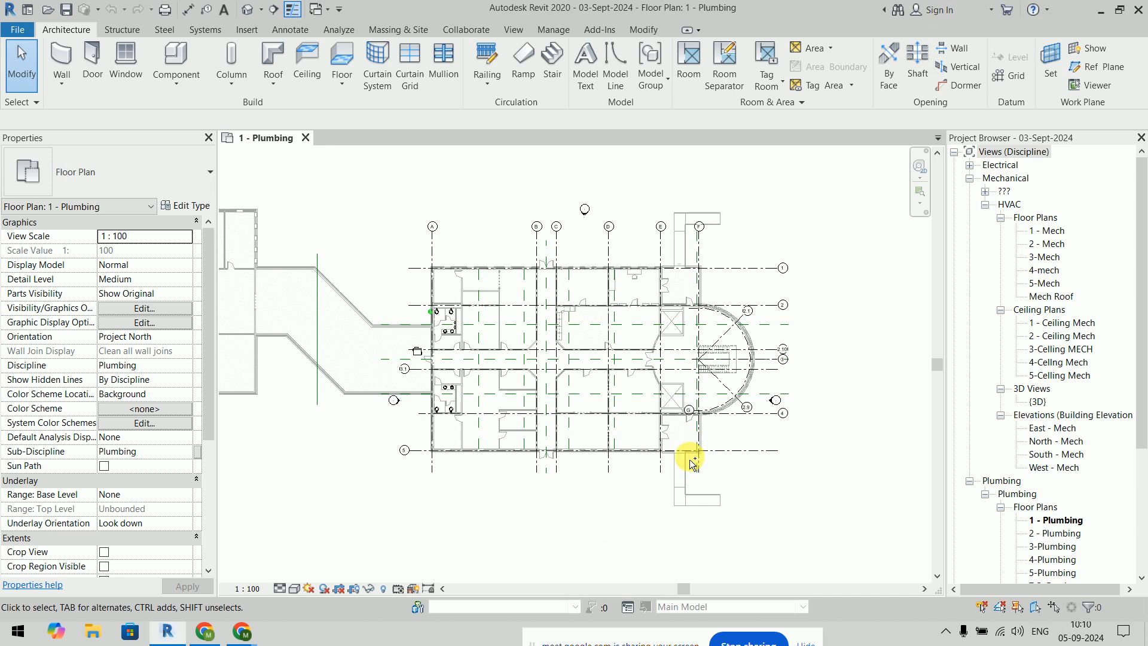
# Step: Collapse the Mechanical views in the project browser and select the 1 - Plumbing floor plan, leaving no element selected
pyautogui.scroll(6, 513, 384)
pyautogui.press('alt')
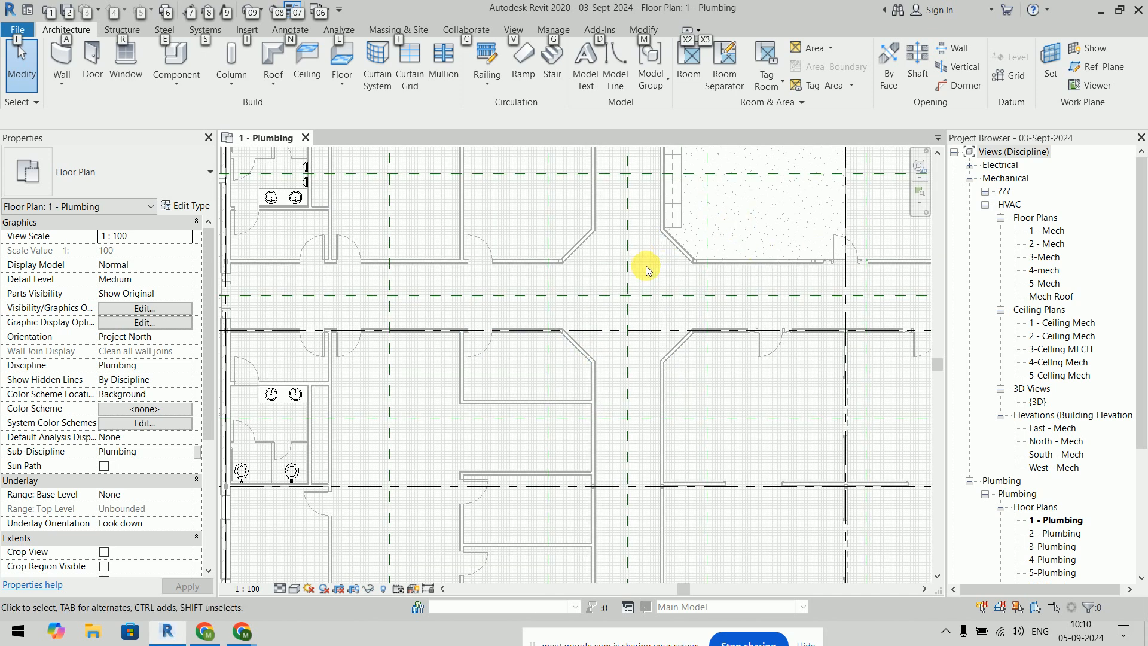
pyautogui.click(645, 263)
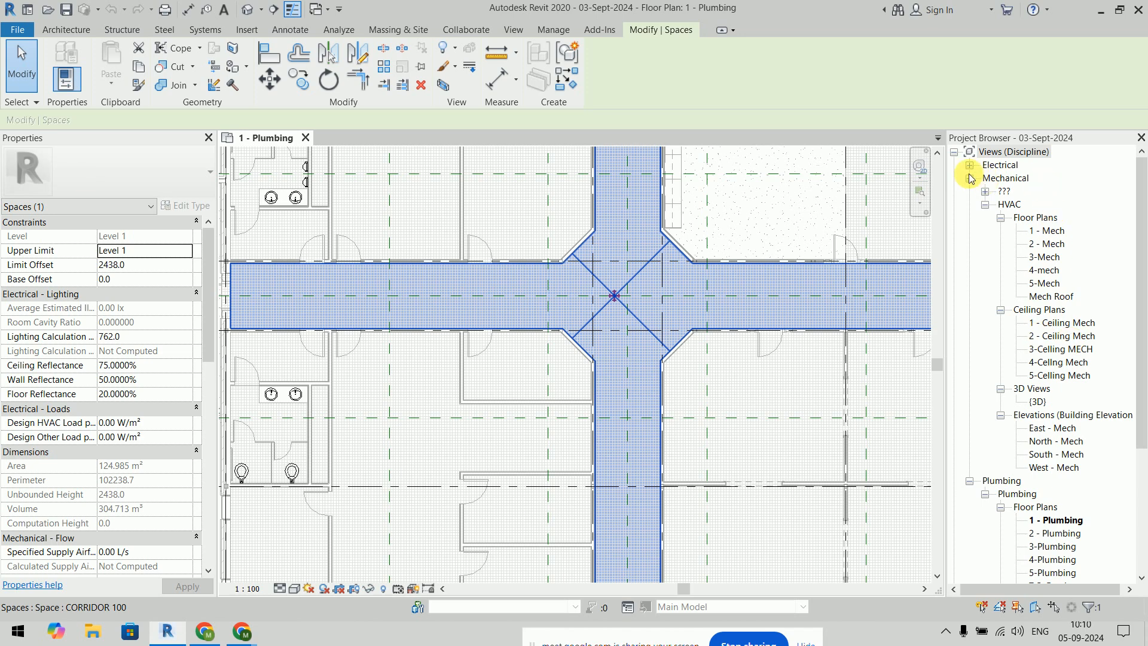
pyautogui.click(970, 177)
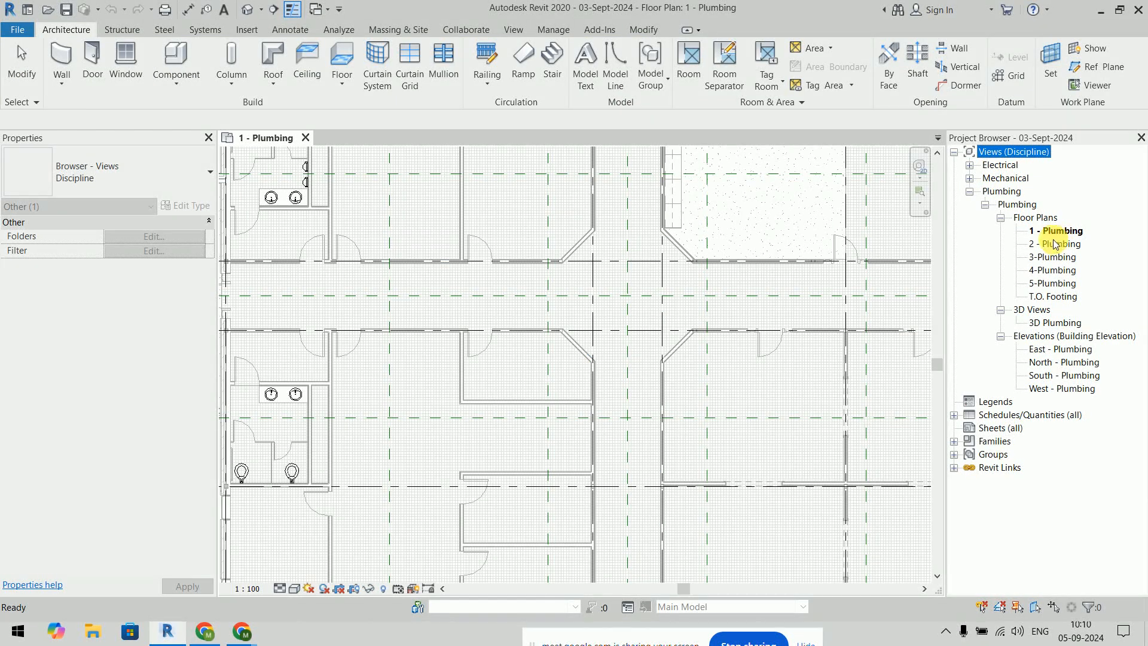
pyautogui.click(1062, 231)
pyautogui.click(927, 302)
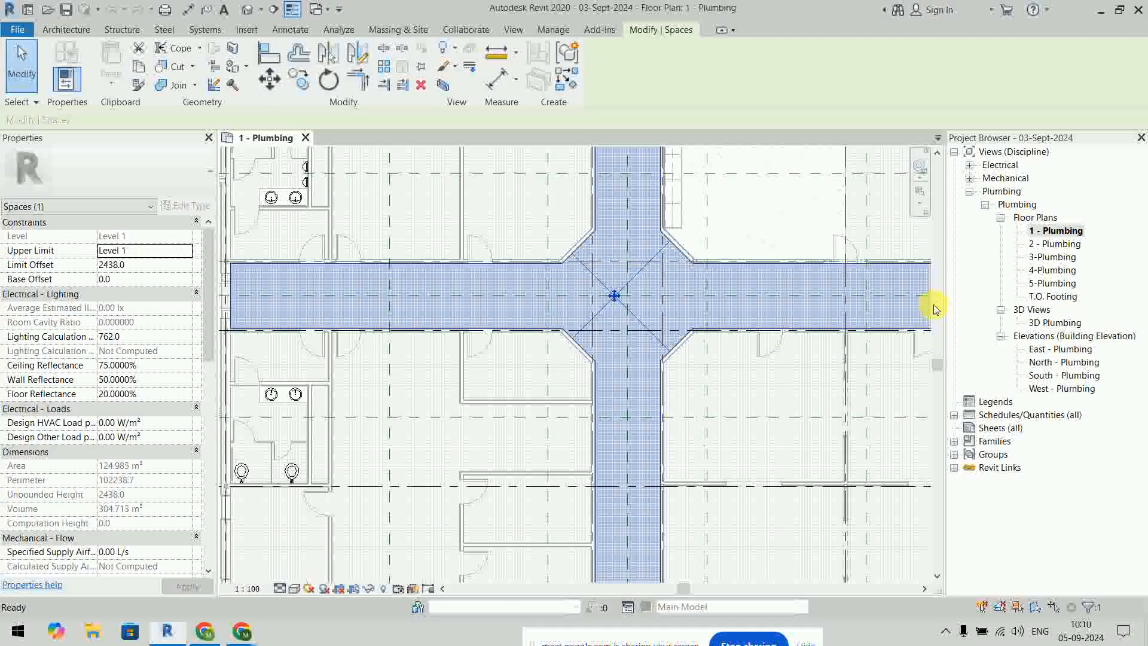
pyautogui.scroll(-5, 530, 410)
pyautogui.press('Escape')
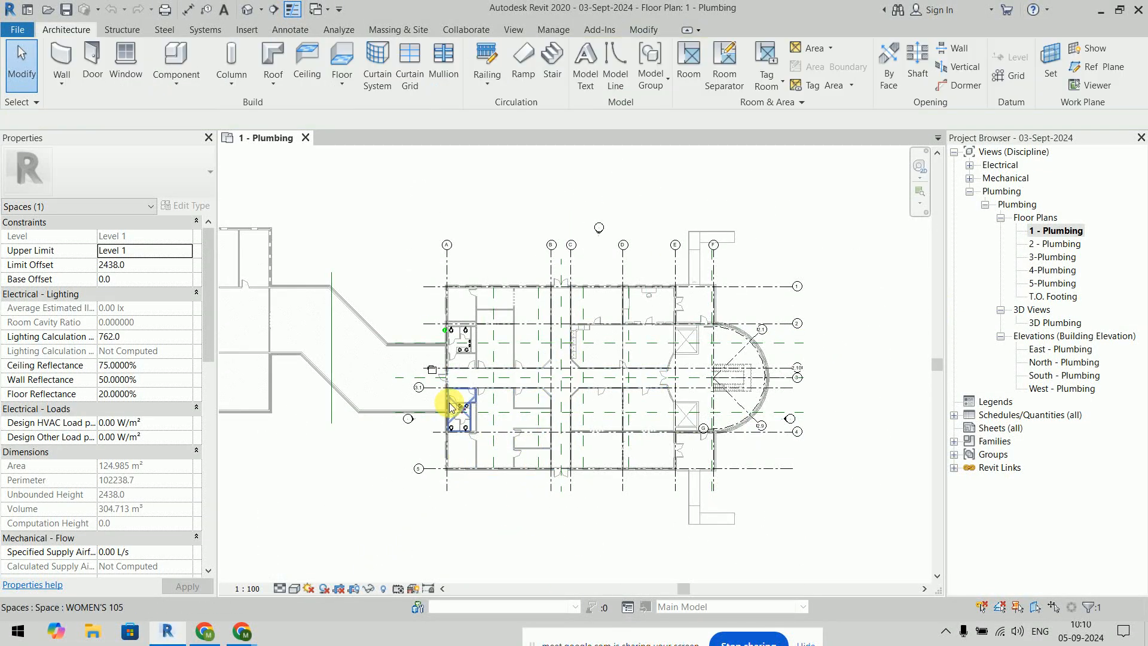
# Step: Examine the toilets, urinals and washbasins in the two restrooms beside grid line A on the 1 - Plumbing plan
pyautogui.scroll(6, 461, 418)
pyautogui.scroll(5, 510, 361)
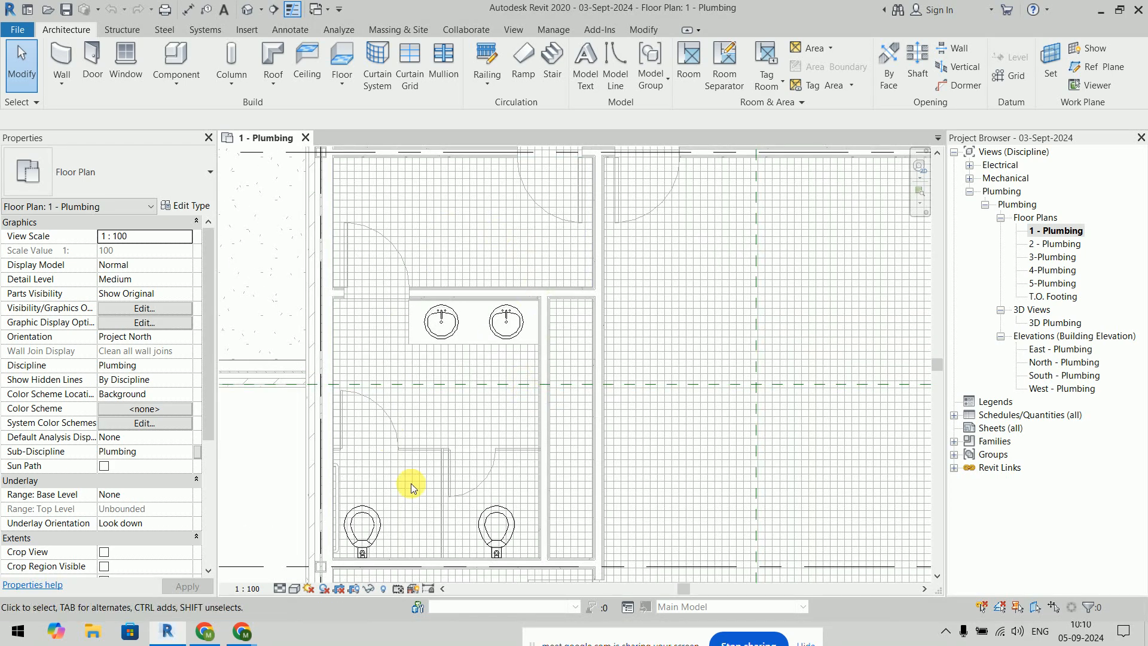
pyautogui.scroll(-4, 512, 285)
pyautogui.moveTo(539, 240); pyautogui.dragTo(529, 525, button='middle')
pyautogui.scroll(4, 483, 274)
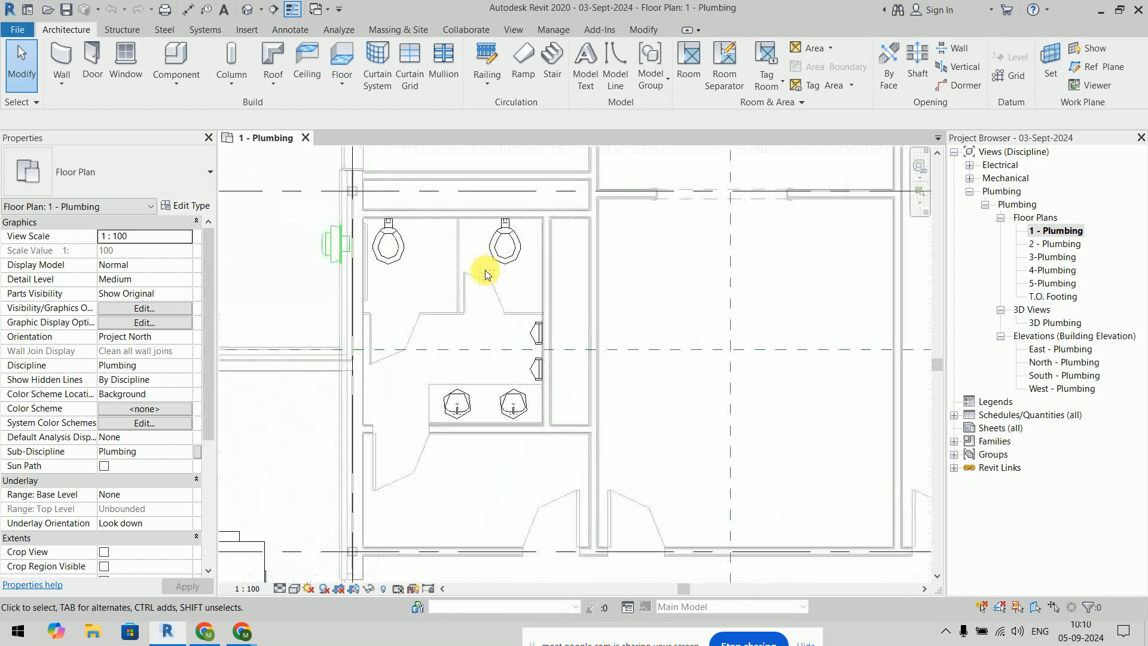
pyautogui.scroll(-2, 483, 286)
pyautogui.scroll(-1, 550, 289)
pyautogui.moveTo(551, 302); pyautogui.dragTo(551, 169, button='middle')
pyautogui.moveTo(531, 282); pyautogui.dragTo(595, 440, button='middle')
pyautogui.scroll(3, 589, 359)
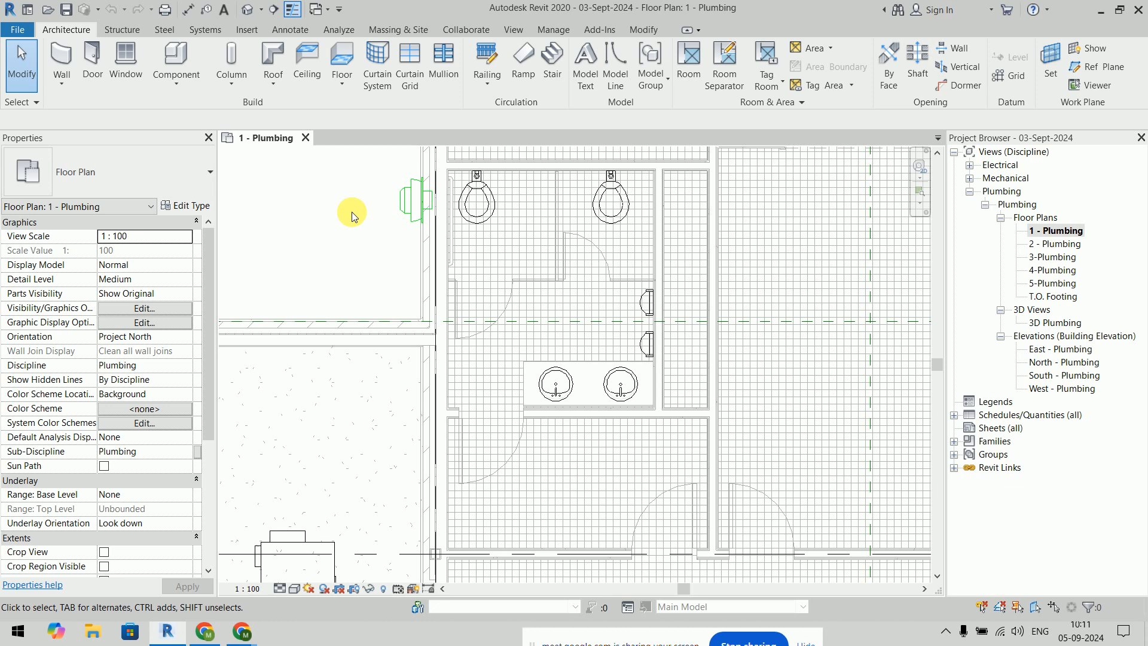
pyautogui.scroll(1, 574, 223)
pyautogui.moveTo(575, 224); pyautogui.dragTo(603, 299, button='middle')
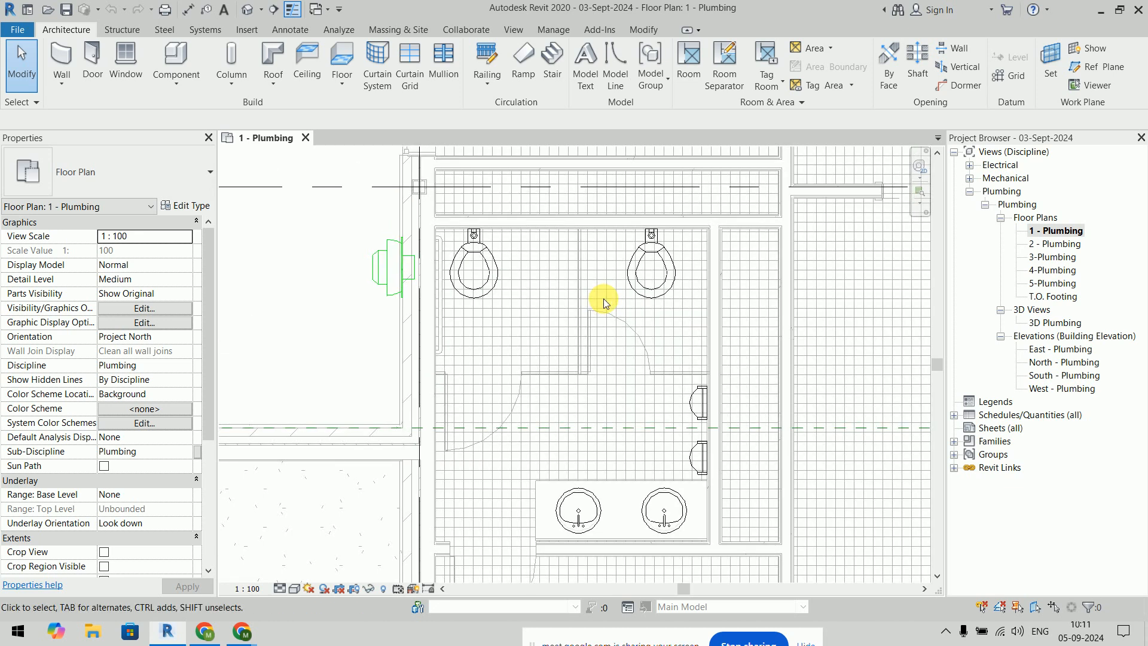
# Step: Start placing a plumbing fixture and browse the US Metric family library to Plumbing, MEP, Fixtures, Water Closets
pyautogui.click(205, 30)
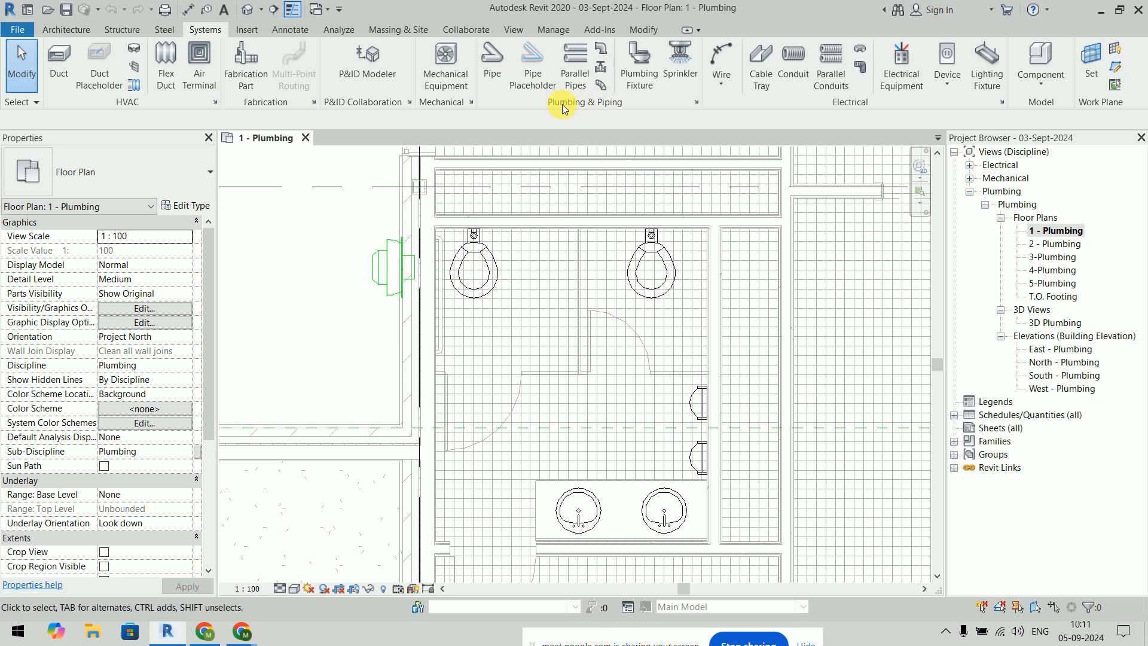
pyautogui.click(637, 85)
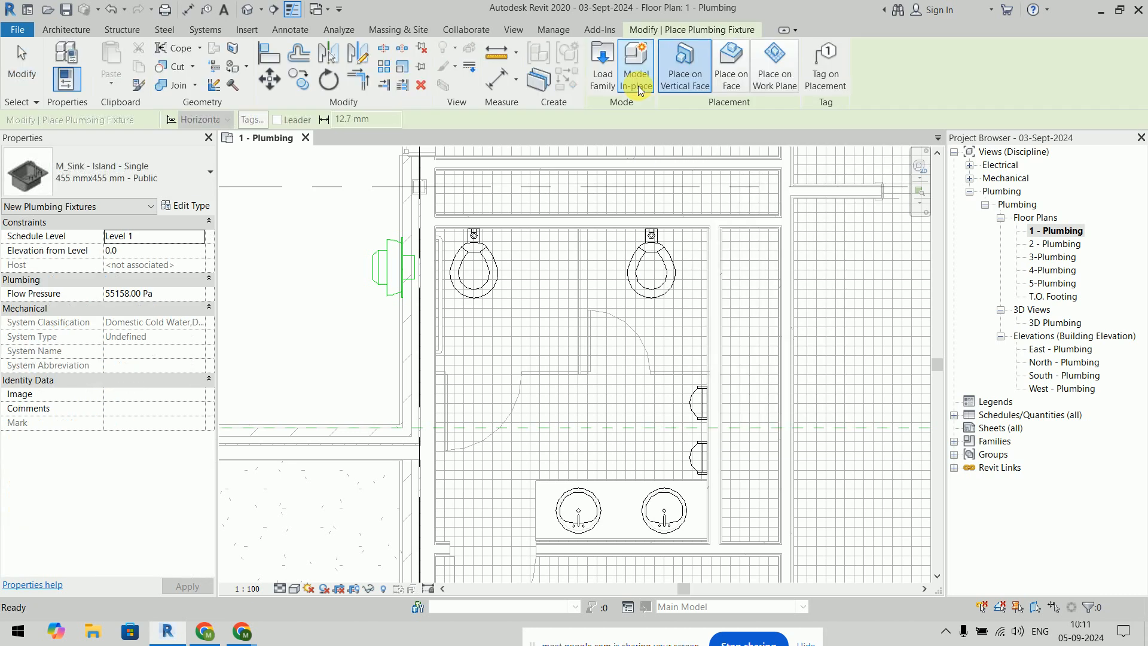
pyautogui.click(602, 60)
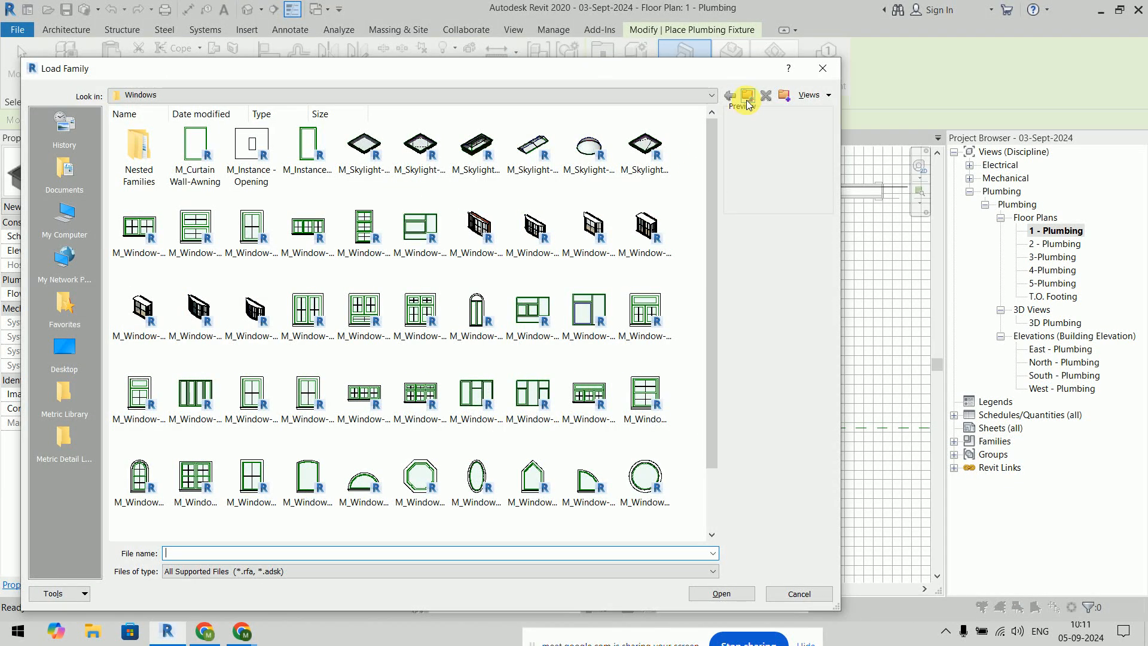
pyautogui.click(748, 98)
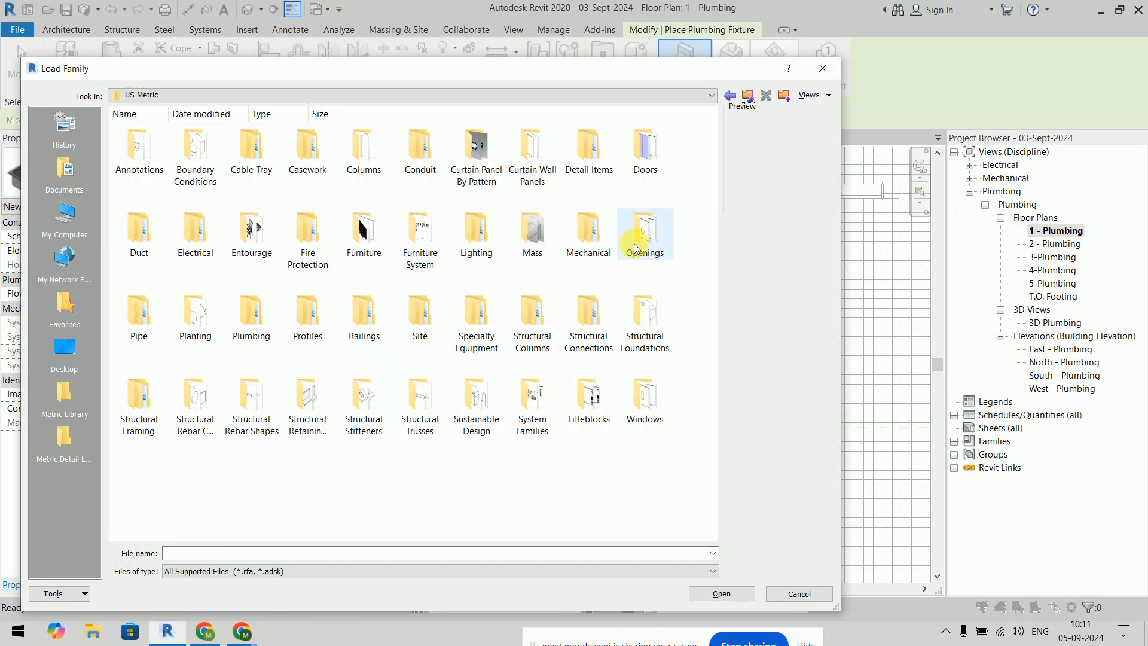
pyautogui.doubleClick(257, 326)
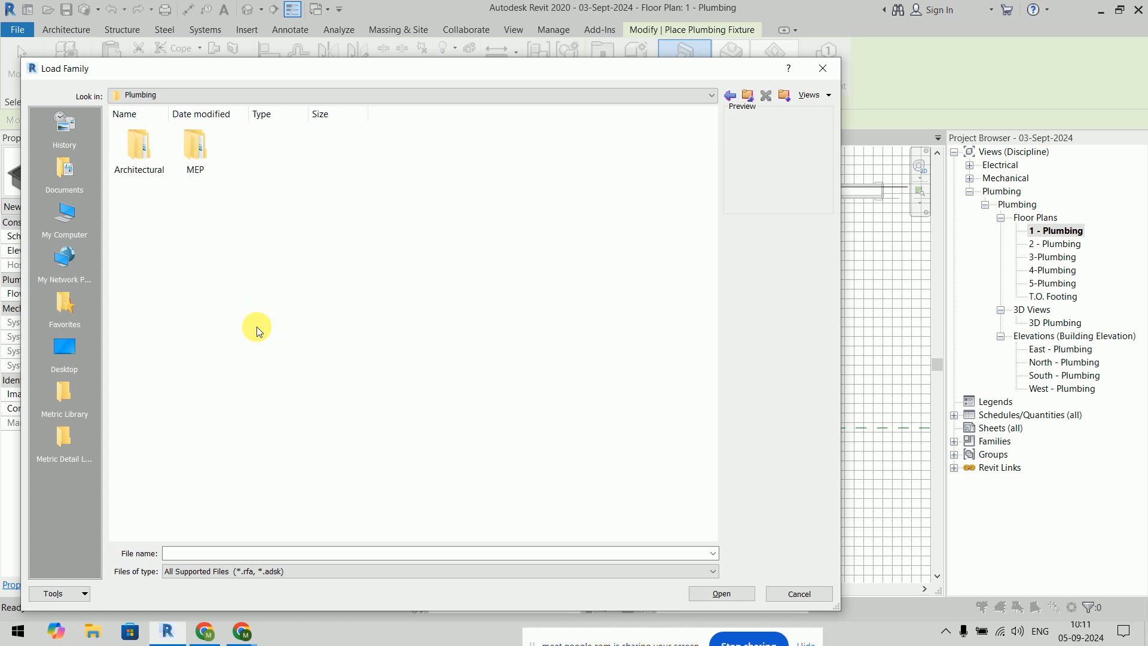
pyautogui.doubleClick(206, 157)
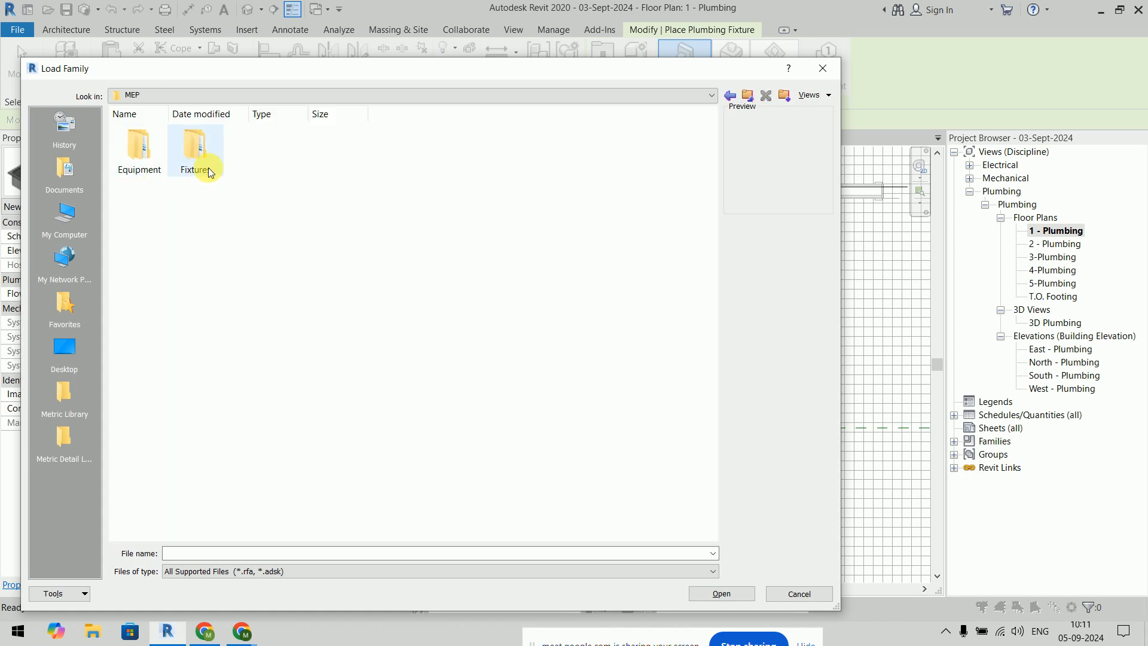
pyautogui.doubleClick(210, 165)
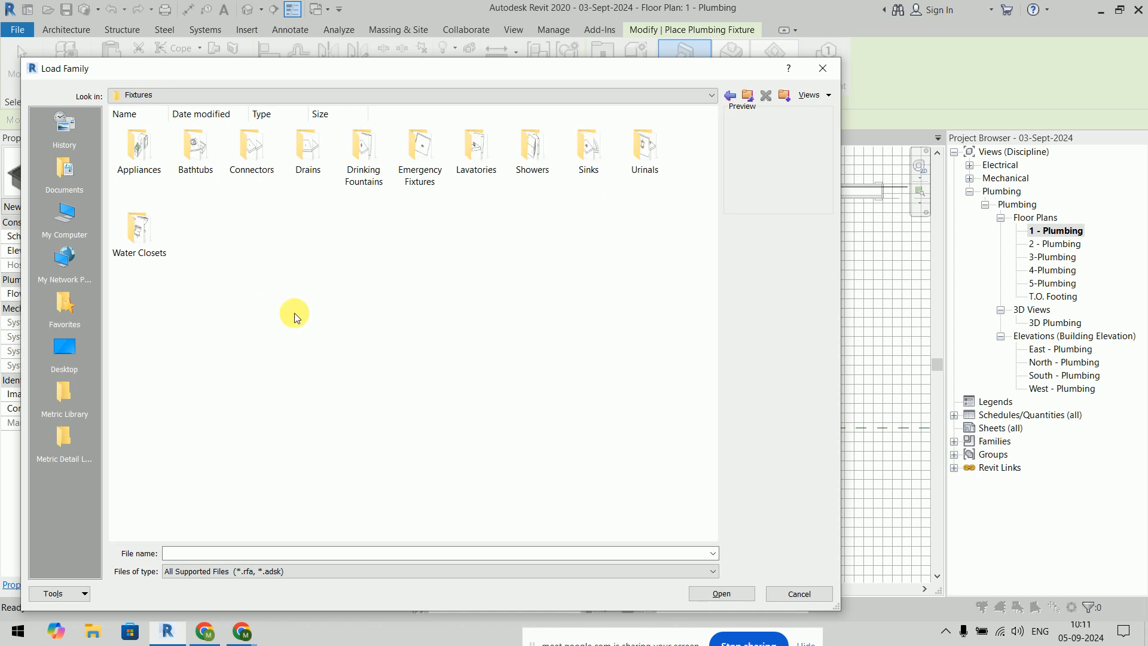
pyautogui.doubleClick(142, 254)
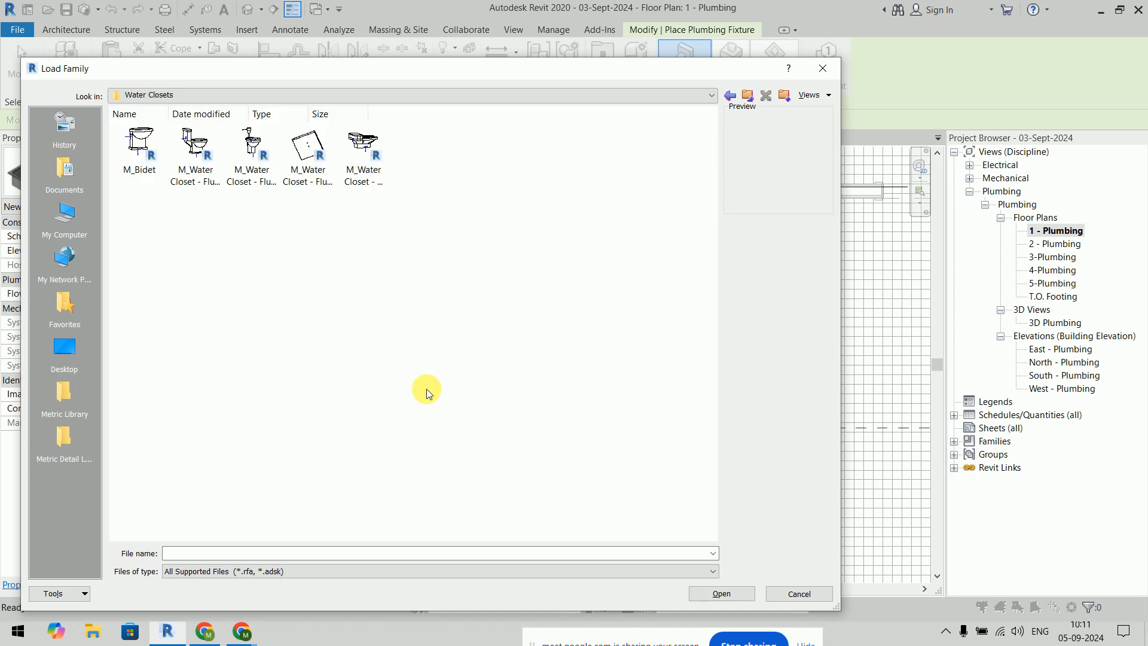
# Step: Switch to the Google Meet call, admit the waiting participant and return to Revit
pyautogui.click(242, 636)
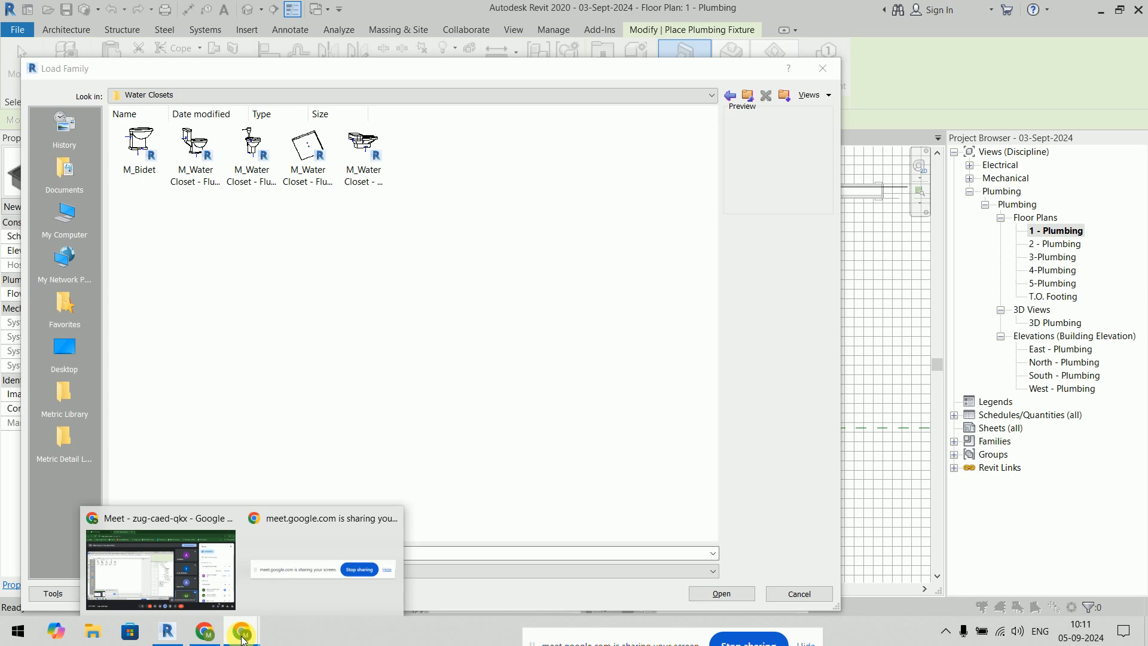
pyautogui.click(176, 539)
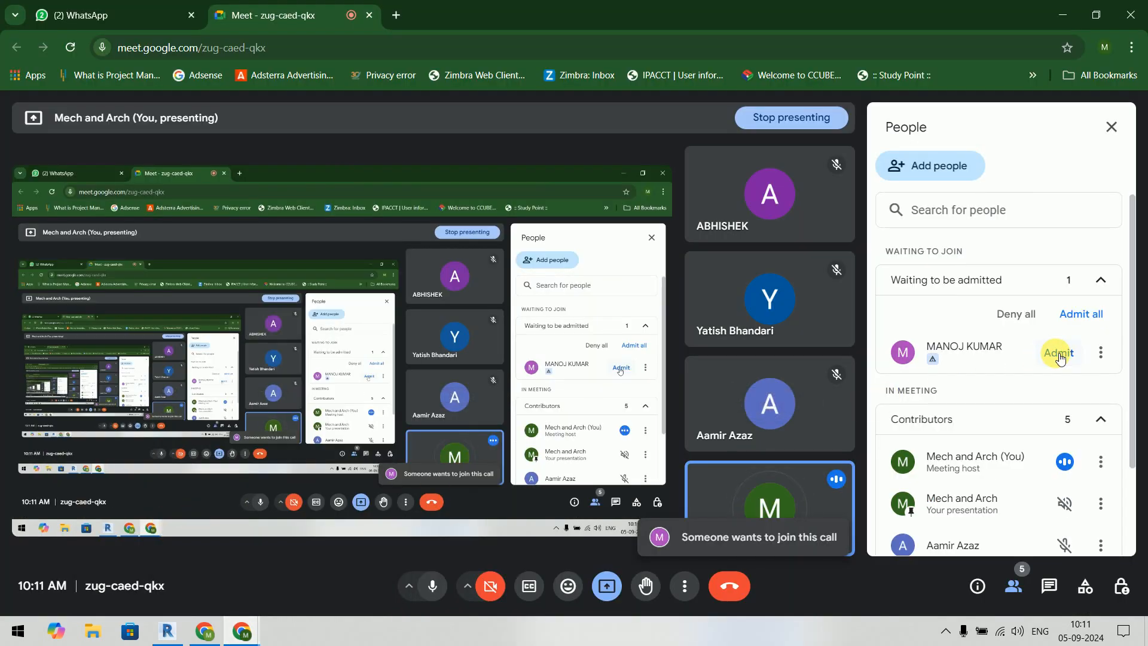
pyautogui.click(1058, 353)
pyautogui.hotkey('alt', 'Tab')
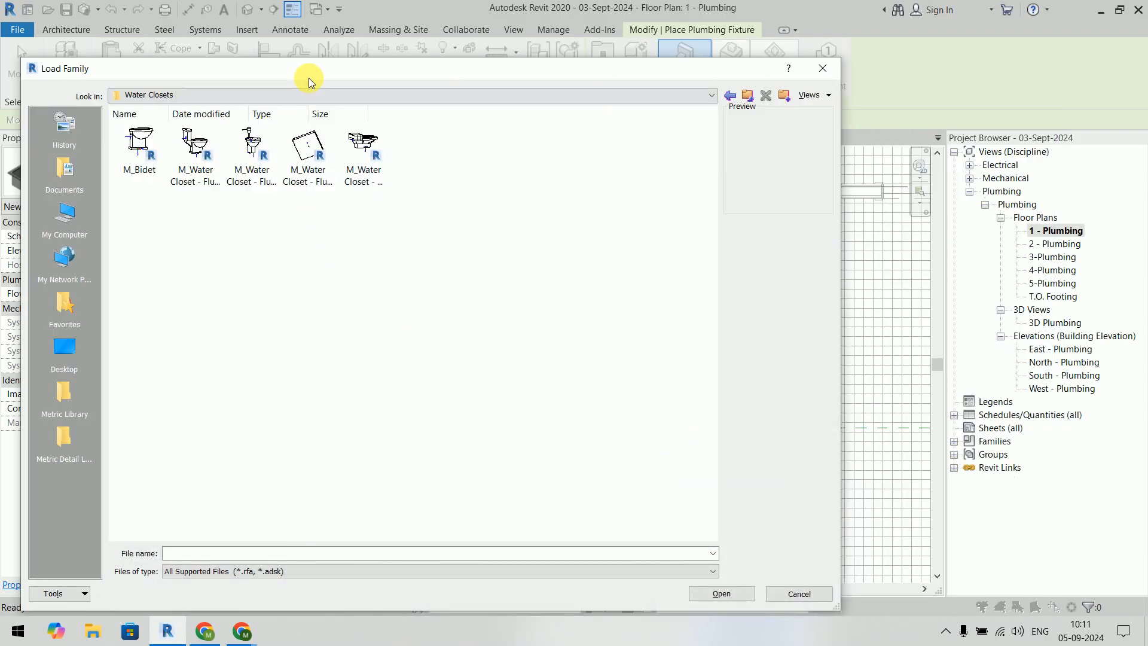
# Step: Display the Water Closets folder's family files in the Details view
pyautogui.moveTo(311, 81); pyautogui.dragTo(478, 109)
pyautogui.rightClick(401, 238)
pyautogui.moveTo(534, 251)
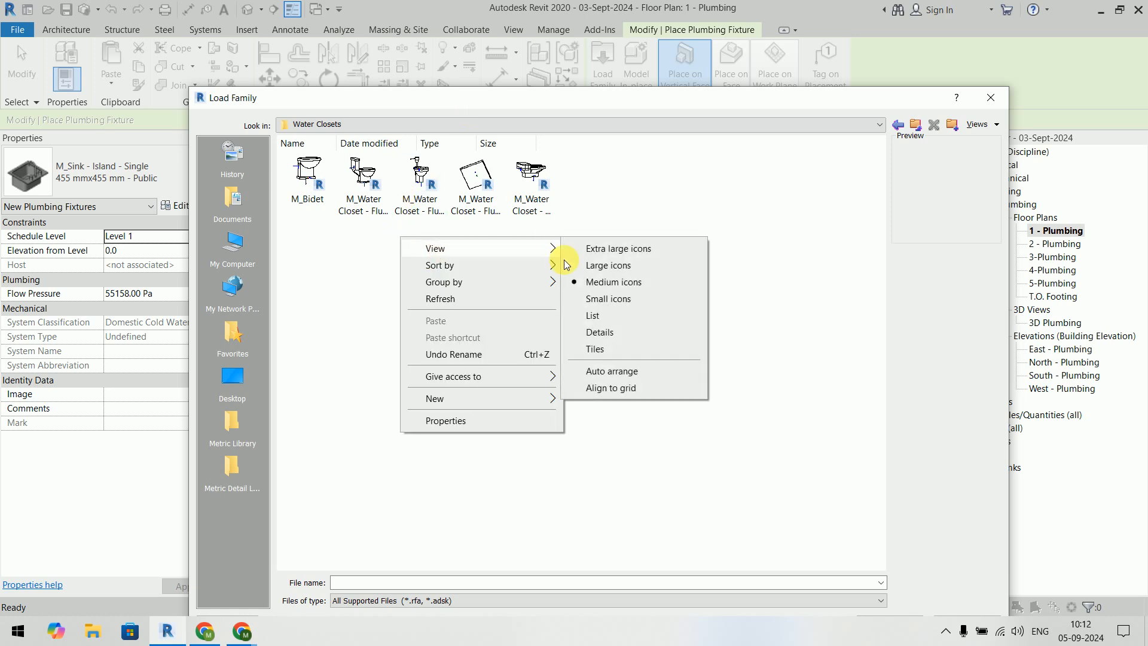
pyautogui.click(626, 334)
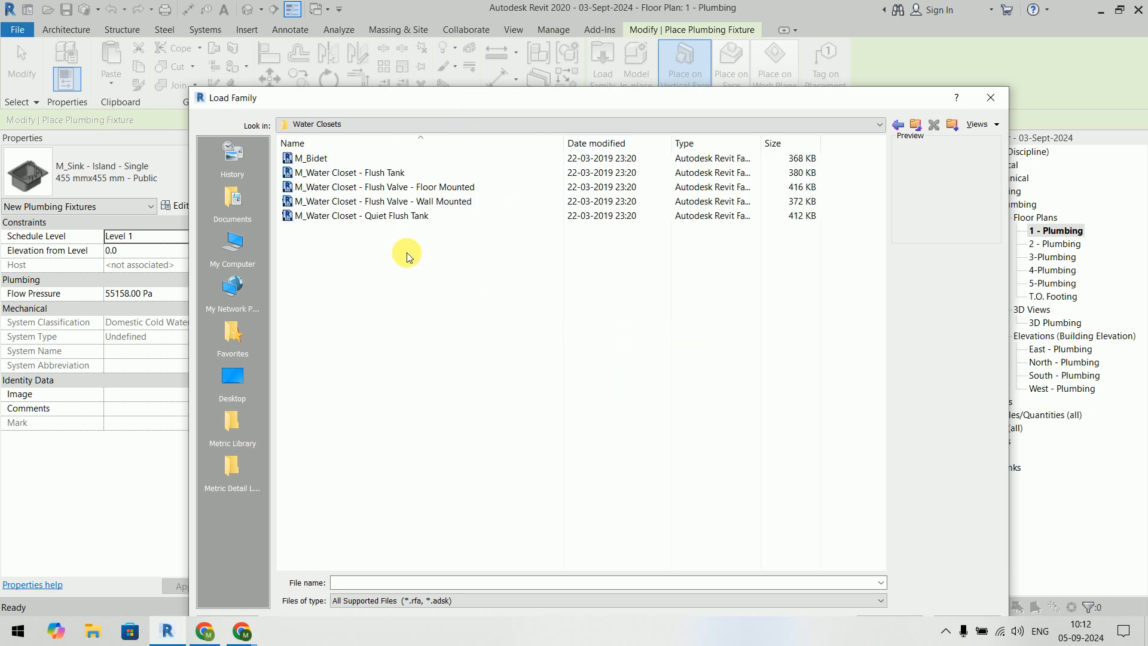
# Step: Compare the previews of the bidet, flush tank, flush valve and quiet flush tank water closet families
pyautogui.click(372, 173)
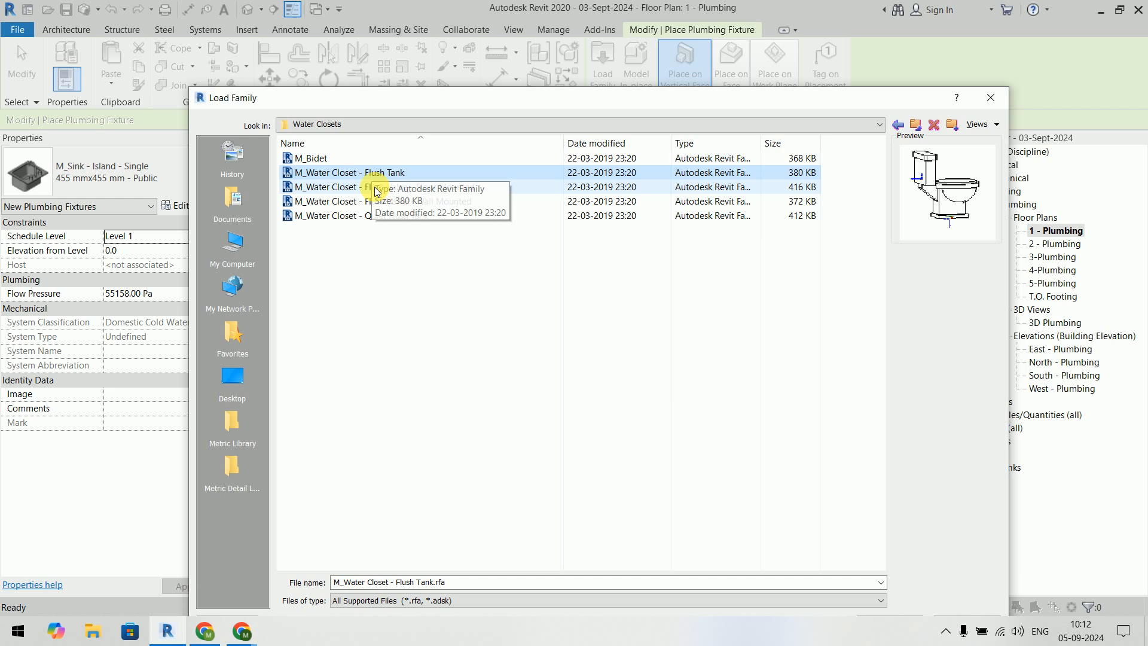
pyautogui.click(381, 188)
pyautogui.click(380, 201)
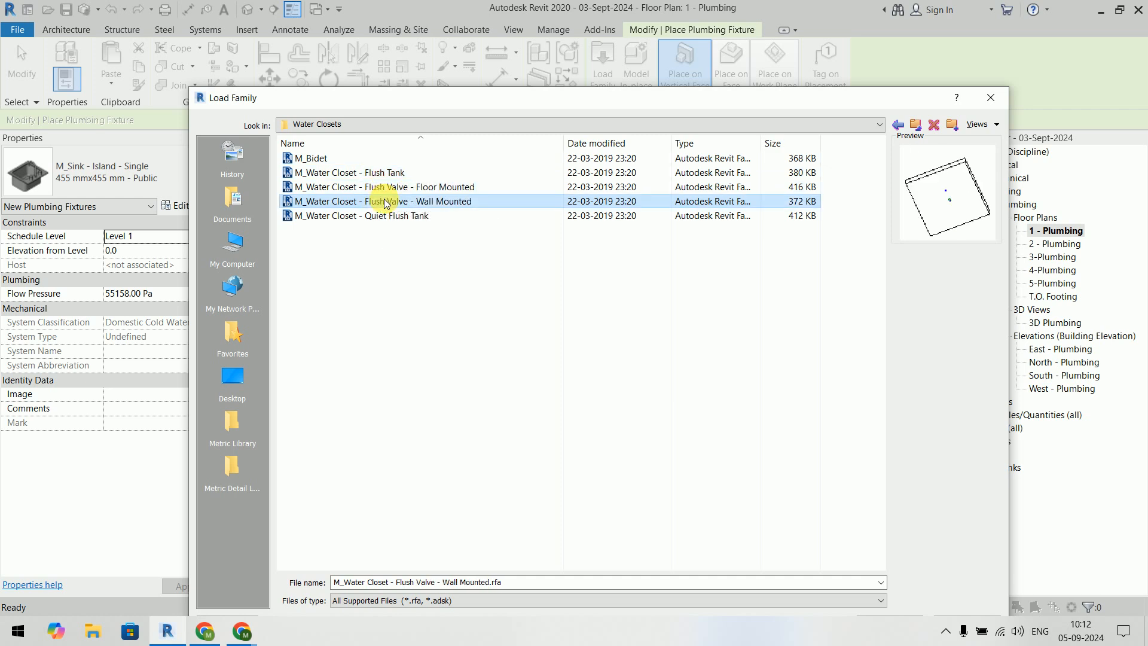
pyautogui.click(382, 220)
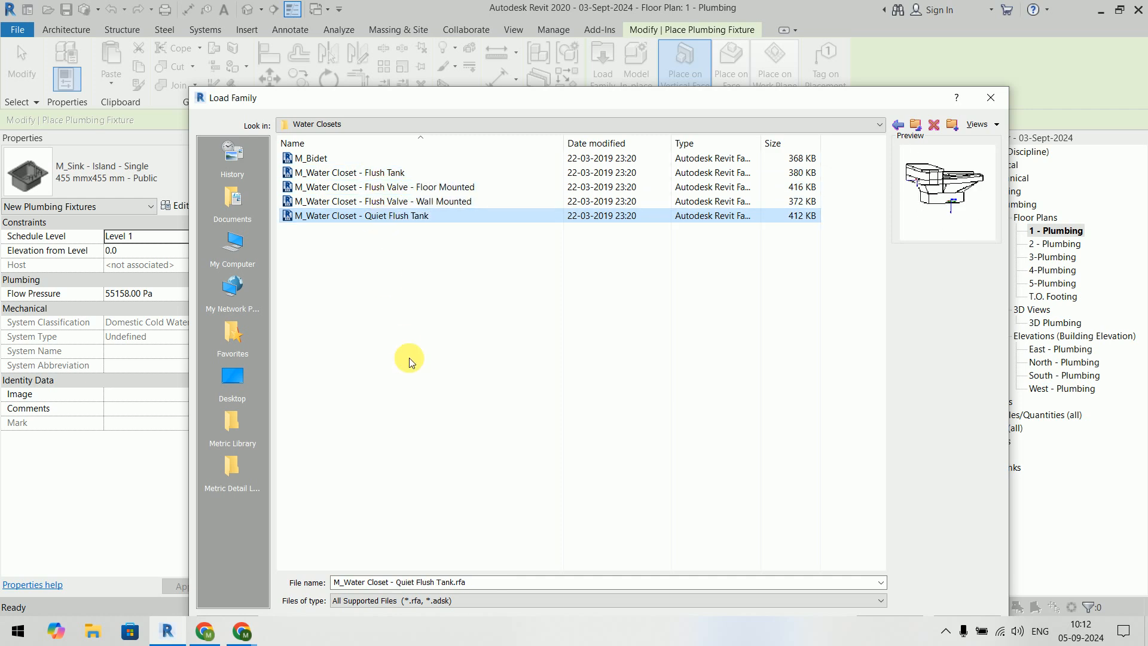
pyautogui.click(302, 159)
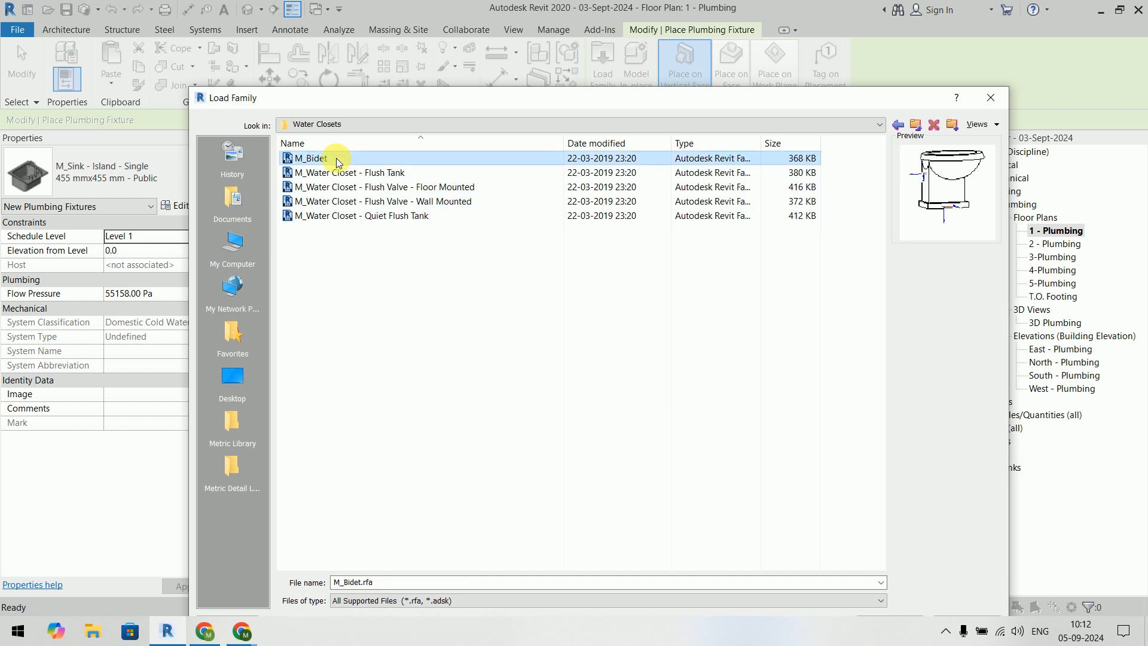
pyautogui.click(355, 173)
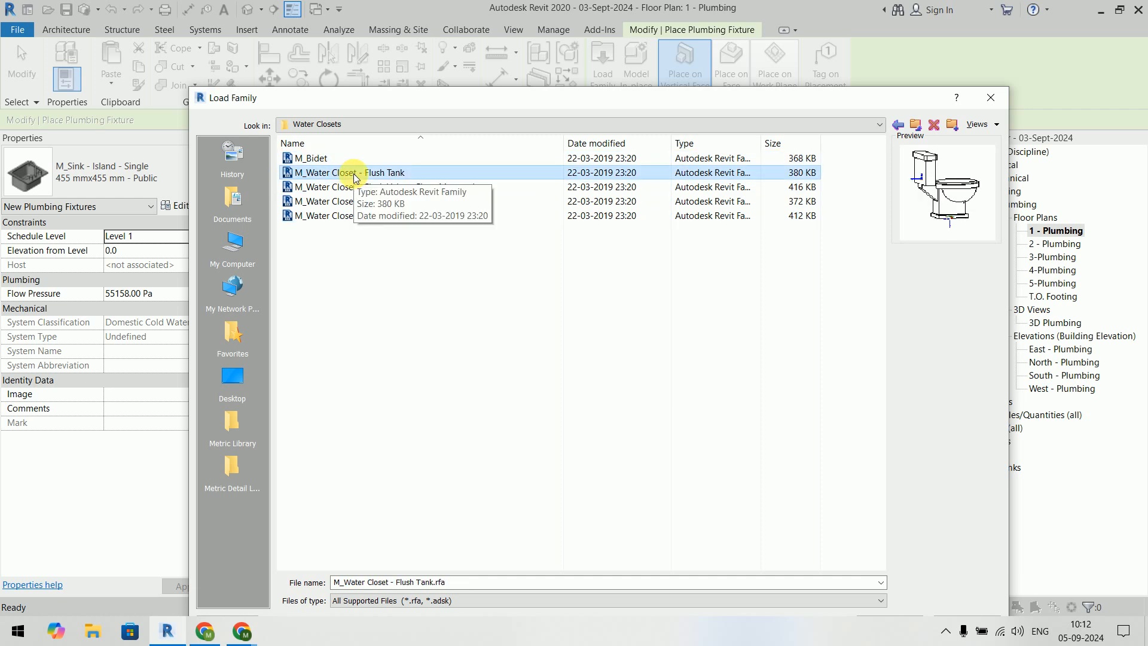
pyautogui.click(371, 192)
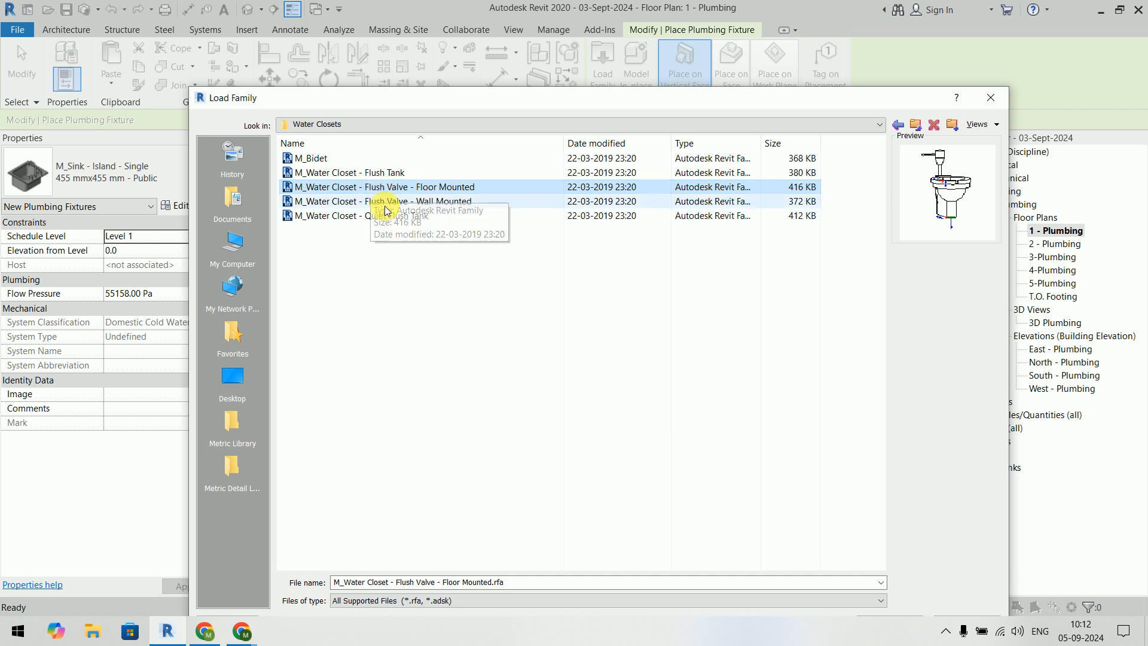
# Step: Load the family M_Water Closet - Flush Valve - Wall Mounted, overwriting the existing version and its parameter values
pyautogui.click(385, 206)
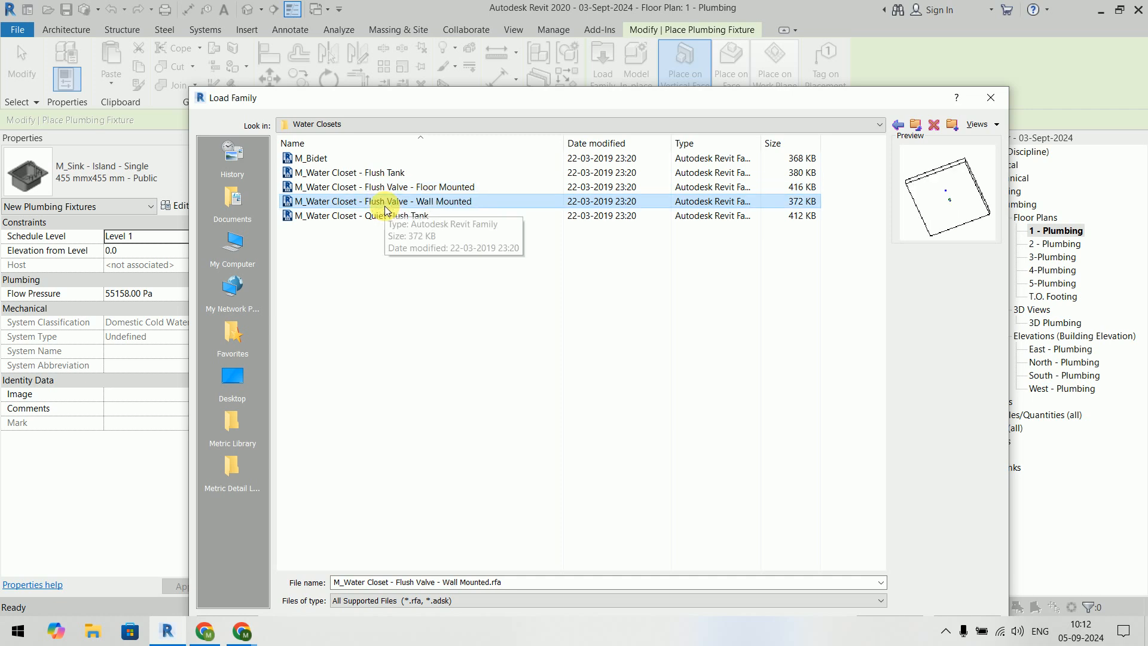
pyautogui.moveTo(556, 100); pyautogui.dragTo(469, 28)
pyautogui.click(802, 547)
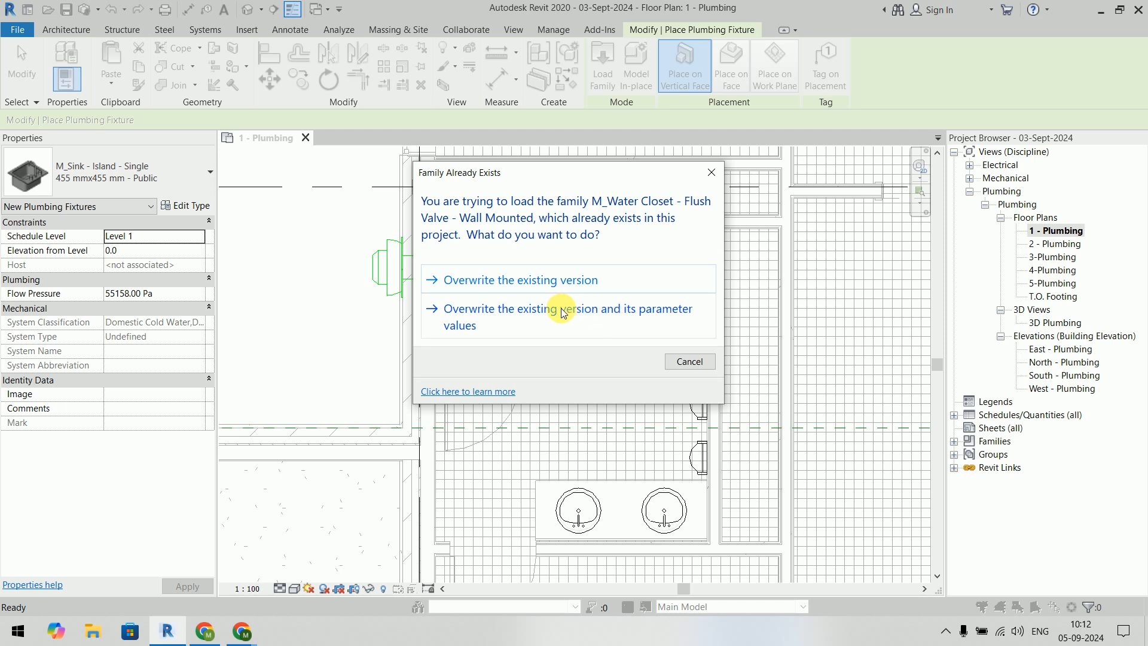
pyautogui.click(567, 308)
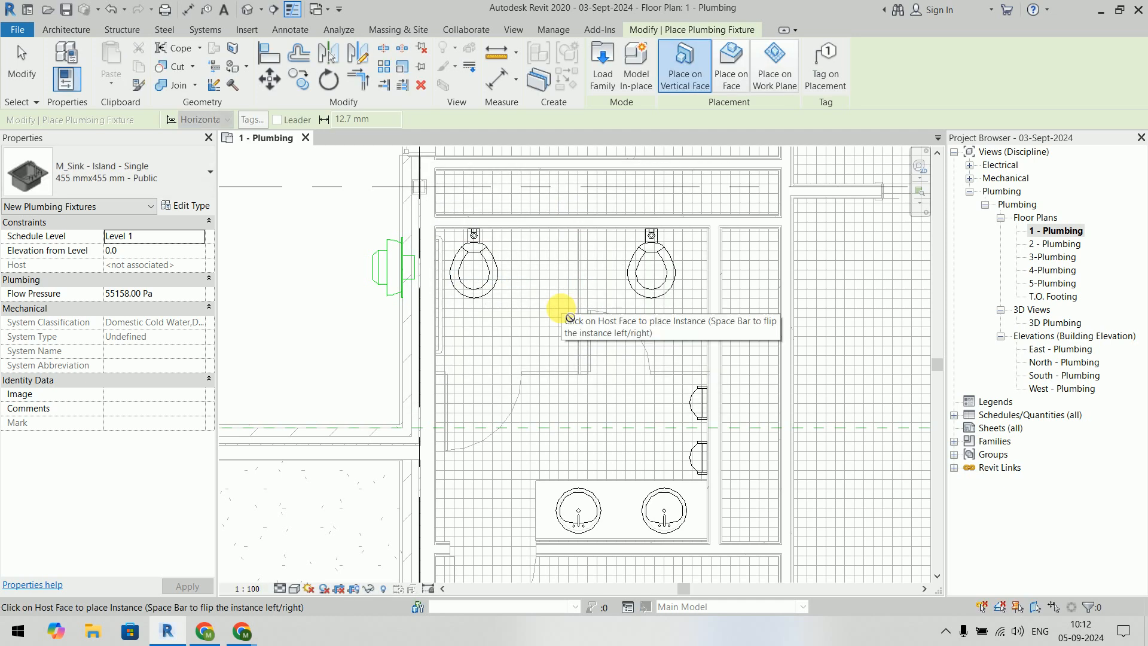
# Step: Place a wall-mounted flush valve water closet, type Private - 6.1 Lpf, on the back wall of the upper restroom's left stall, over the existing toilet
pyautogui.click(120, 167)
pyautogui.scroll(-3, 152, 408)
pyautogui.scroll(-3, 152, 408)
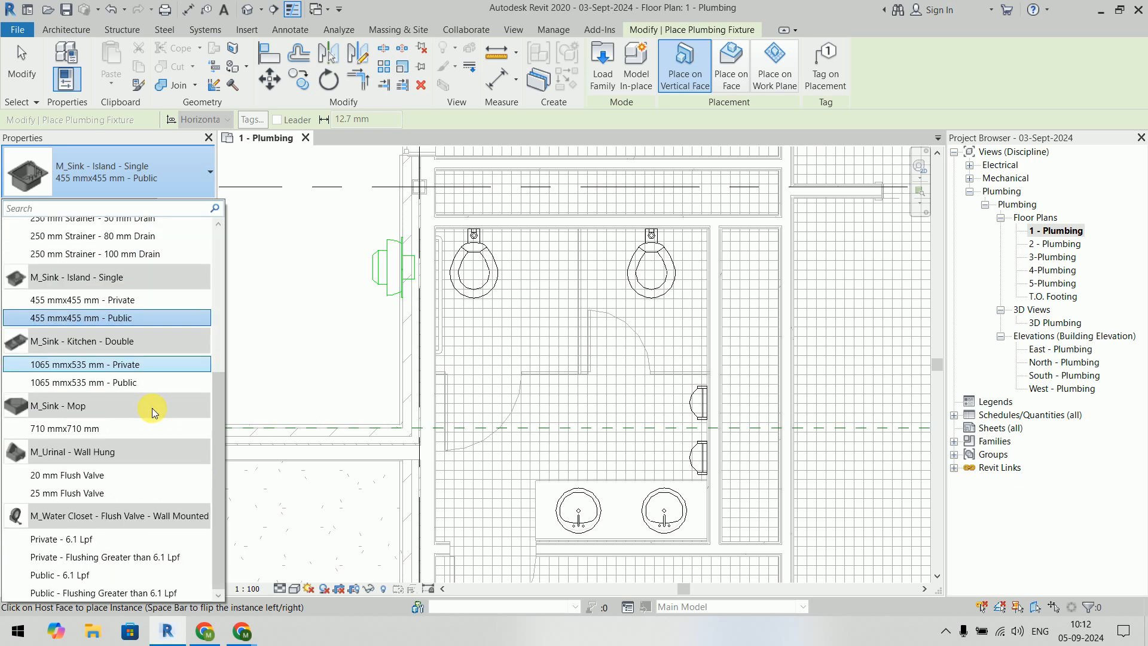
pyautogui.click(113, 540)
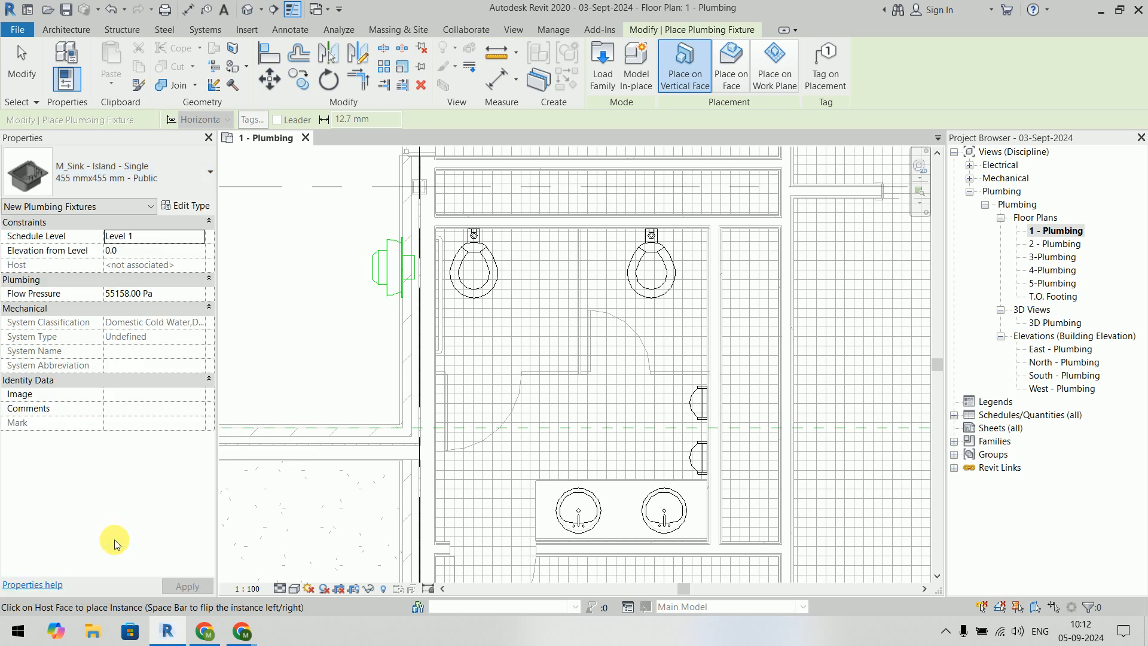
pyautogui.scroll(5, 497, 231)
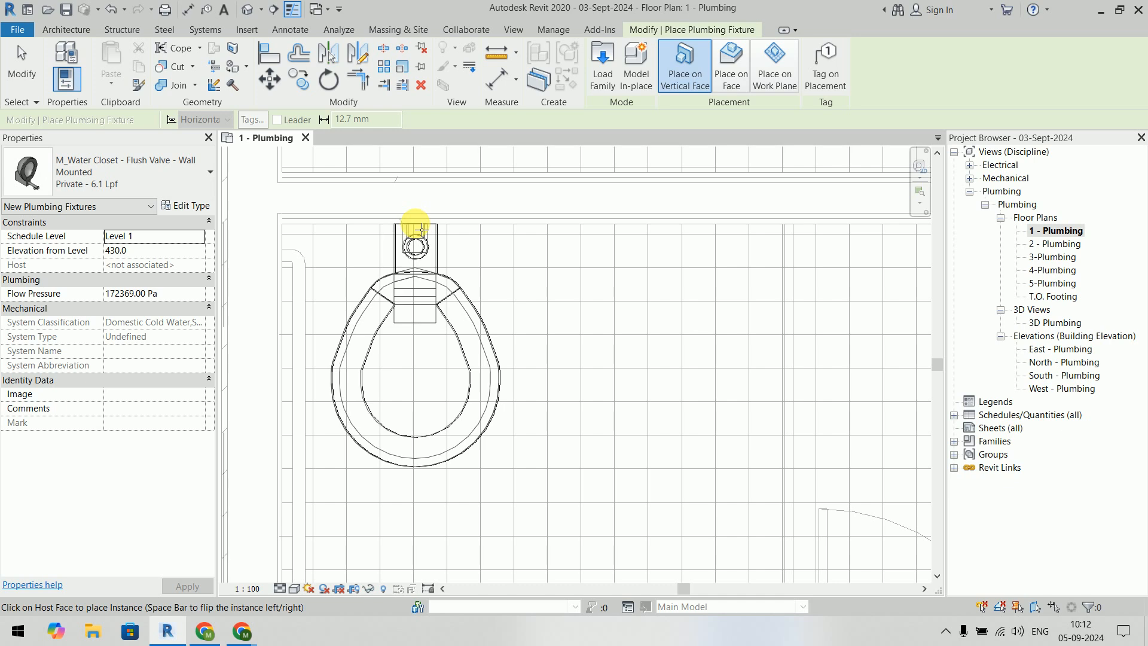
pyautogui.click(417, 224)
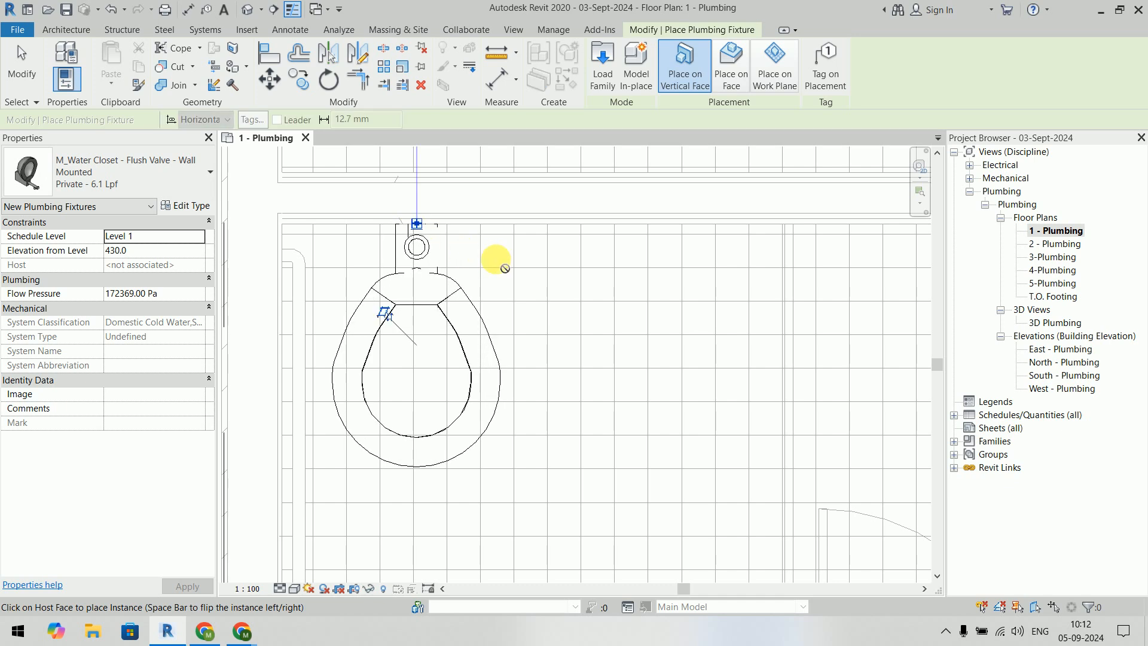
# Step: Place a second Private - 6.1 Lpf wall-mounted water closet on the right stall's back wall, over the existing toilet
pyautogui.scroll(-3, 494, 259)
pyautogui.moveTo(730, 265); pyautogui.dragTo(357, 312, button='middle')
pyautogui.scroll(5, 357, 312)
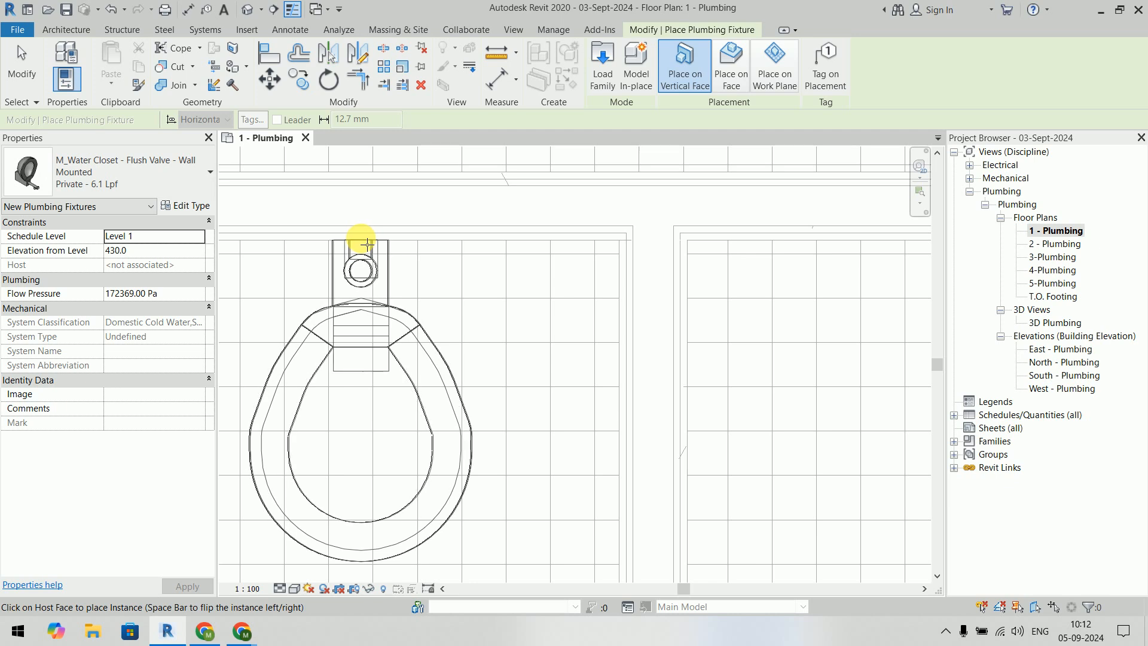
pyautogui.click(367, 244)
pyautogui.scroll(-4, 455, 275)
# Step: Place a wall-hung urinal, type 20 mm Flush Valve, on the right wall of the men's restroom between the two existing urinals
pyautogui.moveTo(543, 302); pyautogui.dragTo(679, 218, button='middle')
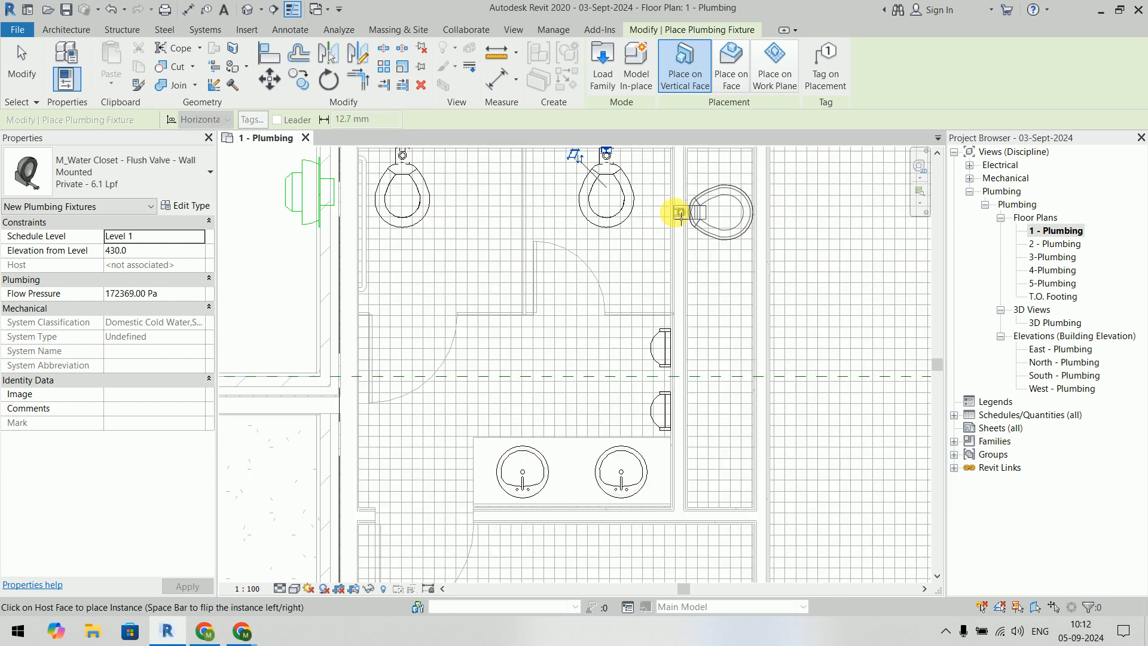
pyautogui.click(154, 180)
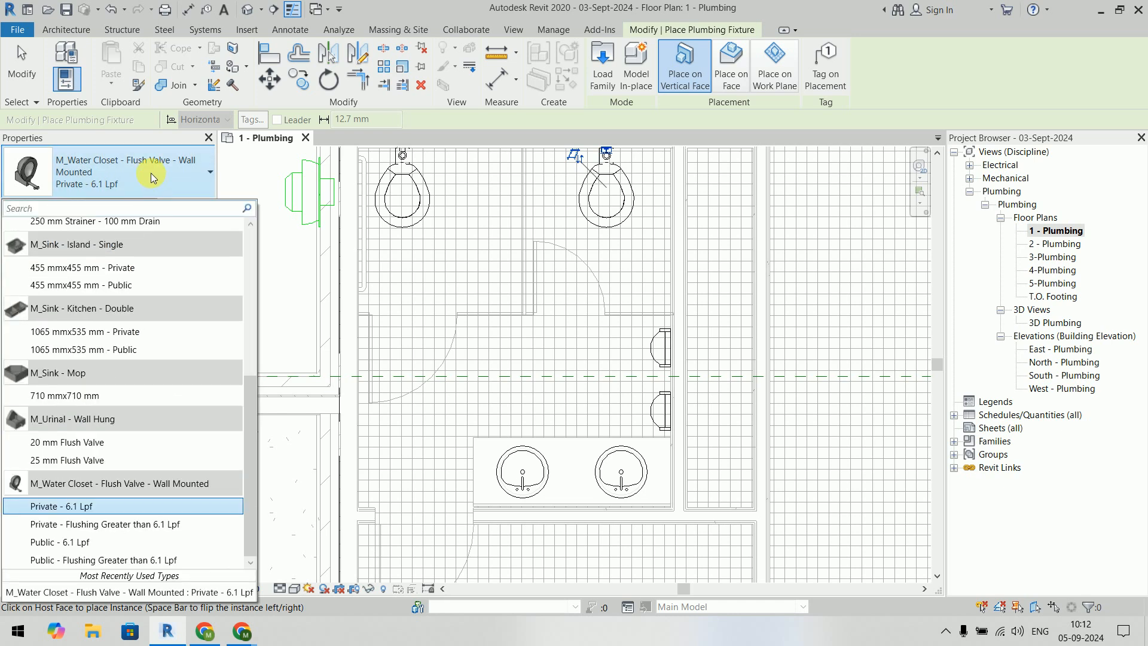
pyautogui.click(110, 444)
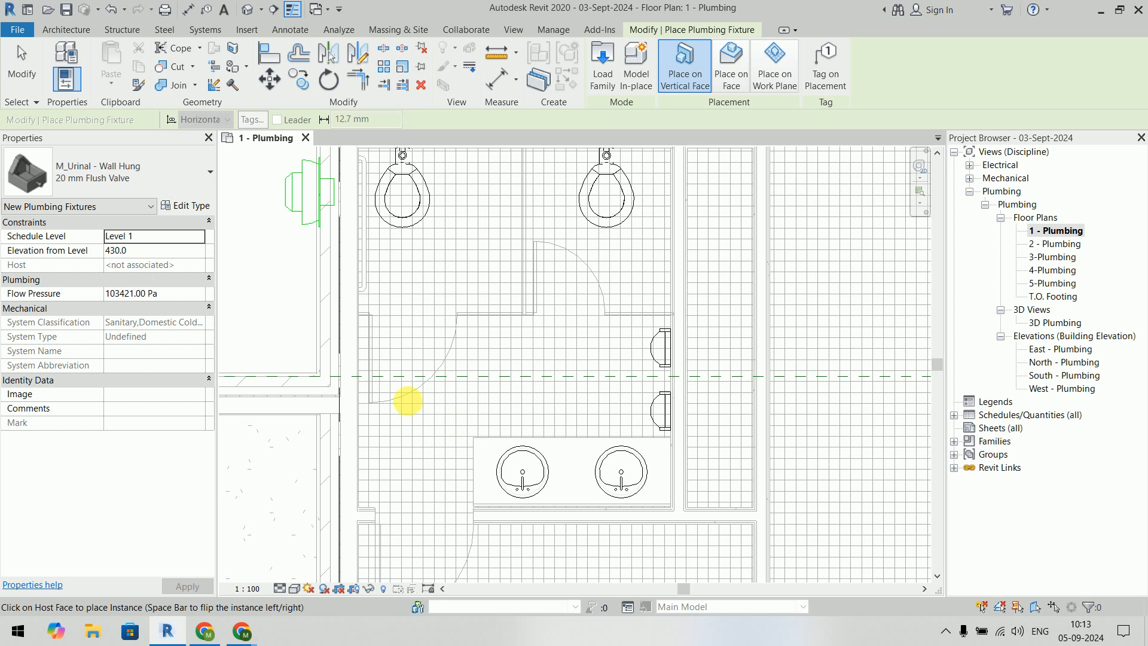
pyautogui.scroll(5, 466, 403)
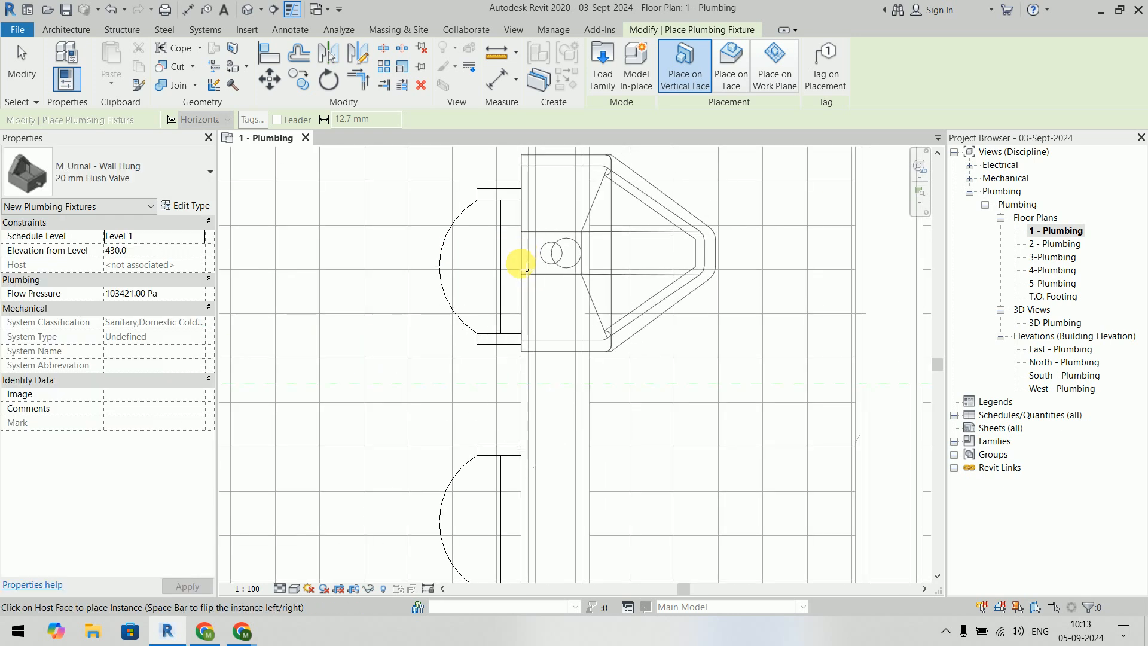
pyautogui.click(522, 397)
pyautogui.scroll(-5, 688, 332)
pyautogui.press('Escape')
# Step: Move the placed urinal up along the wall until it is centred on the upper existing urinal
pyautogui.click(565, 310)
pyautogui.scroll(3, 550, 382)
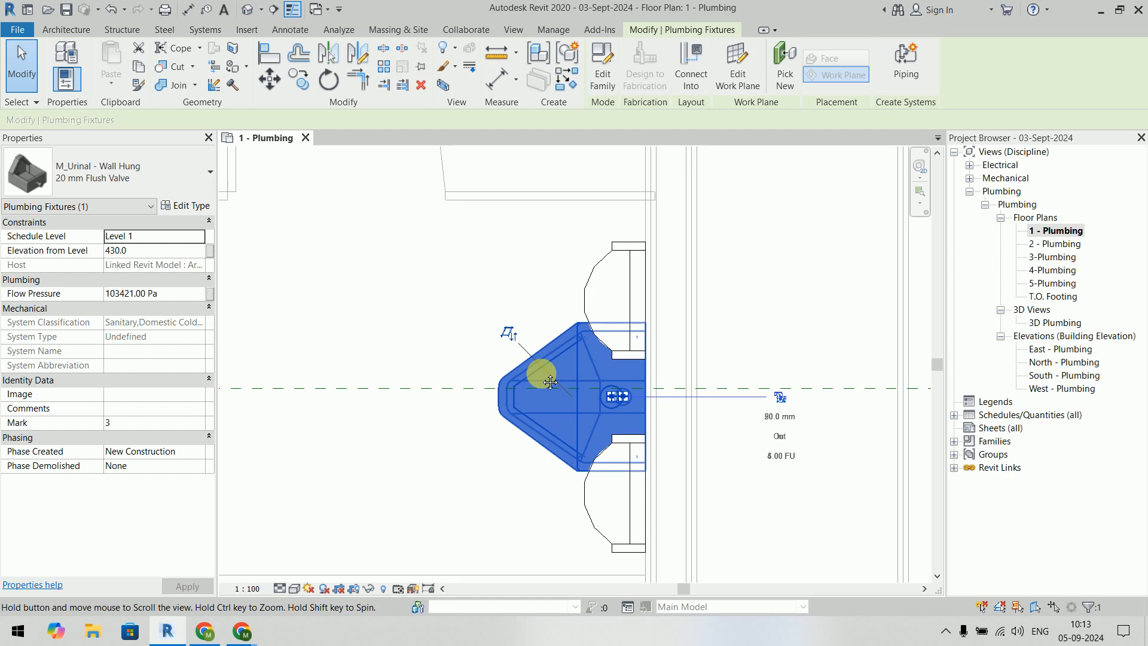
pyautogui.moveTo(569, 350); pyautogui.dragTo(564, 268)
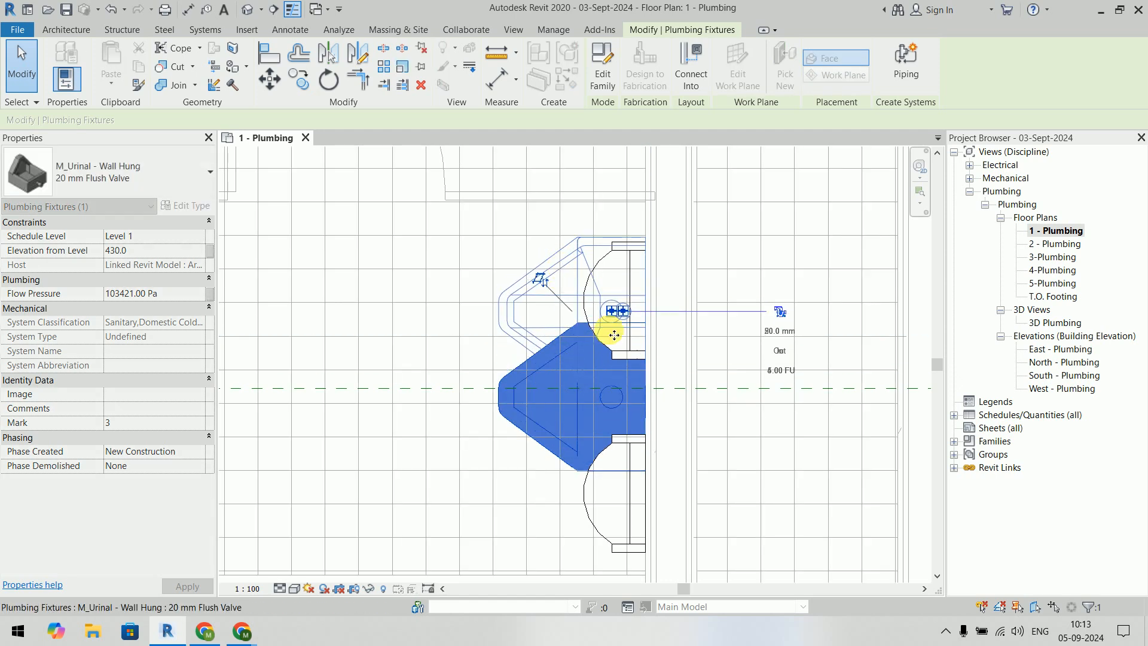
pyautogui.press('Up')
pyautogui.press('Up')
pyautogui.press('Up')
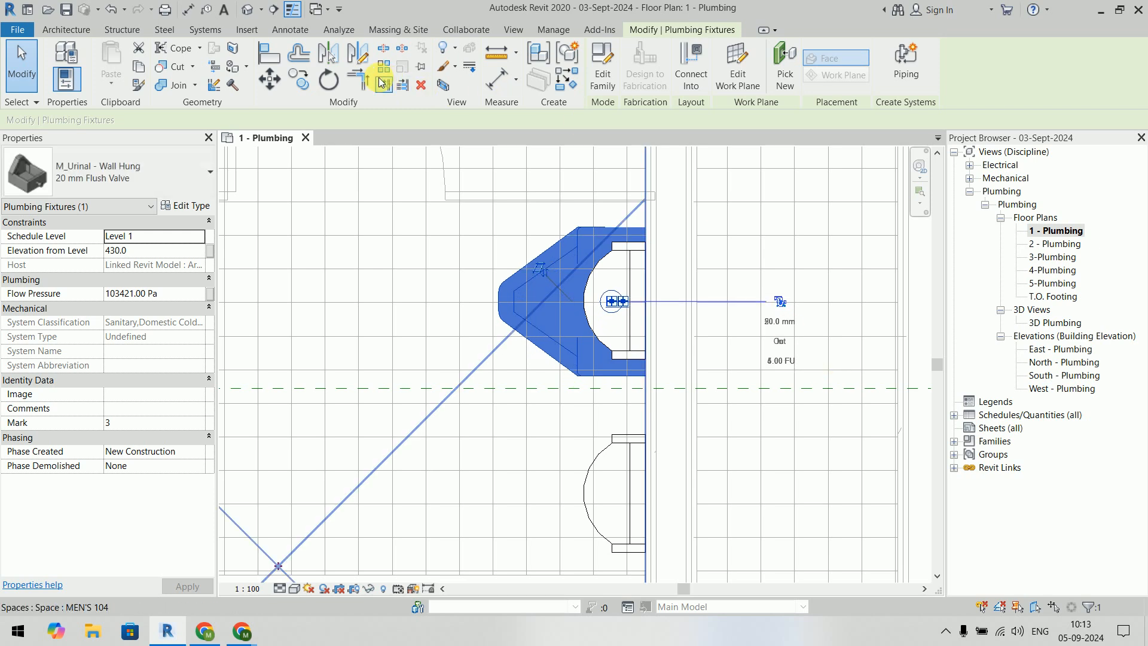
# Step: Copy the urinal straight down the wall onto the lower existing urinal
pyautogui.click(299, 78)
pyautogui.click(645, 301)
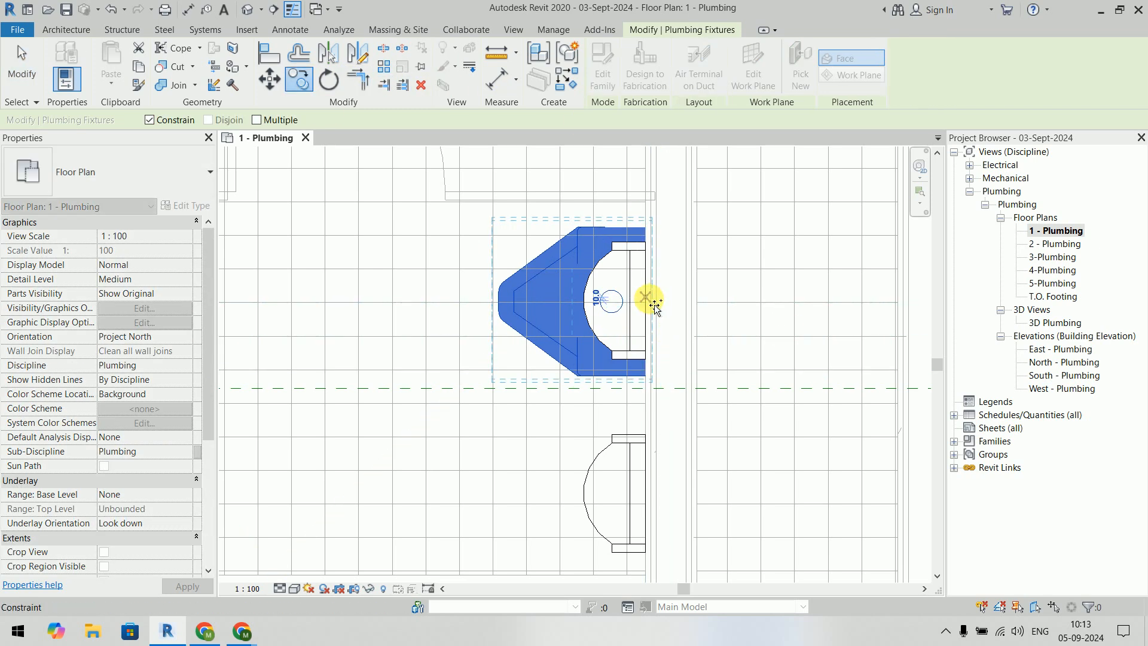
pyautogui.click(647, 494)
pyautogui.scroll(-1, 817, 291)
pyautogui.moveTo(803, 369); pyautogui.dragTo(740, 332, button='middle')
pyautogui.click(739, 332)
pyautogui.scroll(1, 650, 350)
pyautogui.click(568, 334)
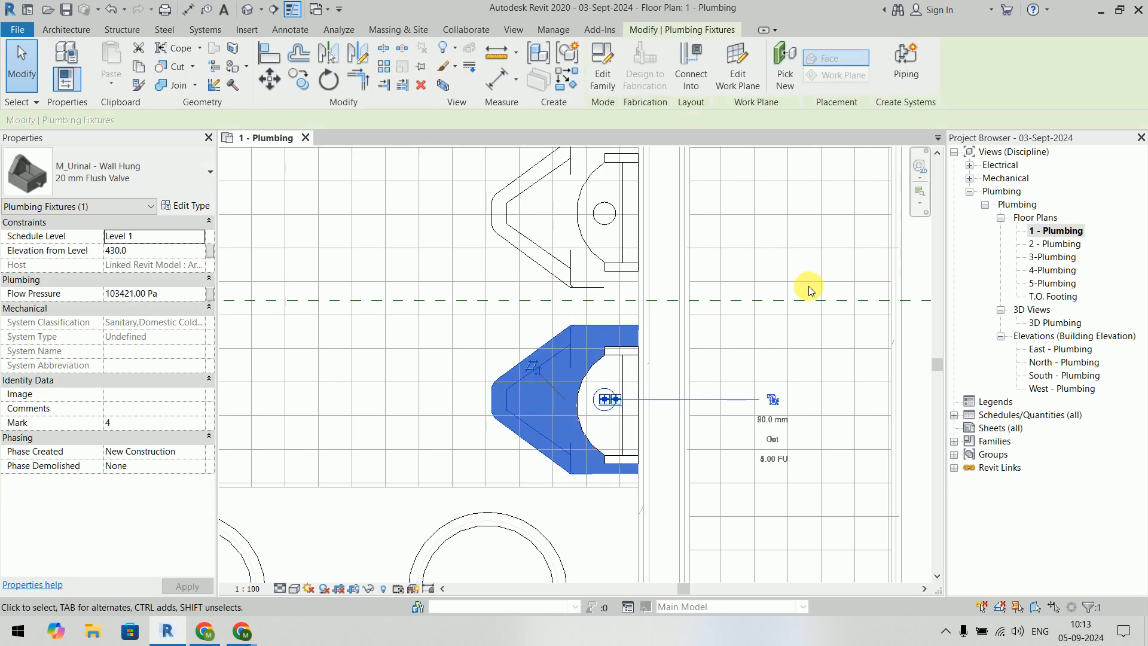
pyautogui.scroll(-2, 790, 293)
pyautogui.click(775, 297)
# Step: Start placing a plumbing fixture and browse the family library to Fixtures > Sinks to load a new family
pyautogui.scroll(3, 587, 317)
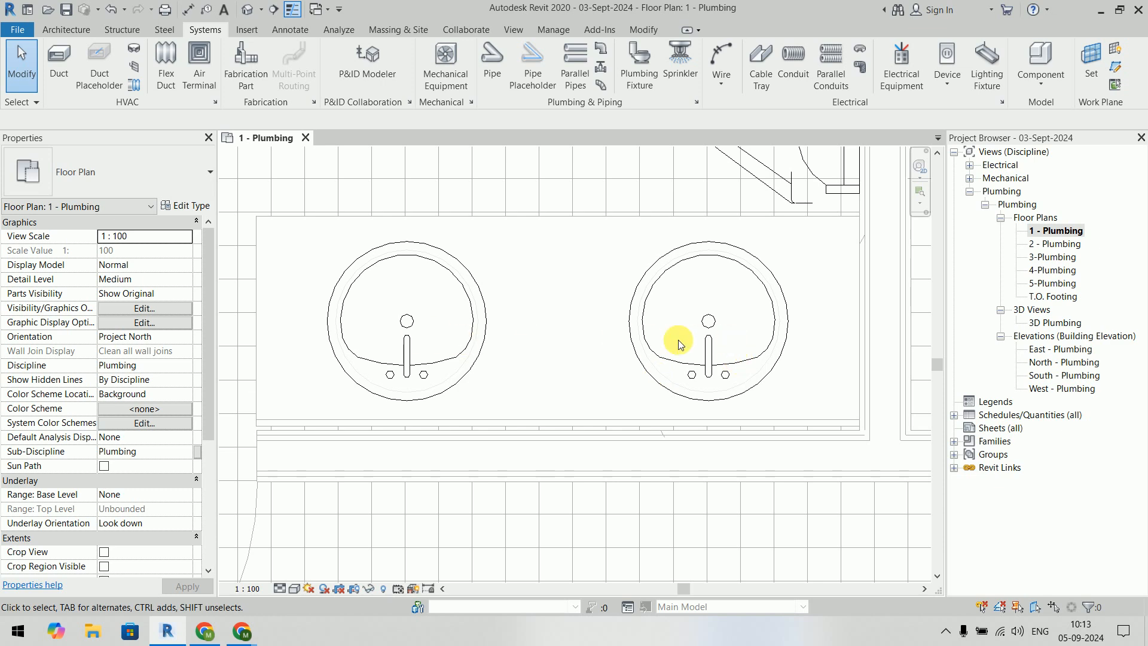
pyautogui.scroll(-3, 680, 338)
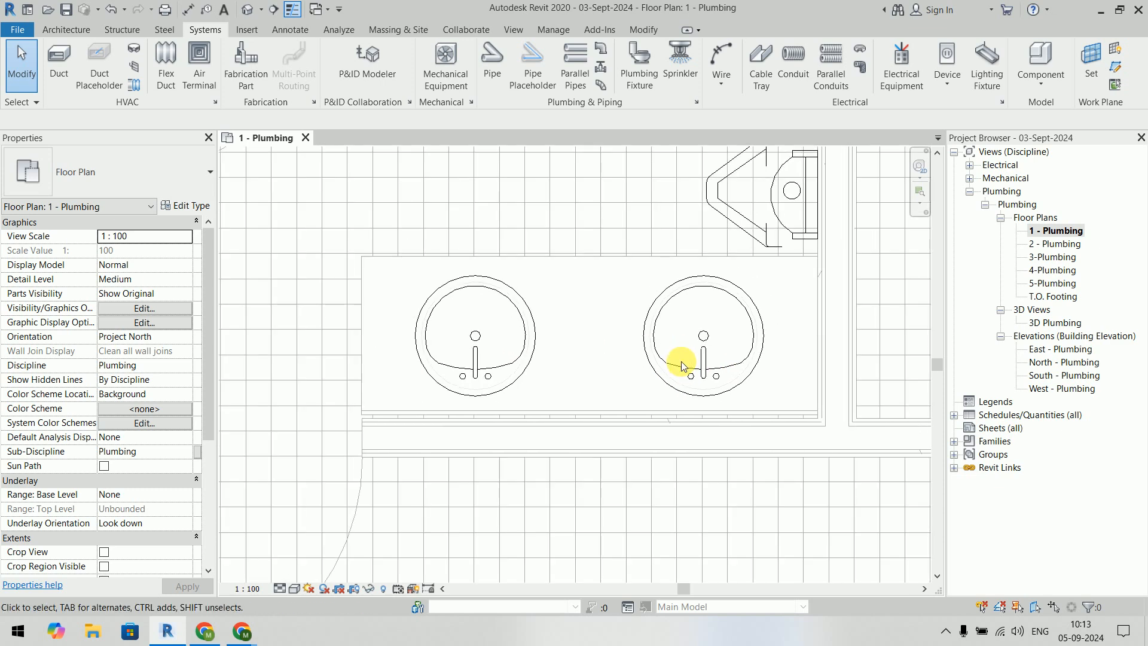
pyautogui.click(639, 63)
pyautogui.click(136, 169)
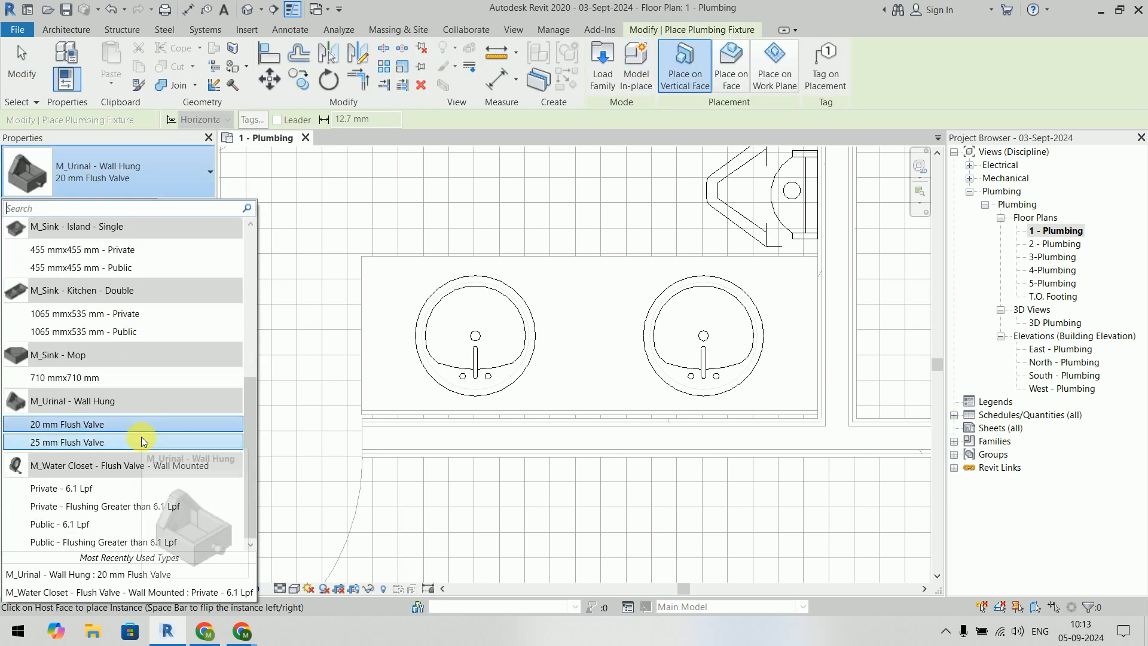
pyautogui.scroll(5, 140, 431)
pyautogui.click(602, 66)
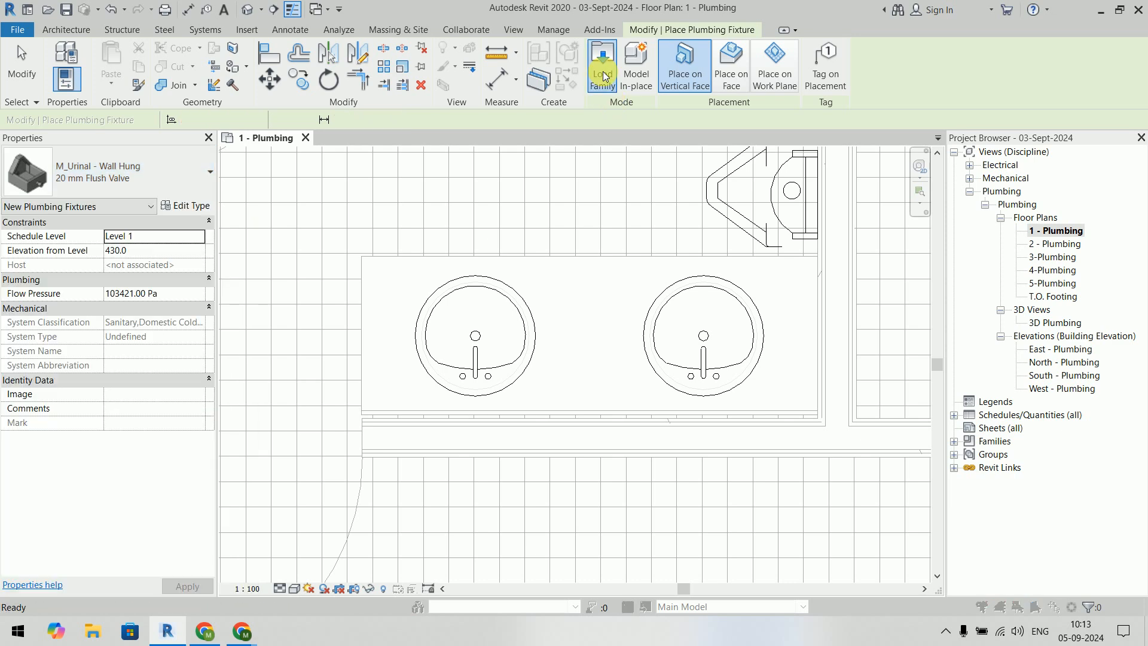
pyautogui.click(603, 66)
pyautogui.click(829, 54)
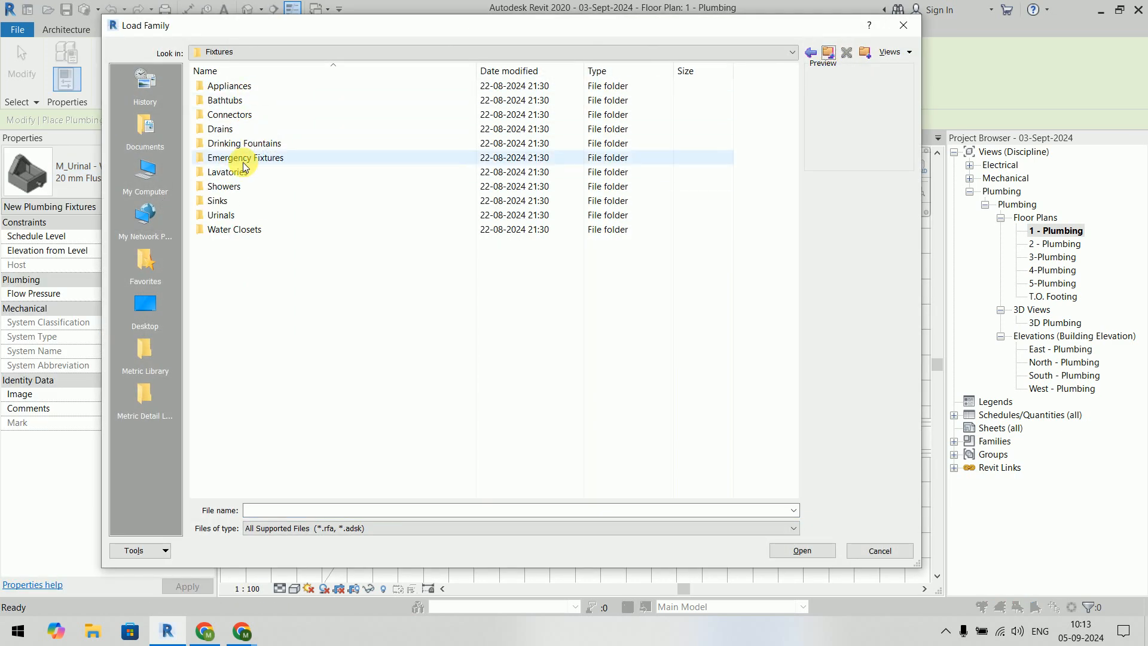
pyautogui.doubleClick(243, 203)
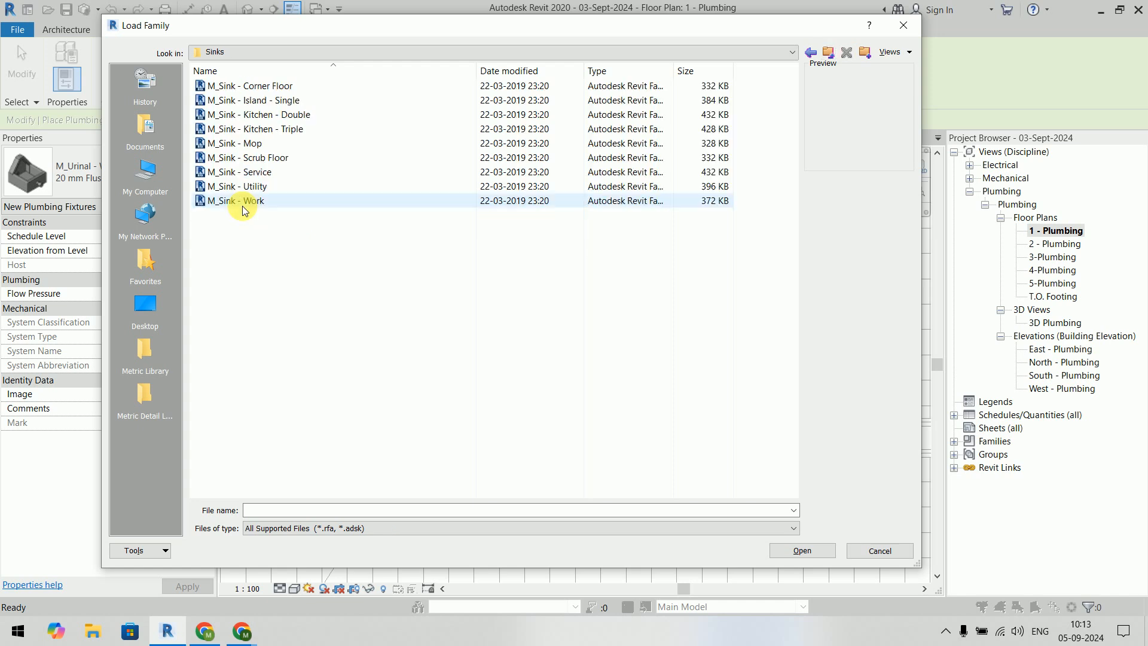
# Step: Show the sink families as large thumbnails and load M_Sink - Work
pyautogui.rightClick(308, 275)
pyautogui.moveTo(461, 286)
pyautogui.click(534, 300)
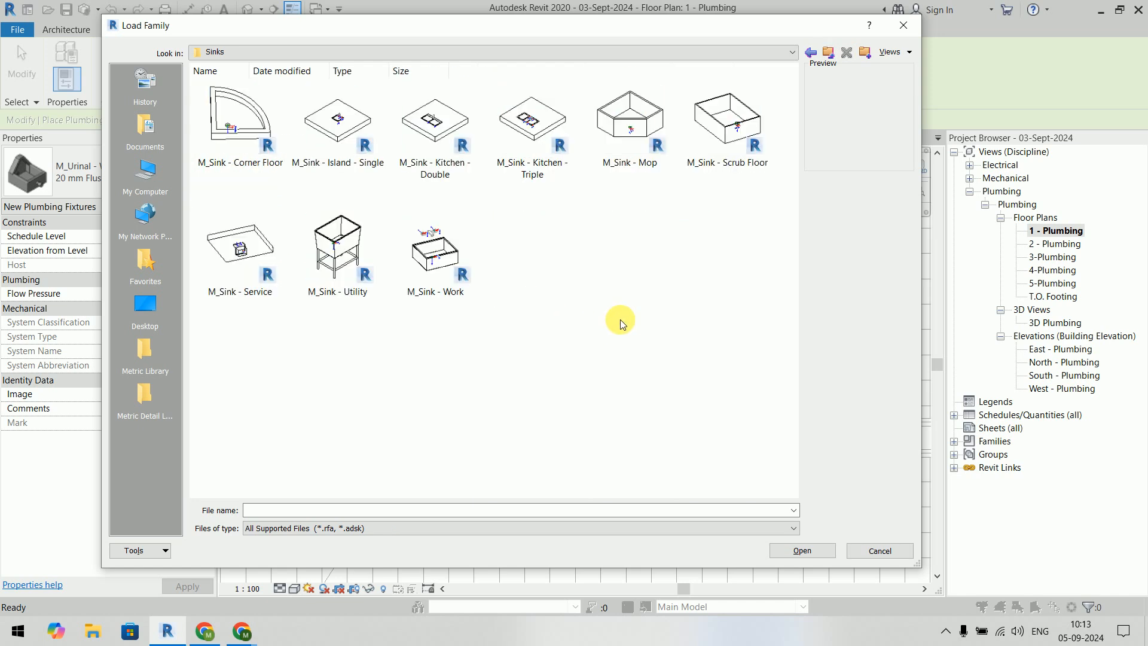
pyautogui.click(432, 263)
pyautogui.click(802, 549)
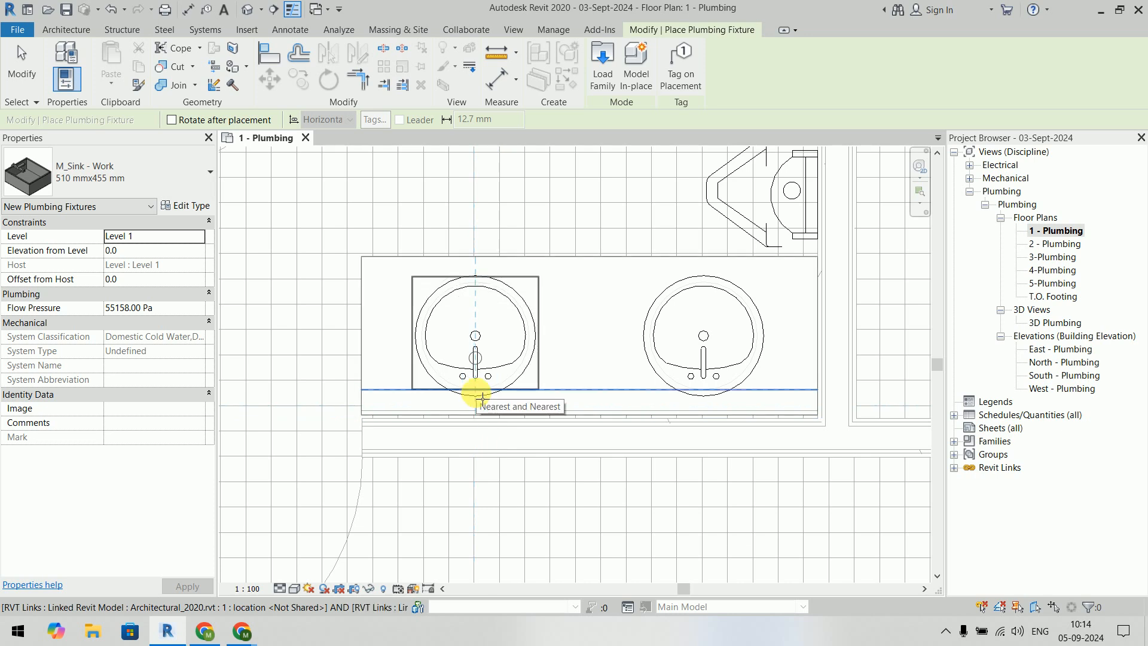
# Step: Place two M_Sink - Work fixtures, type 510 mmx455 mm, over the two existing washbasins on the counter
pyautogui.click(482, 397)
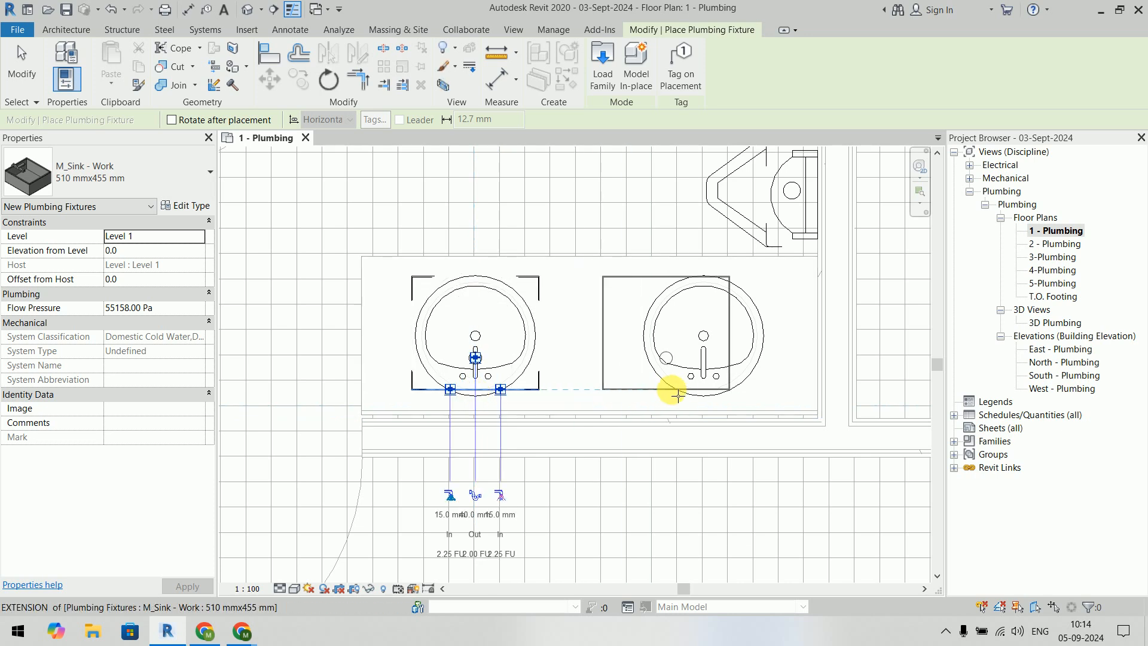
pyautogui.click(709, 390)
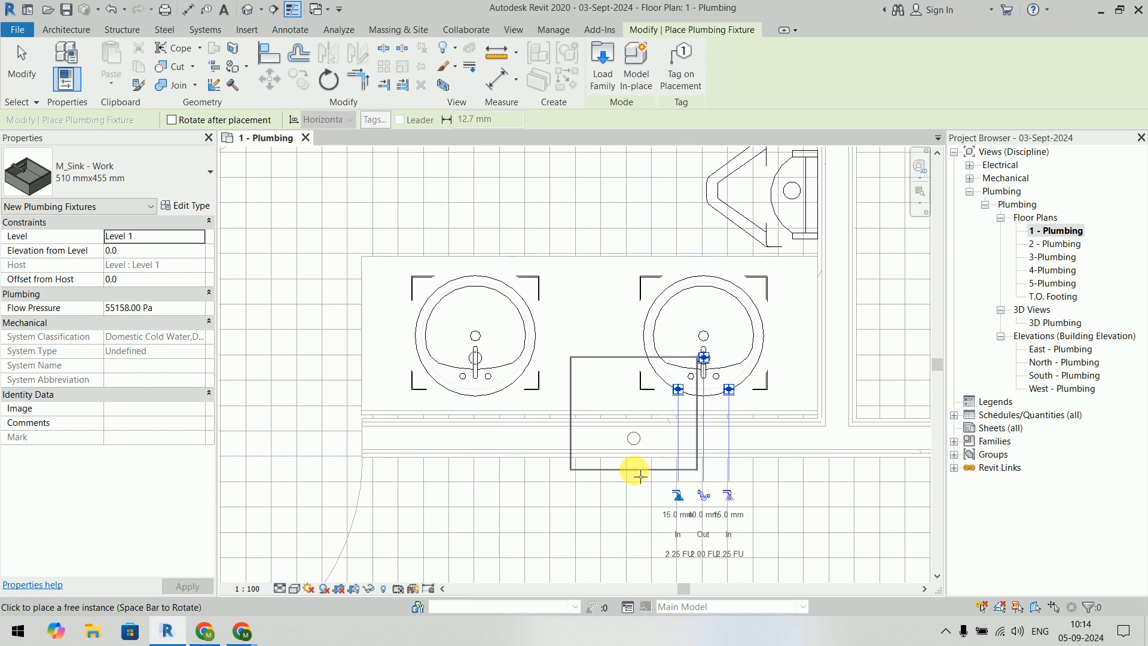
pyautogui.press('Escape')
pyautogui.scroll(-5, 616, 436)
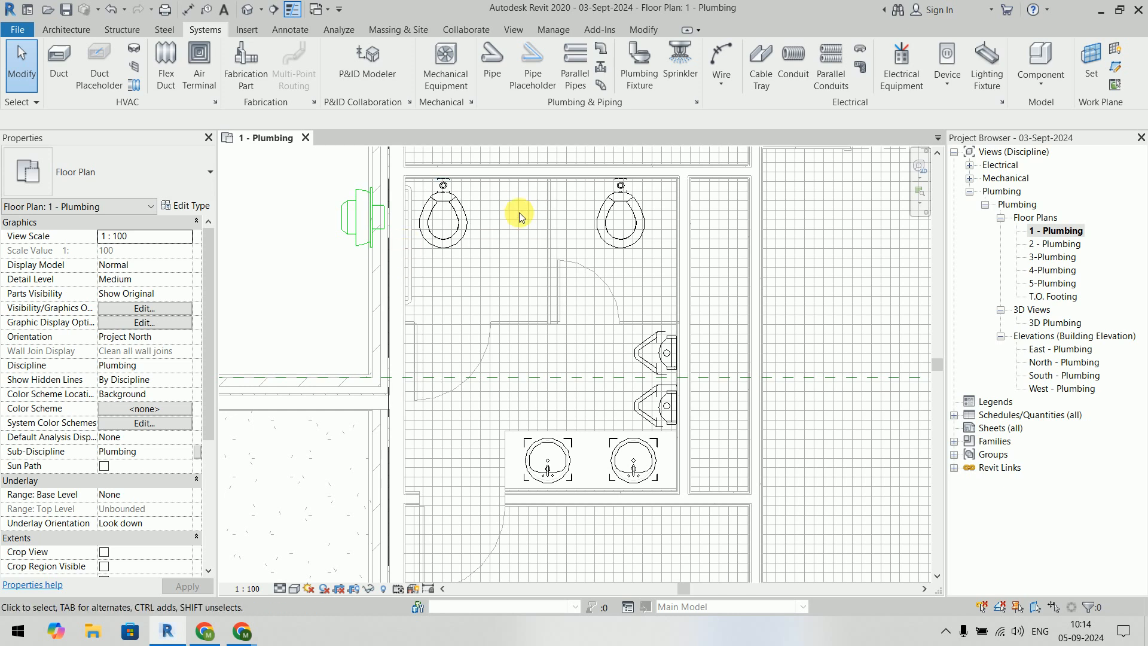
# Step: Start placing M_Floor Drain - Round, type 125 mm Strainer - 50 mm Drain, with placement set to a face
pyautogui.scroll(4, 517, 207)
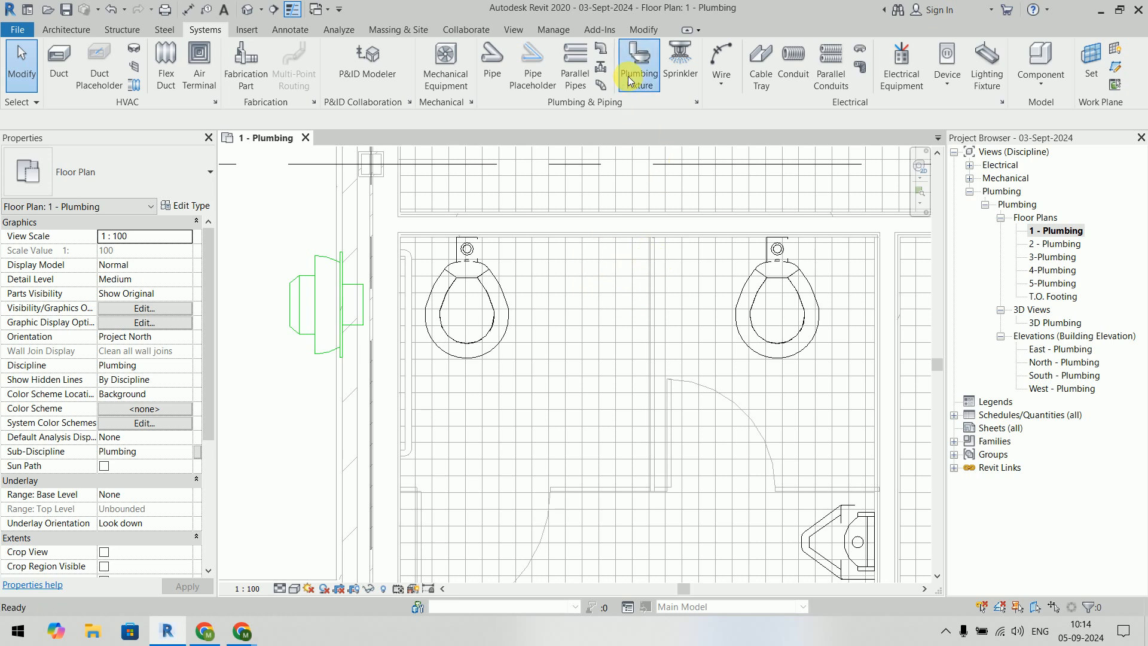
pyautogui.click(641, 59)
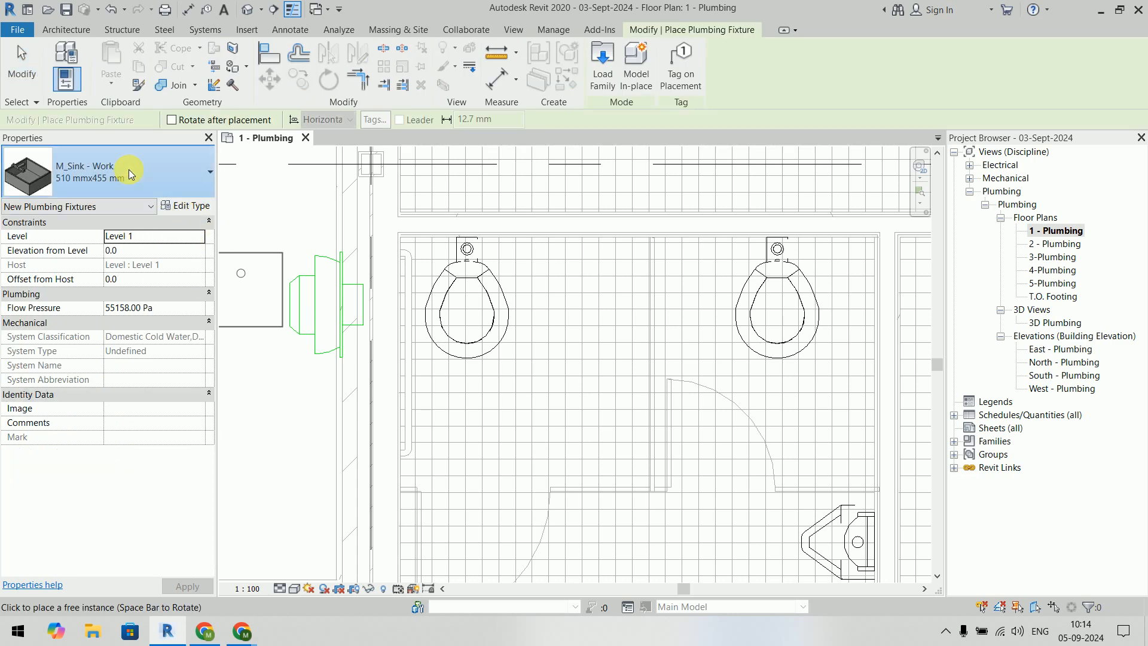
pyautogui.click(128, 170)
pyautogui.scroll(5, 134, 327)
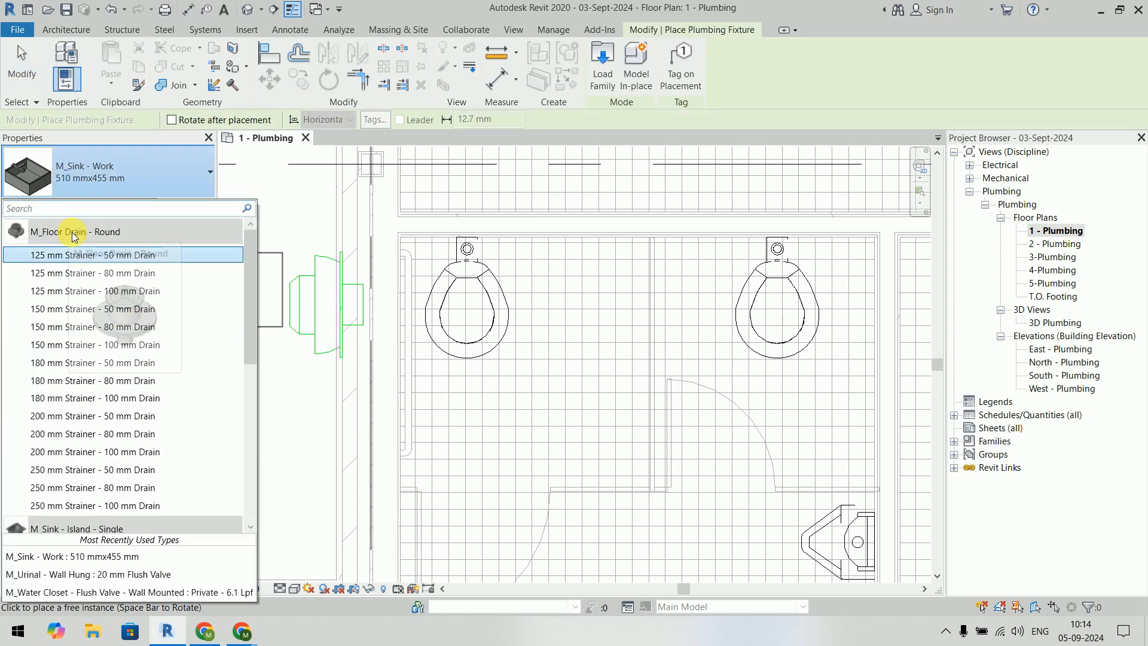
pyautogui.click(126, 255)
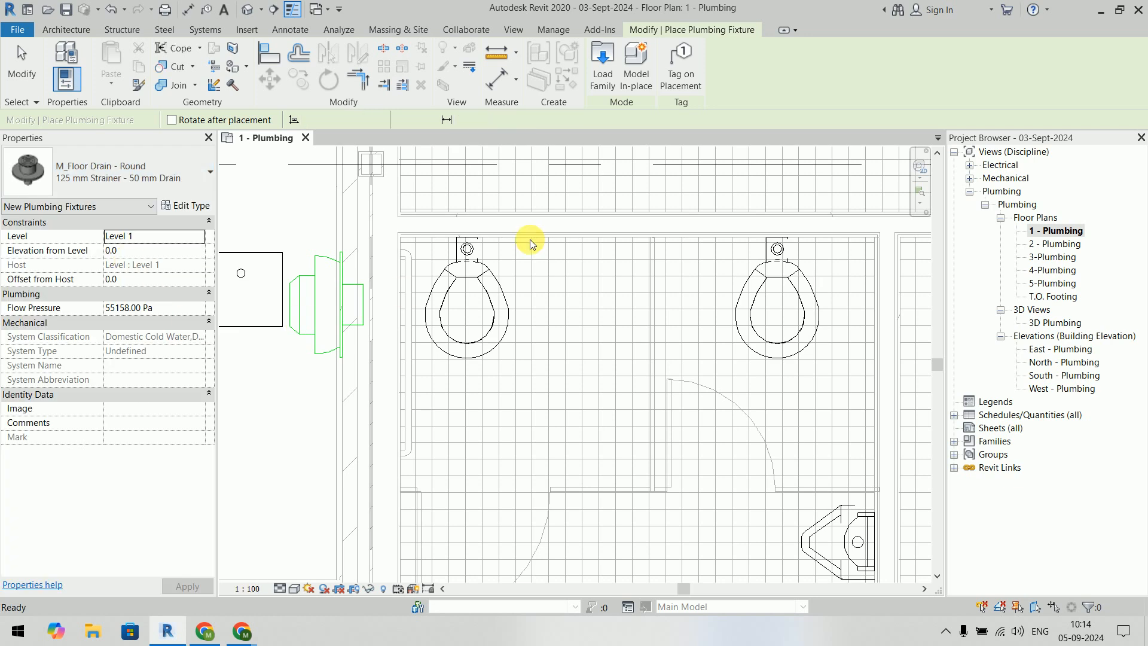
pyautogui.scroll(3, 623, 276)
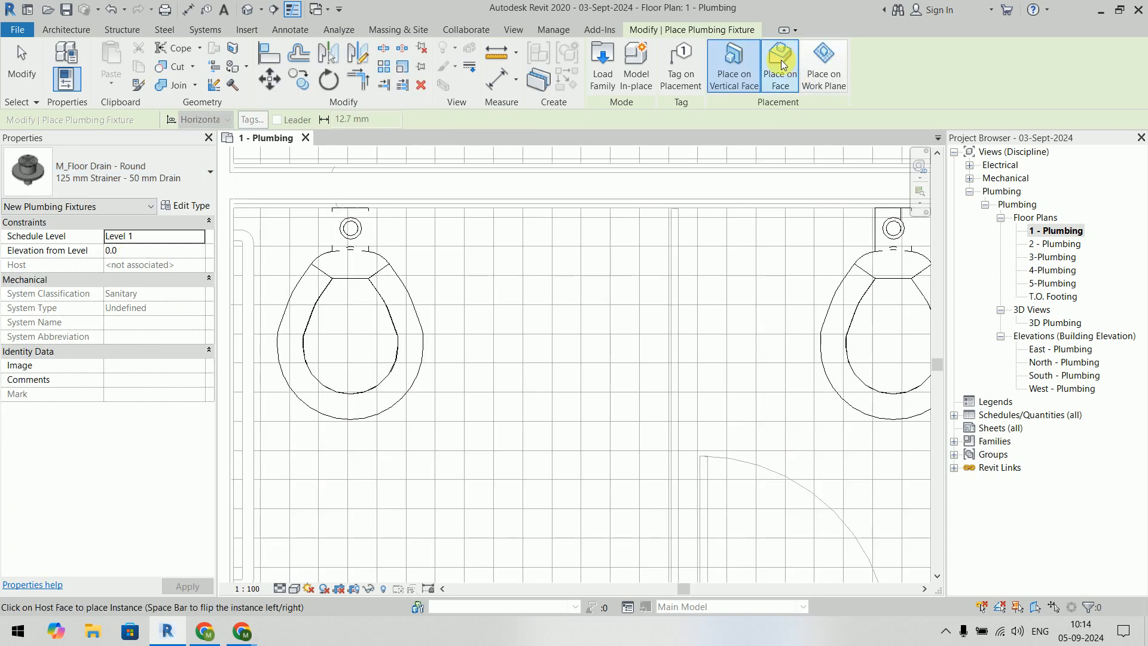
pyautogui.click(780, 65)
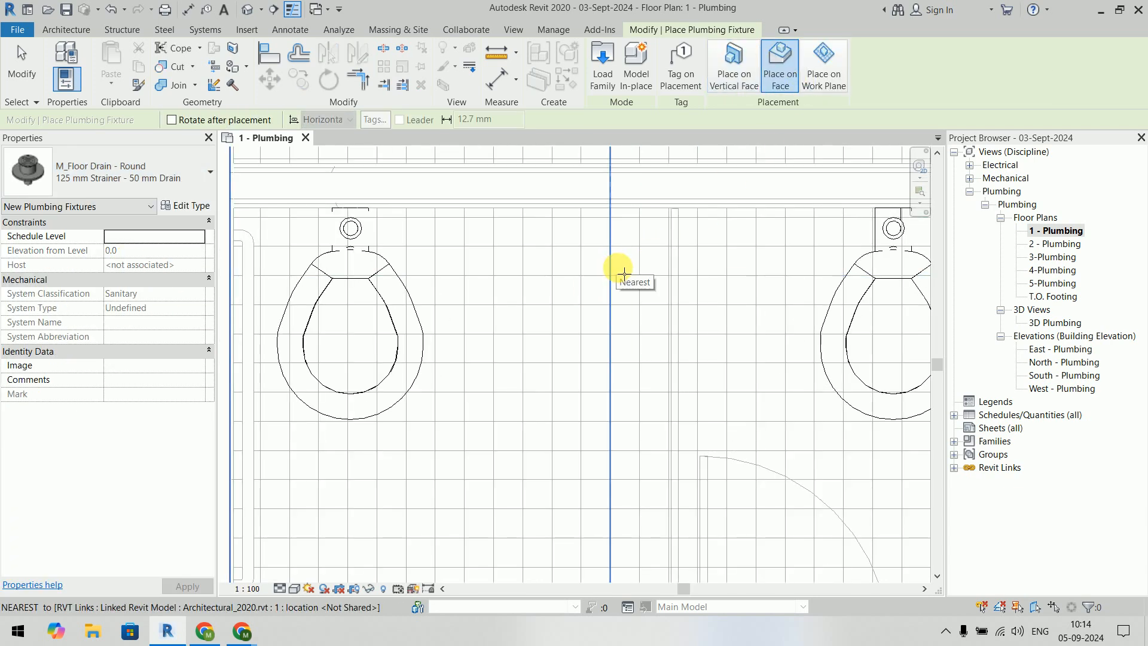
# Step: Place the round floor drain on the restroom floor just below the partition between the two stalls, and end the placement
pyautogui.scroll(-4, 639, 254)
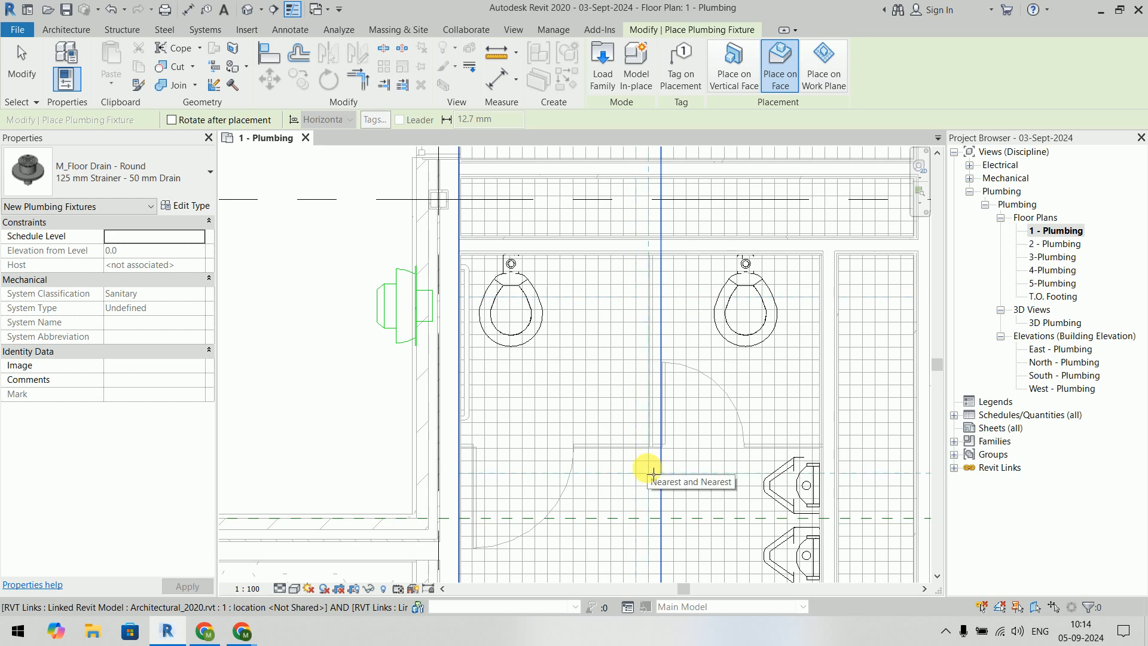
pyautogui.moveTo(641, 469); pyautogui.dragTo(590, 311, button='middle')
pyautogui.scroll(5, 598, 300)
pyautogui.scroll(5, 605, 302)
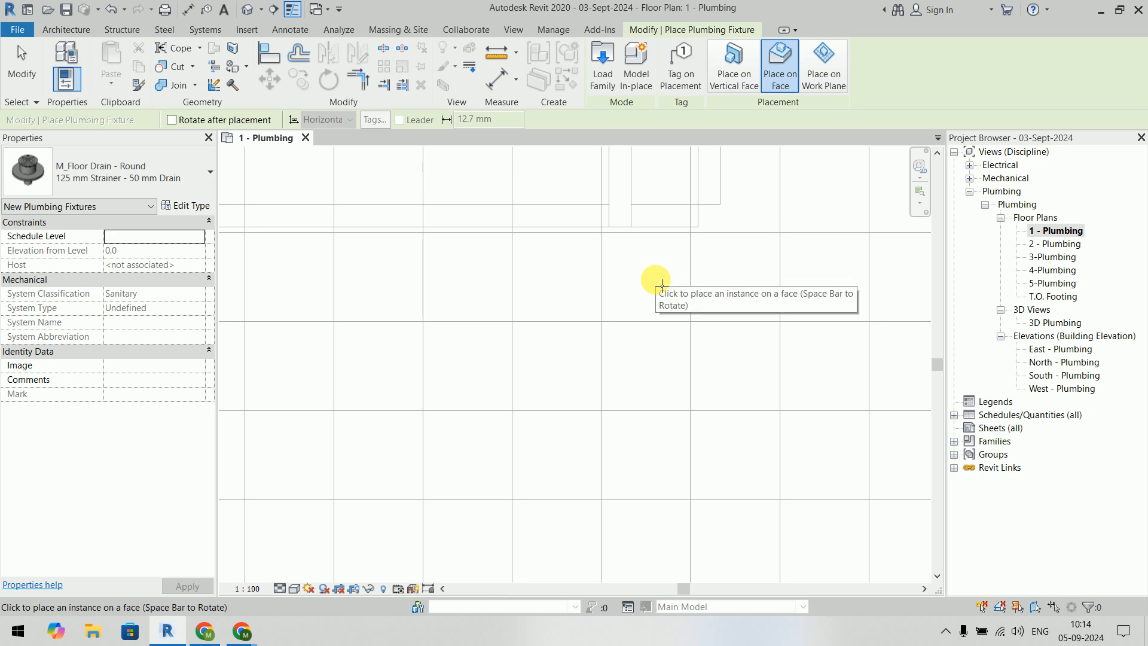
pyautogui.click(656, 287)
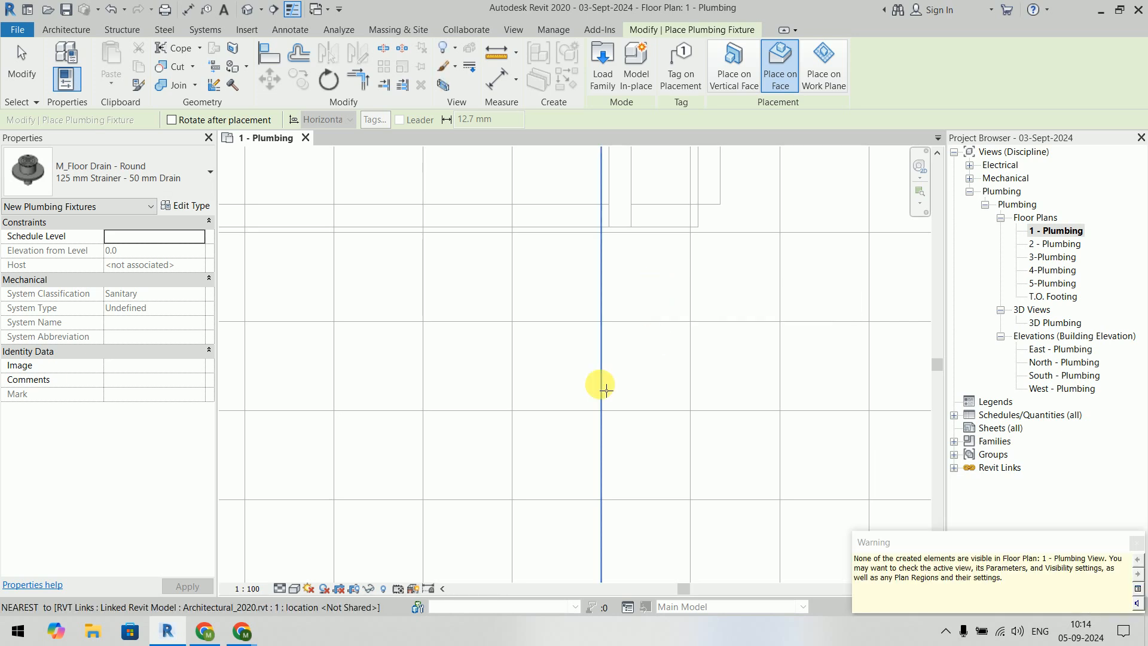
pyautogui.rightClick(501, 291)
pyautogui.rightClick(501, 291)
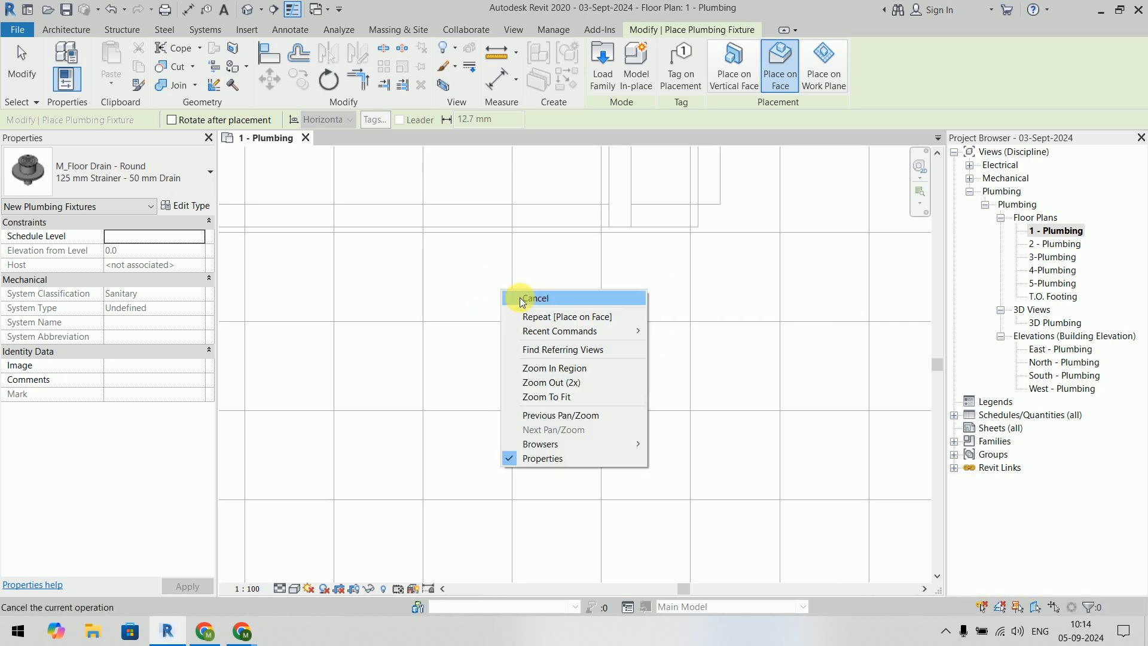
pyautogui.click(521, 299)
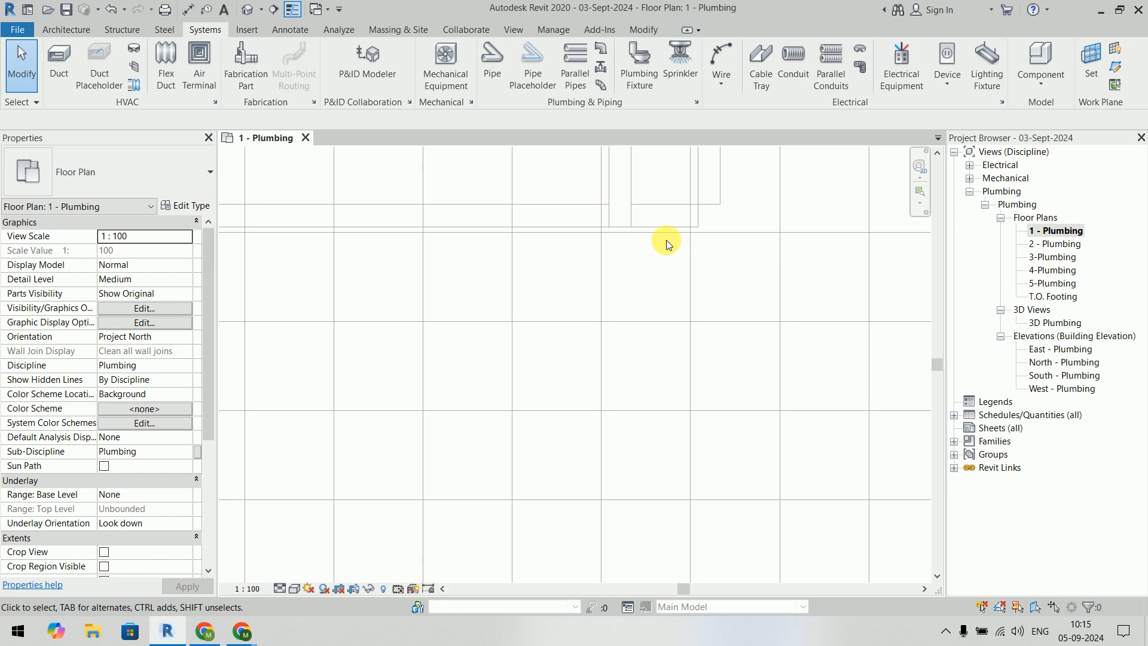
# Step: Open the South - Plumbing elevation and examine the floor drain's position at the Level 1 floor
pyautogui.doubleClick(1061, 376)
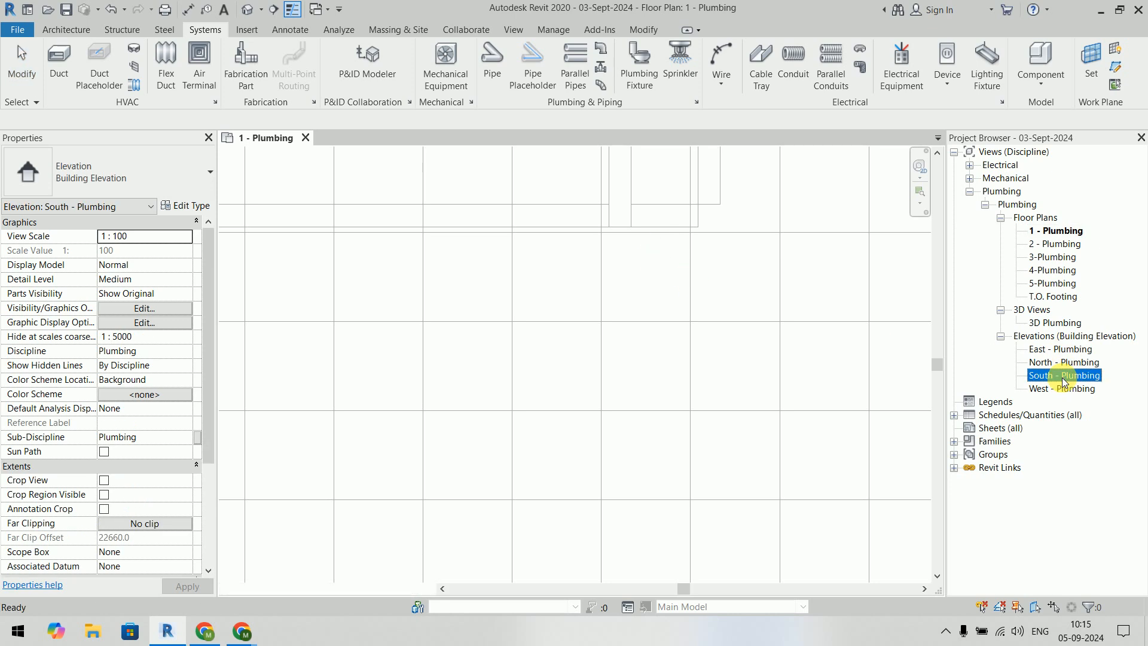
pyautogui.scroll(6, 574, 446)
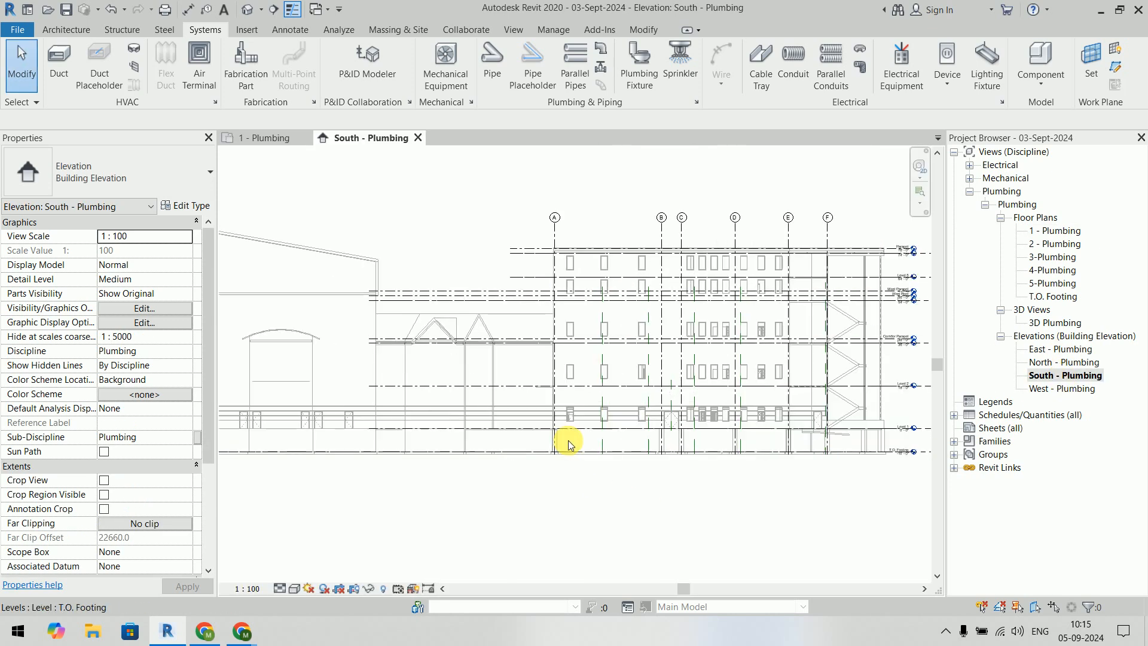
pyautogui.scroll(4, 592, 389)
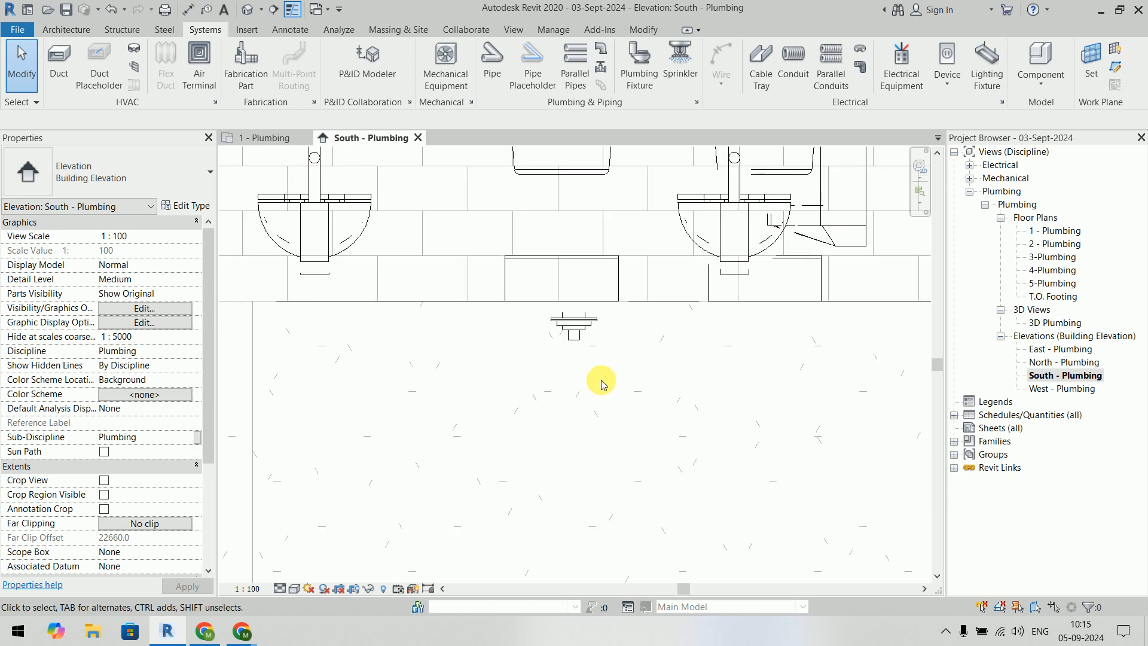
# Step: Examine the floor drain and the two work sinks at the Level 1 floor line in the South - Plumbing elevation
pyautogui.click(583, 278)
pyautogui.click(575, 389)
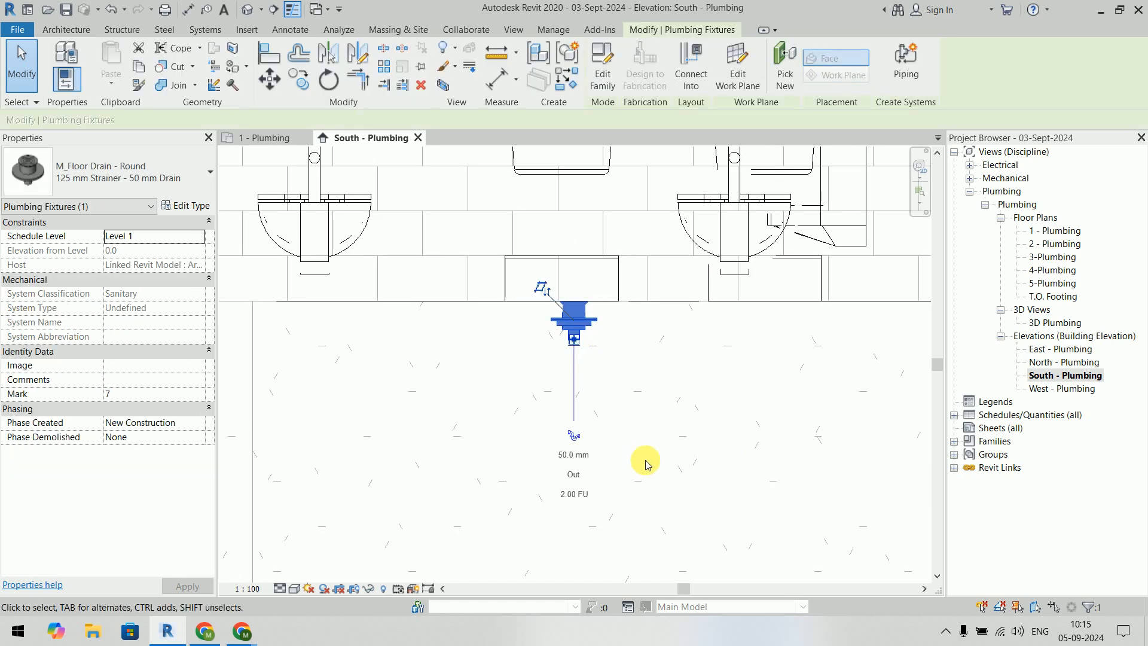
pyautogui.click(659, 395)
pyautogui.scroll(-4, 592, 515)
pyautogui.click(527, 408)
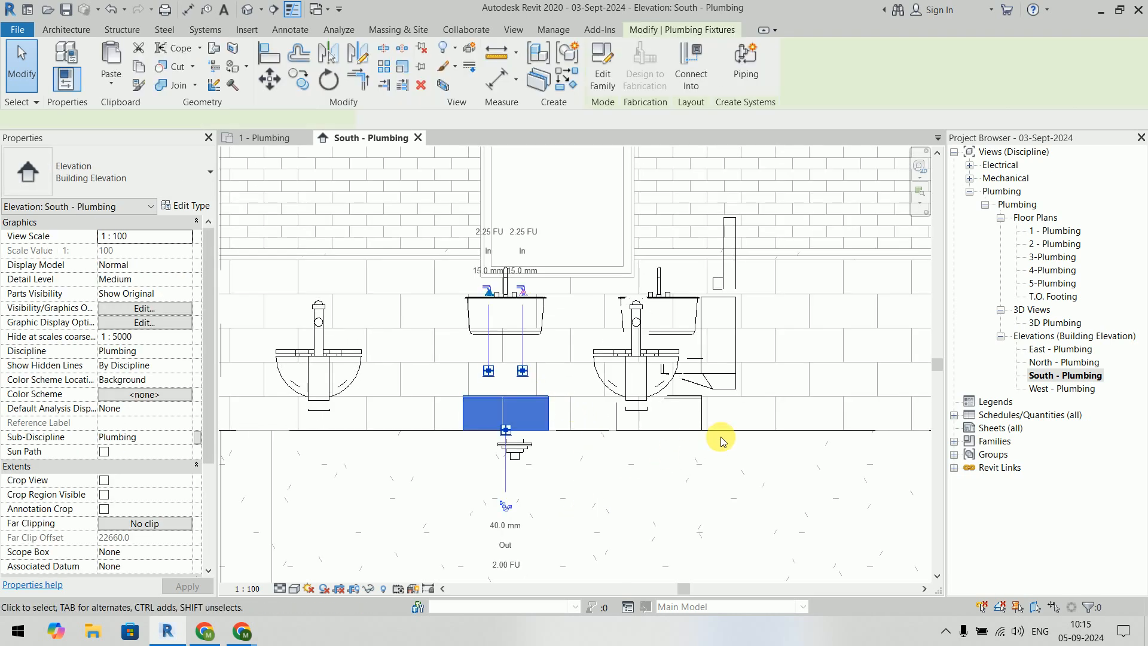
pyautogui.keyDown('ctrl'); pyautogui.click(659, 413); pyautogui.keyUp('ctrl')
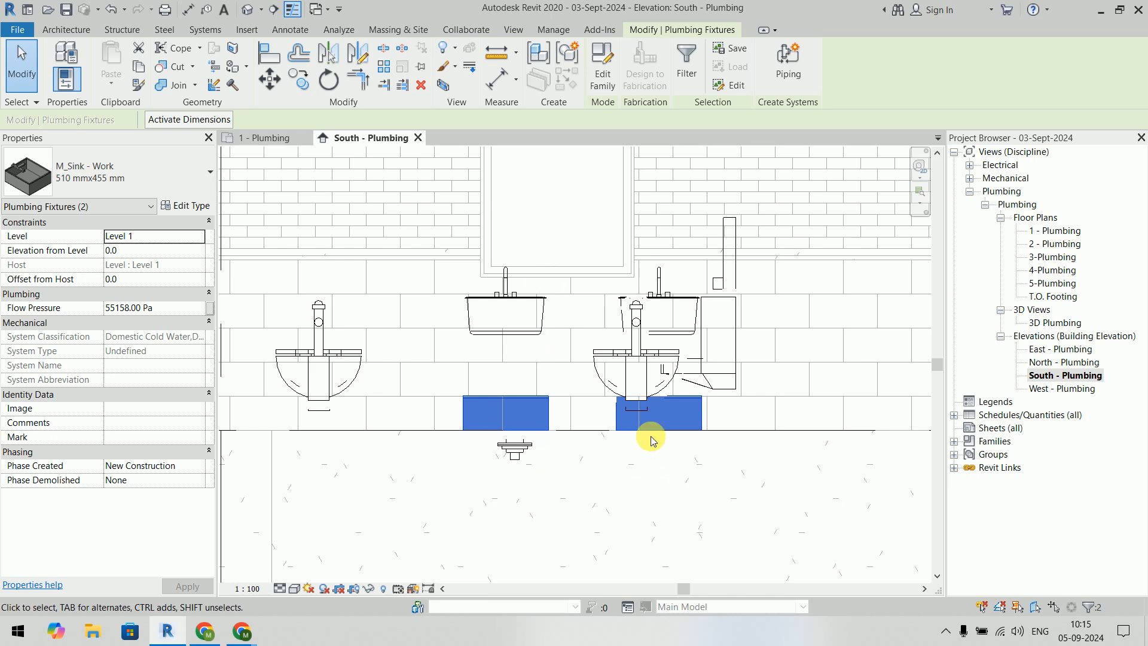
pyautogui.click(607, 410)
# Step: Align the tops of both M_Sink - Work fixtures with the linked washbasins' rim, using the Align tool with Multiple Alignment enabled
pyautogui.scroll(4, 562, 406)
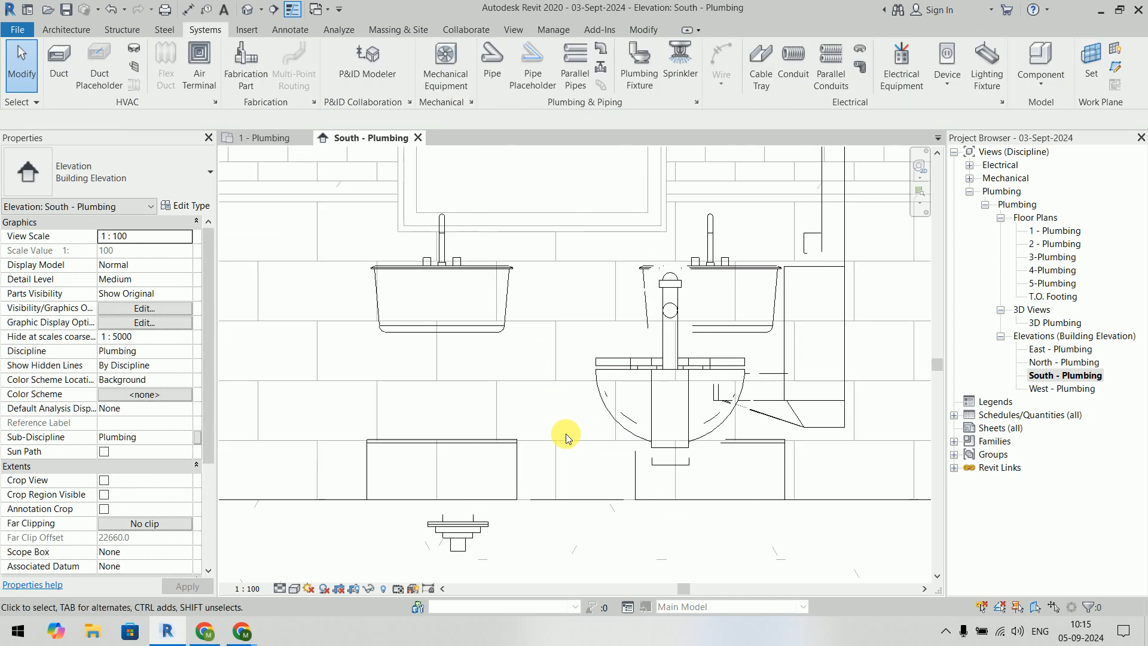
pyautogui.press('l')
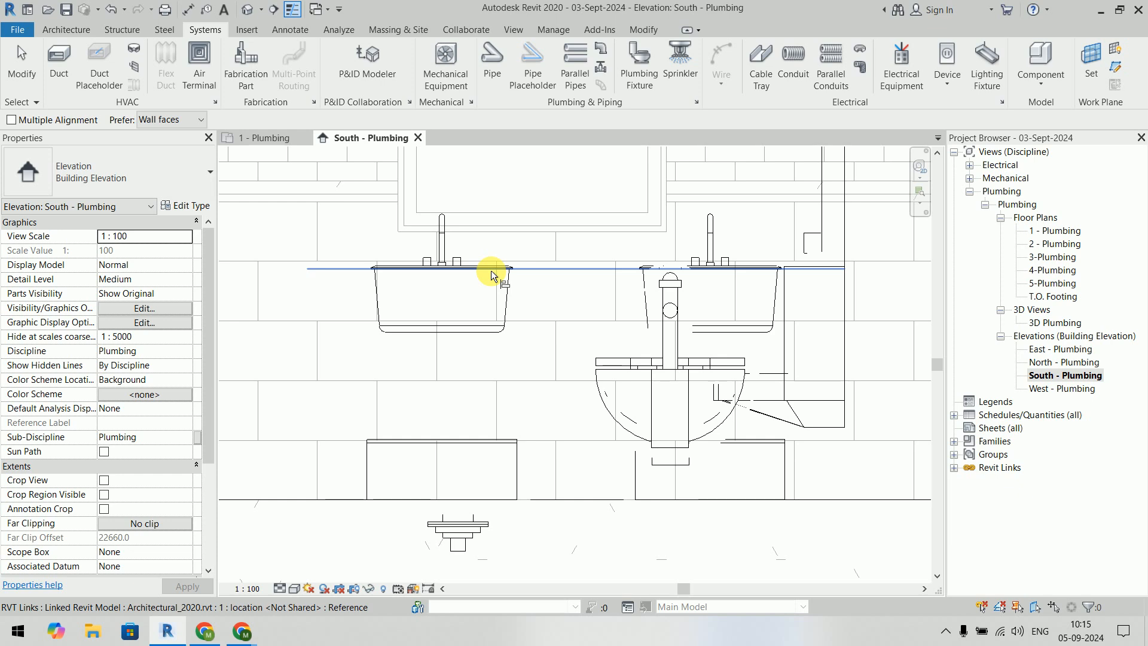
pyautogui.click(491, 276)
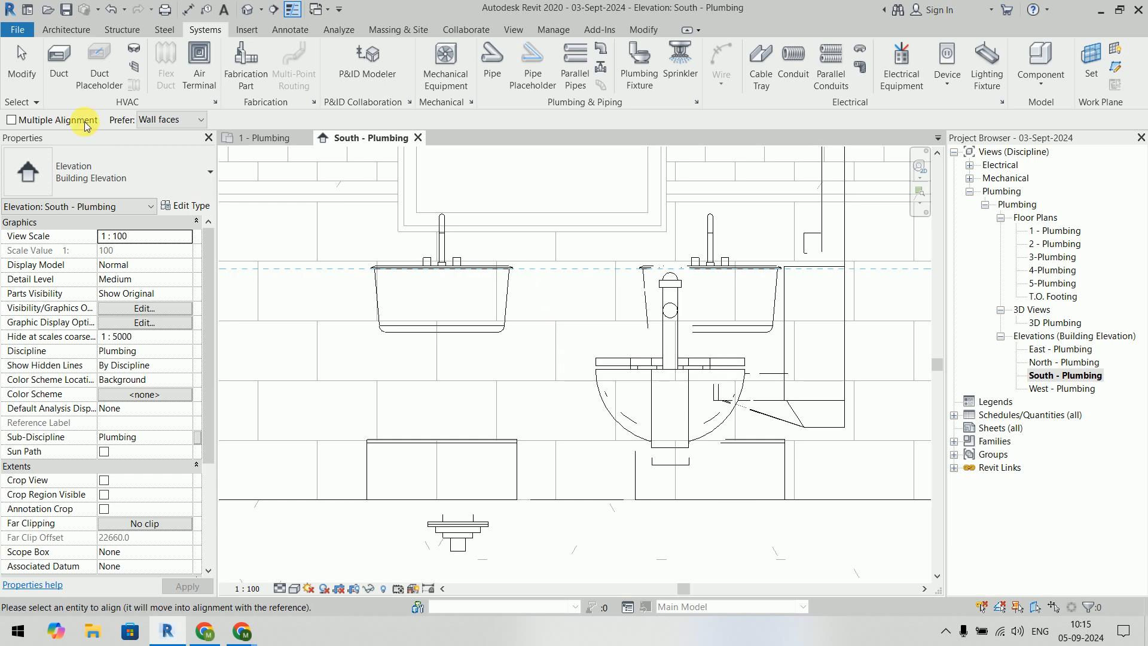
pyautogui.click(11, 121)
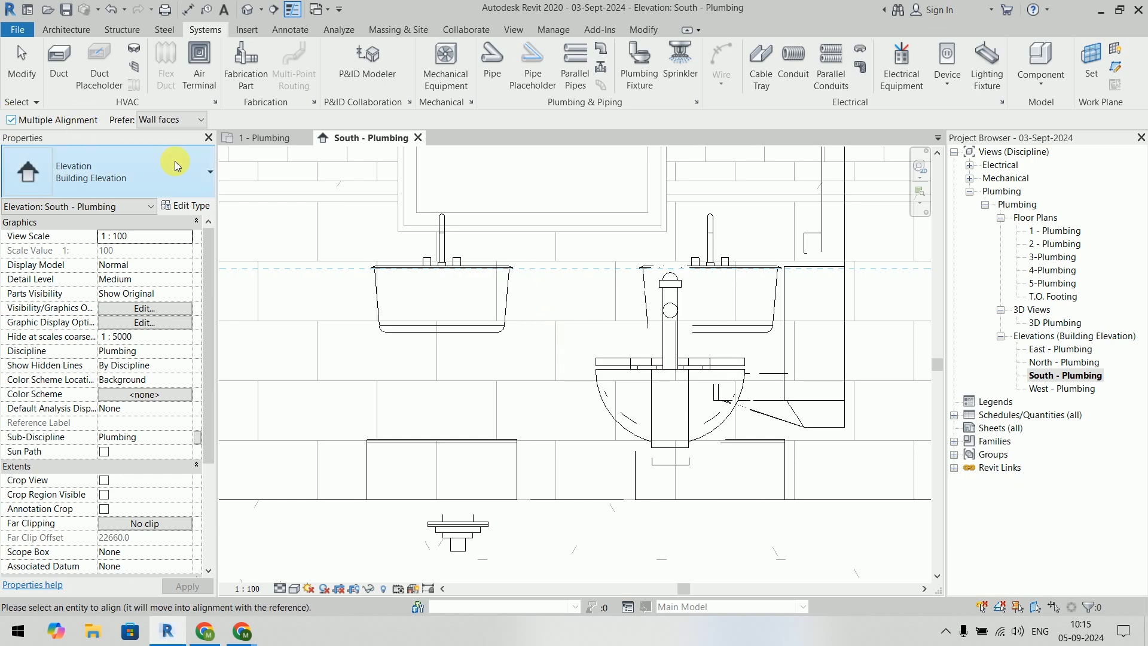
pyautogui.click(487, 440)
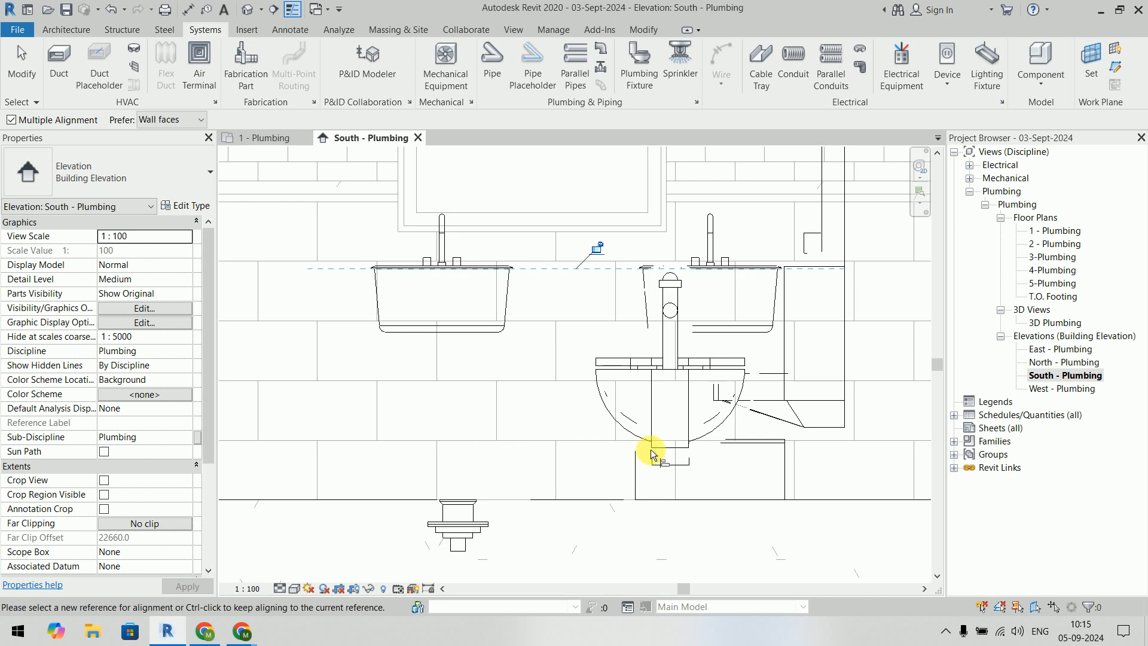
pyautogui.click(769, 441)
pyautogui.press('Escape')
pyautogui.press('Escape')
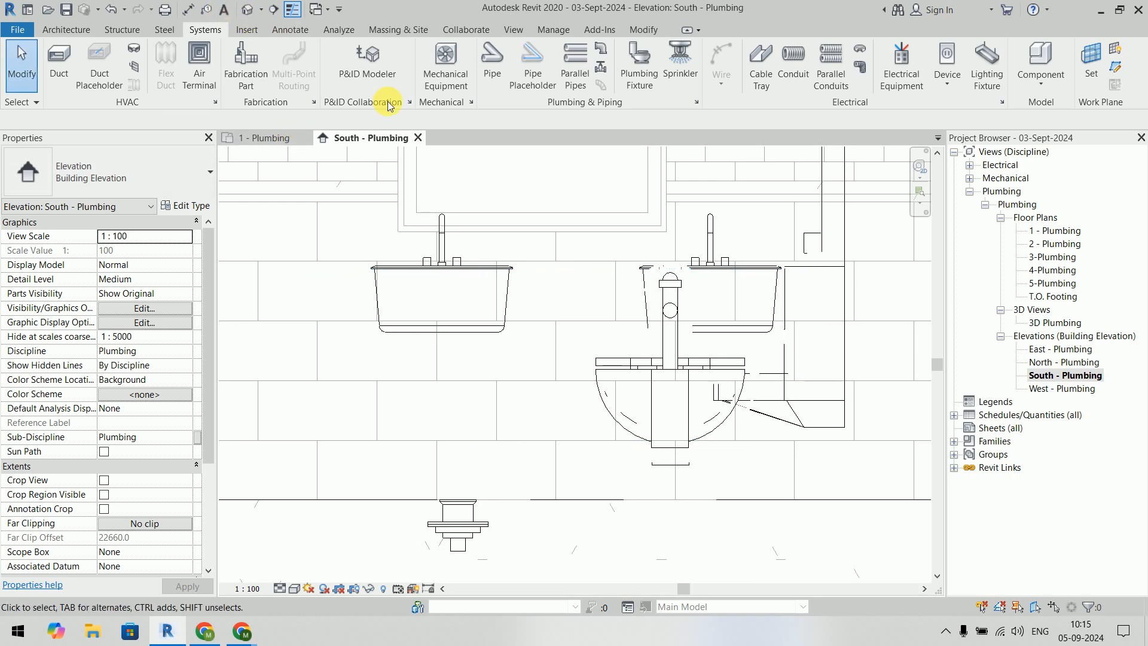
# Step: Open the 3D Plumbing view and examine the water closets, urinals, sinks and floor drain up close
pyautogui.doubleClick(1057, 323)
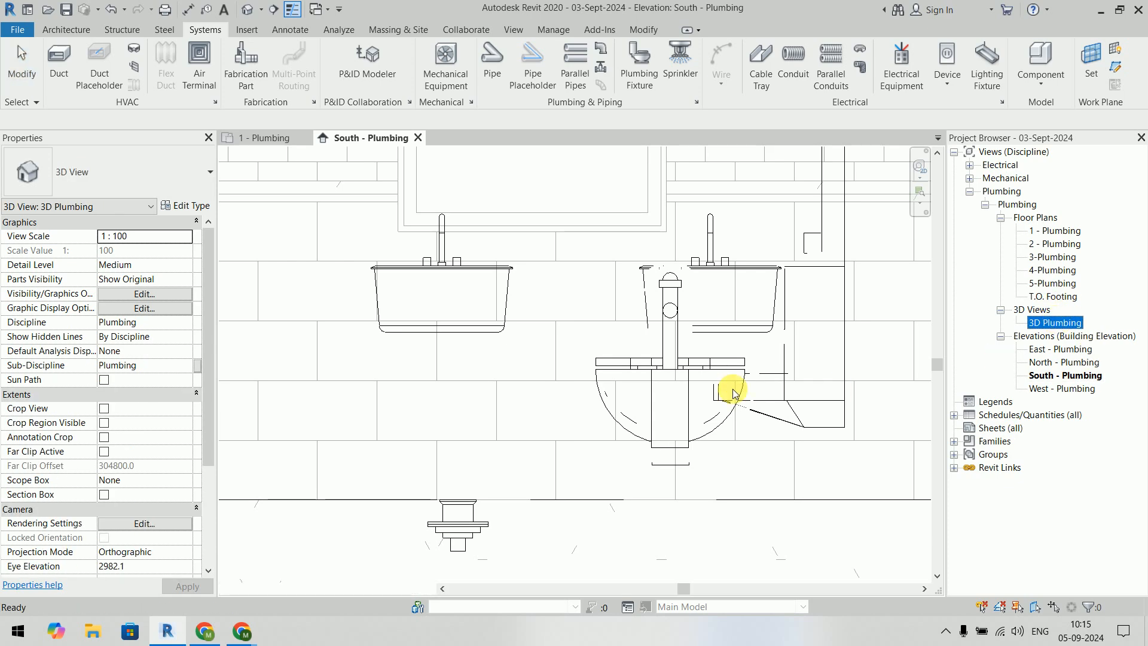
pyautogui.scroll(5, 610, 389)
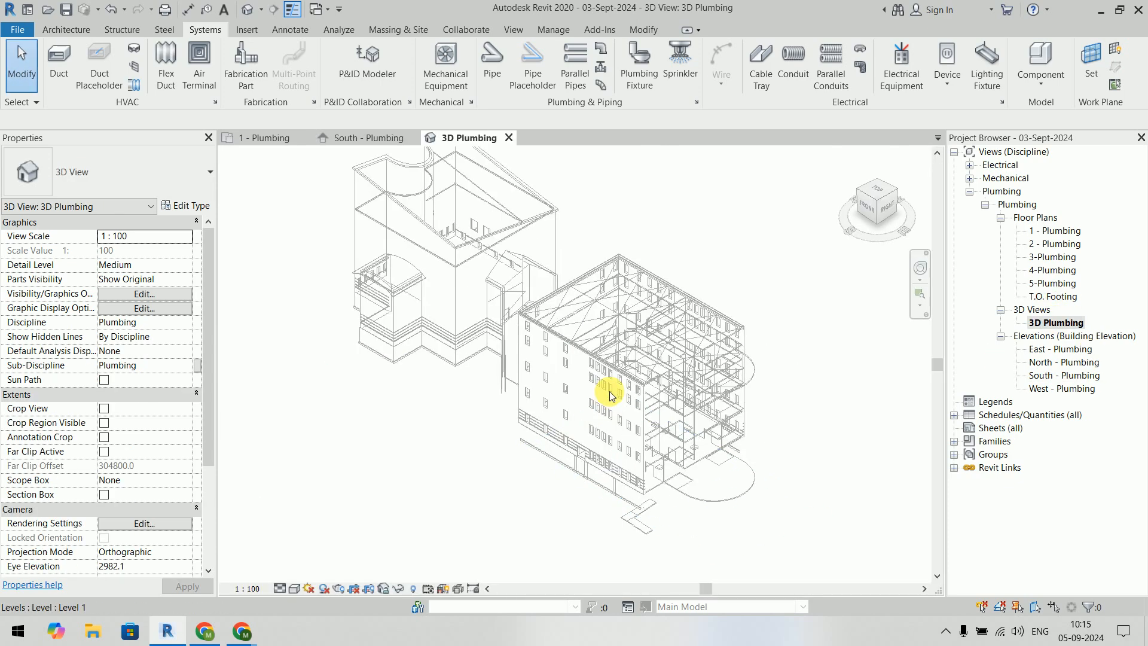
pyautogui.scroll(5, 625, 336)
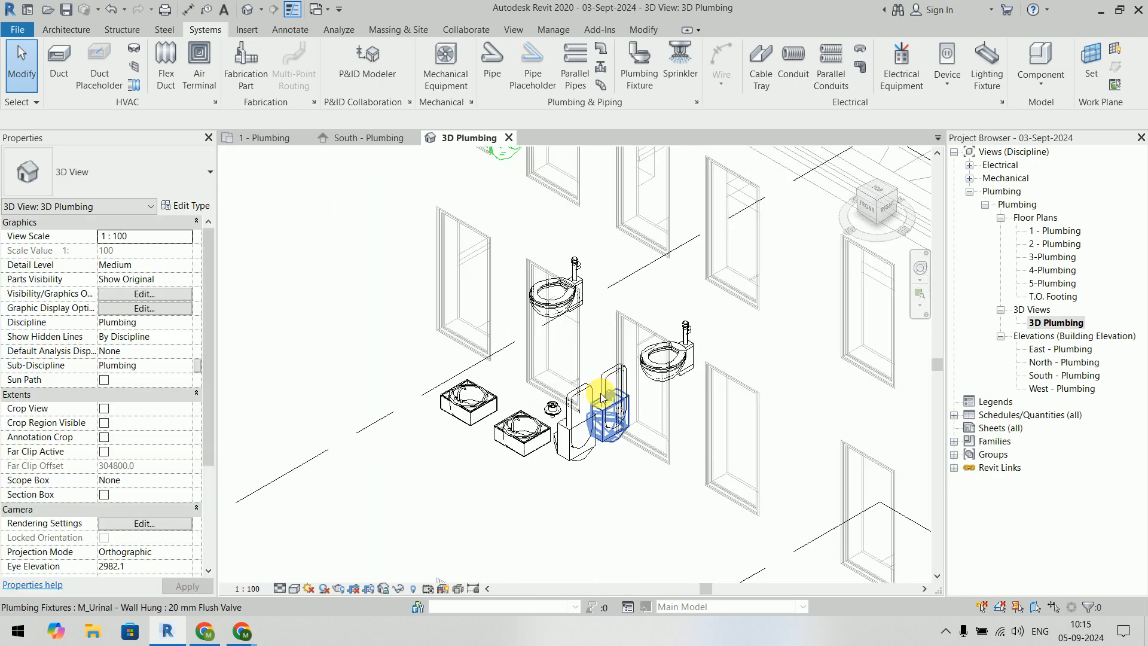
pyautogui.keyDown('shift'); pyautogui.moveTo(573, 445); pyautogui.dragTo(619, 460, button='middle'); pyautogui.keyUp('shift')
pyautogui.moveTo(583, 368); pyautogui.dragTo(624, 431, button='middle')
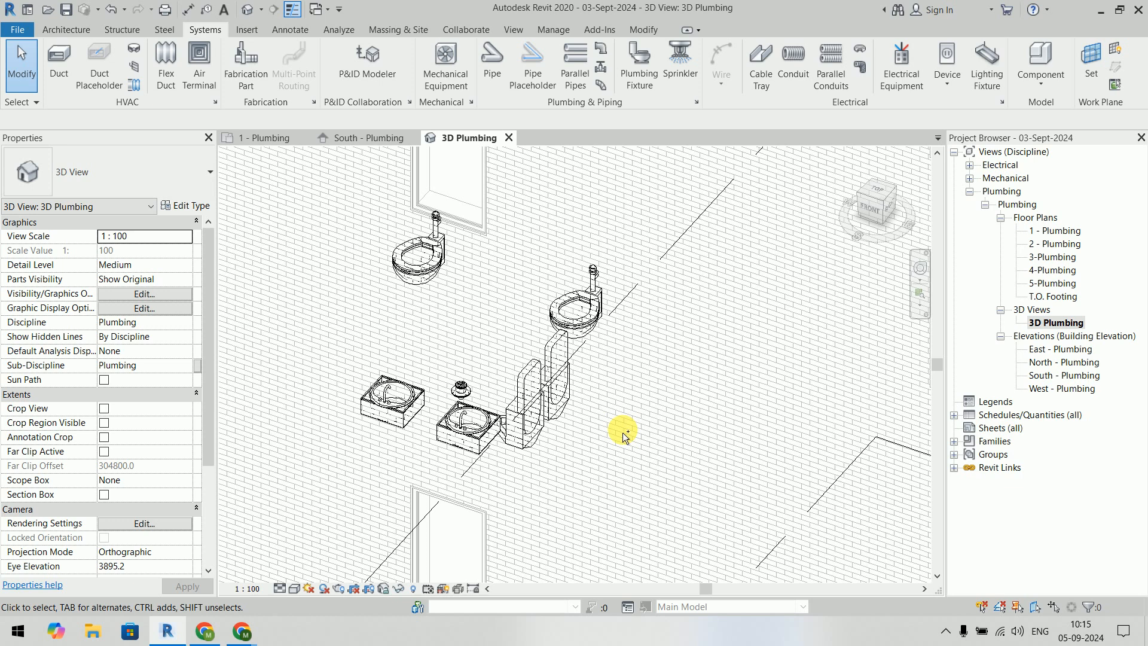
pyautogui.hotkey('alt', 'Tab')
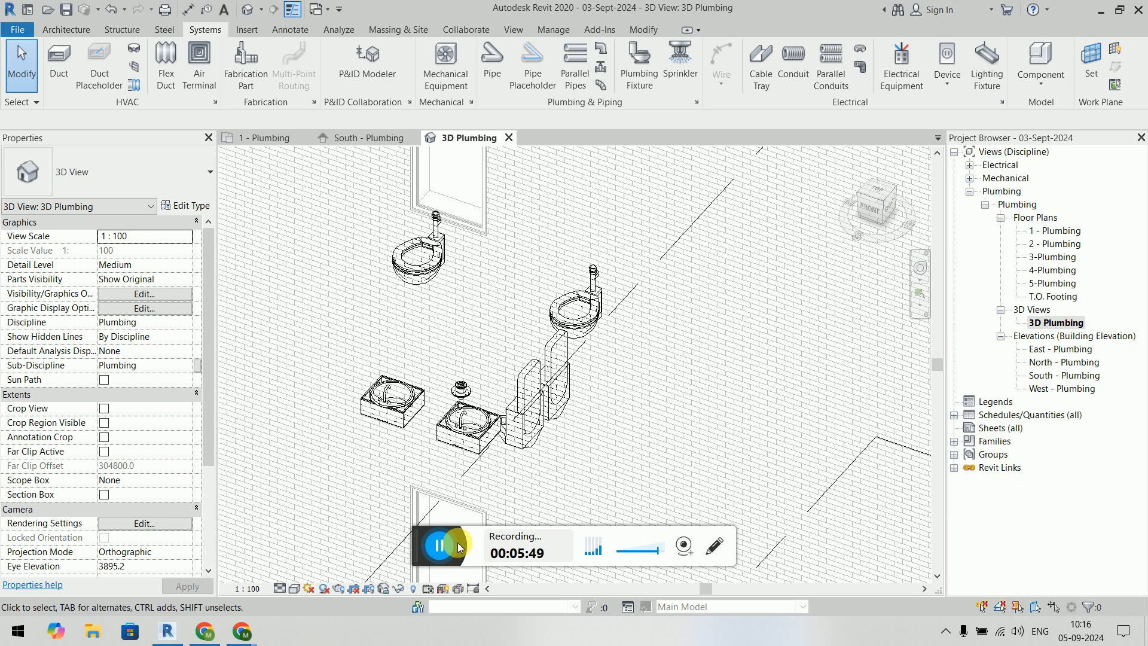
pyautogui.hotkey('alt', 'Tab')
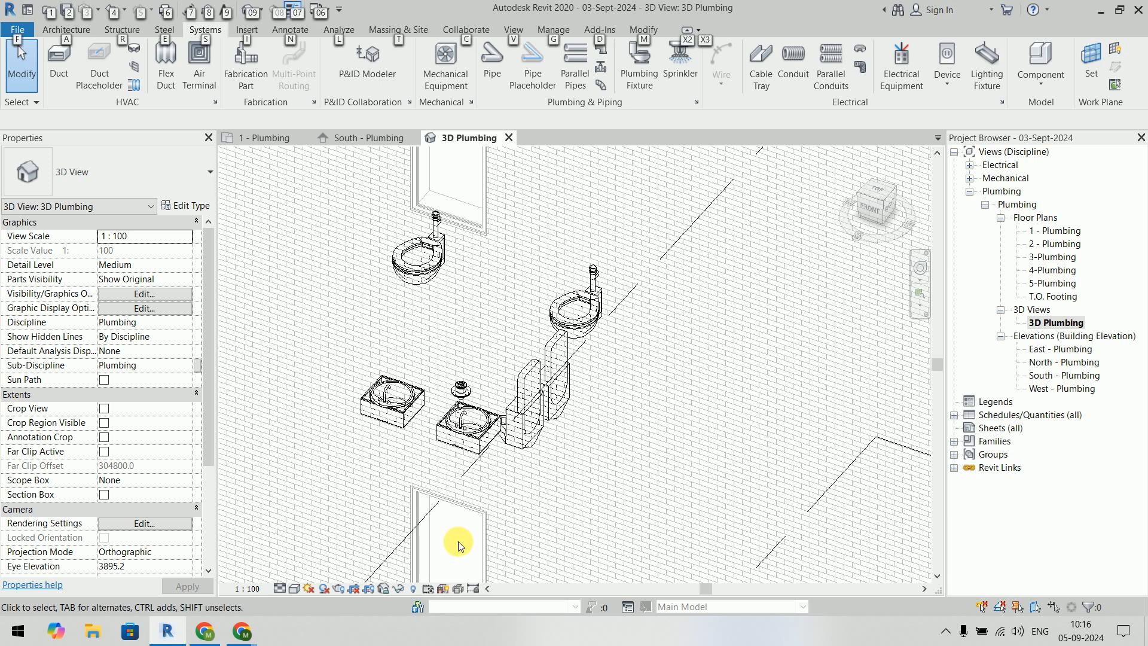
# Step: Set the 3D Plumbing view to Fine detail level with a shaded visual style
pyautogui.click(284, 588)
pyautogui.click(296, 589)
pyautogui.click(319, 528)
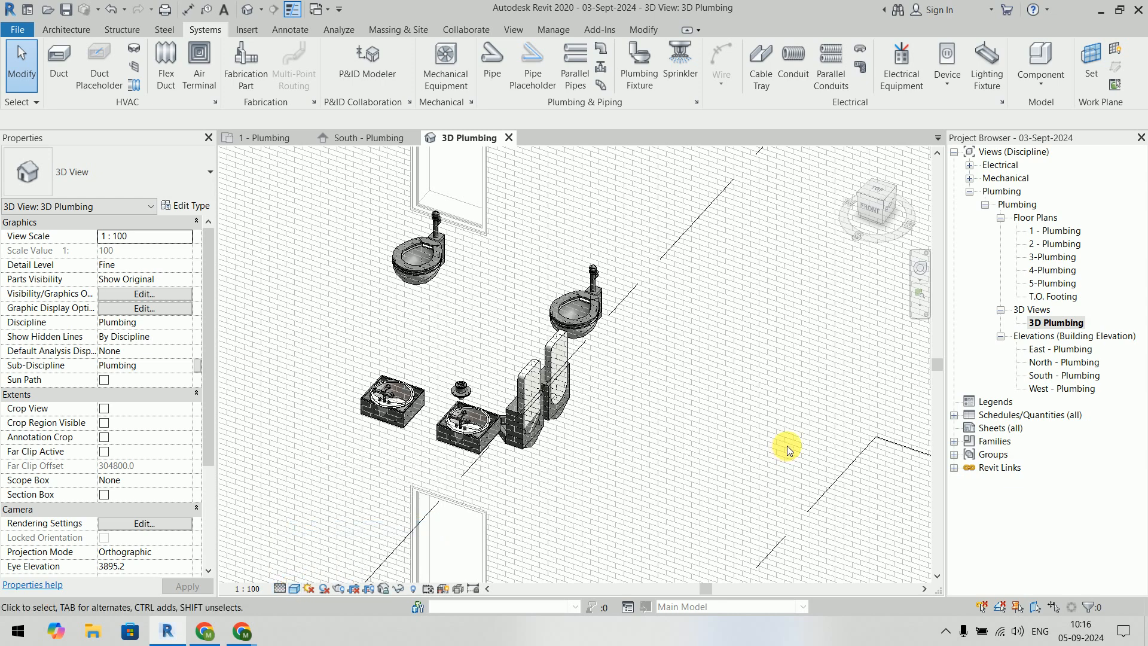
pyautogui.moveTo(601, 417); pyautogui.dragTo(644, 449, button='middle')
pyautogui.scroll(-1, 633, 471)
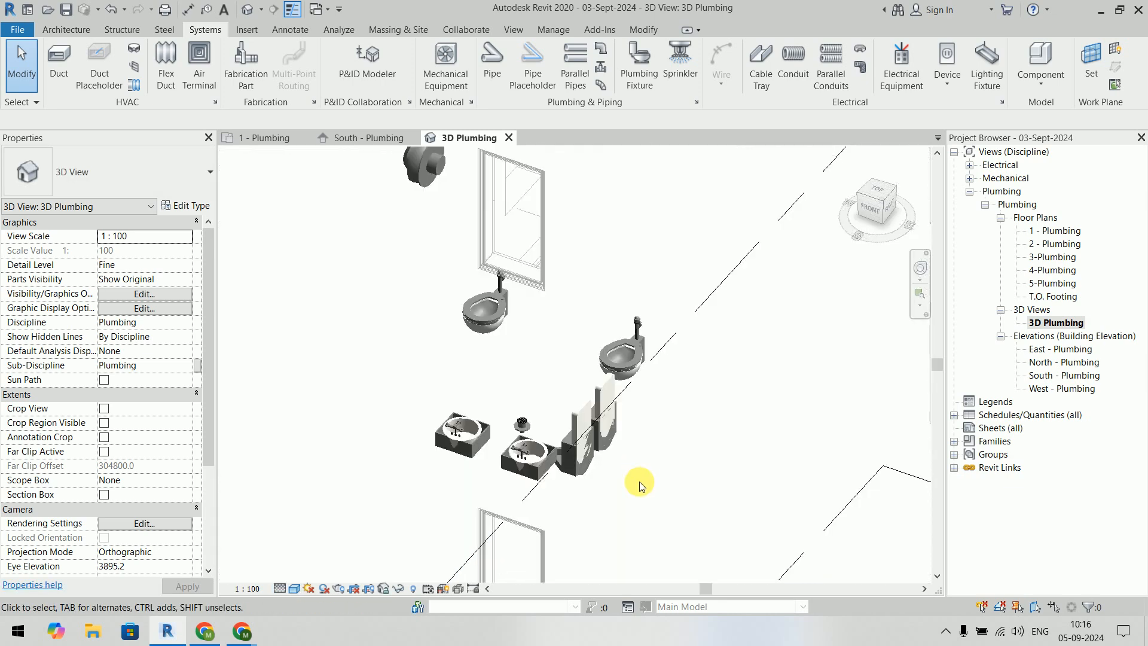
# Step: Set the elevation from level of both M_Urinal - Wall Hung fixtures to 600
pyautogui.keyDown('shift'); pyautogui.moveTo(620, 510); pyautogui.dragTo(585, 410, button='middle'); pyautogui.keyUp('shift')
pyautogui.scroll(5, 585, 440)
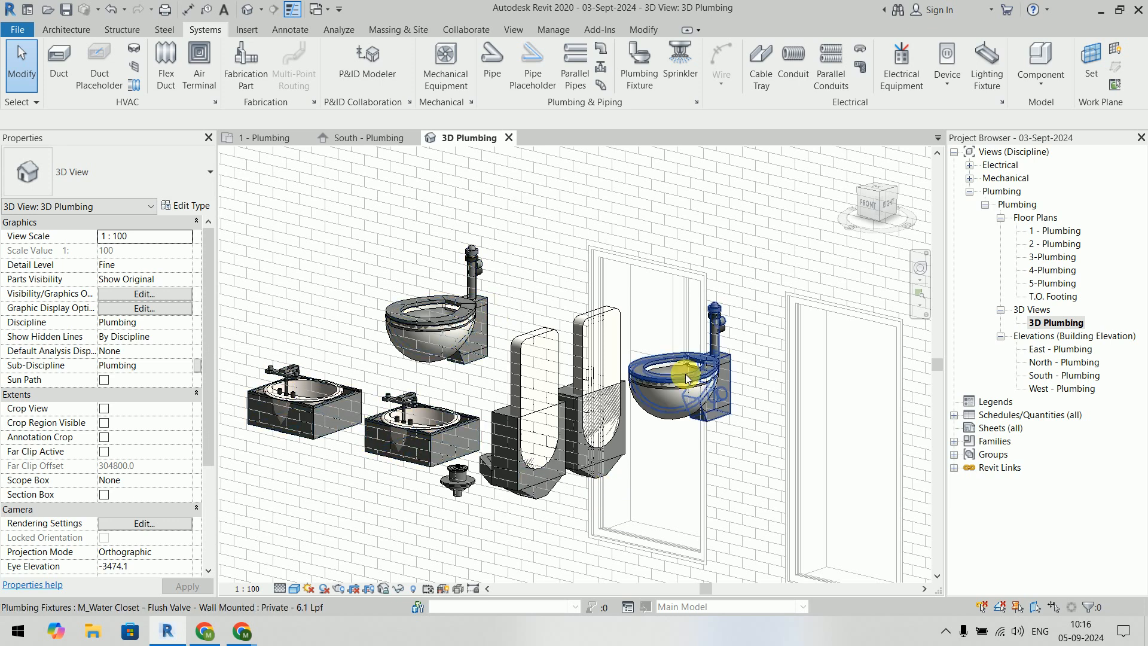
pyautogui.scroll(5, 573, 461)
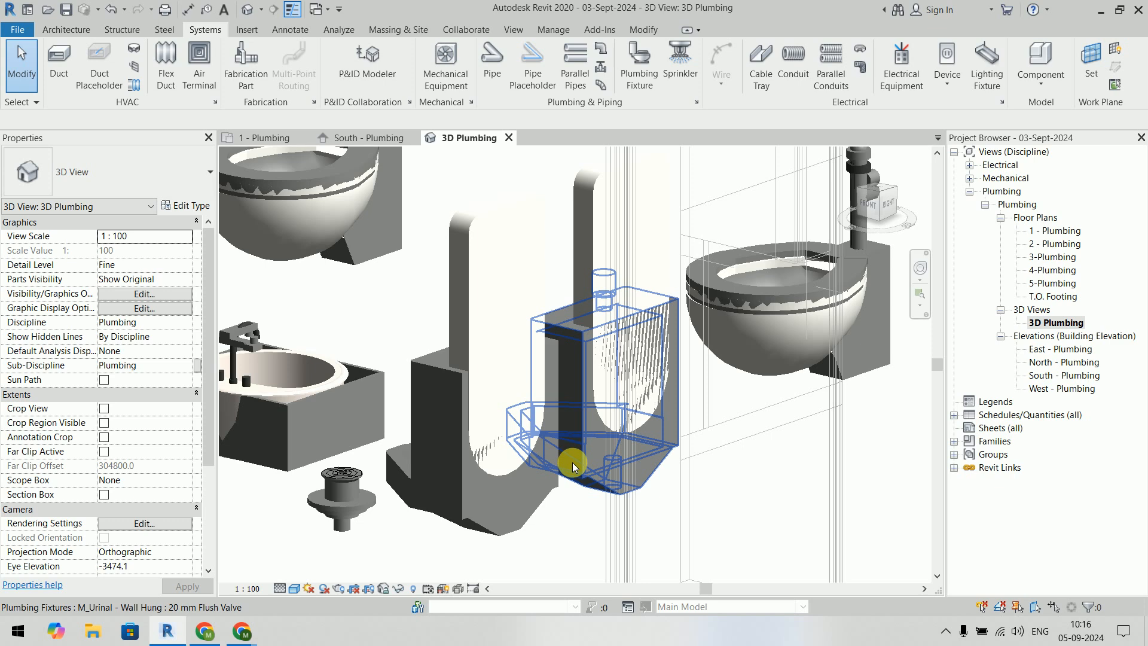
pyautogui.click(485, 526)
pyautogui.keyDown('ctrl'); pyautogui.click(696, 534); pyautogui.keyUp('ctrl')
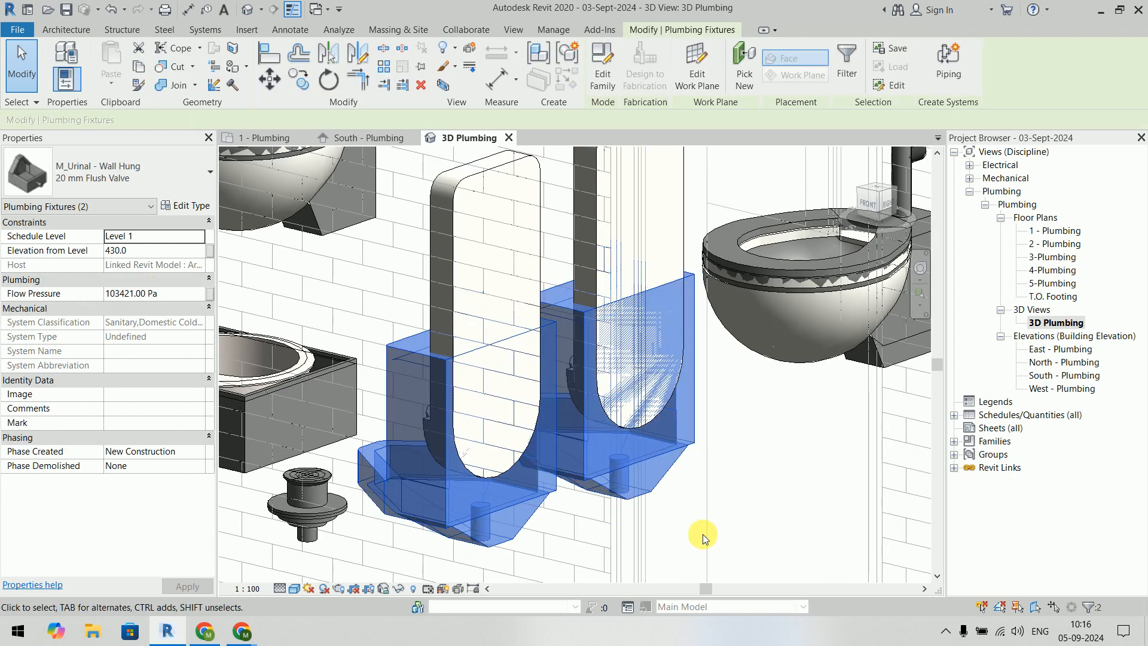
pyautogui.doubleClick(166, 254)
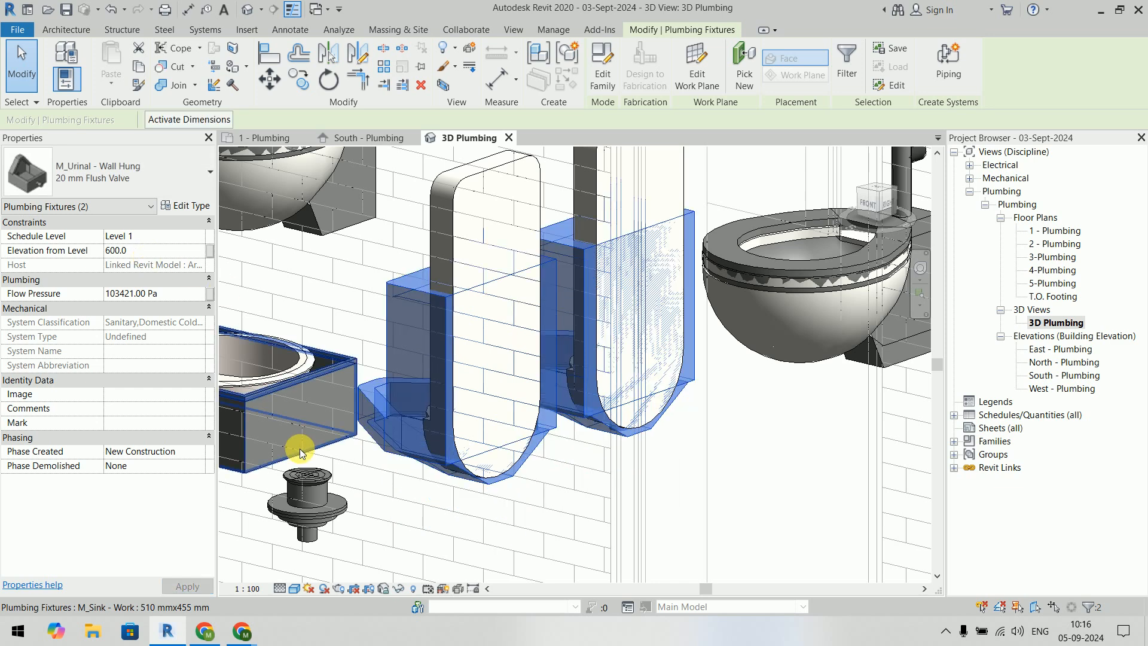
pyautogui.click(711, 476)
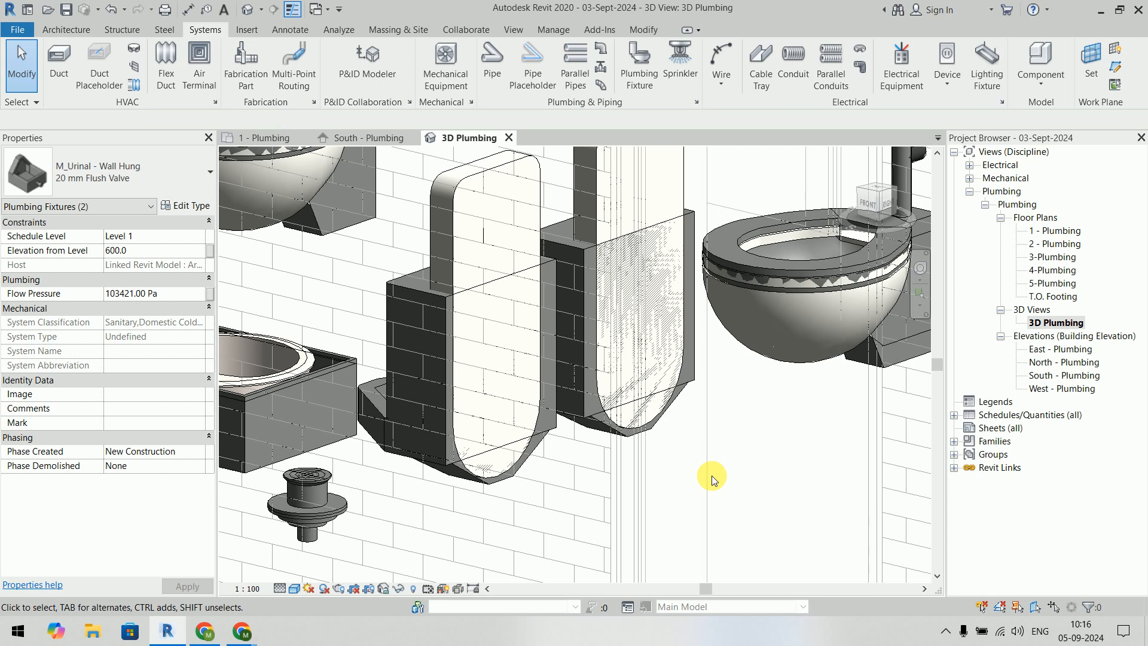
# Step: Open the 3D view's visibility overrides and switch the Architectural_2020.rvt link's display settings to Custom
pyautogui.scroll(-6, 712, 475)
pyautogui.moveTo(712, 475); pyautogui.dragTo(550, 414, button='middle')
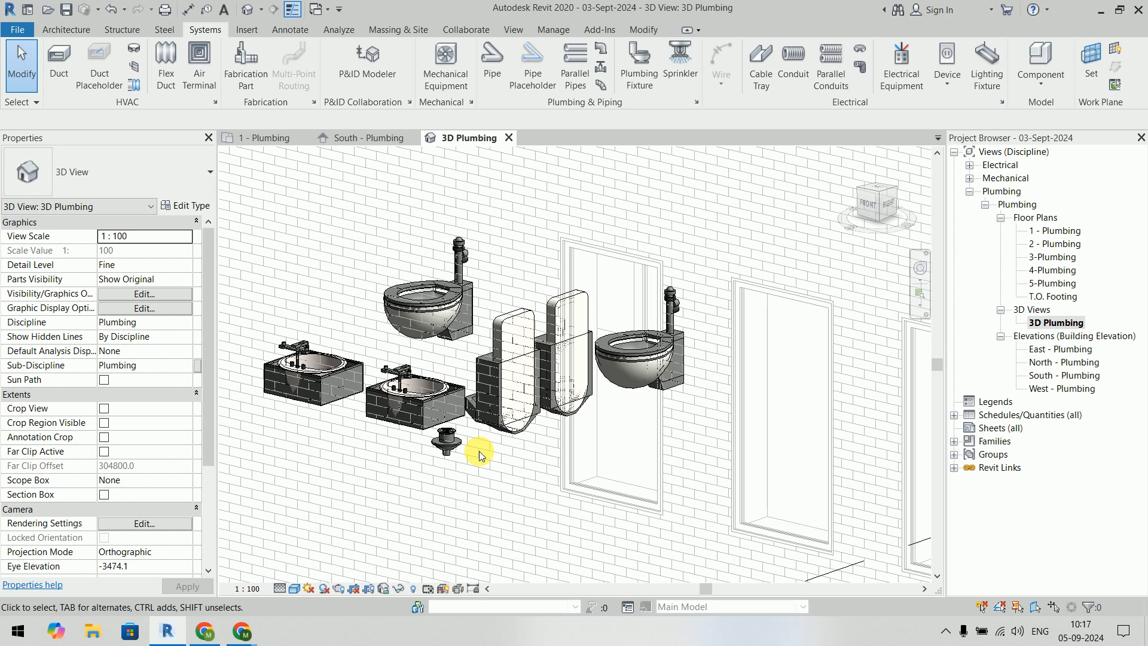
pyautogui.press('v')
pyautogui.press('g')
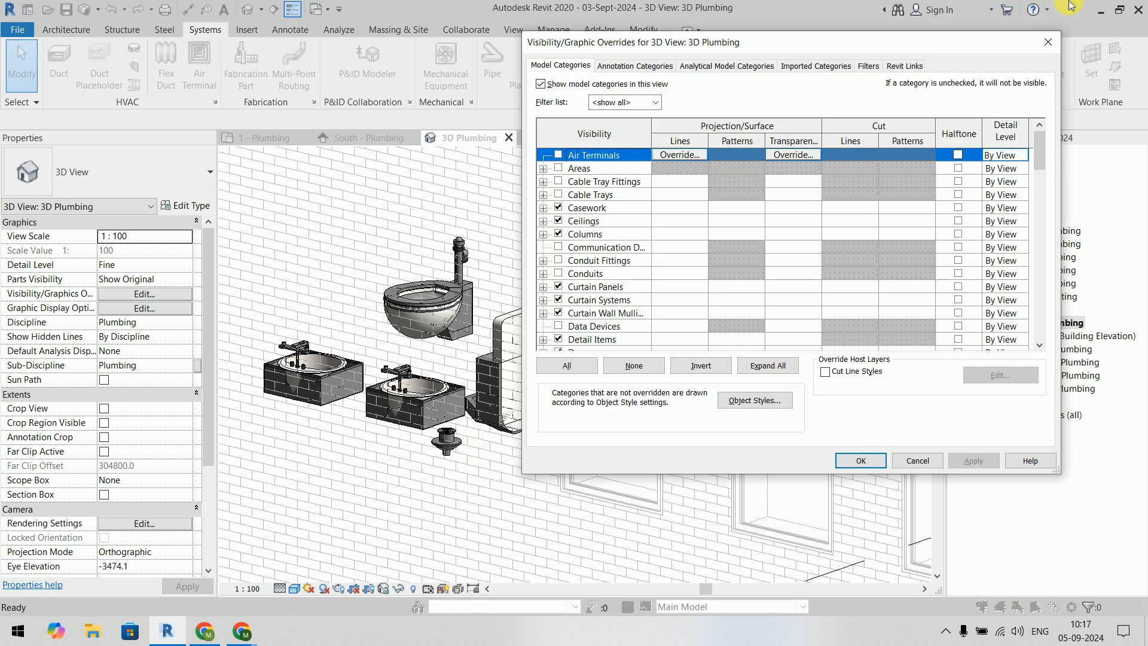
pyautogui.moveTo(963, 45); pyautogui.dragTo(730, 97)
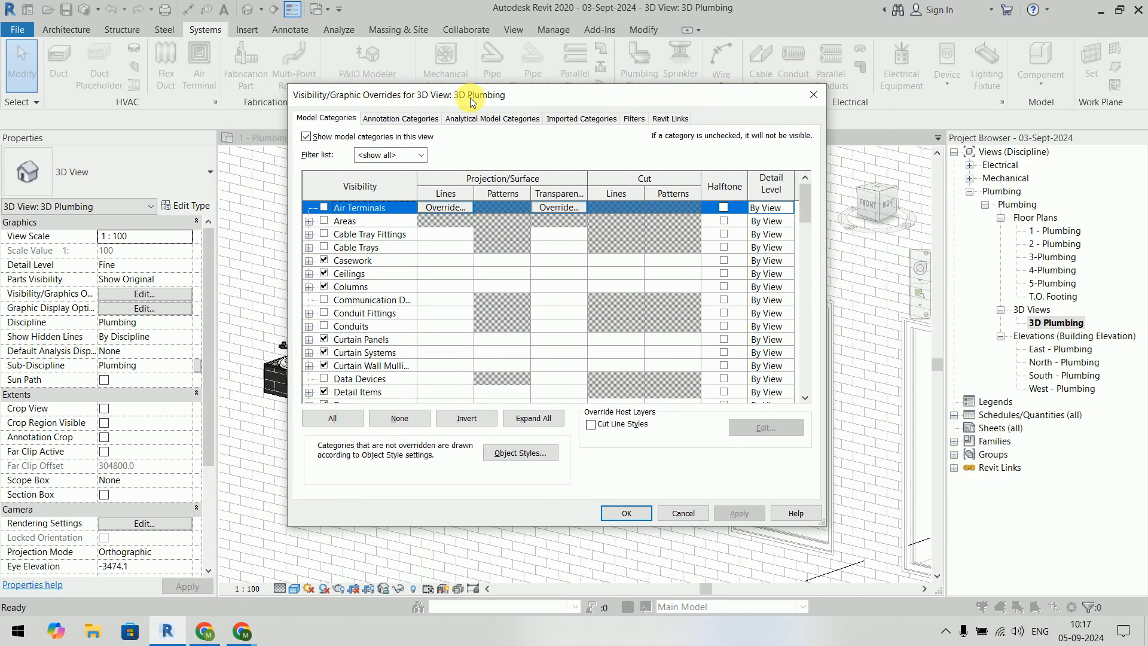
pyautogui.click(669, 120)
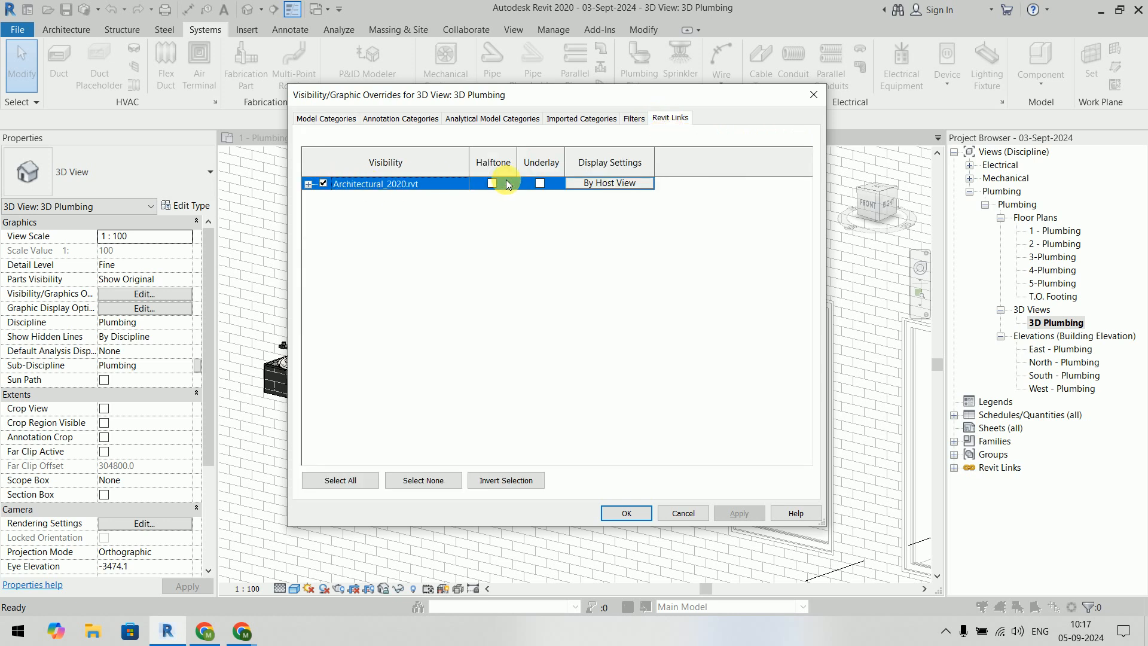
pyautogui.click(627, 185)
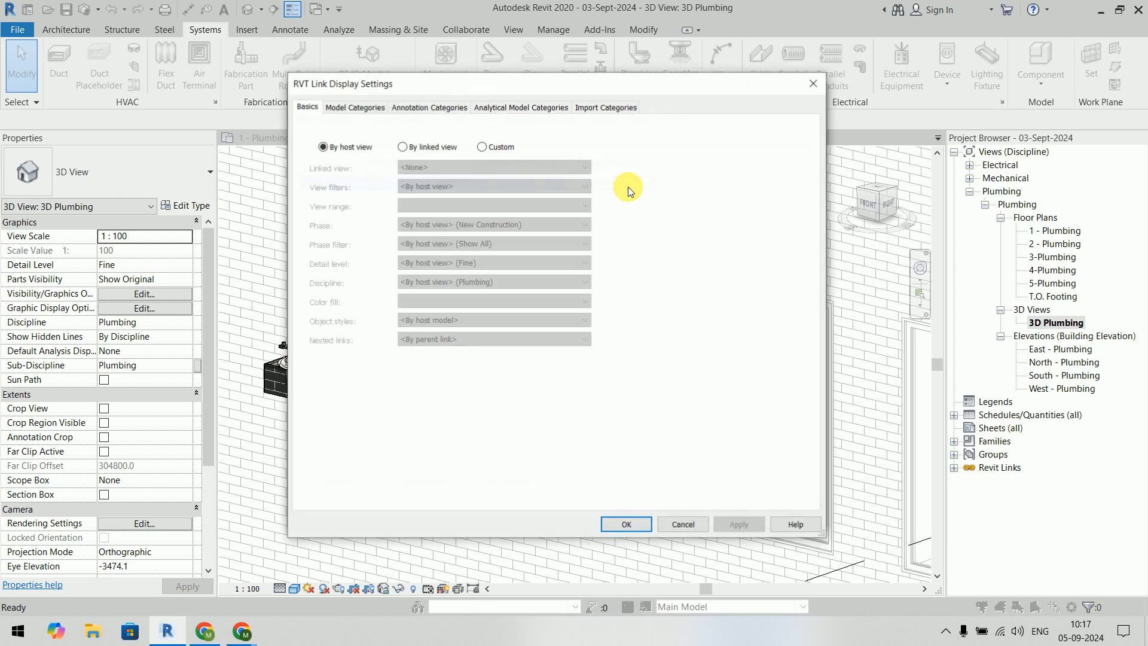
pyautogui.click(482, 147)
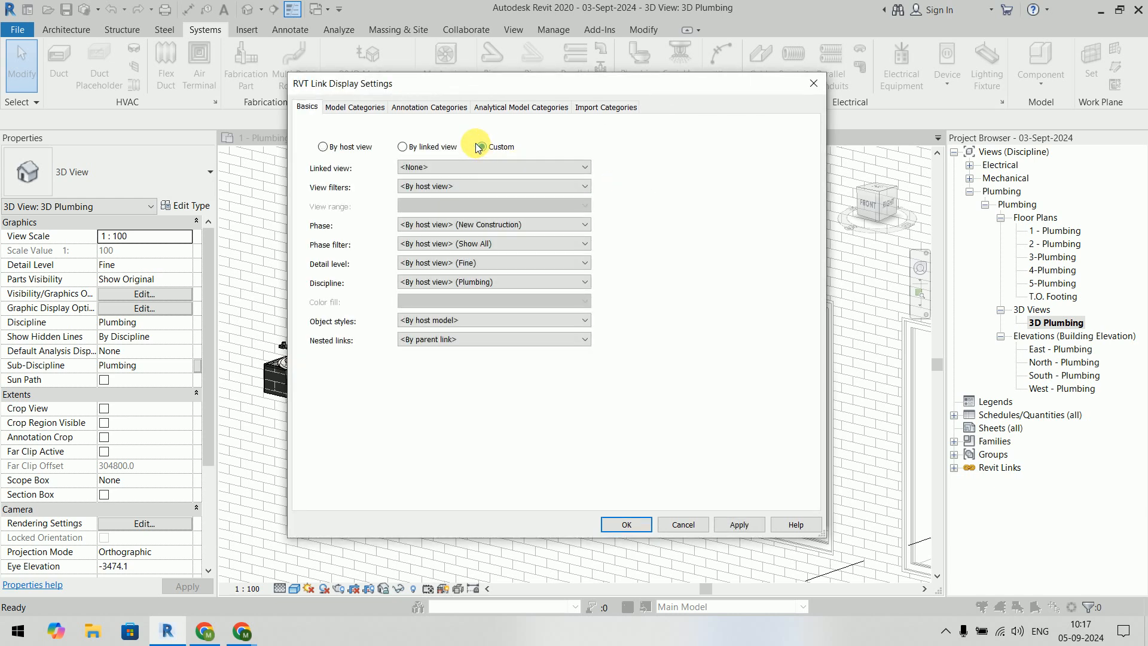
# Step: Set the link's model categories to Custom, hide its Plumbing Fixtures category, and apply the overrides to the 3D view
pyautogui.click(348, 110)
pyautogui.click(526, 129)
pyautogui.click(526, 152)
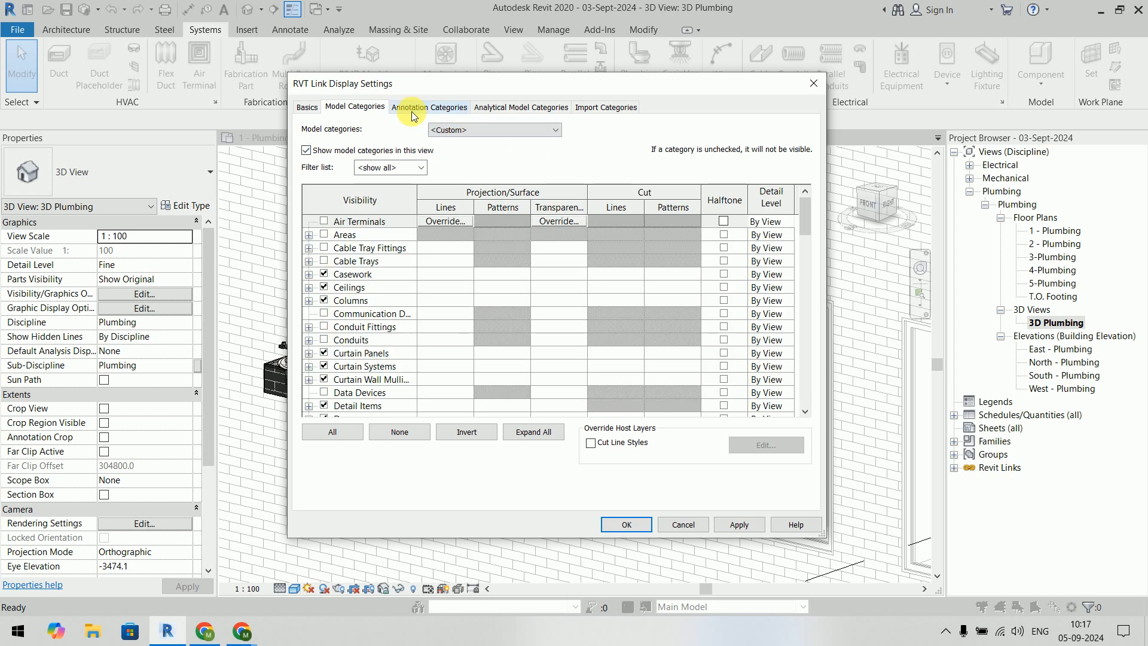
pyautogui.moveTo(804, 221); pyautogui.dragTo(798, 324)
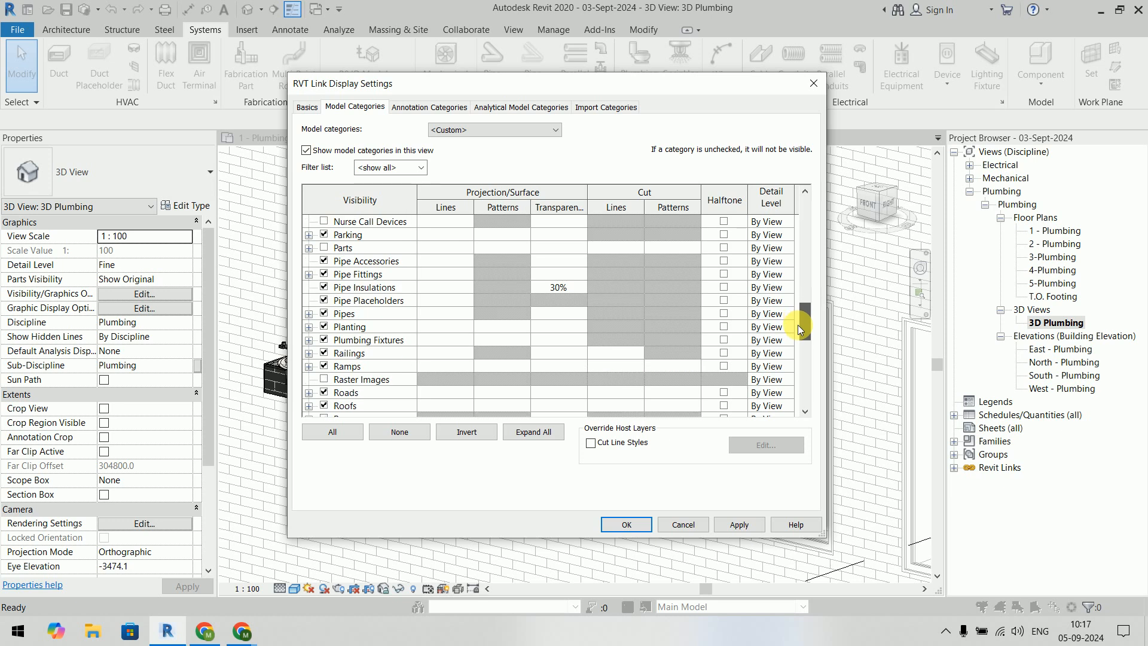
pyautogui.click(322, 342)
pyautogui.click(324, 340)
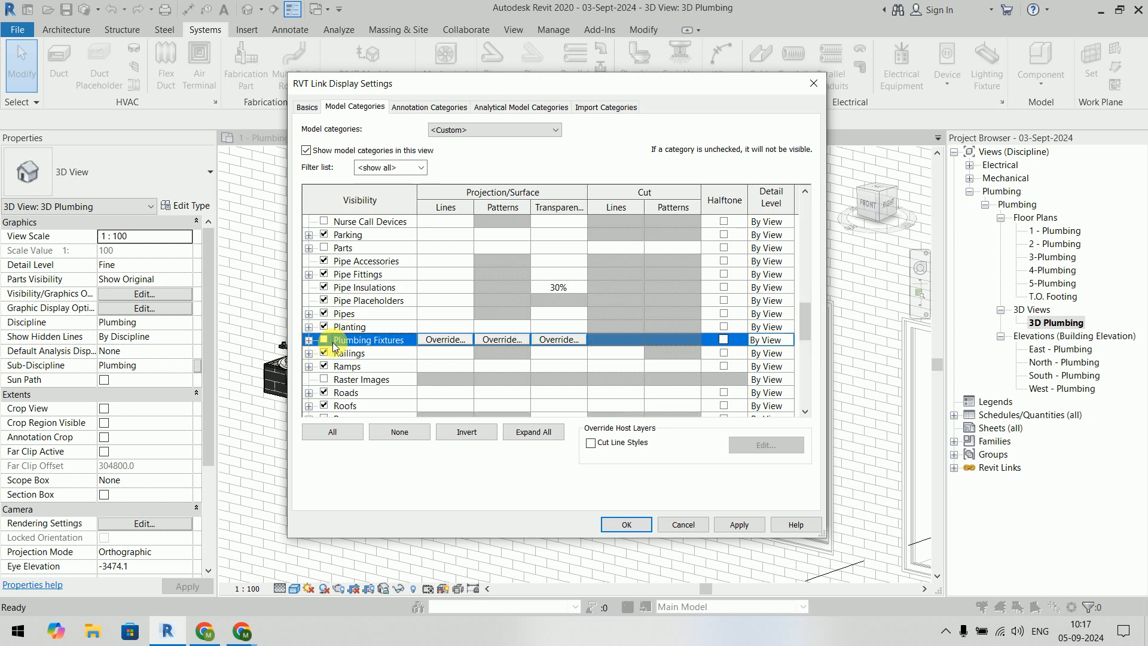
pyautogui.click(650, 525)
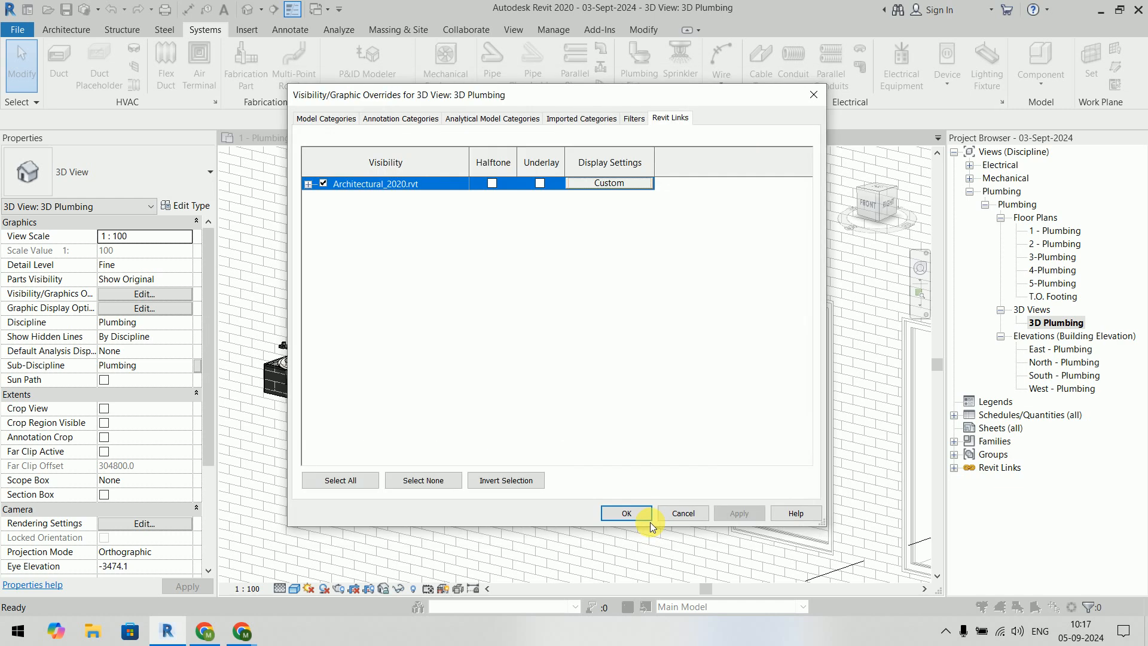
pyautogui.click(627, 522)
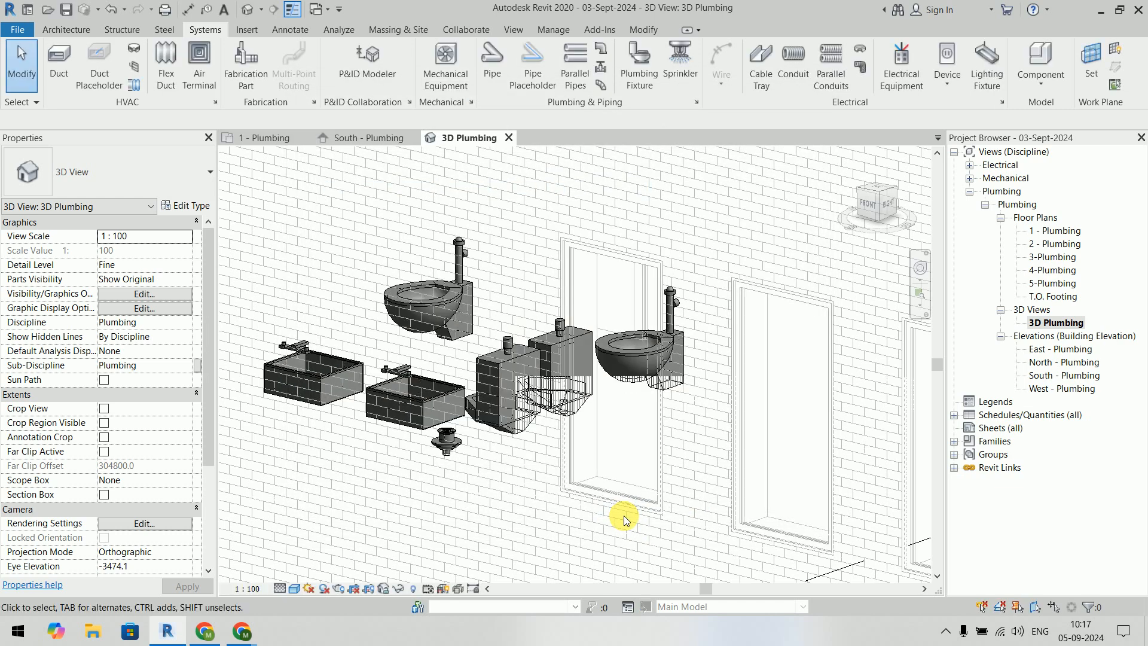
# Step: Check the remaining plumbing fixtures in 3D and return to the 1 - Plumbing floor plan
pyautogui.scroll(2, 633, 404)
pyautogui.scroll(-2, 632, 401)
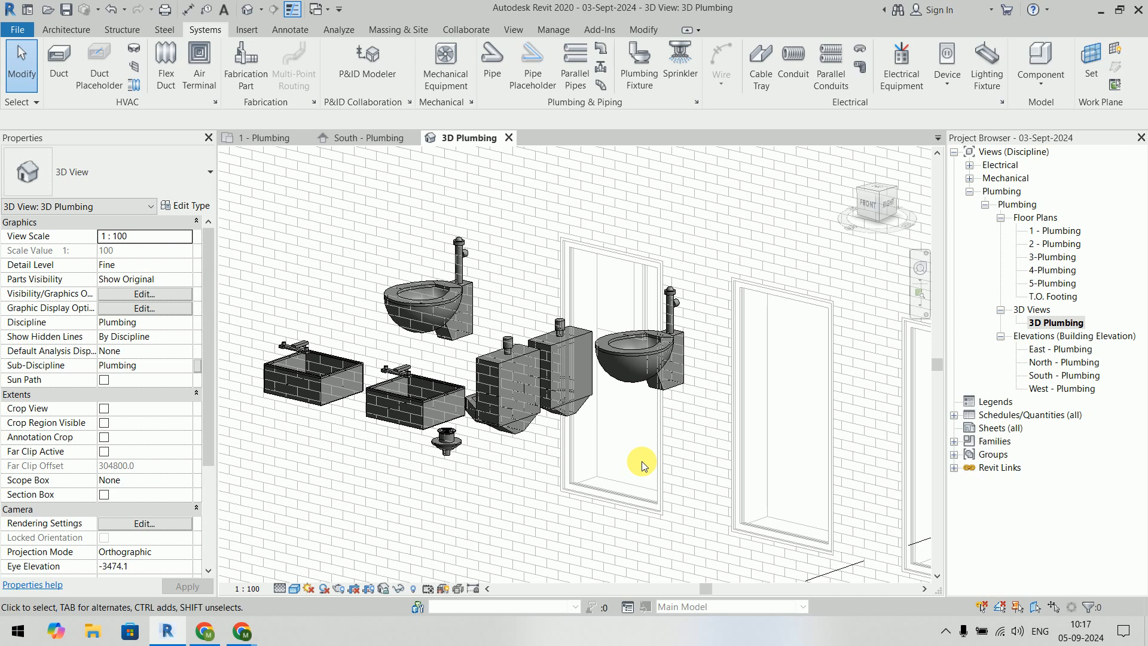
pyautogui.click(268, 137)
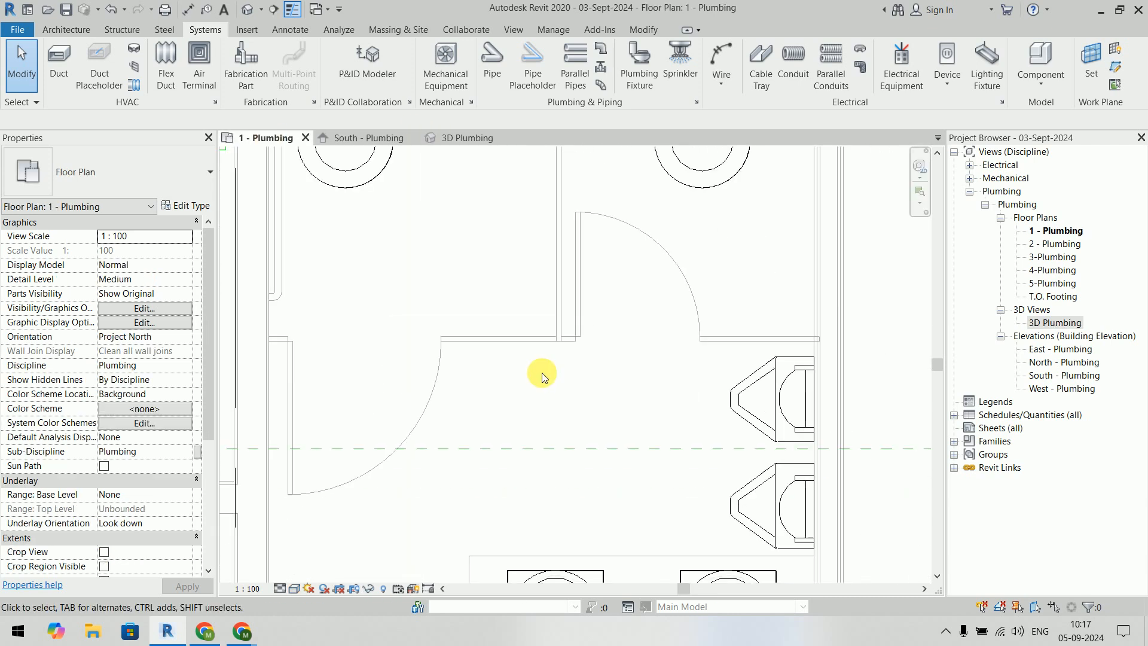
# Step: Open the view template assignment for the 1 - Plumbing floor plan and choose the Plumbing Plan template
pyautogui.scroll(-3, 542, 375)
pyautogui.scroll(2, 565, 359)
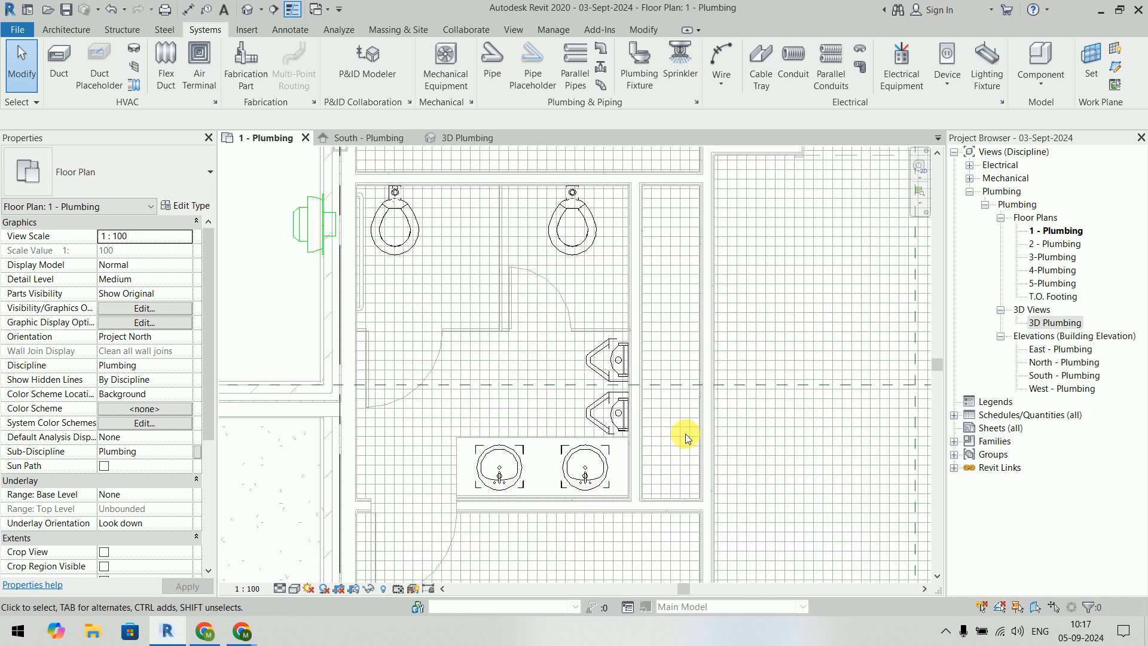
pyautogui.scroll(2, 641, 385)
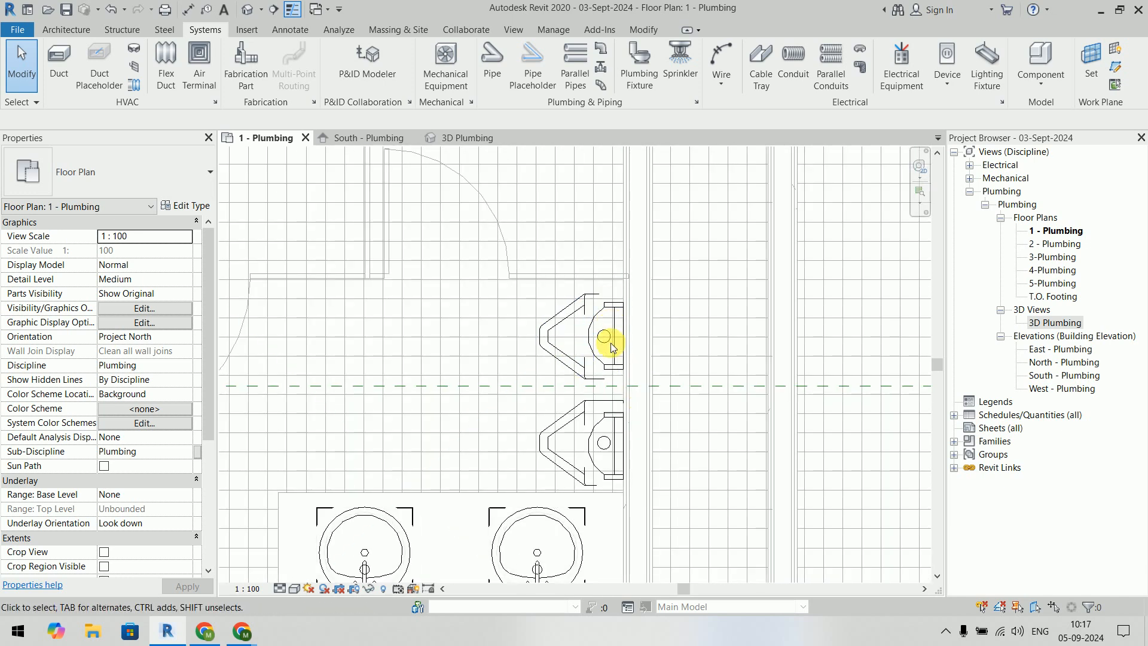
pyautogui.scroll(-2, 589, 352)
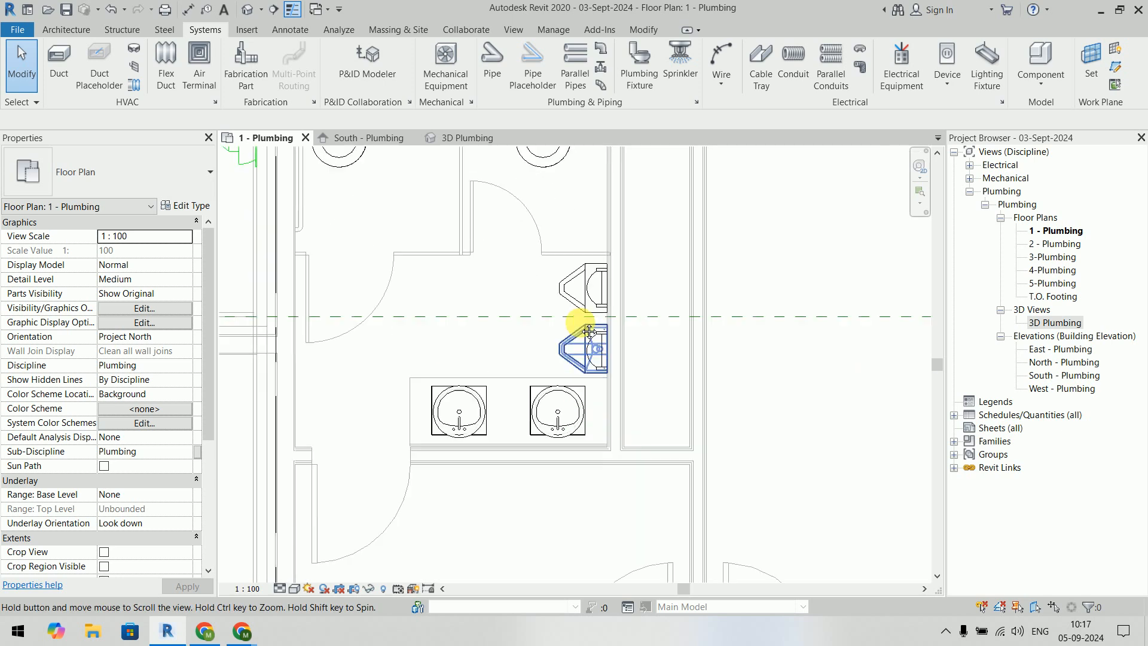
pyautogui.moveTo(205, 301); pyautogui.dragTo(210, 429)
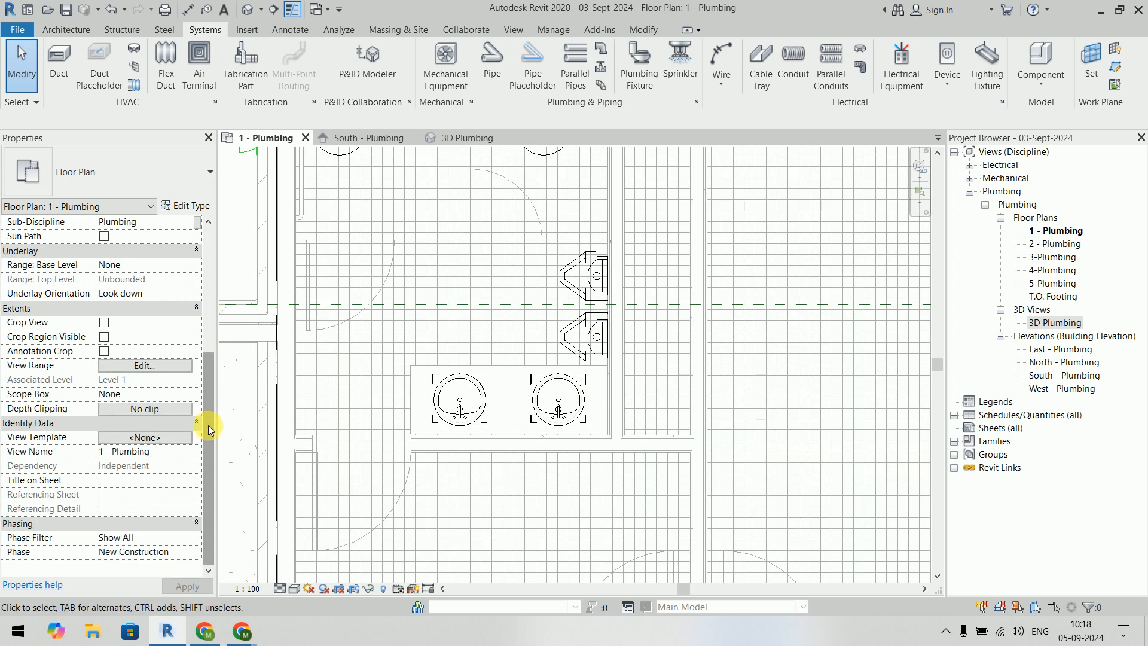
pyautogui.scroll(-2, 551, 397)
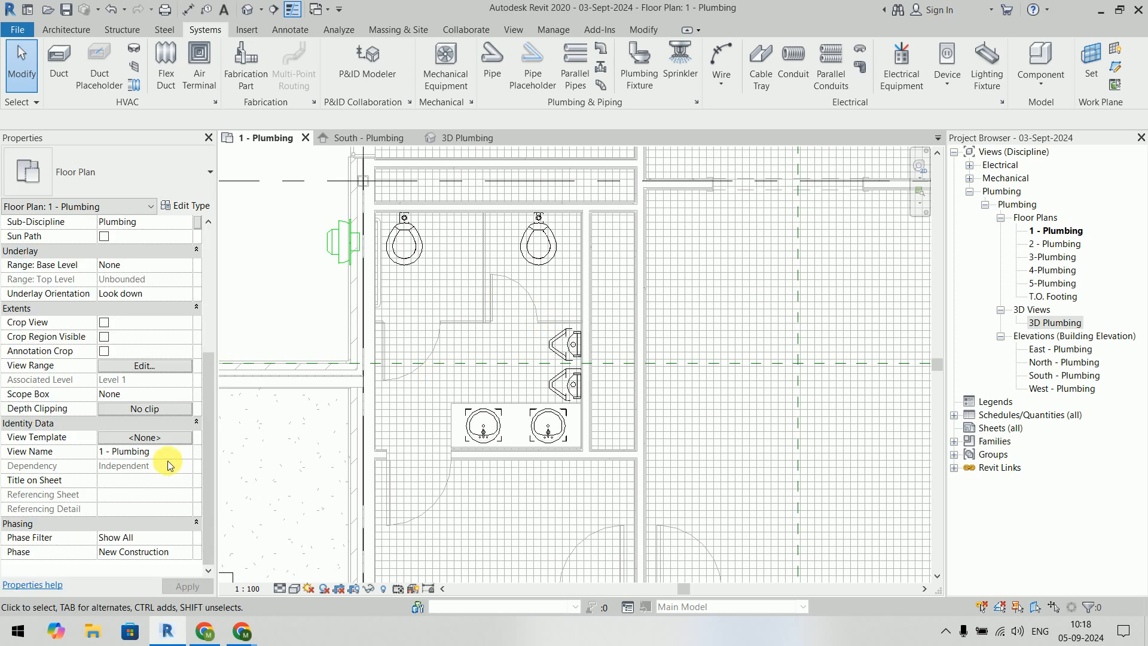
pyautogui.click(166, 441)
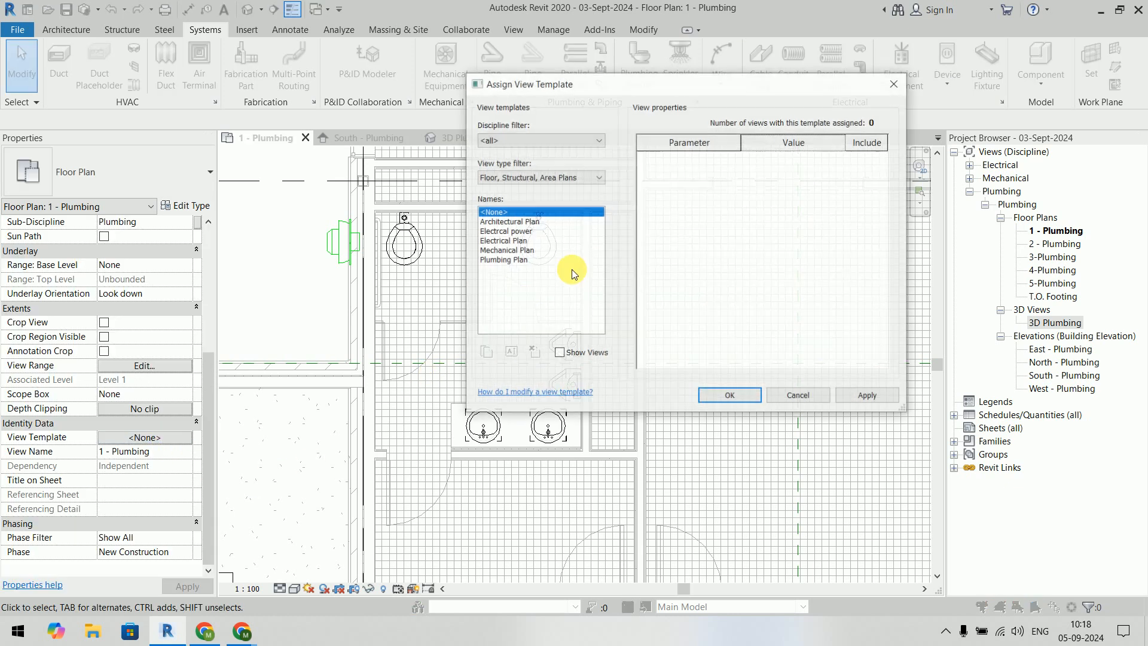
pyautogui.click(518, 263)
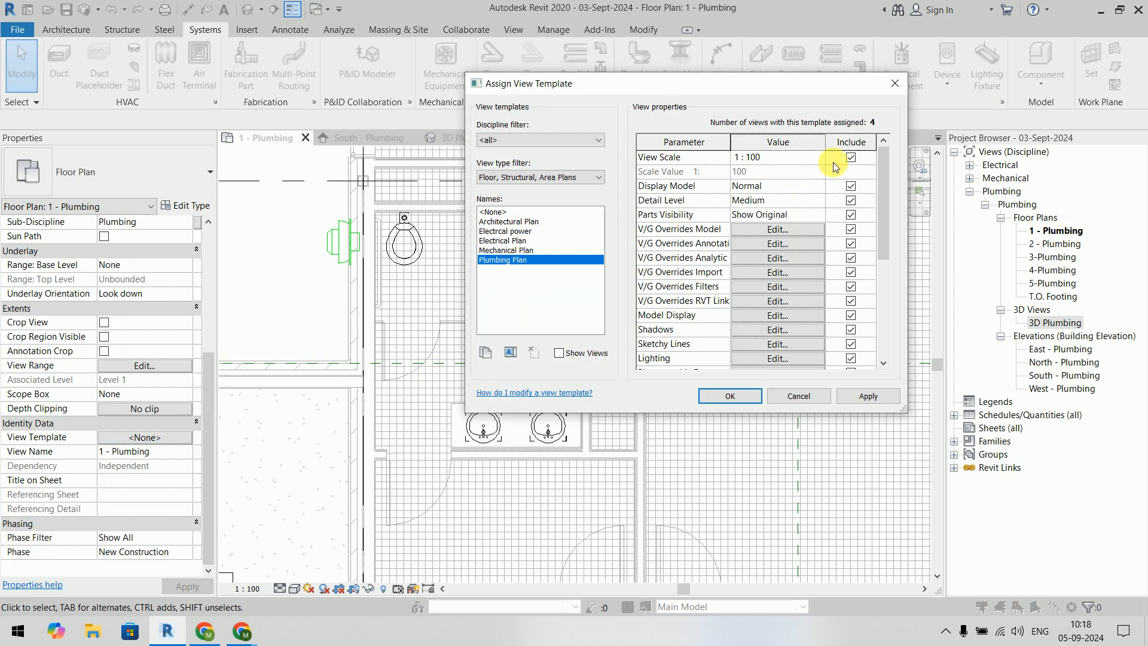
# Step: Exclude View Scale, Display Model, Detail Level, View Range and Model Display from the Plumbing Plan template
pyautogui.click(851, 157)
pyautogui.click(850, 186)
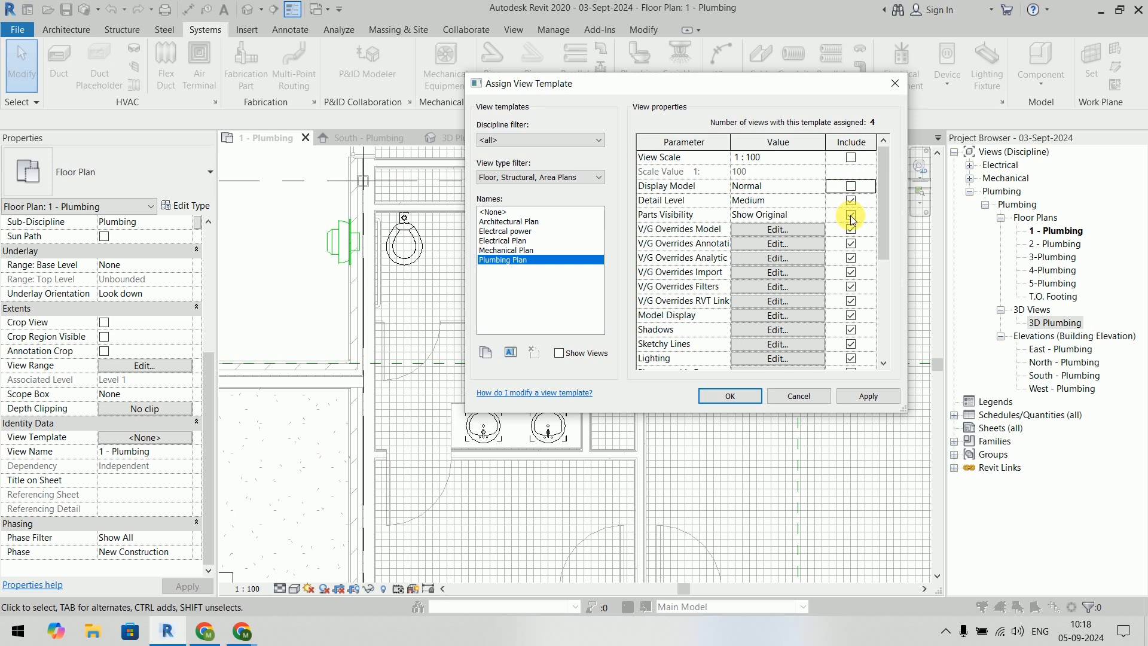
pyautogui.moveTo(881, 225); pyautogui.dragTo(879, 307)
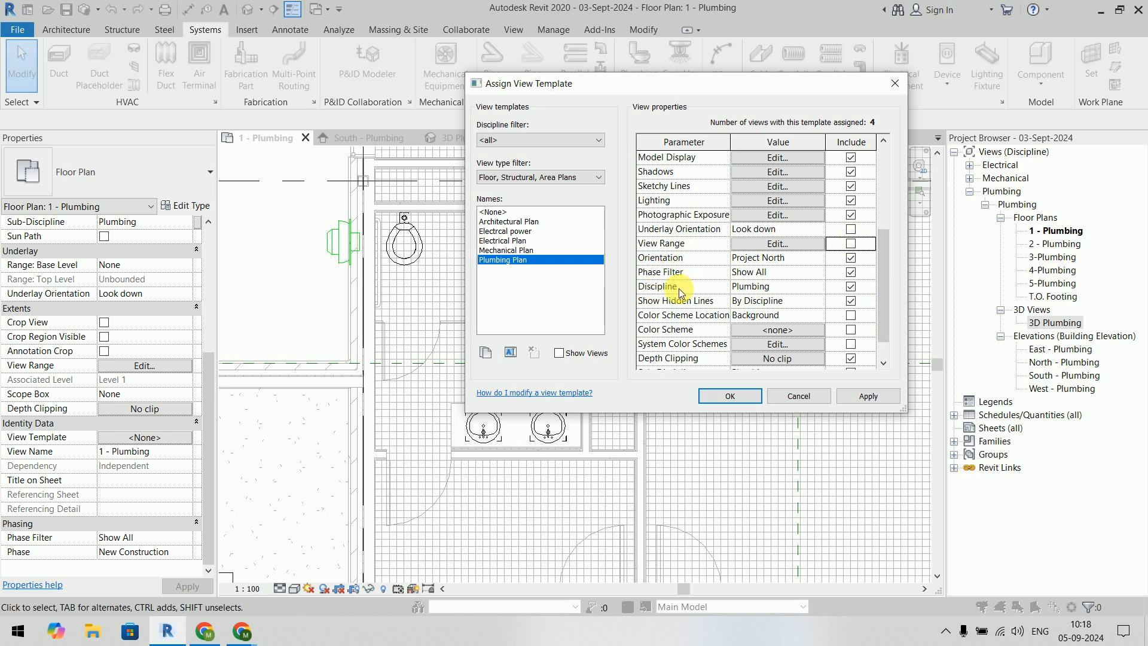
pyautogui.click(850, 158)
pyautogui.moveTo(878, 272); pyautogui.dragTo(888, 181)
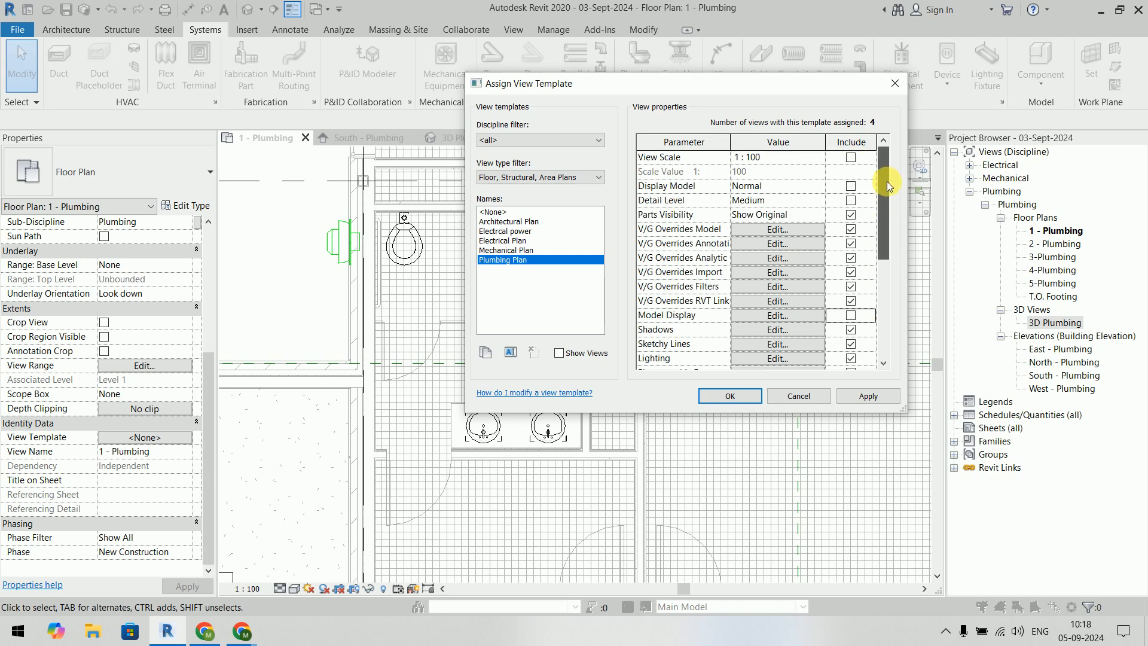
# Step: In the template's visibility overrides, set the Architectural_2020.rvt link's display settings and its model categories to Custom
pyautogui.click(775, 229)
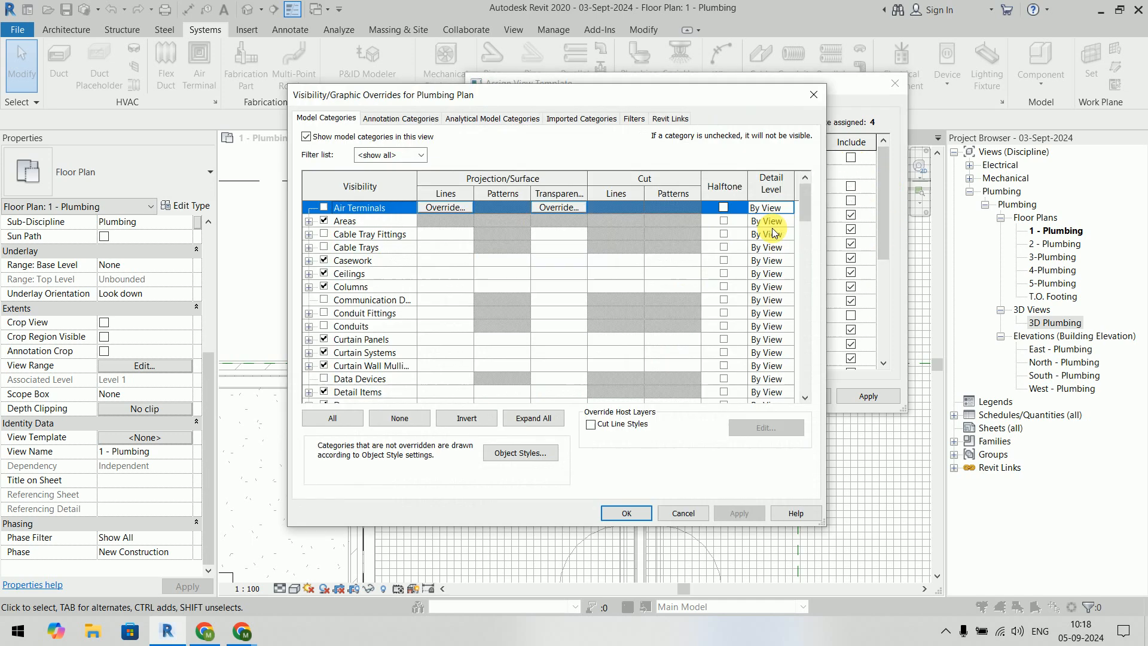
pyautogui.click(669, 119)
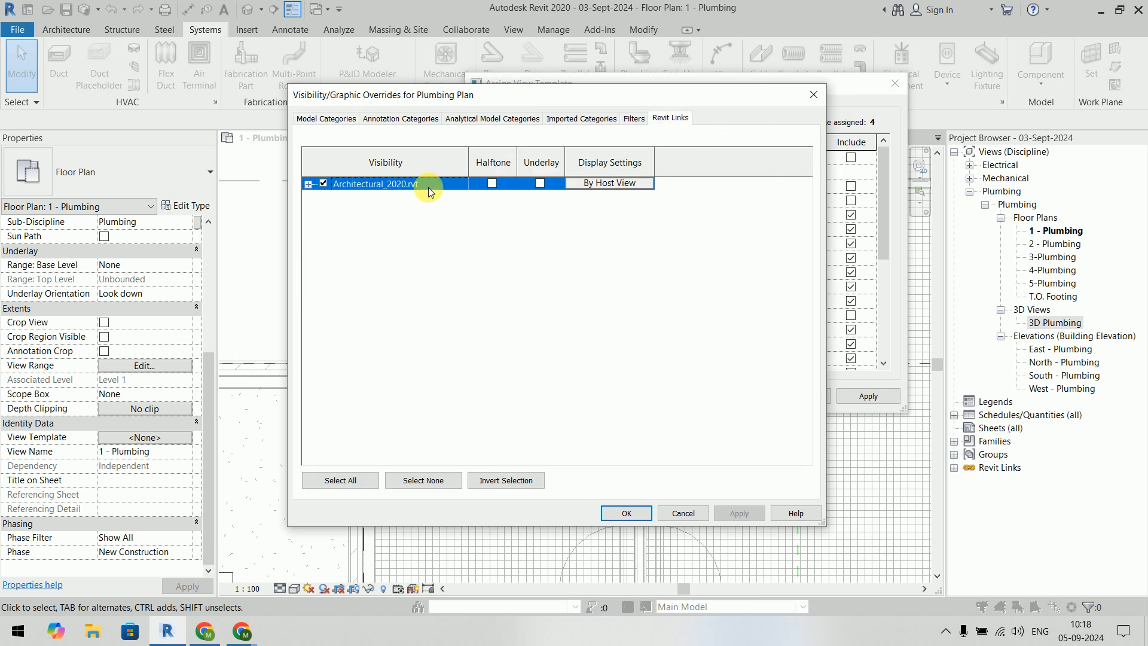
pyautogui.click(602, 184)
pyautogui.click(482, 147)
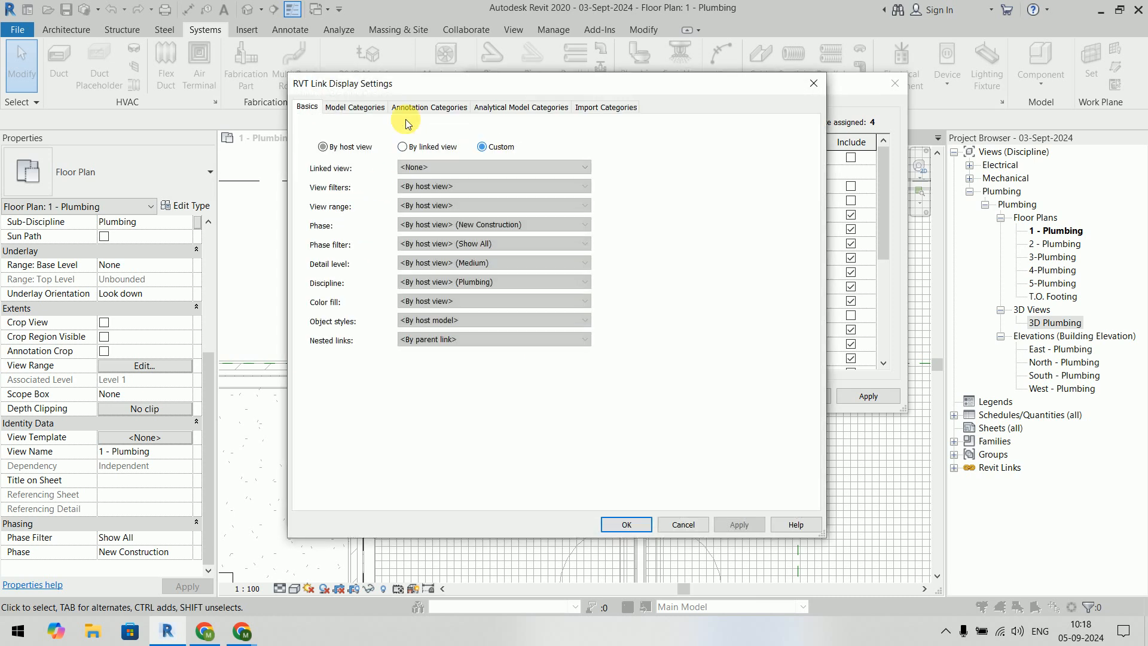
pyautogui.click(356, 107)
pyautogui.click(495, 130)
pyautogui.click(490, 147)
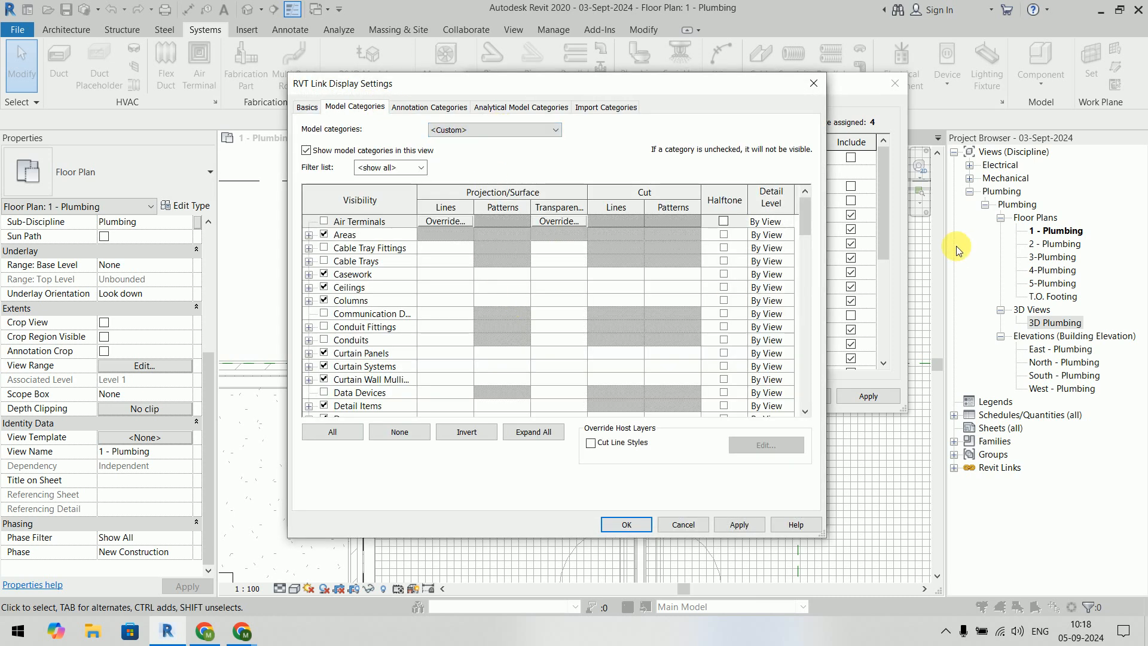
# Step: Hide the link's Plumbing Fixtures category and assign the Plumbing Plan template to the floor plan
pyautogui.moveTo(804, 220); pyautogui.dragTo(805, 329)
pyautogui.click(324, 313)
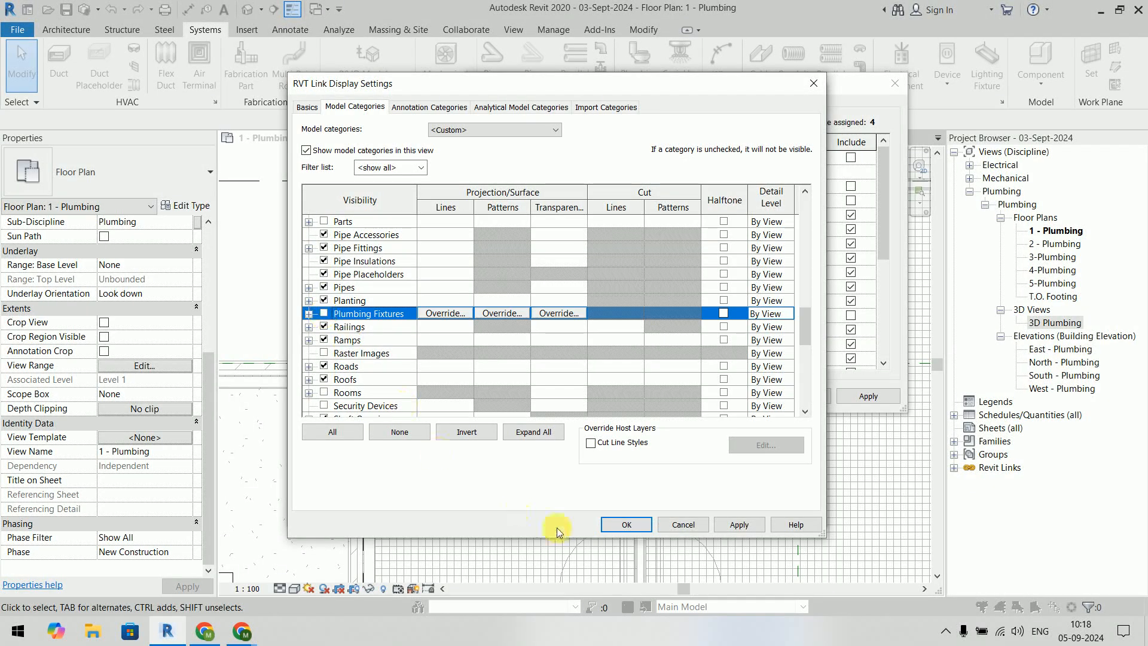
pyautogui.click(612, 525)
pyautogui.click(629, 511)
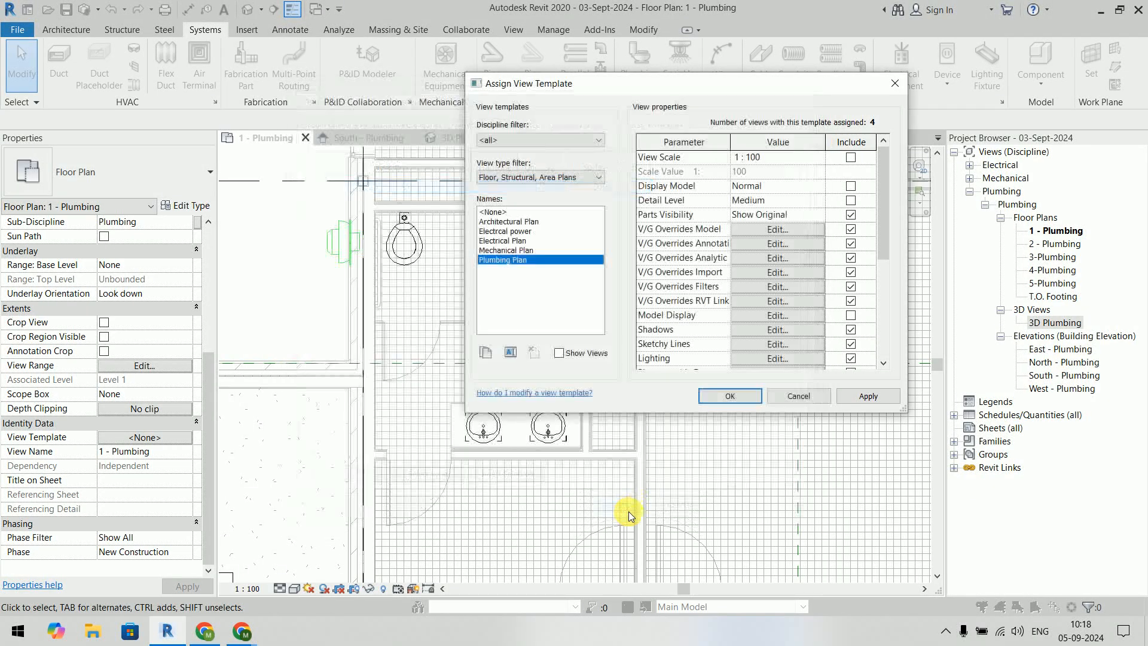
pyautogui.click(869, 396)
pyautogui.click(735, 396)
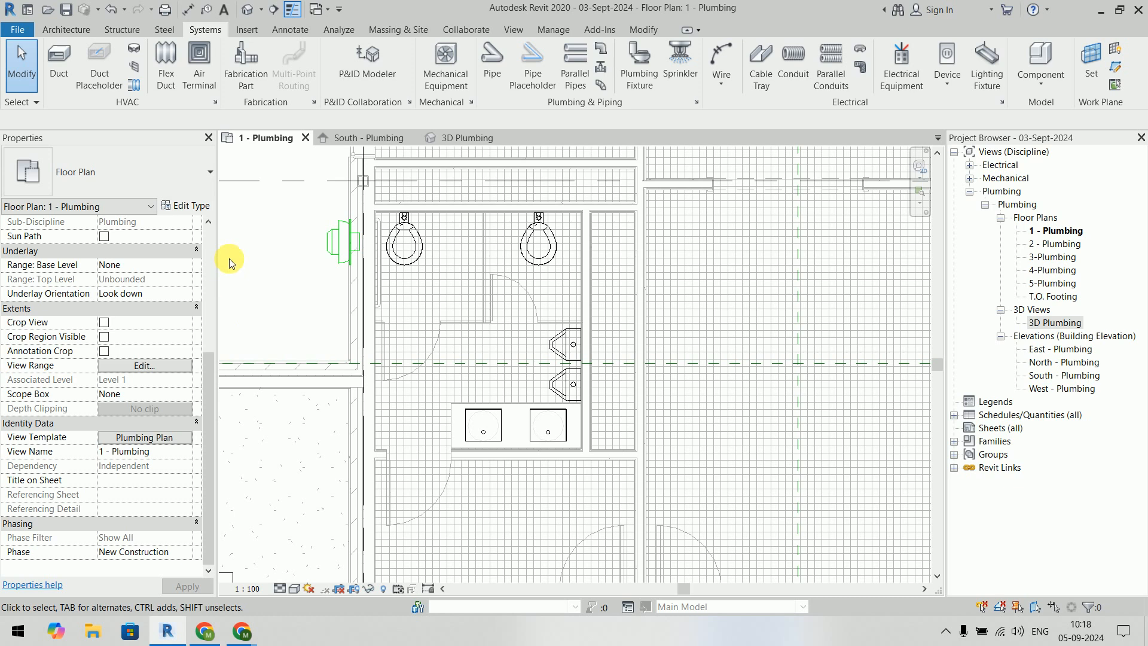
# Step: Look over the 2 - Plumbing floor plan around the restroom area and return to the 1 - Plumbing plan
pyautogui.doubleClick(1062, 244)
pyautogui.scroll(-4, 580, 379)
pyautogui.moveTo(608, 525); pyautogui.dragTo(520, 371, button='middle')
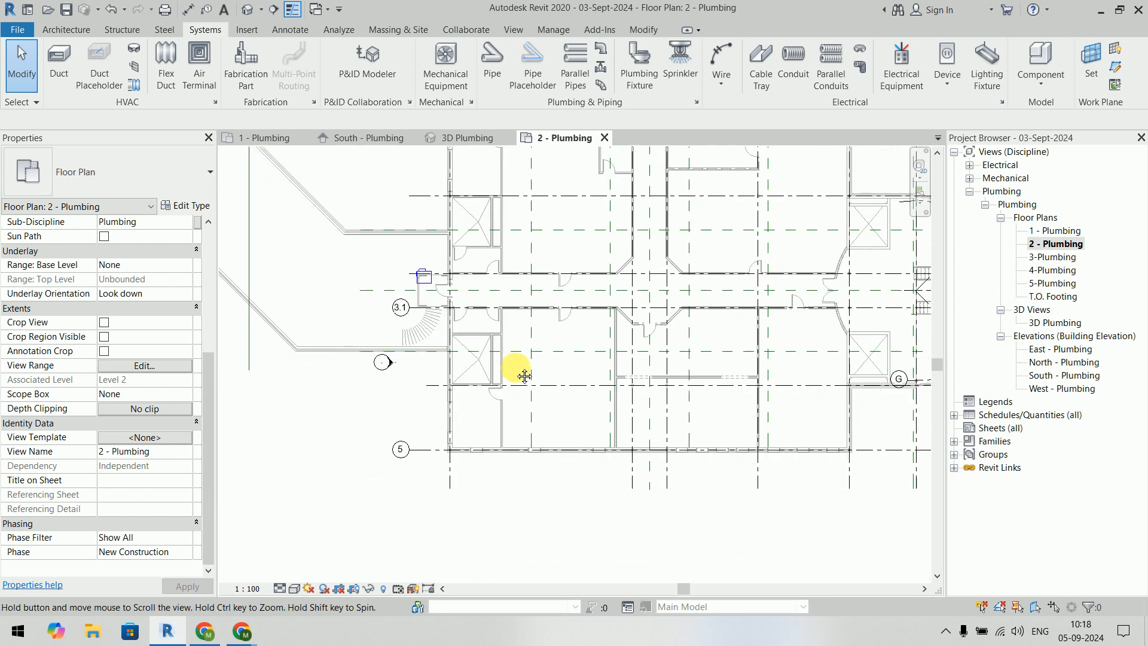
pyautogui.scroll(2, 482, 369)
pyautogui.moveTo(476, 264); pyautogui.dragTo(479, 501, button='middle')
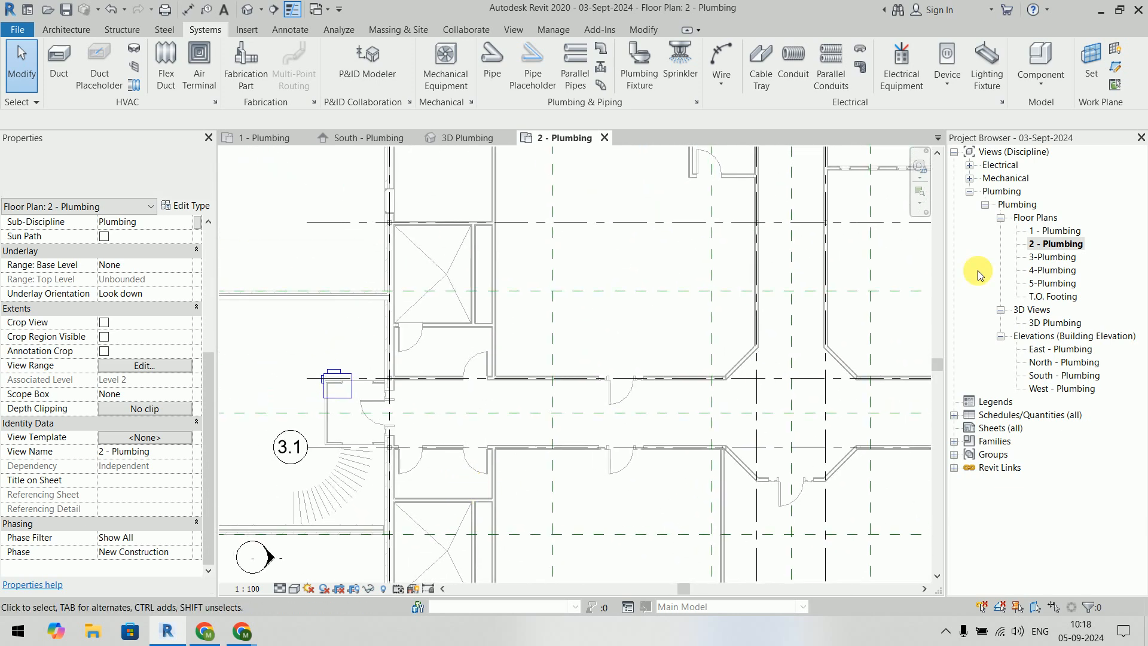
pyautogui.doubleClick(1055, 230)
pyautogui.scroll(2, 418, 249)
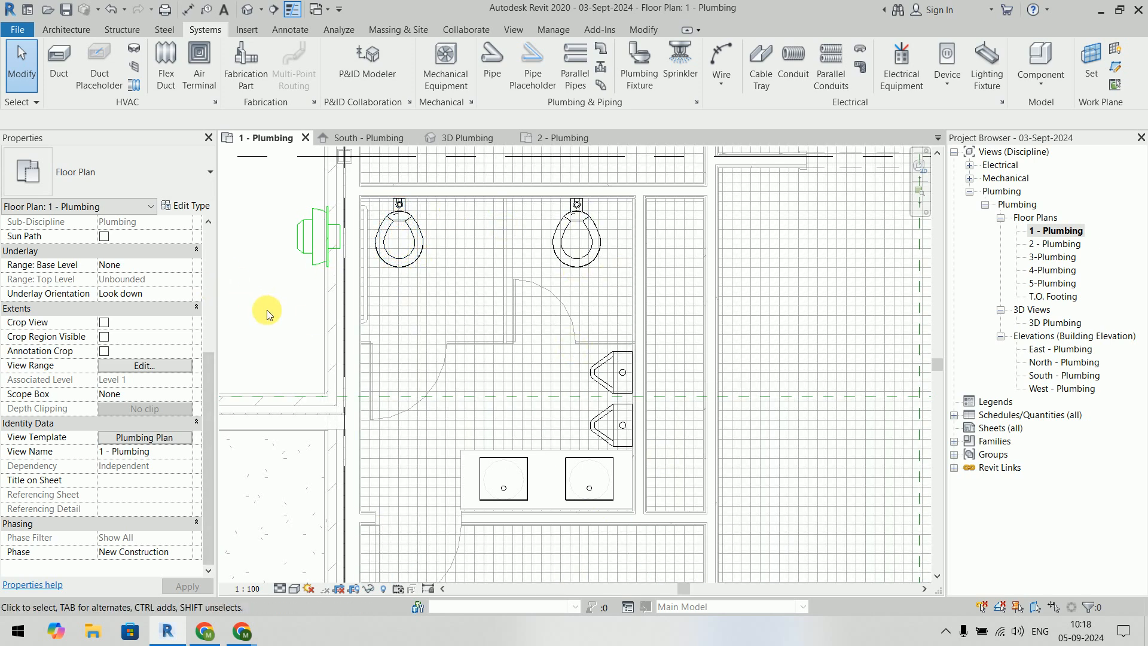
# Step: Check the placed fixtures in the 3D Plumbing view and compare them with the 1 - Plumbing floor plan
pyautogui.click(476, 139)
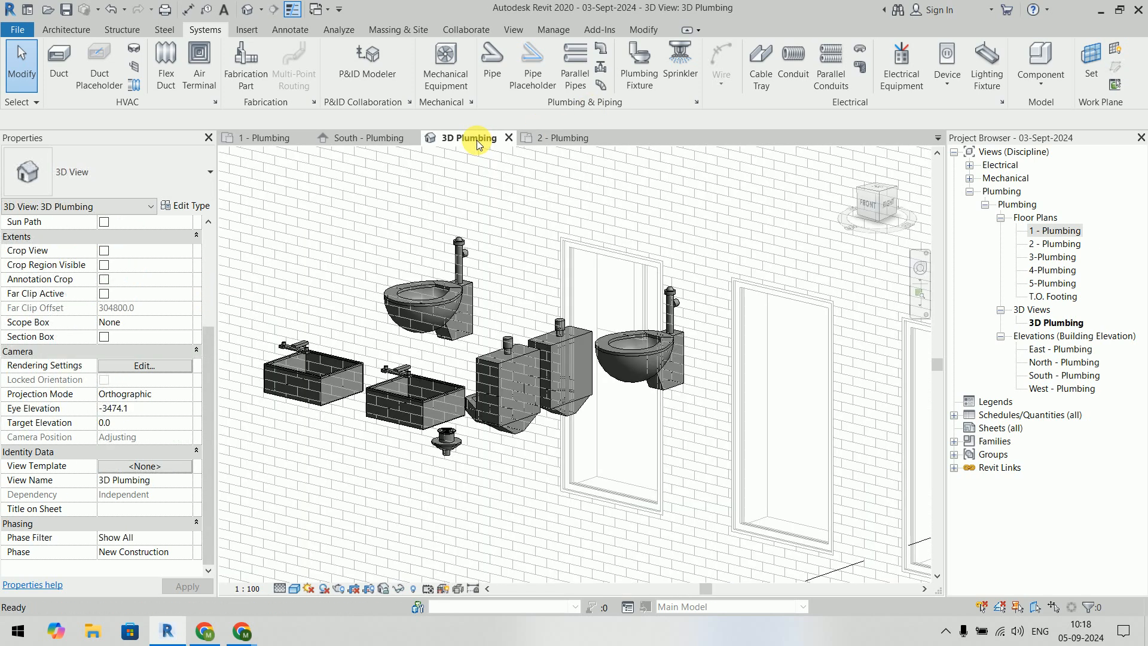
pyautogui.click(274, 139)
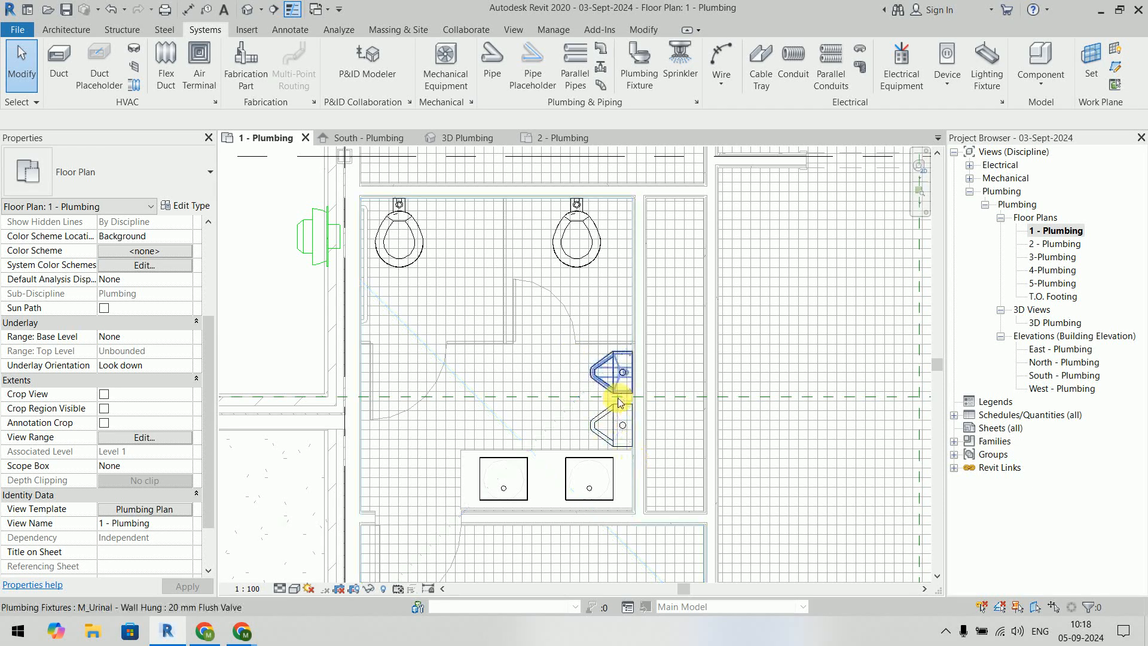
pyautogui.scroll(4, 602, 479)
pyautogui.scroll(-4, 834, 390)
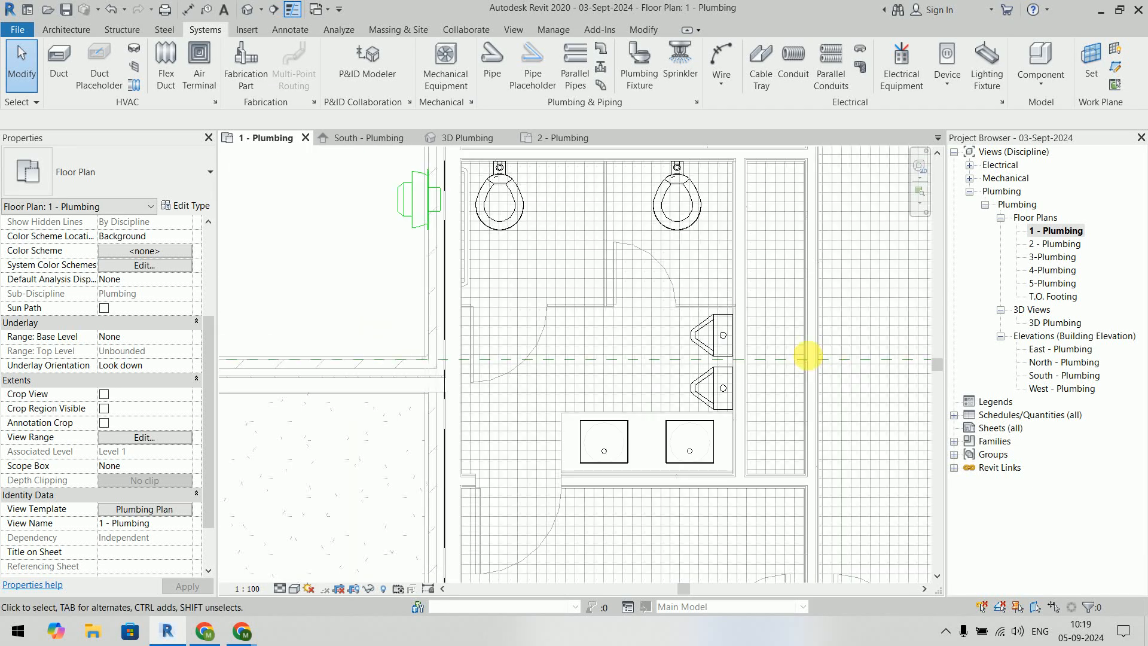
pyautogui.moveTo(829, 339); pyautogui.dragTo(760, 399, button='middle')
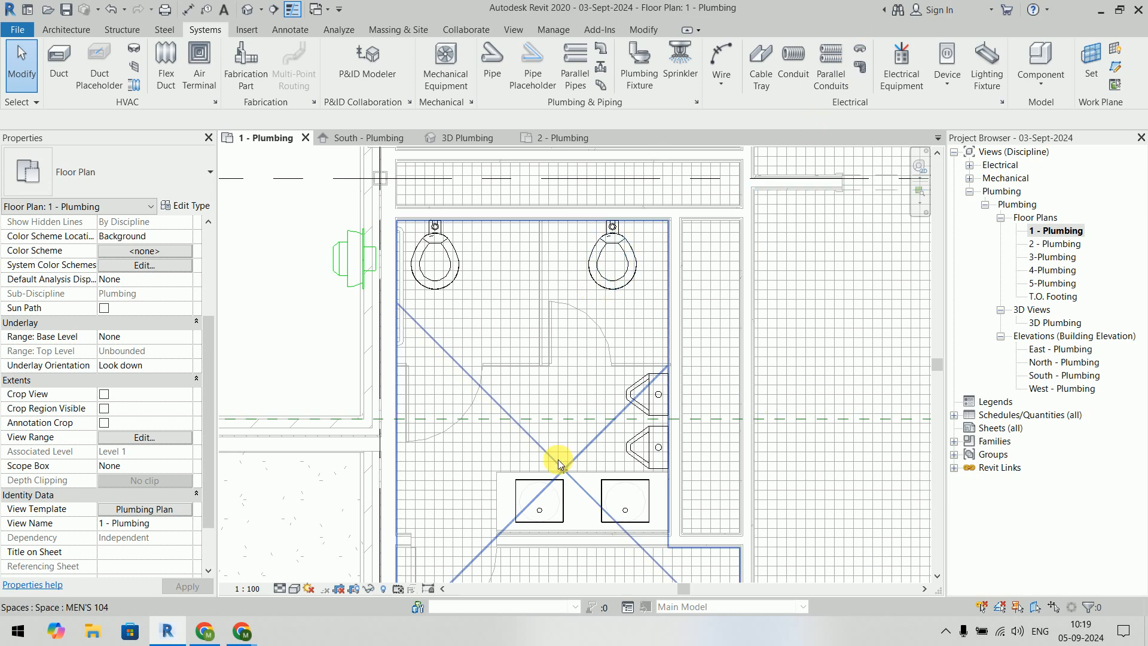
# Step: Inspect the pipe connectors of the M_Sink - Work fixture farther from the urinals, leaving it unselected
pyautogui.scroll(4, 554, 464)
pyautogui.scroll(2, 508, 275)
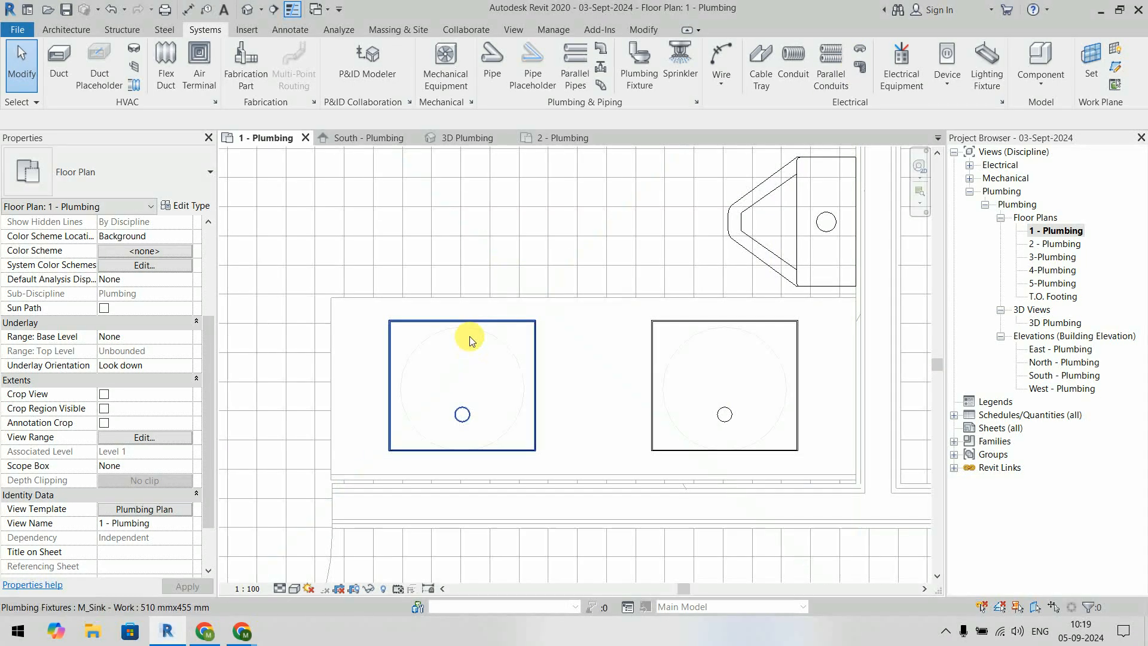
pyautogui.click(470, 333)
pyautogui.moveTo(530, 479); pyautogui.dragTo(537, 372, button='middle')
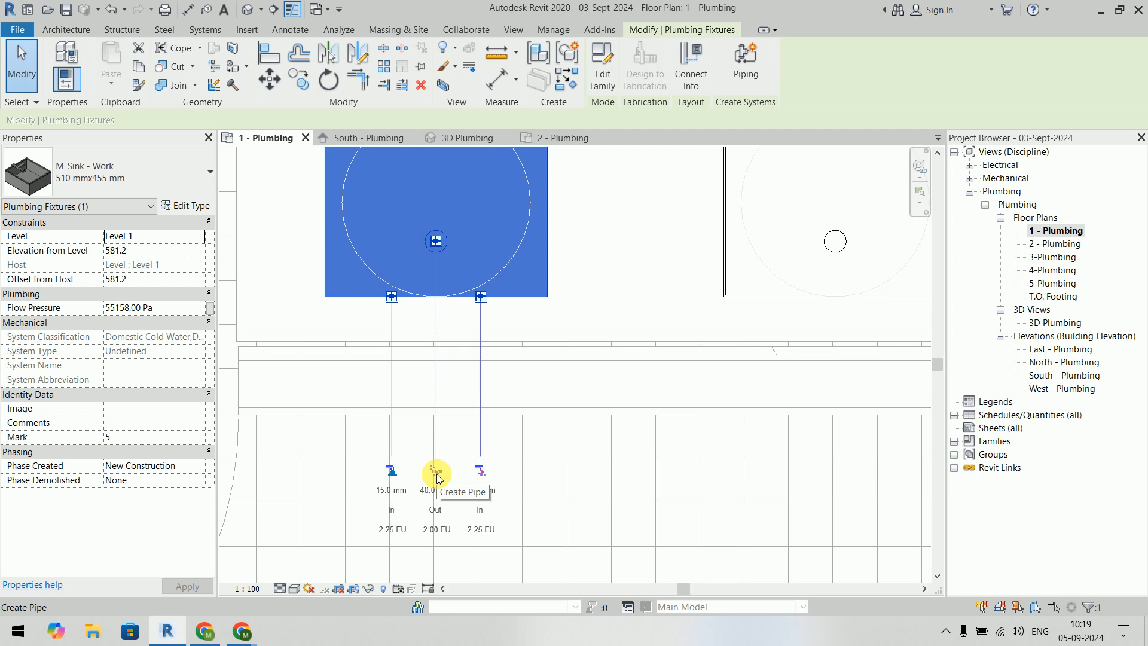
pyautogui.click(659, 357)
# Step: Inspect the pipe connectors of the wall-hung urinal nearest the sinks, leaving it unselected
pyautogui.scroll(-5, 659, 357)
pyautogui.scroll(5, 619, 424)
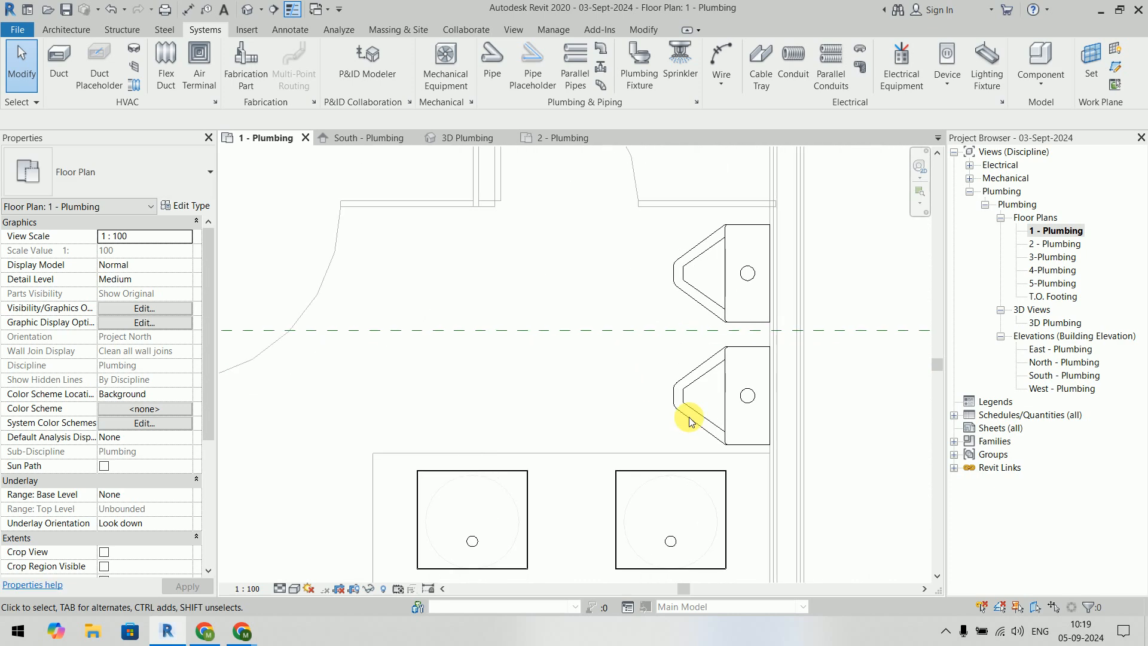
pyautogui.click(710, 420)
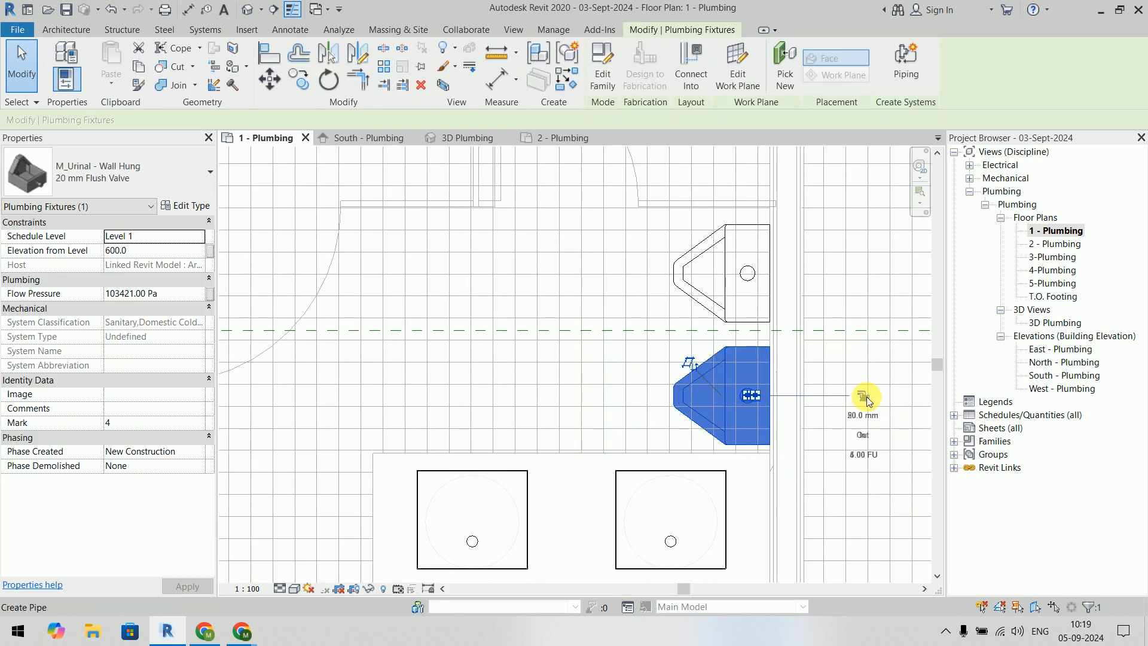
pyautogui.click(813, 307)
pyautogui.scroll(-3, 802, 287)
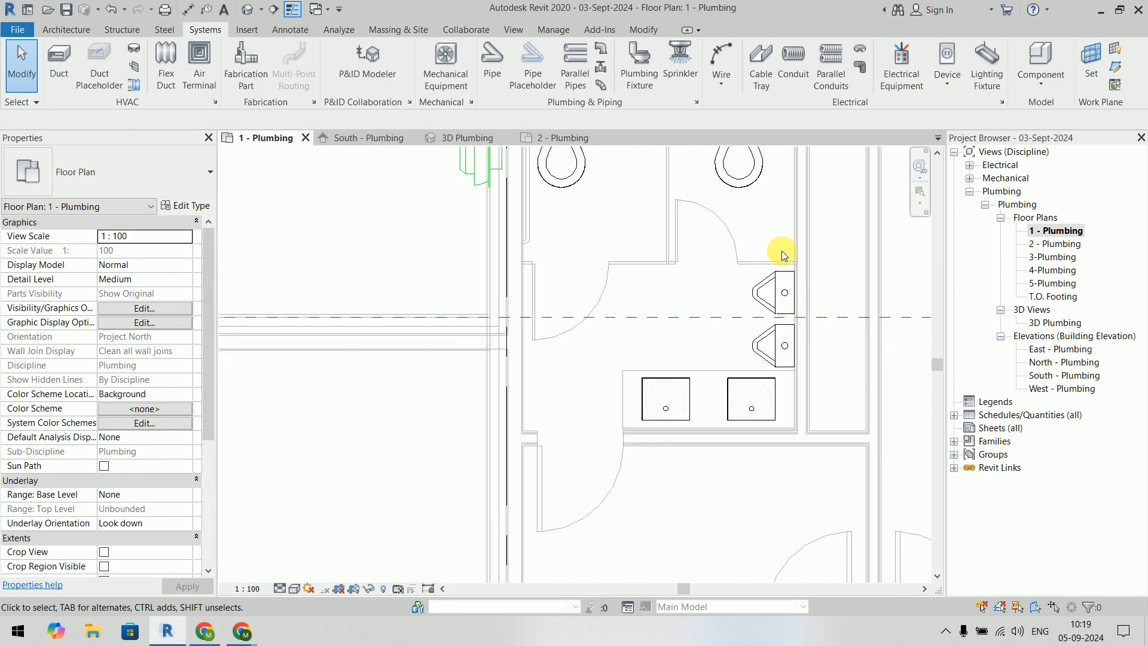
# Step: Inspect the supply connector of the wall-mounted water closet on the urinal side, leaving it unselected
pyautogui.scroll(5, 748, 405)
pyautogui.click(718, 336)
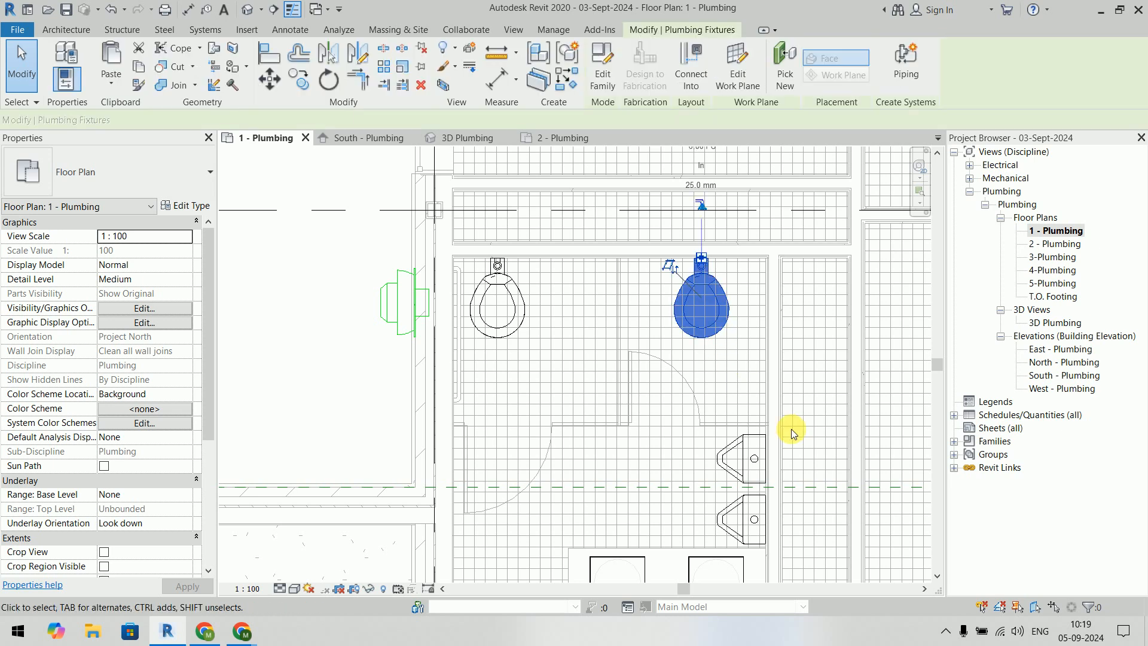
pyautogui.scroll(2, 752, 236)
pyautogui.scroll(-5, 777, 323)
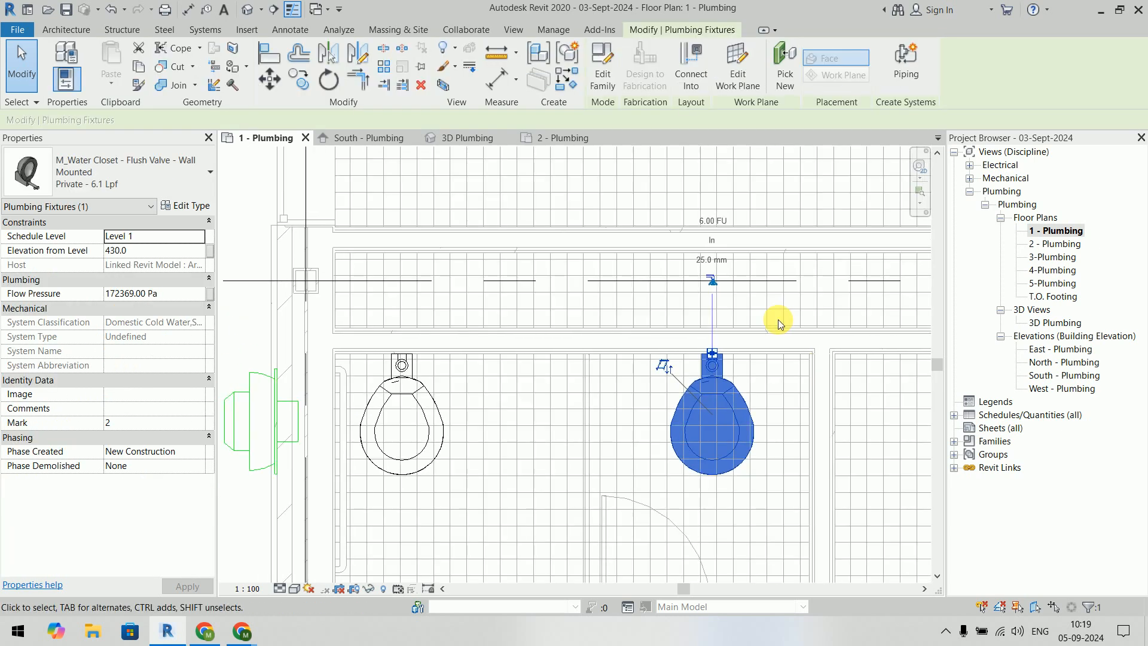
pyautogui.moveTo(778, 319); pyautogui.dragTo(743, 289, button='middle')
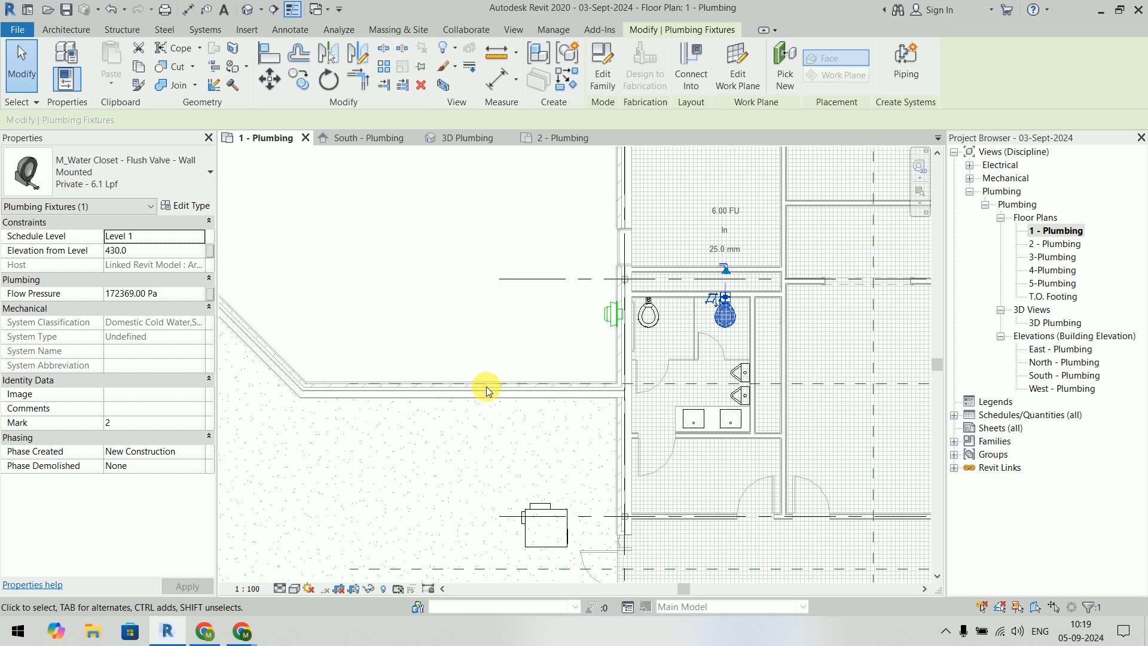
pyautogui.click(478, 367)
# Step: Set the View Depth offset of the 1 - Plumbing floor plan's view range to -1200, keeping Associated Level (Level 1)
pyautogui.scroll(4, 632, 335)
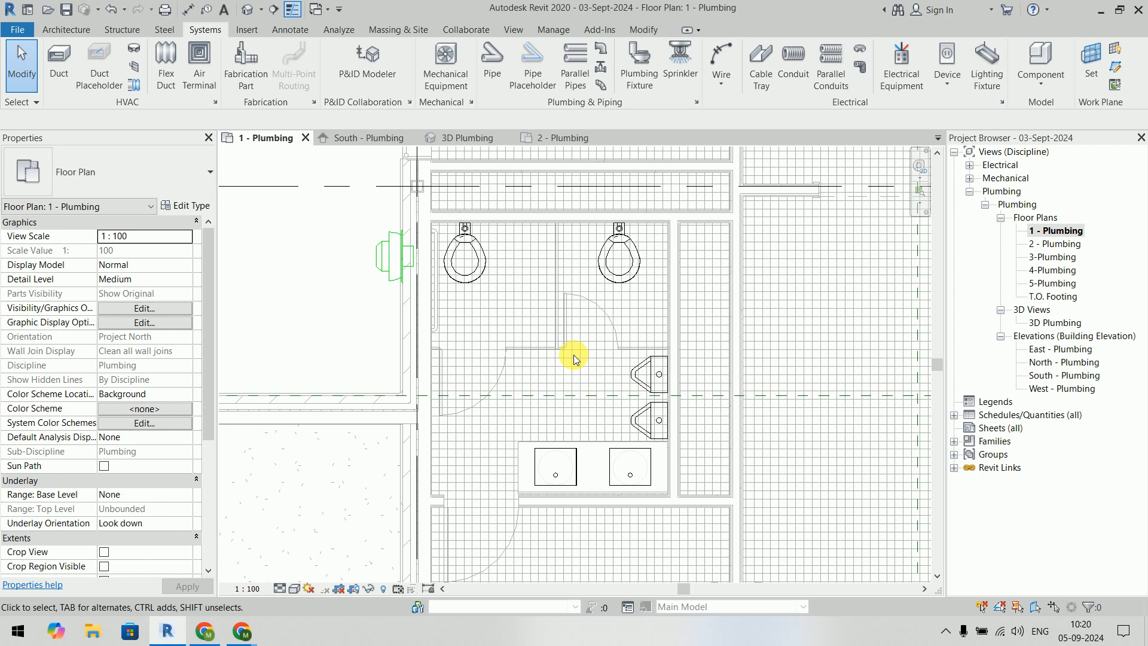
pyautogui.moveTo(207, 307); pyautogui.dragTo(208, 418)
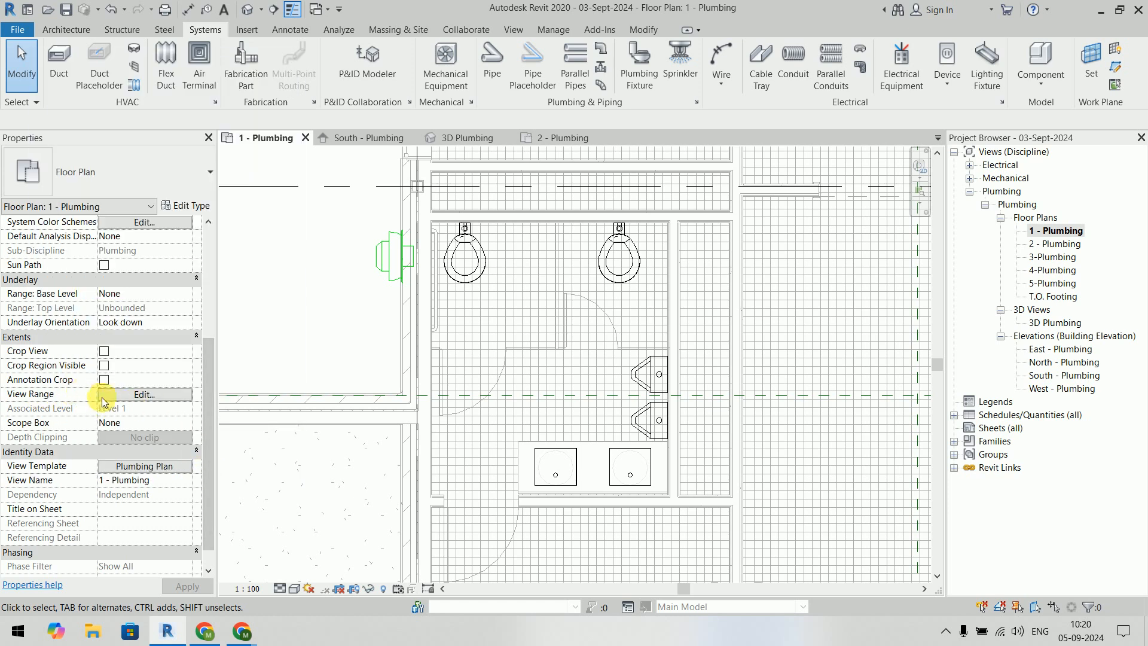
pyautogui.click(145, 399)
pyautogui.moveTo(738, 218); pyautogui.dragTo(535, 116)
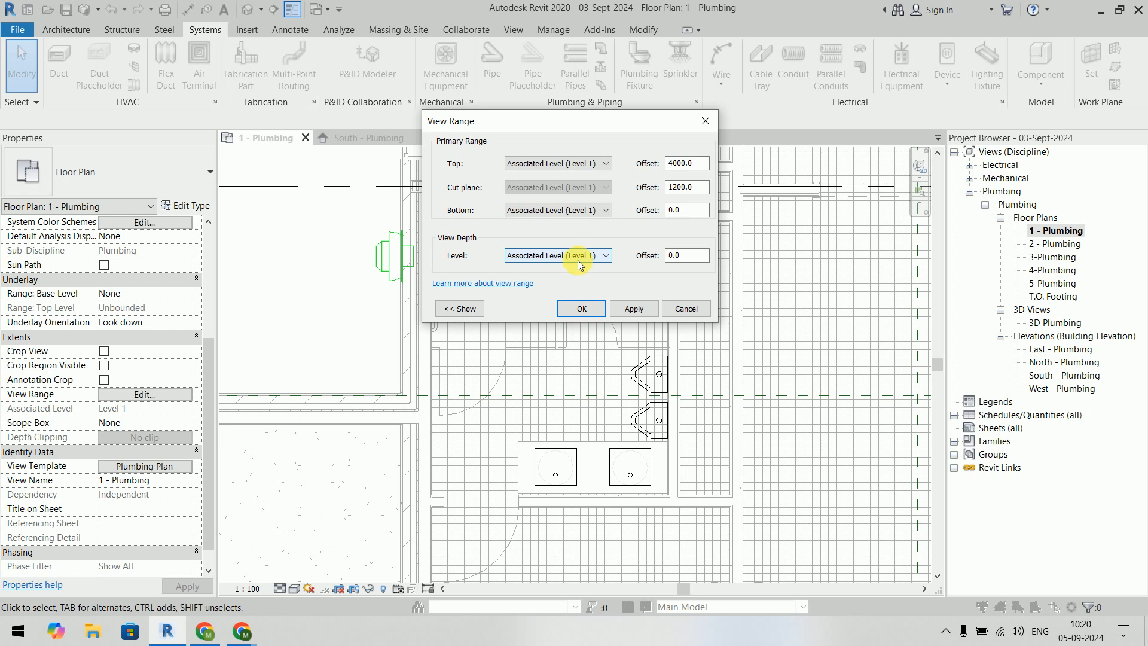
pyautogui.press('Tab')
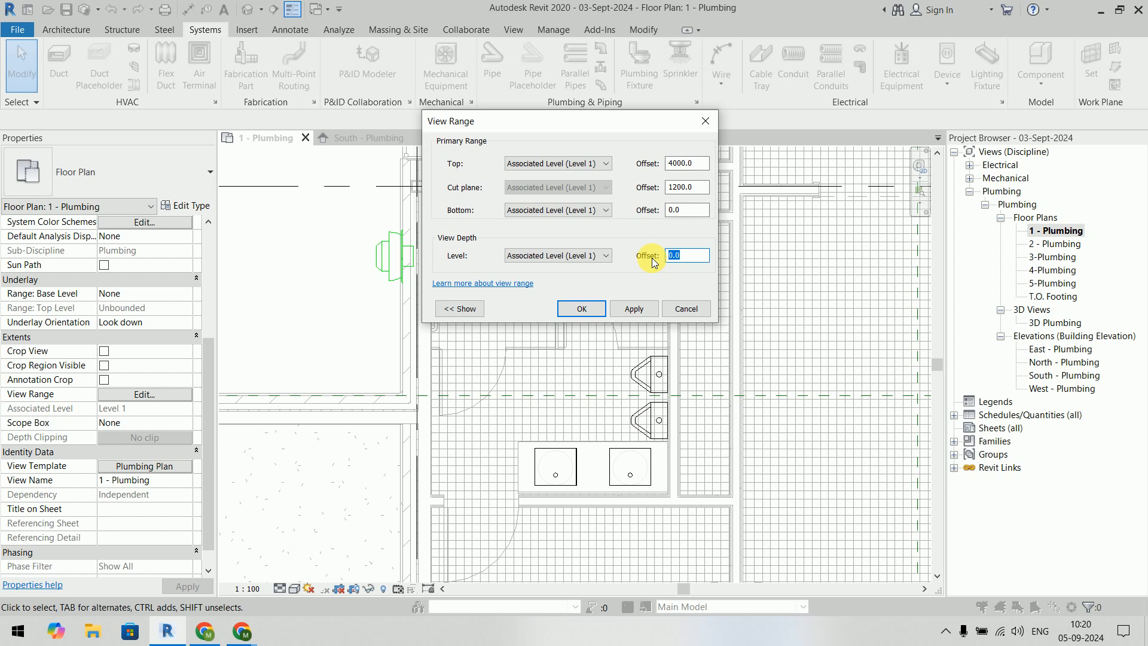
pyautogui.write('-')
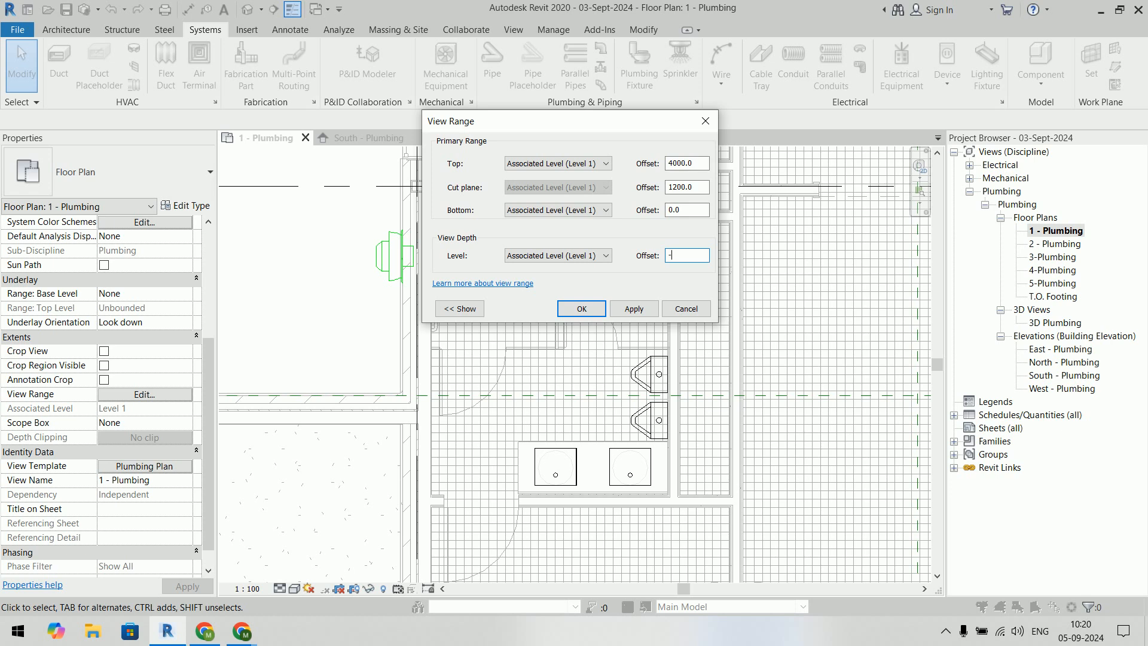
pyautogui.write('1200')
pyautogui.click(592, 308)
# Step: Nudge the round floor drain away from the toilet partition end into the open restroom floor and slightly toward the urinals, leaving it unselected
pyautogui.scroll(3, 556, 347)
pyautogui.scroll(3, 561, 358)
pyautogui.click(576, 386)
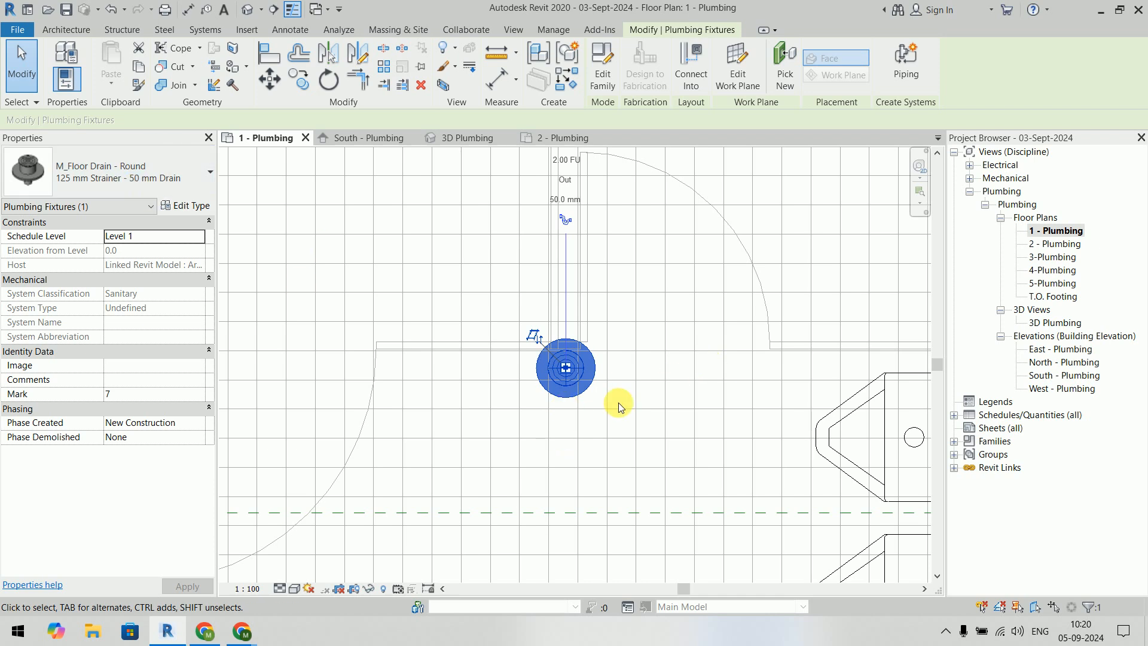
pyautogui.scroll(2, 618, 402)
pyautogui.press('Down')
pyautogui.press('Down')
pyautogui.press('Down')
pyautogui.press('Down')
pyautogui.press('Down')
pyautogui.press('Down')
pyautogui.press('Down')
pyautogui.press('Down')
pyautogui.press('Down')
pyautogui.press('Down')
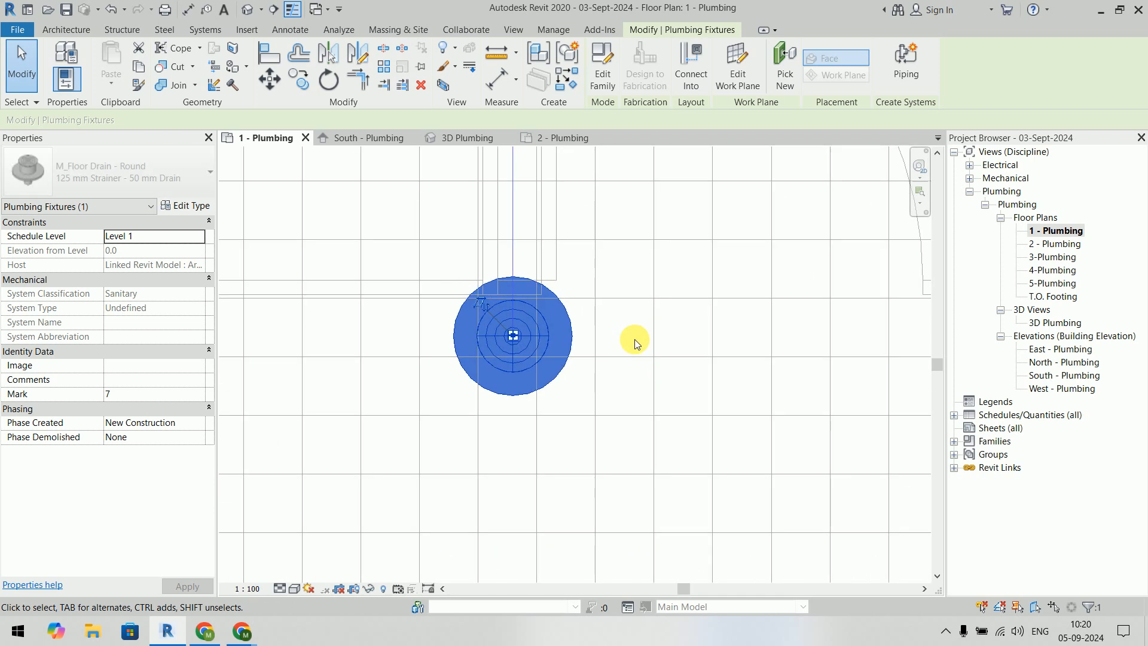
pyautogui.press('Right')
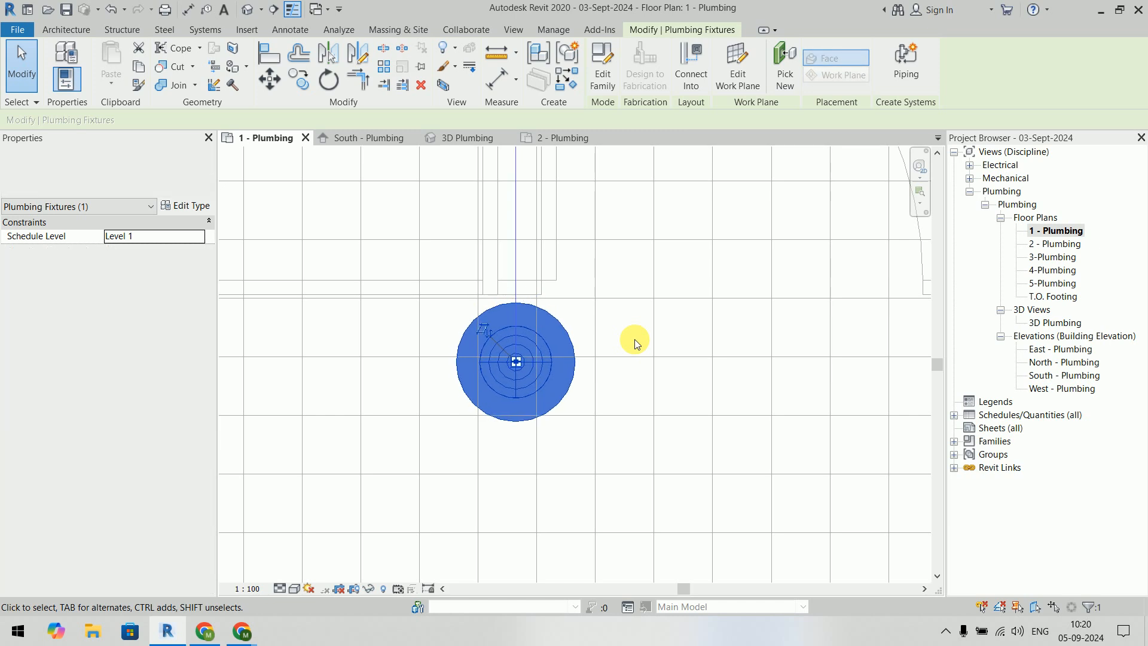
pyautogui.click(634, 340)
# Step: Inspect the connectors of both wall-mounted water closets in the restroom plan, leaving them unselected
pyautogui.scroll(-8, 633, 342)
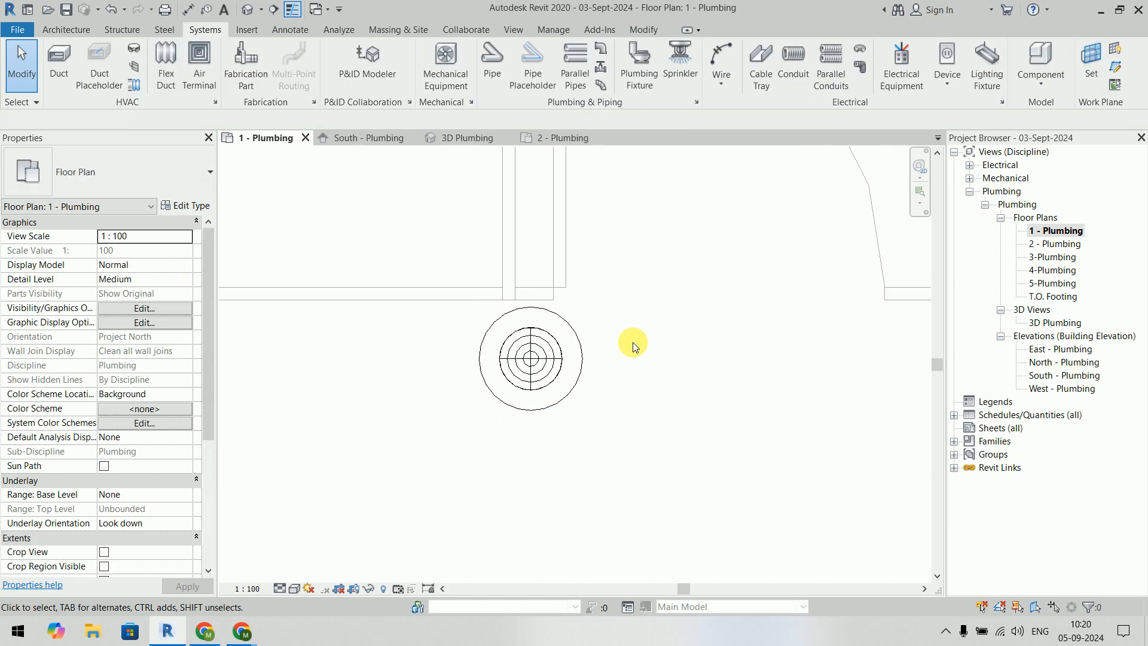
pyautogui.moveTo(639, 368); pyautogui.dragTo(592, 380, button='middle')
pyautogui.scroll(2, 614, 374)
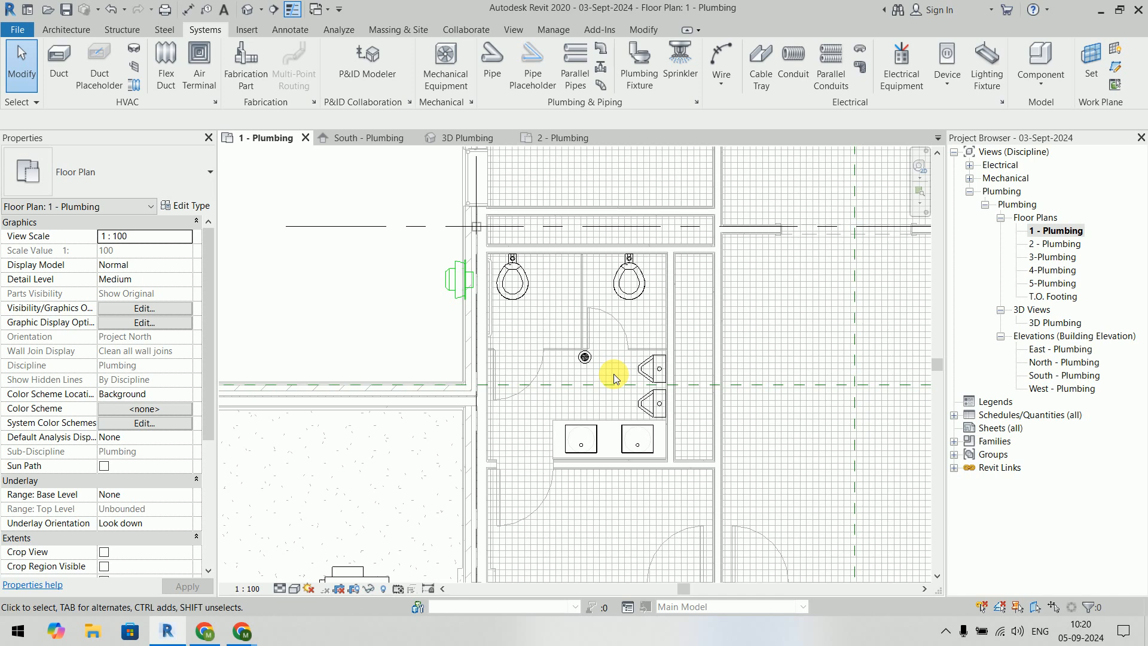
pyautogui.scroll(1, 614, 375)
pyautogui.click(508, 274)
pyautogui.click(645, 270)
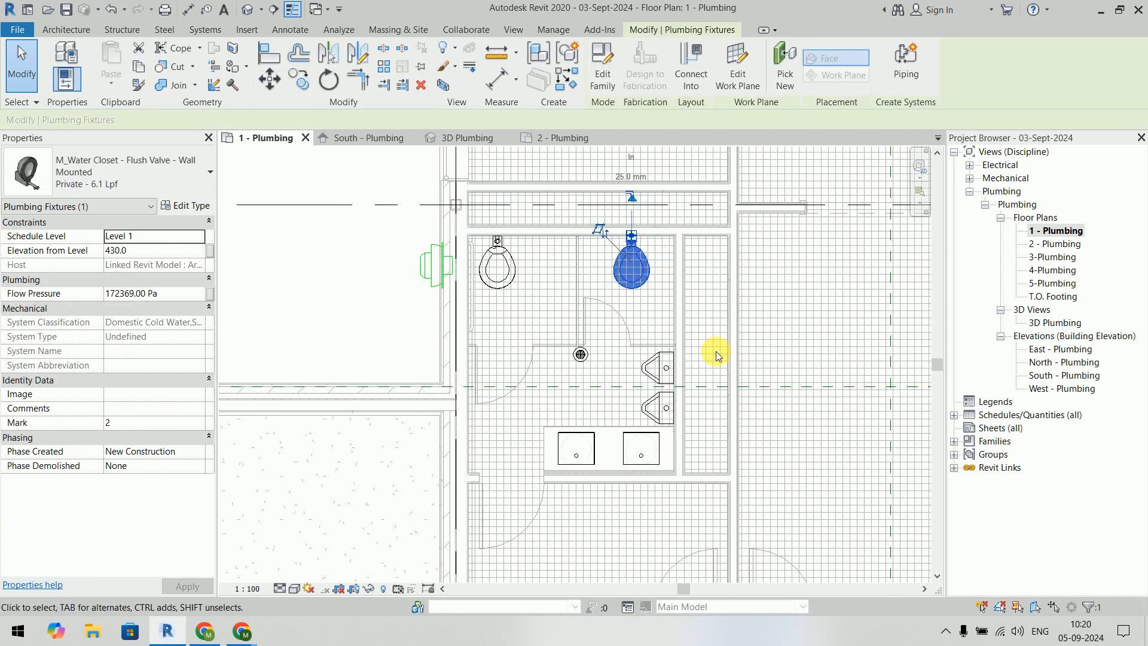
pyautogui.press('Escape')
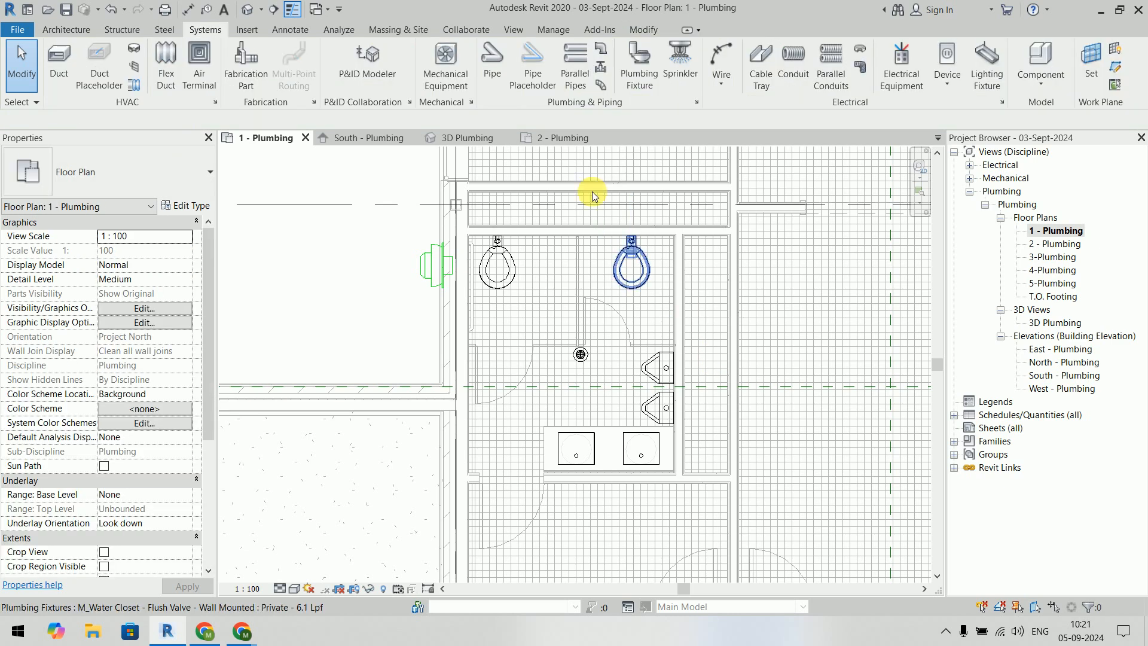
# Step: Start the Pipe command and duplicate the Standard pipe type as "Cold Water Supply Pipe"
pyautogui.click(500, 68)
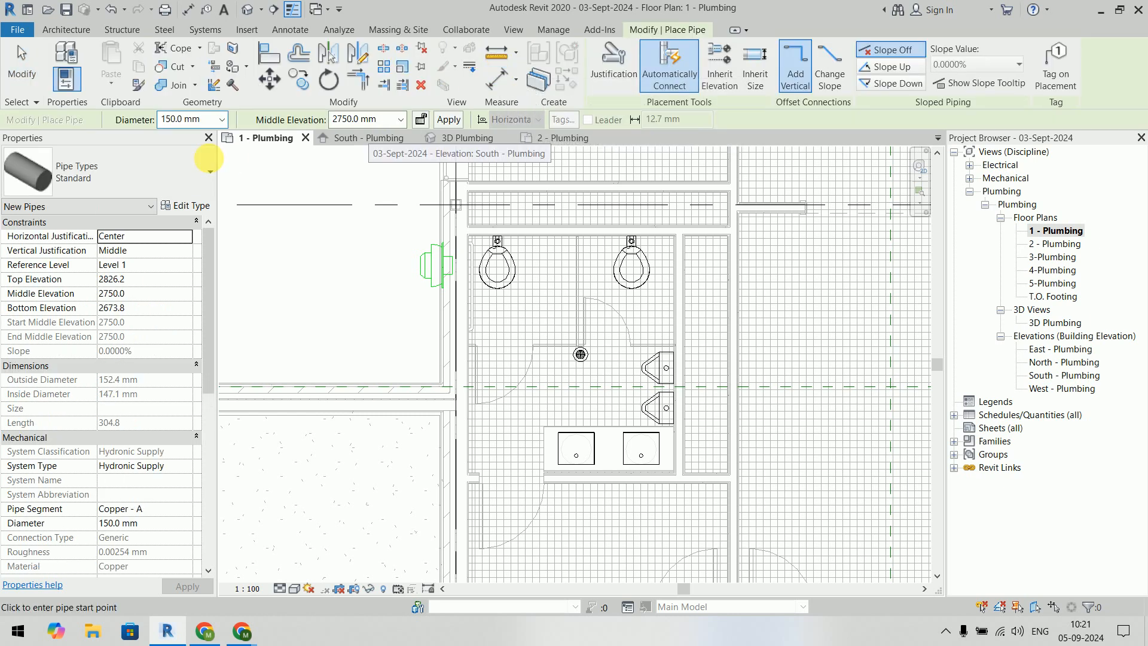
pyautogui.click(181, 173)
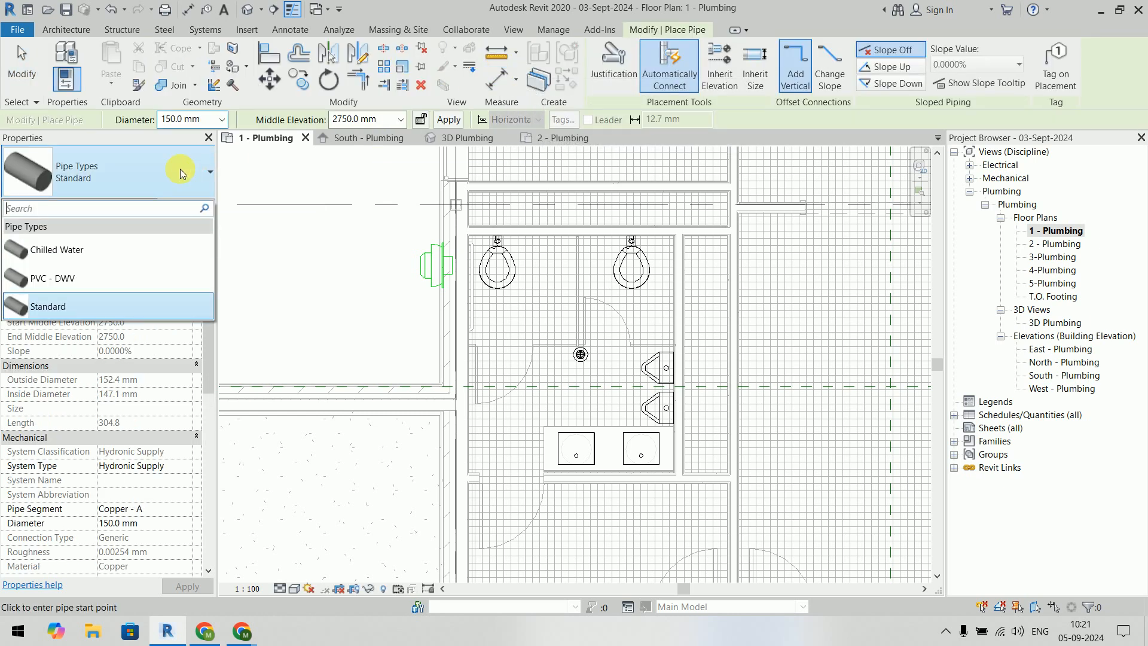
pyautogui.click(181, 173)
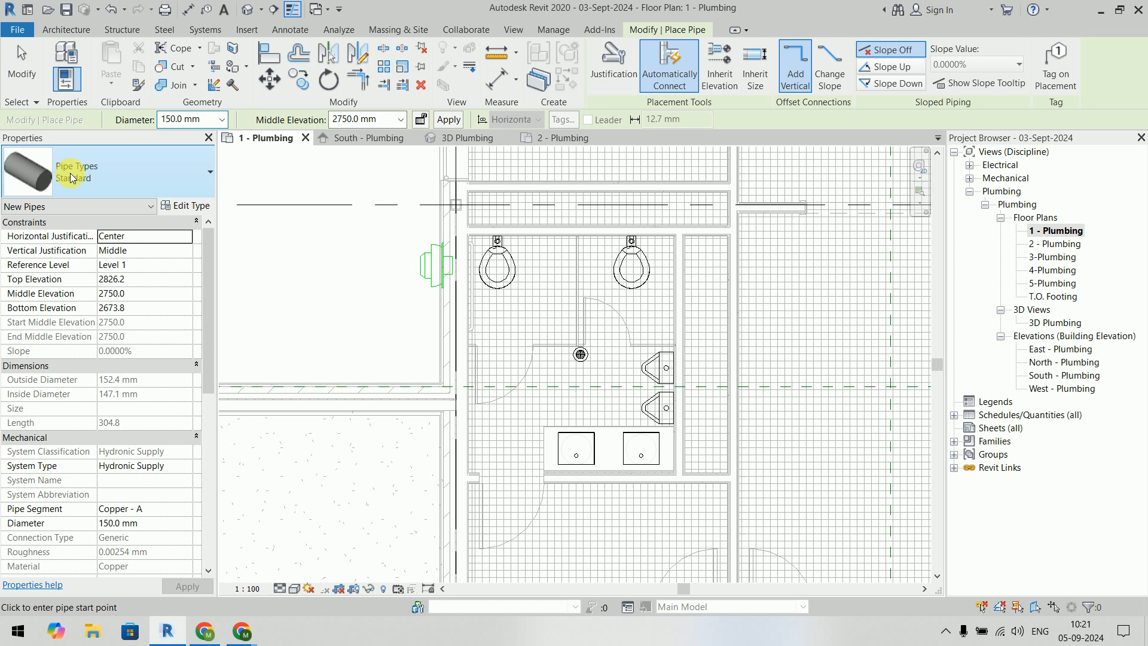
pyautogui.click(191, 206)
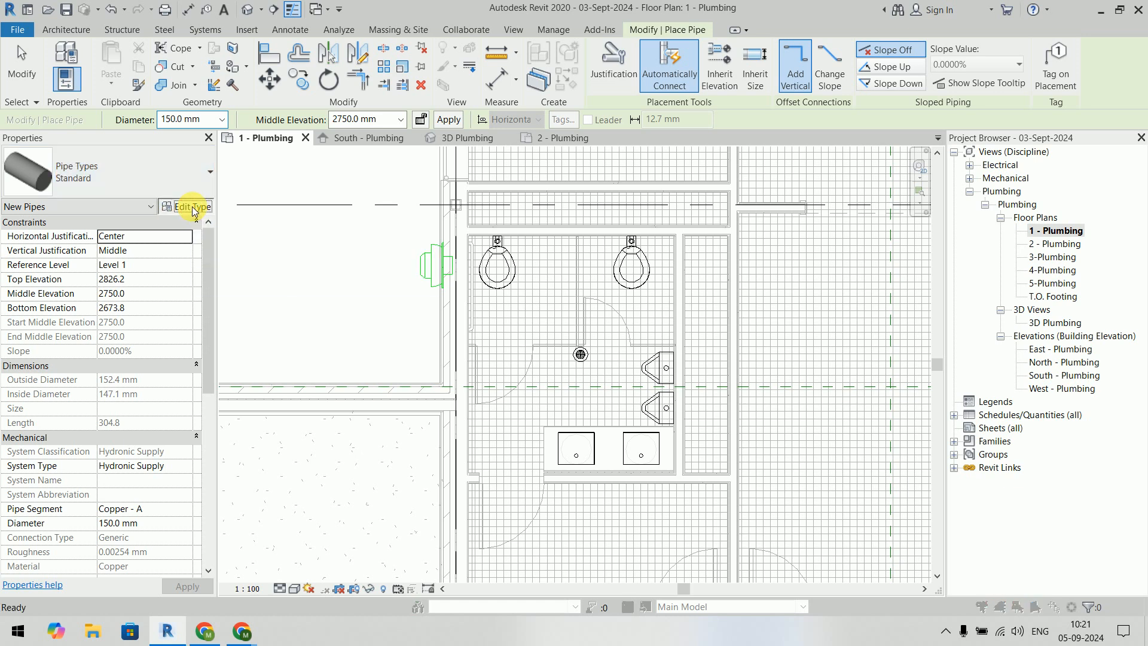
pyautogui.click(1034, 103)
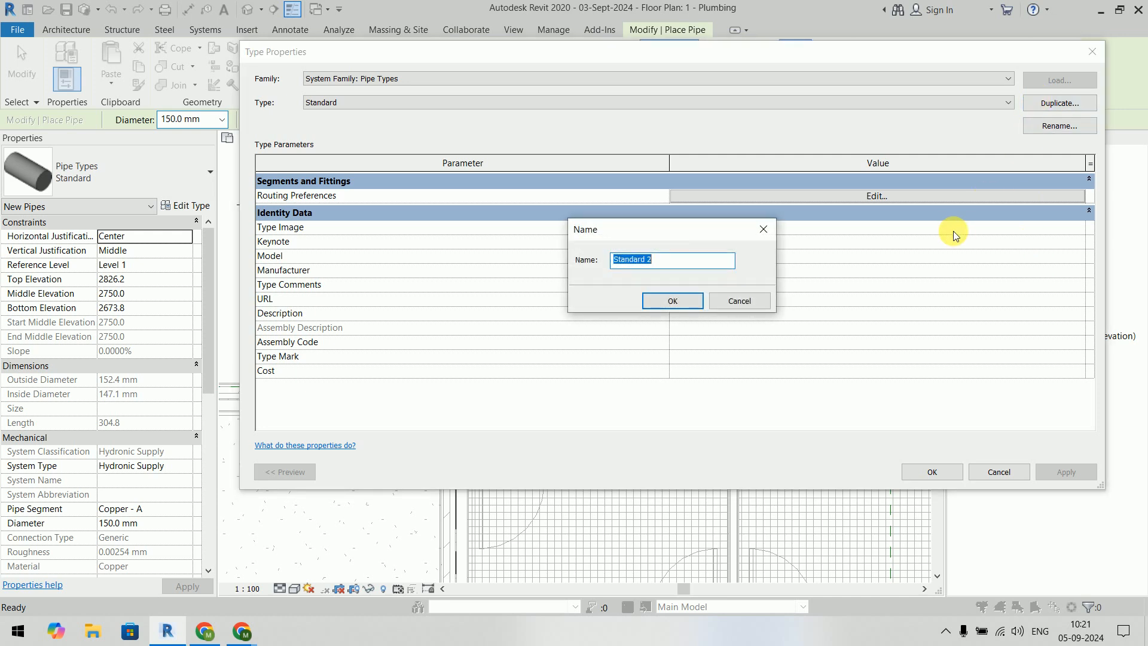
pyautogui.write('Cold Water Supply Pipe')
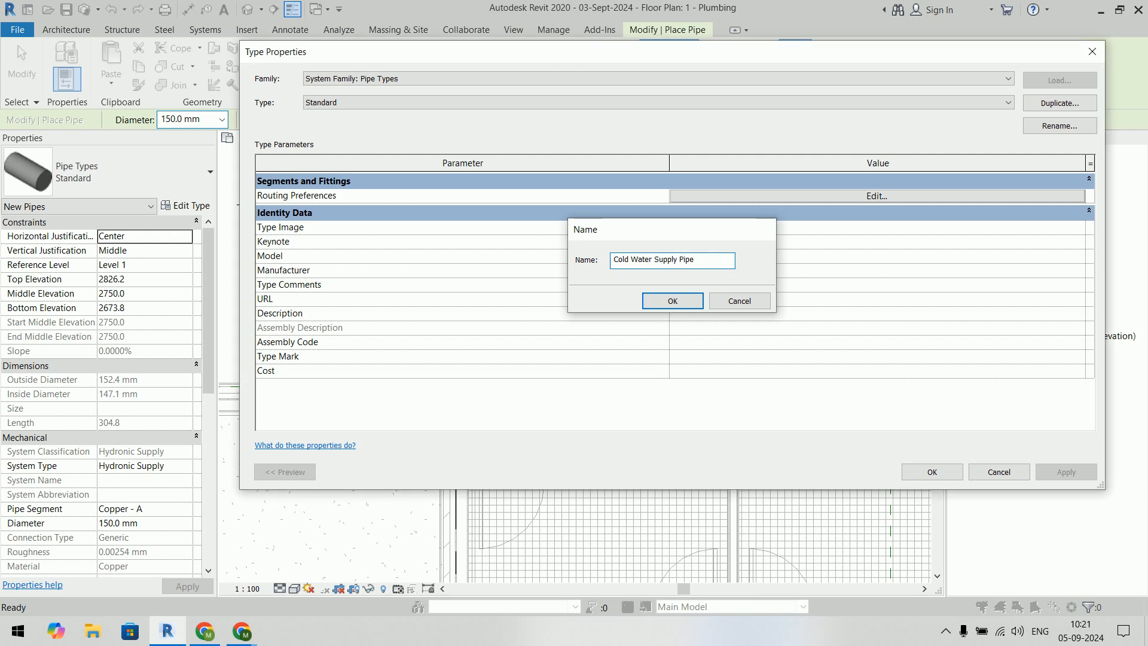
pyautogui.press('Return')
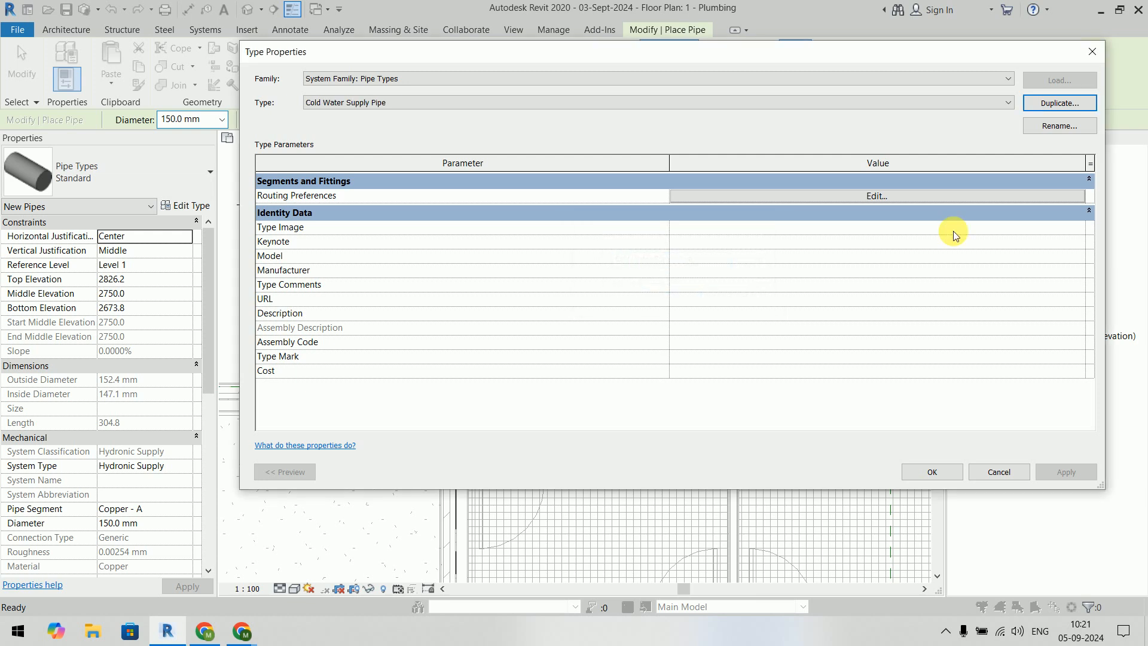
# Step: Set the Cold Water Supply Pipe type's routing preference pipe segment to Polyvinyl Chloride - Rigid - Schedule 40 and apply the type
pyautogui.click(903, 199)
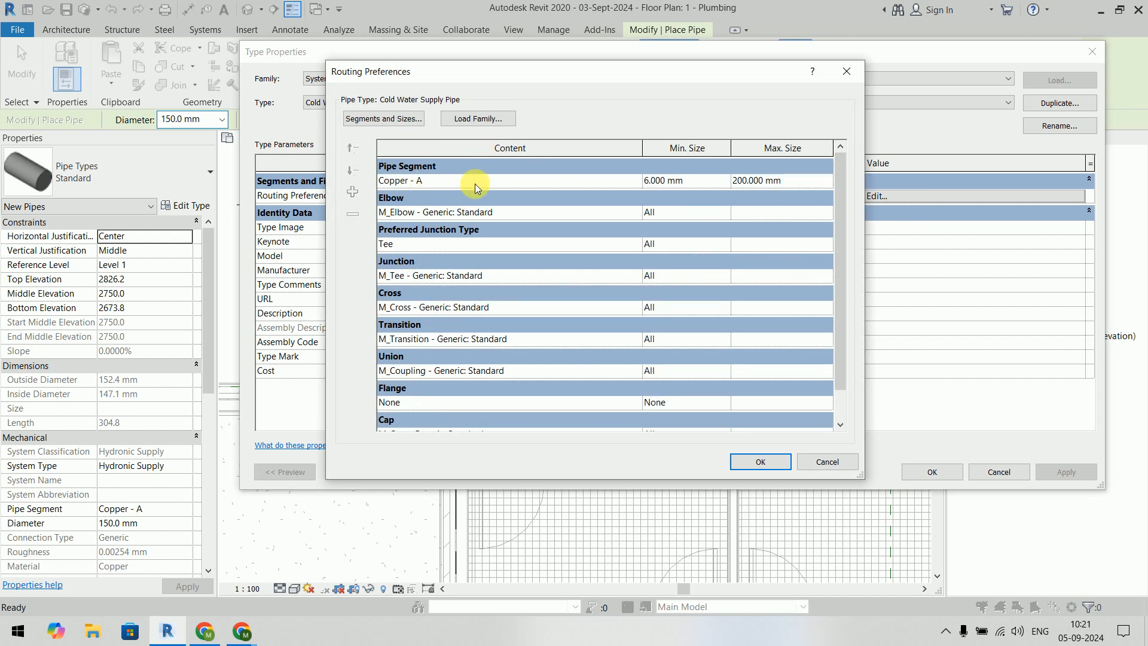
pyautogui.click(635, 183)
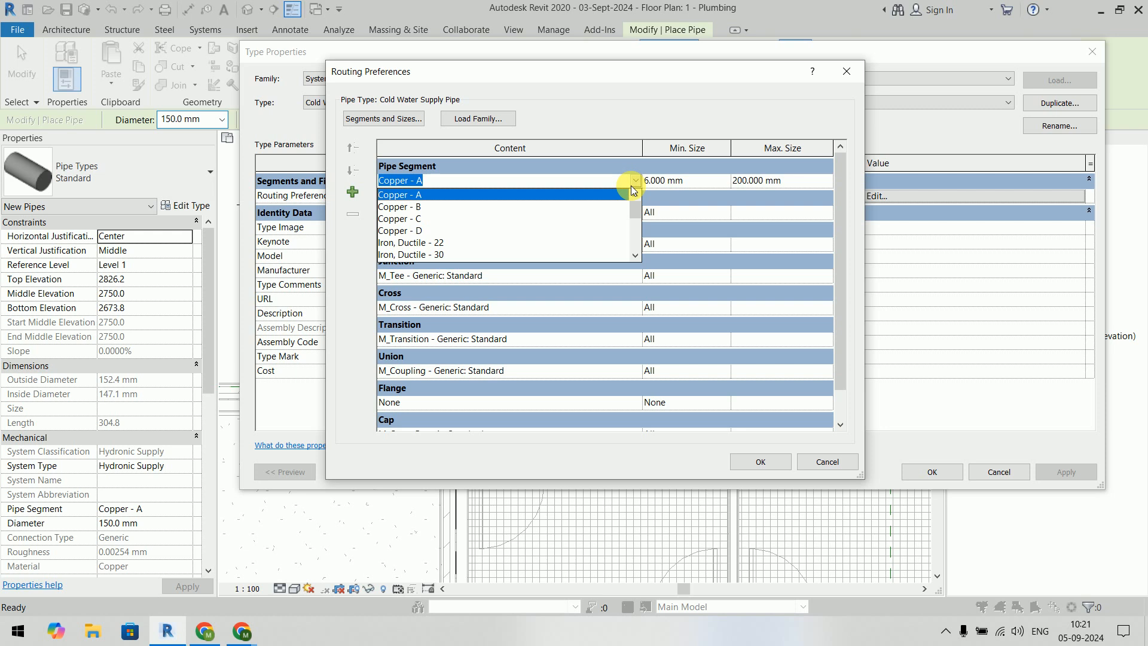
pyautogui.scroll(-3, 625, 206)
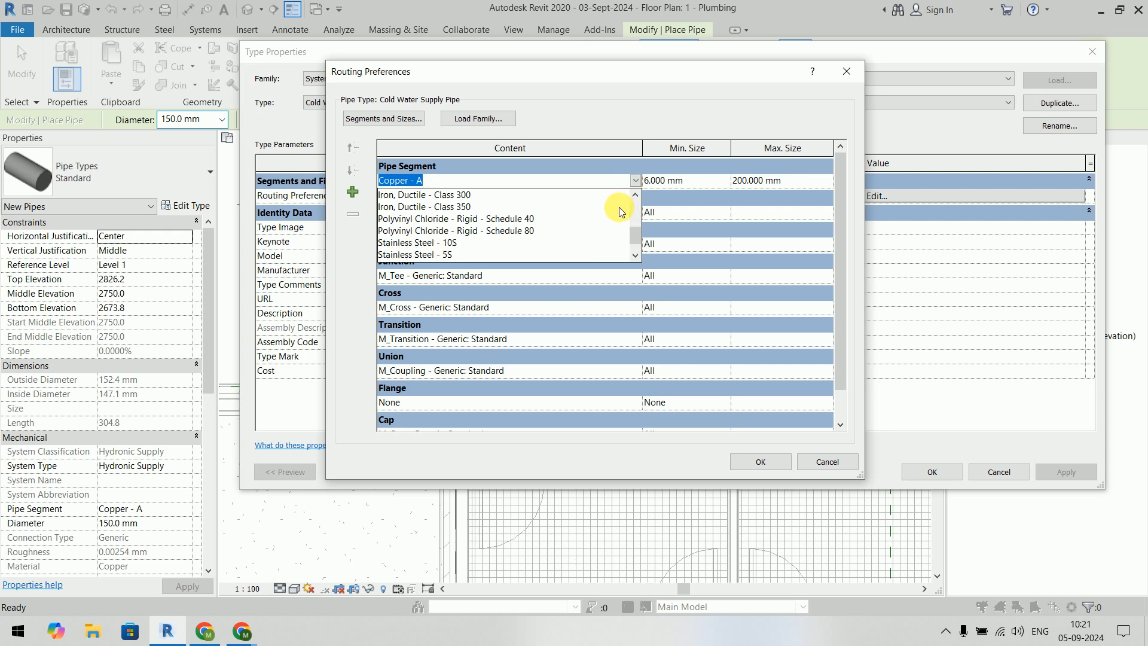
pyautogui.click(544, 221)
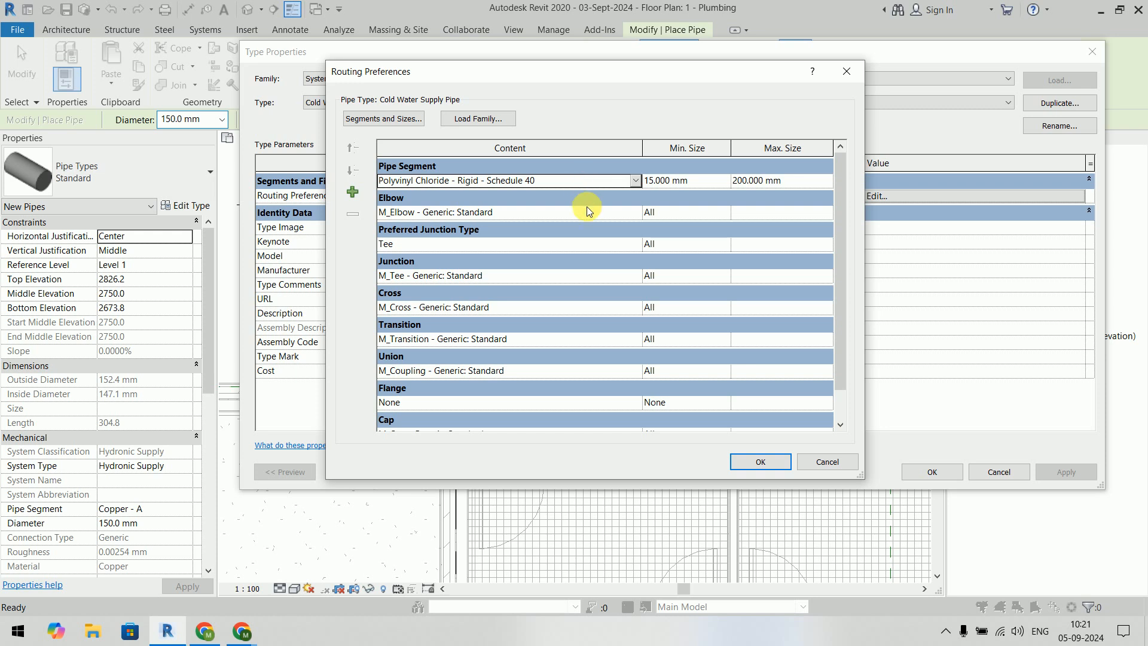
pyautogui.click(762, 461)
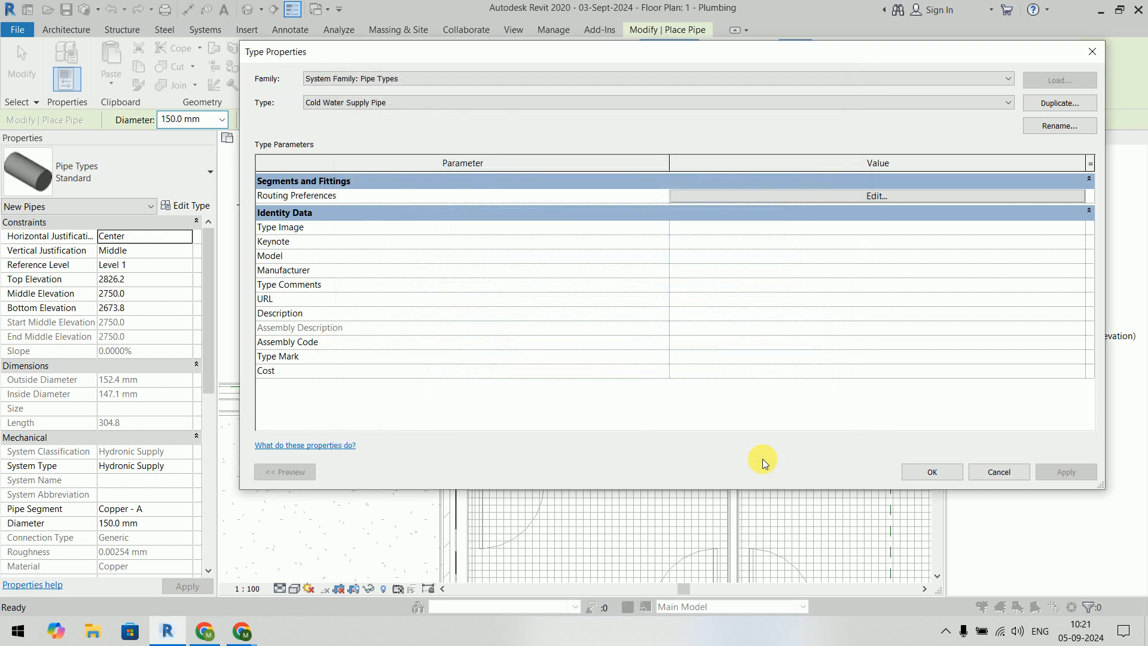
pyautogui.click(943, 471)
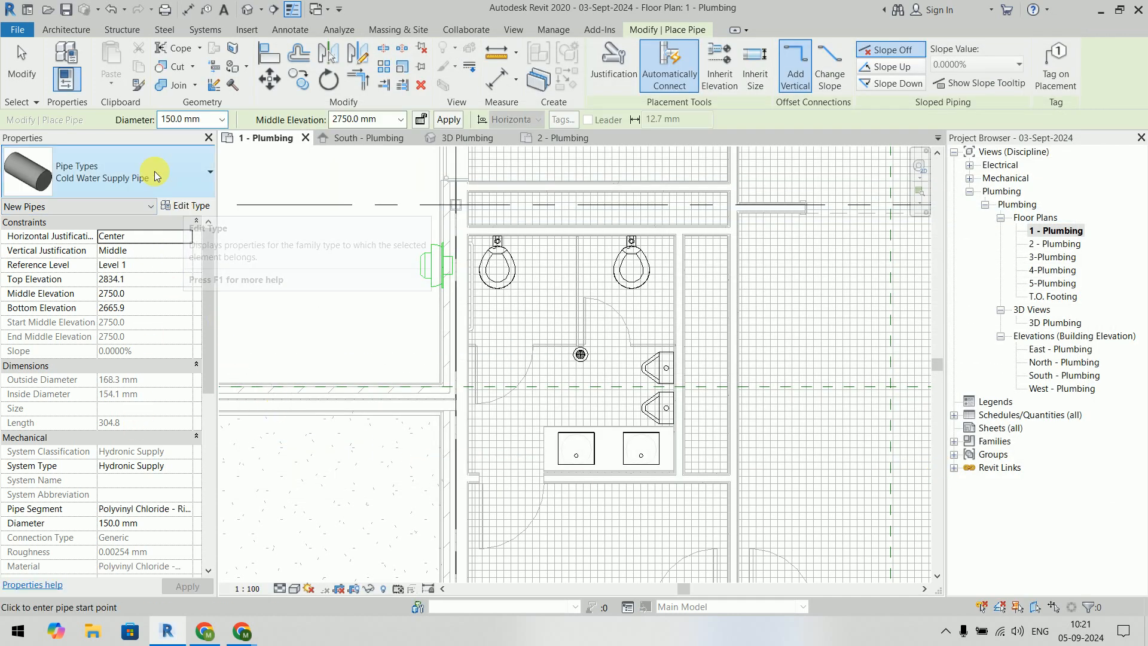
# Step: Set the new pipe's system type to Domestic Cold Water and its diameter to 32 mm
pyautogui.click(188, 469)
pyautogui.click(187, 468)
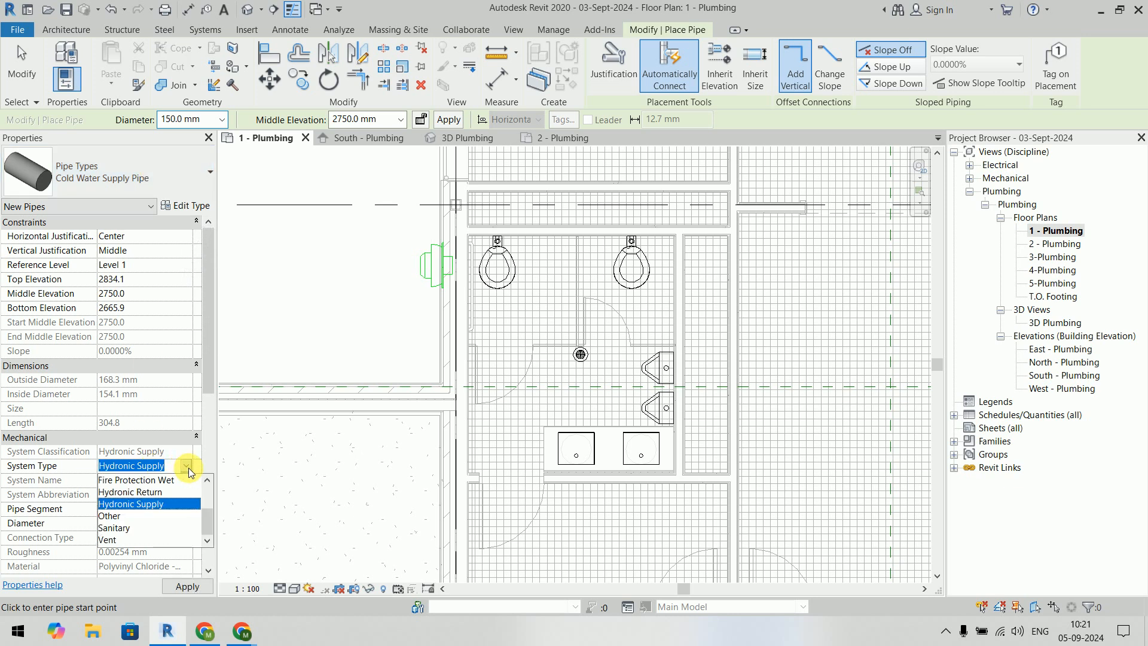
pyautogui.scroll(2, 168, 518)
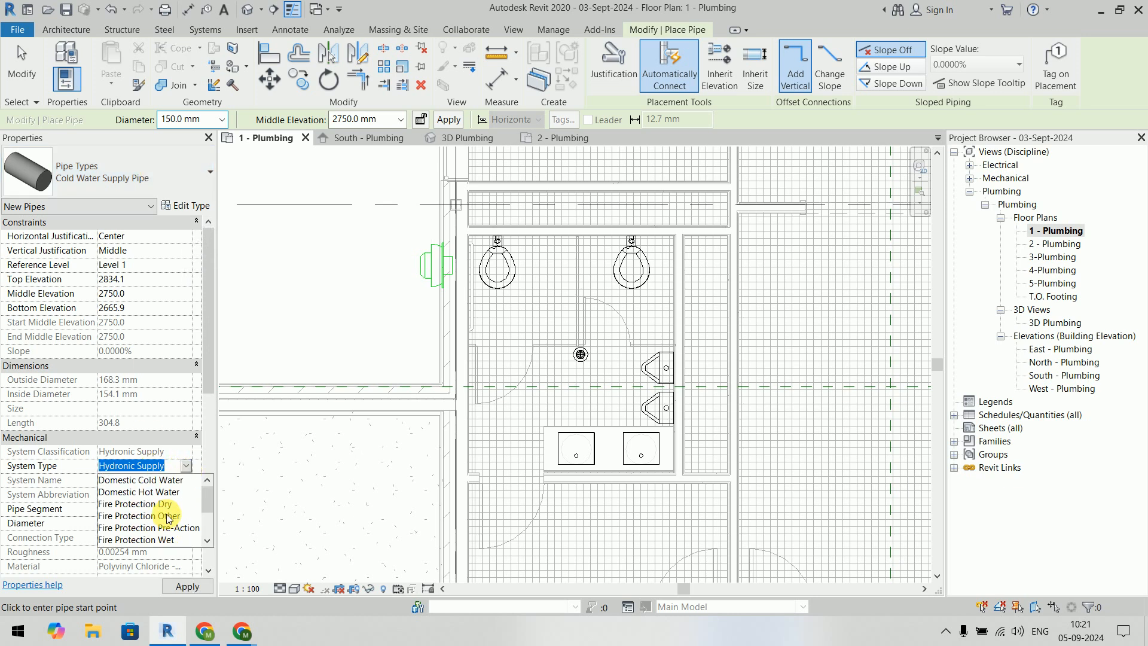
pyautogui.click(162, 482)
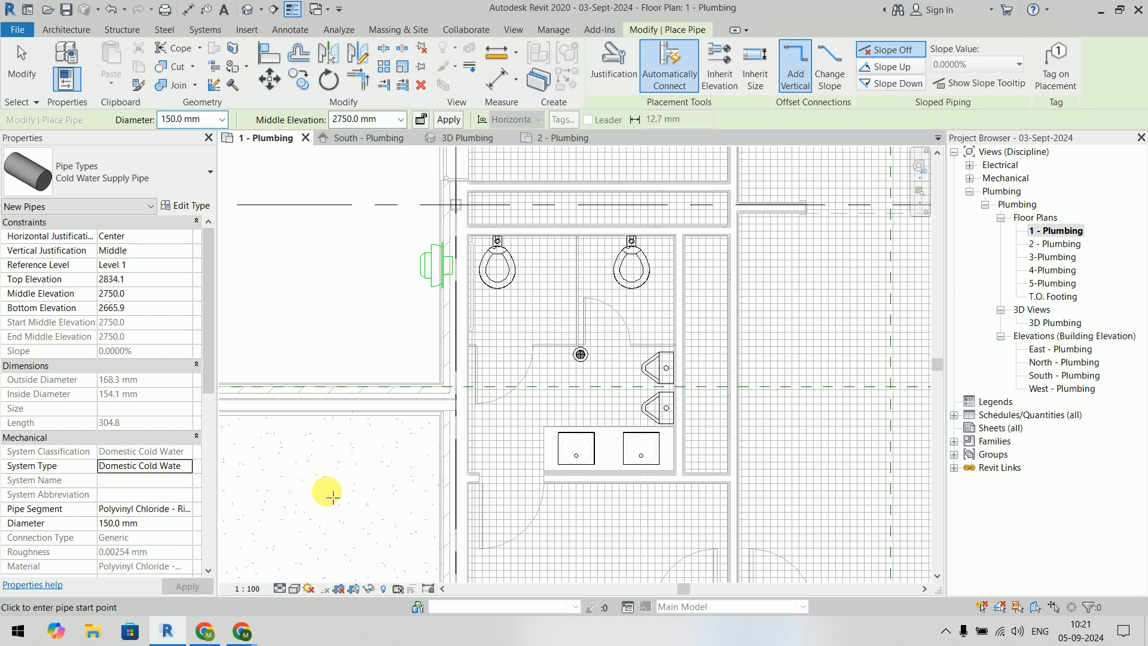
pyautogui.click(223, 121)
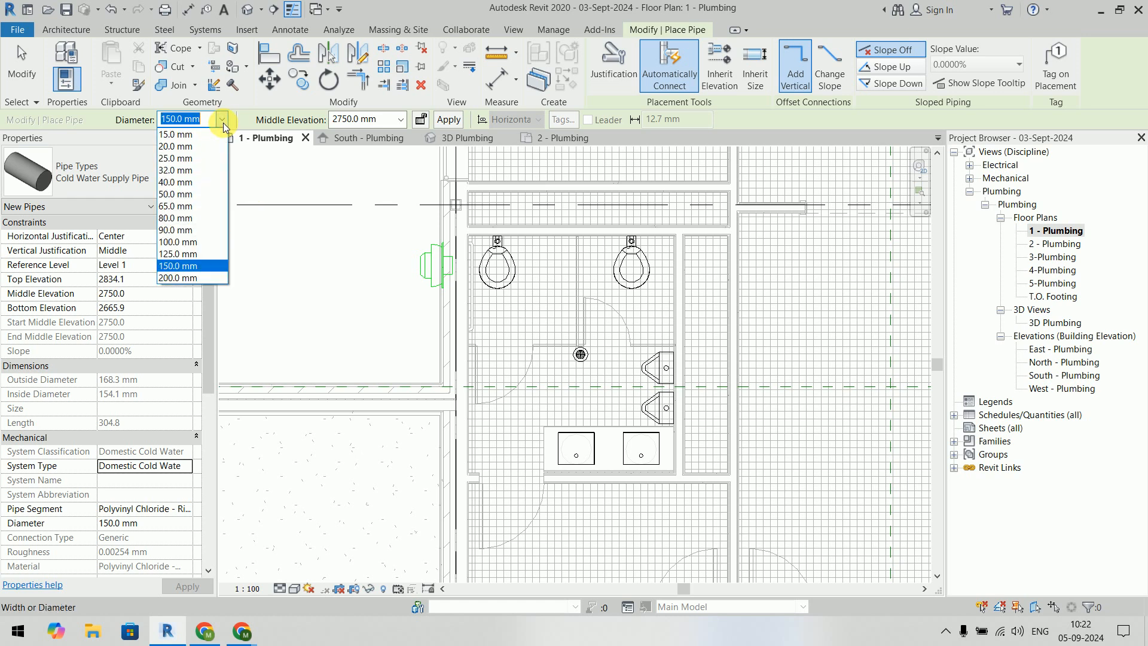
pyautogui.click(204, 171)
# Step: Draw a short 32 mm cold water pipe at 2750 mm elevation southward in the east end of the chase behind the water closets
pyautogui.scroll(2, 610, 358)
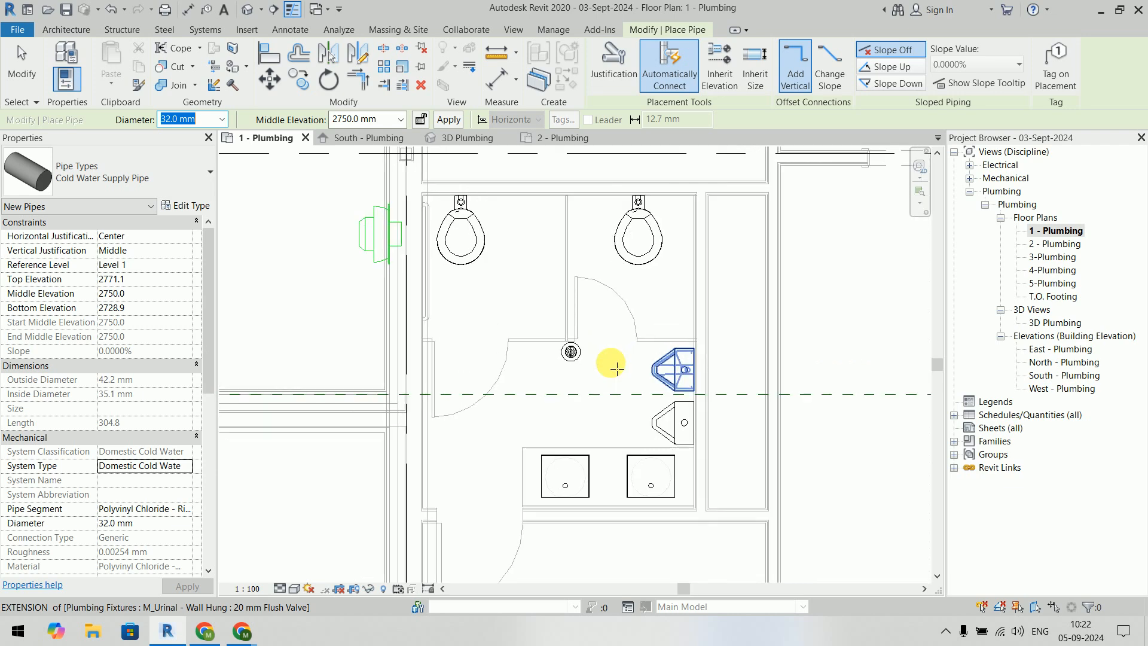
pyautogui.moveTo(592, 331); pyautogui.dragTo(513, 344, button='middle')
pyautogui.scroll(-2, 583, 332)
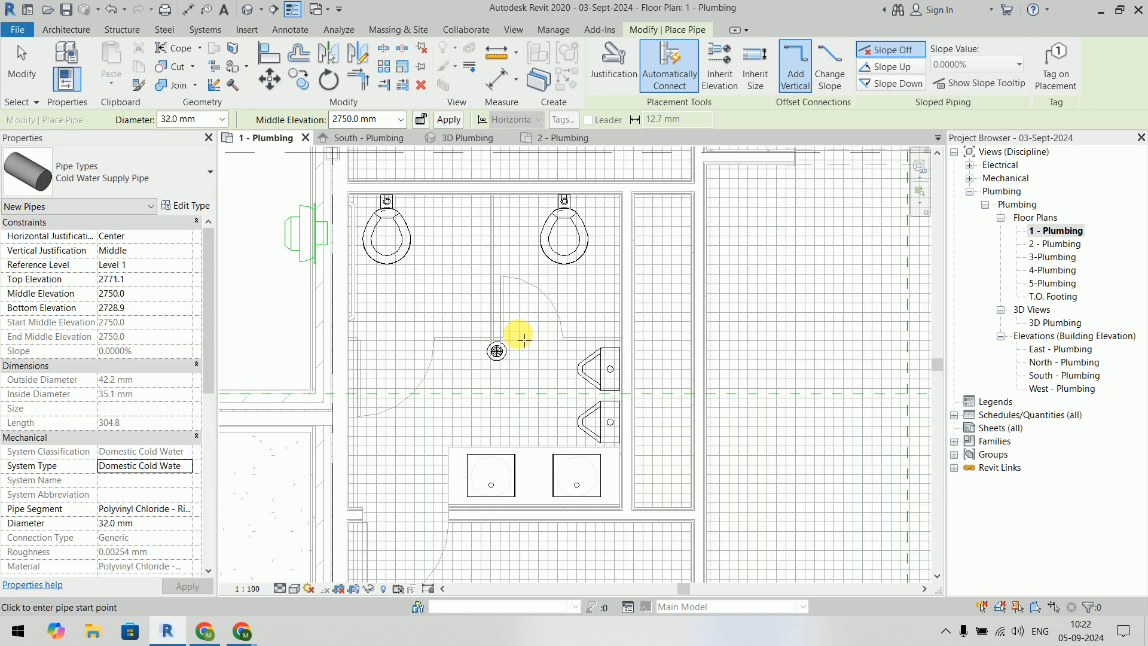
pyautogui.doubleClick(343, 119)
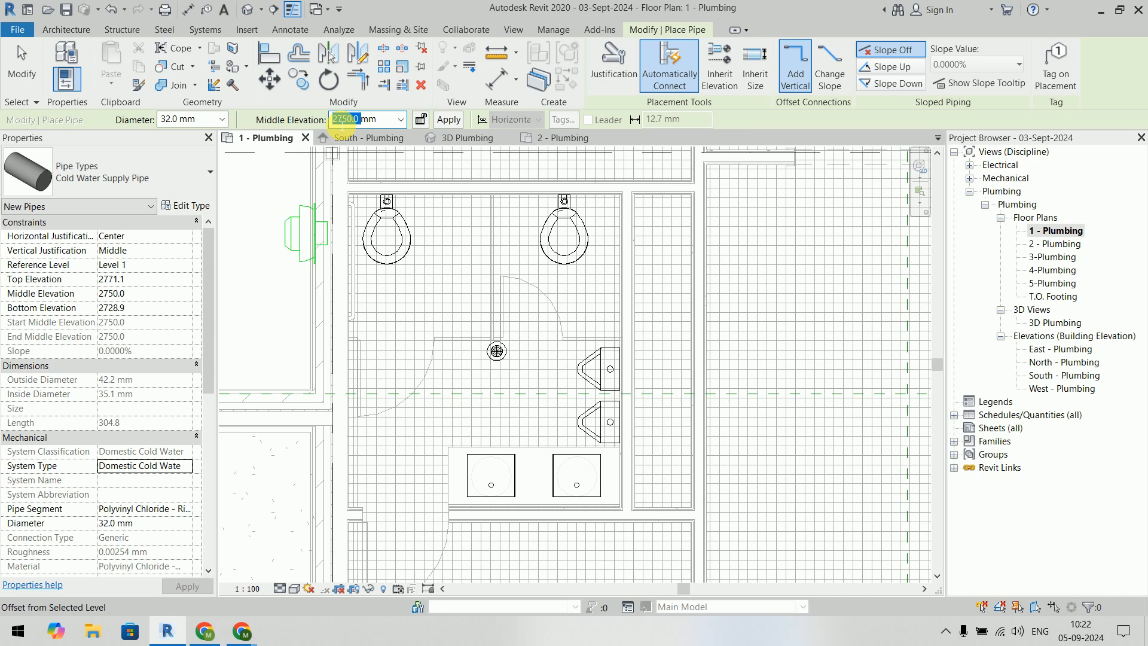
pyautogui.moveTo(677, 250); pyautogui.dragTo(681, 289, button='middle')
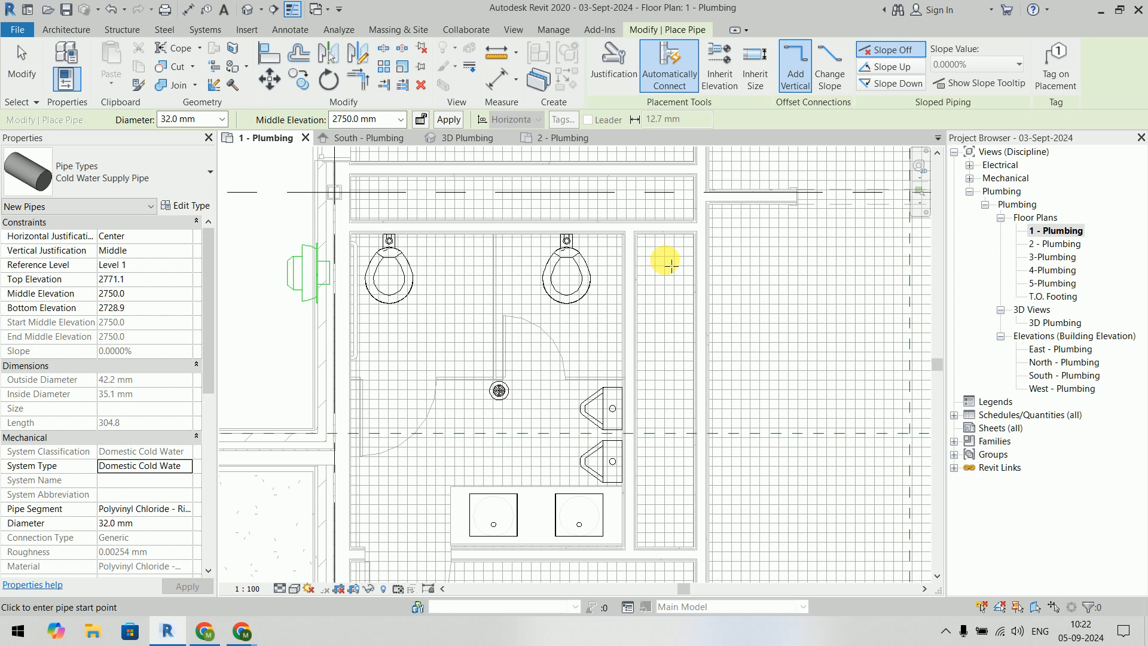
pyautogui.scroll(5, 676, 256)
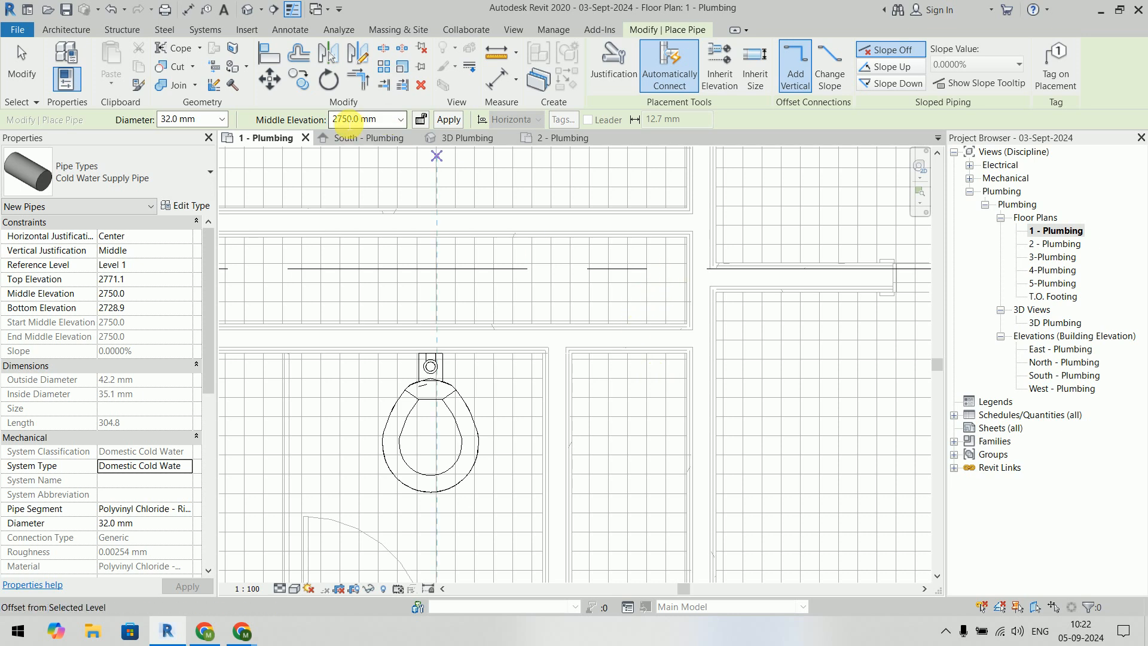
pyautogui.click(676, 253)
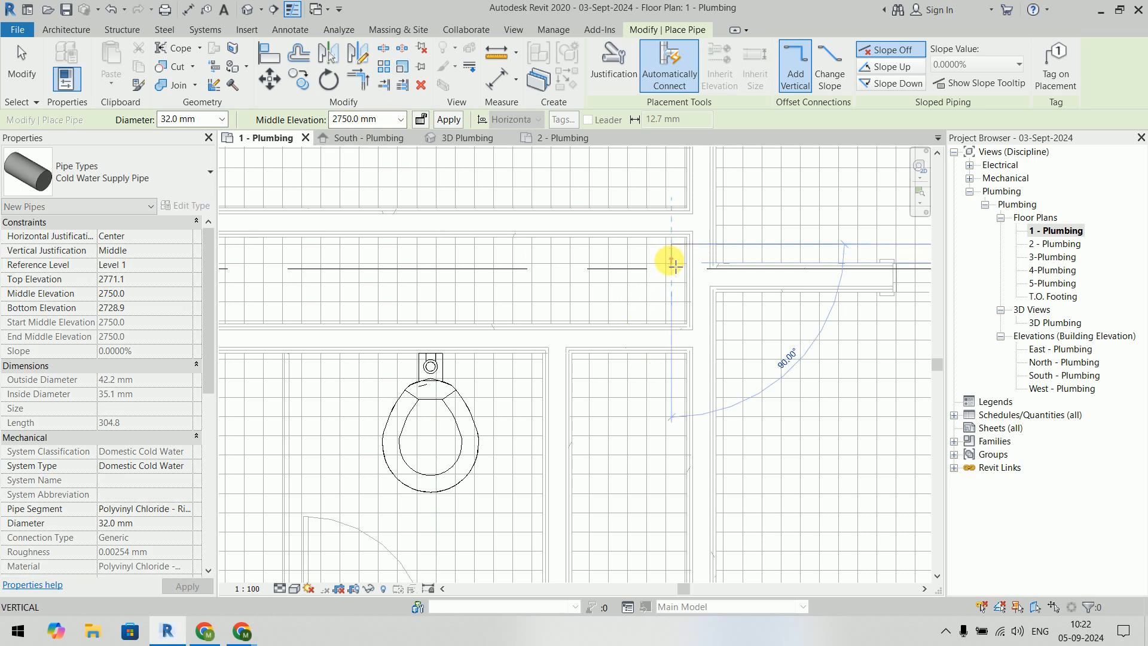
pyautogui.scroll(3, 675, 291)
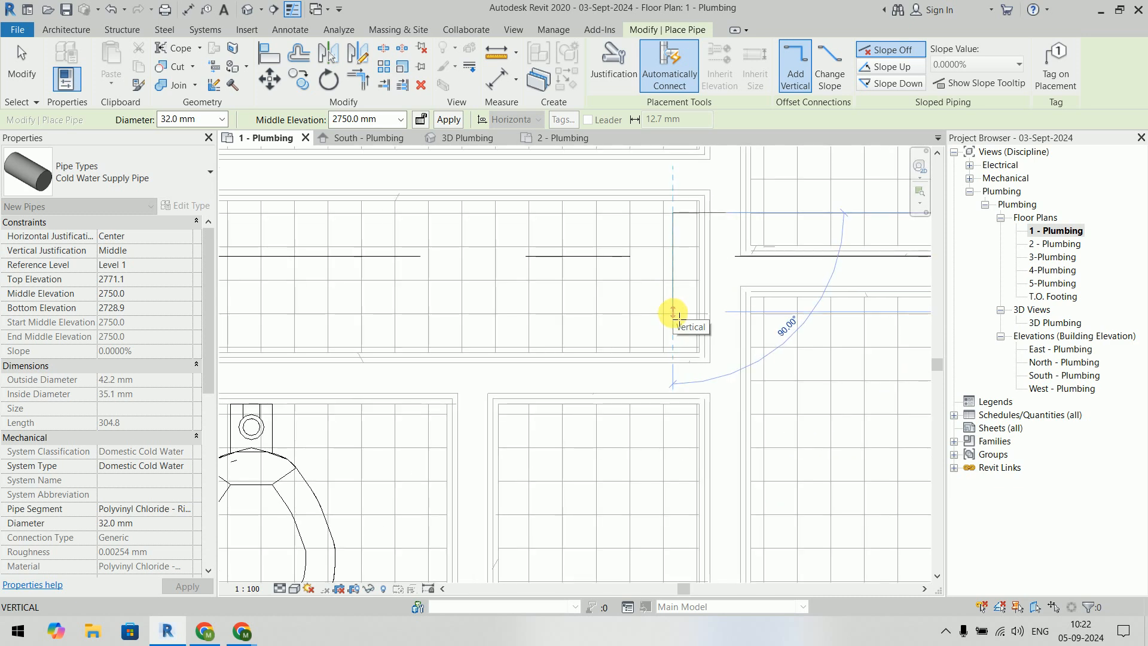
pyautogui.click(674, 258)
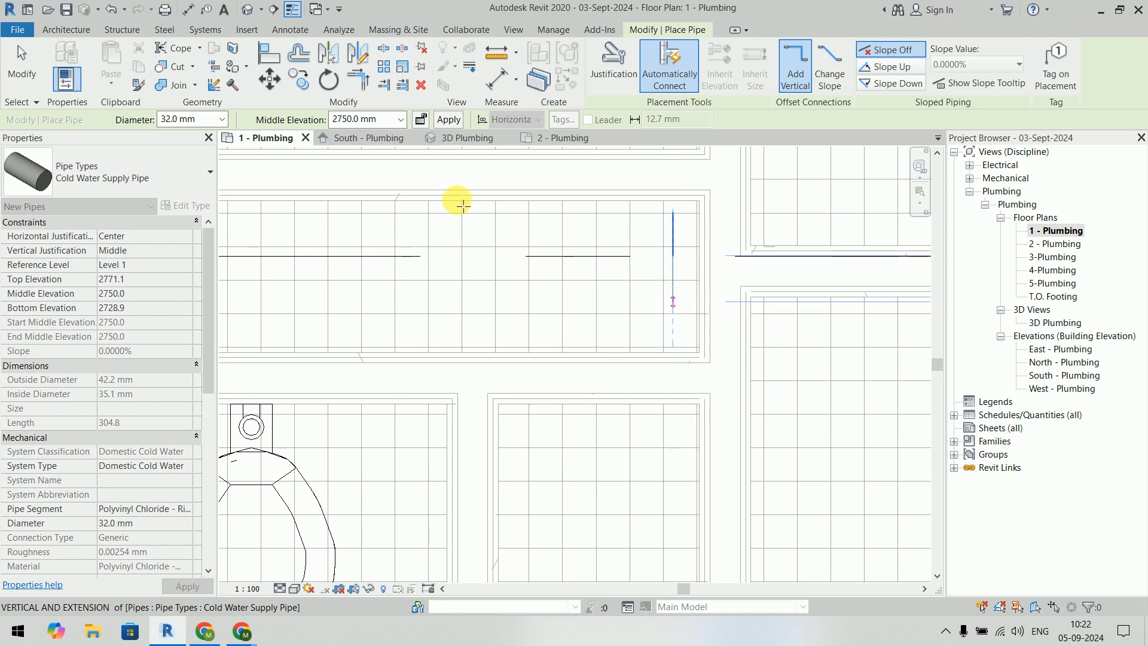
# Step: Set the middle elevation to 1900 mm and continue the pipe south, then west along the chase toward the water closet, ending the Pipe command
pyautogui.doubleClick(347, 119)
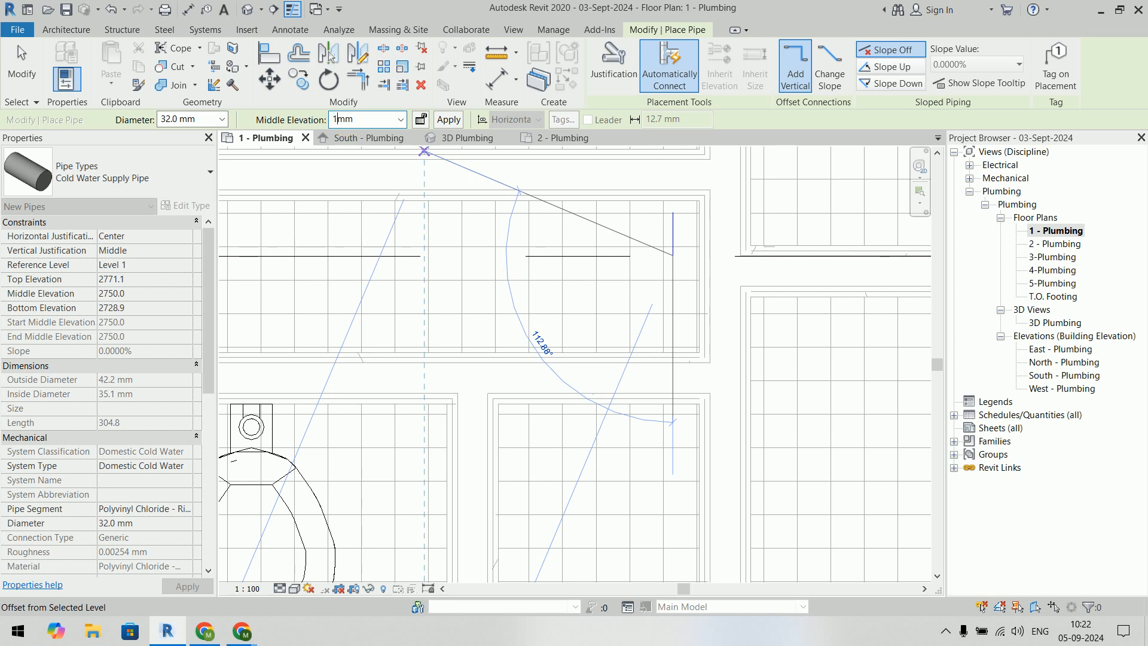
pyautogui.press('Return')
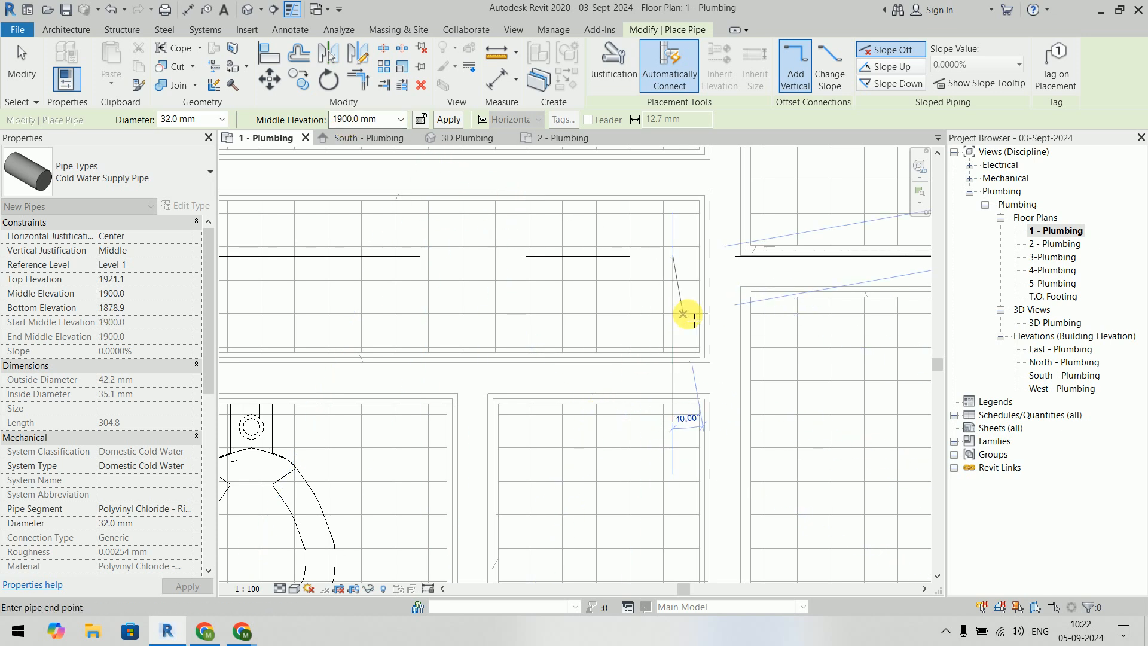
pyautogui.click(672, 336)
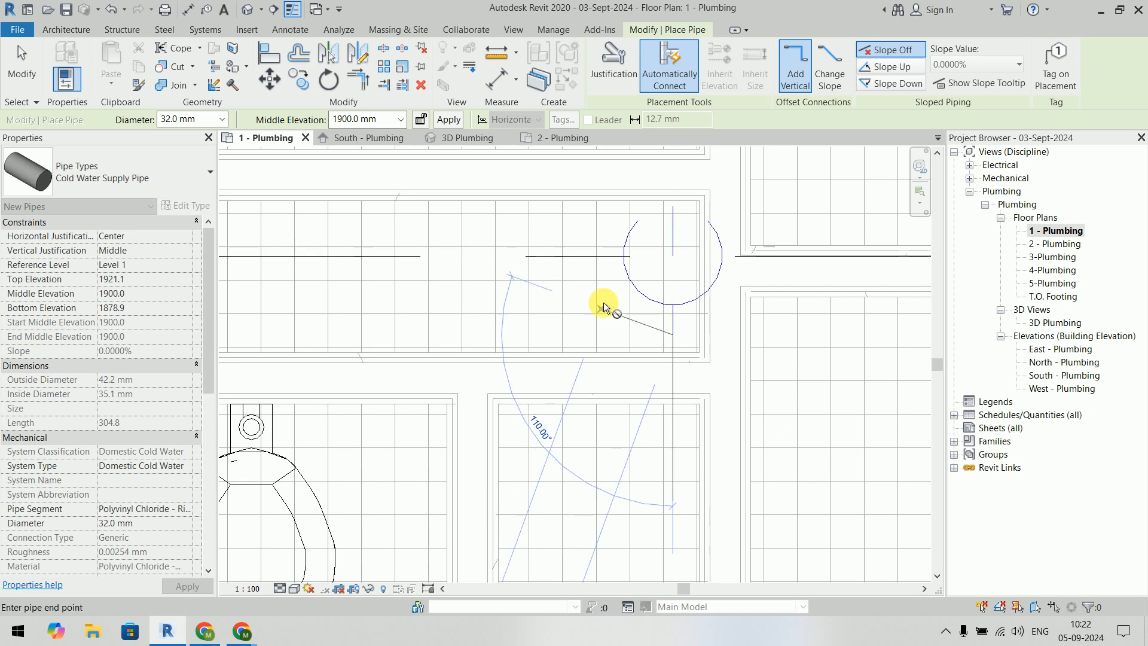
pyautogui.scroll(-3, 570, 333)
pyautogui.click(501, 330)
pyautogui.press('Escape')
pyautogui.press('Escape')
# Step: Set the Level 1 plumbing plan's detail level to Fine
pyautogui.click(279, 588)
pyautogui.click(291, 576)
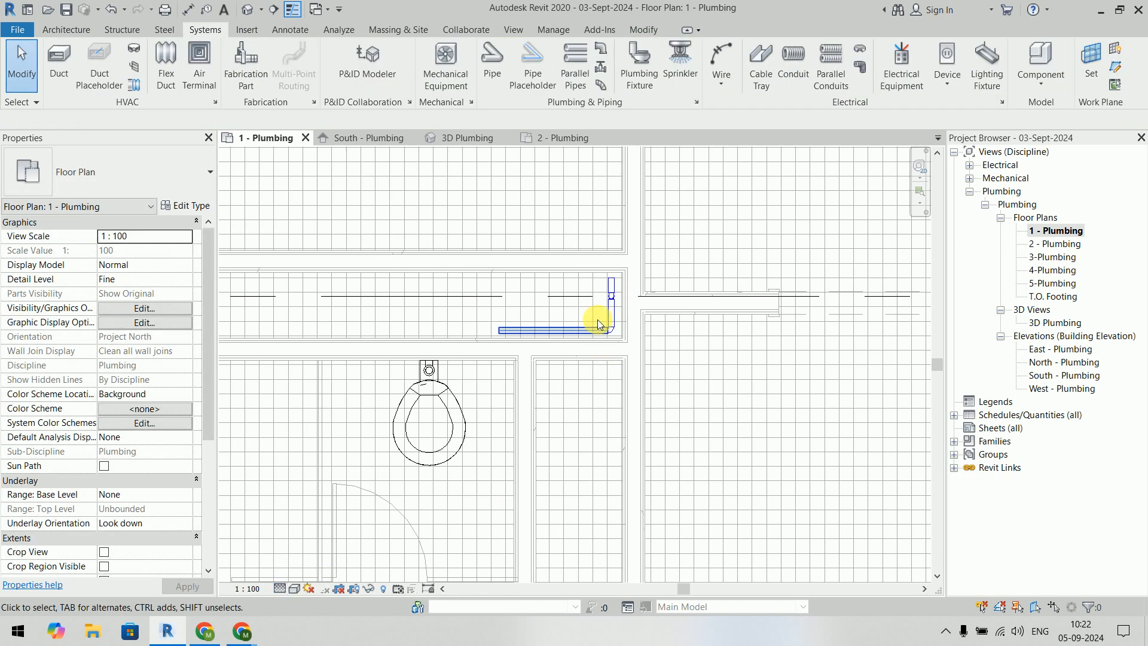
pyautogui.scroll(5, 597, 319)
pyautogui.scroll(-2, 596, 311)
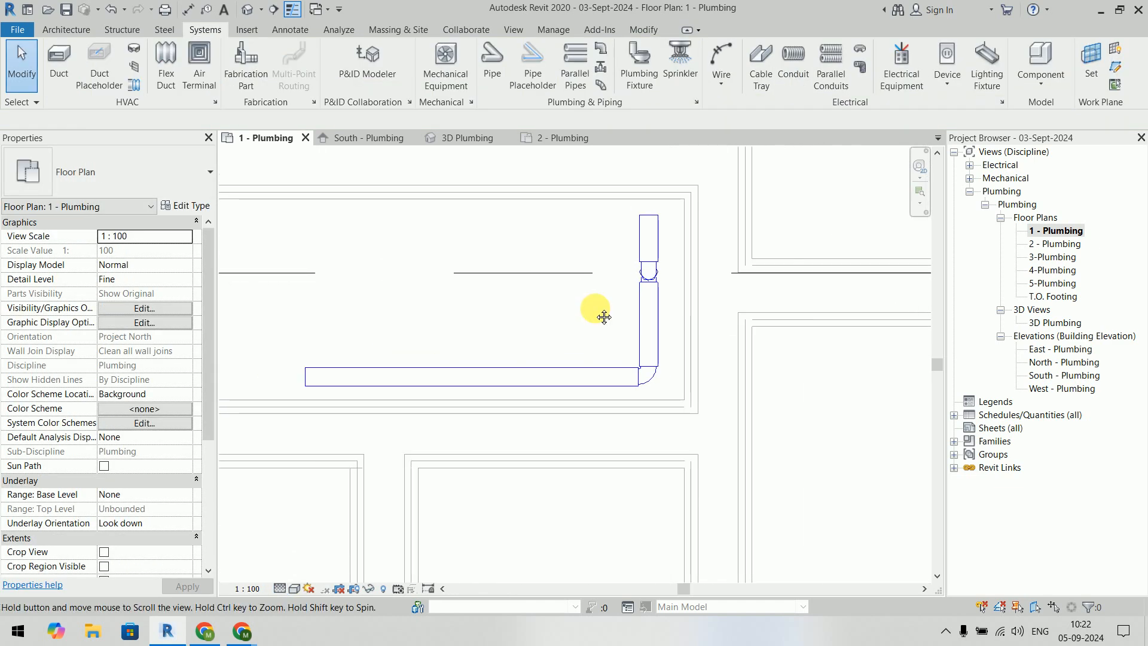
# Step: In the 3D Plumbing view, delete the short horizontal pipe and elbow at the top of the vertical riser
pyautogui.click(472, 138)
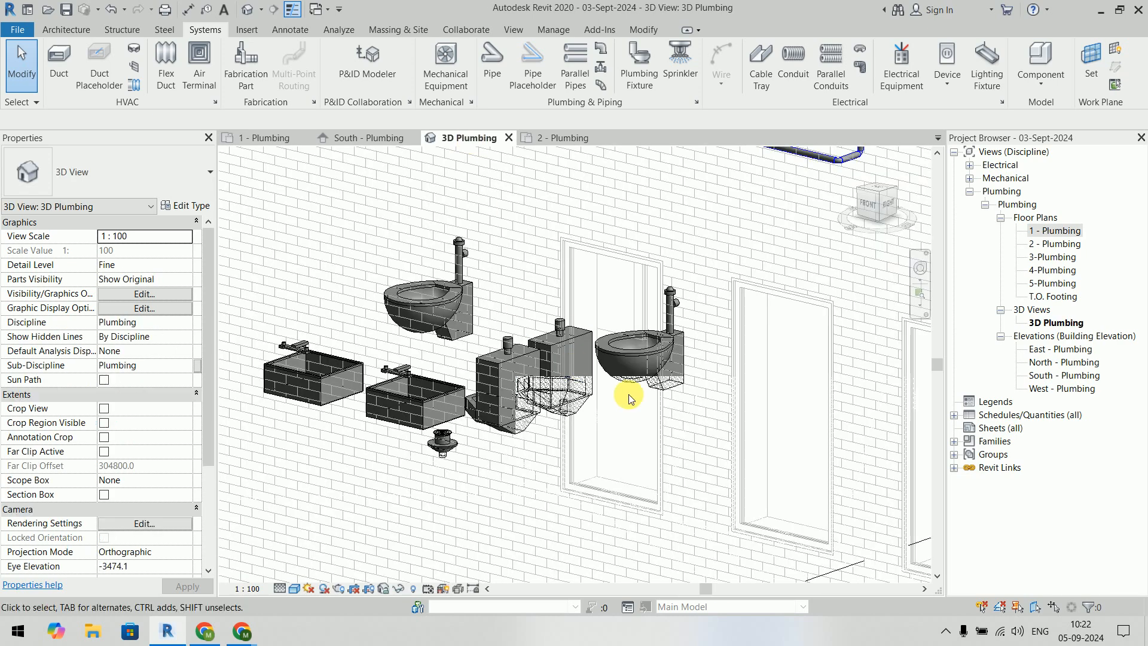
pyautogui.scroll(-3, 624, 393)
pyautogui.moveTo(661, 322); pyautogui.dragTo(625, 414, button='middle')
pyautogui.scroll(6, 687, 363)
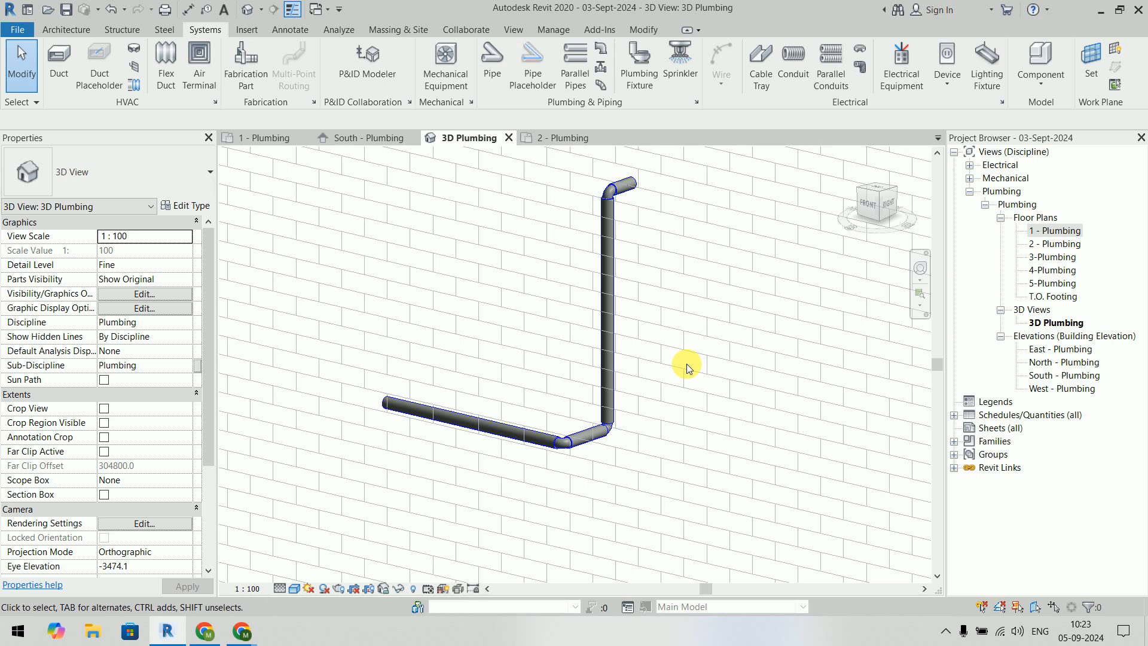
pyautogui.moveTo(656, 249); pyautogui.dragTo(650, 327, button='middle')
pyautogui.moveTo(550, 213); pyautogui.dragTo(662, 321)
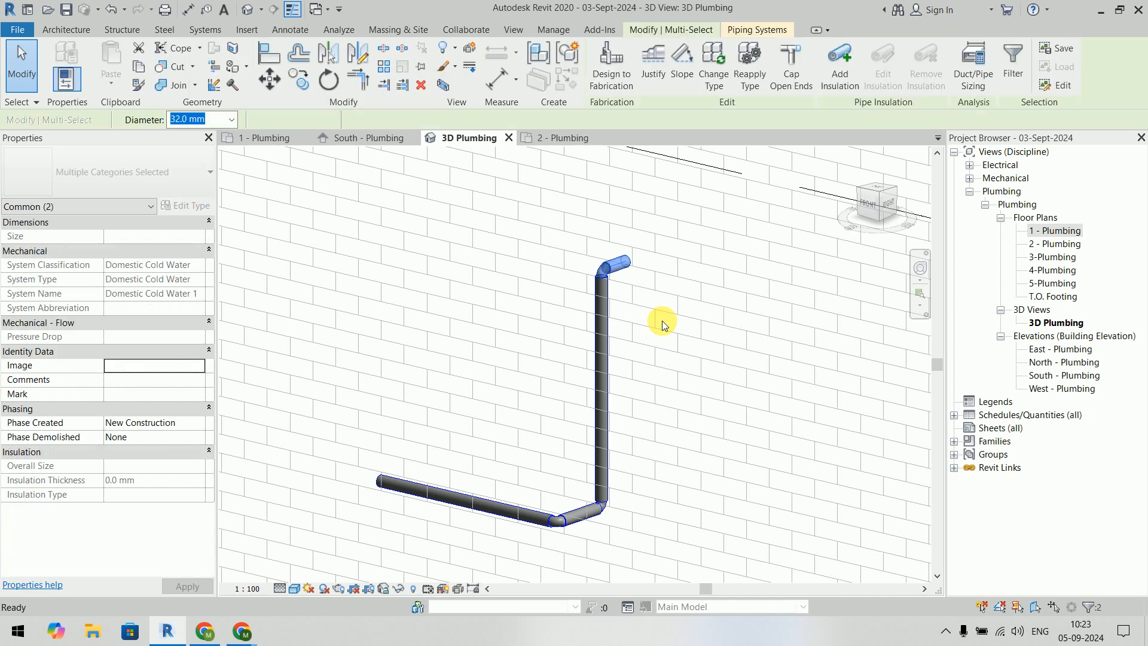
pyautogui.press('Delete')
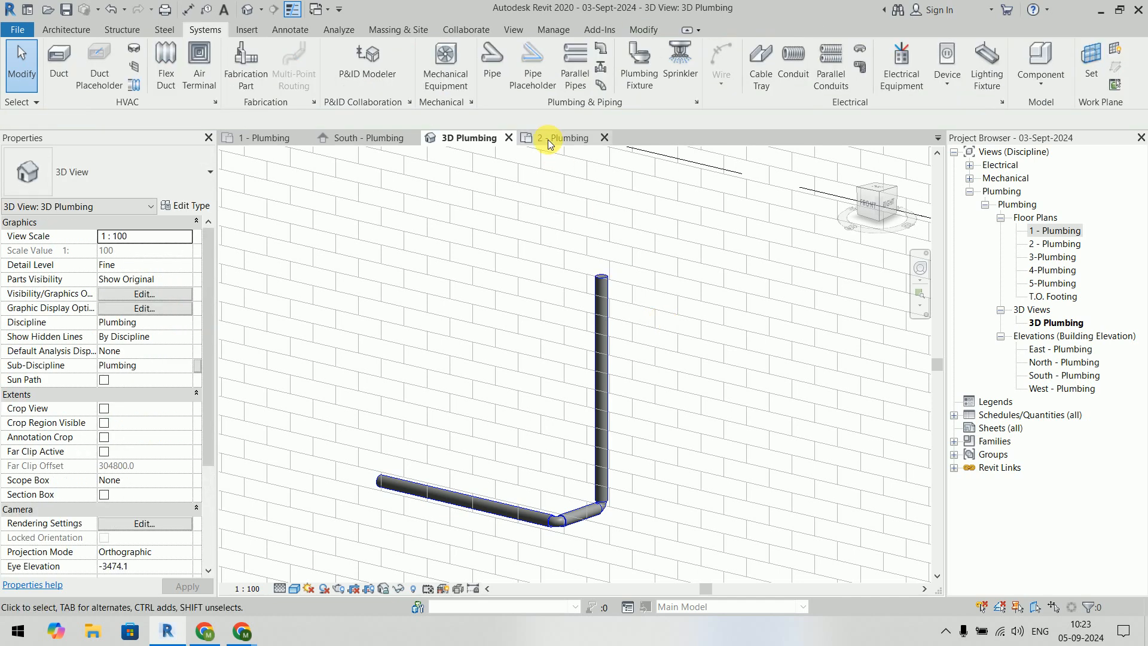
# Step: Set the South - Plumbing elevation's detail level to Fine
pyautogui.click(372, 137)
pyautogui.scroll(-6, 518, 307)
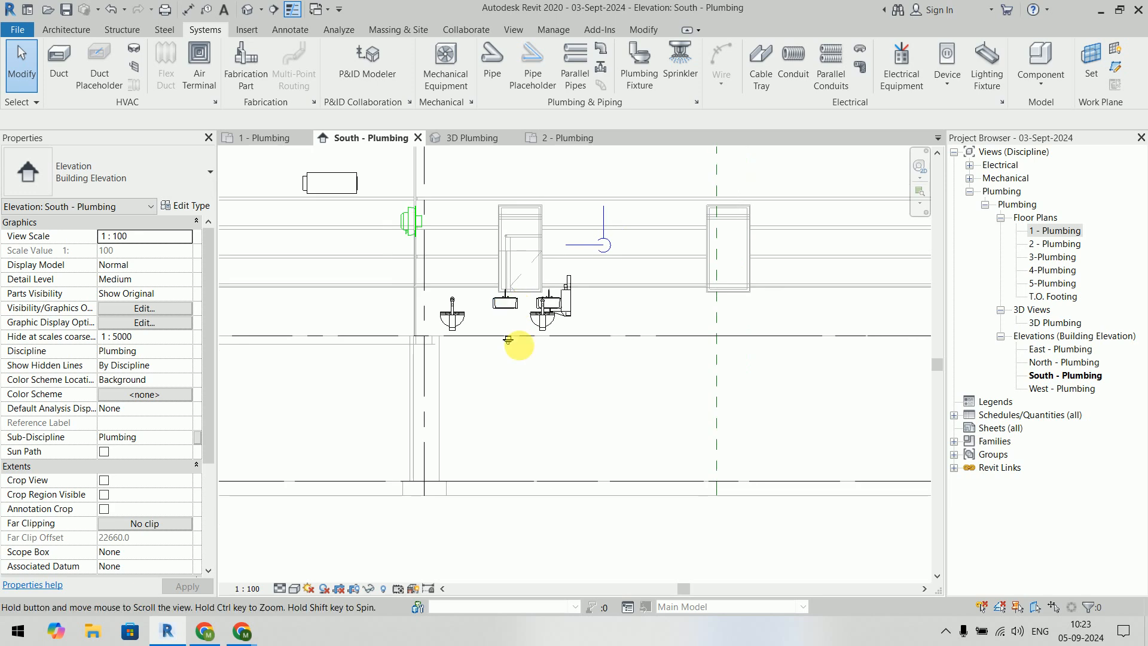
pyautogui.click(280, 588)
pyautogui.click(299, 573)
pyautogui.moveTo(627, 371); pyautogui.dragTo(604, 457, button='middle')
pyautogui.scroll(4, 593, 442)
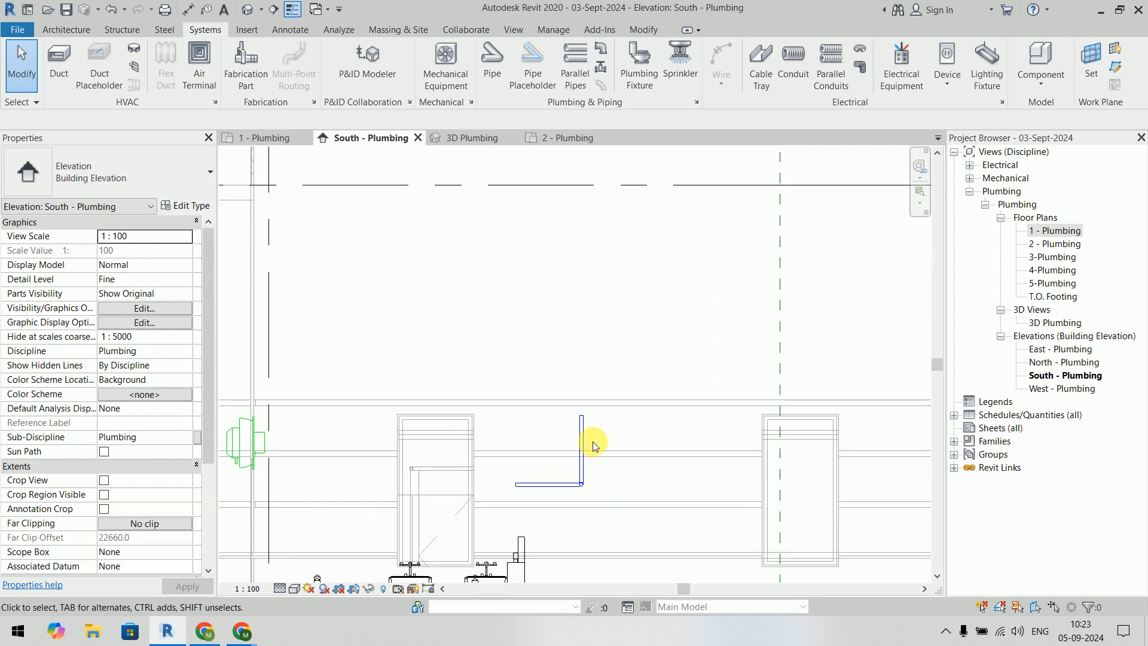
# Step: Extend the riser's upper end in the South elevation to above the roof, at an elevation of 25900 mm, and deselect it
pyautogui.click(605, 385)
pyautogui.scroll(-5, 605, 385)
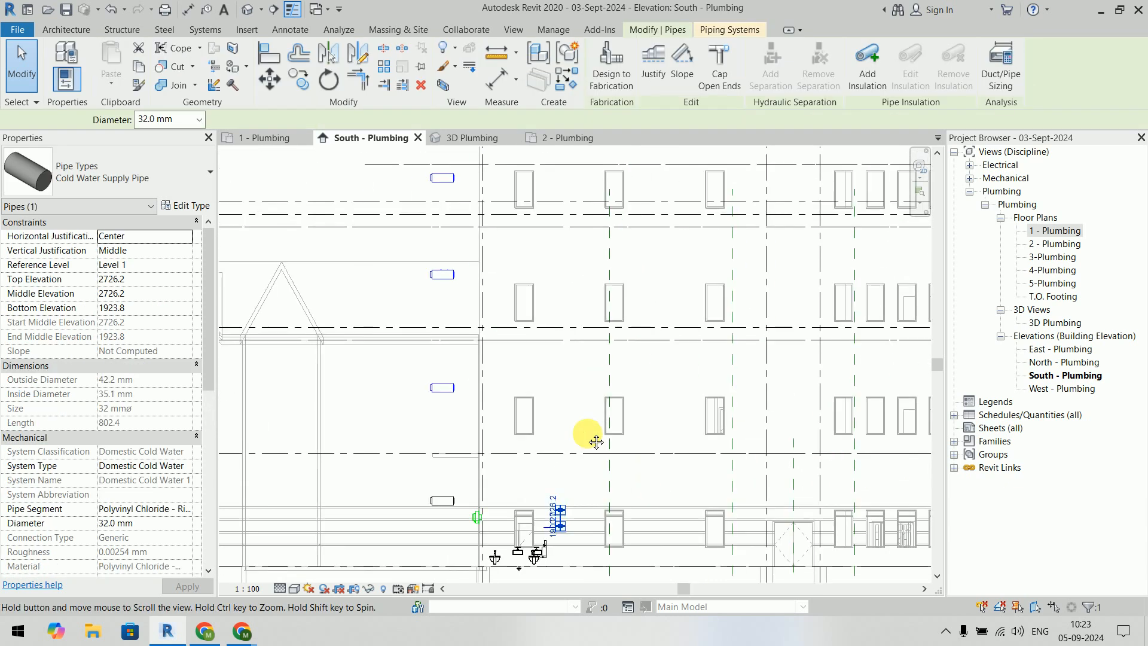
pyautogui.moveTo(559, 520); pyautogui.dragTo(568, 174)
pyautogui.moveTo(566, 253); pyautogui.dragTo(539, 423, button='middle')
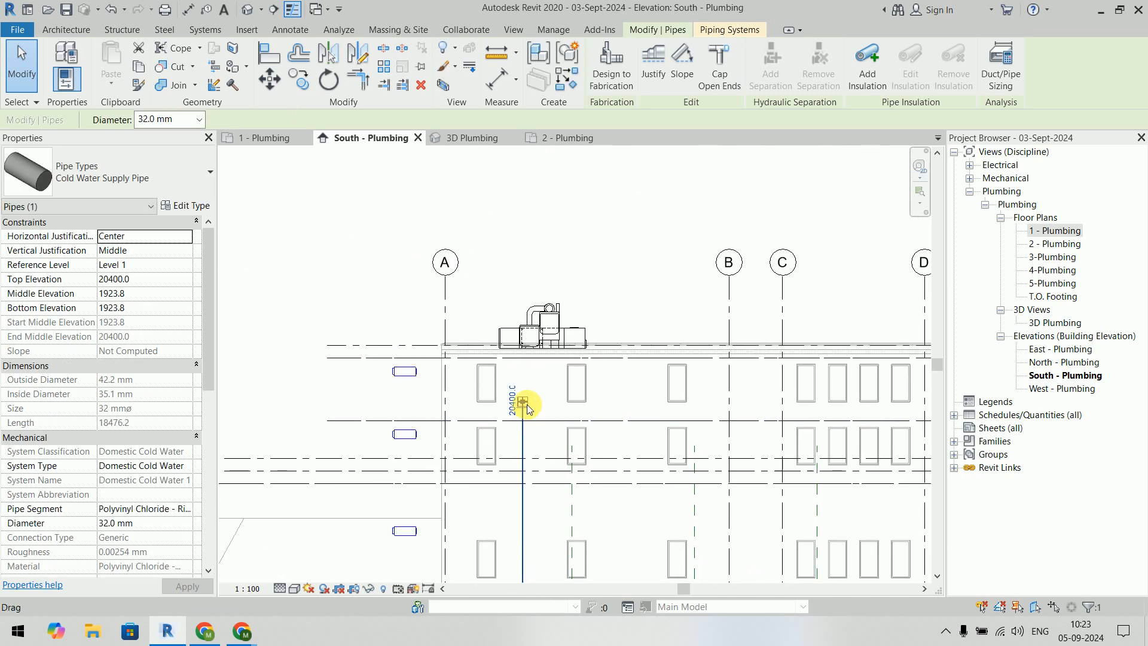
pyautogui.moveTo(523, 401); pyautogui.dragTo(525, 293)
pyautogui.click(569, 267)
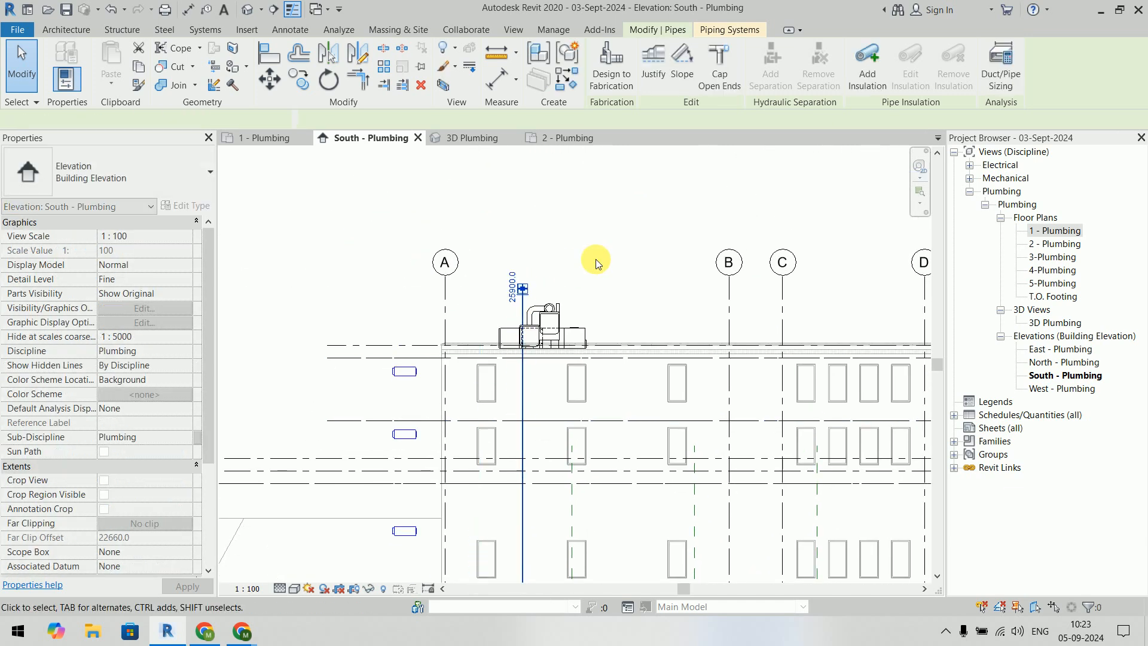
pyautogui.click(600, 300)
# Step: Check the extended riser in the 3D Plumbing view, then return to the Level 1 plumbing plan and close the 2 - Plumbing view
pyautogui.click(486, 135)
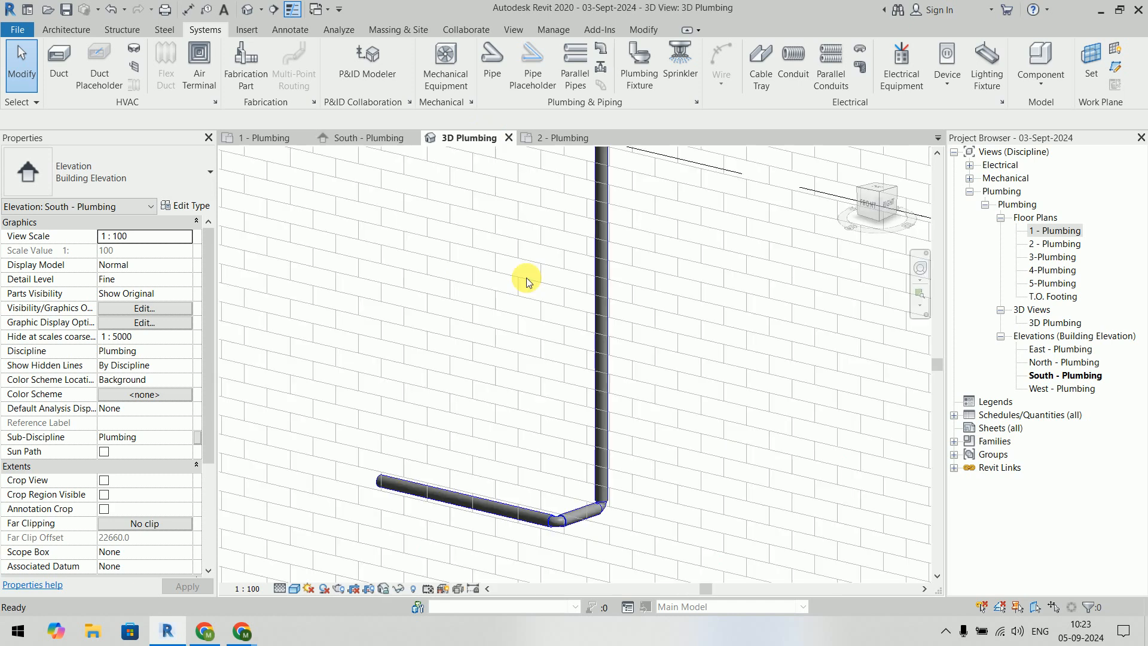
pyautogui.click(362, 137)
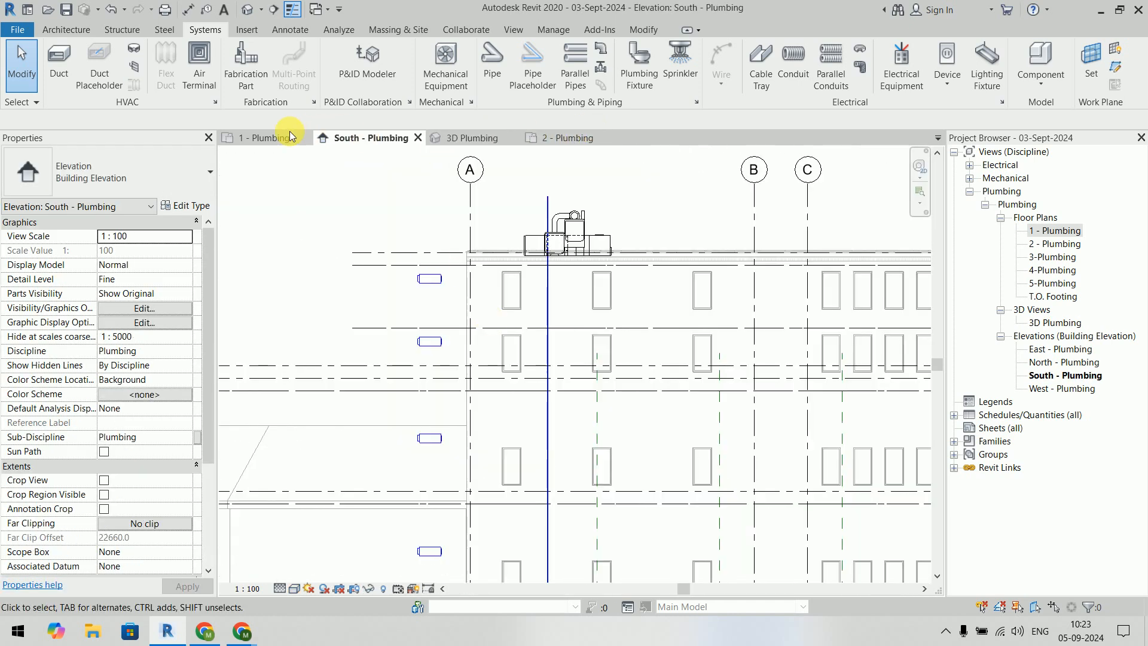
pyautogui.click(263, 138)
pyautogui.click(602, 138)
# Step: Convert the elbow below the riser into a tee with its open end facing south
pyautogui.scroll(-2, 636, 379)
pyautogui.moveTo(644, 466); pyautogui.dragTo(668, 341, button='middle')
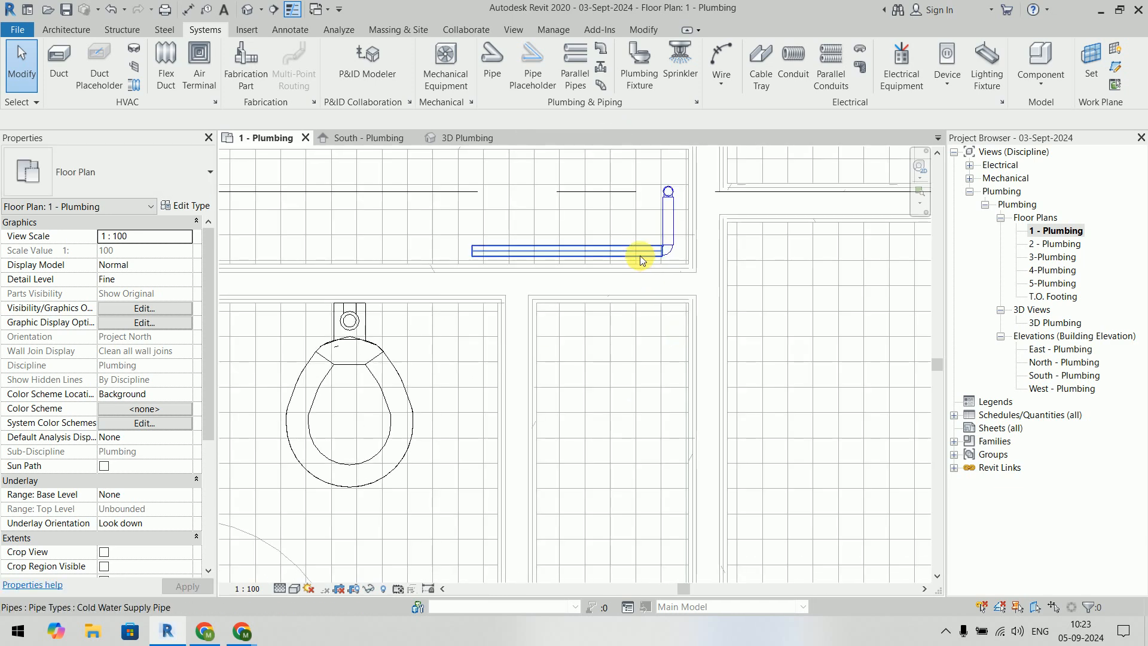
pyautogui.click(677, 254)
pyautogui.scroll(4, 677, 254)
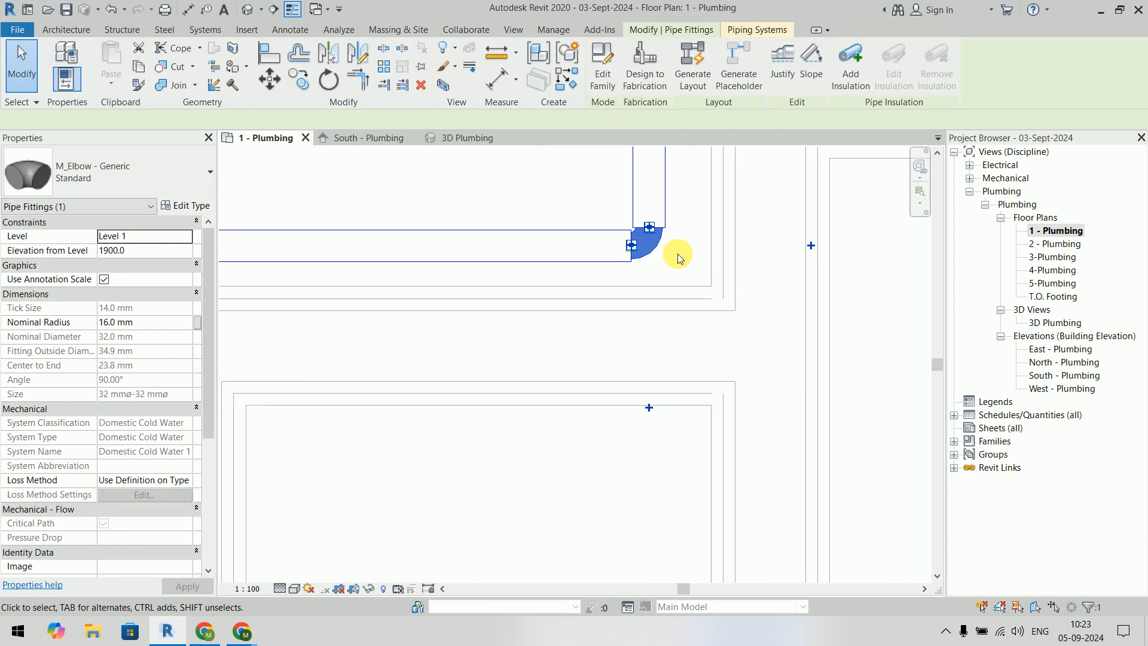
pyautogui.click(635, 489)
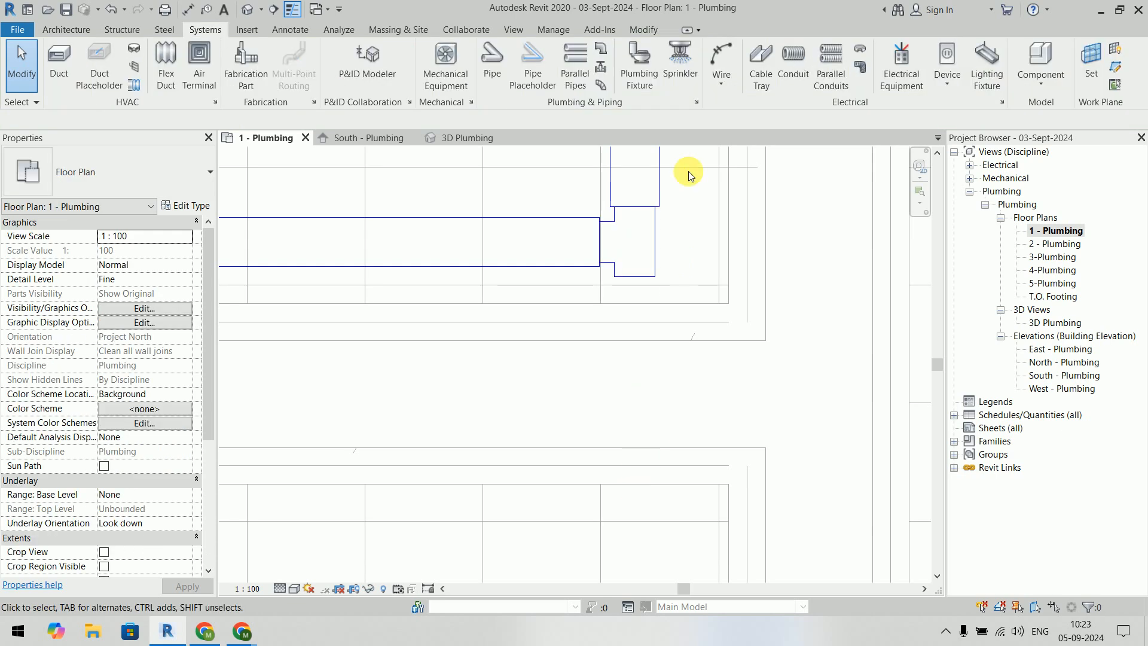
# Step: Draw a 32 mm pipe at 1900 mm elevation from the tee's open end south through the shaft to the wall behind the lavatories
pyautogui.click(667, 250)
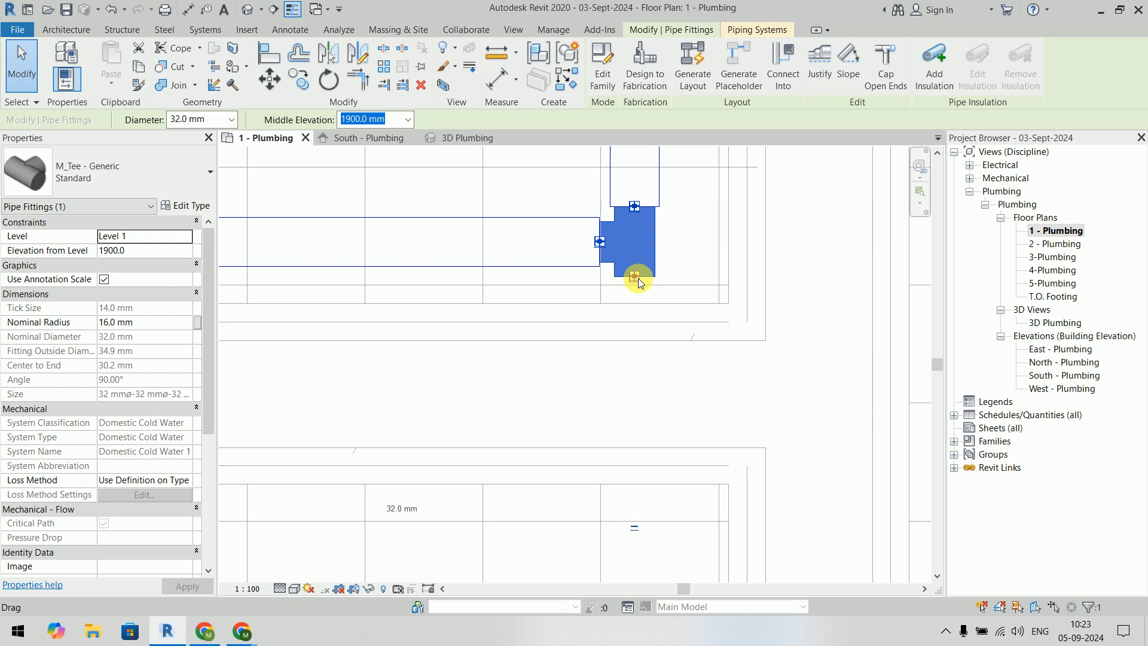
pyautogui.rightClick(638, 278)
pyautogui.click(661, 327)
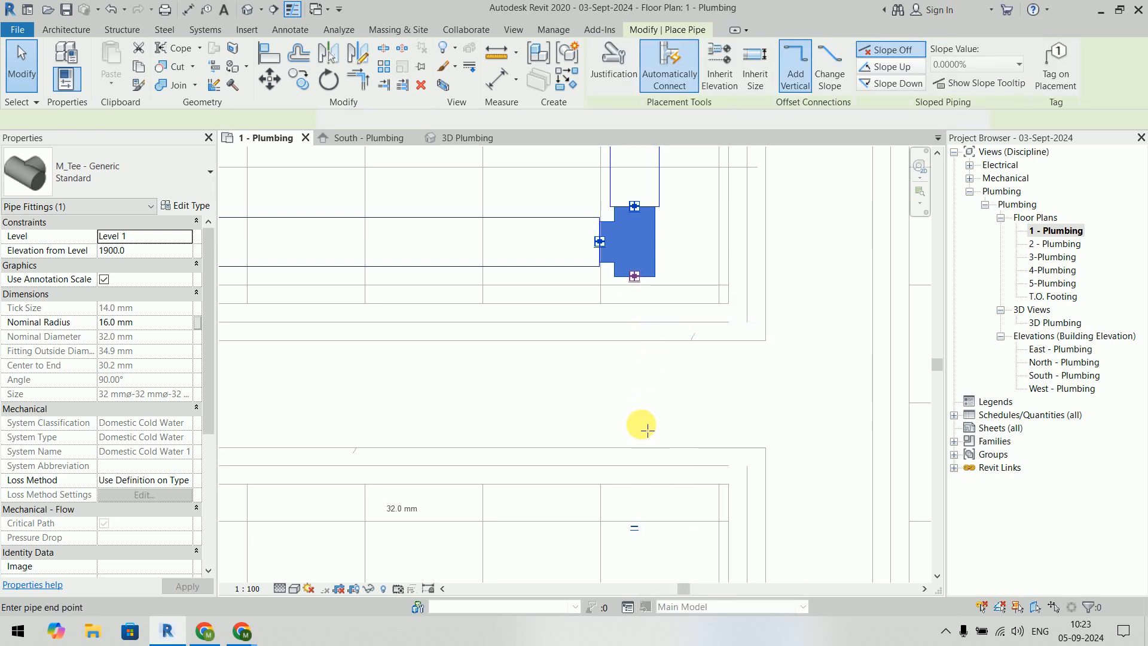
pyautogui.scroll(-3, 637, 497)
pyautogui.moveTo(640, 560); pyautogui.dragTo(662, 213, button='middle')
pyautogui.scroll(-4, 662, 213)
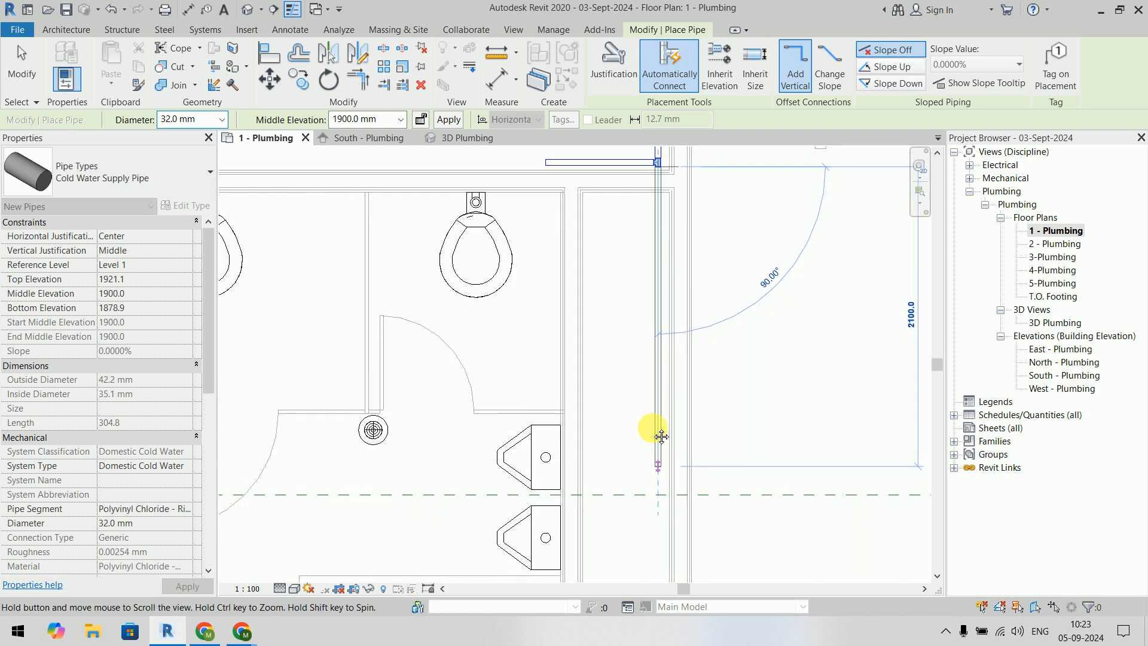
pyautogui.moveTo(661, 436); pyautogui.dragTo(679, 230, button='middle')
pyautogui.scroll(2, 679, 423)
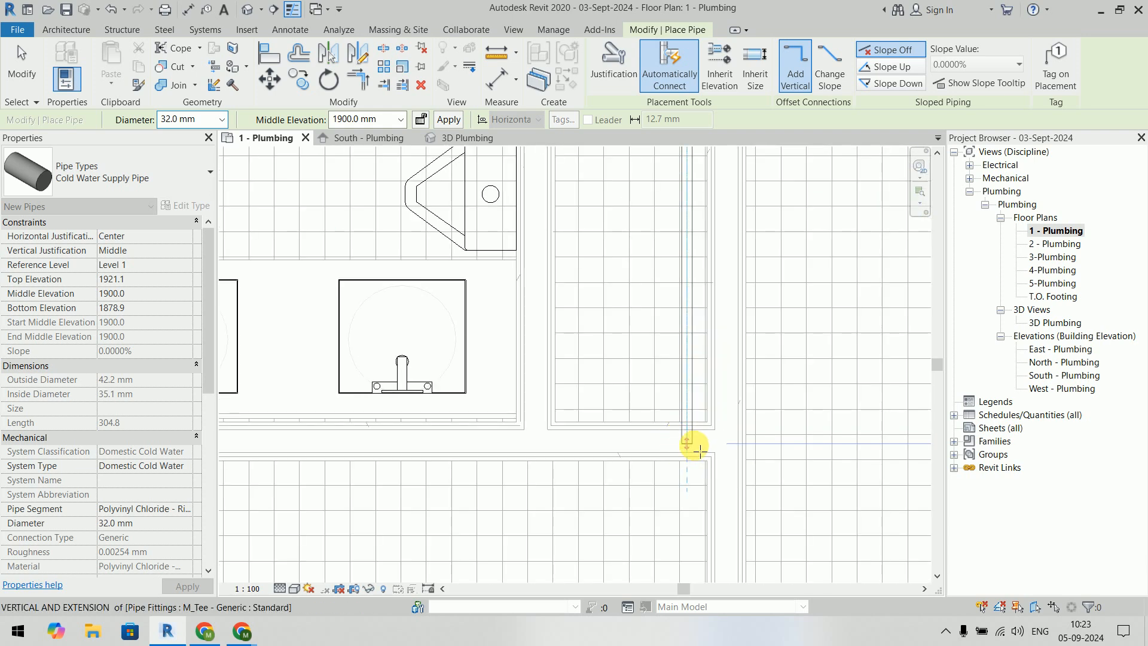
# Step: Continue the pipe west inside the wall to just past both lavatories and end the Pipe command
pyautogui.moveTo(458, 452); pyautogui.dragTo(686, 443, button='middle')
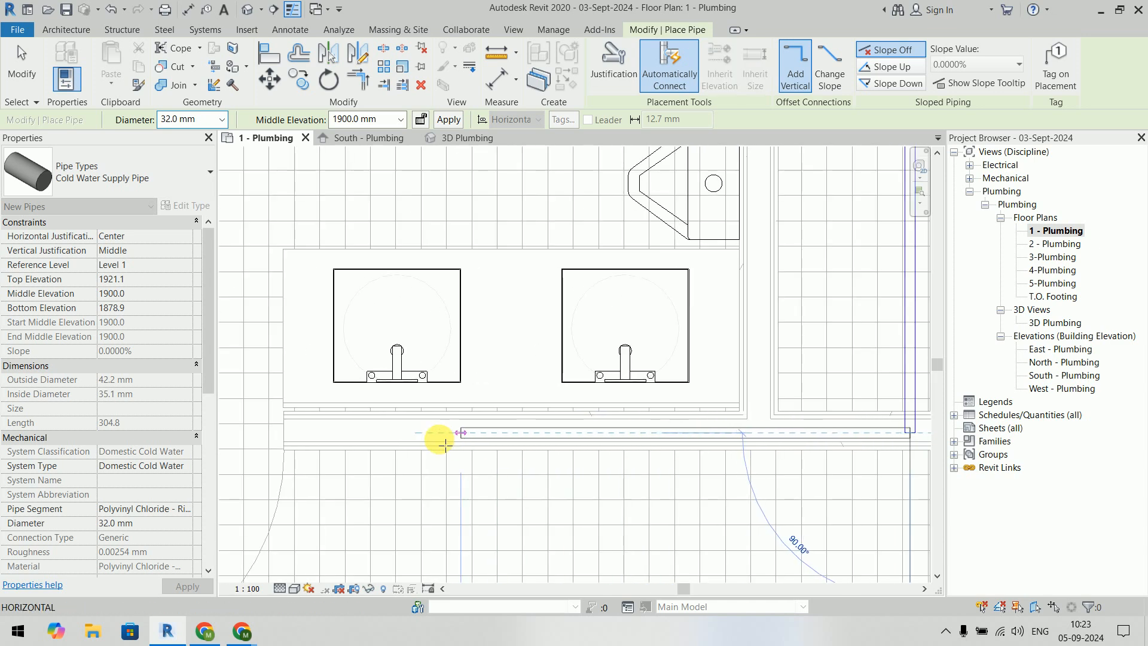
pyautogui.click(317, 447)
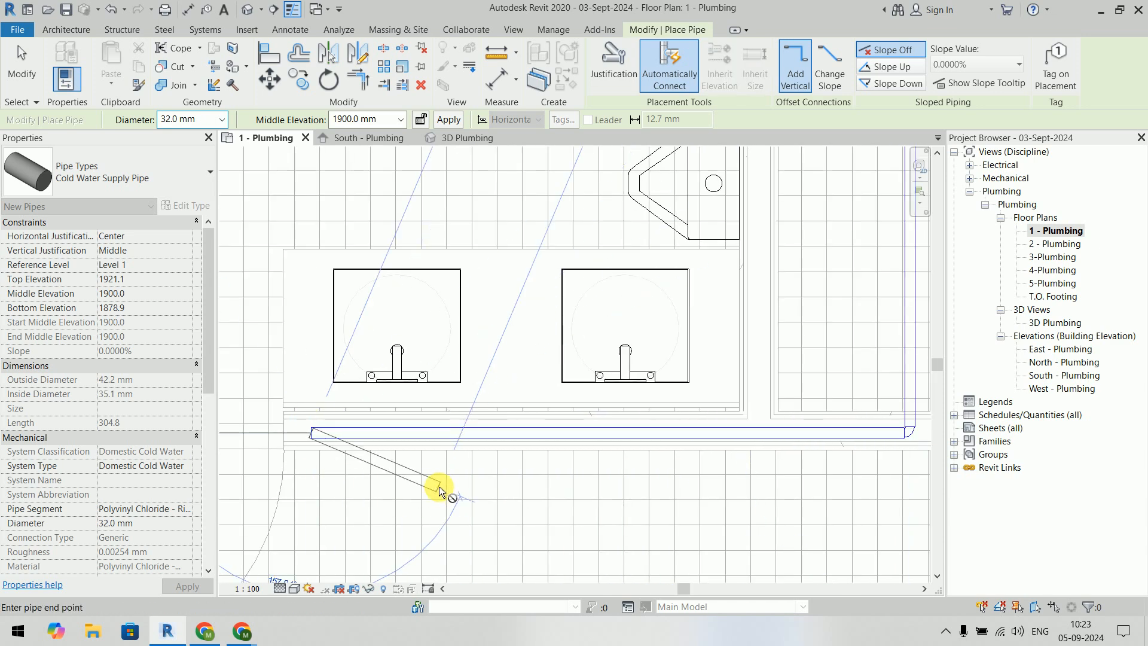
pyautogui.press('Escape')
pyautogui.press('Escape')
# Step: Move the riser, tee and long north-south pipe run west until the run is close behind the urinal wall
pyautogui.moveTo(577, 415); pyautogui.dragTo(661, 466, button='middle')
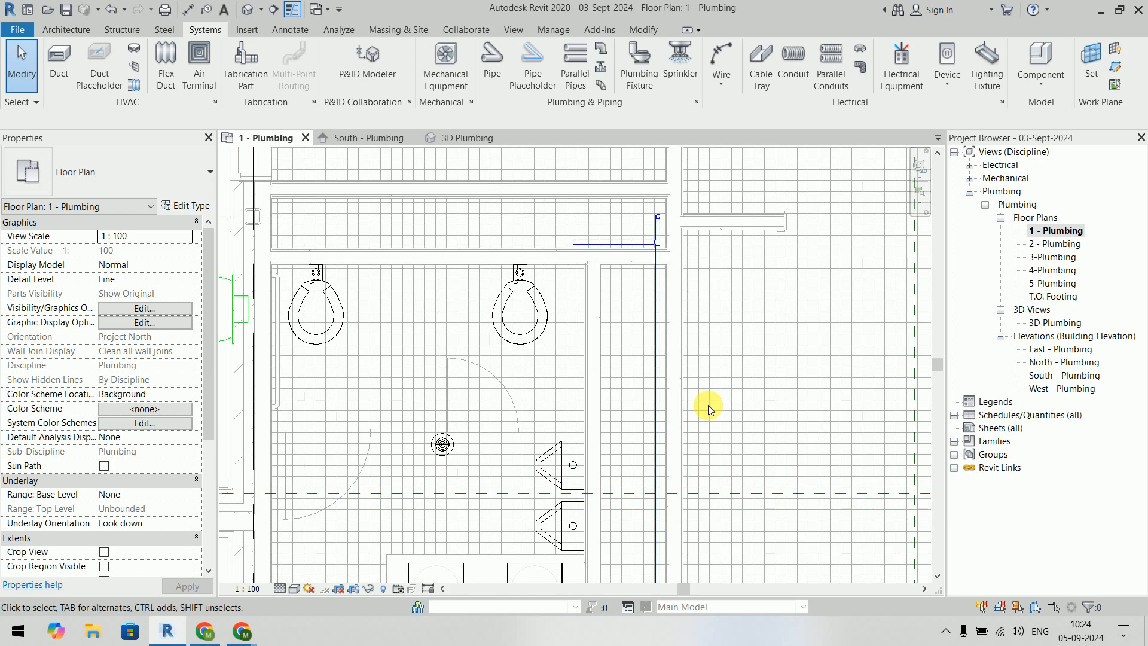
pyautogui.scroll(-2, 707, 374)
pyautogui.moveTo(699, 354); pyautogui.dragTo(692, 317, button='middle')
pyautogui.scroll(1, 683, 246)
pyautogui.moveTo(629, 168); pyautogui.dragTo(708, 561)
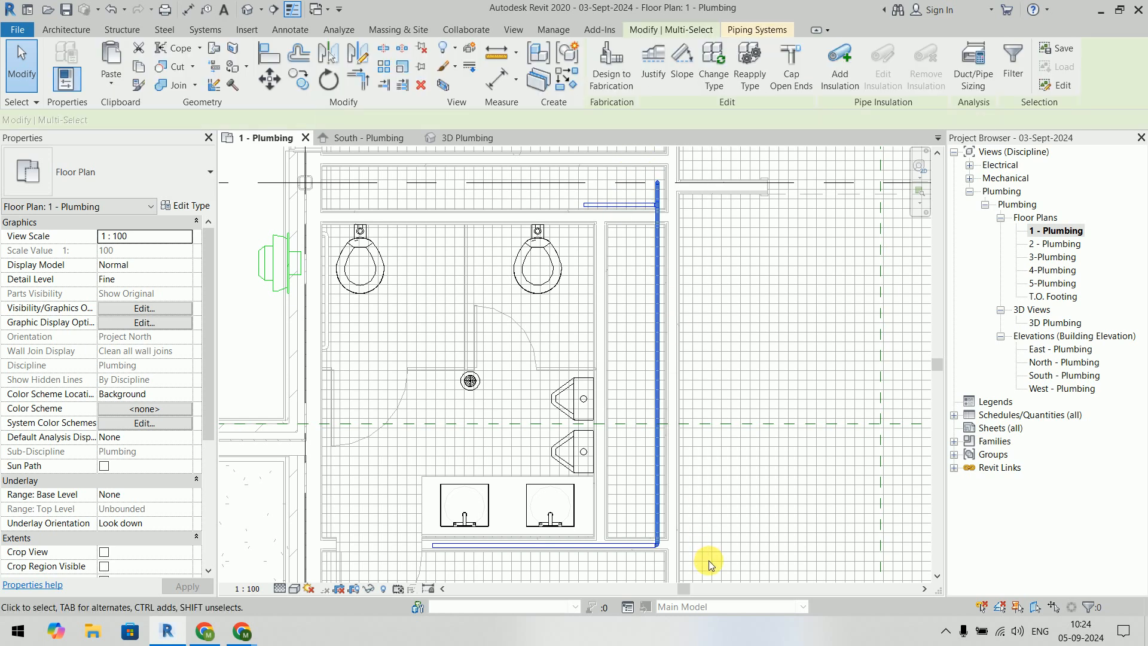
pyautogui.press('Left')
pyautogui.press('Left')
pyautogui.press('Left')
pyautogui.press('Left')
pyautogui.press('Left')
pyautogui.press('Left')
pyautogui.press('Left')
pyautogui.press('Left')
pyautogui.press('Left')
pyautogui.press('Left')
pyautogui.press('Left')
pyautogui.press('Left')
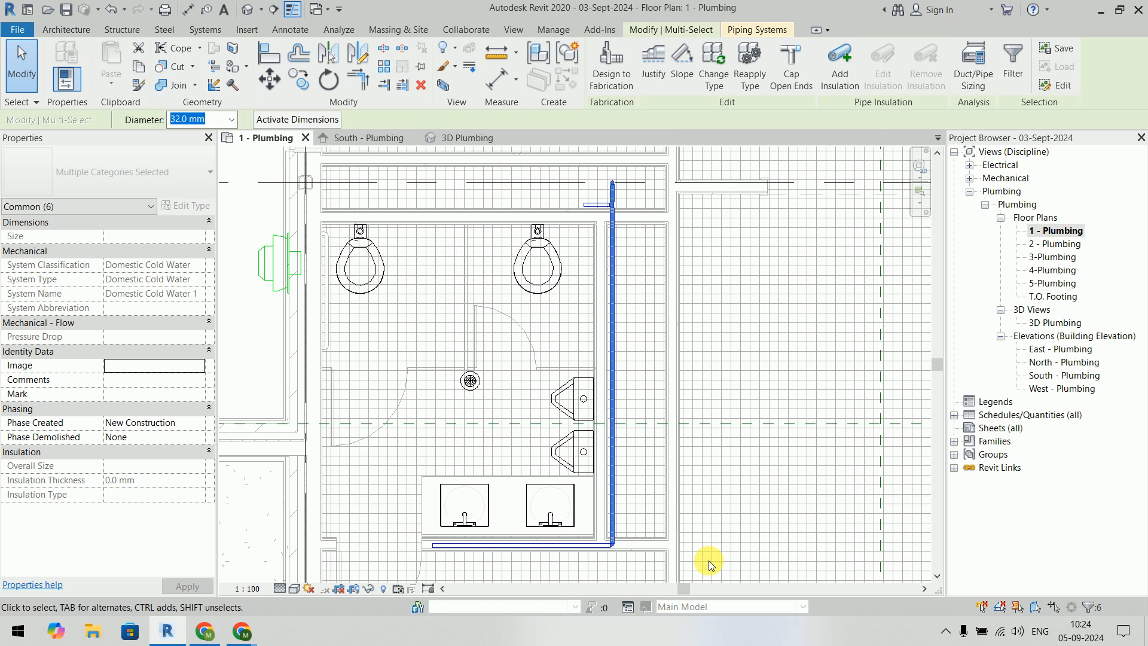
pyautogui.press('Escape')
# Step: Extend the short branch pipe west behind both water closets, ending about 2900 mm from the north-south run
pyautogui.scroll(3, 602, 216)
pyautogui.moveTo(603, 216); pyautogui.dragTo(727, 307, button='middle')
pyautogui.click(687, 264)
pyautogui.scroll(-2, 686, 287)
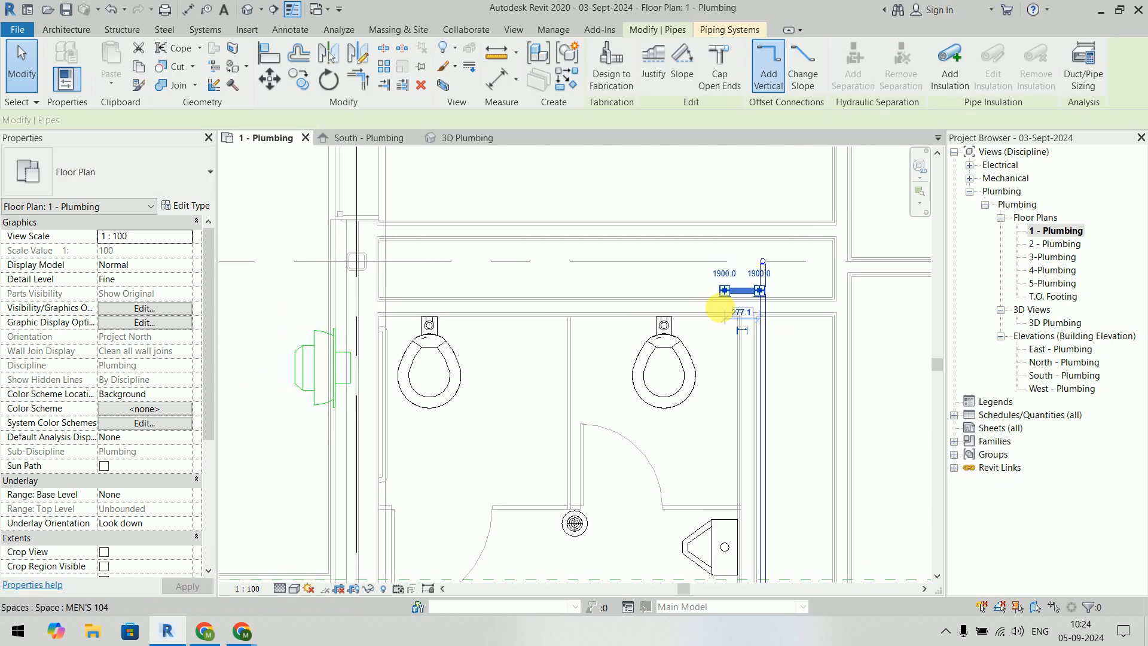
pyautogui.moveTo(725, 291); pyautogui.dragTo(649, 302)
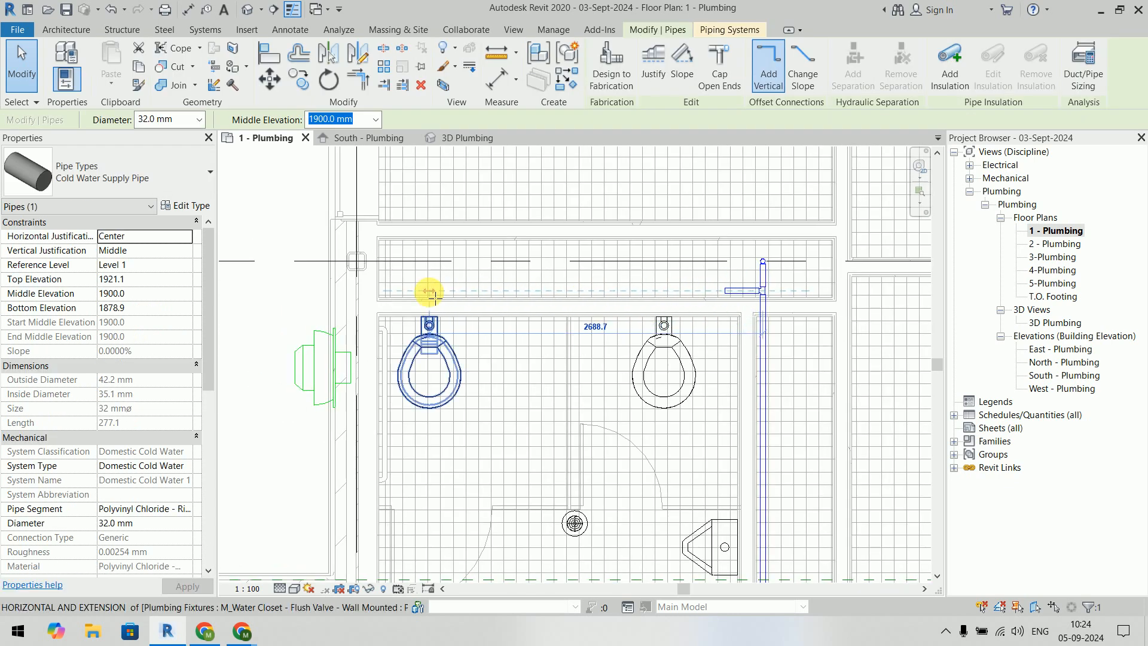
pyautogui.moveTo(436, 294); pyautogui.dragTo(422, 296)
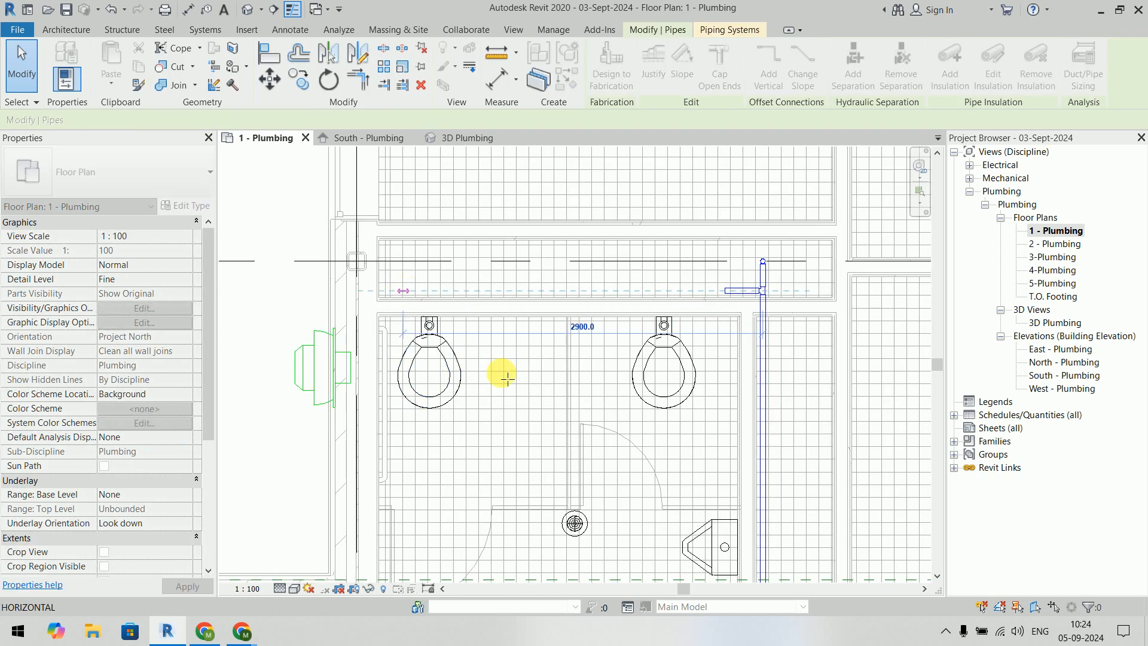
pyautogui.press('Escape')
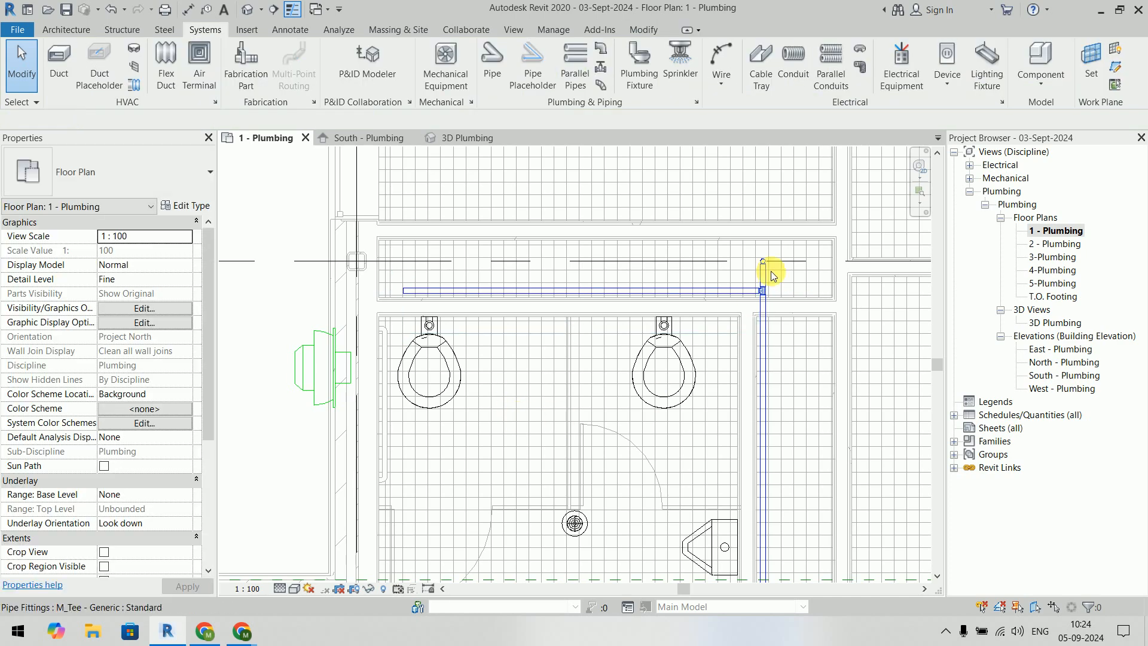
# Step: Cap the open west end of the pipe running in the wall behind the lavatories
pyautogui.scroll(1, 758, 283)
pyautogui.scroll(2, 759, 281)
pyautogui.scroll(-5, 787, 307)
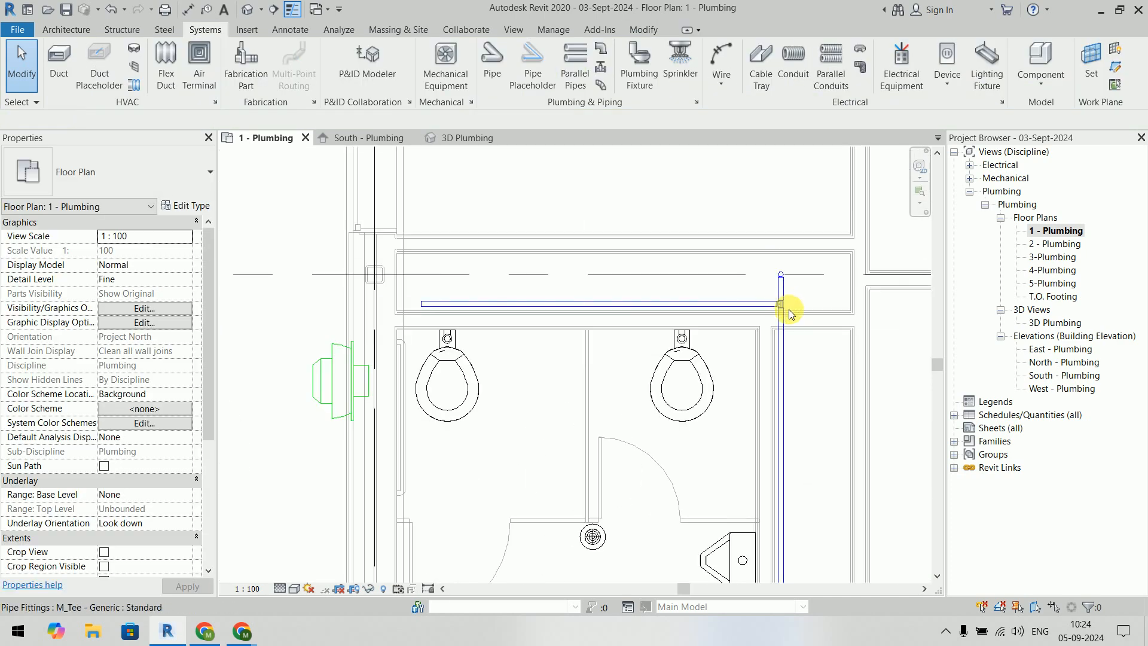
pyautogui.moveTo(603, 408); pyautogui.dragTo(558, 317, button='middle')
pyautogui.scroll(2, 747, 449)
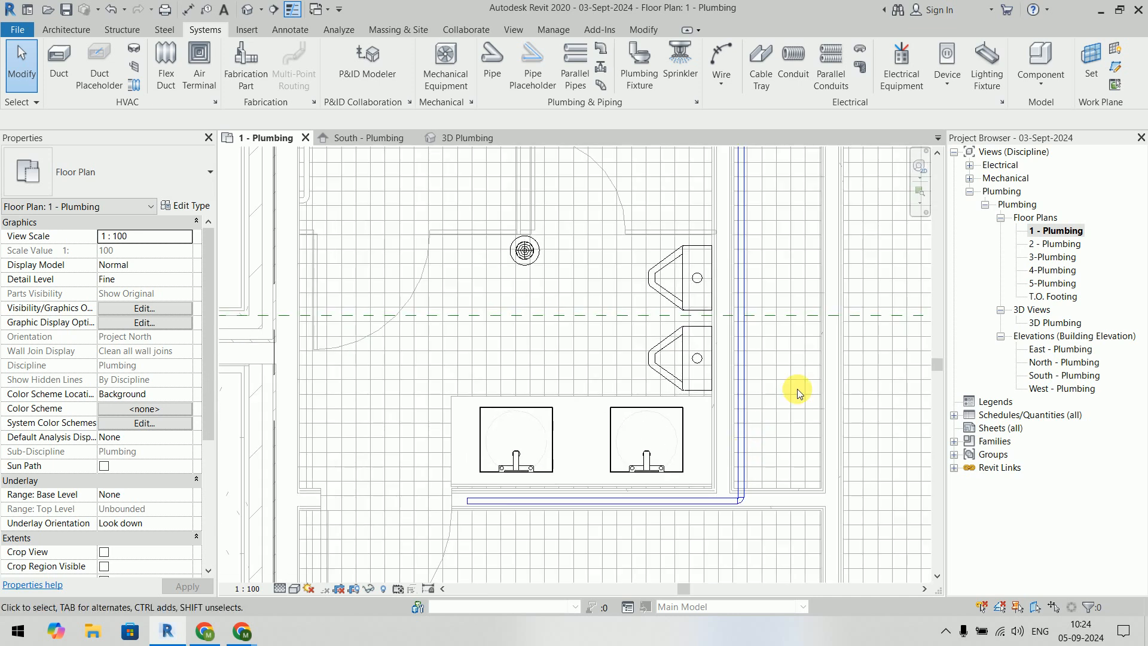
pyautogui.scroll(3, 460, 522)
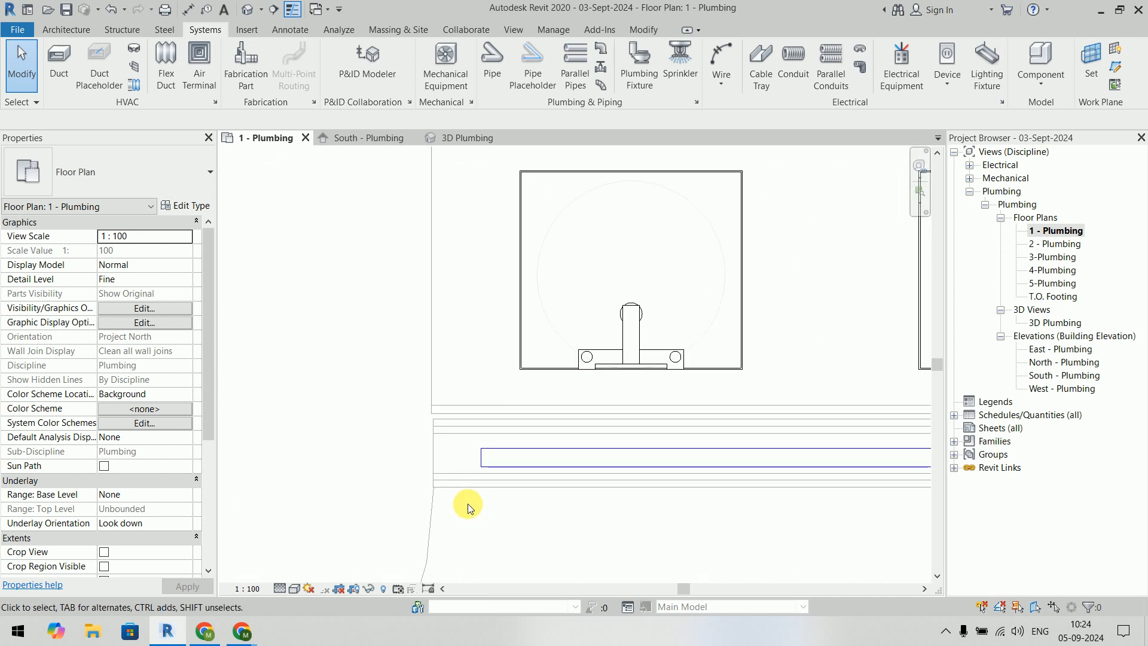
pyautogui.click(476, 462)
pyautogui.scroll(2, 476, 461)
pyautogui.rightClick(489, 455)
pyautogui.click(463, 276)
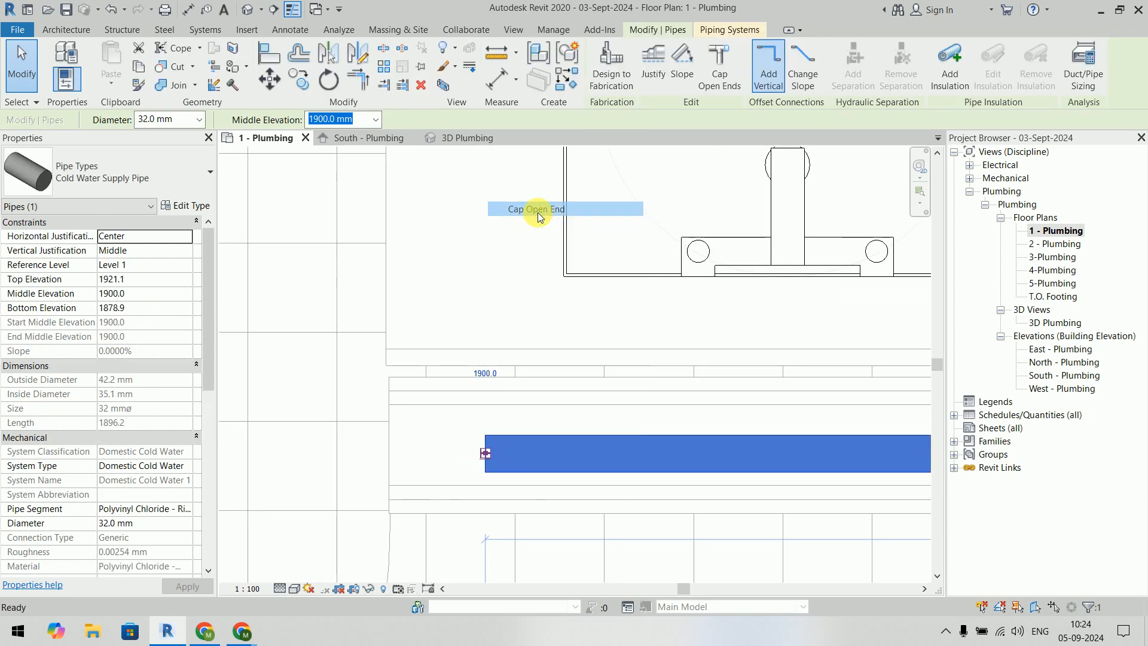
pyautogui.click(463, 276)
pyautogui.scroll(-4, 461, 277)
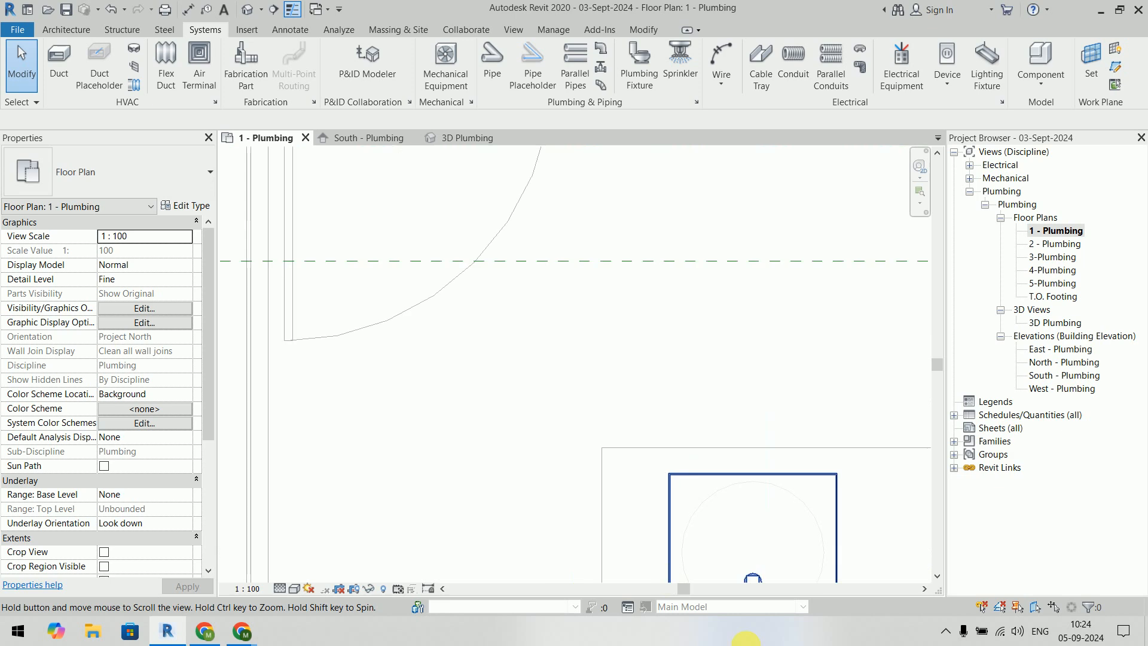
pyautogui.moveTo(420, 224); pyautogui.dragTo(466, 605, button='middle')
pyautogui.moveTo(459, 304); pyautogui.dragTo(471, 584, button='middle')
pyautogui.scroll(-3, 480, 404)
pyautogui.scroll(3, 469, 359)
pyautogui.scroll(2, 469, 357)
pyautogui.click(485, 321)
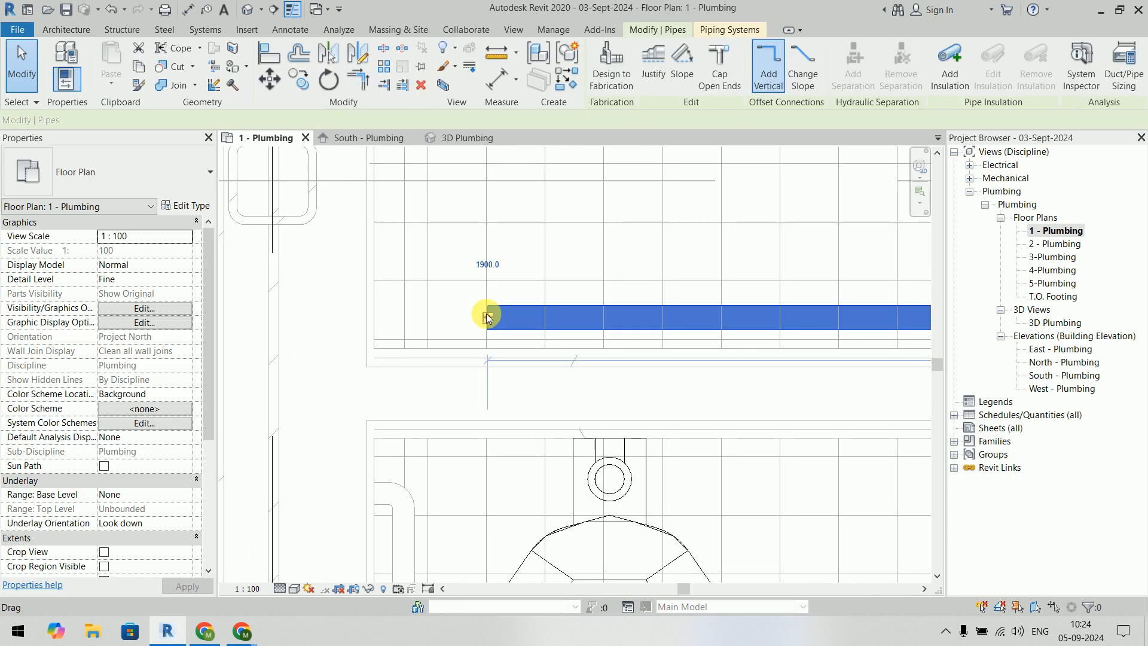
pyautogui.rightClick(485, 318)
pyautogui.click(514, 328)
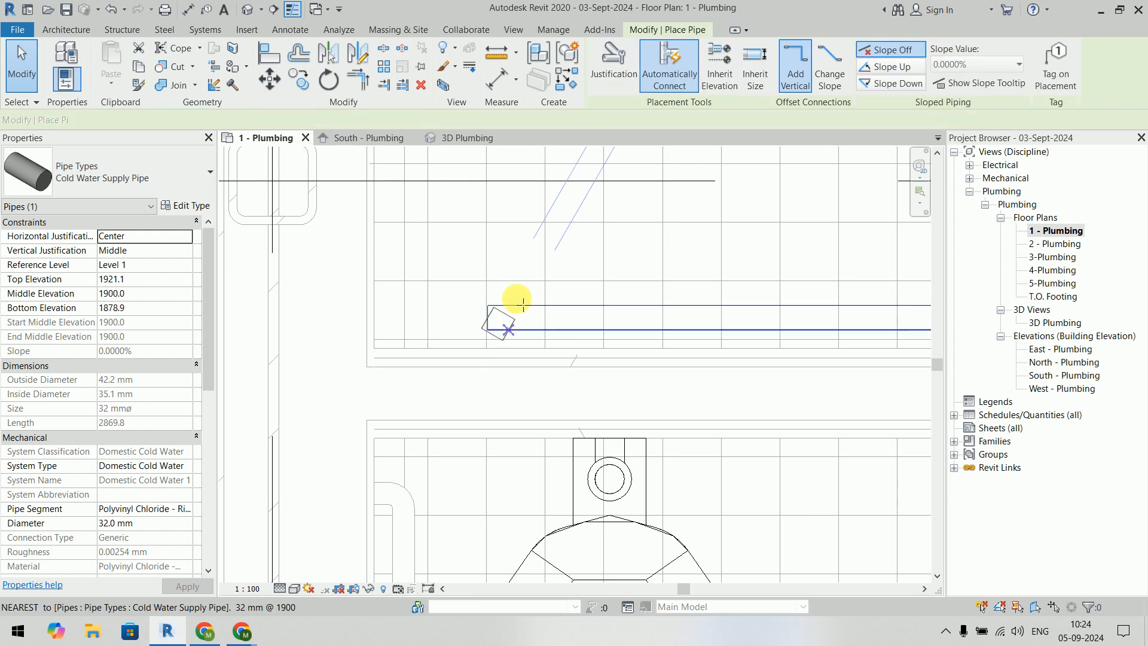
pyautogui.press('Escape')
pyautogui.press('Escape')
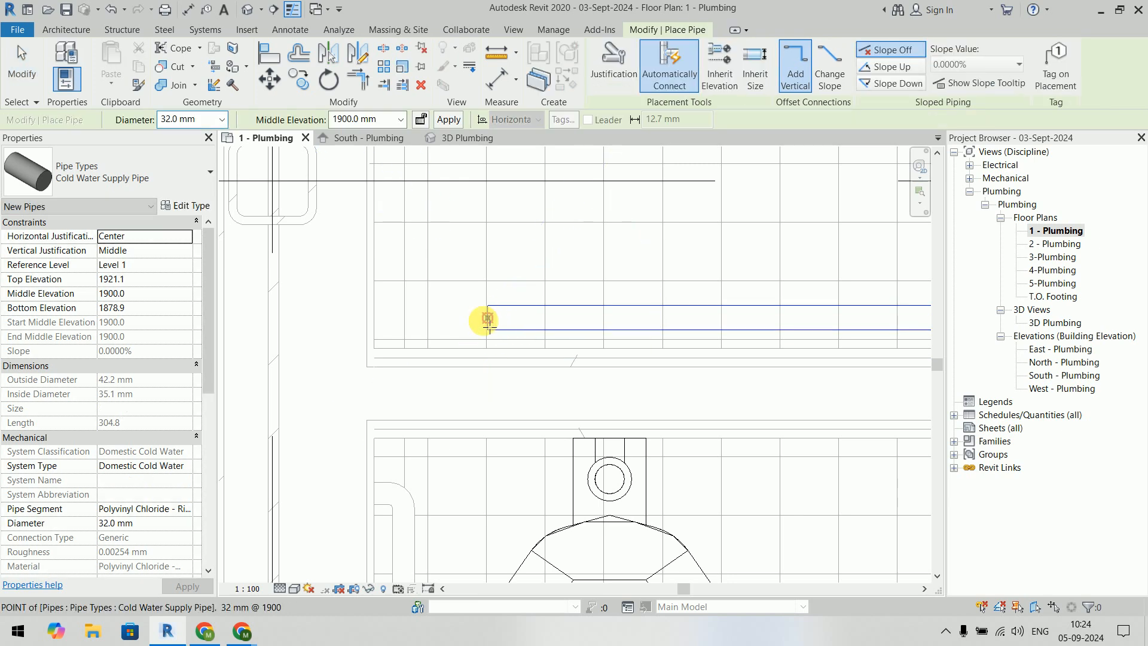
pyautogui.press('Escape')
# Step: Cap the open west end of the branch pipe behind the water closets
pyautogui.click(490, 326)
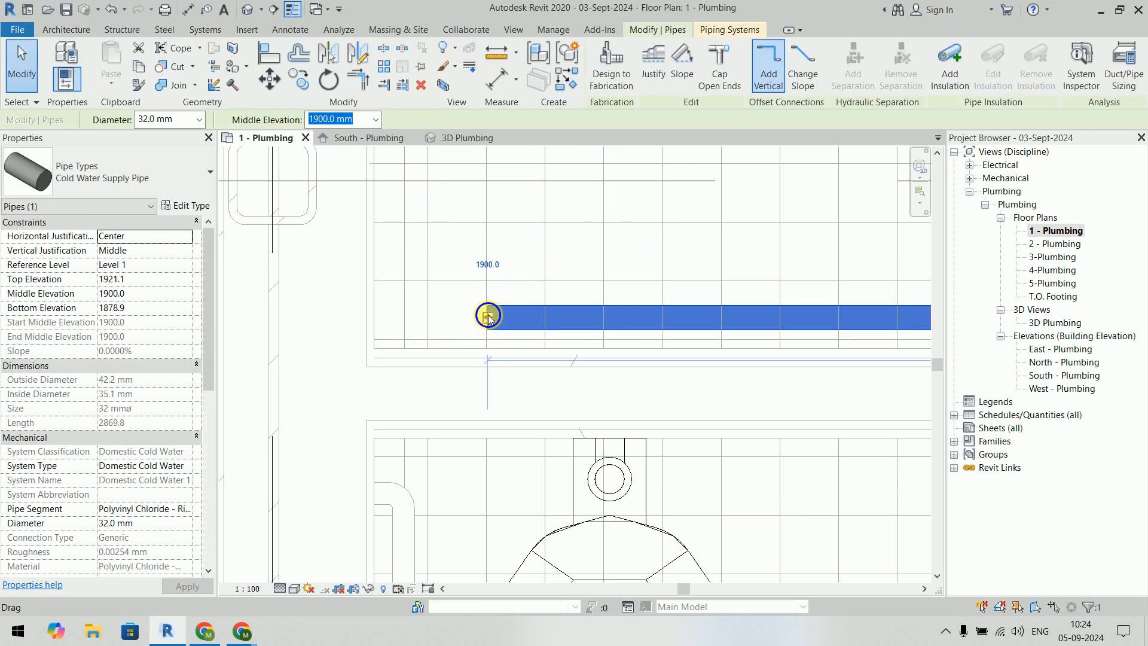
pyautogui.rightClick(489, 323)
pyautogui.click(531, 371)
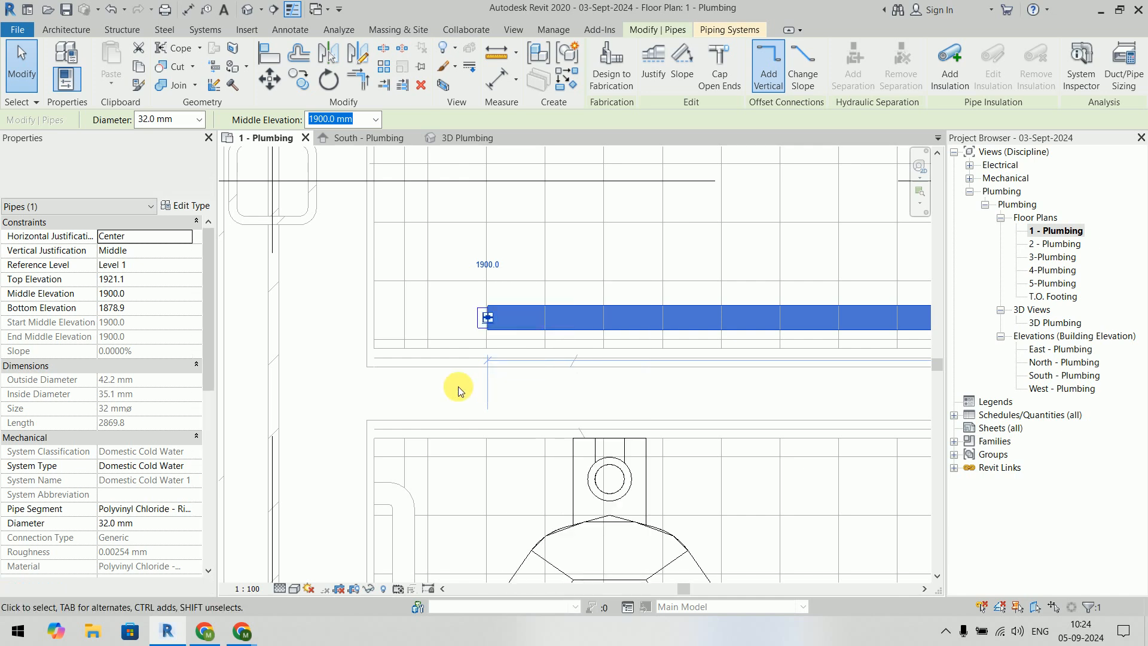
# Step: Connect the west lavatory's 15 mm domestic cold water connector into the supply pipe in the wall behind it
pyautogui.scroll(3, 440, 361)
pyautogui.moveTo(500, 464); pyautogui.dragTo(492, 251, button='middle')
pyautogui.moveTo(545, 395); pyautogui.dragTo(496, 248, button='middle')
pyautogui.scroll(4, 507, 307)
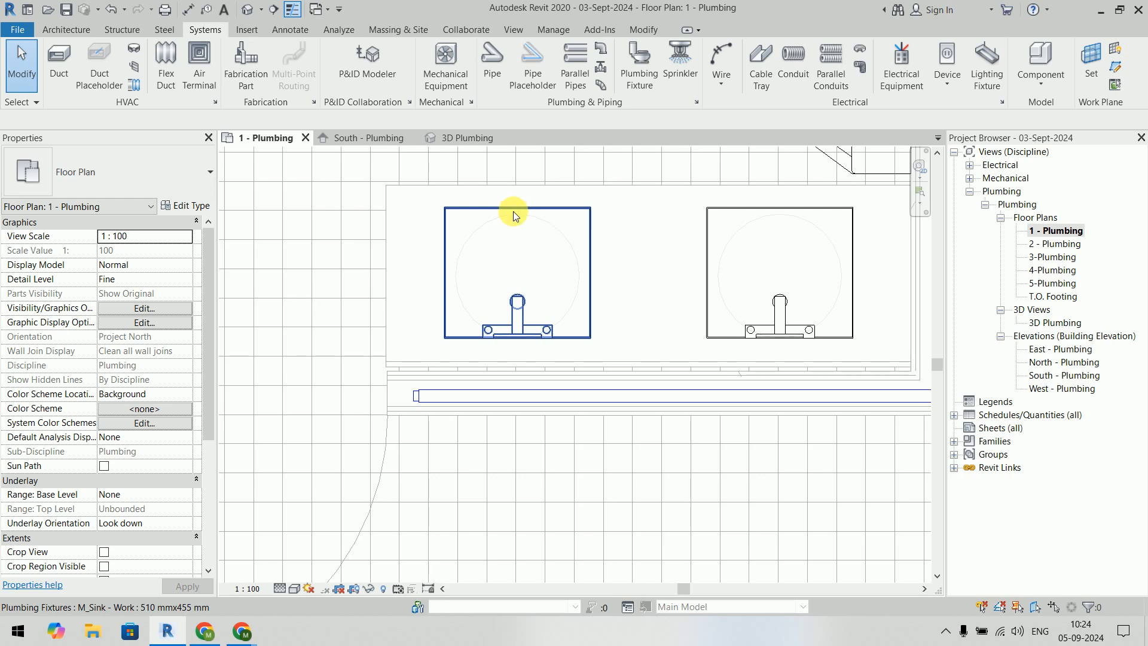
pyautogui.click(513, 211)
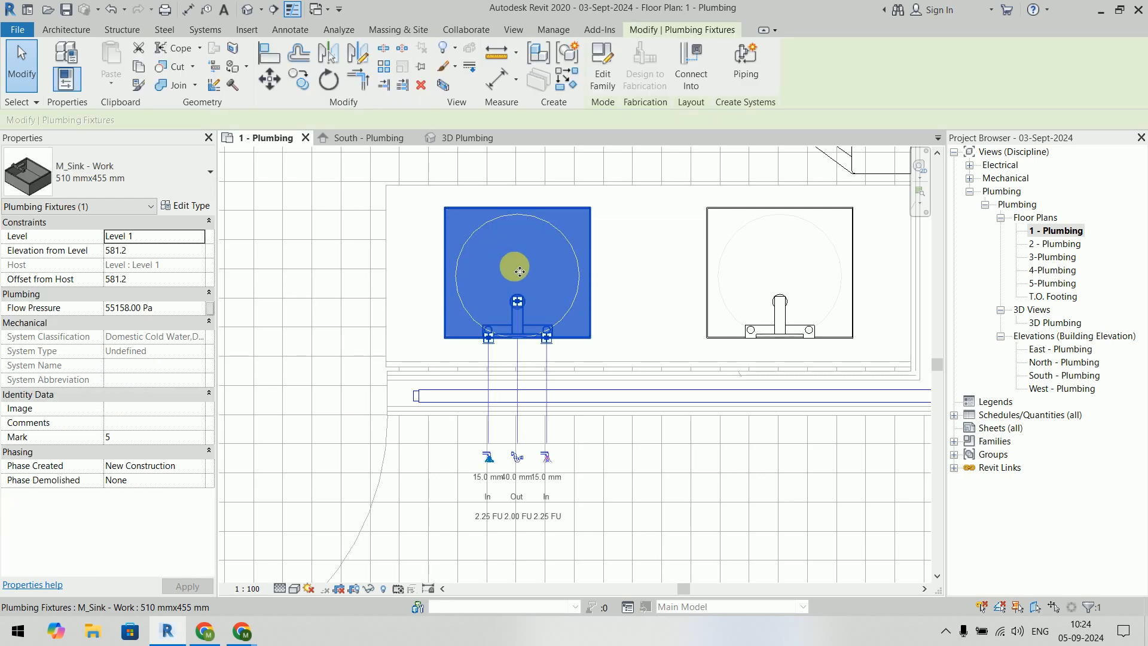
pyautogui.click(705, 87)
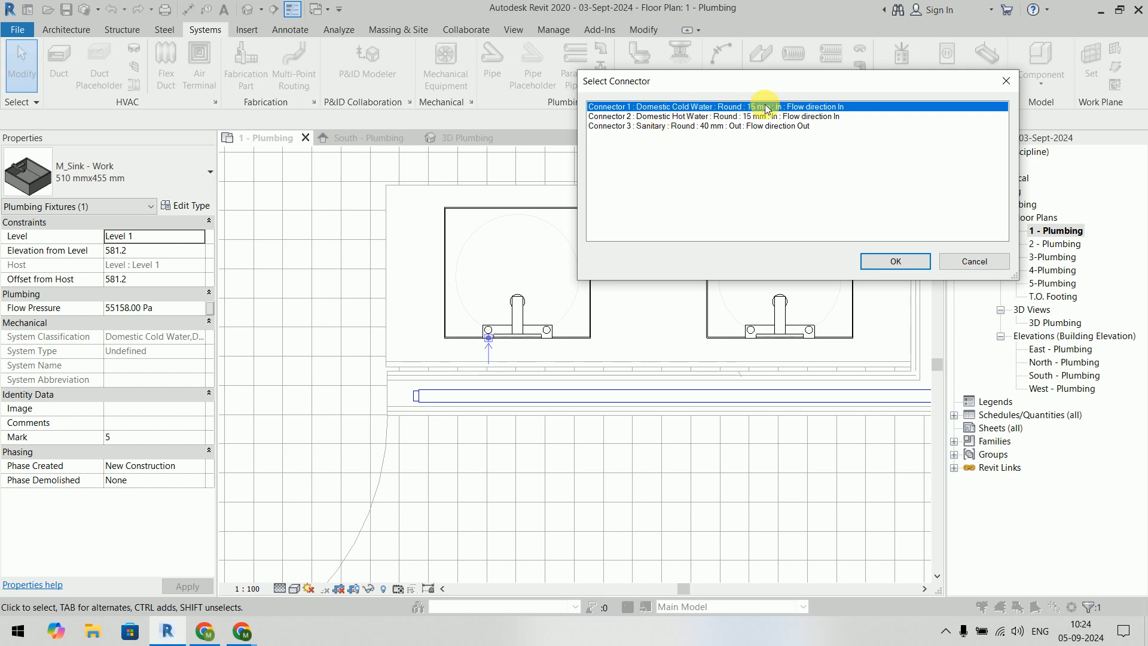
pyautogui.click(890, 262)
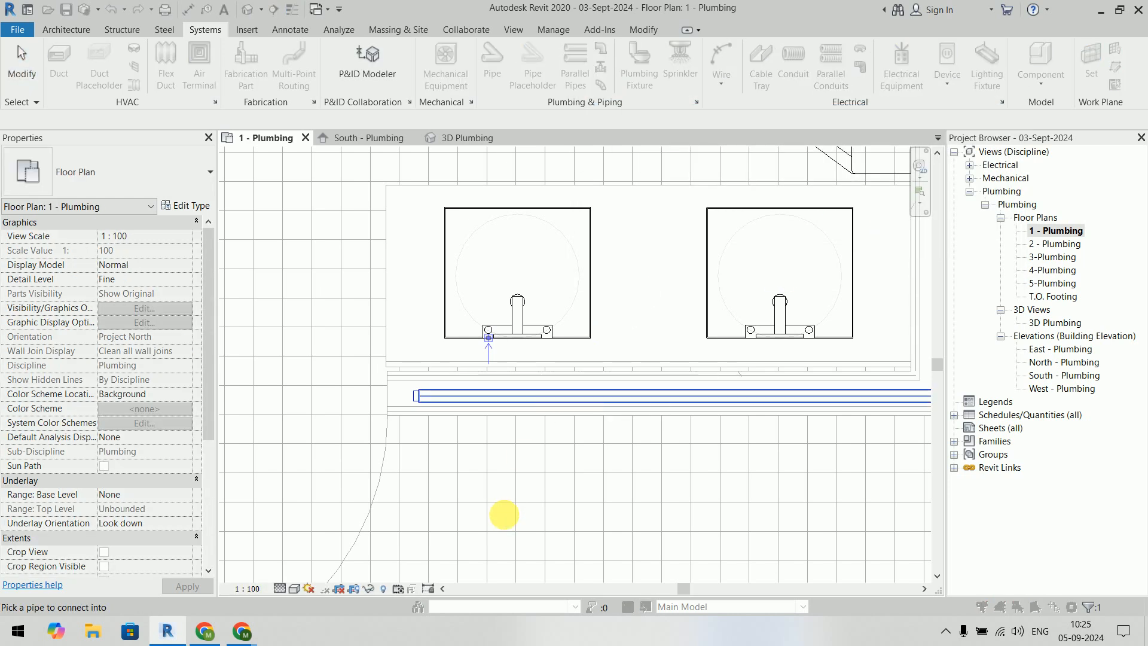
# Step: Connect the east lavatory's 15 mm domestic cold water connector into the same supply pipe
pyautogui.moveTo(596, 511); pyautogui.dragTo(431, 556, button='middle')
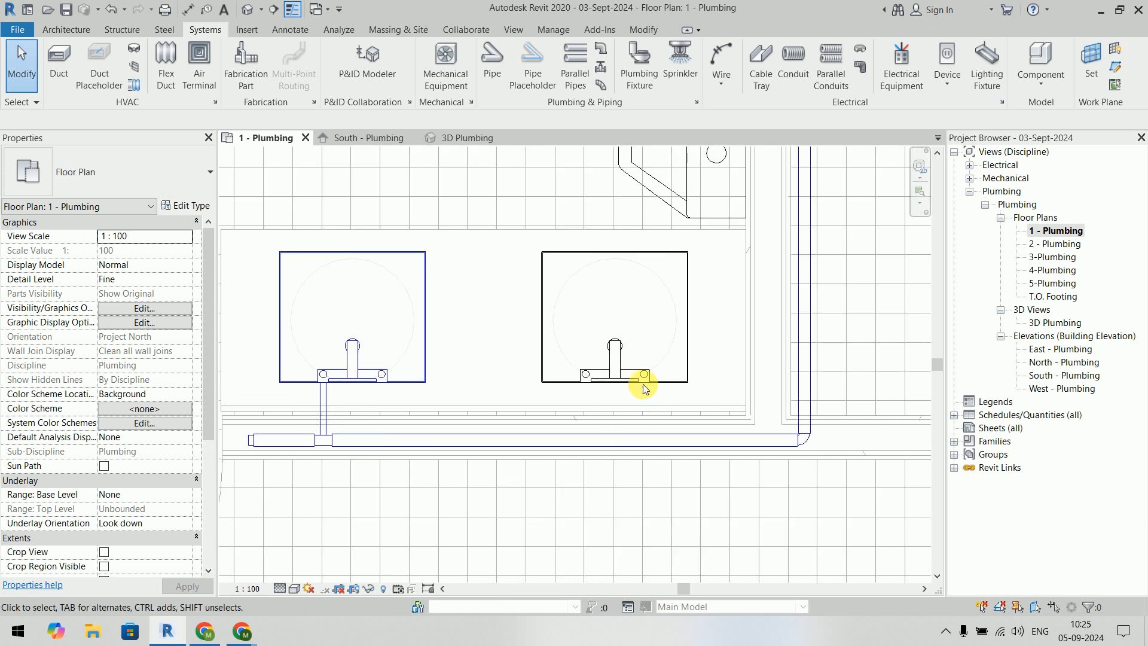
pyautogui.click(619, 365)
pyautogui.click(690, 62)
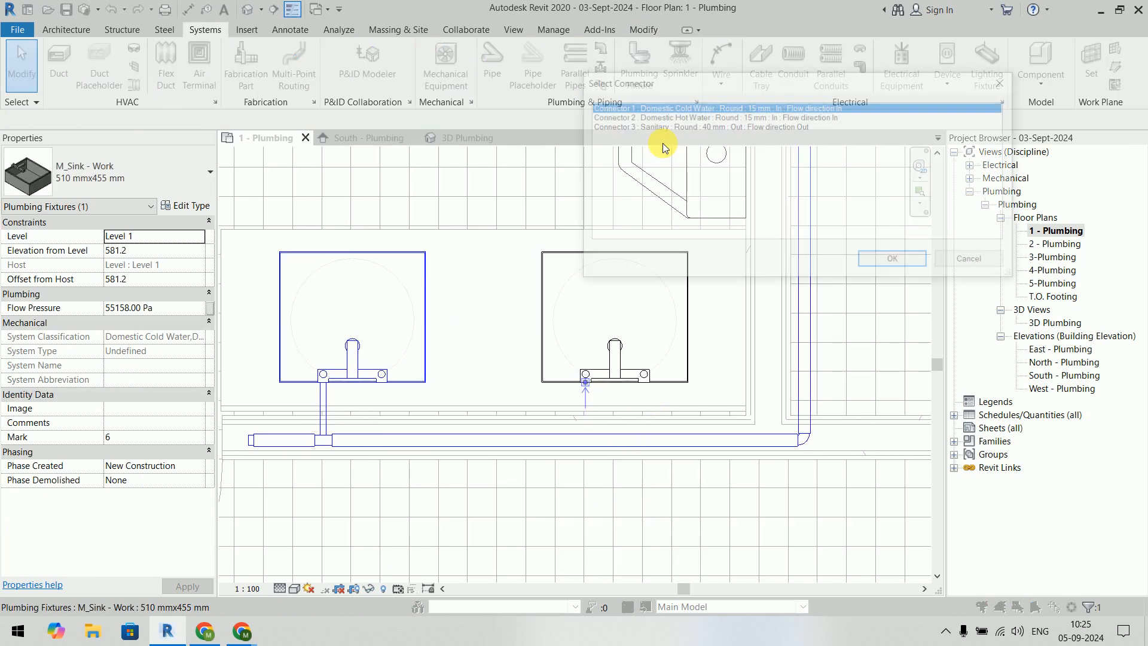
pyautogui.press('Return')
pyautogui.press('Escape')
# Step: Connect the south urinal's 20 mm domestic cold water connector into the north-south supply pipe
pyautogui.moveTo(680, 380); pyautogui.dragTo(589, 580, button='middle')
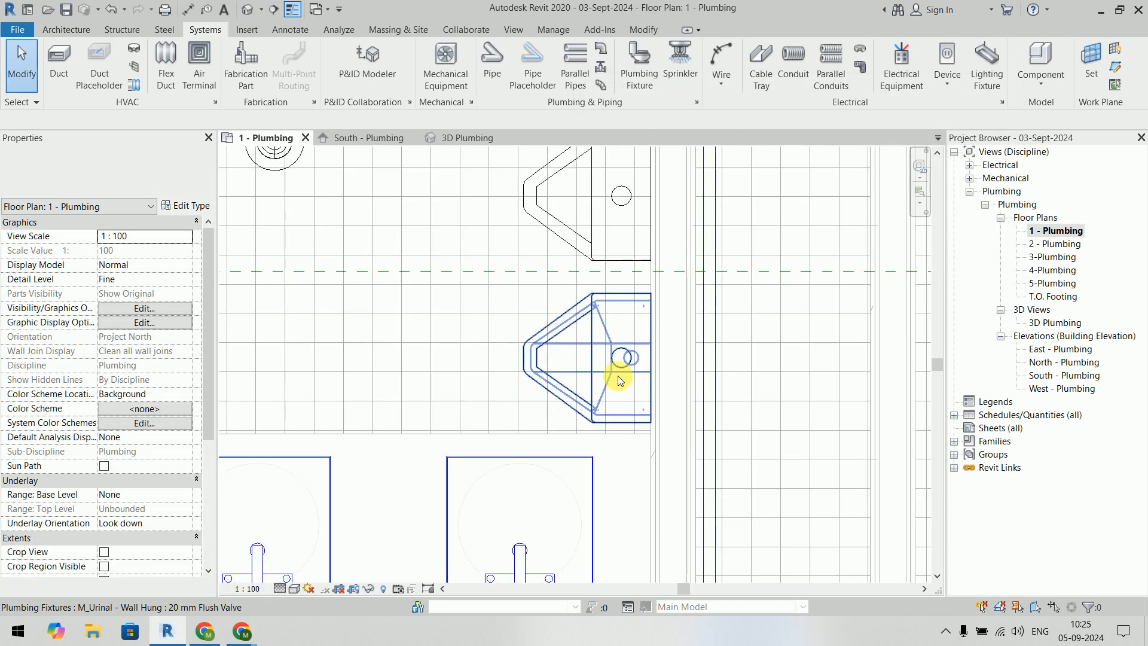
pyautogui.click(618, 372)
pyautogui.click(692, 67)
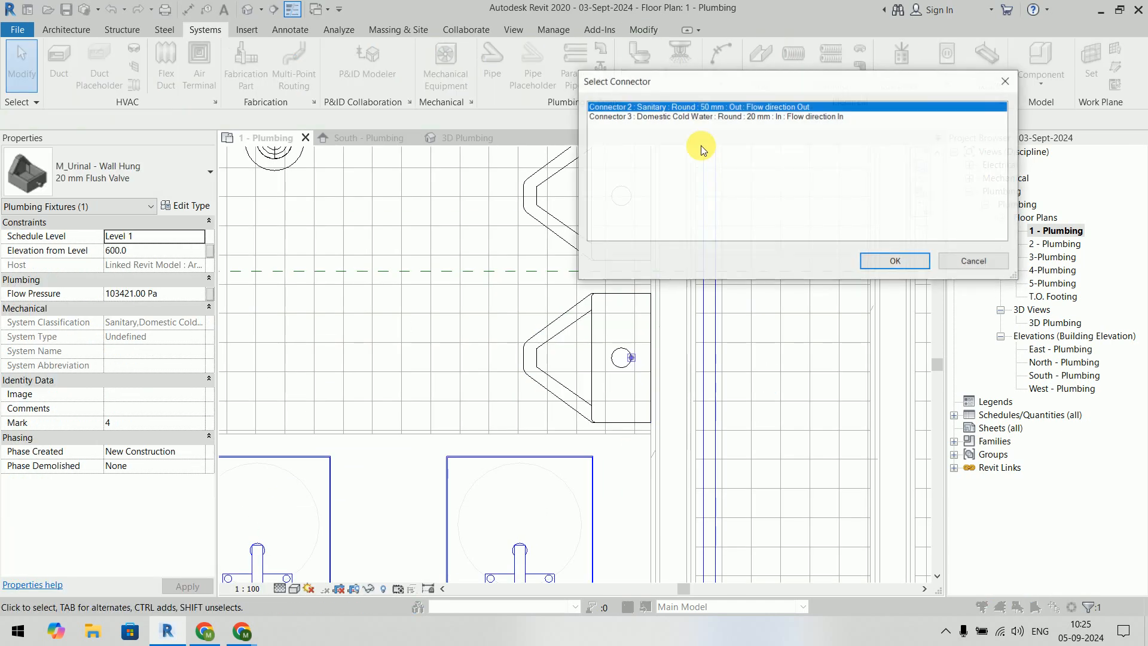
pyautogui.click(775, 117)
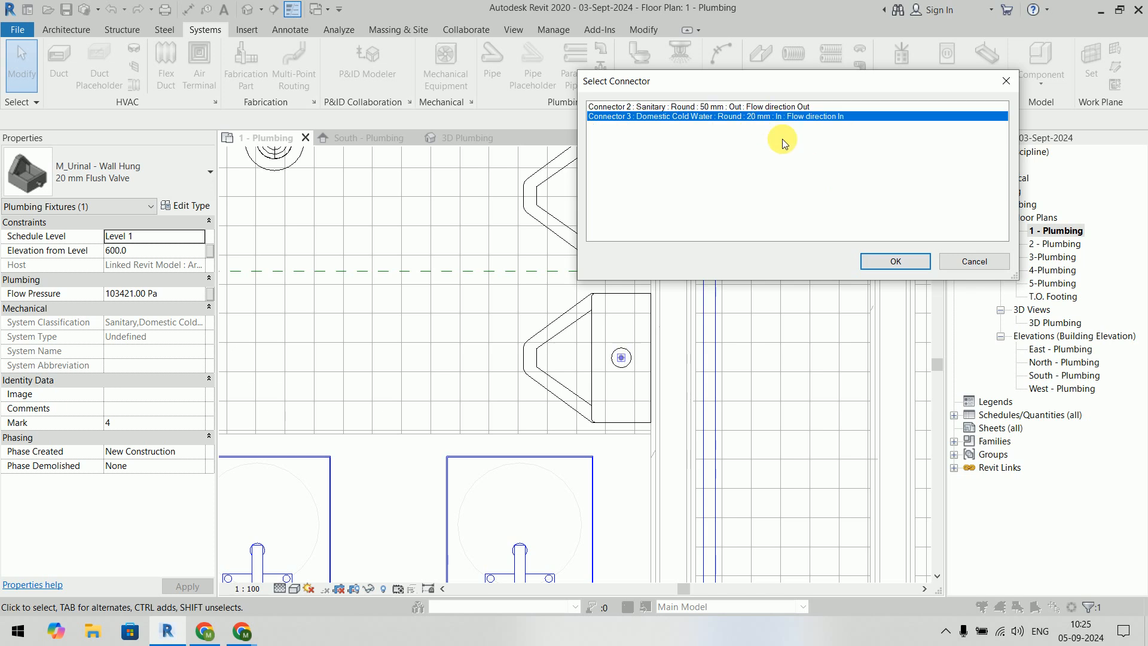
pyautogui.click(891, 263)
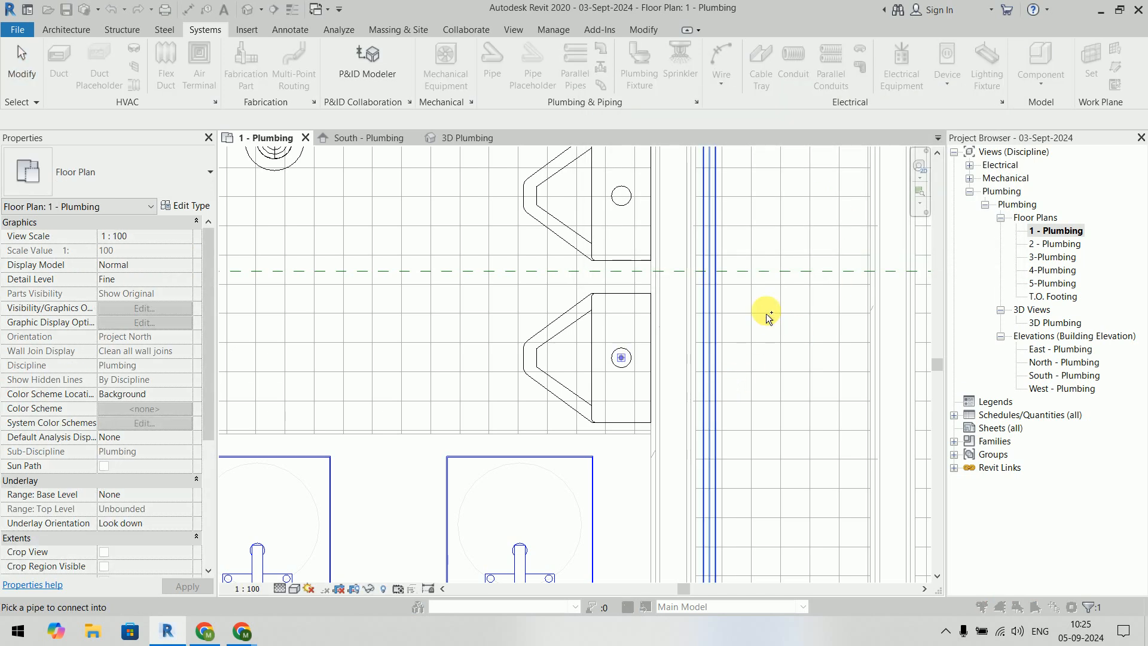
# Step: Connect the north urinal's 20 mm domestic cold water connector into the north-south supply pipe
pyautogui.moveTo(766, 242); pyautogui.dragTo(713, 384, button='middle')
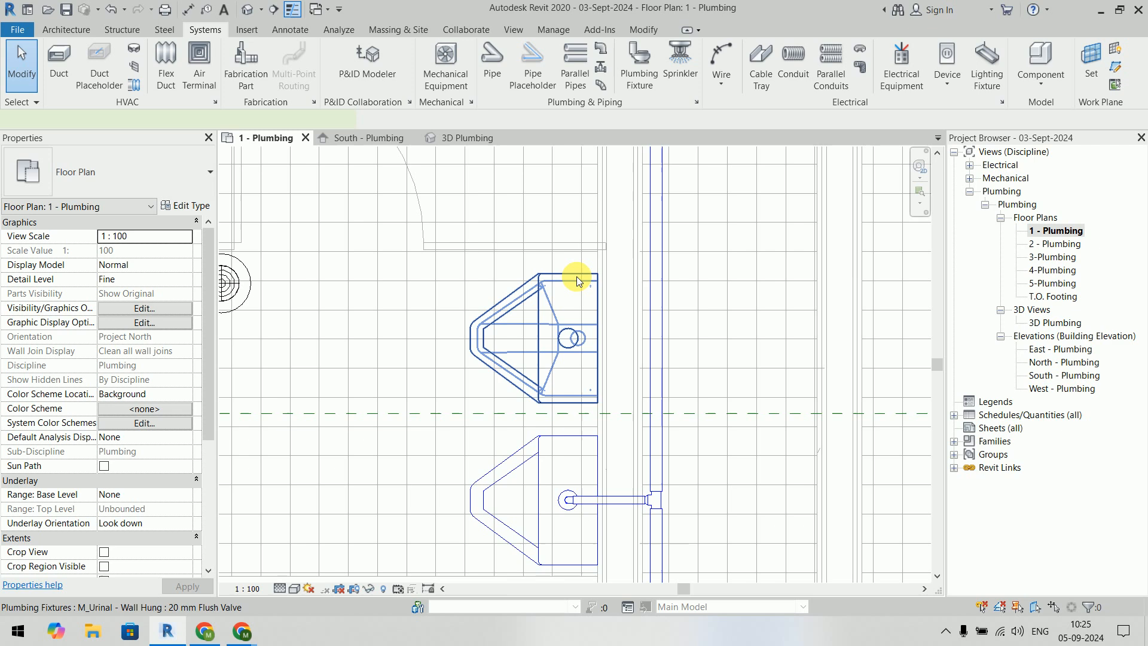
pyautogui.click(578, 281)
pyautogui.click(693, 84)
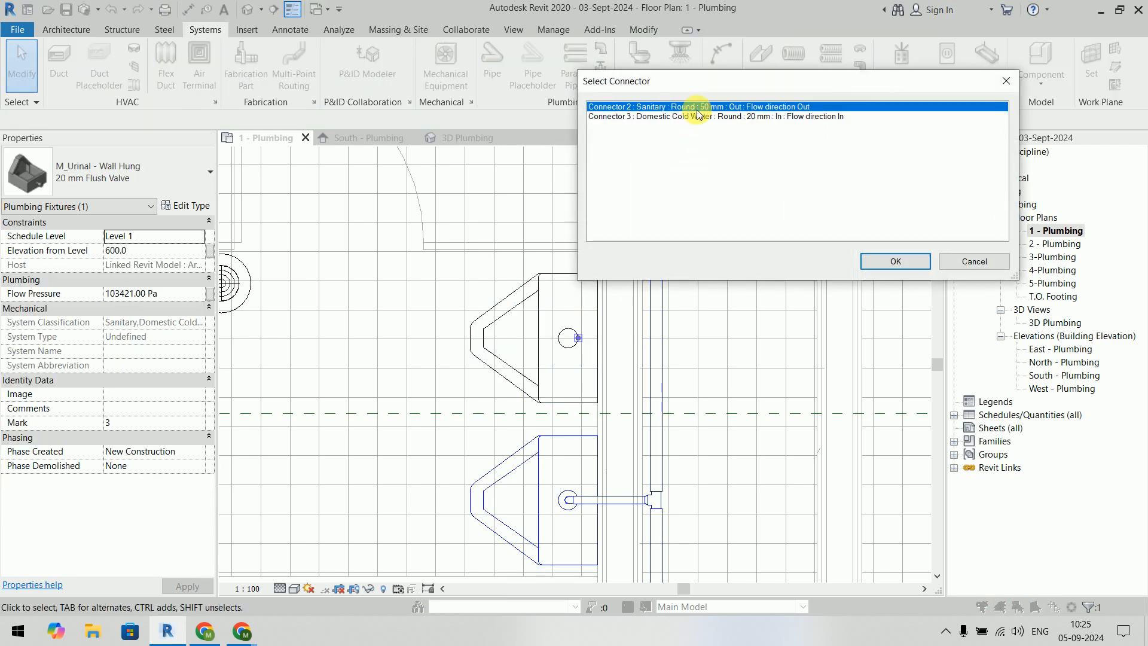
pyautogui.click(700, 117)
pyautogui.click(911, 265)
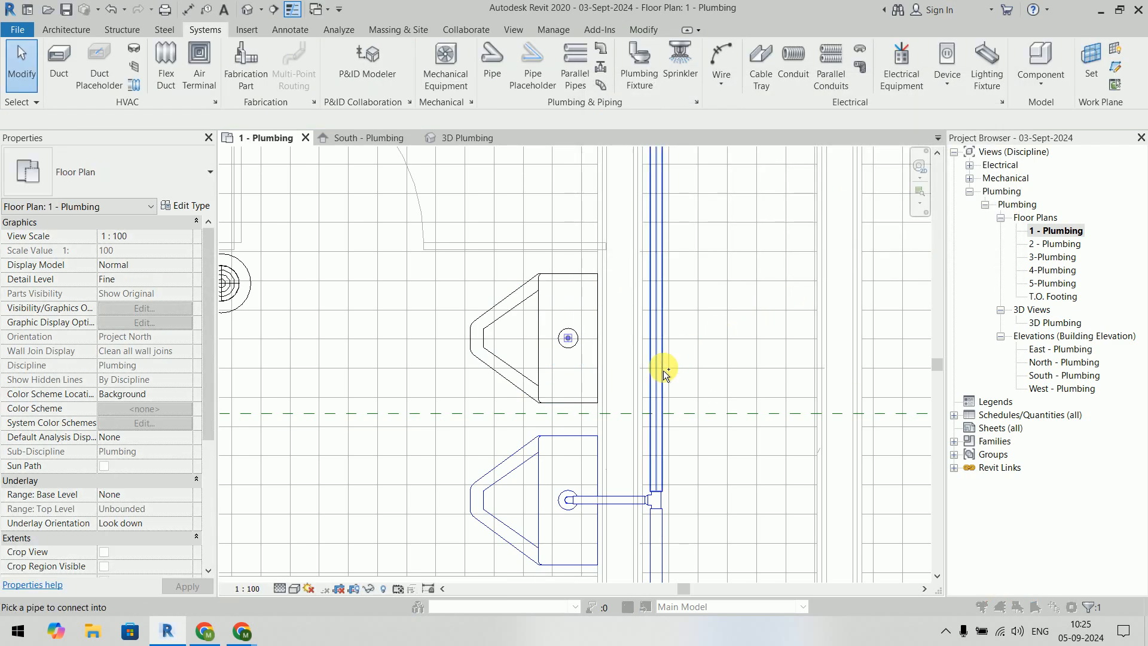
# Step: Connect the east water closet's 25 mm domestic cold water connector into the branch pipe behind it
pyautogui.moveTo(751, 244); pyautogui.dragTo(823, 419, button='middle')
pyautogui.scroll(-2, 823, 419)
pyautogui.moveTo(732, 280); pyautogui.dragTo(765, 448, button='middle')
pyautogui.click(697, 386)
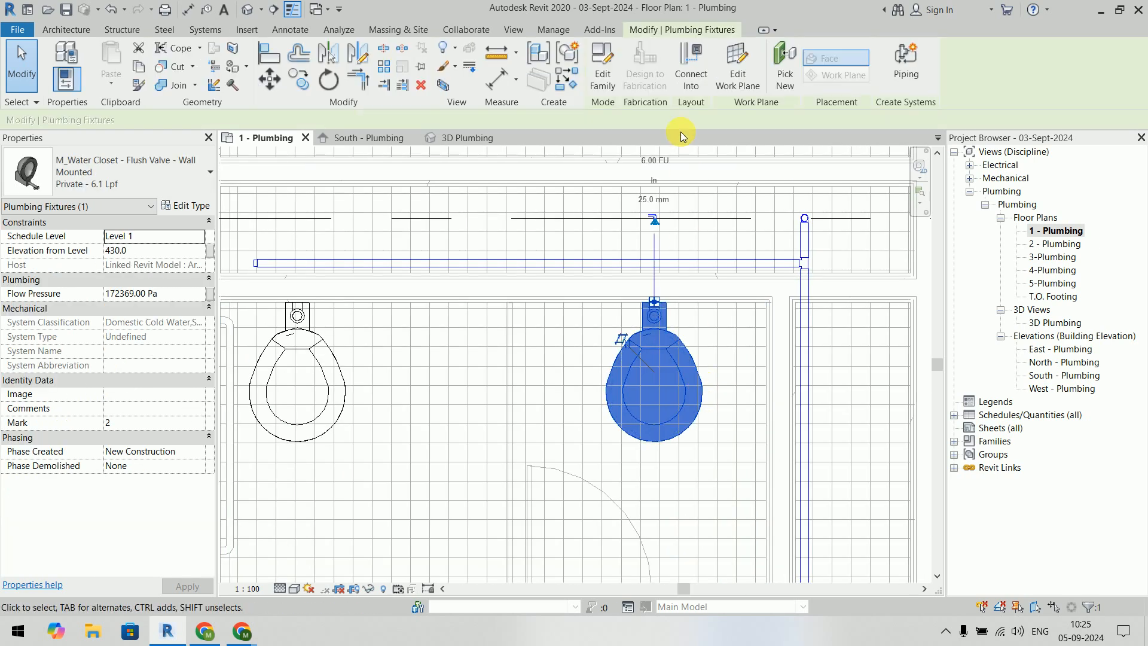
pyautogui.click(703, 61)
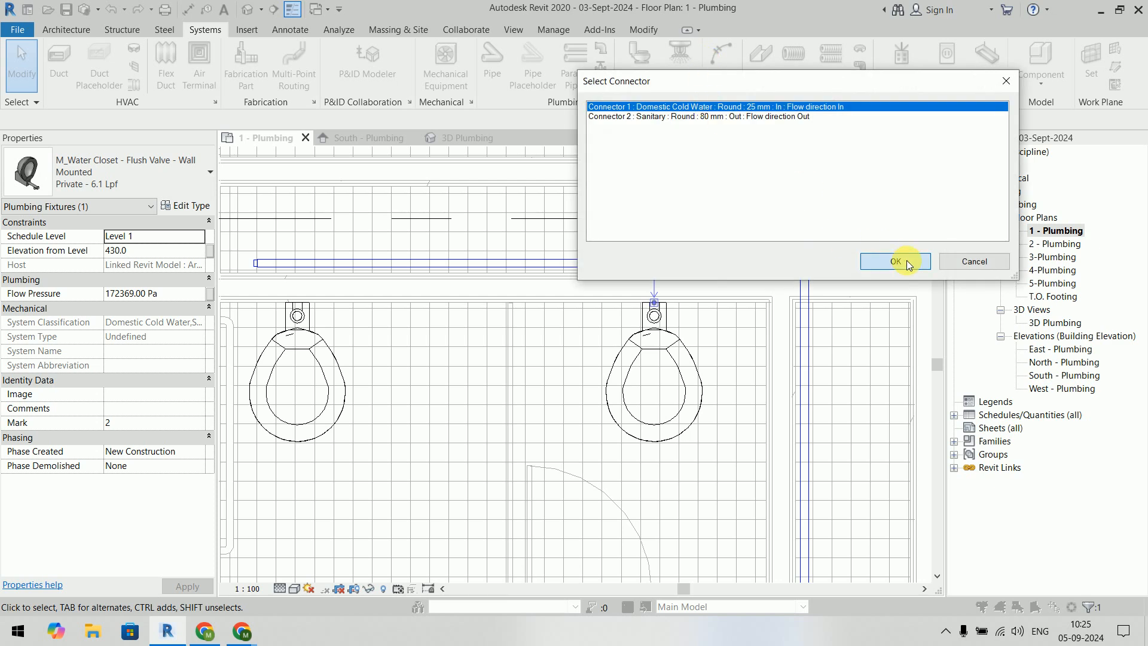
pyautogui.click(896, 262)
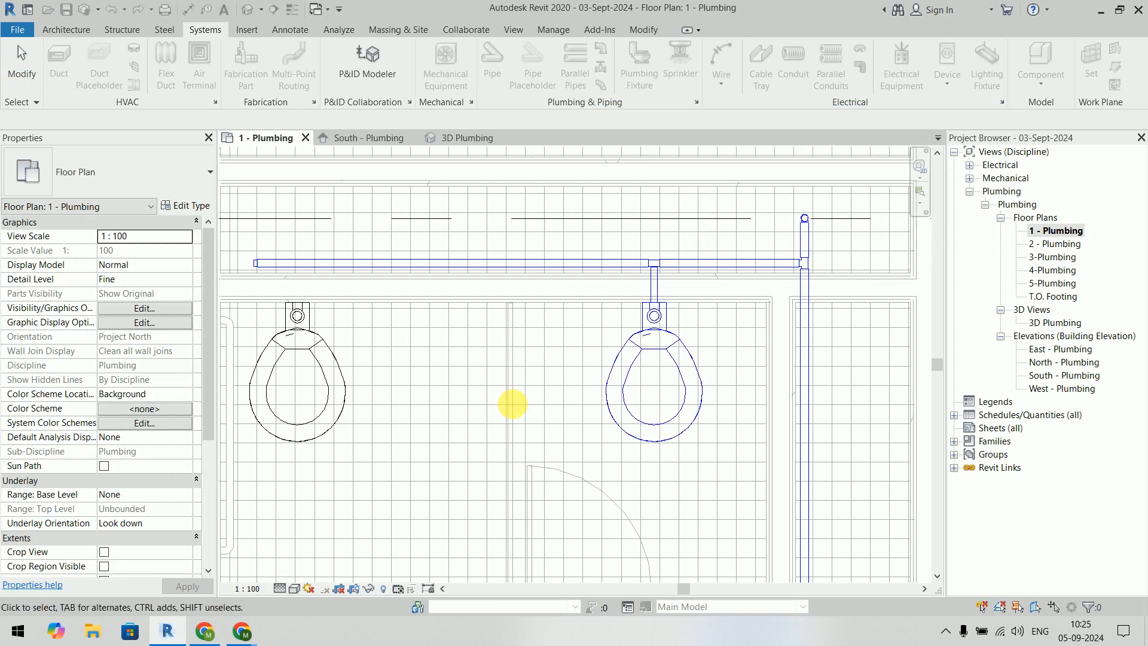
# Step: Connect the west water closet's 25 mm domestic cold water connector into the branch pipe behind it
pyautogui.moveTo(398, 401); pyautogui.dragTo(527, 419, button='middle')
pyautogui.click(472, 414)
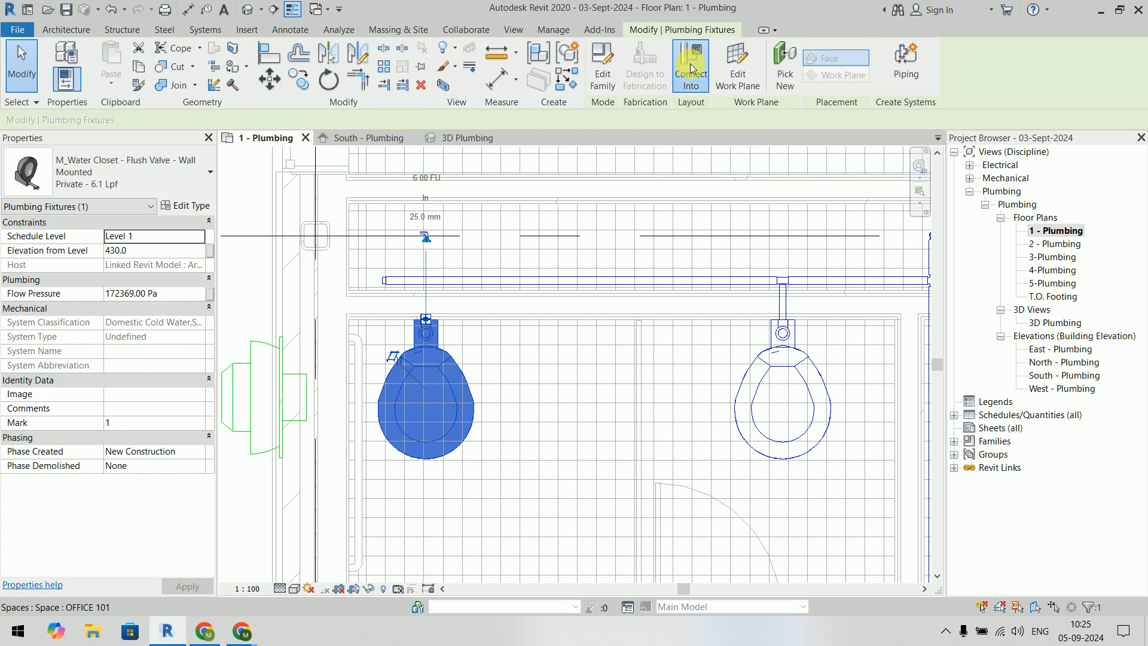
pyautogui.click(692, 71)
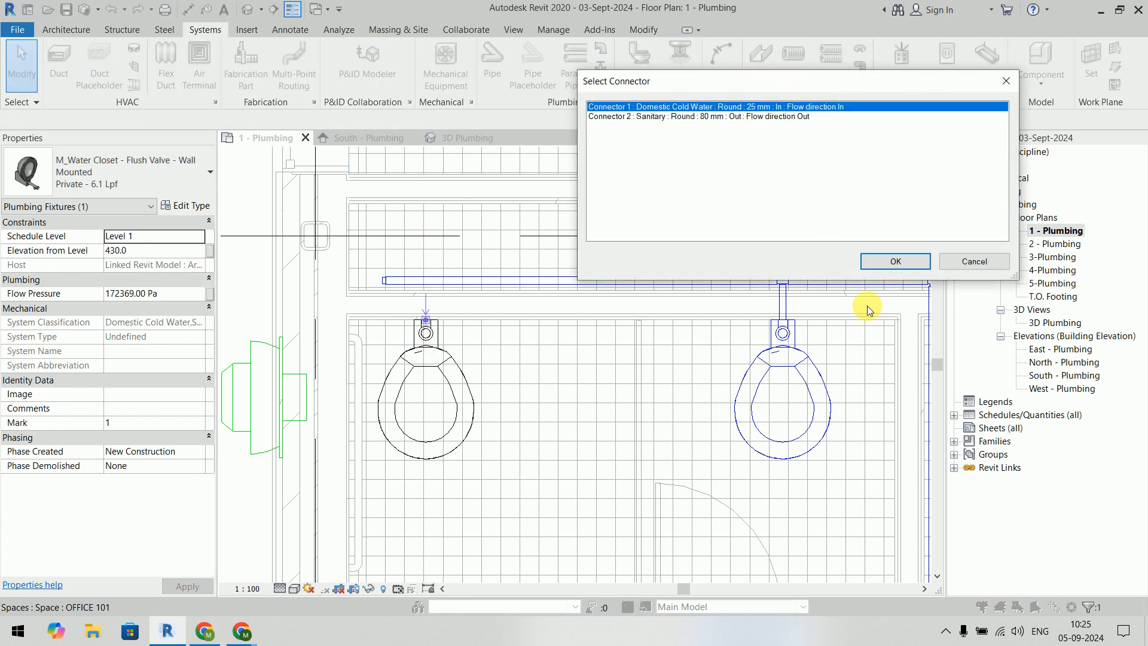
pyautogui.click(896, 262)
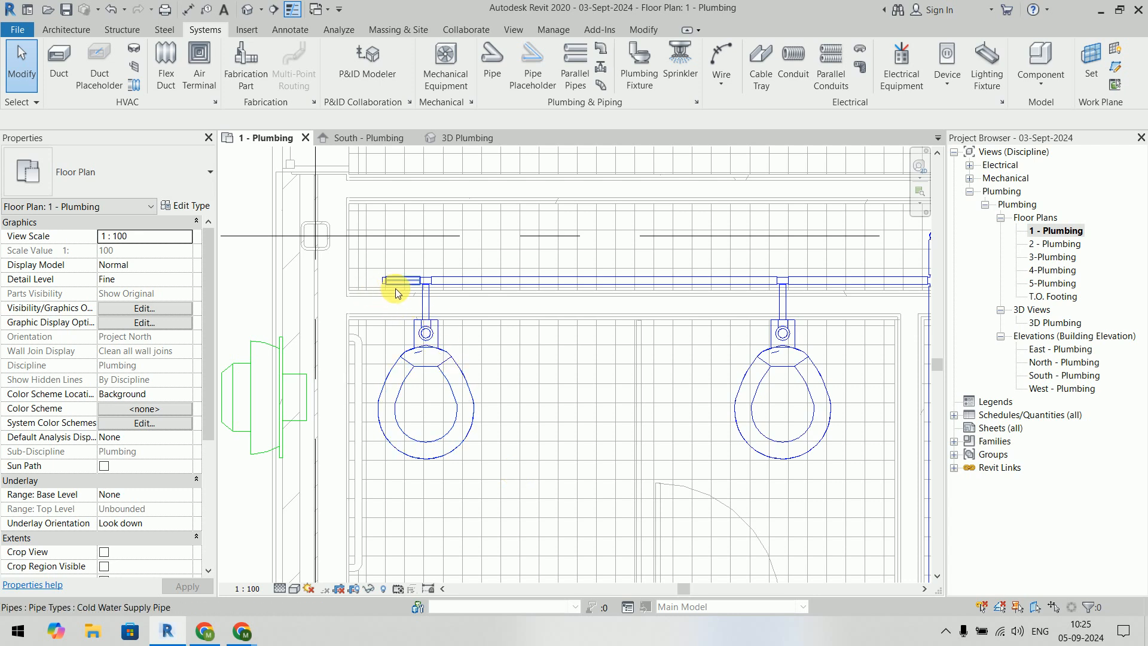
# Step: Delete the leftover pipe stub and its cap beyond the west water closet's tee, and convert that tee to an elbow
pyautogui.scroll(6, 397, 289)
pyautogui.click(397, 303)
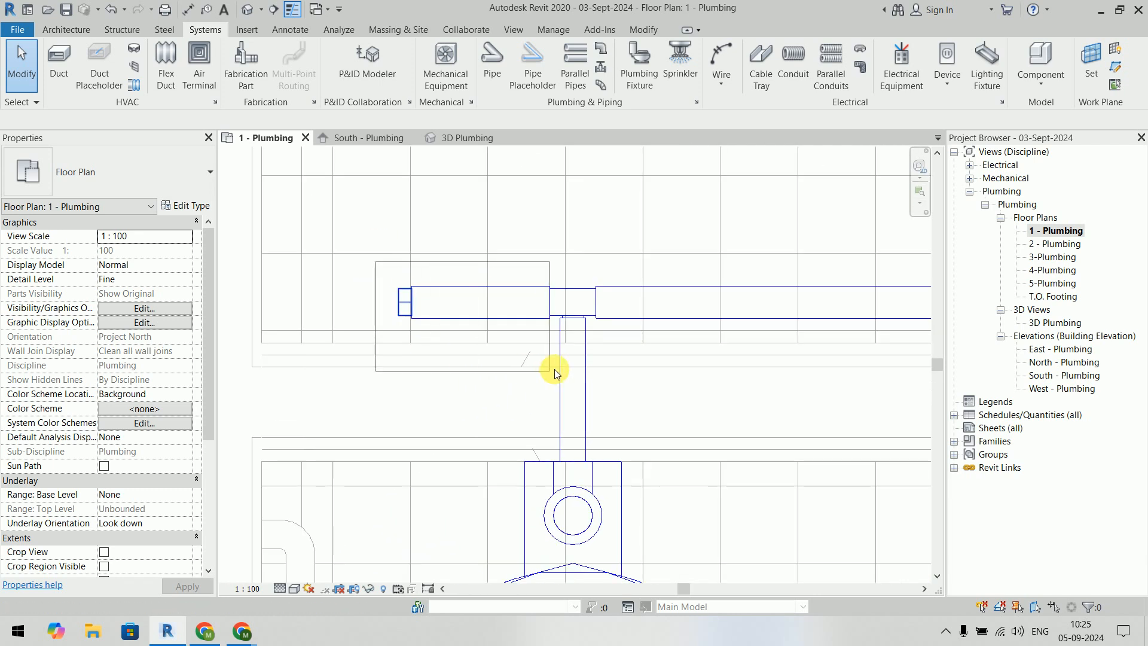
pyautogui.moveTo(562, 367); pyautogui.dragTo(562, 366)
pyautogui.press('Delete')
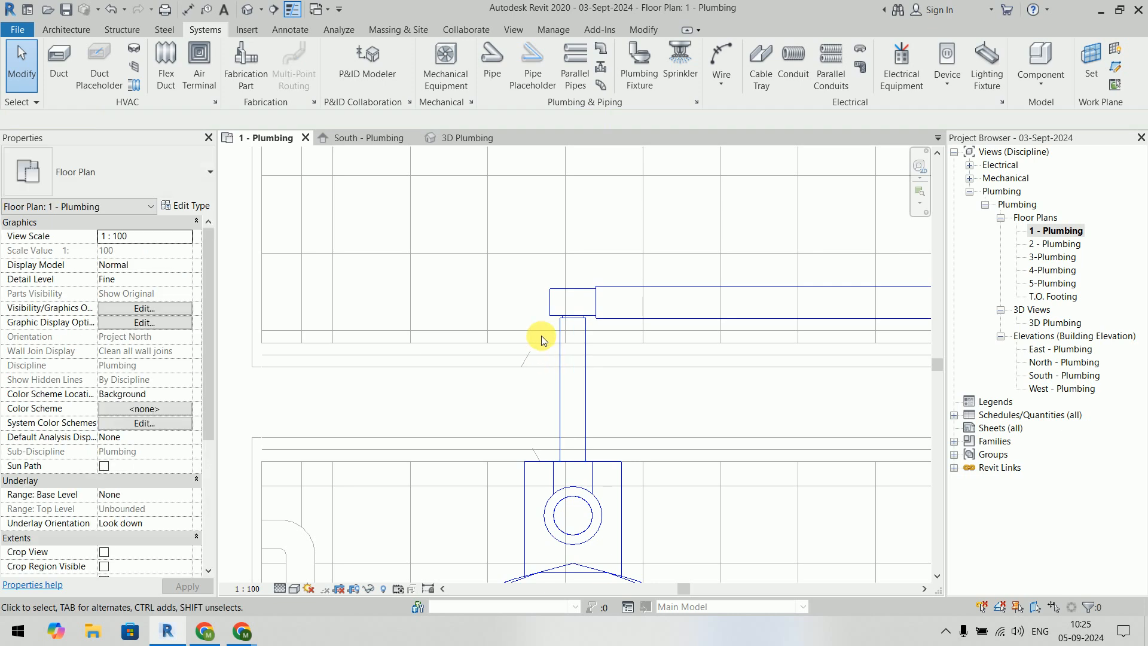
pyautogui.click(554, 308)
pyautogui.click(383, 301)
# Step: Delete the leftover pipe stub and its cap beyond the west lavatory's tee, and convert that tee to an elbow
pyautogui.scroll(-3, 566, 317)
pyautogui.scroll(-6, 567, 318)
pyautogui.moveTo(616, 427); pyautogui.dragTo(564, 236, button='middle')
pyautogui.scroll(5, 573, 336)
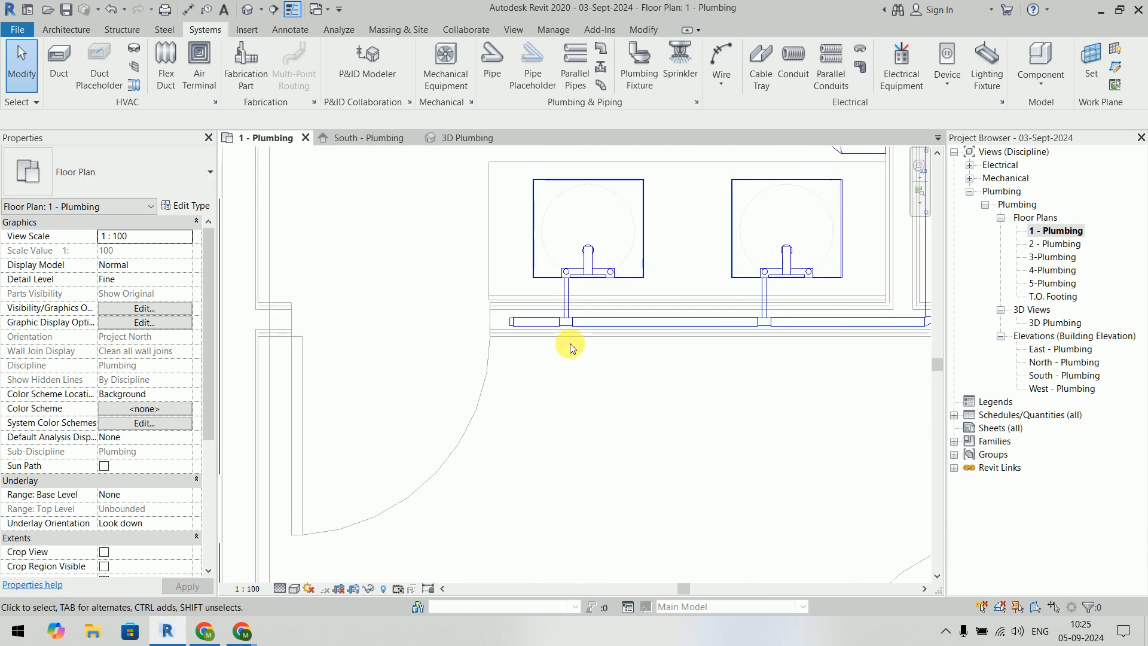
pyautogui.scroll(3, 570, 346)
pyautogui.moveTo(357, 226); pyautogui.dragTo(559, 386)
pyautogui.press('Delete')
pyautogui.click(551, 285)
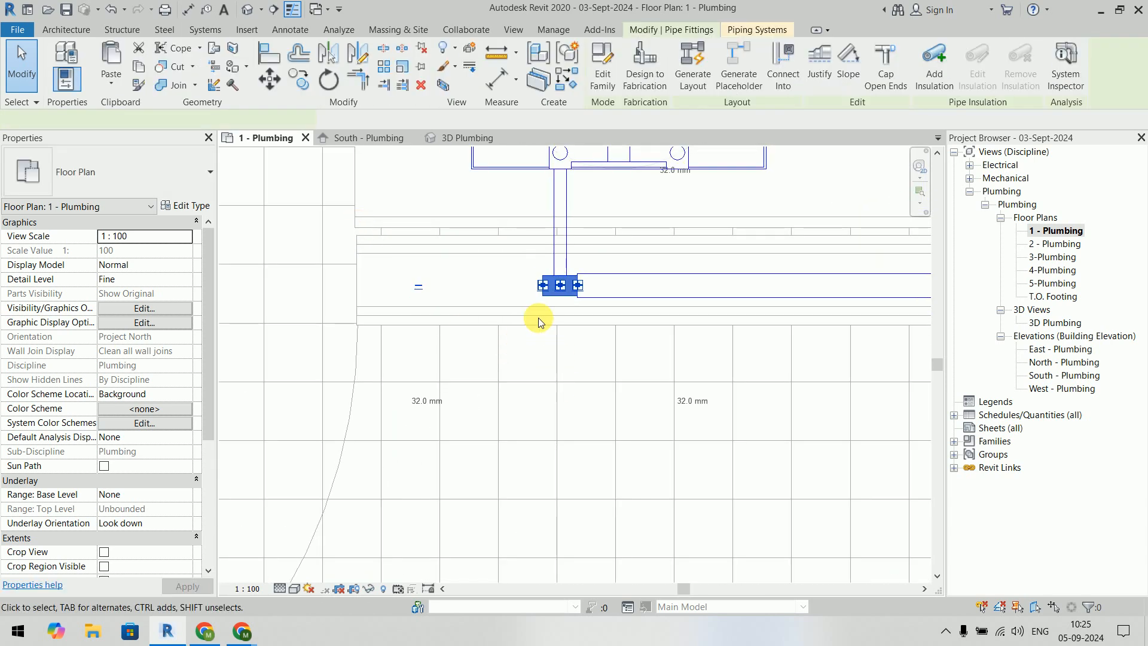
pyautogui.click(549, 375)
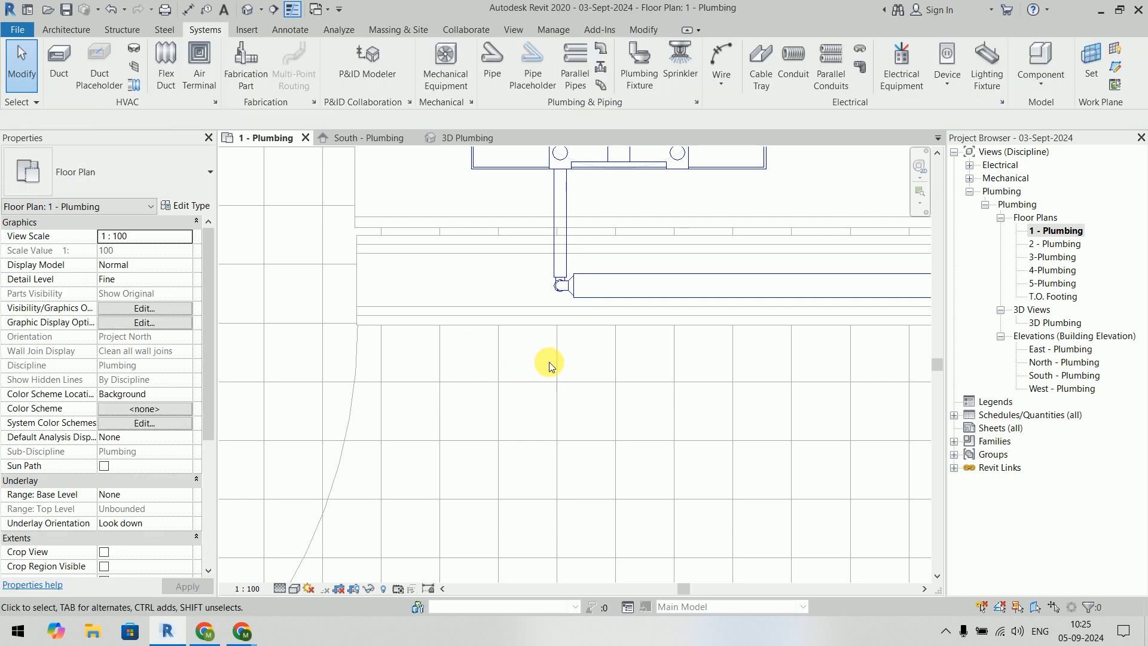
# Step: Examine the cold water piping and its connections to the water closets, urinals and lavatories in the 3D Plumbing view
pyautogui.click(438, 137)
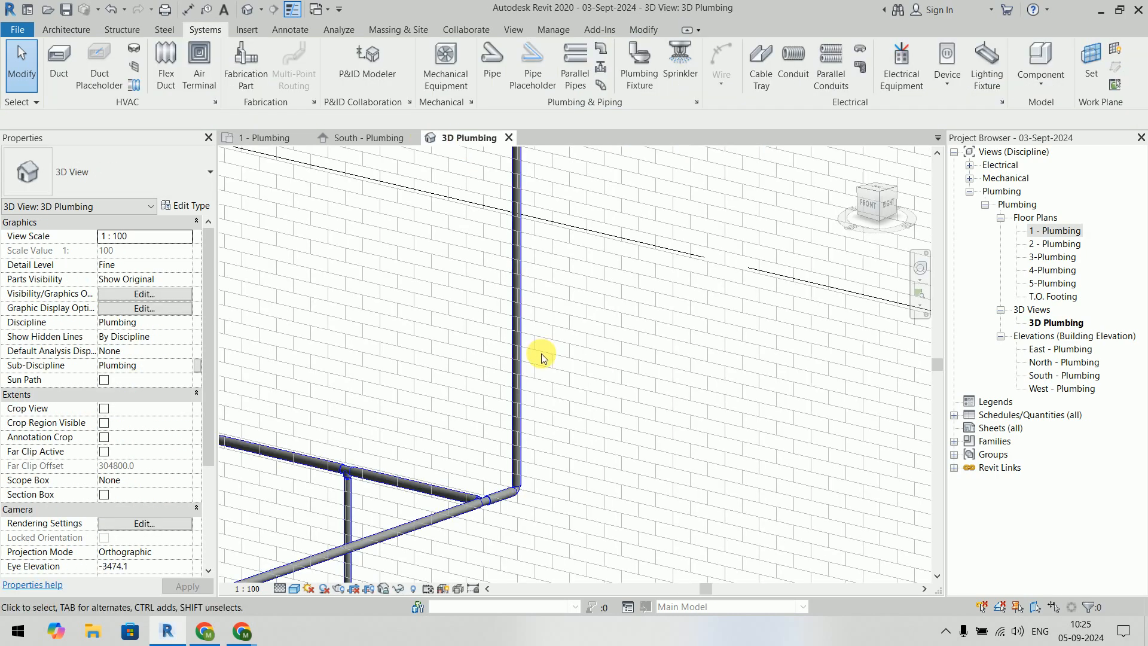
pyautogui.scroll(-3, 544, 365)
pyautogui.scroll(4, 419, 459)
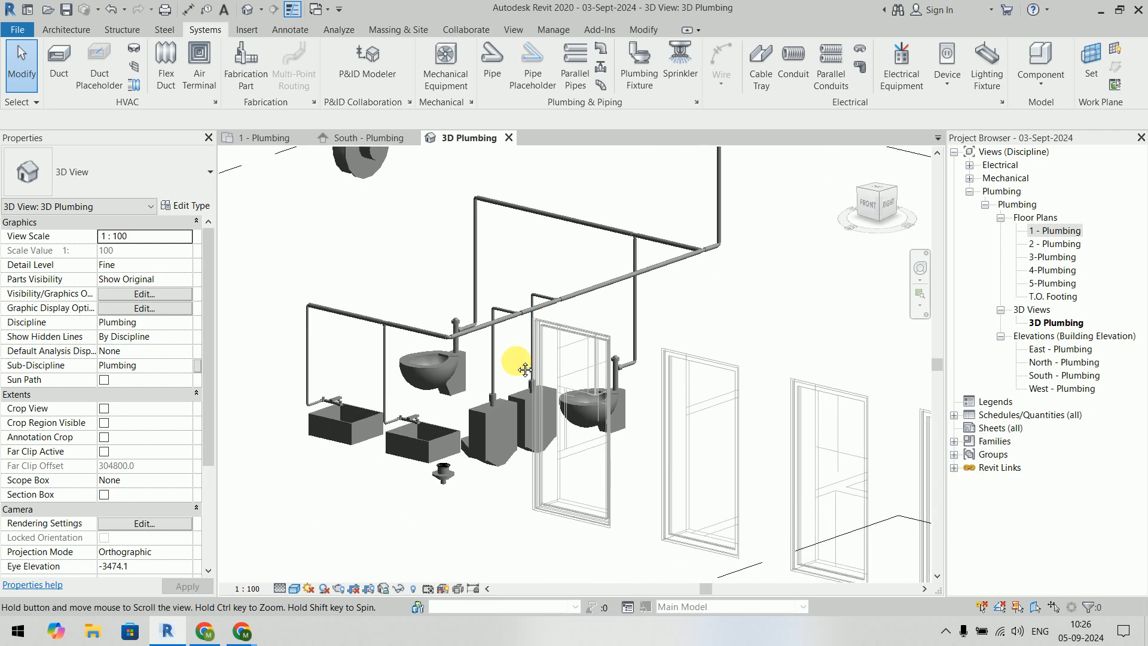
pyautogui.keyDown('shift'); pyautogui.moveTo(528, 377); pyautogui.dragTo(555, 400, button='middle'); pyautogui.keyUp('shift')
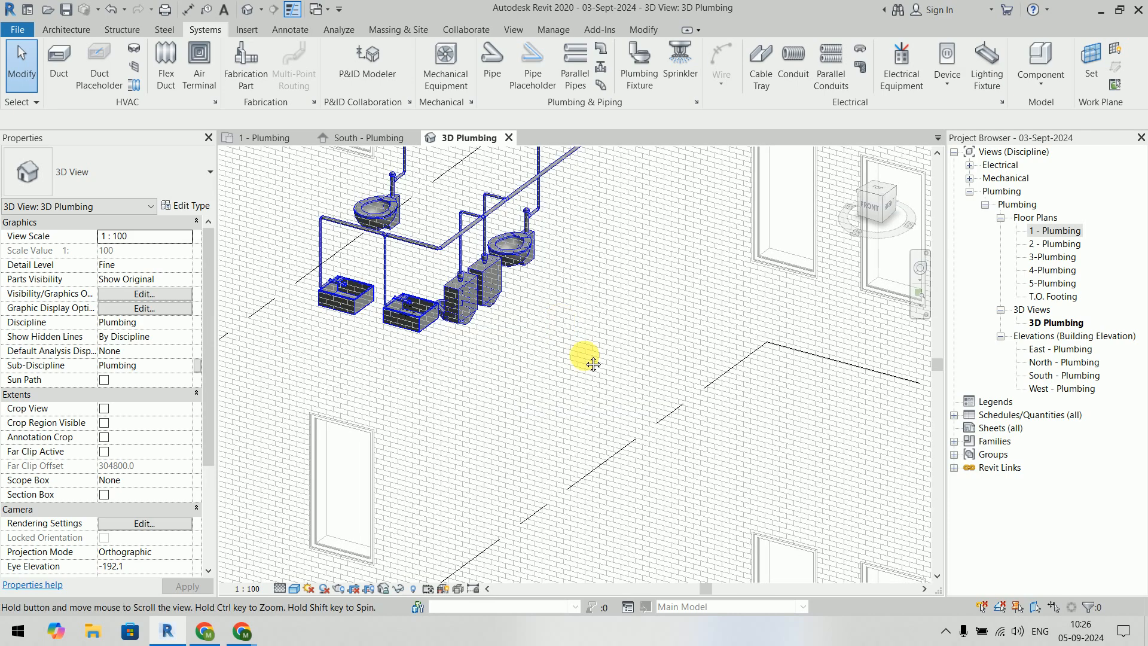
pyautogui.moveTo(559, 318); pyautogui.dragTo(687, 477, button='middle')
pyautogui.scroll(1, 620, 375)
pyautogui.scroll(1, 619, 371)
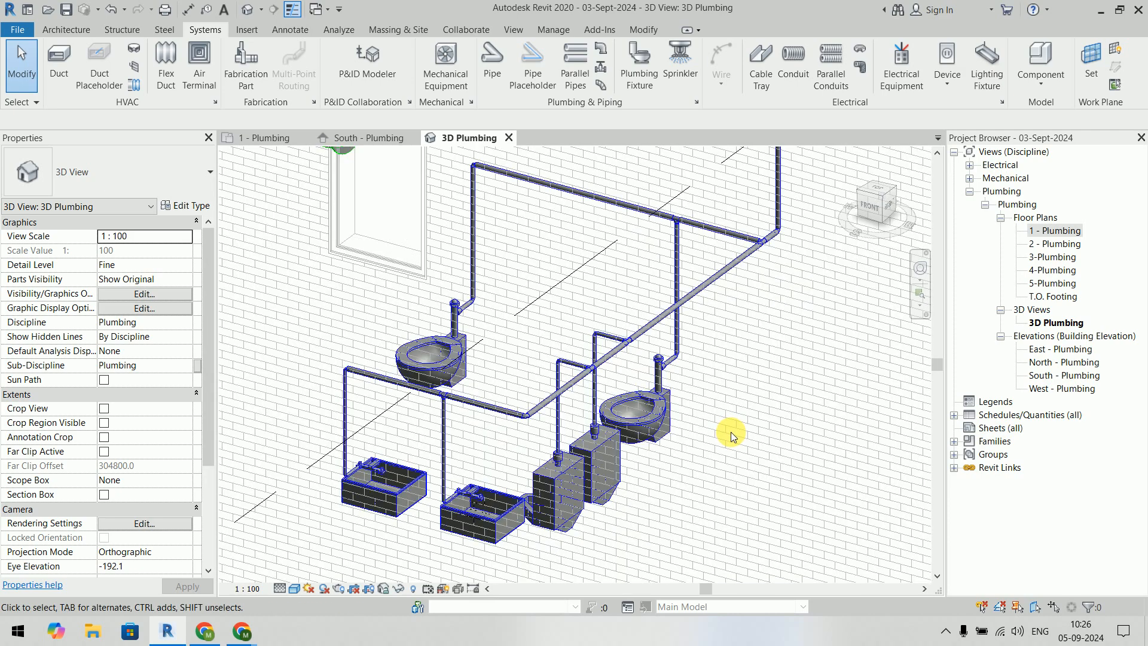
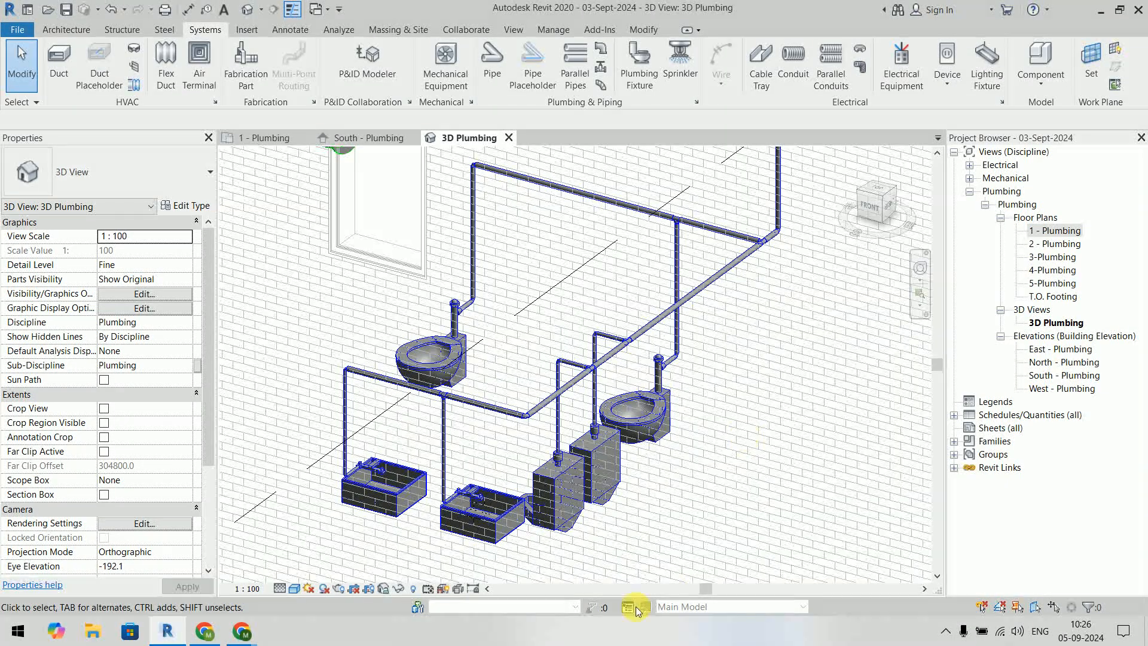
pyautogui.scroll(2, 399, 497)
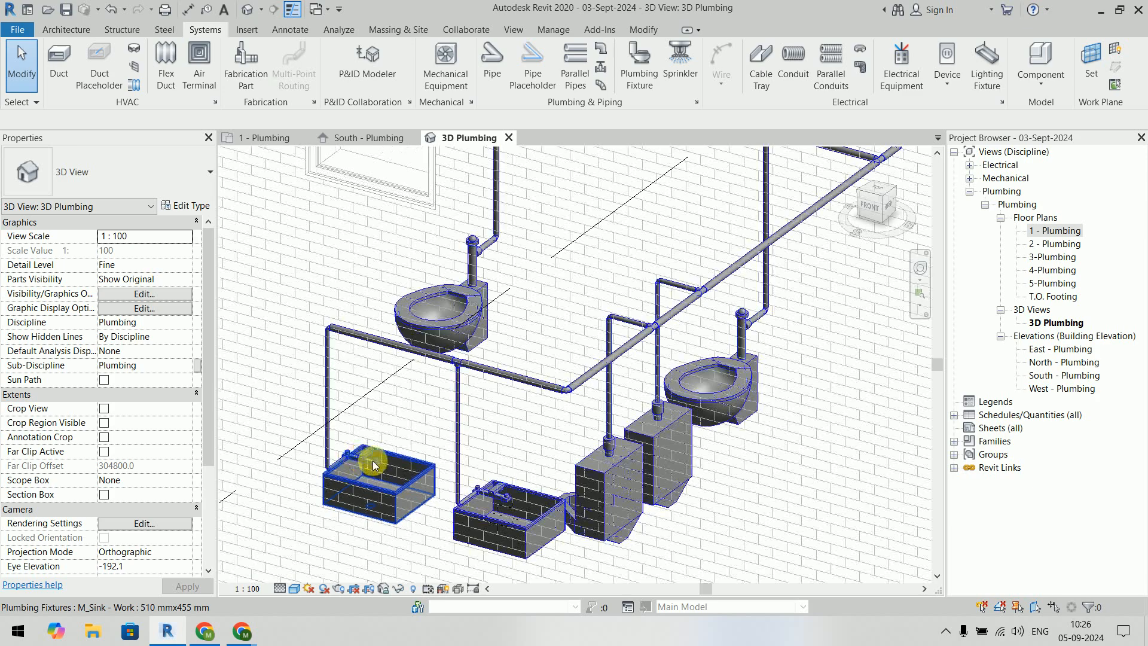
pyautogui.scroll(-3, 723, 497)
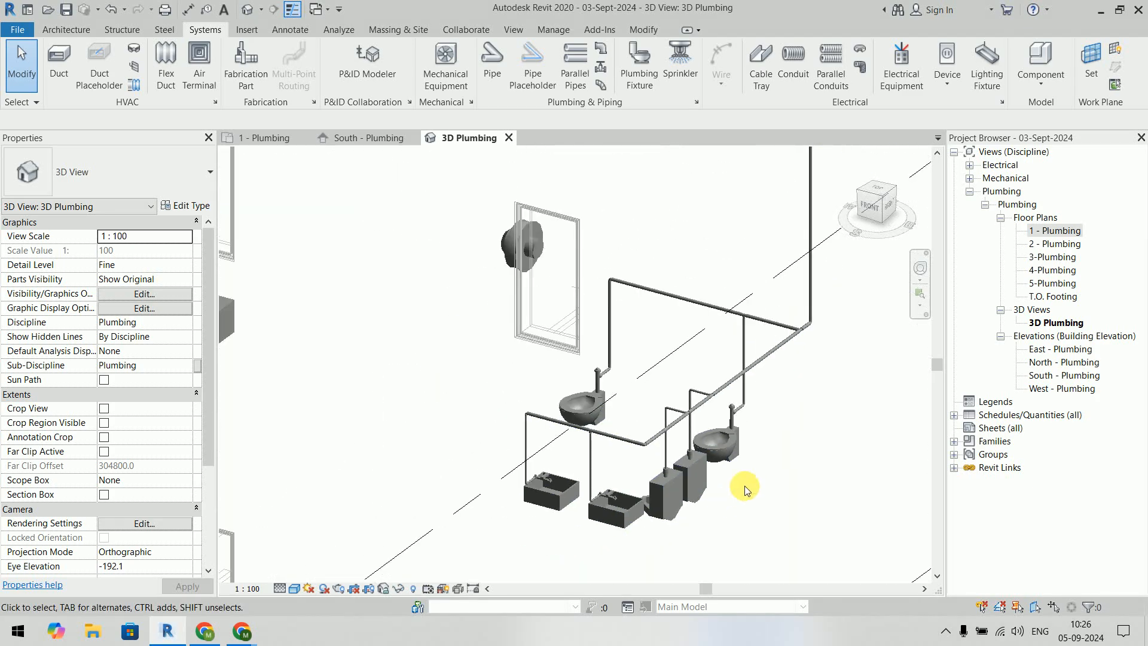
# Step: In the 1 - Plumbing floor plan, start a new pipe and duplicate the Cold Water Supply Pipe type as Hot Water Supply Pipe
pyautogui.doubleClick(1062, 231)
pyautogui.scroll(-3, 698, 328)
pyautogui.moveTo(694, 355); pyautogui.dragTo(534, 590, button='middle')
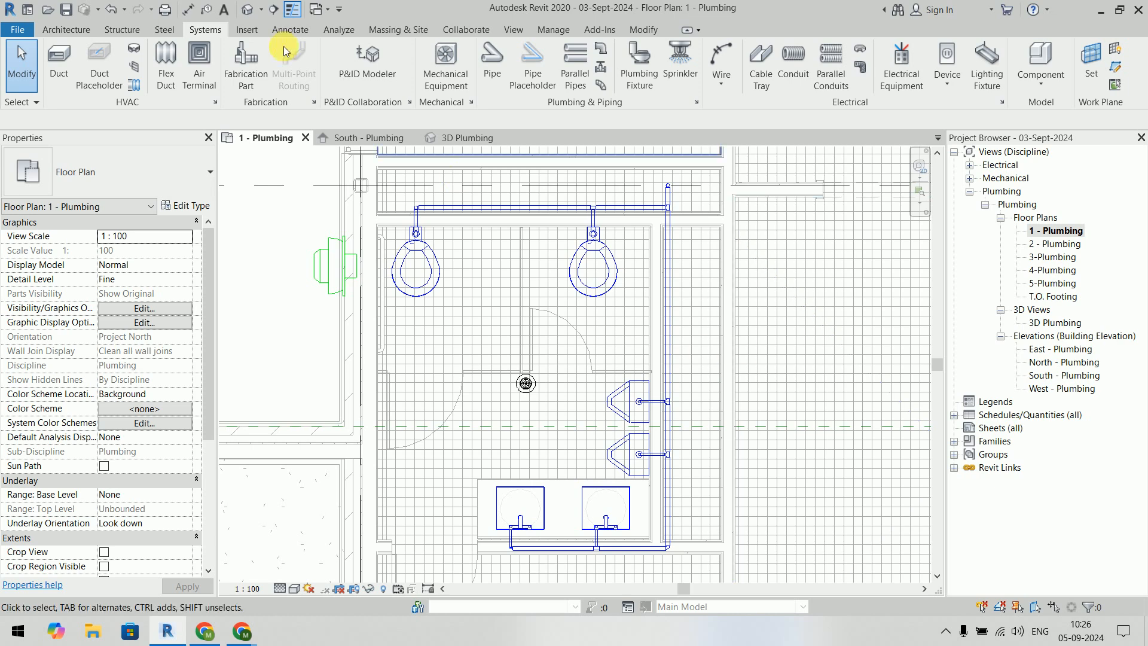
pyautogui.click(491, 72)
pyautogui.click(185, 205)
pyautogui.click(1047, 103)
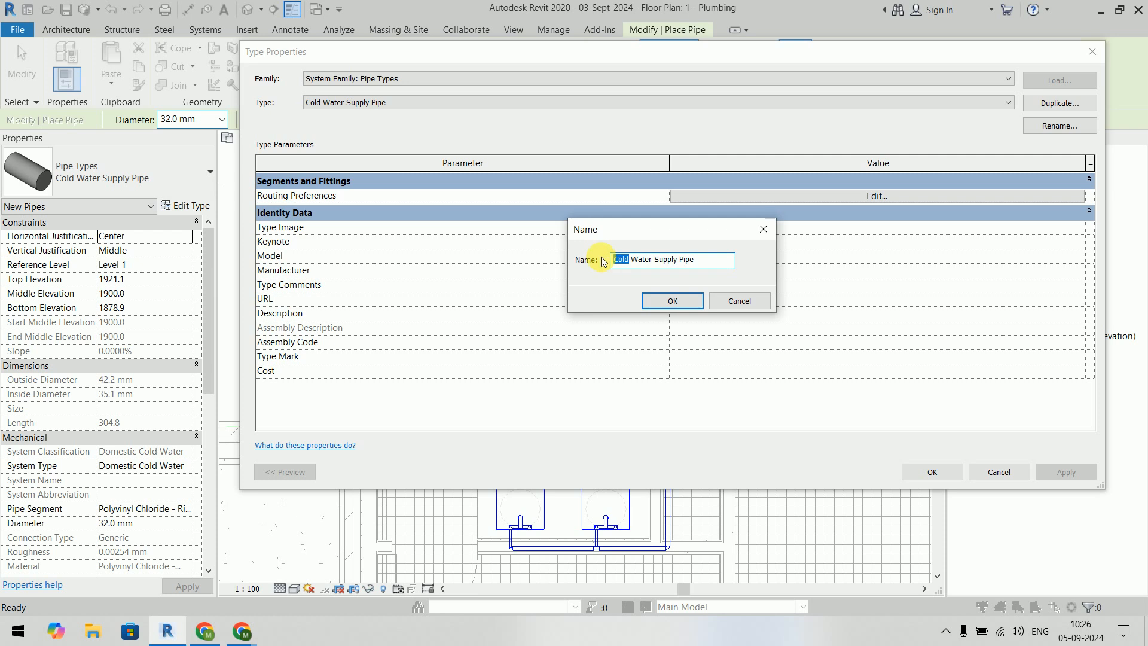
pyautogui.write('Hot Water Supply Pipe')
pyautogui.click(672, 300)
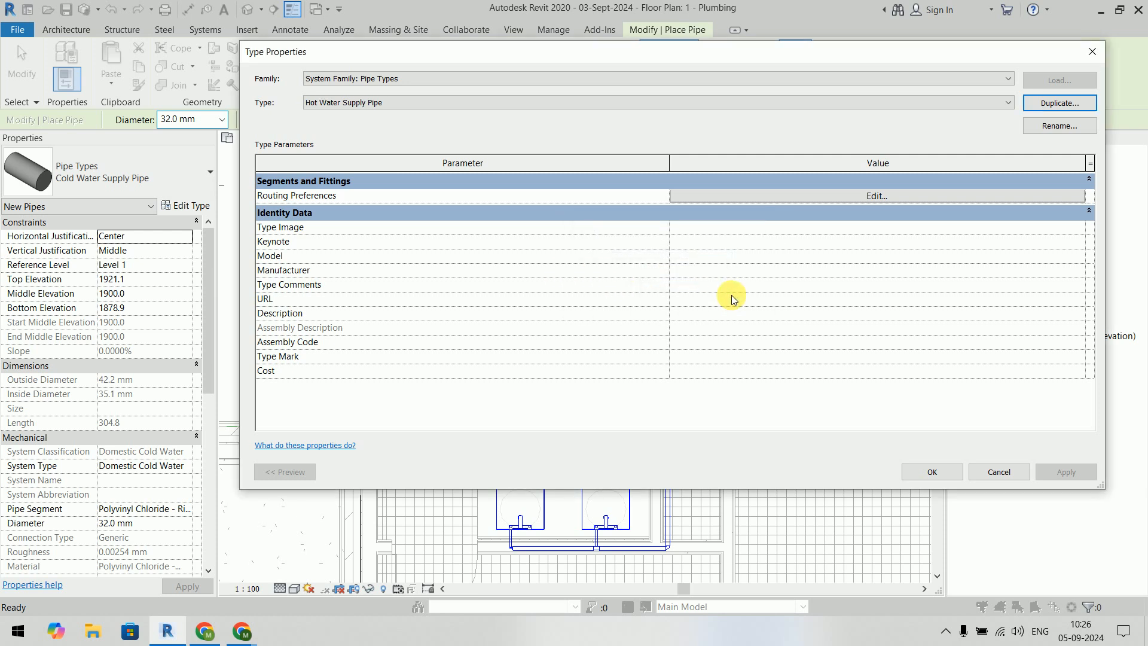
pyautogui.click(934, 472)
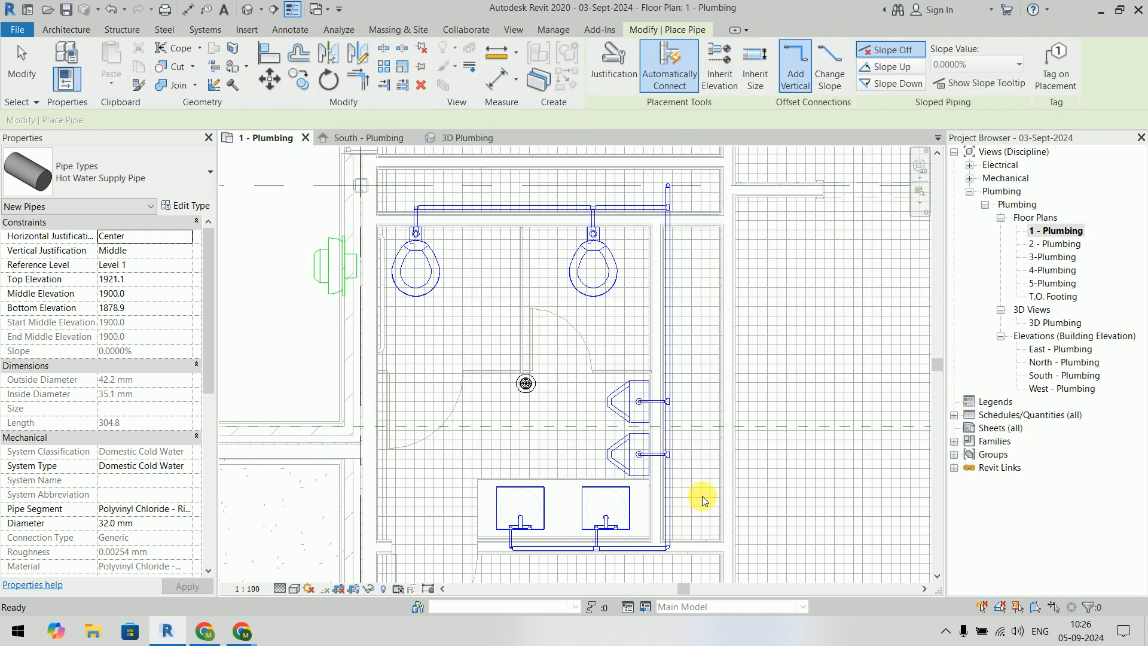
# Step: Set the new pipe's system type to Domestic Hot Water and its middle elevation to 1500 mm
pyautogui.click(189, 472)
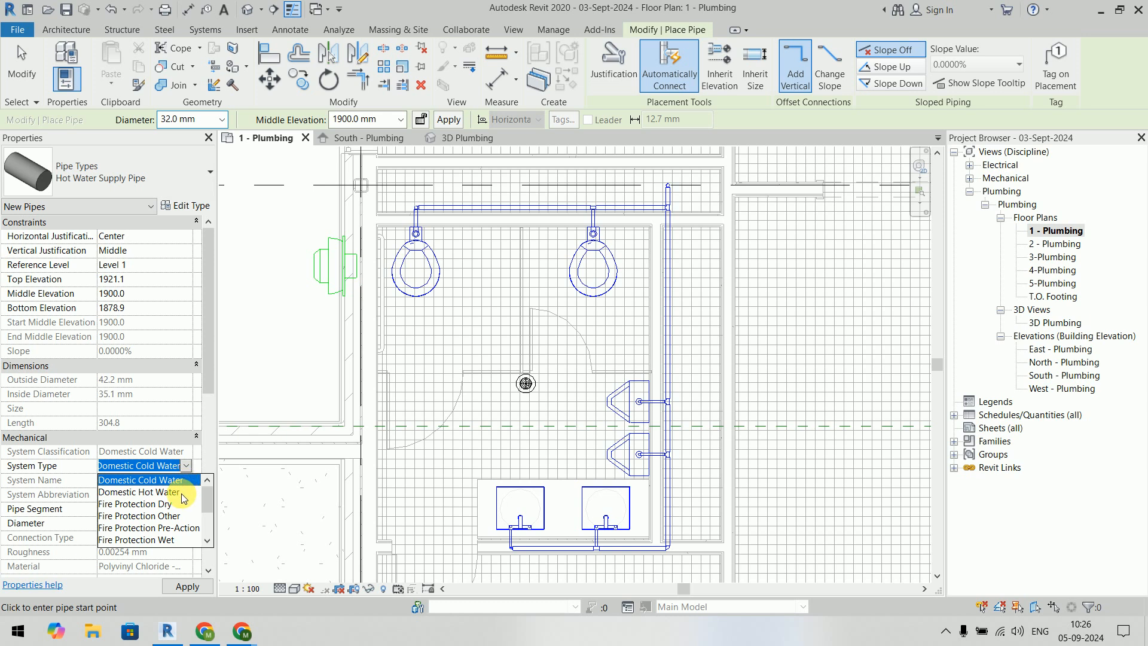
pyautogui.click(183, 496)
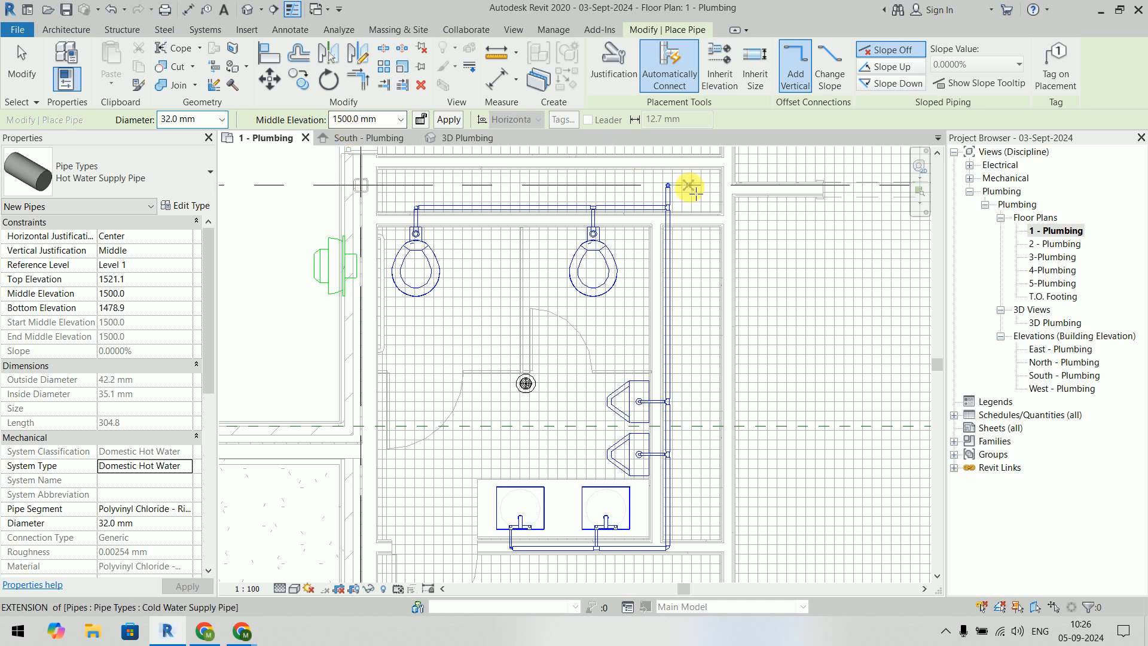
pyautogui.scroll(4, 694, 191)
pyautogui.scroll(-4, 672, 315)
pyautogui.moveTo(686, 439); pyautogui.dragTo(664, 132, button='middle')
pyautogui.scroll(5, 589, 365)
pyautogui.moveTo(576, 350); pyautogui.dragTo(623, 405, button='middle')
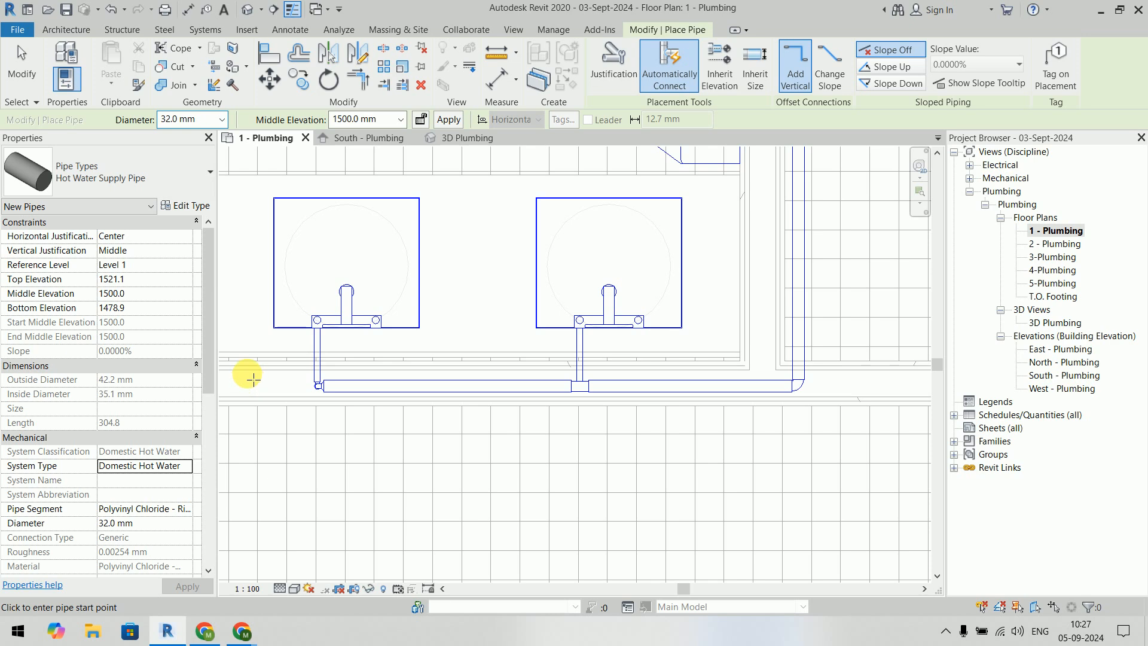
# Step: Draw a 25 mm hot water pipe about 1950 mm long eastward behind both lavatories, ending just past the north-south cold water pipe
pyautogui.click(248, 374)
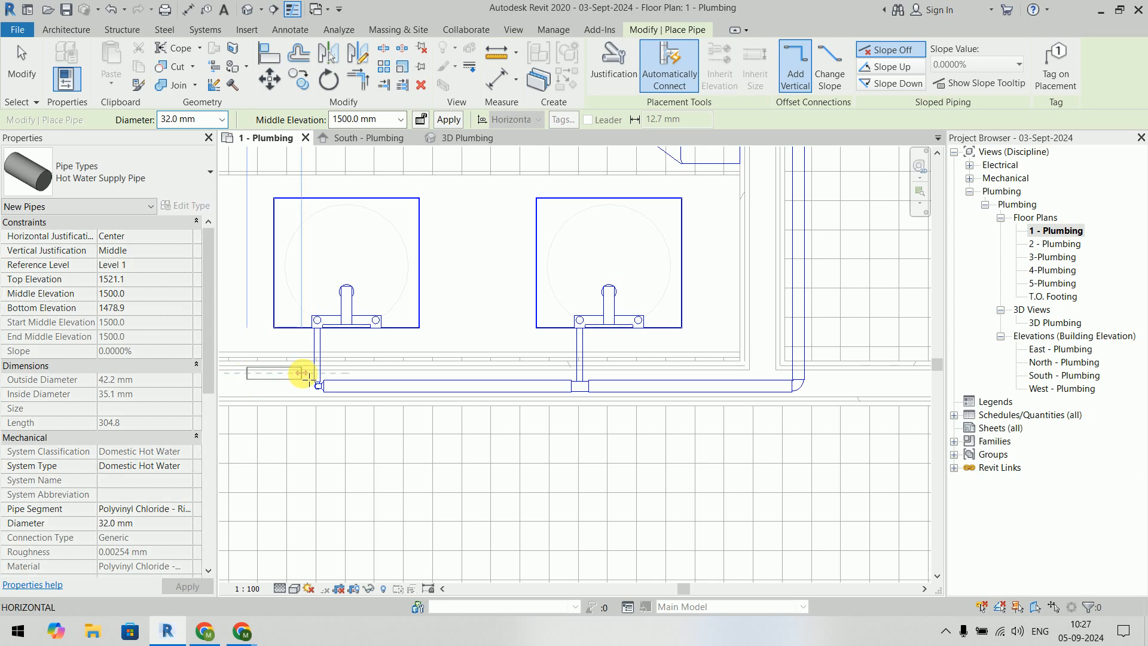
pyautogui.click(749, 373)
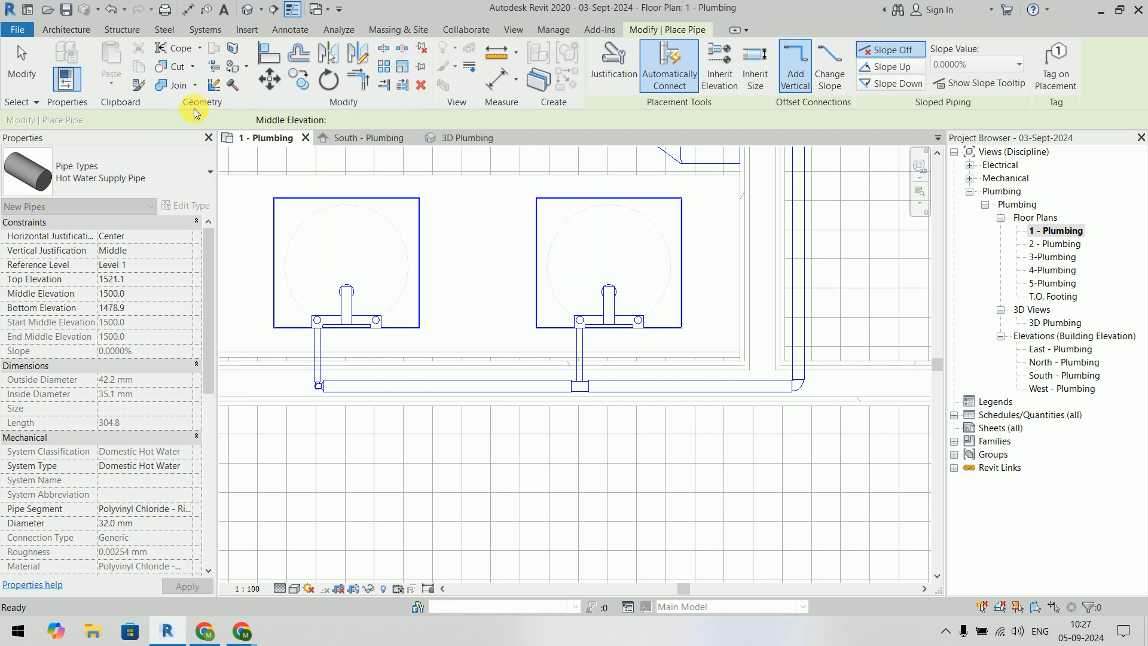
pyautogui.click(223, 120)
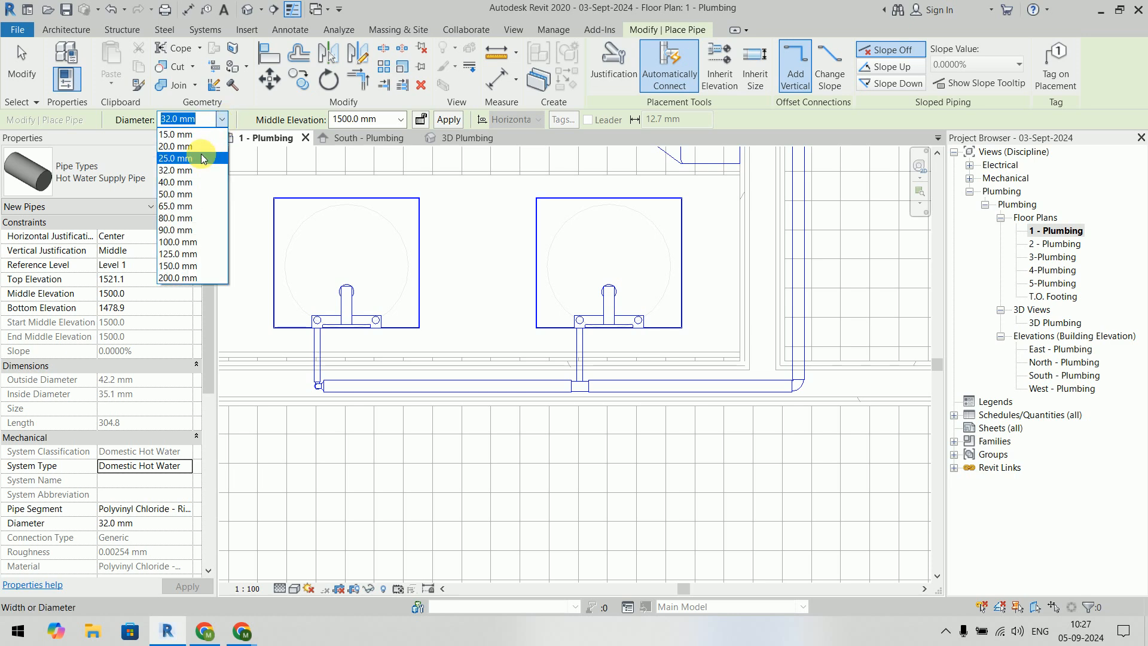
pyautogui.click(179, 146)
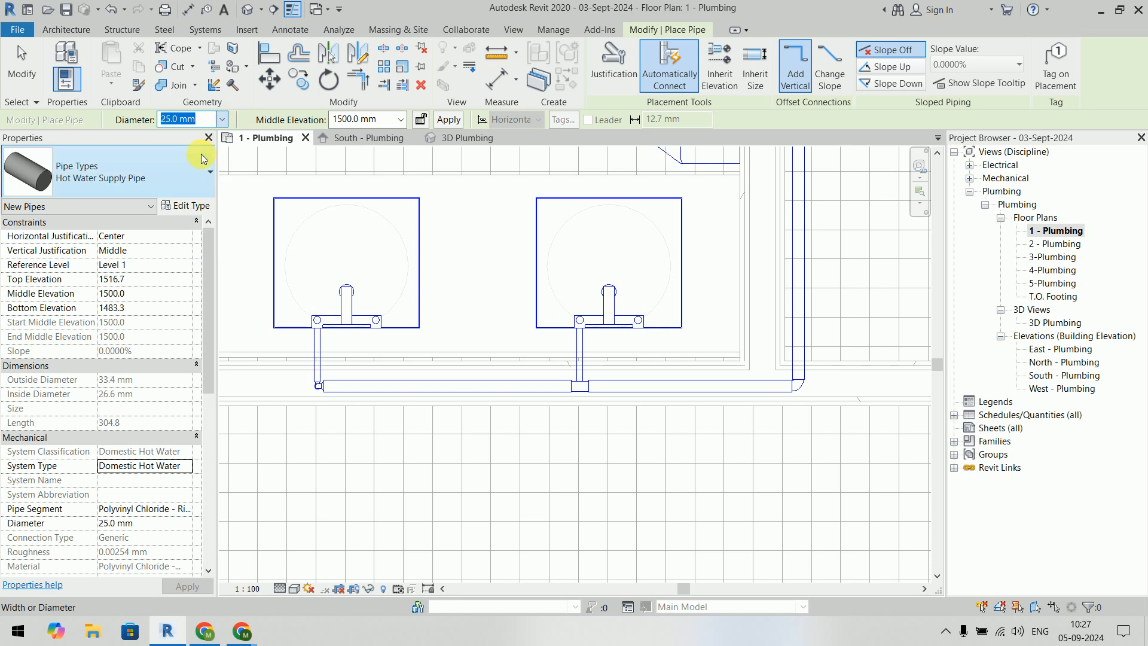
pyautogui.click(270, 376)
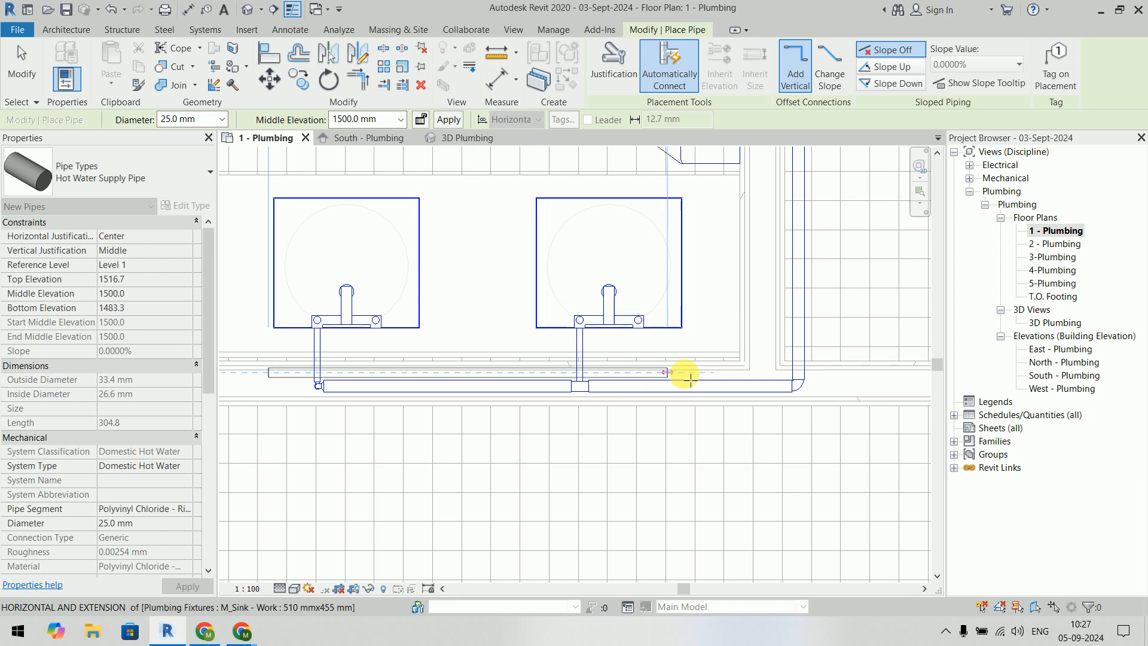
pyautogui.scroll(-2, 826, 377)
pyautogui.moveTo(826, 376); pyautogui.dragTo(654, 495, button='middle')
pyautogui.scroll(2, 654, 495)
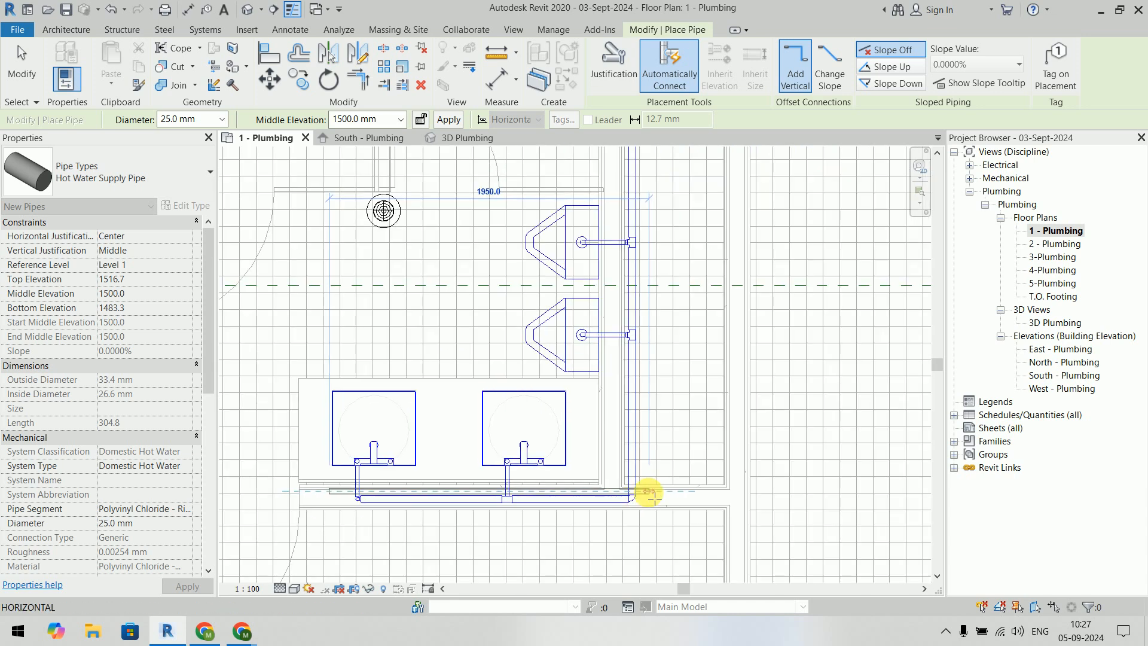
pyautogui.click(654, 494)
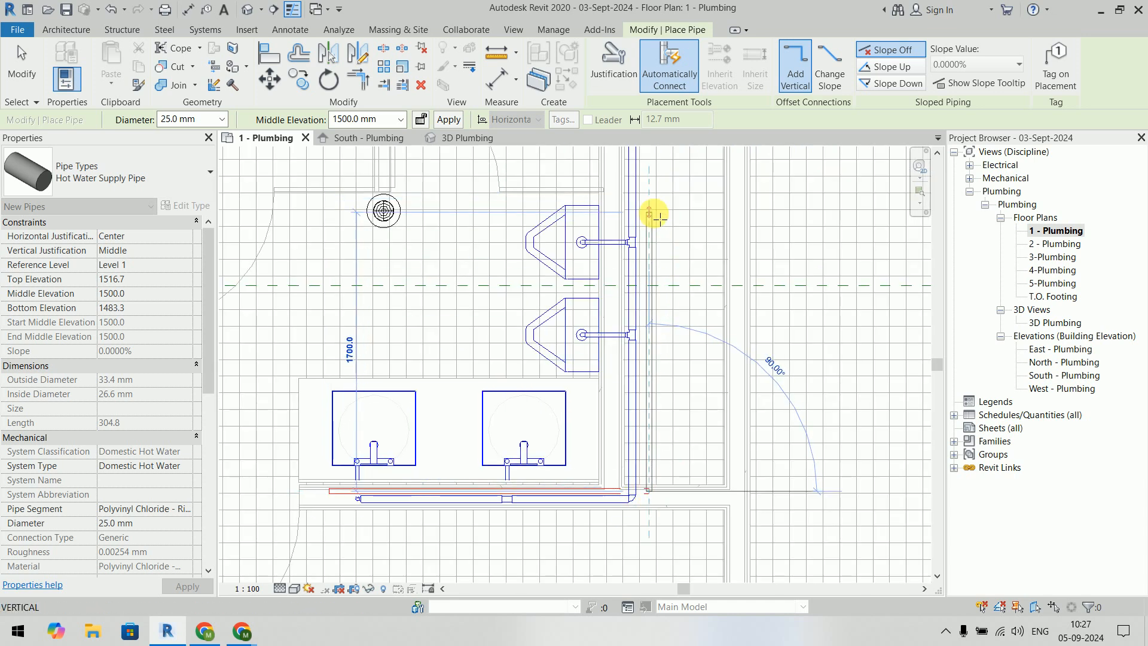
# Step: Continue the hot water pipe north past the urinals, then turn it west across the cold water pipe to end near the east water closet
pyautogui.moveTo(657, 217); pyautogui.dragTo(684, 364, button='middle')
pyautogui.moveTo(690, 421); pyautogui.dragTo(692, 448, button='middle')
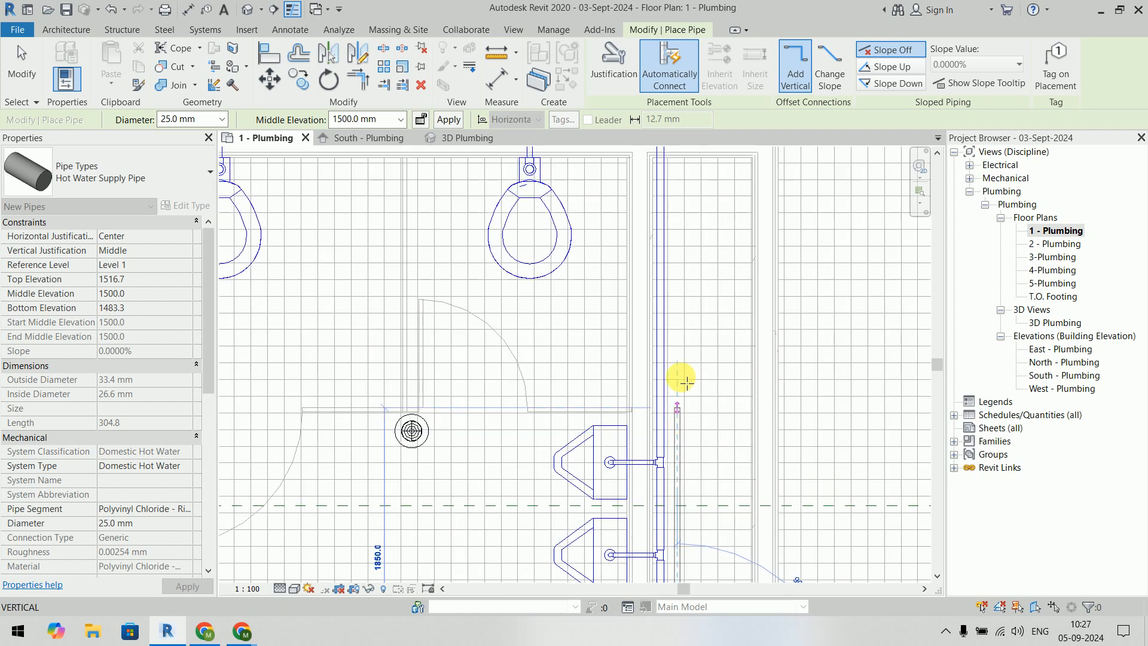
pyautogui.click(677, 275)
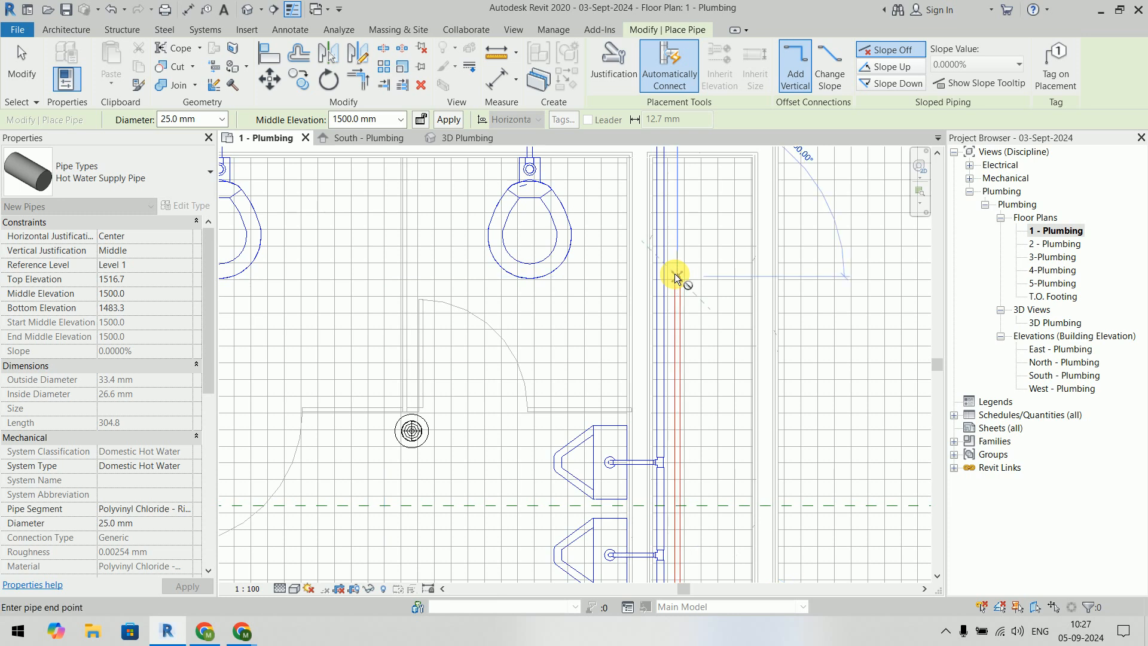
pyautogui.click(622, 292)
pyautogui.press('Escape')
pyautogui.press('Escape')
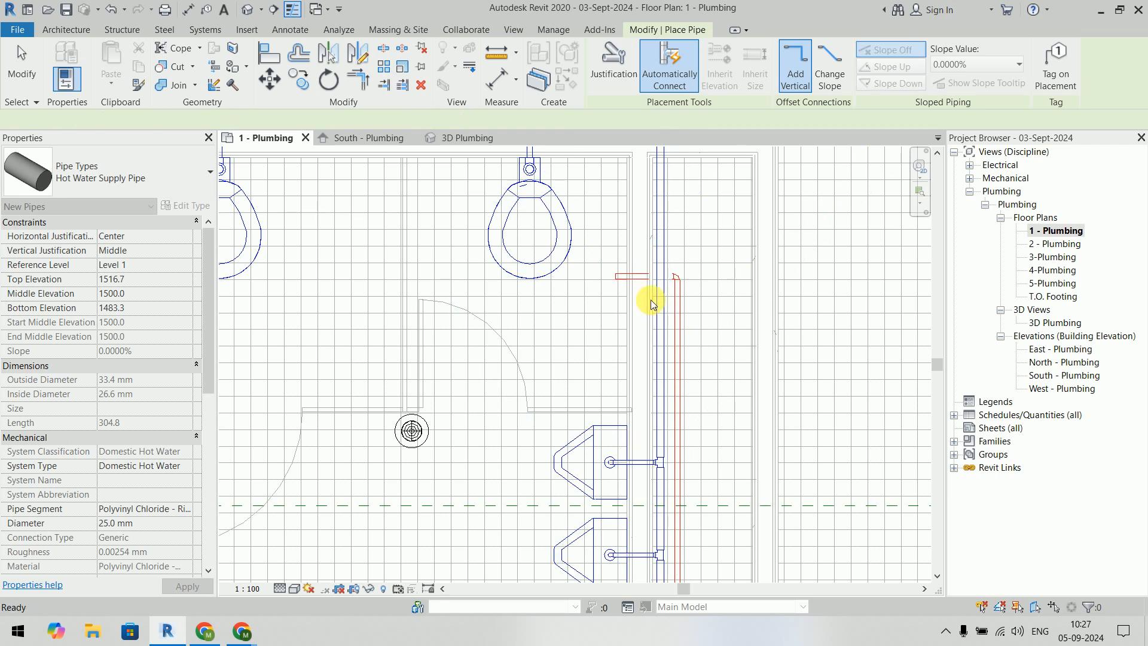
# Step: Cap the open west end of the short hot water pipe near the east water closet
pyautogui.scroll(-2, 594, 253)
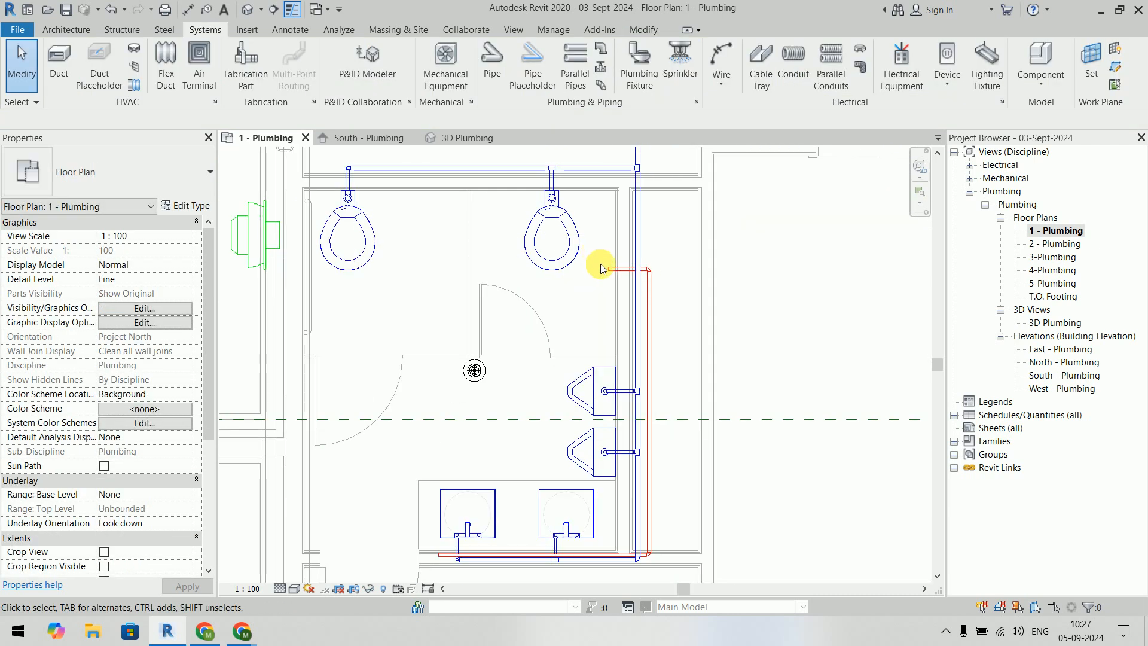
pyautogui.moveTo(500, 546); pyautogui.dragTo(497, 347, button='middle')
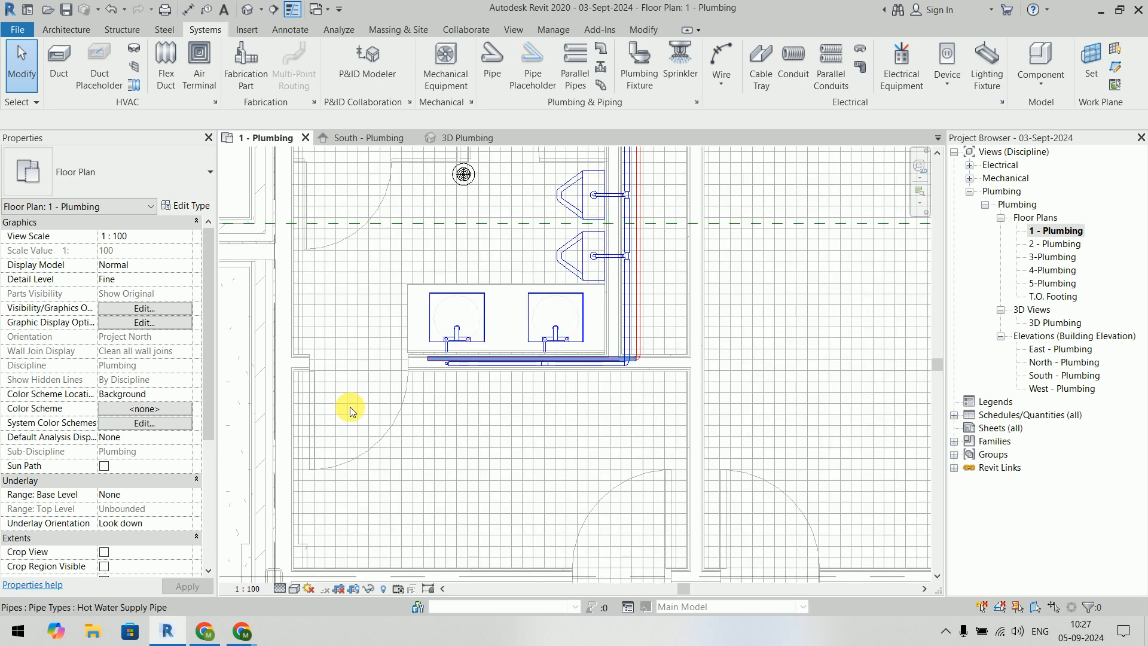
pyautogui.moveTo(628, 185); pyautogui.dragTo(644, 404, button='middle')
pyautogui.scroll(5, 626, 313)
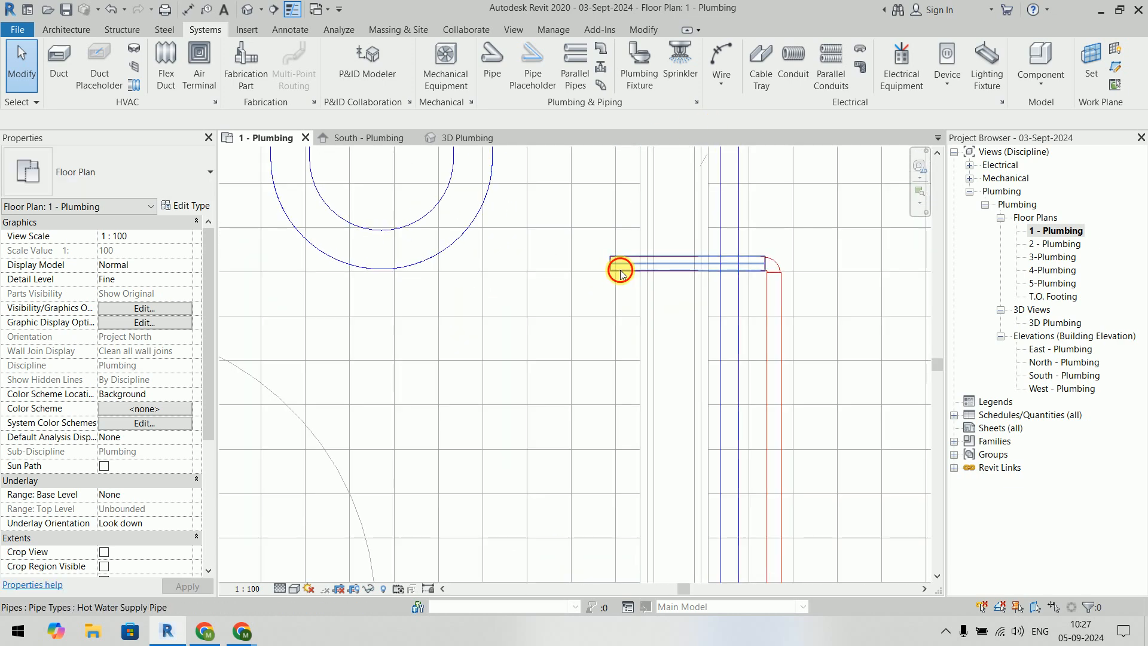
pyautogui.click(611, 263)
pyautogui.rightClick(611, 263)
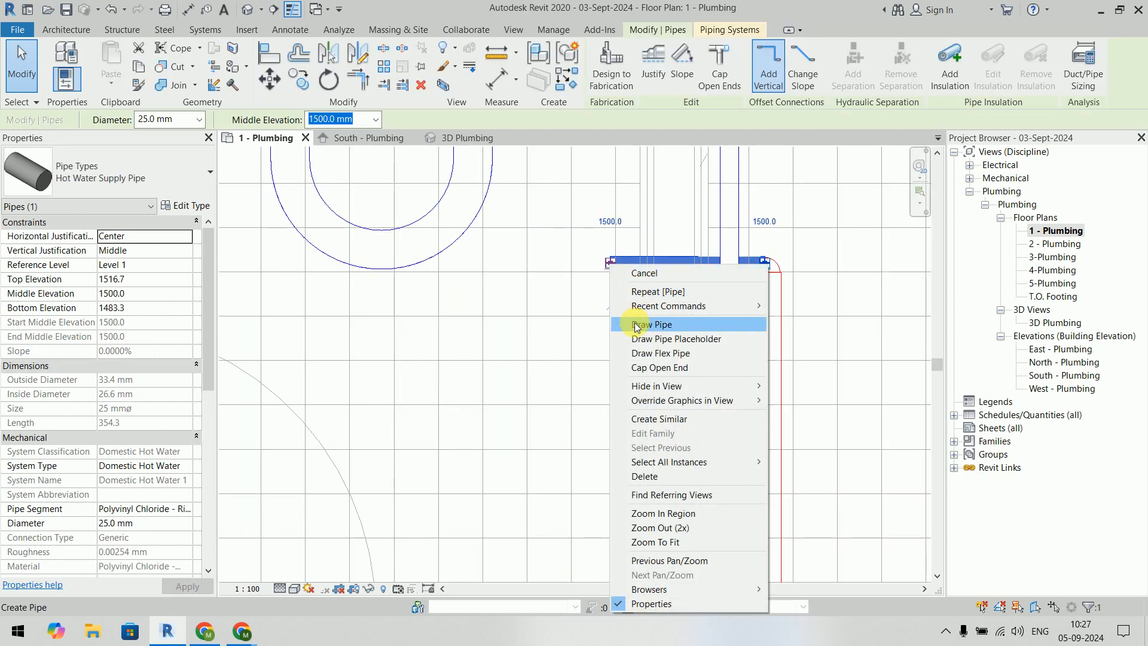
pyautogui.click(659, 367)
pyautogui.click(538, 372)
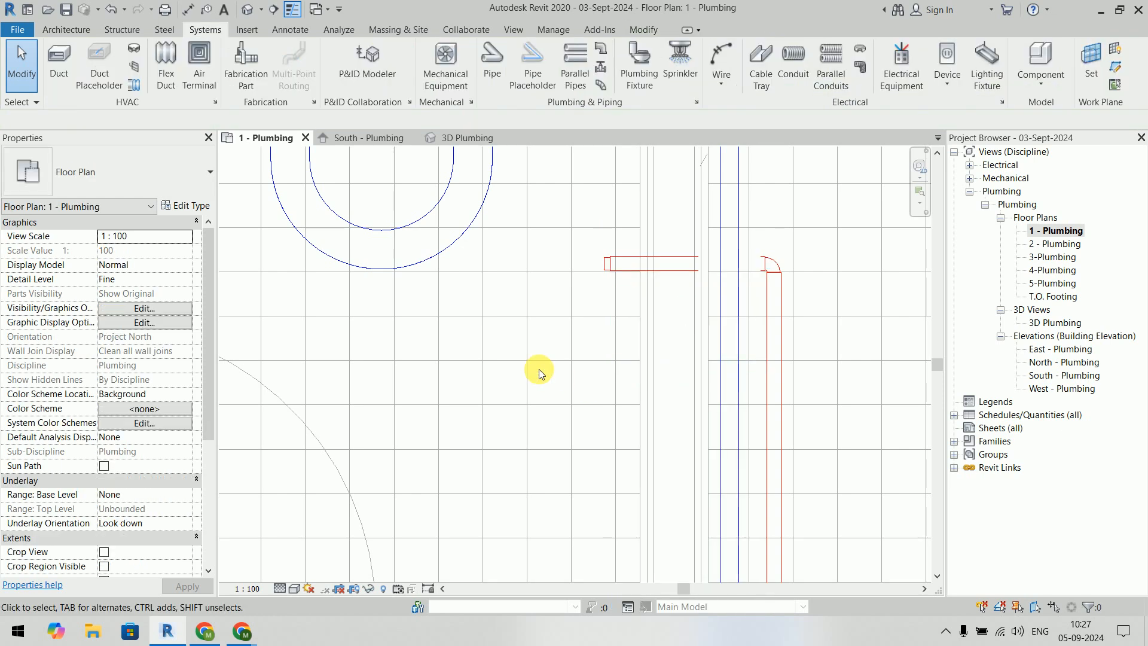
# Step: Cap the open west end of the hot water pipe behind the west lavatory
pyautogui.scroll(-4, 538, 372)
pyautogui.moveTo(512, 500); pyautogui.dragTo(588, 274, button='middle')
pyautogui.scroll(4, 377, 486)
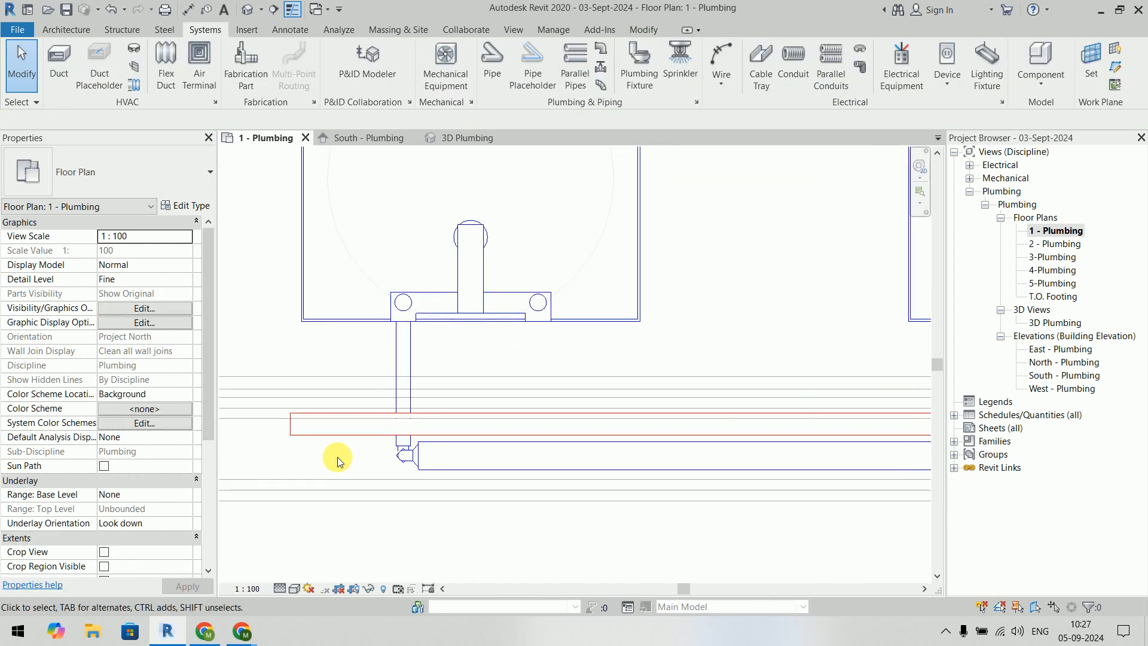
pyautogui.click(296, 426)
pyautogui.rightClick(296, 426)
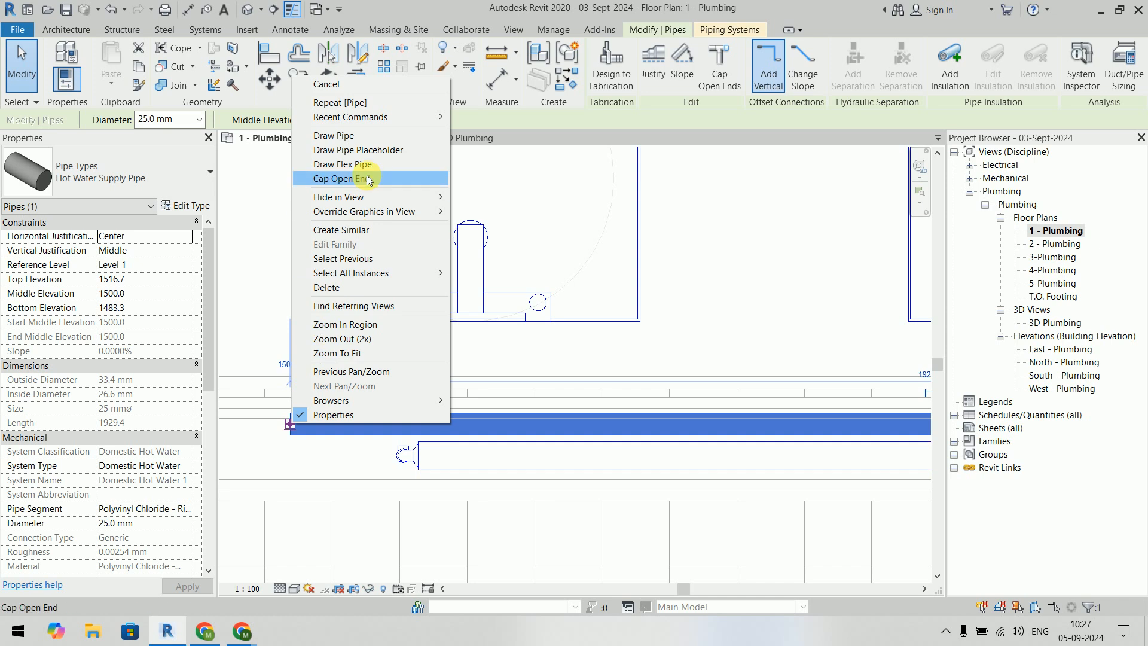
pyautogui.click(375, 187)
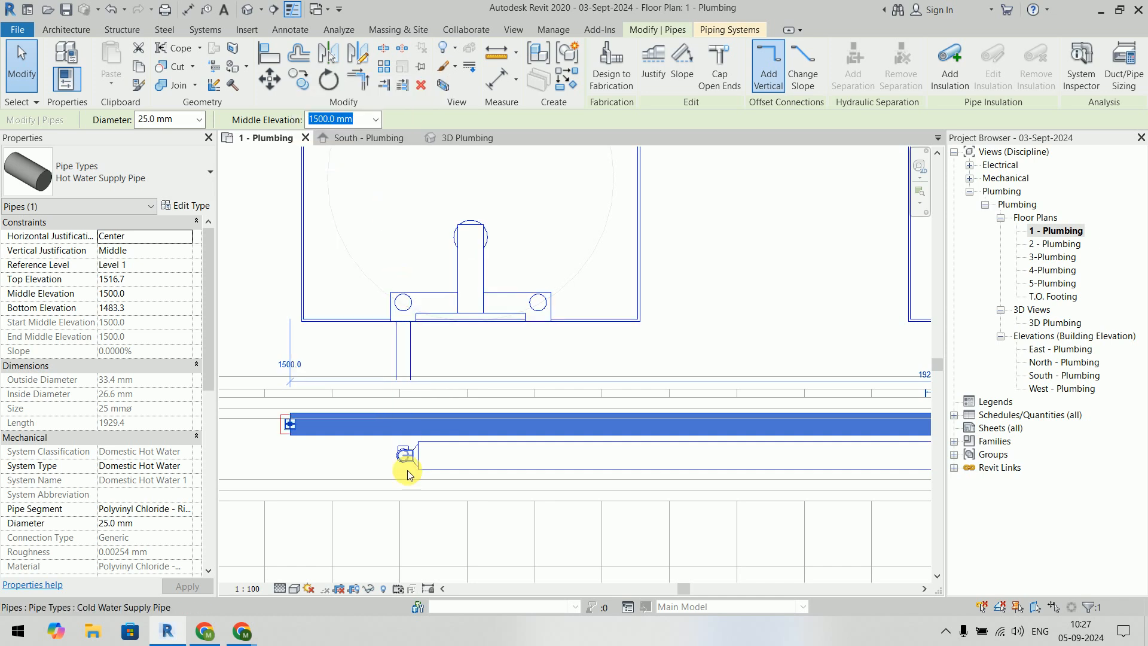
pyautogui.click(423, 526)
# Step: Connect the west lavatory's 15 mm Domestic Hot Water connector into the hot water pipe behind it
pyautogui.click(529, 288)
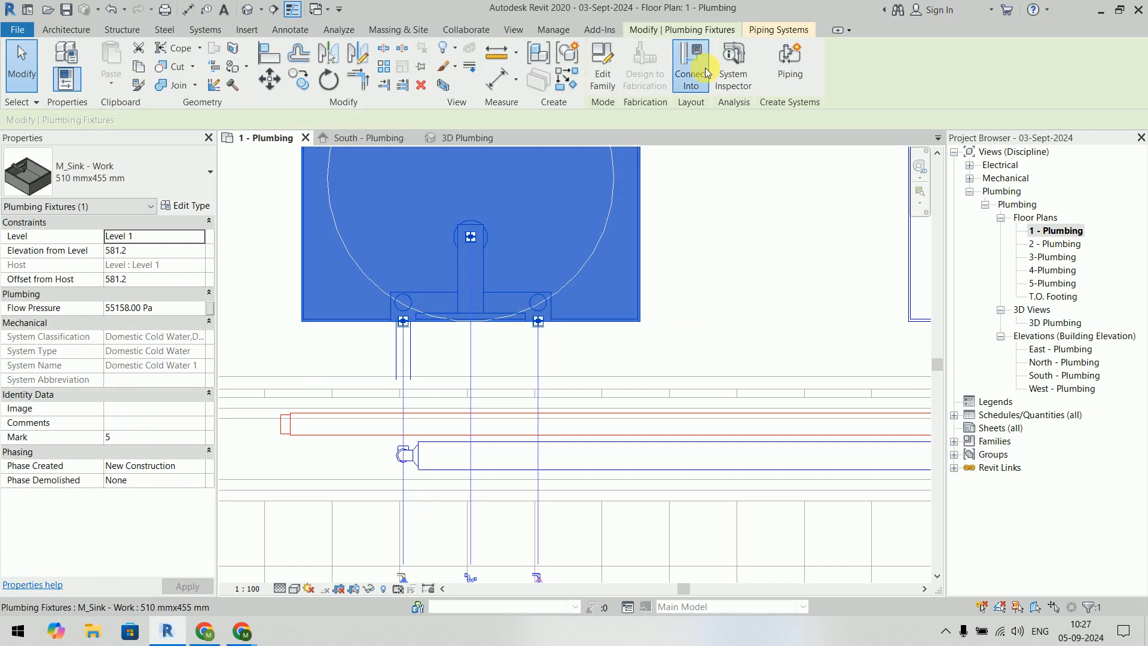
pyautogui.click(691, 62)
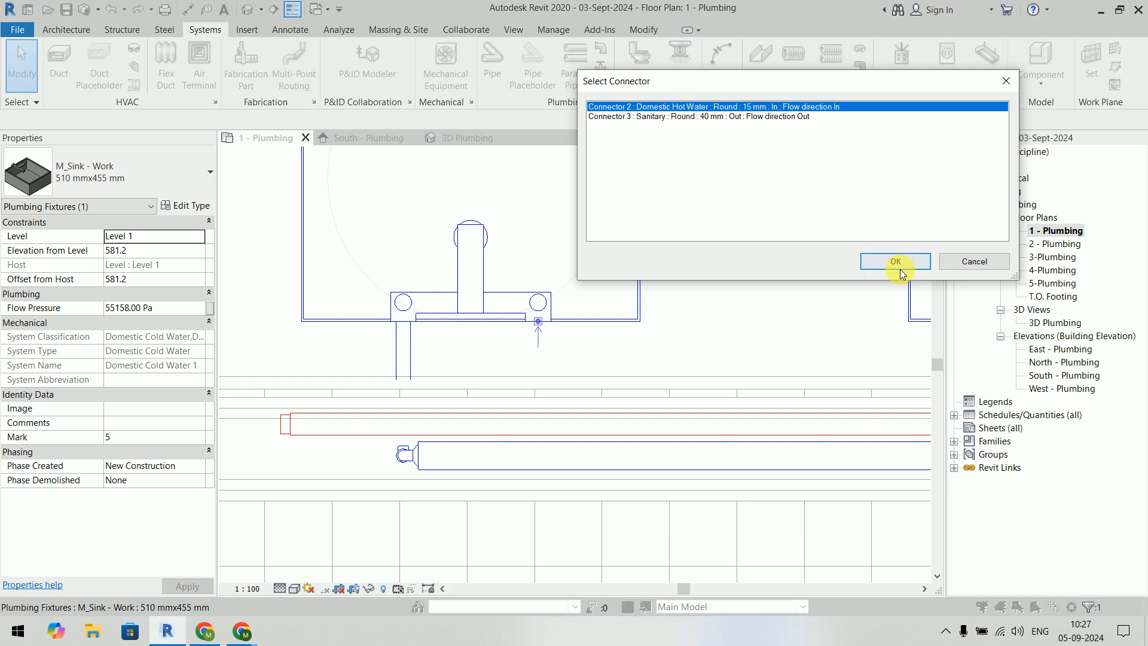
pyautogui.click(897, 263)
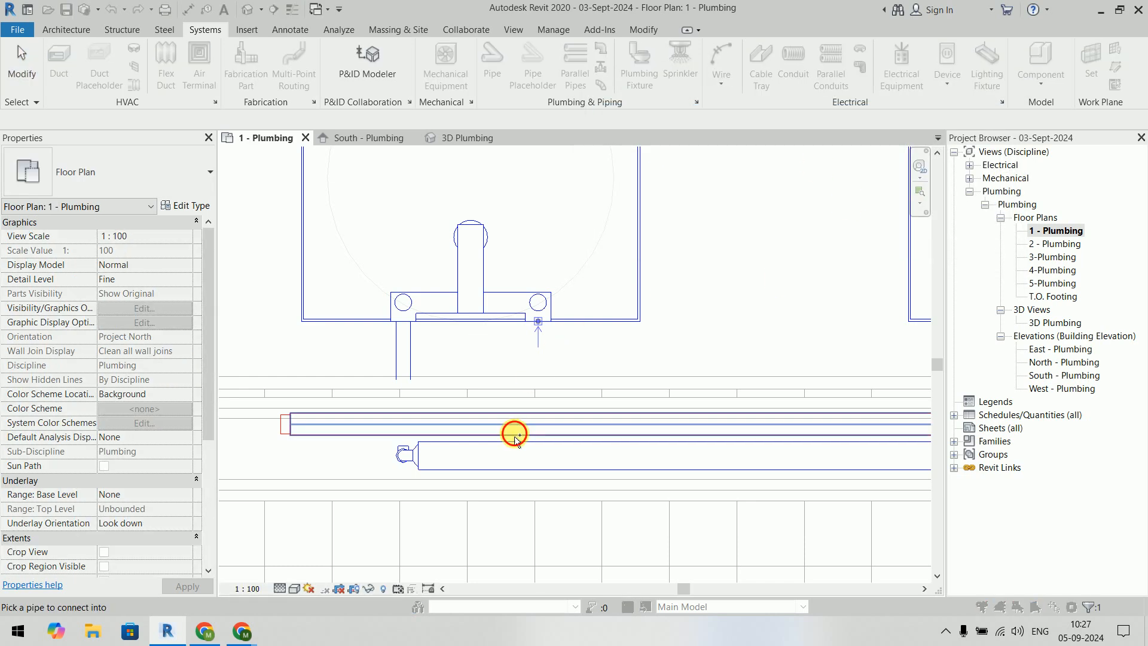
pyautogui.scroll(-4, 611, 342)
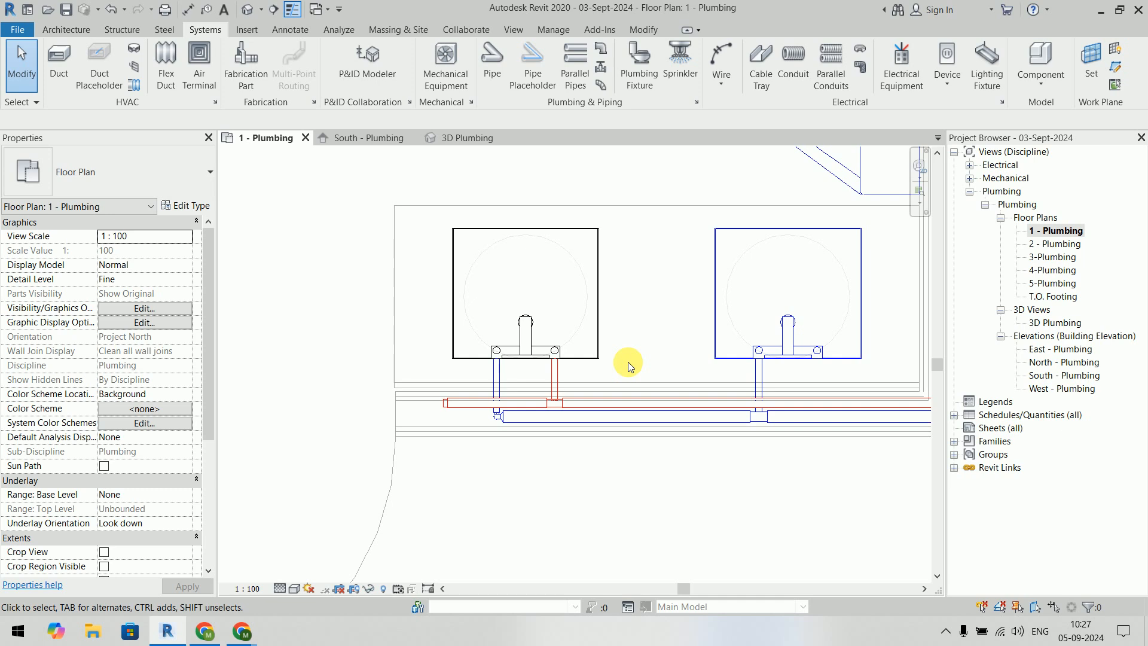
# Step: Connect the east lavatory's 15 mm Domestic Hot Water connector into the same hot water pipe
pyautogui.click(589, 270)
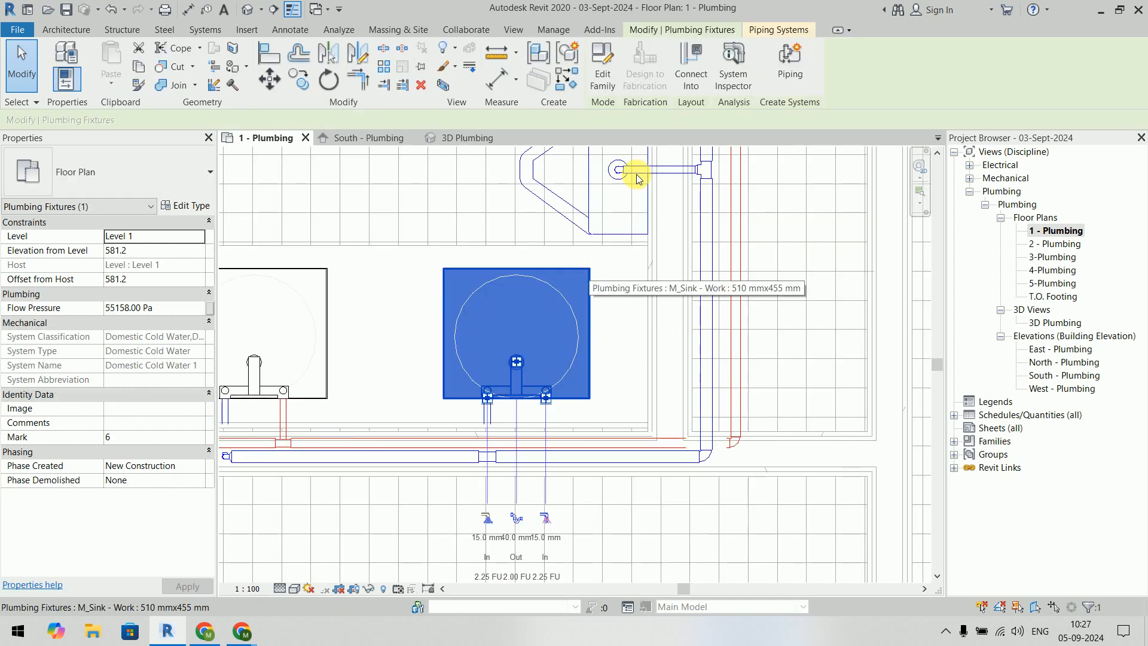
pyautogui.click(702, 66)
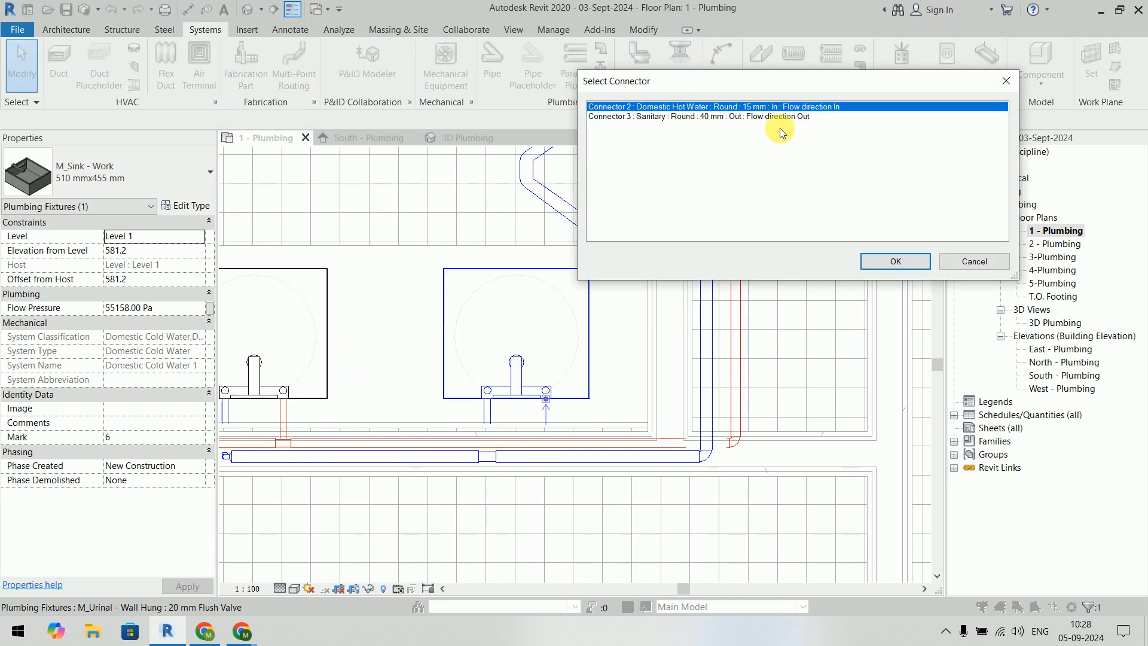
pyautogui.click(910, 269)
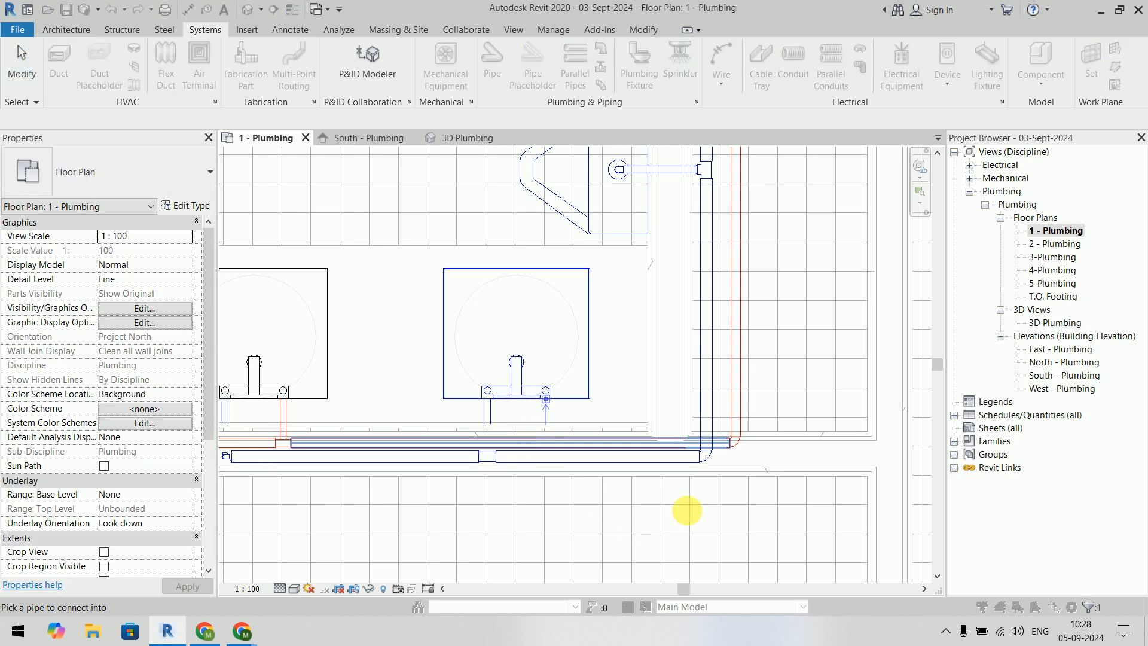
pyautogui.scroll(3, 475, 429)
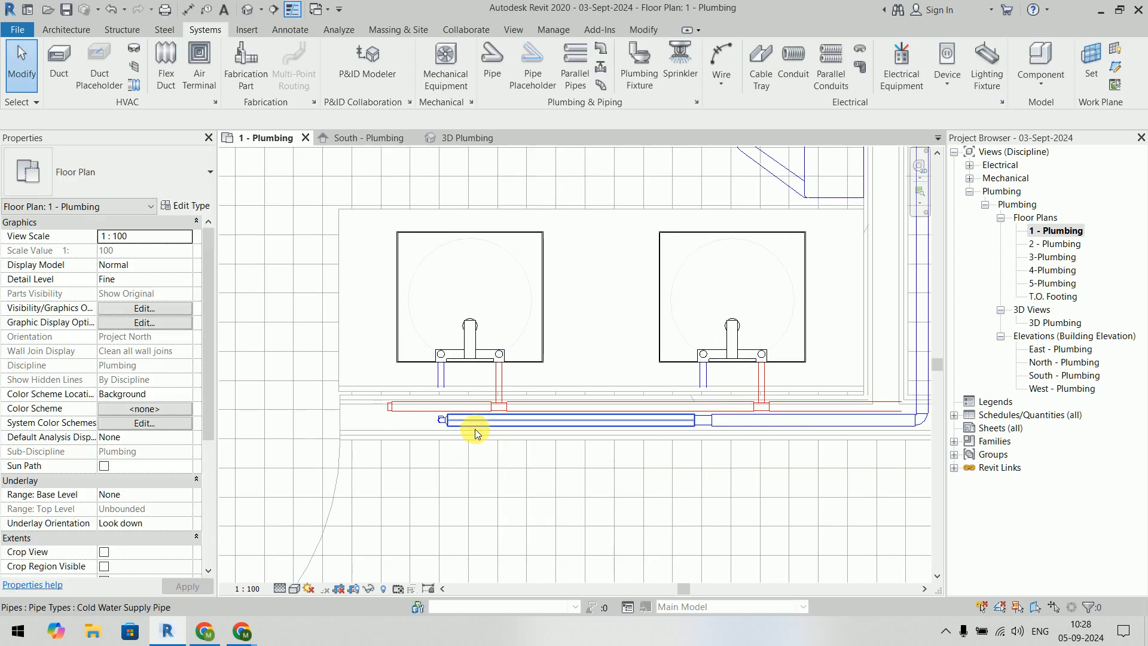
# Step: Delete the capped hot water stub west of the west lavatory's branch and convert the tee there into an elbow
pyautogui.moveTo(280, 340); pyautogui.dragTo(520, 409)
pyautogui.press('Delete')
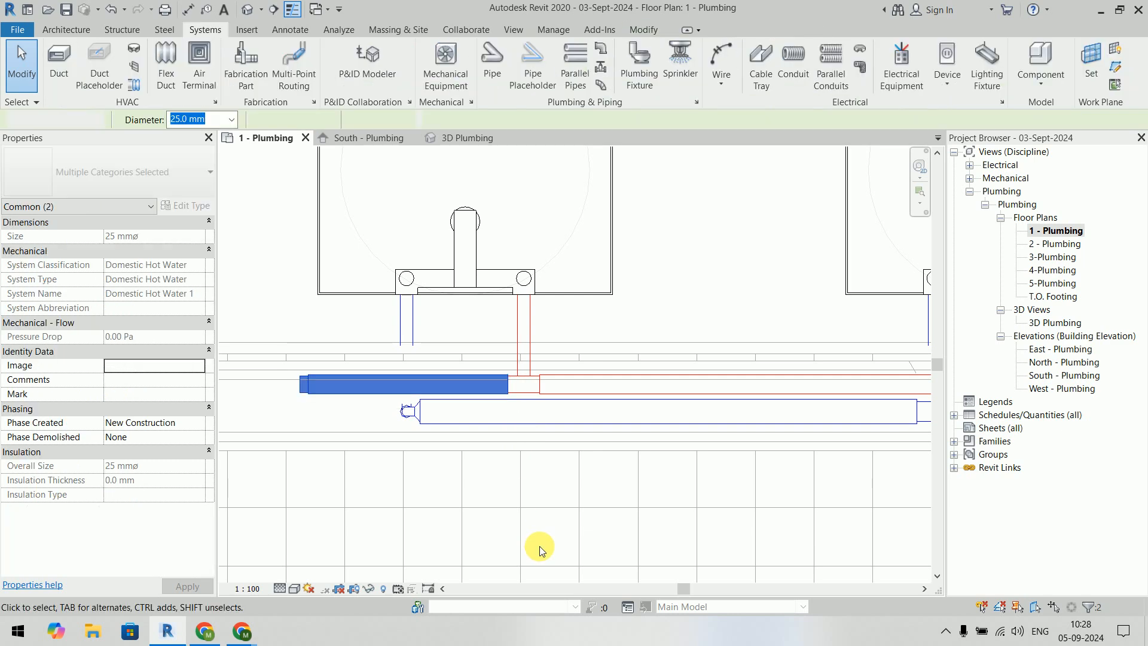
pyautogui.click(519, 391)
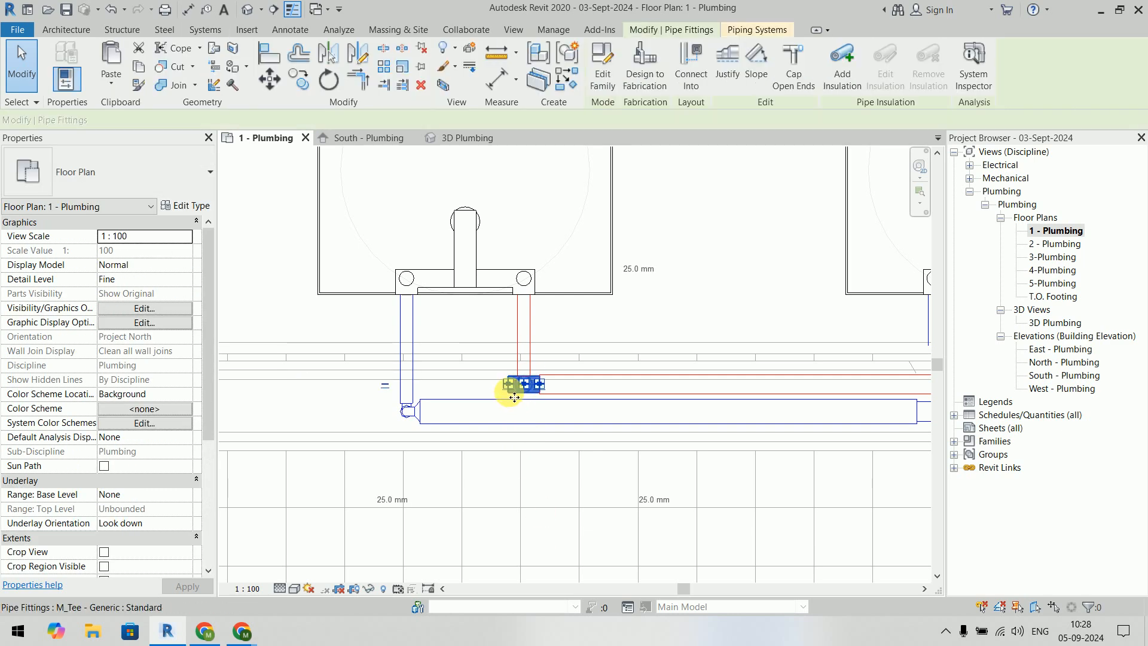
pyautogui.click(506, 377)
pyautogui.click(671, 323)
pyautogui.scroll(-3, 671, 323)
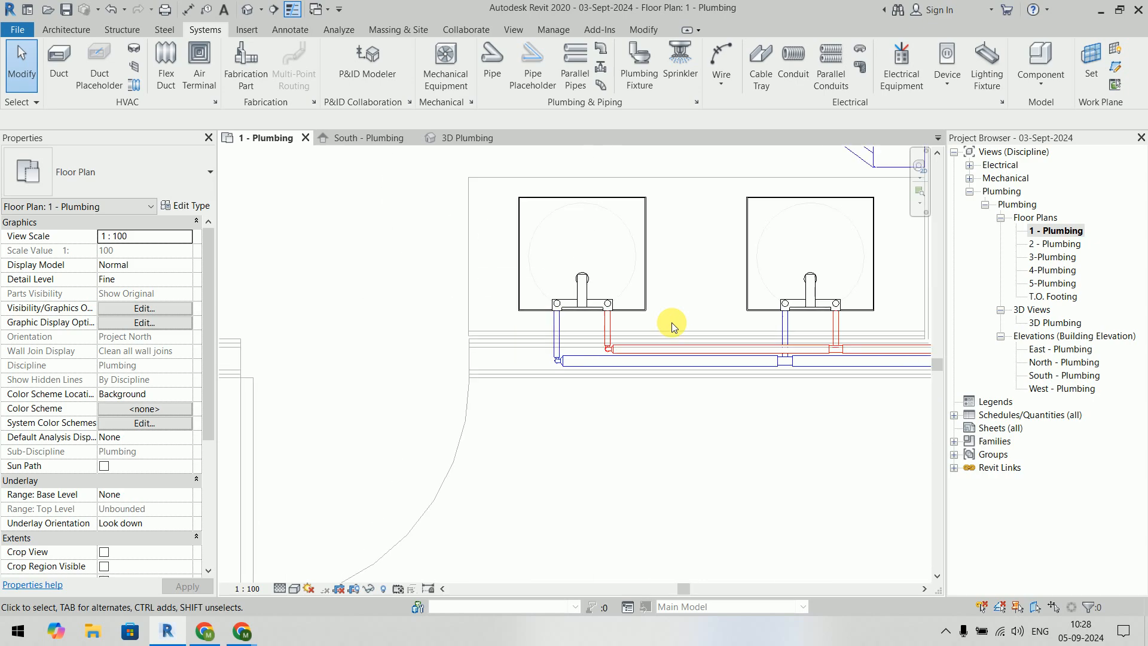
# Step: Examine the hot water routing, lavatory connections and capped pipe end in the 3D Plumbing view
pyautogui.moveTo(672, 326); pyautogui.dragTo(478, 169, button='middle')
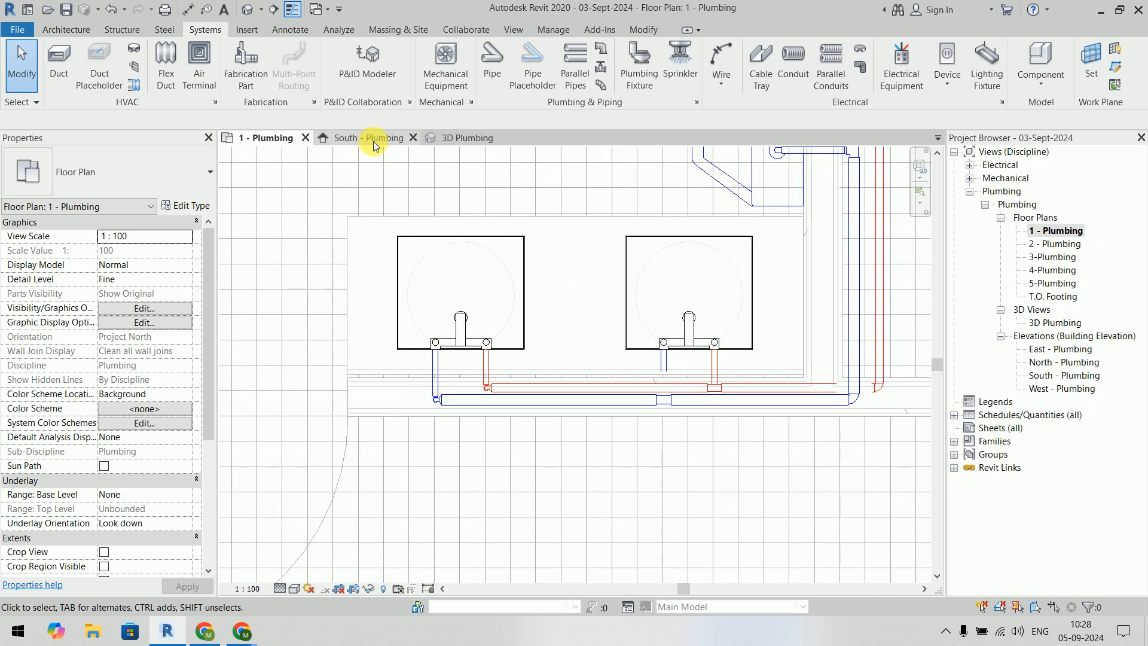
pyautogui.click(472, 139)
pyautogui.keyDown('shift'); pyautogui.moveTo(731, 474); pyautogui.dragTo(765, 515, button='middle'); pyautogui.keyUp('shift')
pyautogui.moveTo(768, 522); pyautogui.dragTo(674, 266, button='middle')
pyautogui.scroll(2, 661, 339)
pyautogui.scroll(2, 662, 339)
pyautogui.moveTo(661, 339); pyautogui.dragTo(768, 348, button='middle')
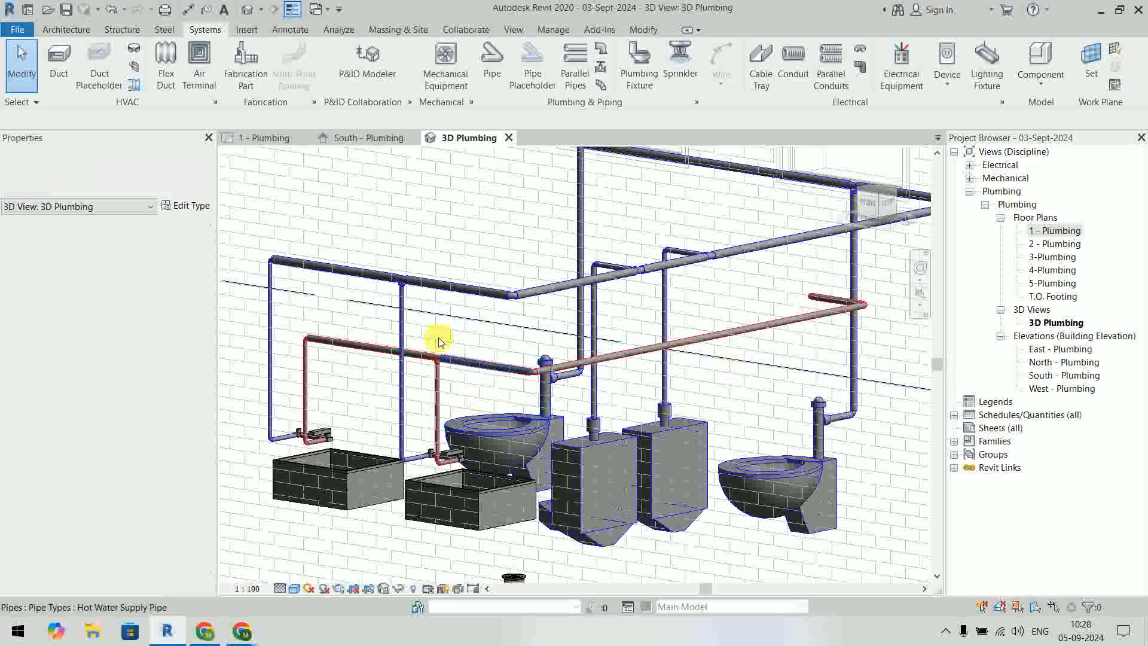
pyautogui.keyDown('shift'); pyautogui.moveTo(547, 455); pyautogui.dragTo(553, 485, button='middle'); pyautogui.keyUp('shift')
pyautogui.moveTo(574, 405); pyautogui.dragTo(547, 525, button='middle')
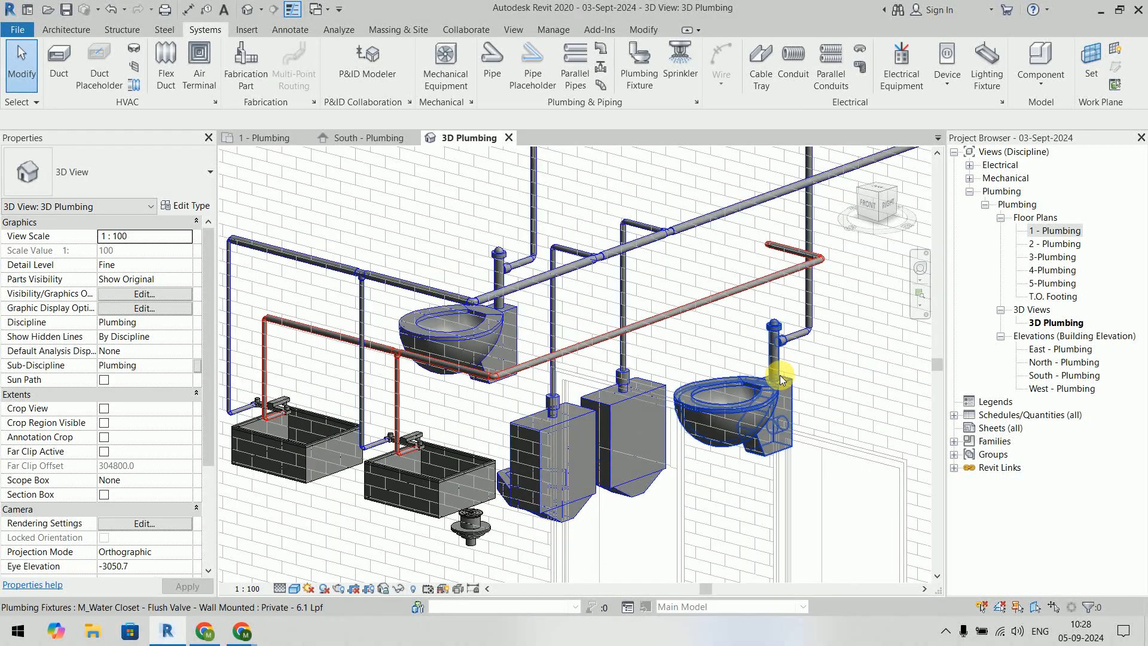
pyautogui.scroll(3, 817, 258)
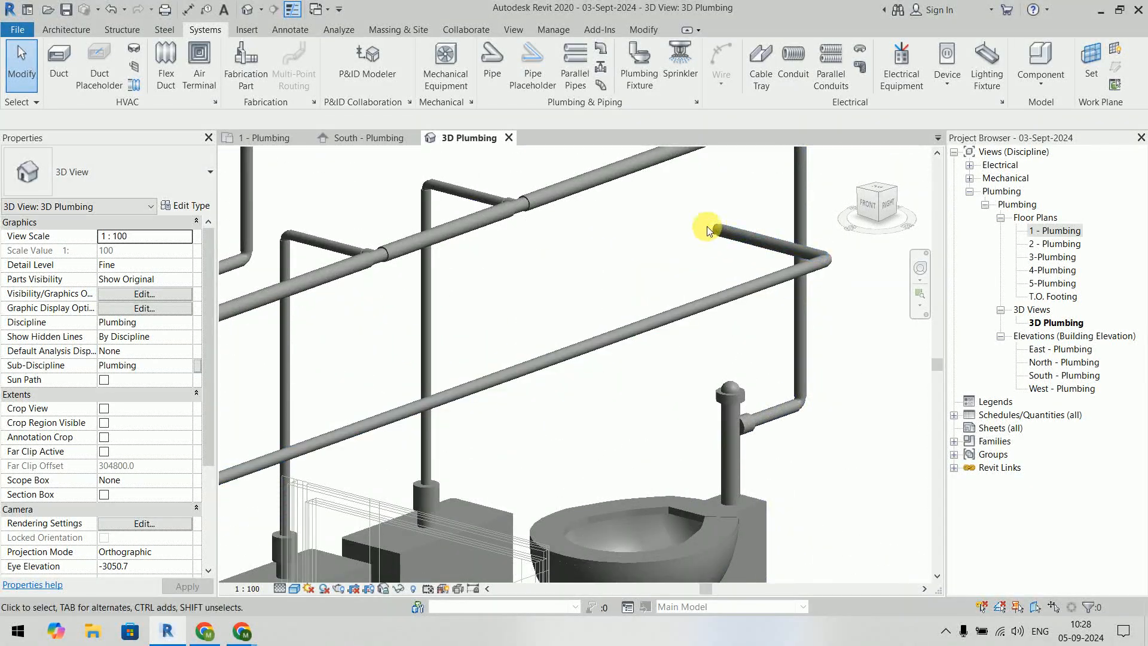
# Step: Return to the 1 - Plumbing floor plan near the capped hot water pipe and start loading a mechanical equipment family
pyautogui.doubleClick(1058, 234)
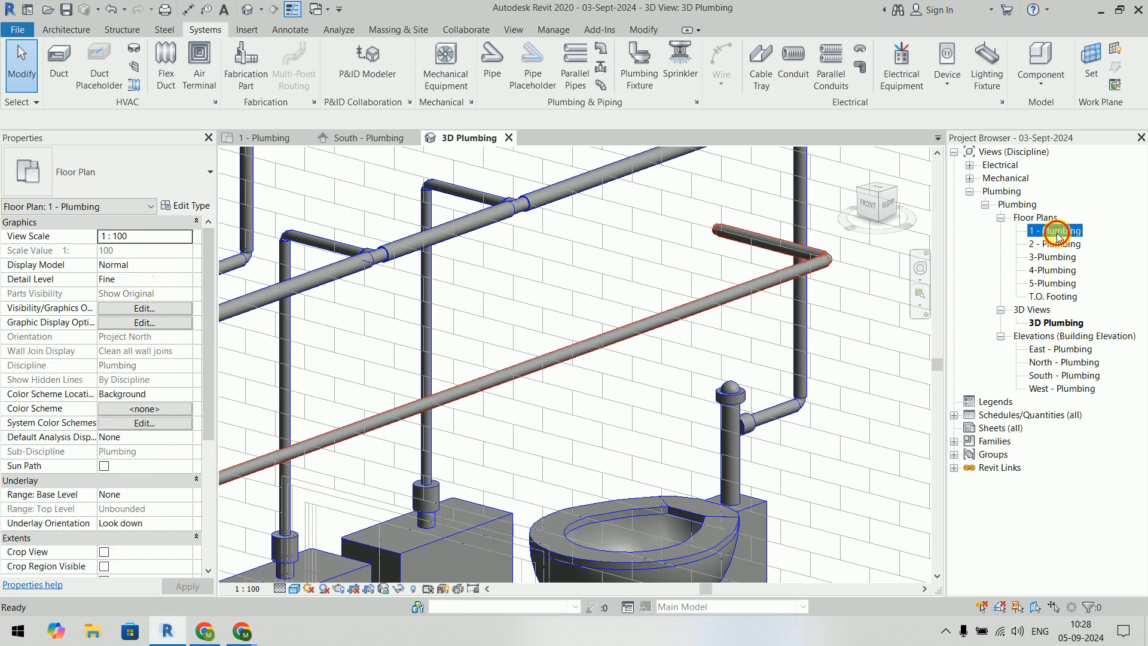
pyautogui.scroll(3, 663, 430)
pyautogui.moveTo(794, 261); pyautogui.dragTo(798, 542, button='middle')
pyautogui.scroll(2, 659, 328)
pyautogui.moveTo(736, 177); pyautogui.dragTo(710, 296, button='middle')
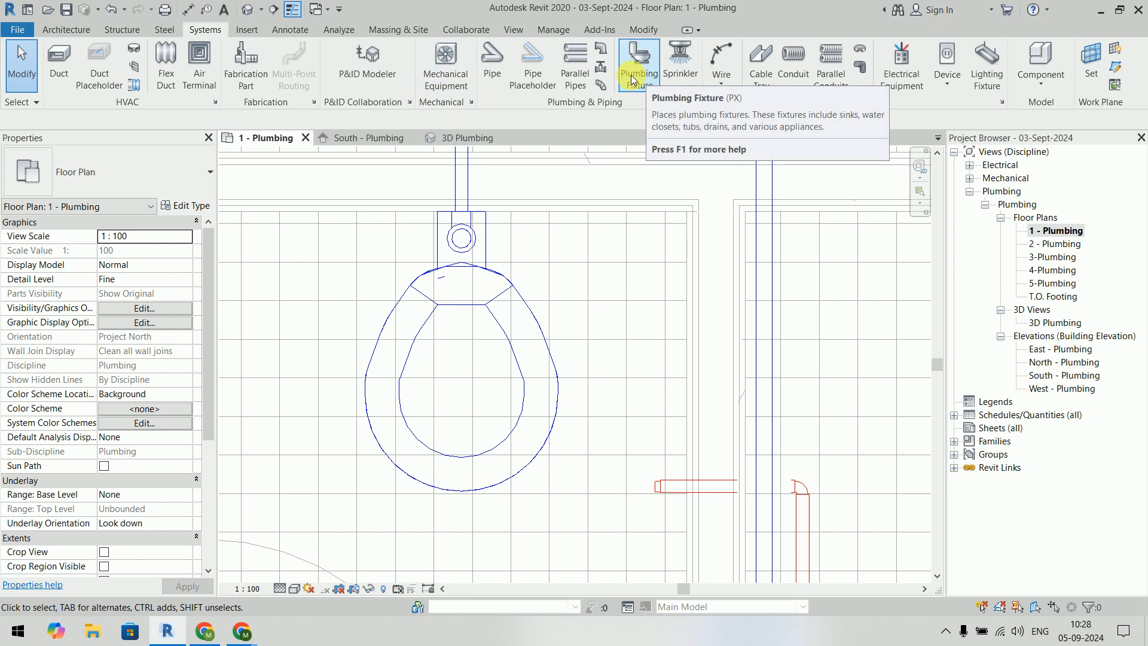
pyautogui.click(445, 74)
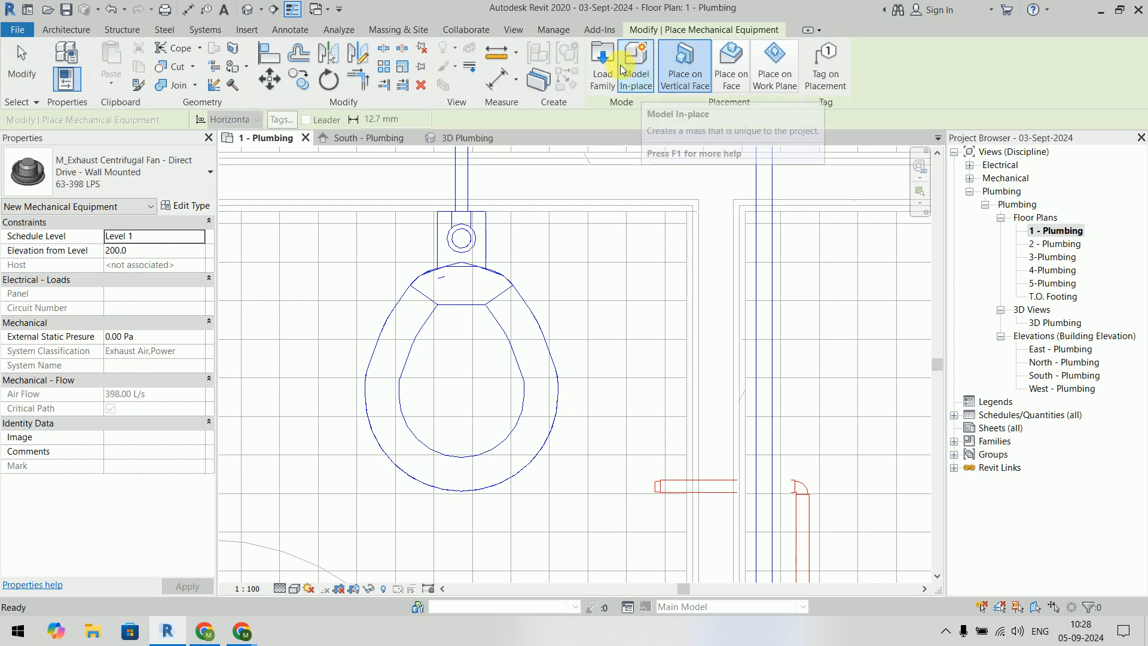
pyautogui.click(606, 65)
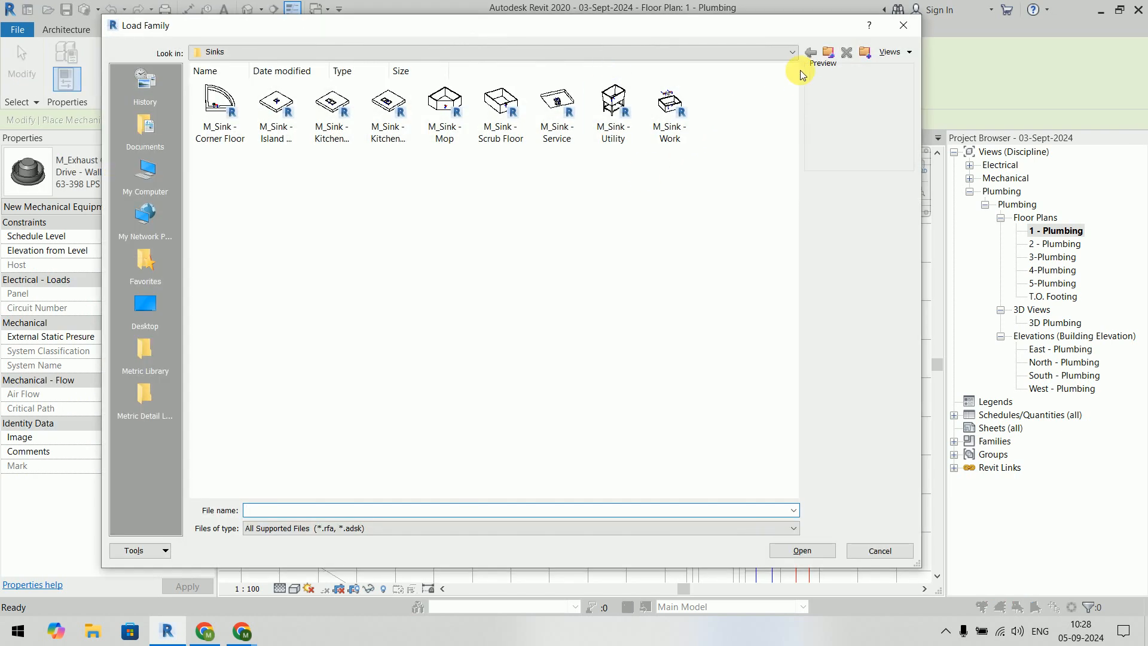
# Step: Check the Appliances folder of the plumbing fixture families, then go back up to the US Metric library folder
pyautogui.click(828, 53)
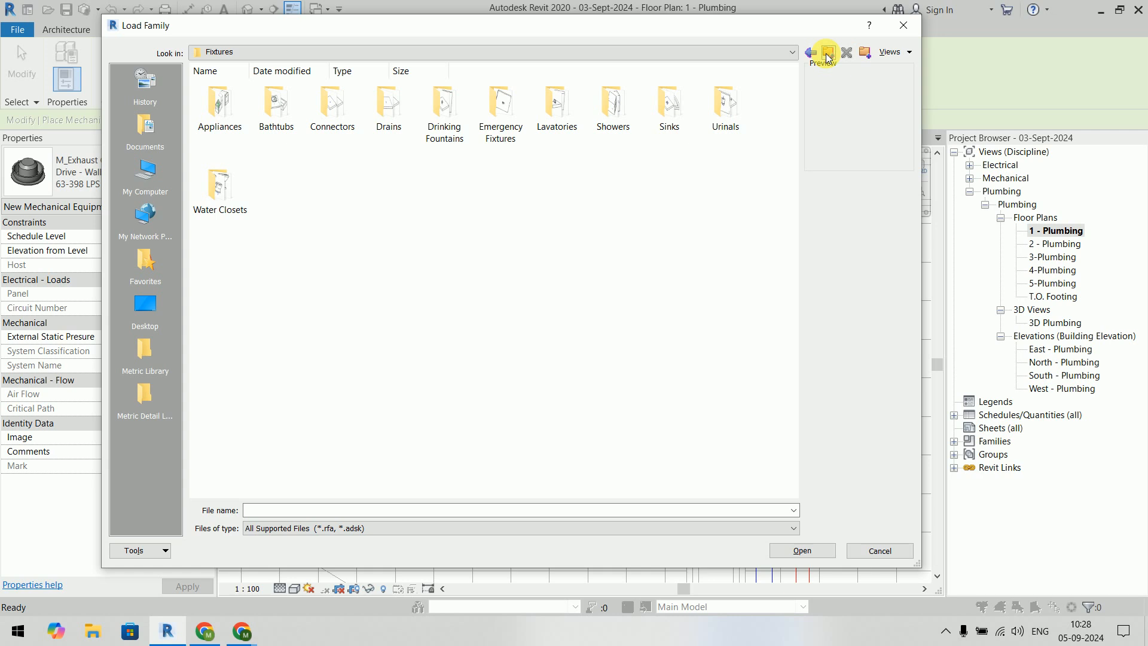
pyautogui.doubleClick(221, 120)
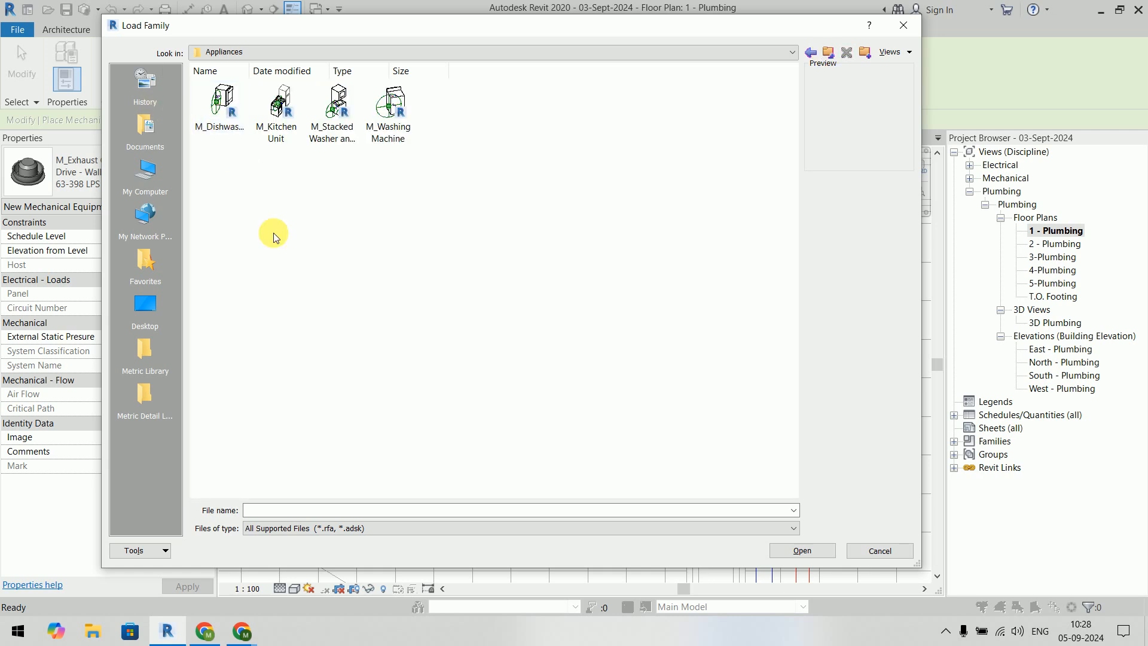
pyautogui.rightClick(316, 246)
pyautogui.moveTo(339, 259)
pyautogui.click(375, 202)
pyautogui.click(834, 55)
pyautogui.click(829, 54)
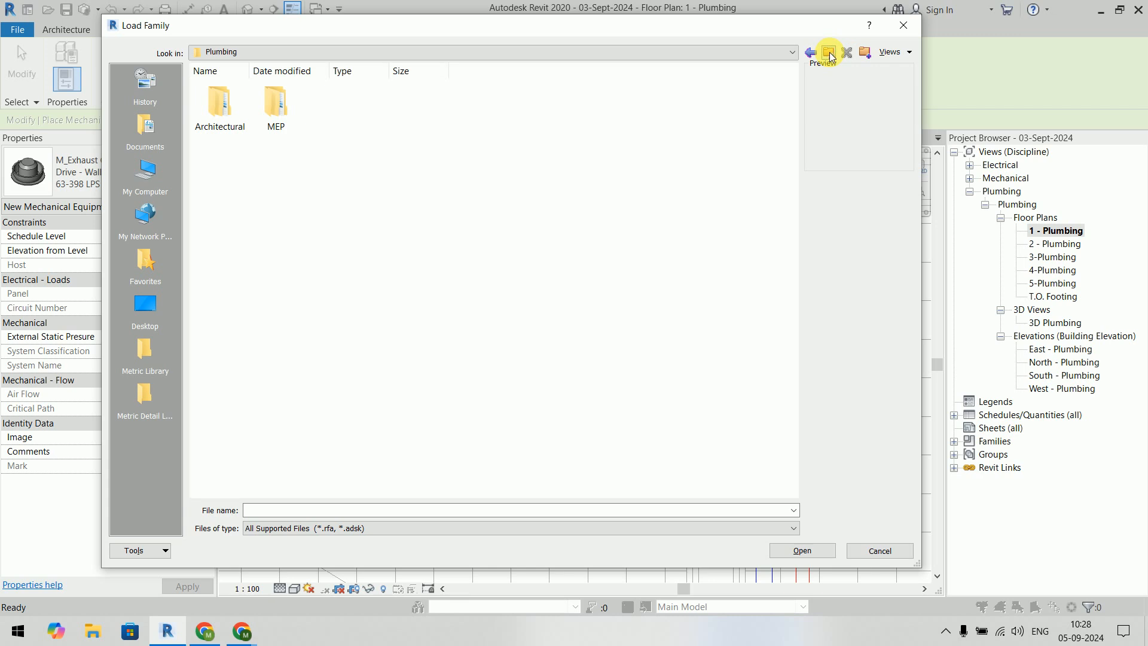
pyautogui.click(830, 55)
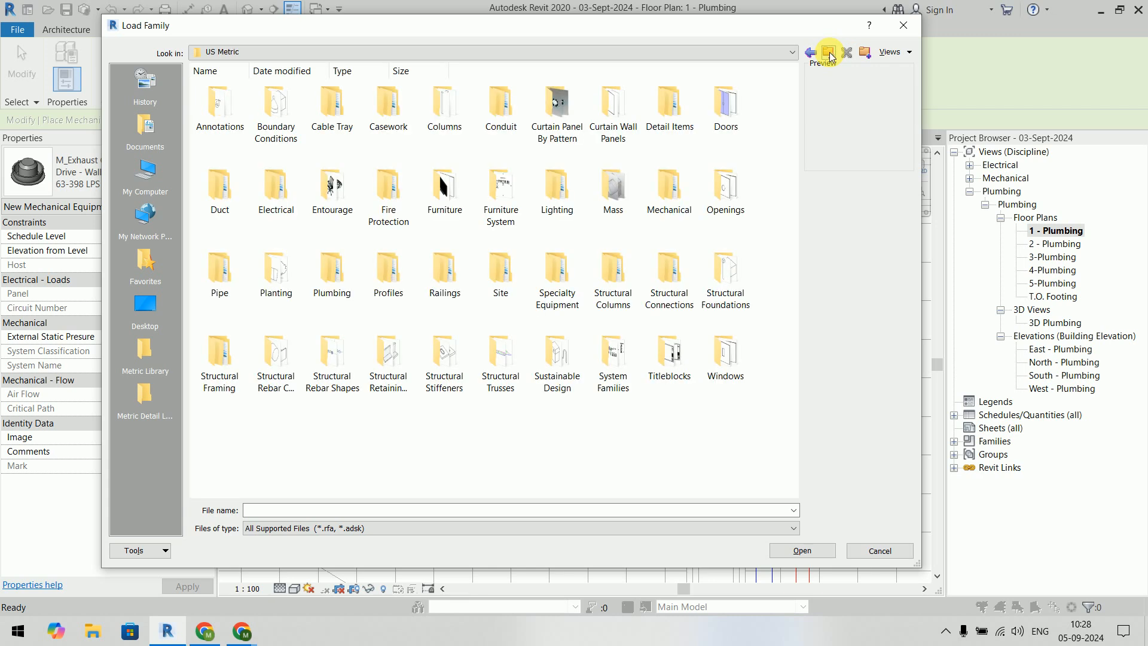
# Step: Browse the Mechanical MEP Water-Side Components families and check the Water Softeners folder for suitable hot water equipment
pyautogui.doubleClick(689, 215)
pyautogui.doubleClick(264, 111)
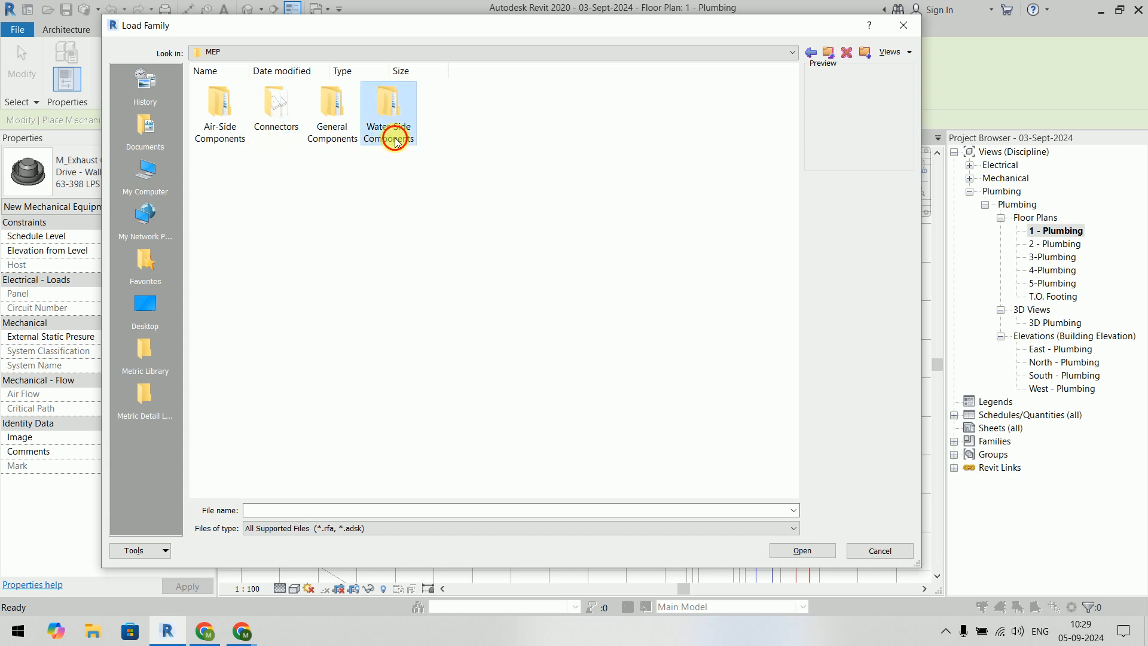
pyautogui.doubleClick(389, 136)
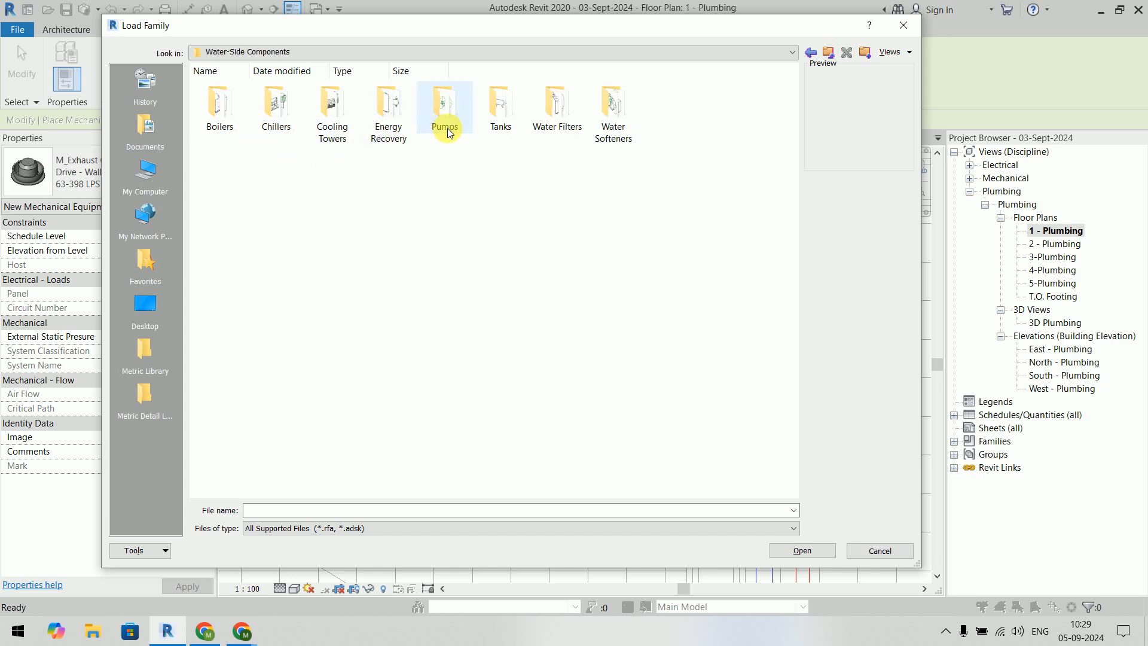
pyautogui.click(616, 133)
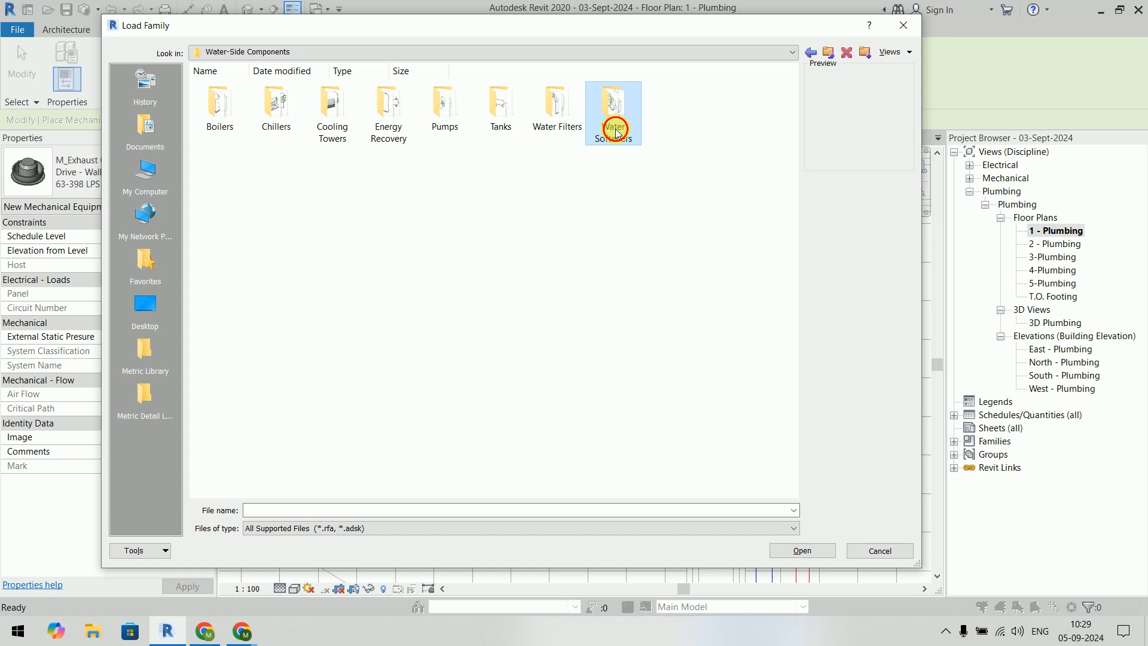
pyautogui.doubleClick(617, 133)
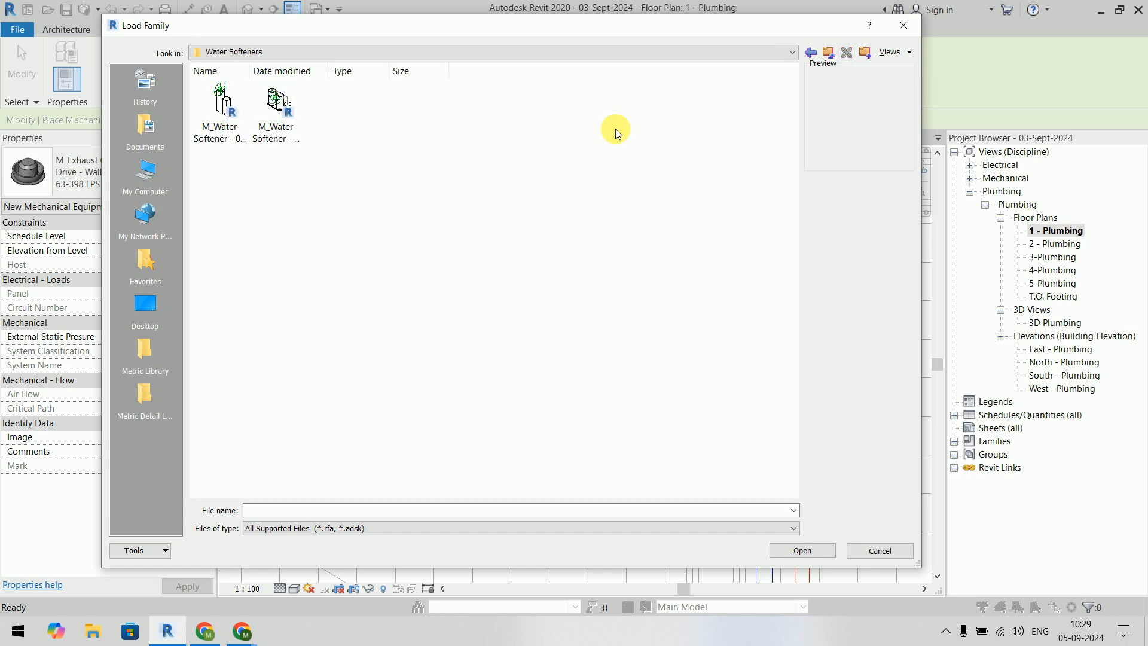
pyautogui.click(828, 52)
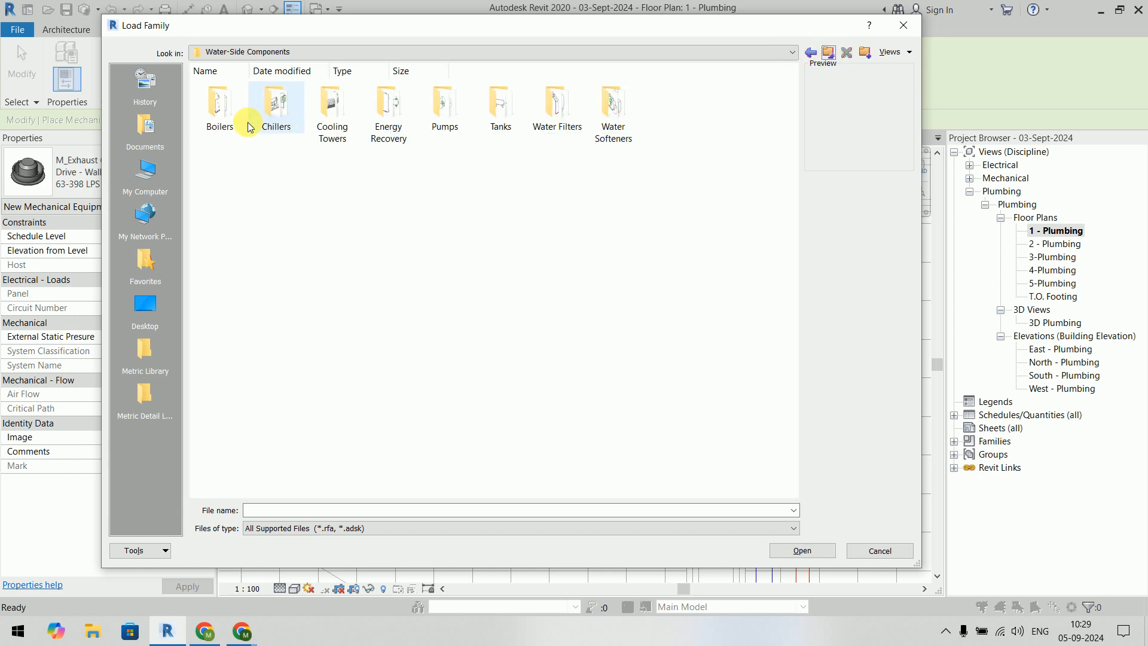
# Step: Preview M_Hot Water Boiler - 59-440 kW in the Boilers folder, check General Components, and go back up to the US Metric library folder
pyautogui.doubleClick(214, 126)
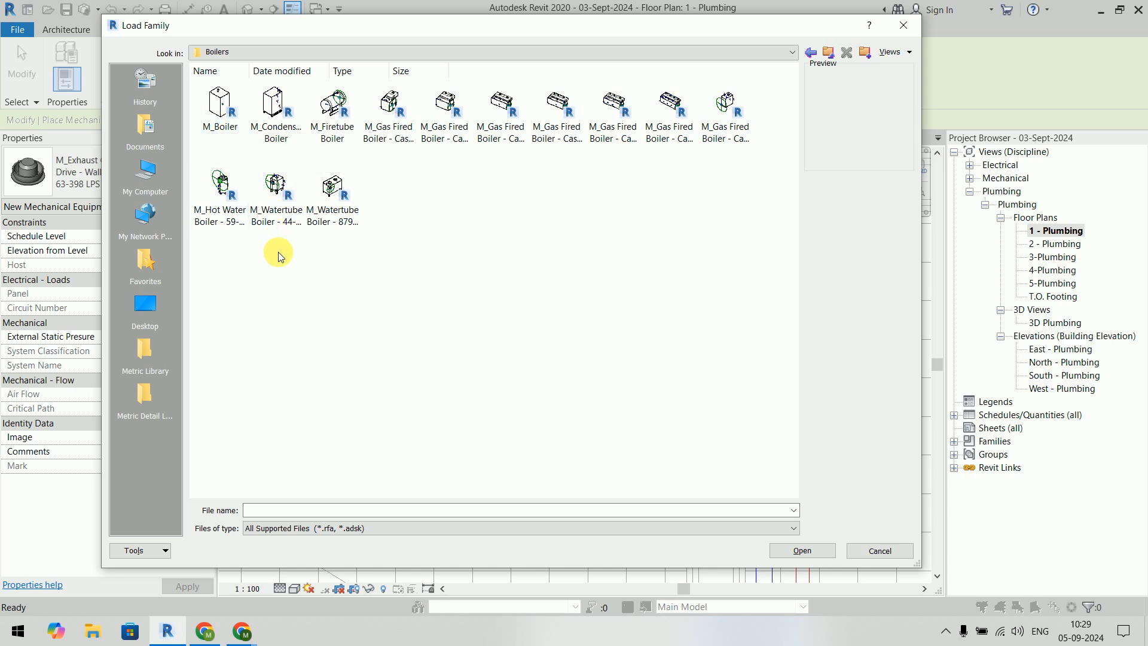
pyautogui.click(217, 218)
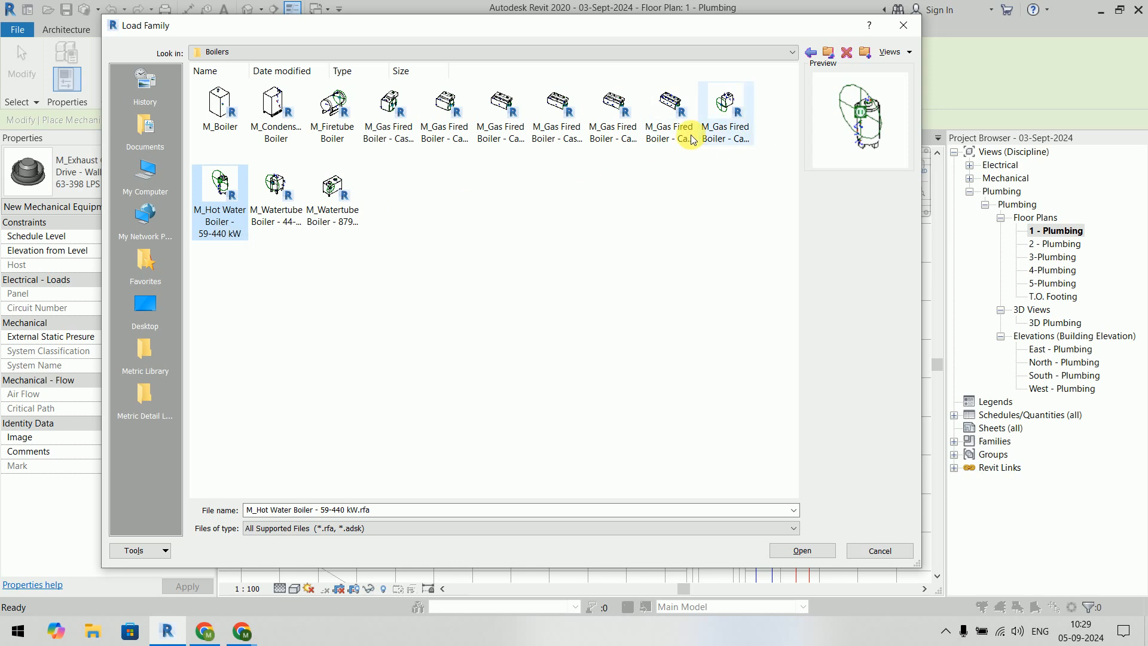
pyautogui.click(833, 58)
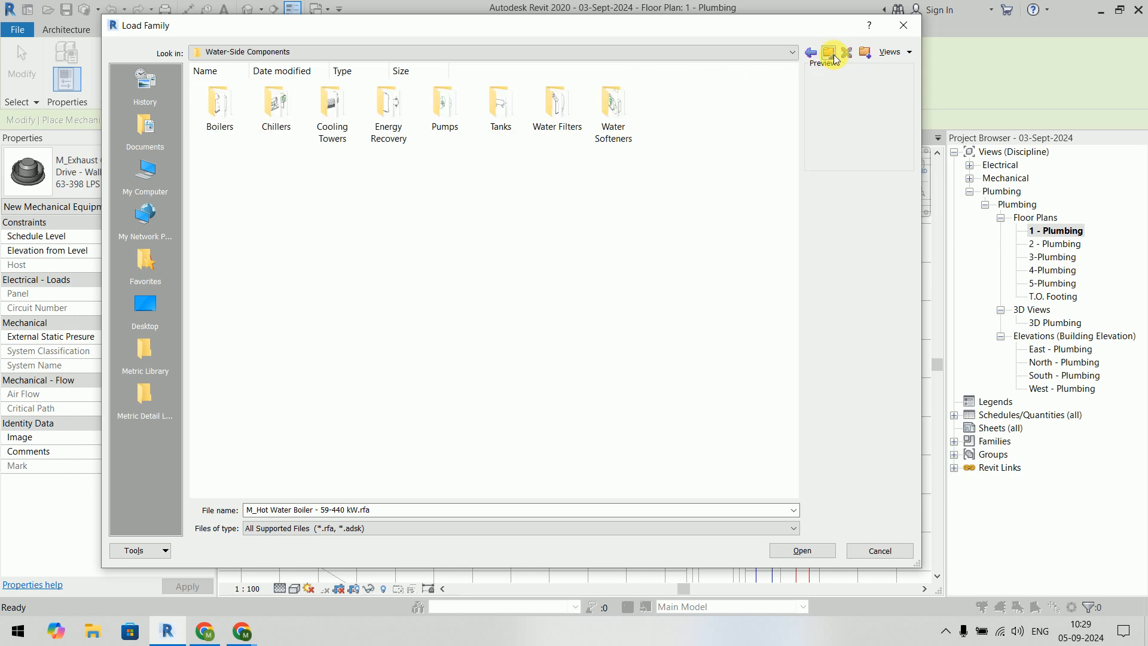
pyautogui.click(833, 58)
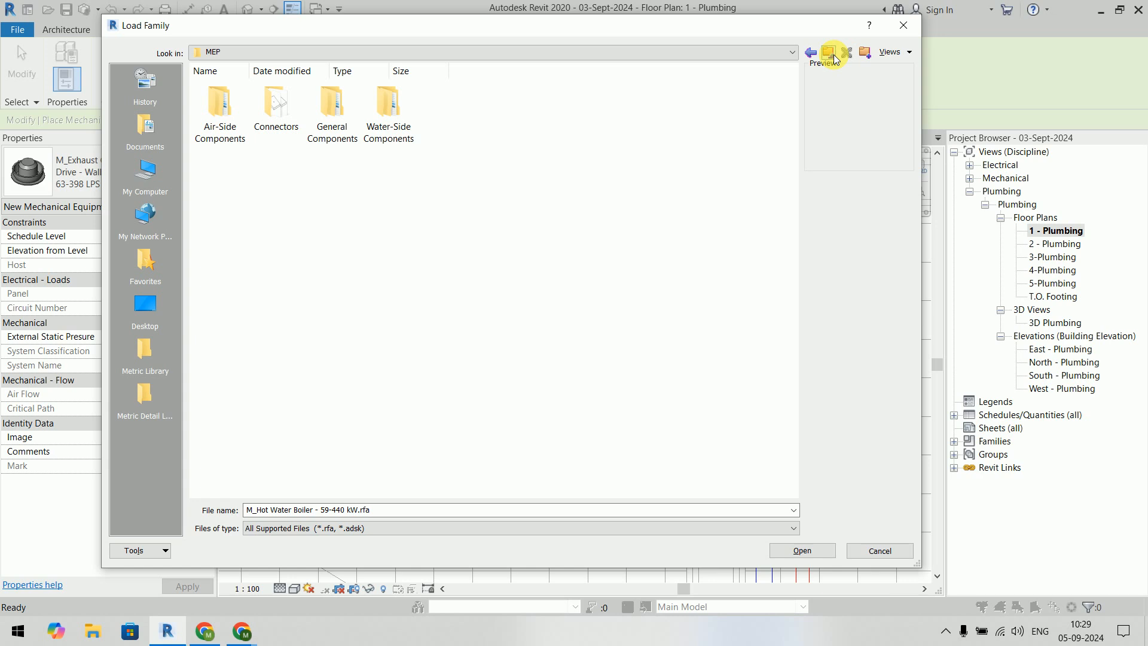
pyautogui.doubleClick(328, 131)
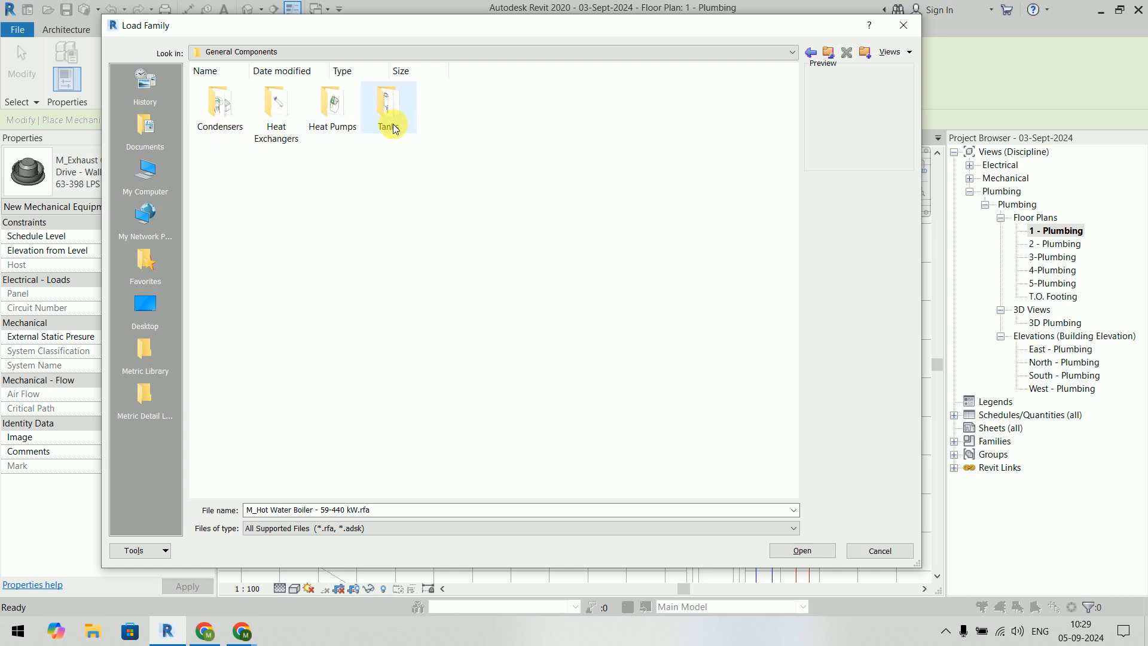
pyautogui.click(830, 57)
pyautogui.click(830, 57)
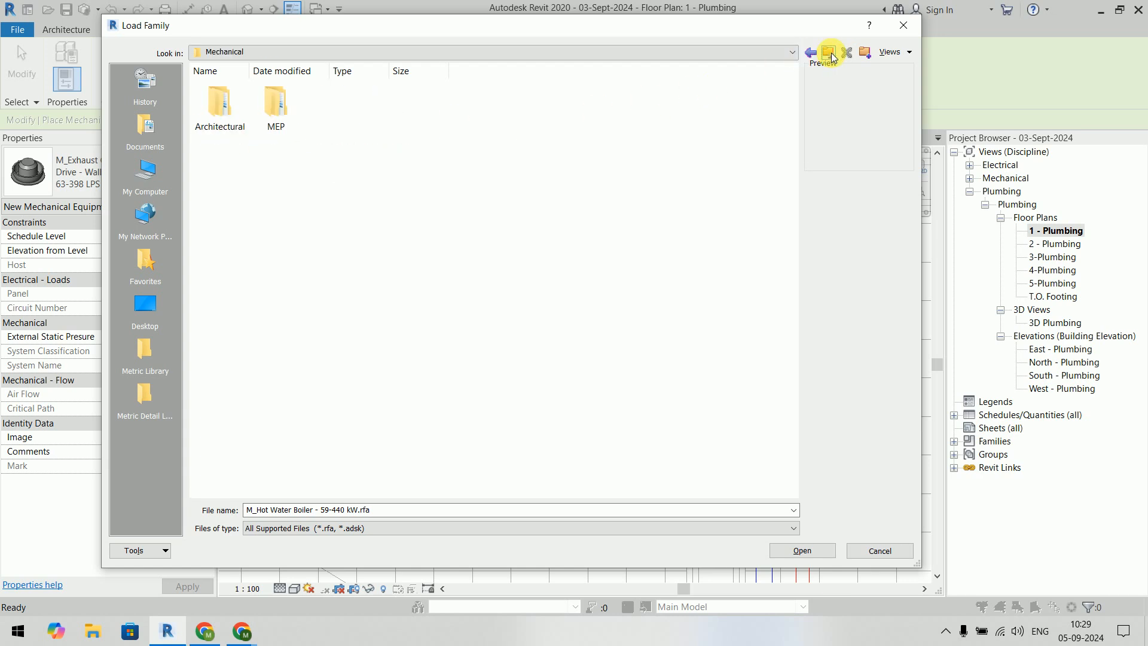
pyautogui.click(830, 56)
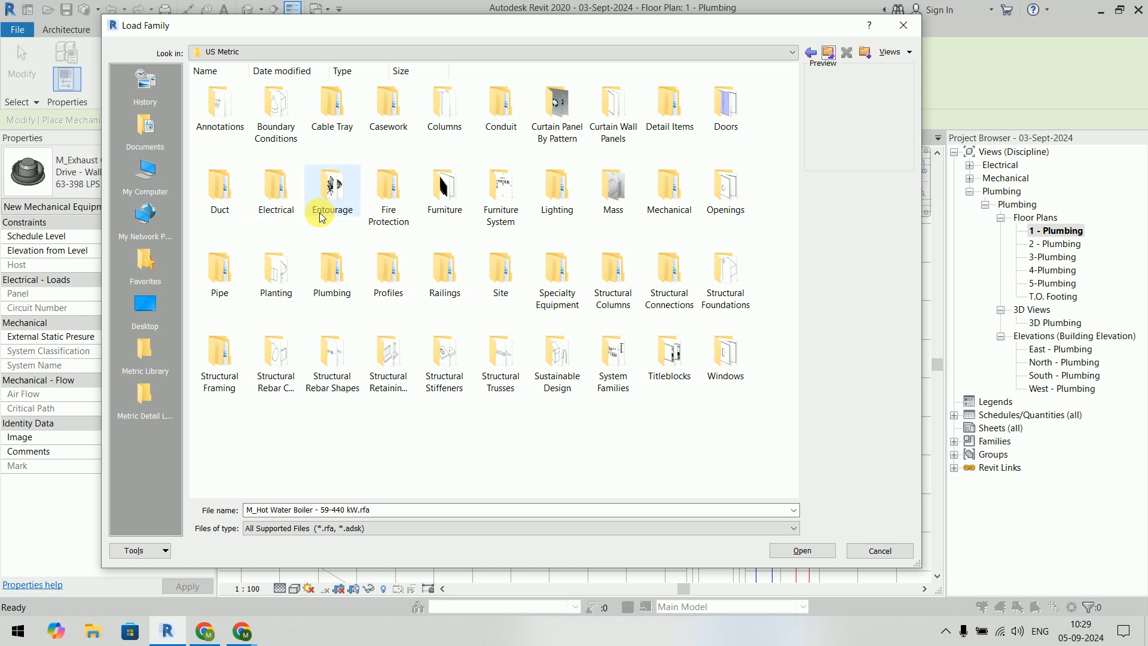
# Step: Open the Water Heaters folder of the Plumbing MEP Equipment families and show its files as large icons
pyautogui.doubleClick(339, 282)
pyautogui.doubleClick(301, 113)
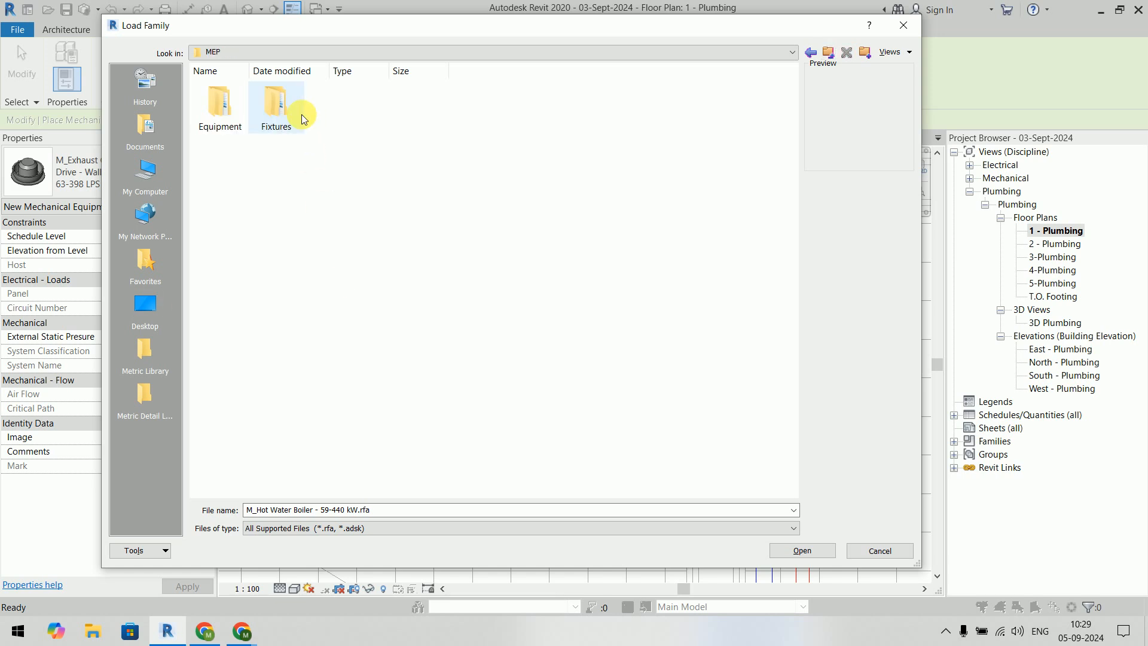
pyautogui.doubleClick(231, 131)
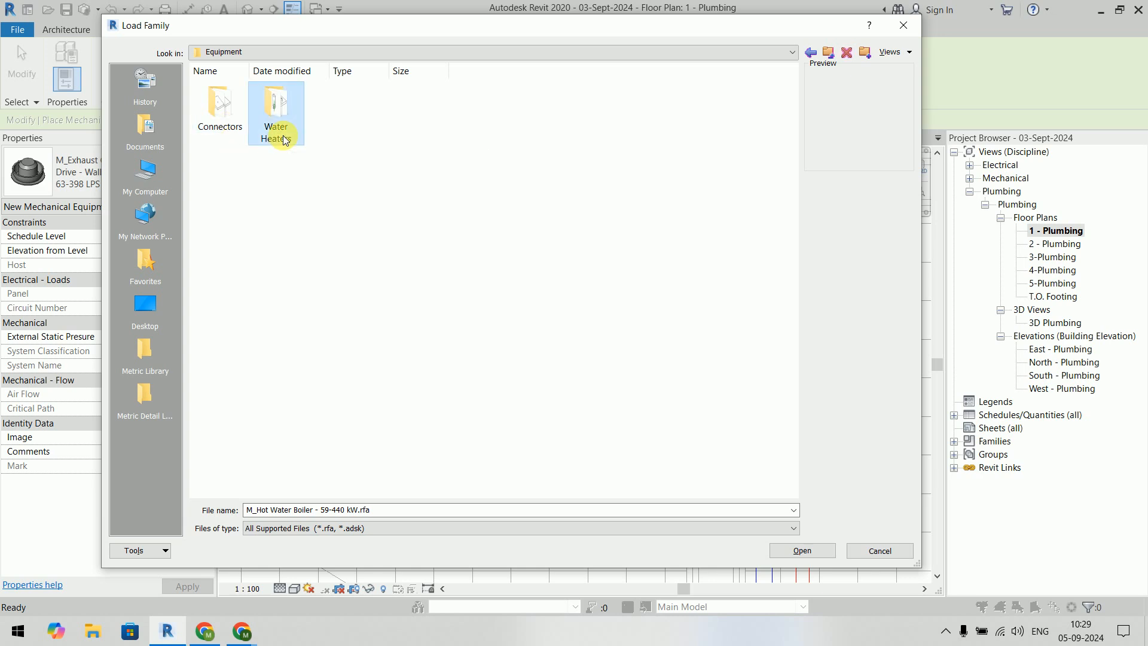
pyautogui.doubleClick(282, 134)
pyautogui.rightClick(332, 160)
pyautogui.moveTo(359, 170)
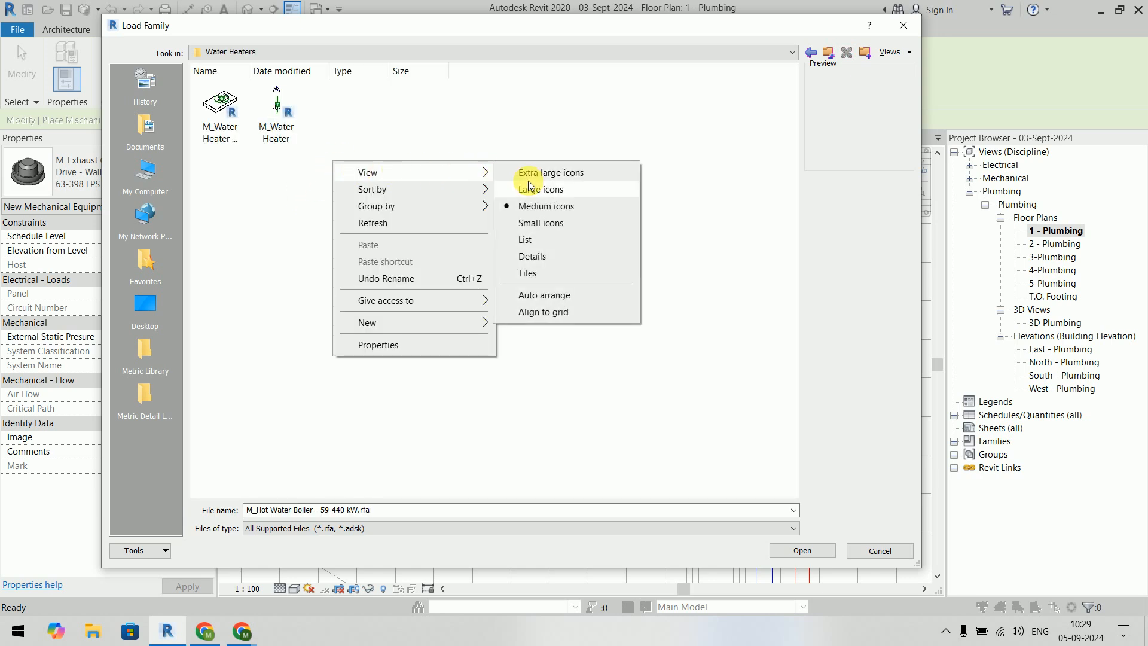
pyautogui.click(531, 186)
# Step: Compare the previews of the two water heater families and load M_Water Heater - Tankless
pyautogui.click(257, 133)
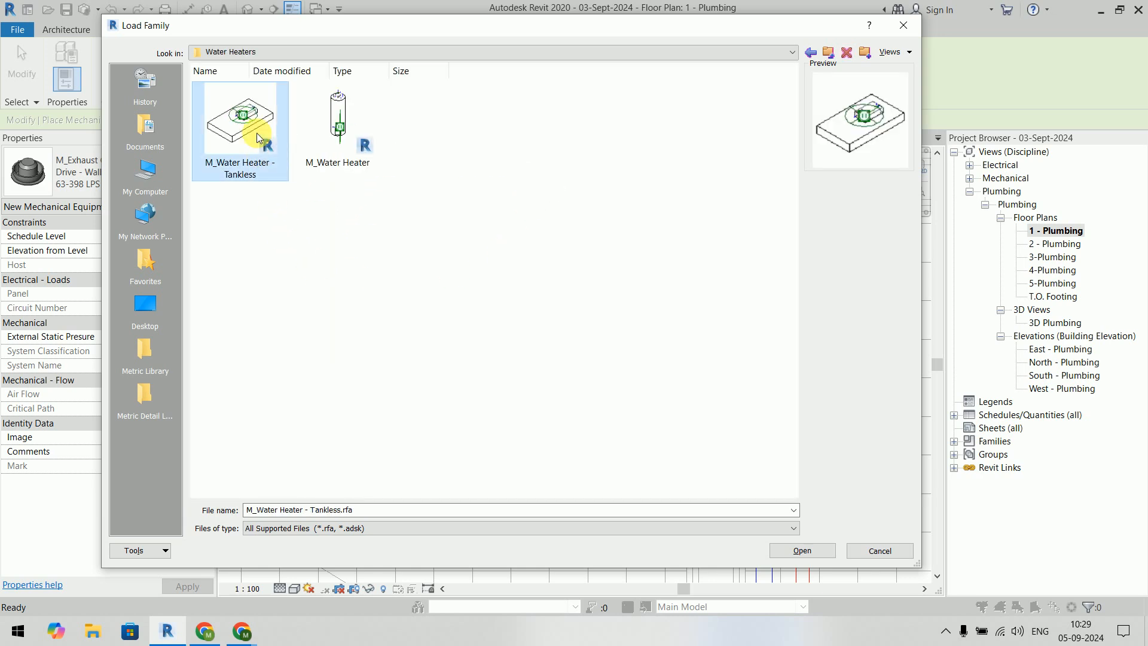
pyautogui.click(338, 123)
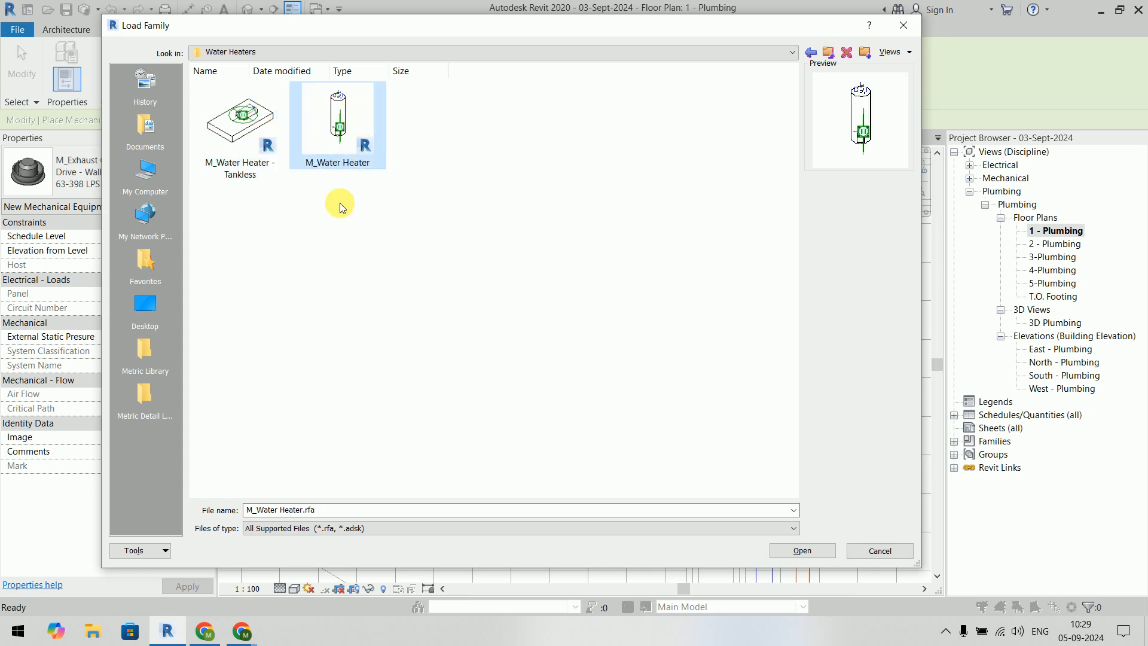
pyautogui.click(242, 133)
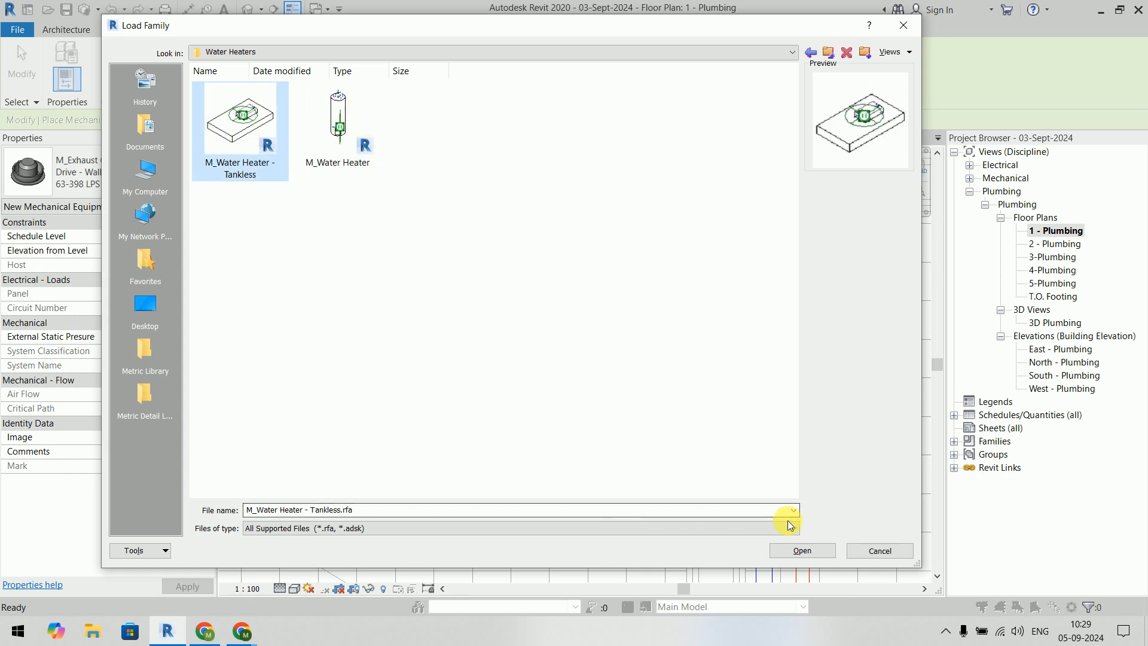
pyautogui.click(801, 550)
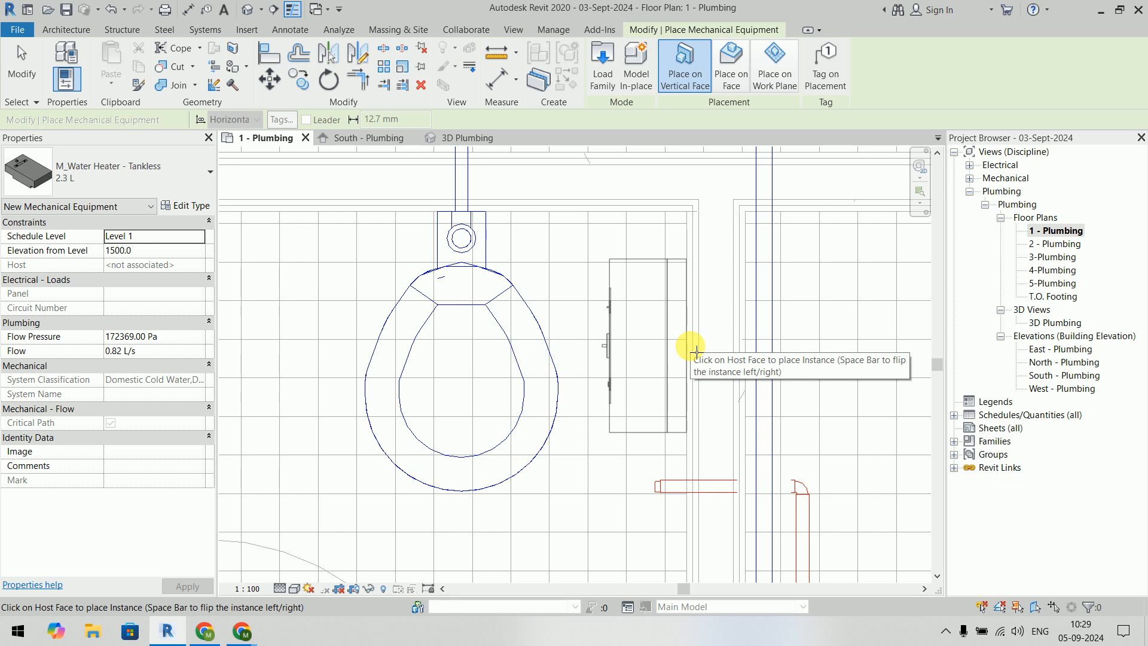
# Step: Place the 2.3 L tankless water heater on the wall face east of the toilet, just north of the capped hot water pipe
pyautogui.click(686, 312)
pyautogui.press('Escape')
pyautogui.press('Escape')
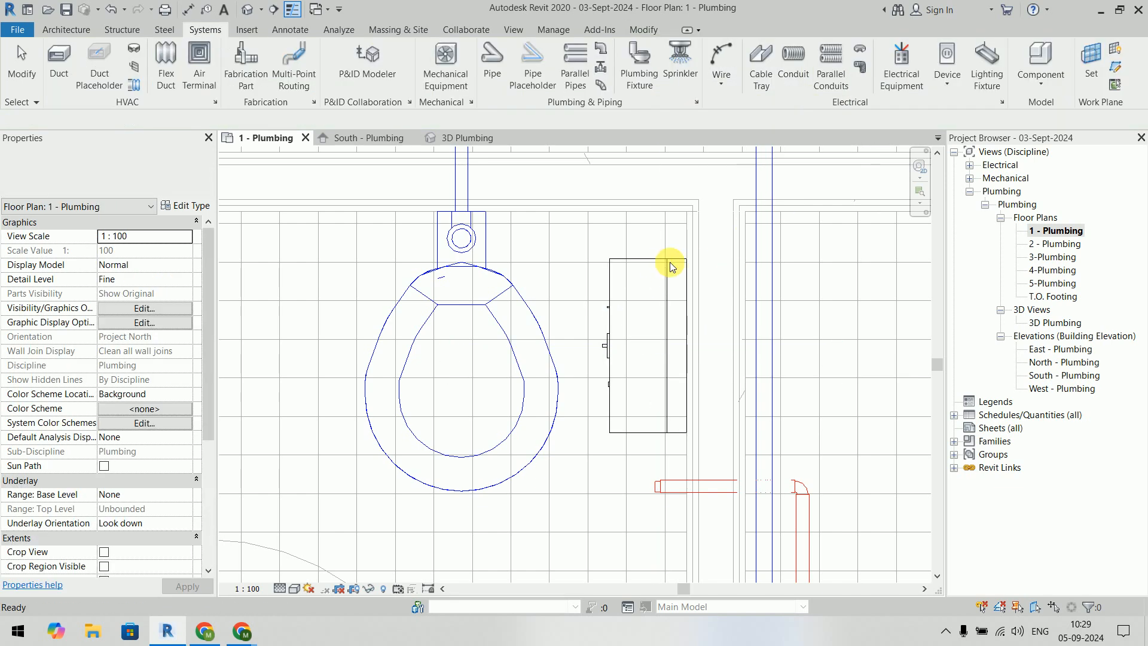
# Step: Examine the tankless water heater's connectors and the nearby capped hot water pipe in the 3D Plumbing view, then return to the 1 - Plumbing plan
pyautogui.click(663, 266)
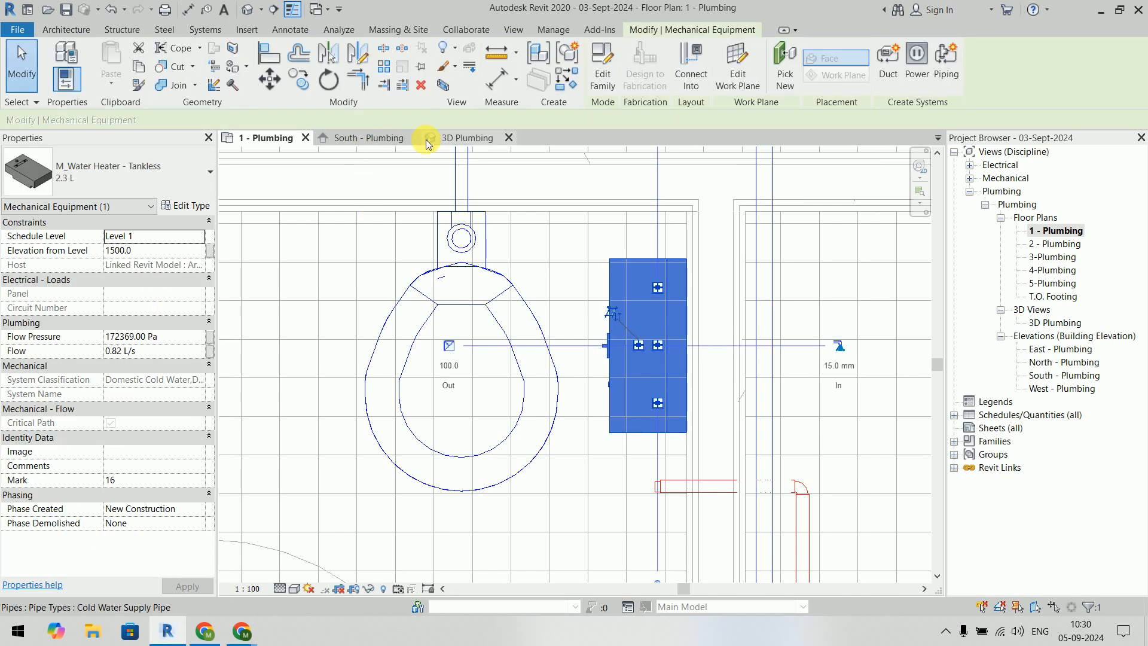
pyautogui.click(454, 138)
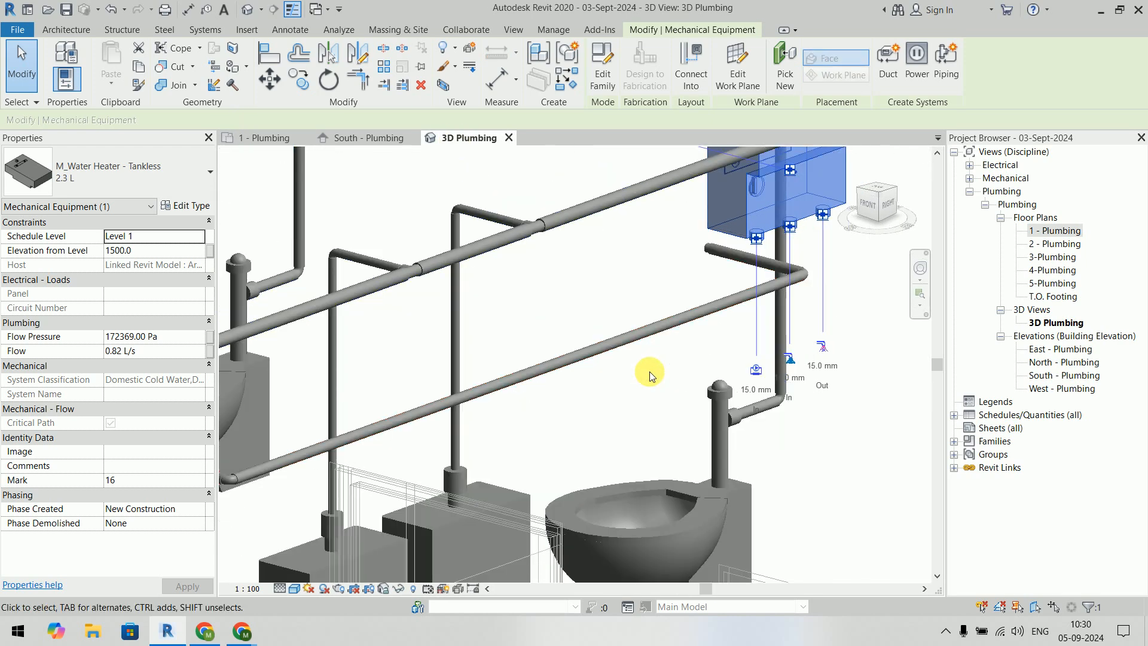
pyautogui.scroll(-4, 649, 374)
pyautogui.keyDown('shift'); pyautogui.moveTo(633, 331); pyautogui.dragTo(839, 361, button='middle'); pyautogui.keyUp('shift')
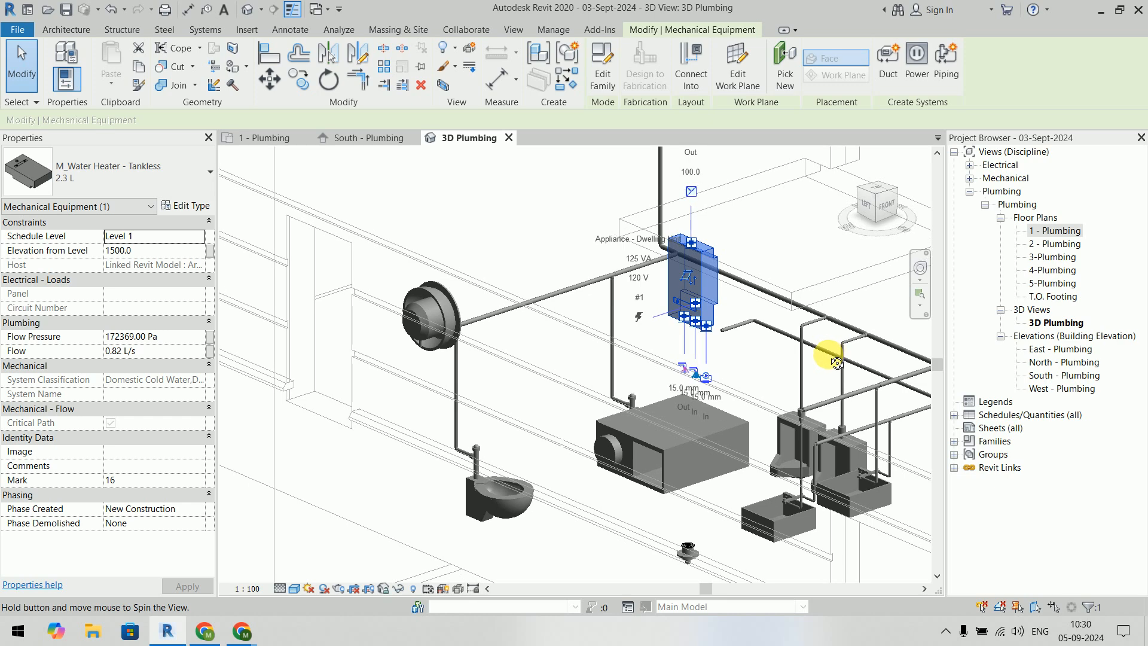
pyautogui.scroll(3, 744, 353)
pyautogui.moveTo(597, 251); pyautogui.dragTo(604, 324, button='middle')
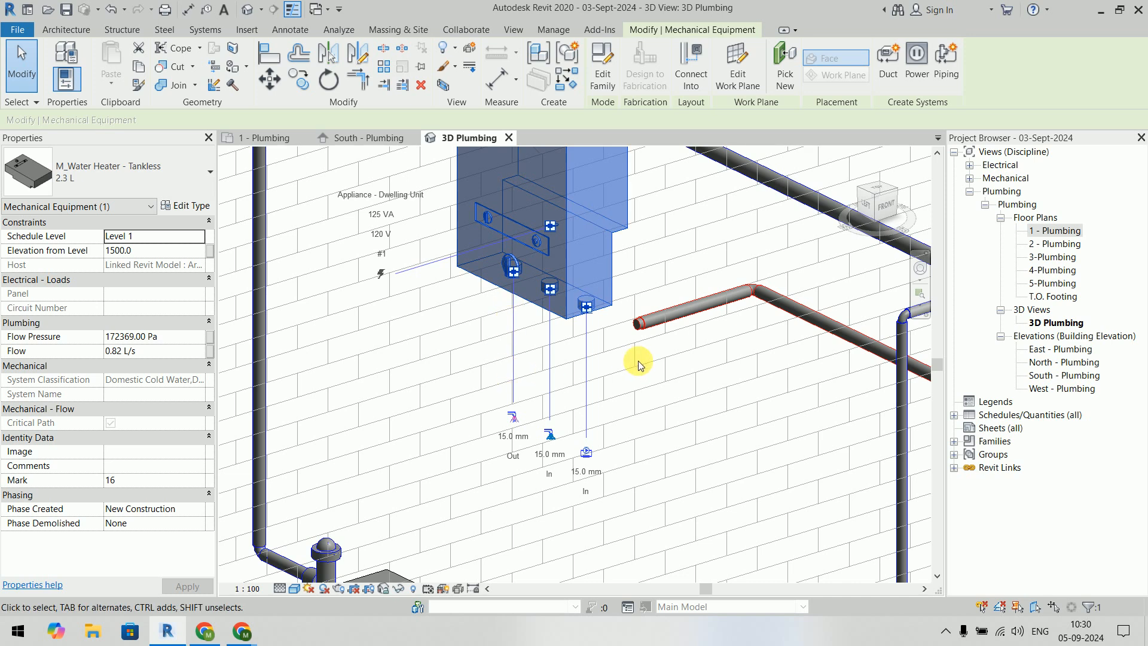
pyautogui.click(682, 415)
pyautogui.scroll(-2, 681, 415)
pyautogui.moveTo(681, 415); pyautogui.dragTo(656, 453, button='middle')
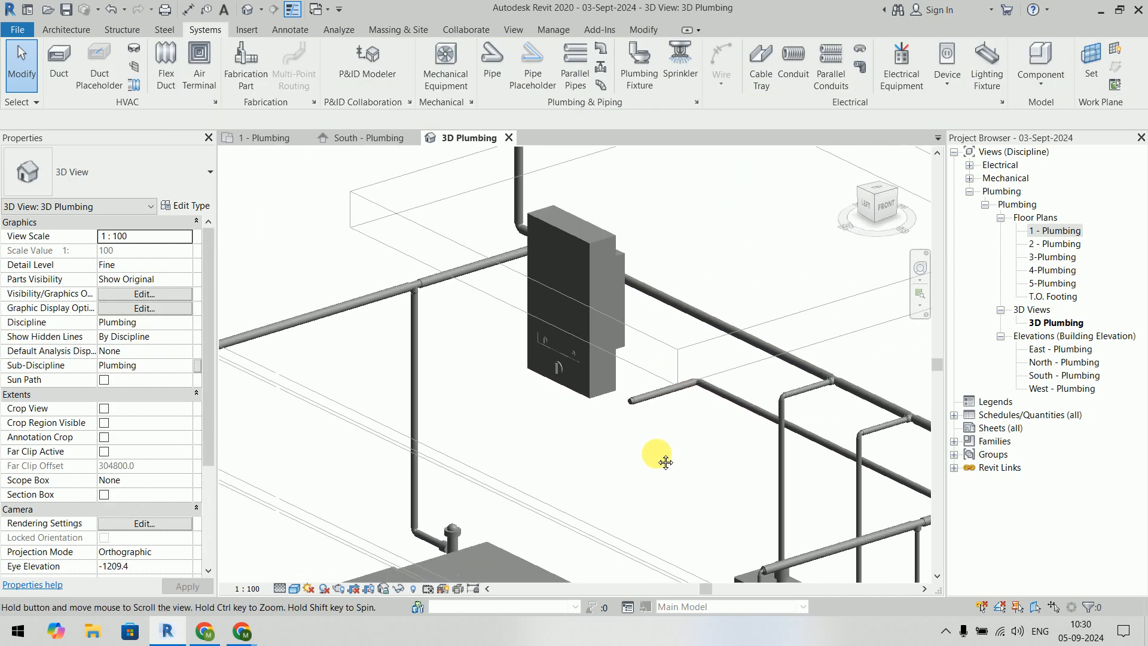
pyautogui.click(263, 138)
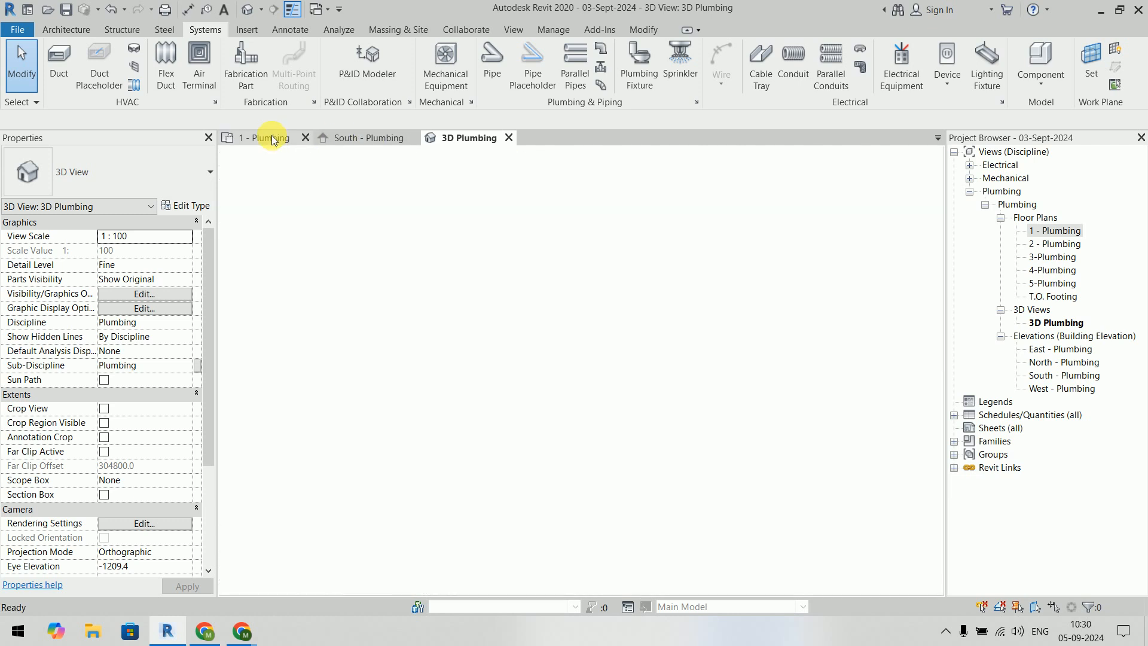
pyautogui.moveTo(666, 359); pyautogui.dragTo(609, 323, button='middle')
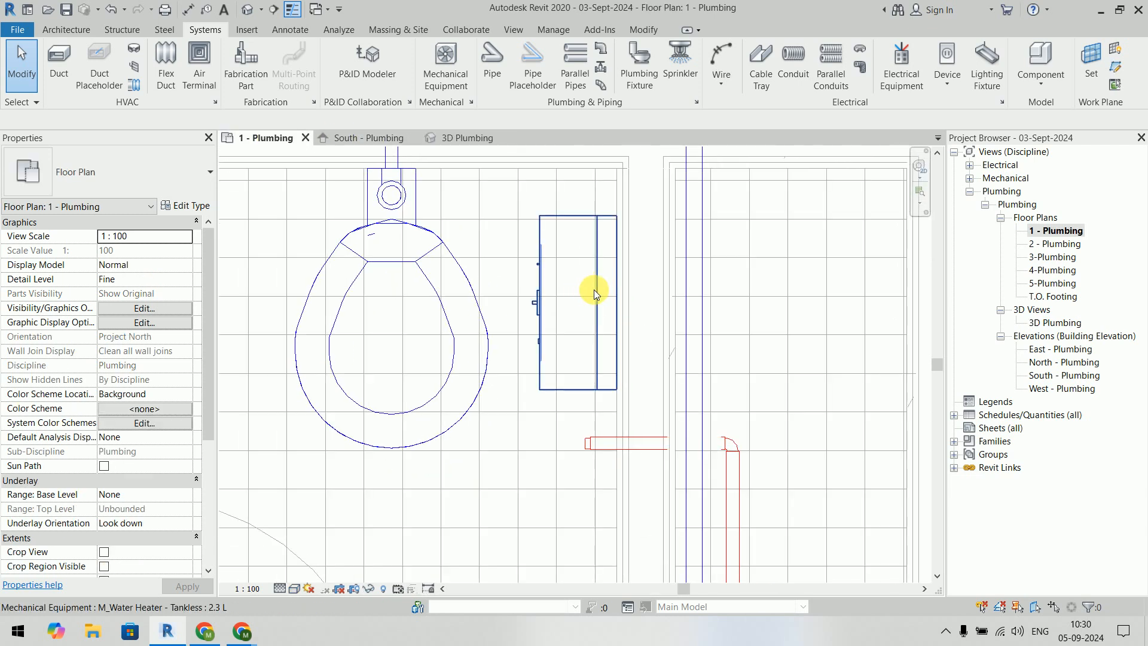
# Step: Connect the water heater's 15 mm domestic cold water inlet, Connector 1, into the adjacent cold water supply pipe
pyautogui.click(593, 289)
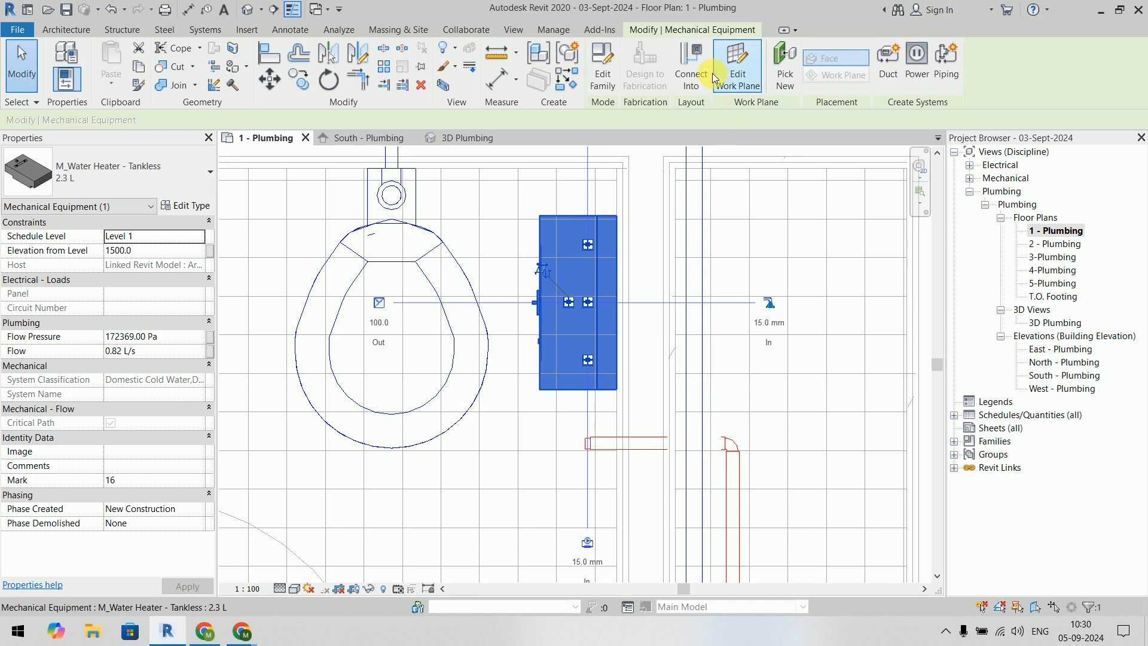
pyautogui.click(694, 71)
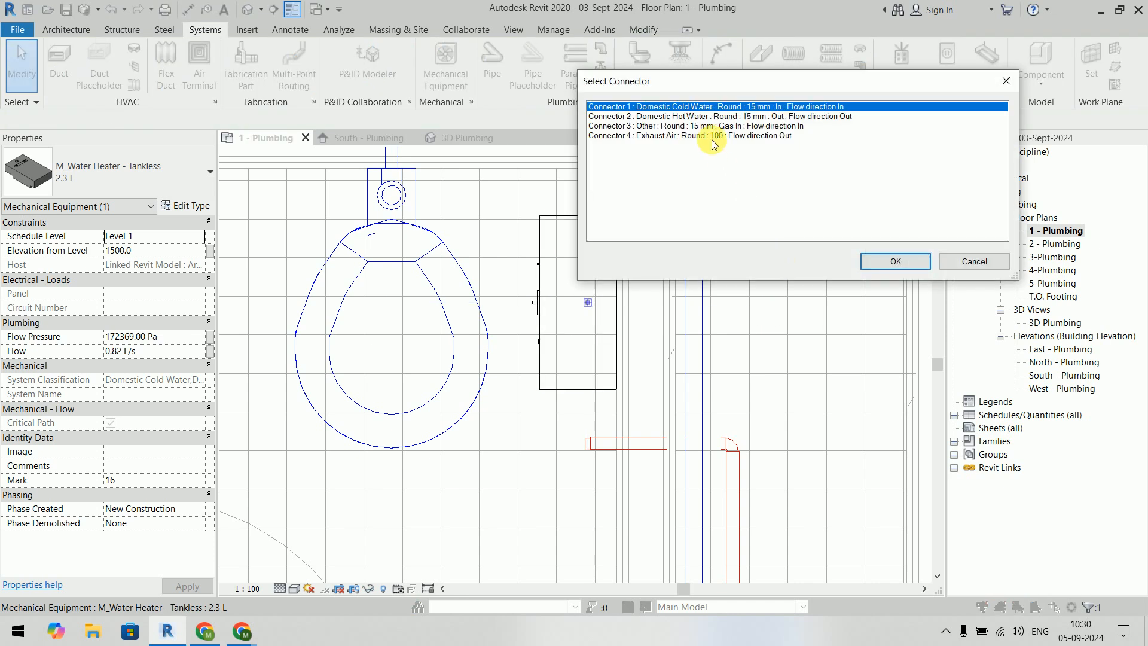
pyautogui.click(902, 264)
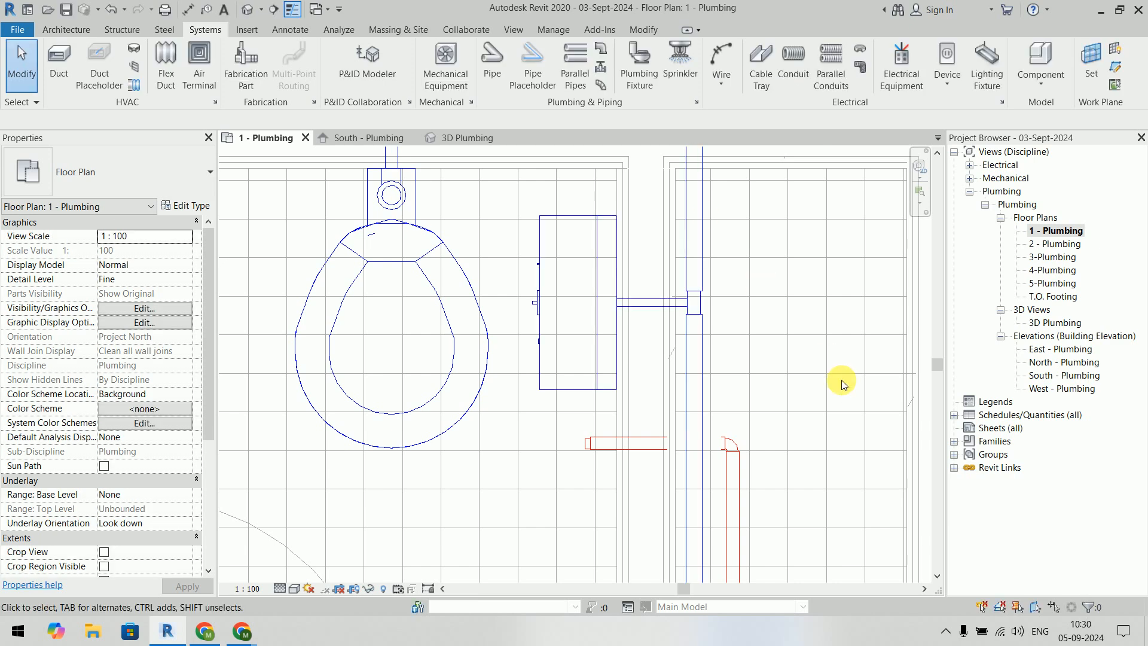
# Step: In the 3D Plumbing view, delete the short hot water branch pipe and its elbow below the water heater
pyautogui.click(475, 139)
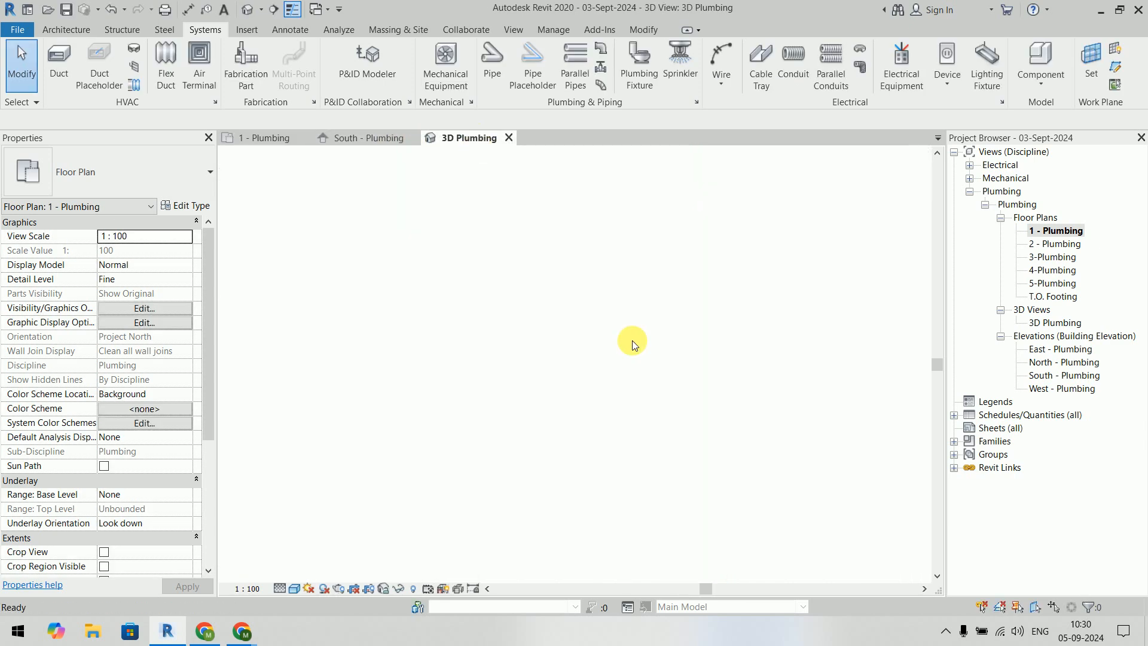
pyautogui.keyDown('shift'); pyautogui.moveTo(673, 386); pyautogui.dragTo(679, 412, button='middle'); pyautogui.keyUp('shift')
pyautogui.scroll(5, 657, 418)
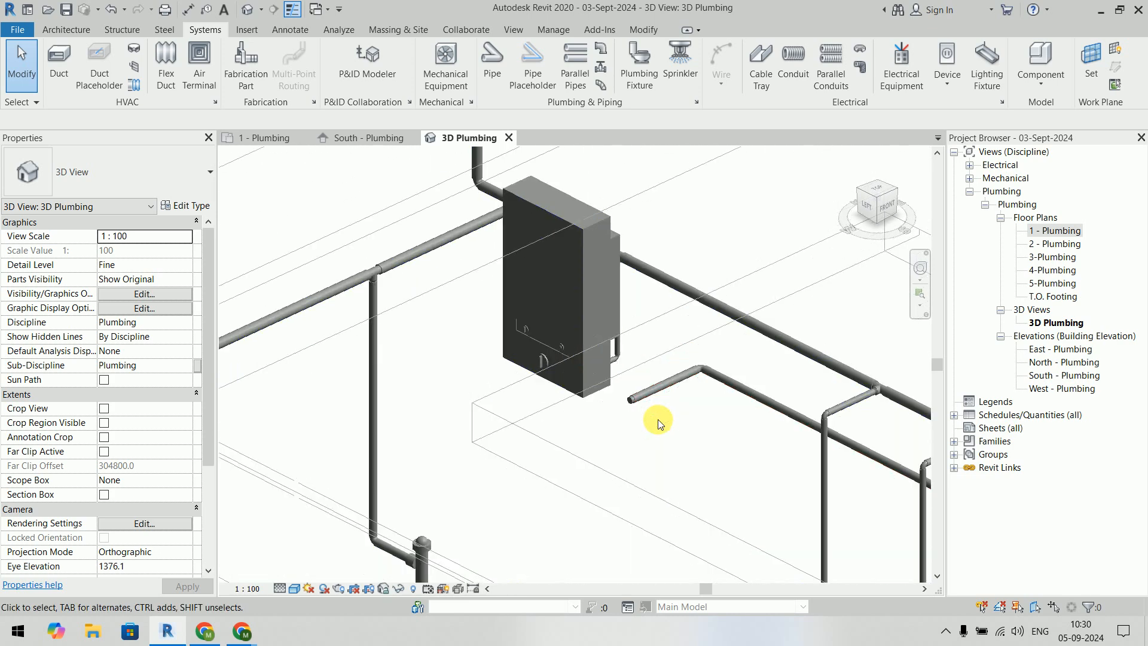
pyautogui.moveTo(598, 408); pyautogui.dragTo(598, 408)
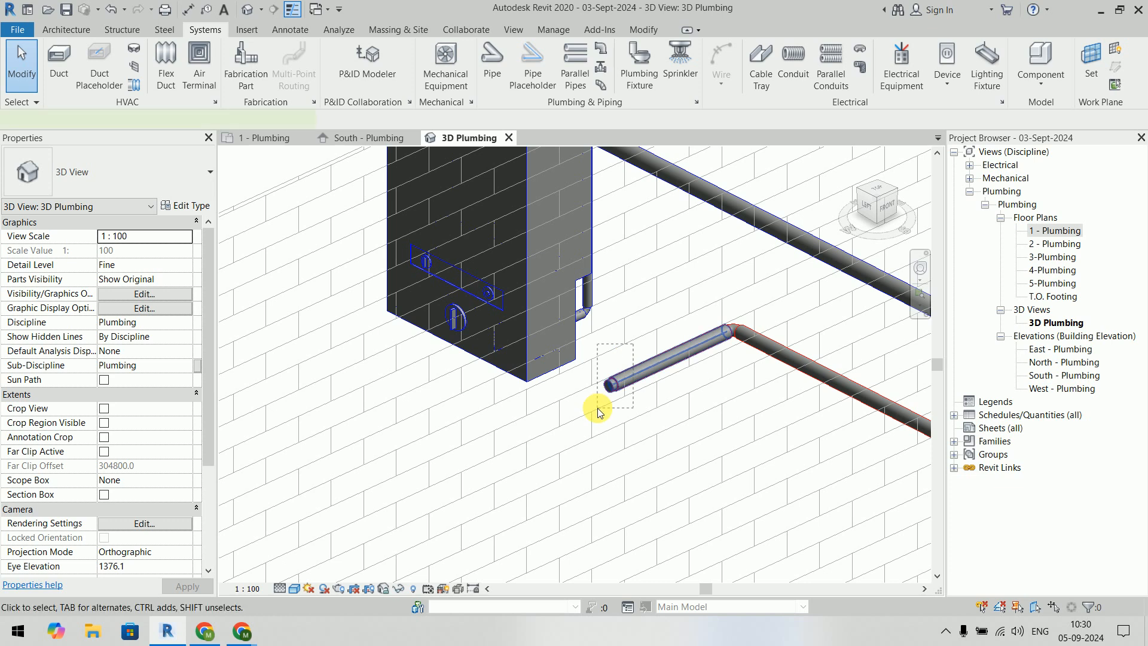
pyautogui.press('Delete')
pyautogui.moveTo(760, 396); pyautogui.dragTo(761, 396)
pyautogui.press('Delete')
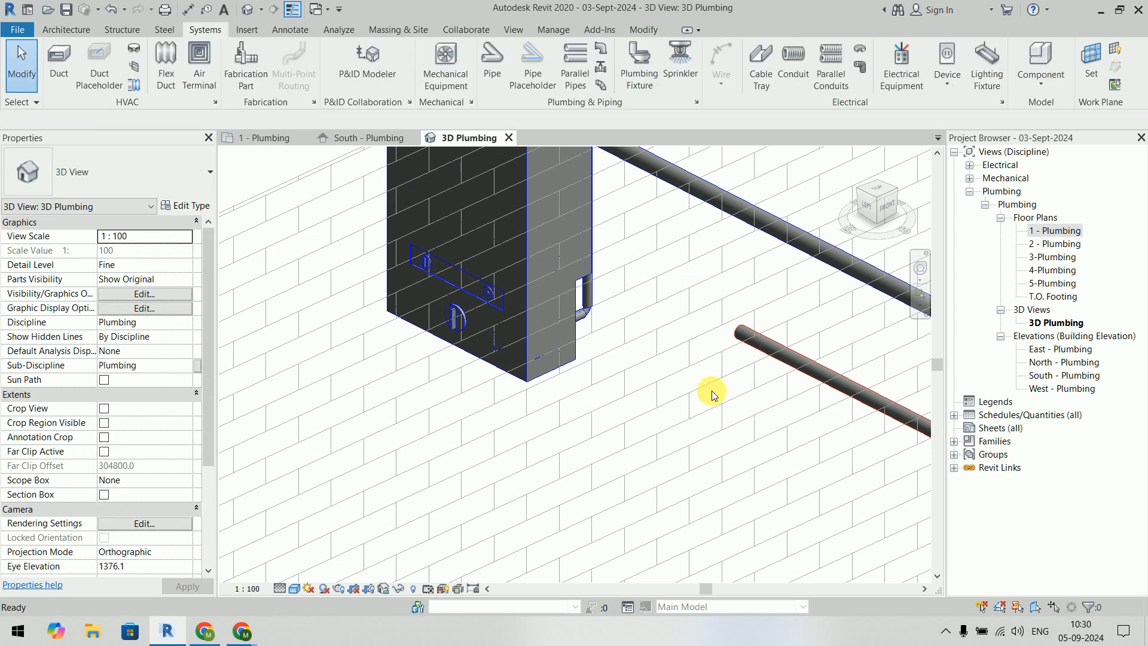
# Step: In the 1 - Plumbing plan, try to connect the heater's domestic hot water outlet, Connector 2, into the hot water pipe
pyautogui.click(288, 138)
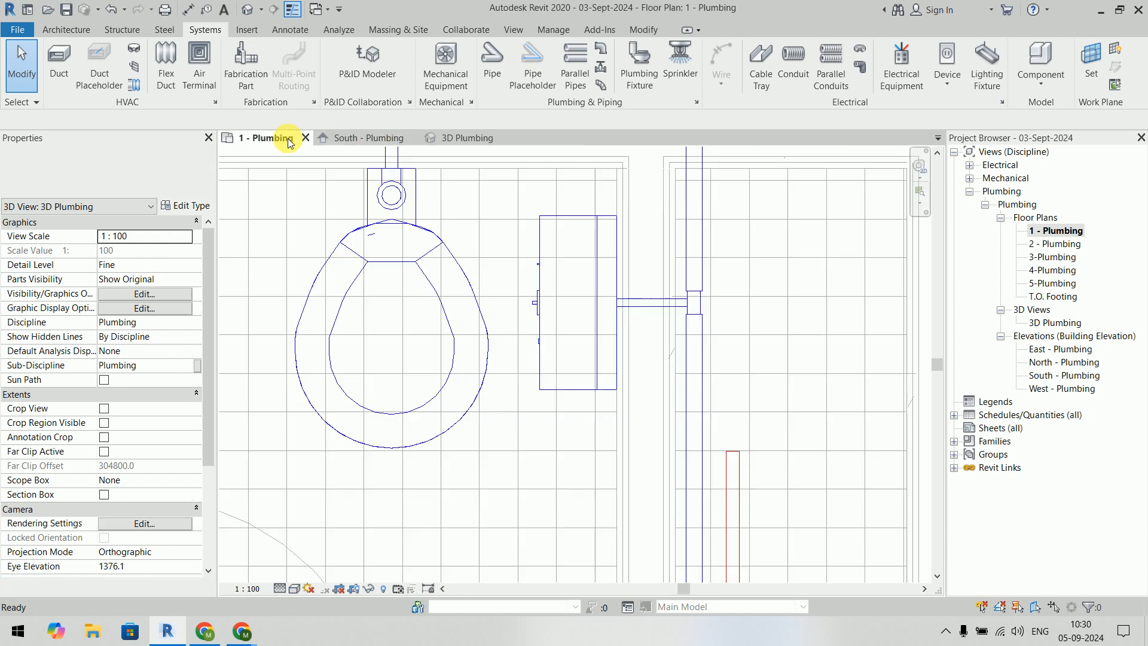
pyautogui.scroll(-1, 591, 321)
pyautogui.click(591, 321)
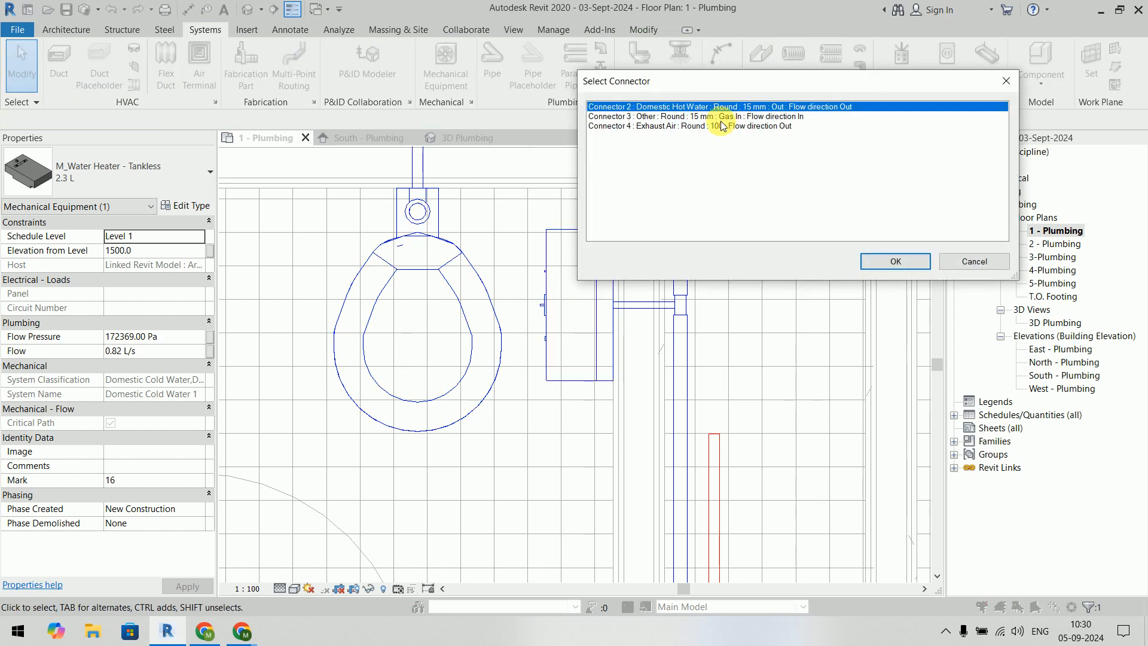
pyautogui.click(896, 263)
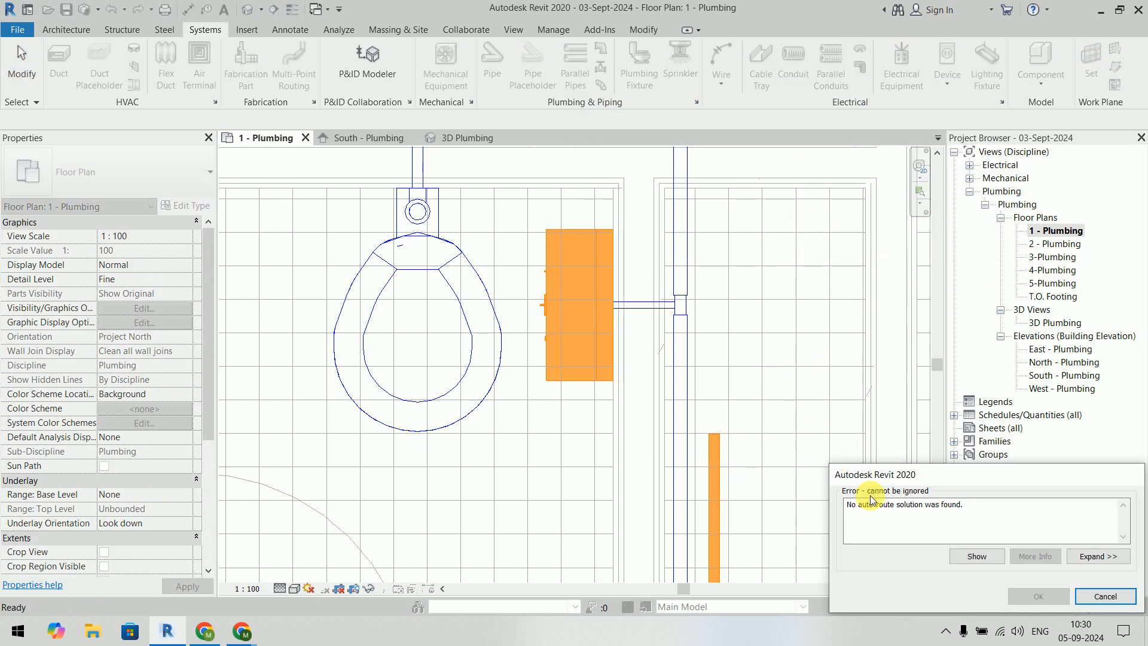
pyautogui.press('Escape')
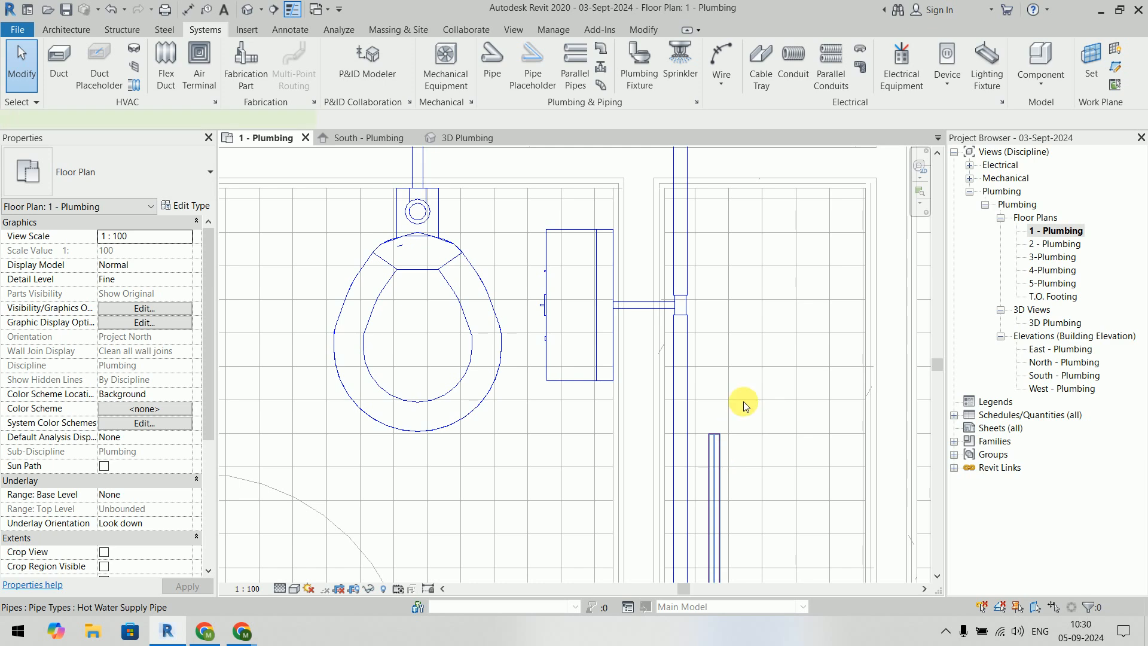
# Step: Extend the open end of the hot water supply pipe past the water heater, parallel to the cold water pipe
pyautogui.click(715, 432)
pyautogui.moveTo(716, 432); pyautogui.dragTo(711, 324)
pyautogui.moveTo(710, 270); pyautogui.dragTo(719, 241)
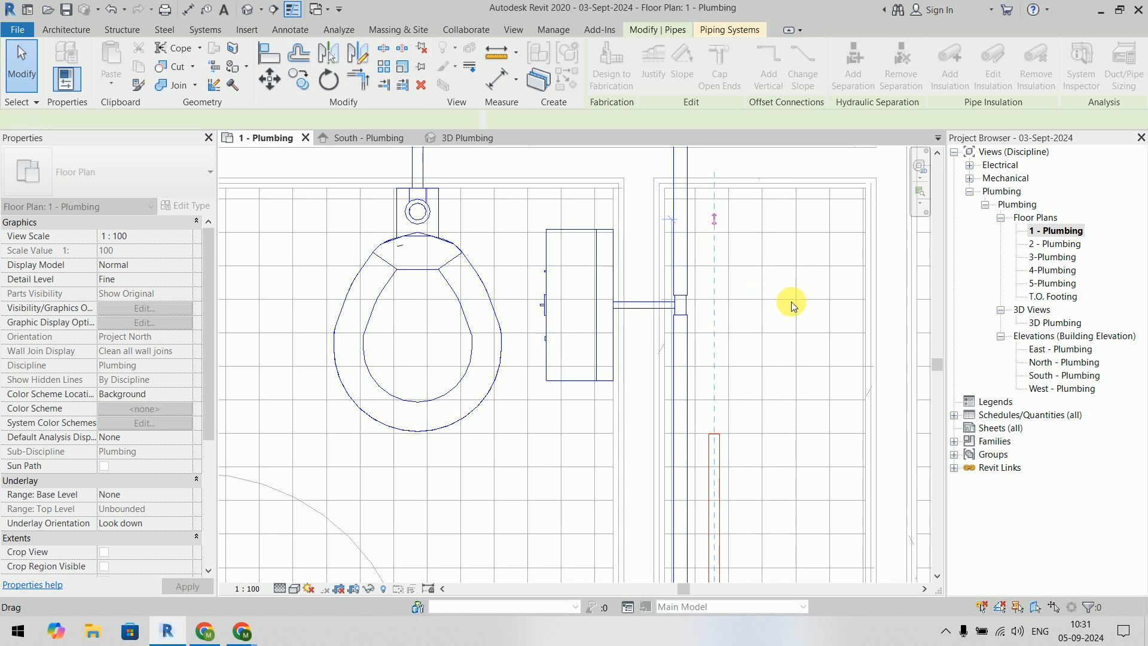
pyautogui.moveTo(780, 299); pyautogui.dragTo(795, 299)
pyautogui.press('Escape')
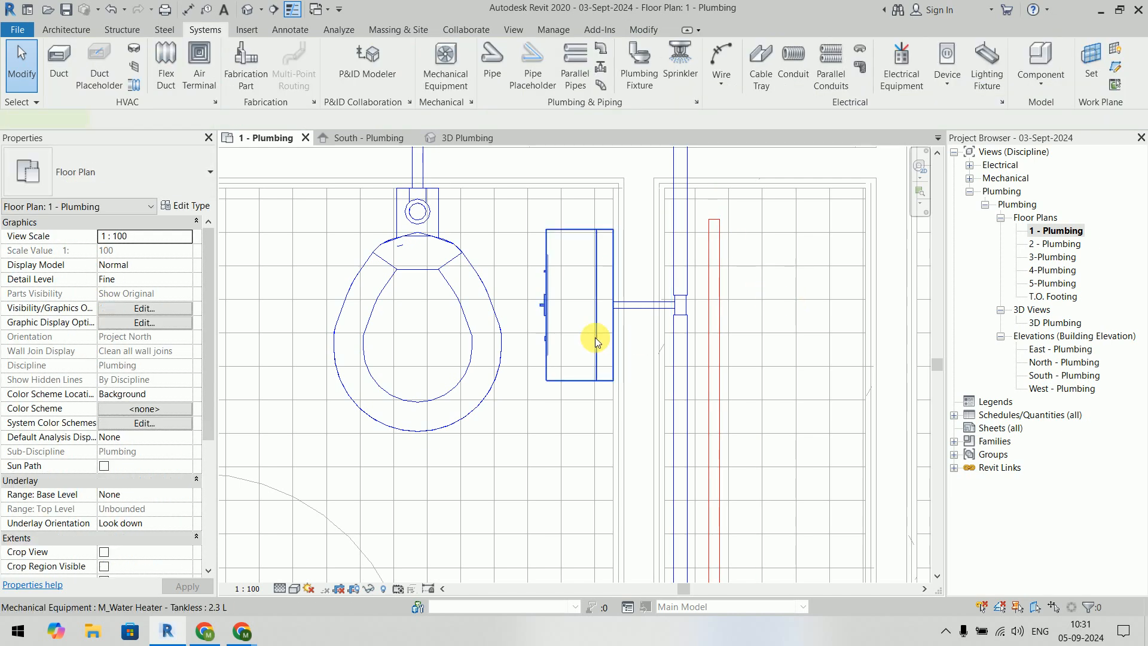
# Step: Examine the water heater's pipe connectors relative to the hot and cold water pipes in the 3D Plumbing view
pyautogui.click(596, 340)
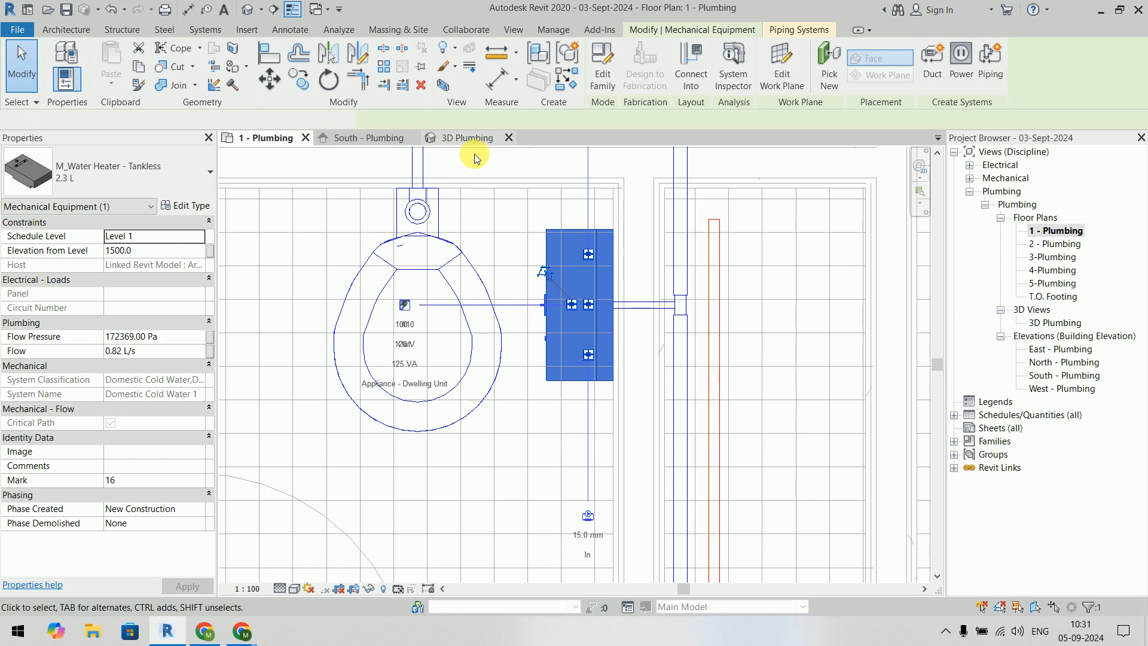
pyautogui.hotkey('ctrl', 'Tab')
pyautogui.keyDown('shift'); pyautogui.moveTo(642, 388); pyautogui.dragTo(692, 282, button='middle'); pyautogui.keyUp('shift')
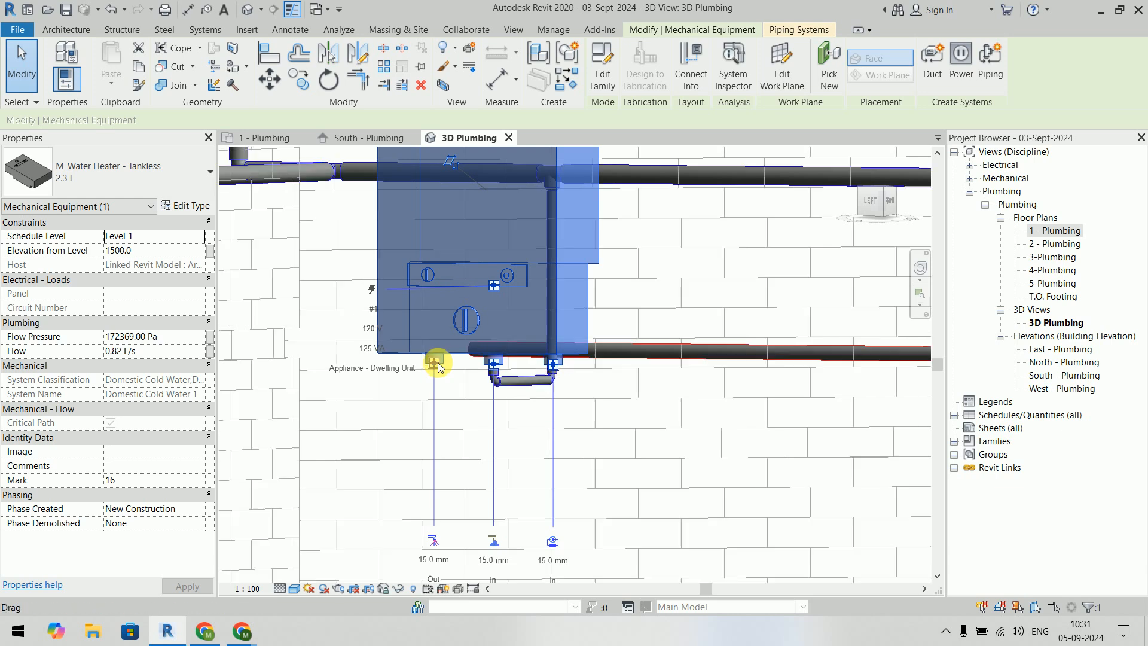
pyautogui.scroll(-5, 581, 412)
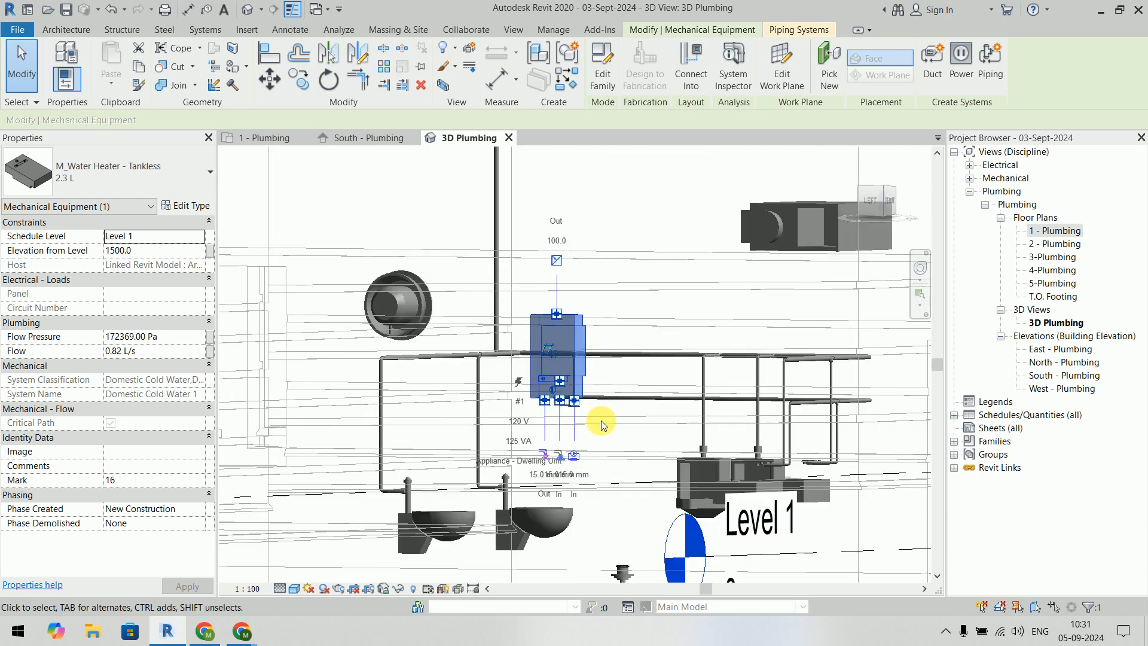
pyautogui.click(619, 426)
pyautogui.scroll(2, 573, 186)
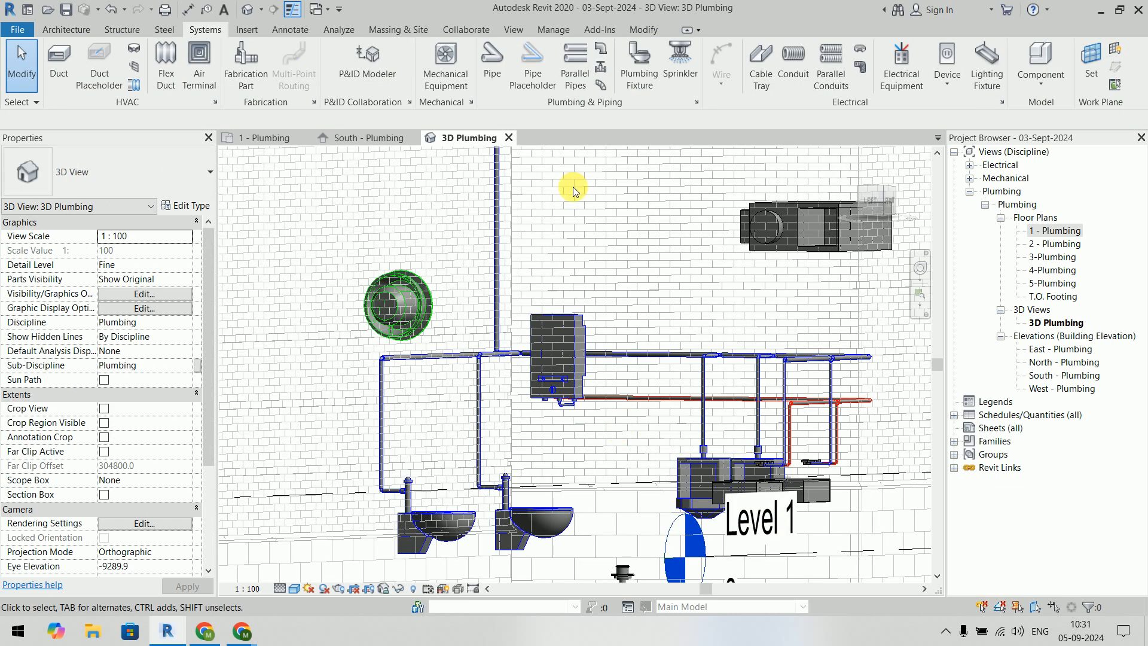
# Step: In the 1 - Plumbing plan, create a section between the water closet and the water heater, looking toward the heater and supply pipes
pyautogui.click(356, 139)
pyautogui.click(269, 138)
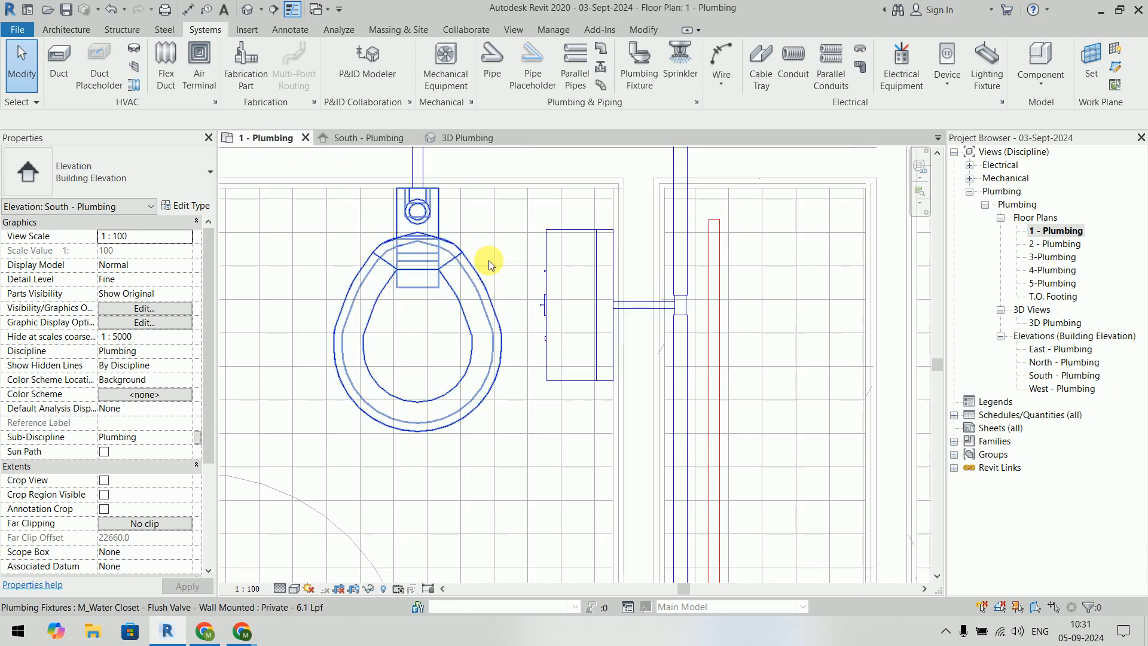
pyautogui.scroll(-3, 539, 287)
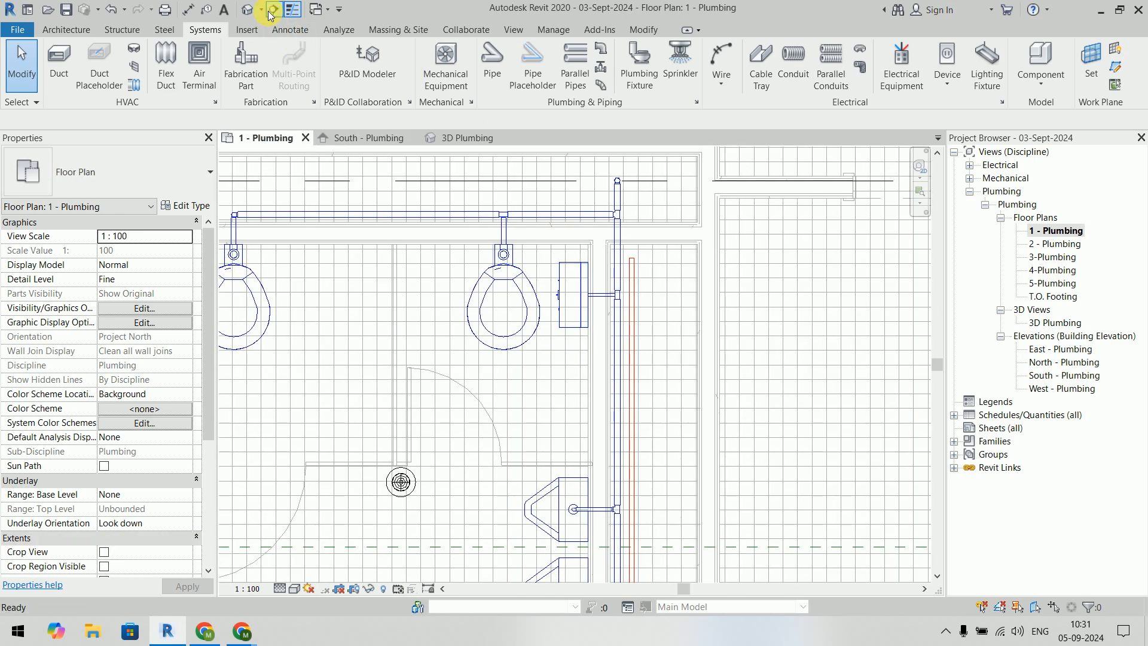
pyautogui.click(272, 10)
pyautogui.click(545, 192)
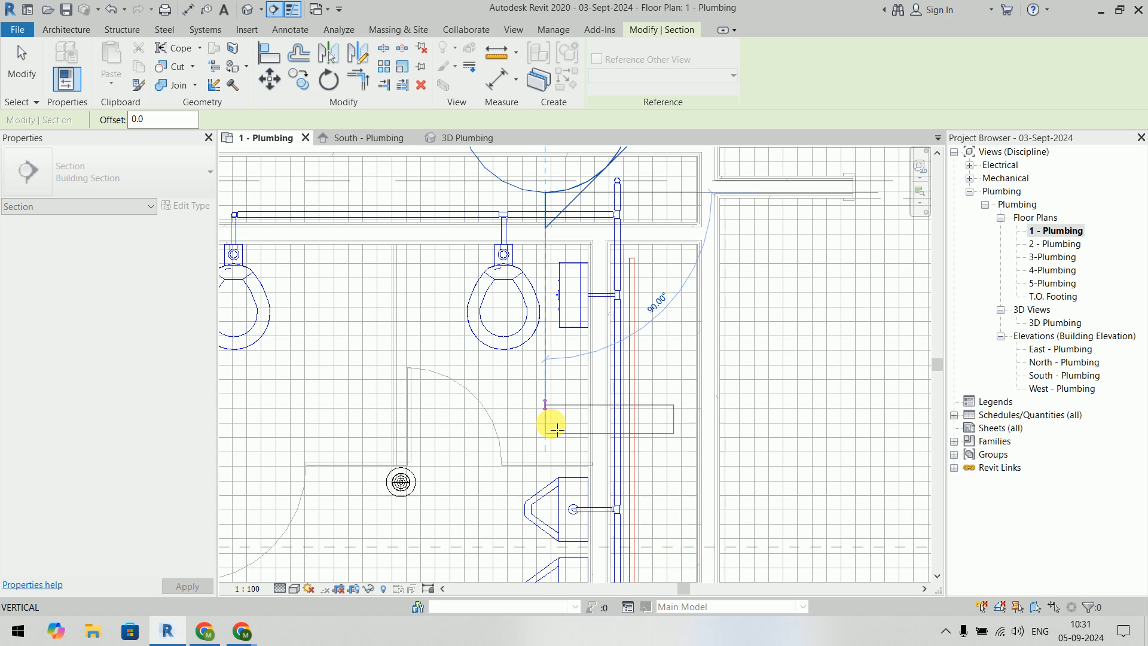
pyautogui.click(545, 471)
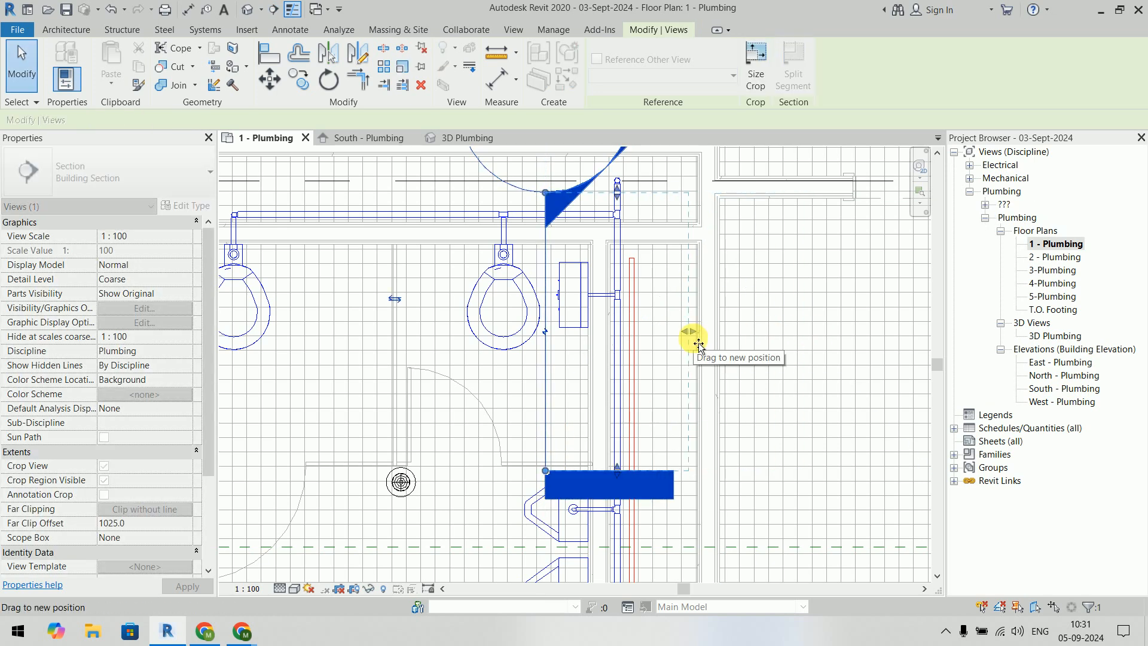
pyautogui.press('Escape')
# Step: Open the new section view and set its visual style to Wireframe and its detail level to Fine
pyautogui.click(546, 382)
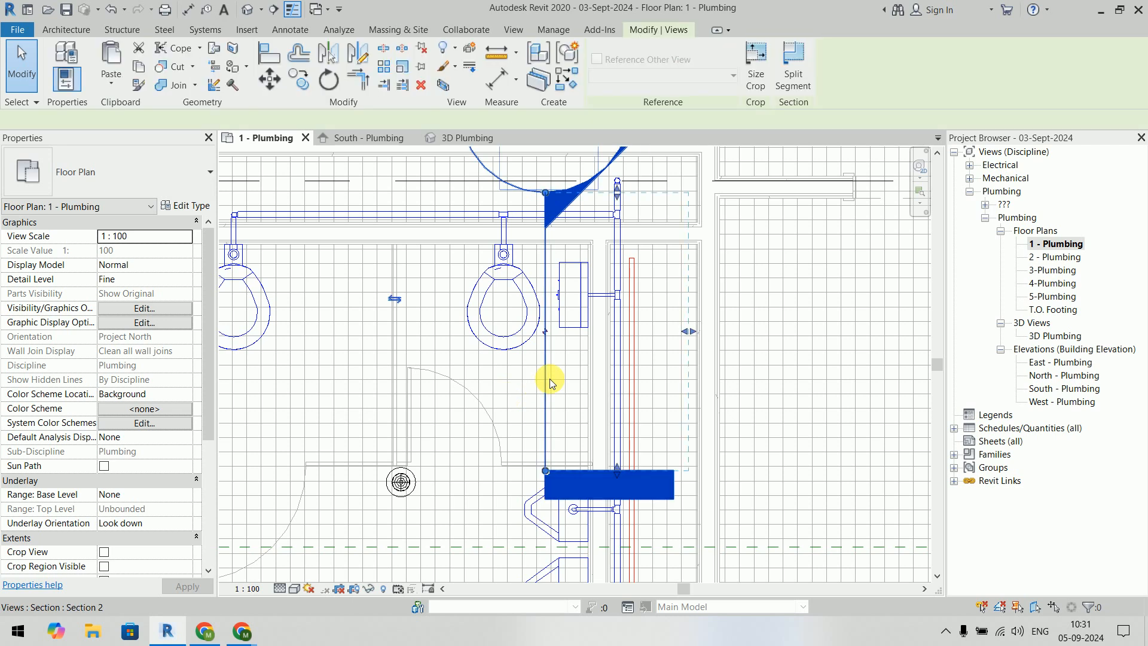
pyautogui.rightClick(550, 379)
pyautogui.click(616, 120)
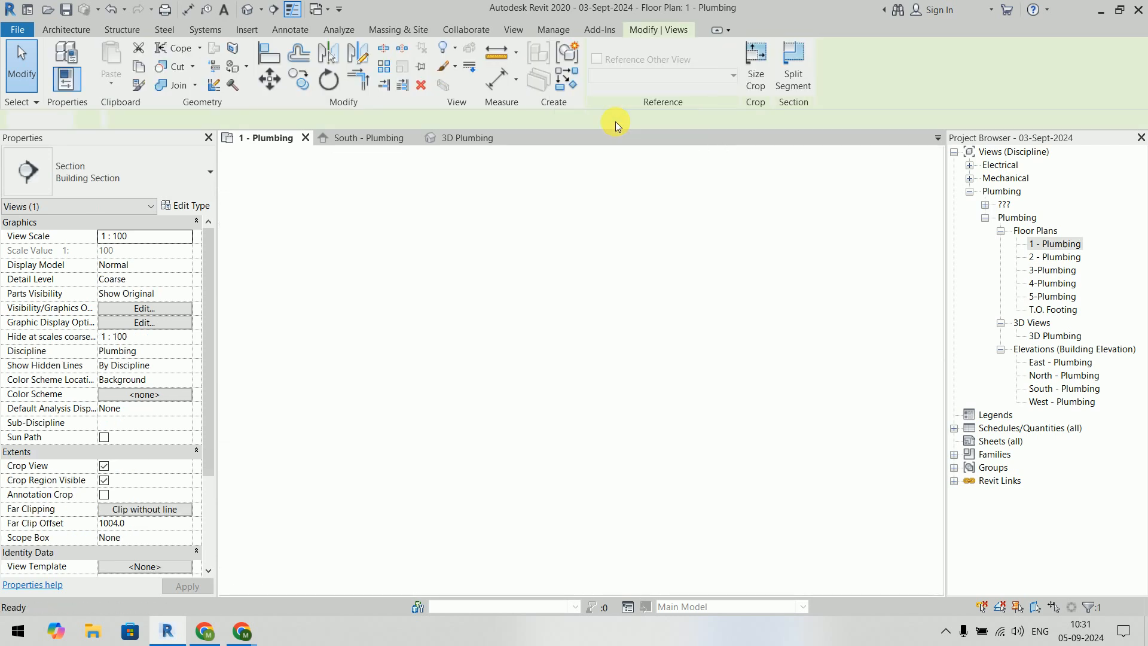
pyautogui.click(294, 588)
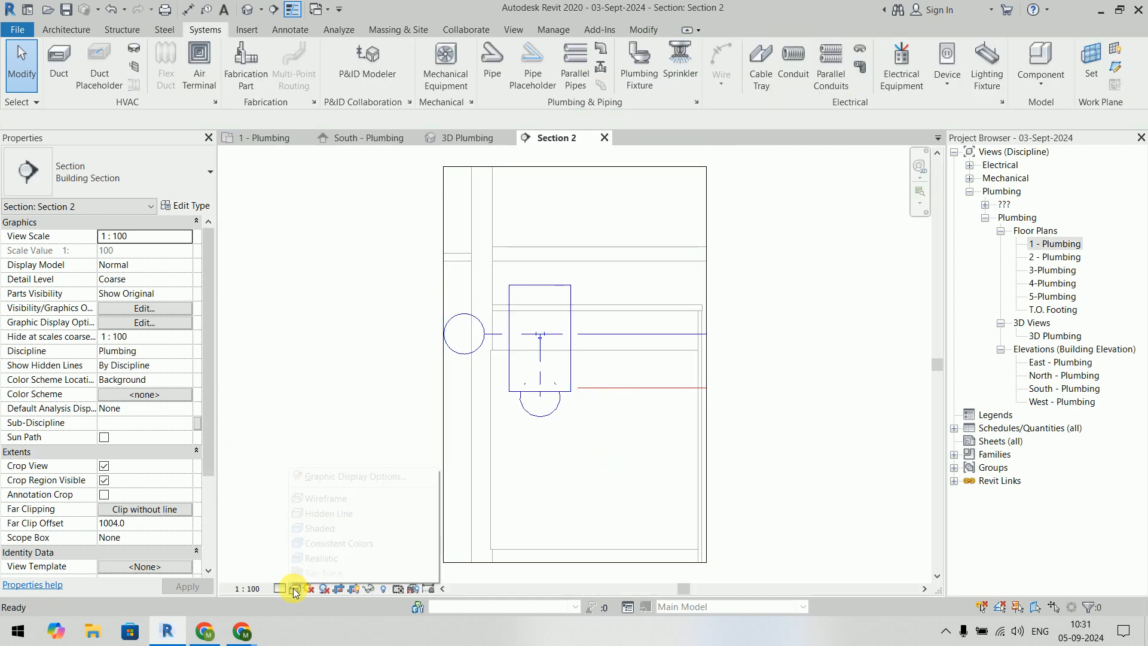
pyautogui.click(302, 497)
pyautogui.click(279, 588)
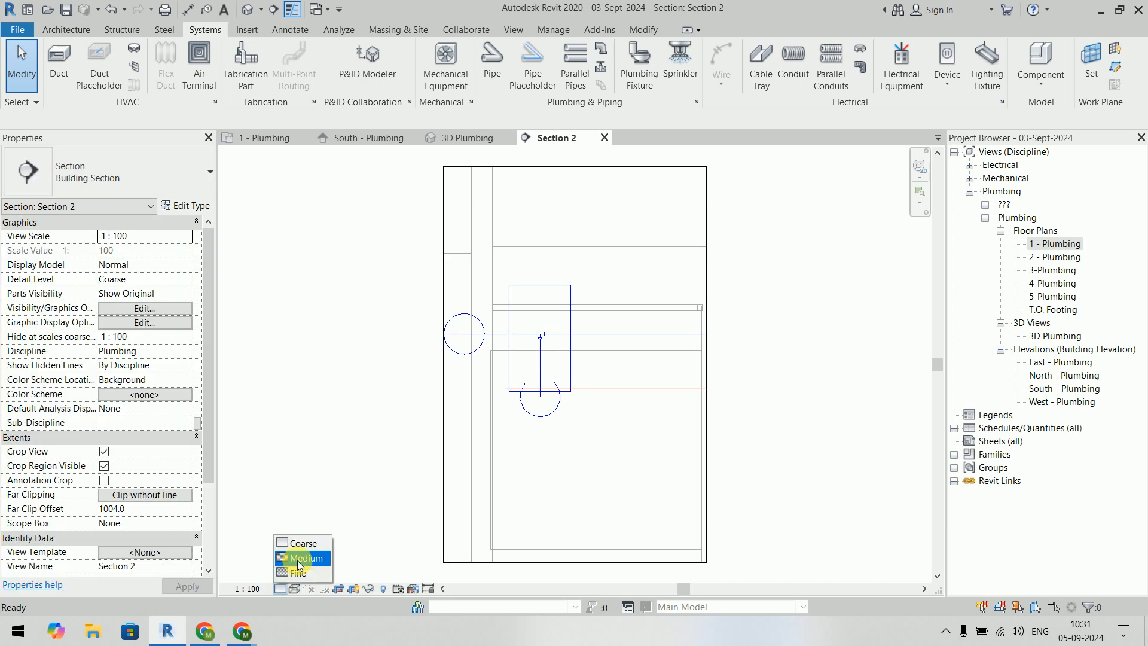
pyautogui.click(301, 574)
pyautogui.scroll(5, 594, 472)
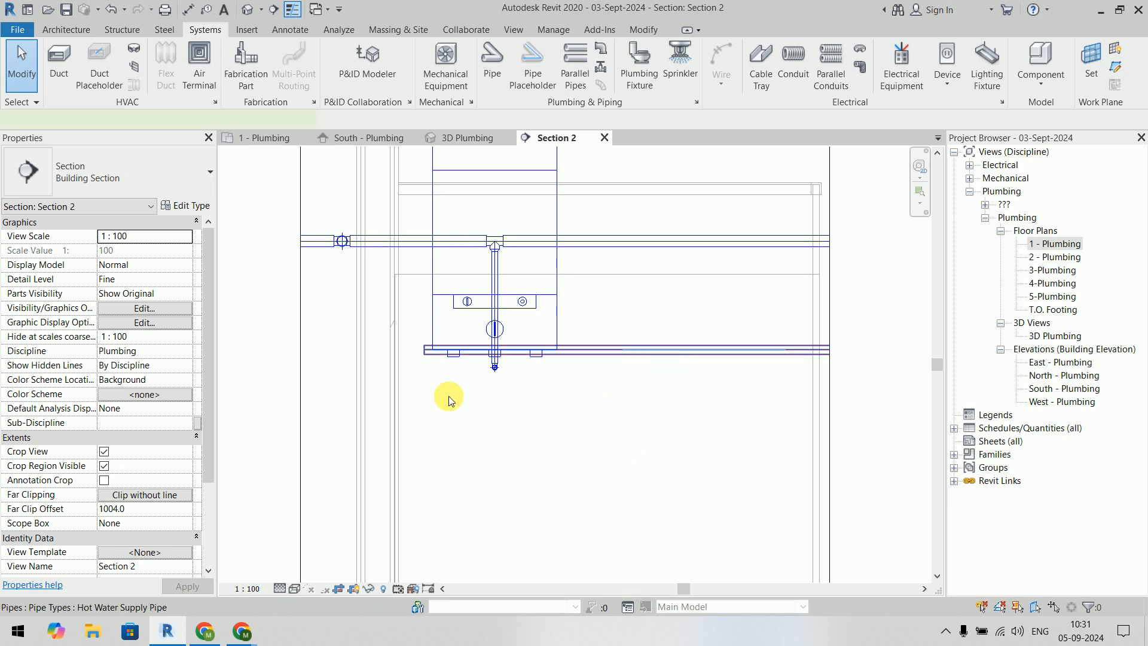
# Step: Shorten the hot water supply pipe in the section so its open end is well clear of the water heater
pyautogui.click(501, 415)
pyautogui.moveTo(420, 347); pyautogui.dragTo(627, 366)
pyautogui.moveTo(766, 359); pyautogui.dragTo(798, 354)
pyautogui.click(733, 411)
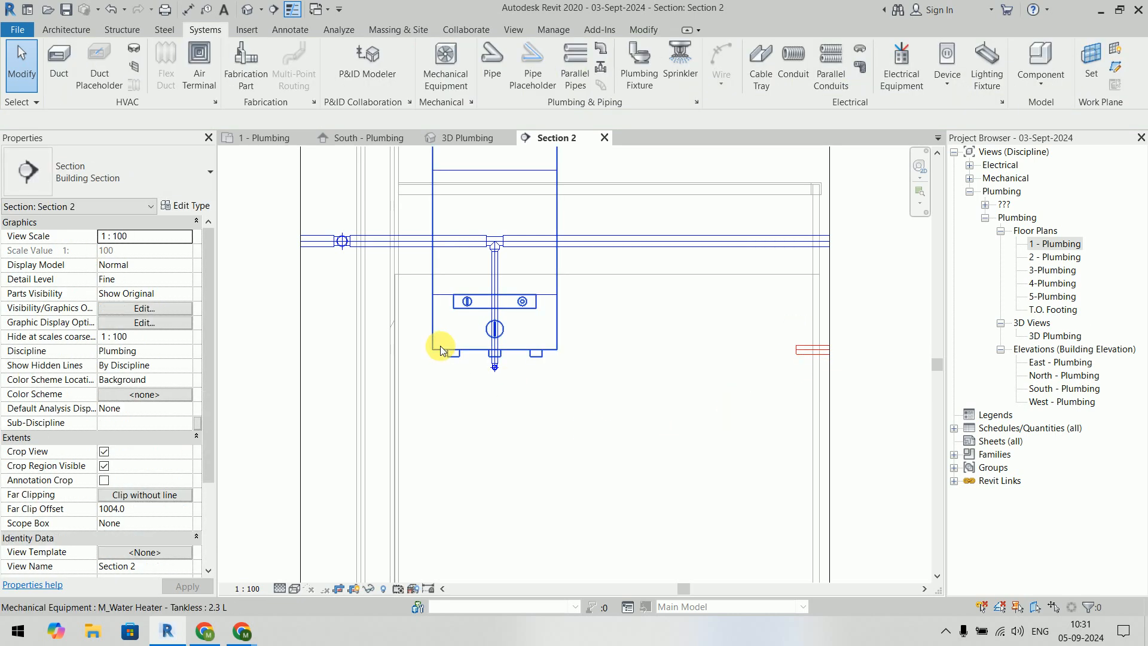
# Step: Draw a 15 mm pipe 150 mm straight down from the water heater's domestic hot water outlet
pyautogui.click(441, 427)
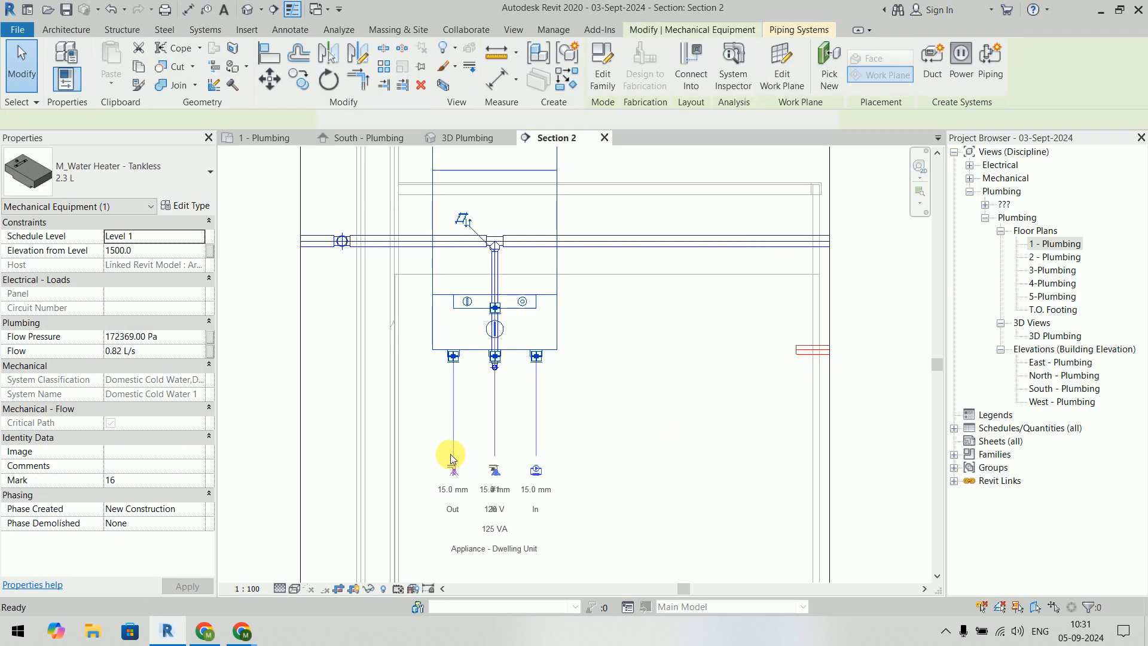
pyautogui.click(454, 472)
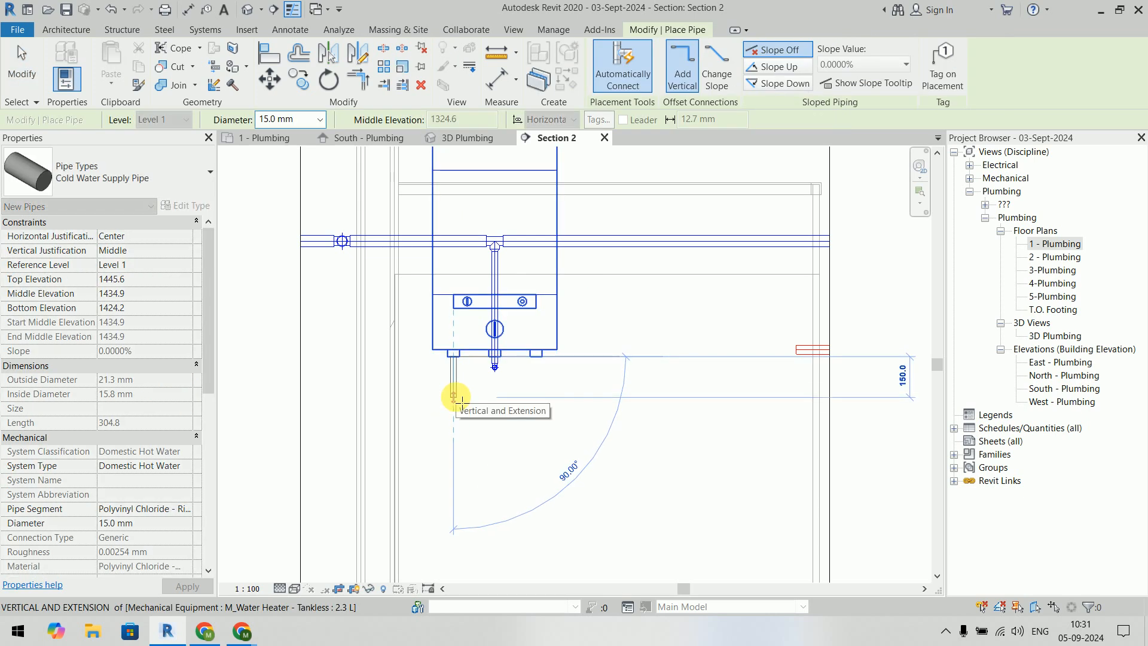
pyautogui.click(455, 396)
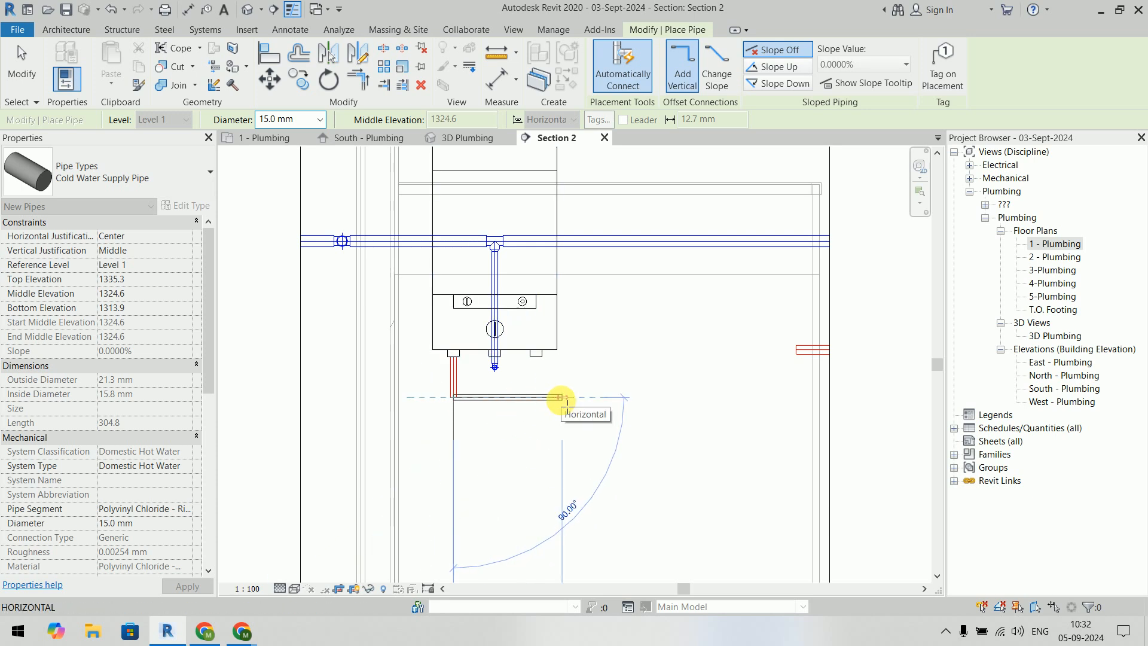
pyautogui.press('Escape')
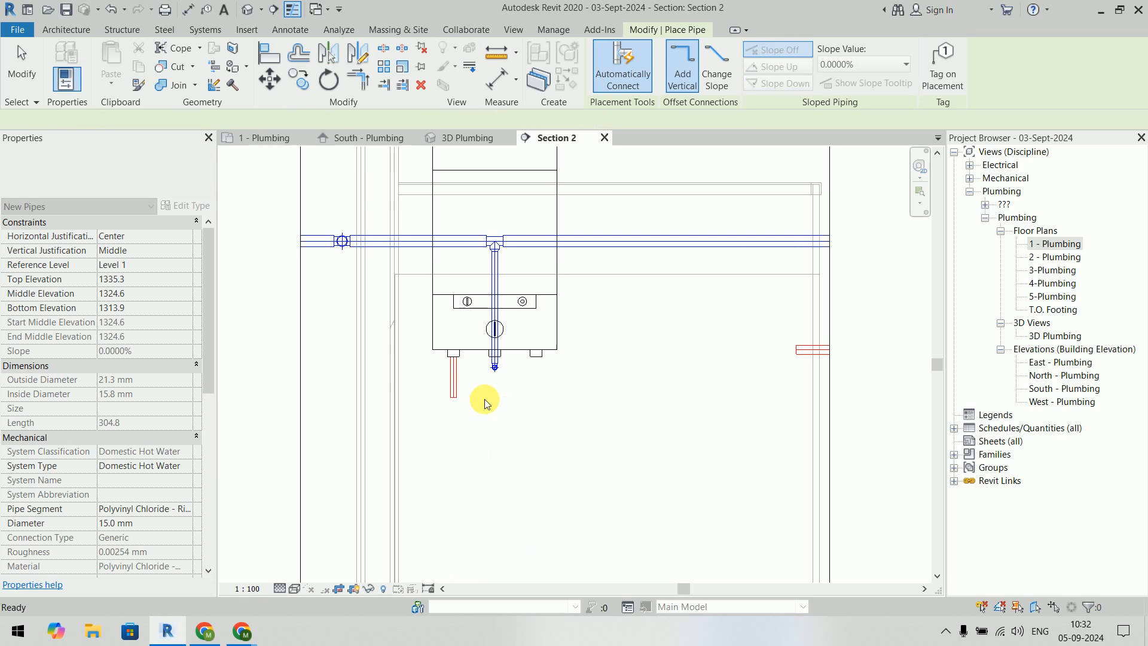
pyautogui.press('Escape')
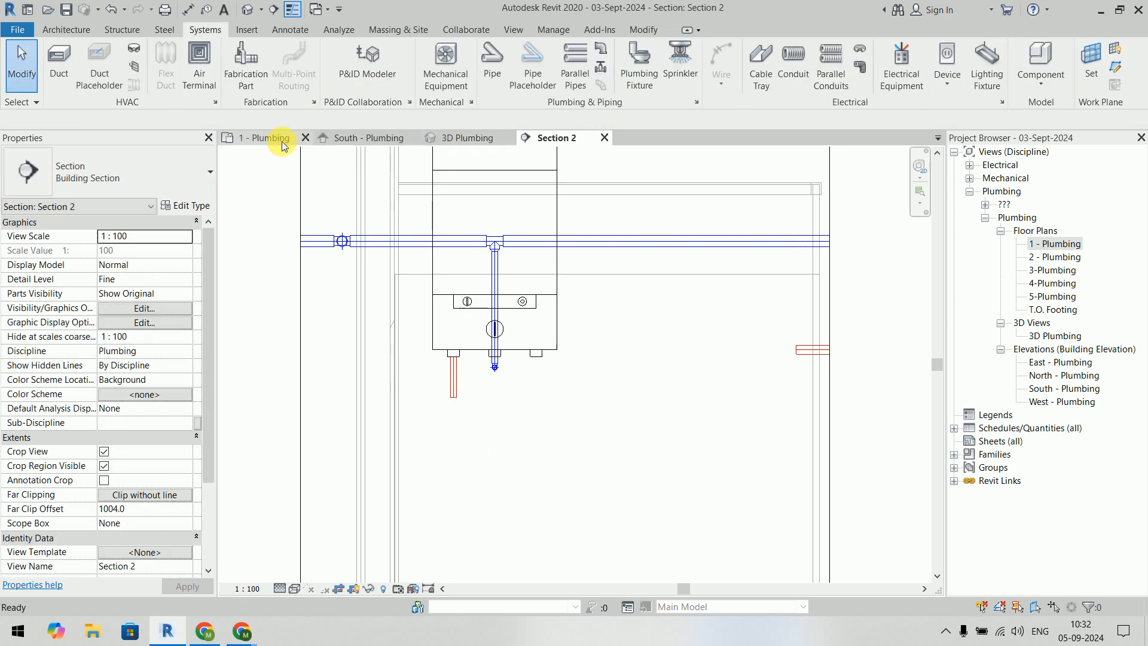
# Step: In the 1 - Plumbing plan, extend the hot water supply pipe to about 3079 mm so its open end lies beside the water heater
pyautogui.click(267, 138)
pyautogui.scroll(-3, 419, 302)
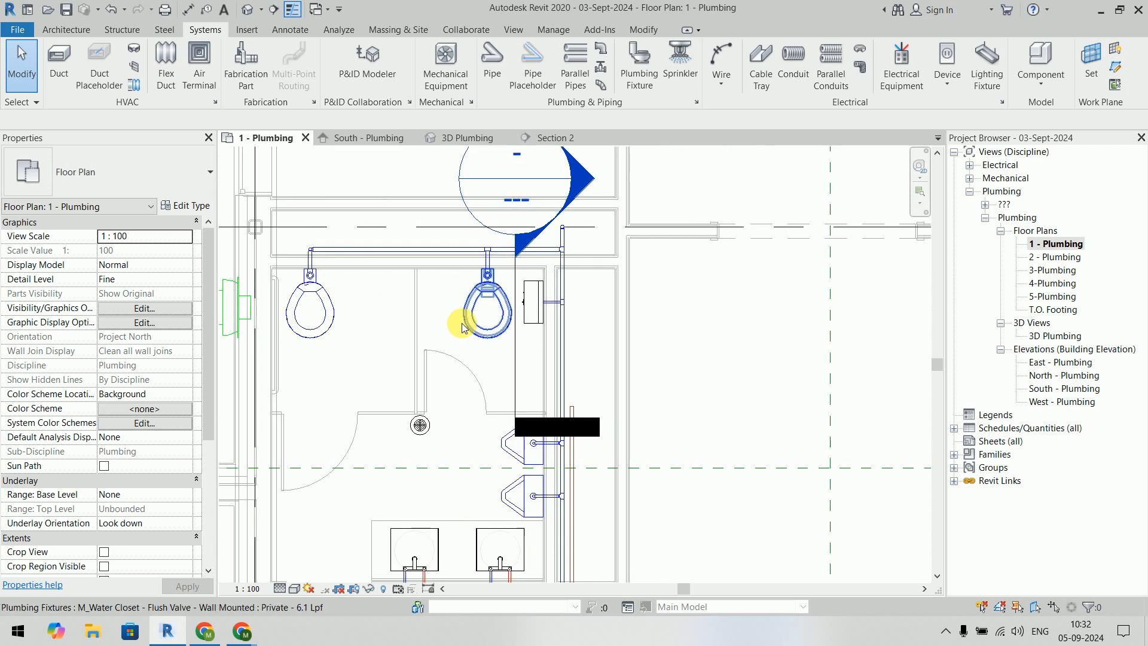
pyautogui.click(563, 449)
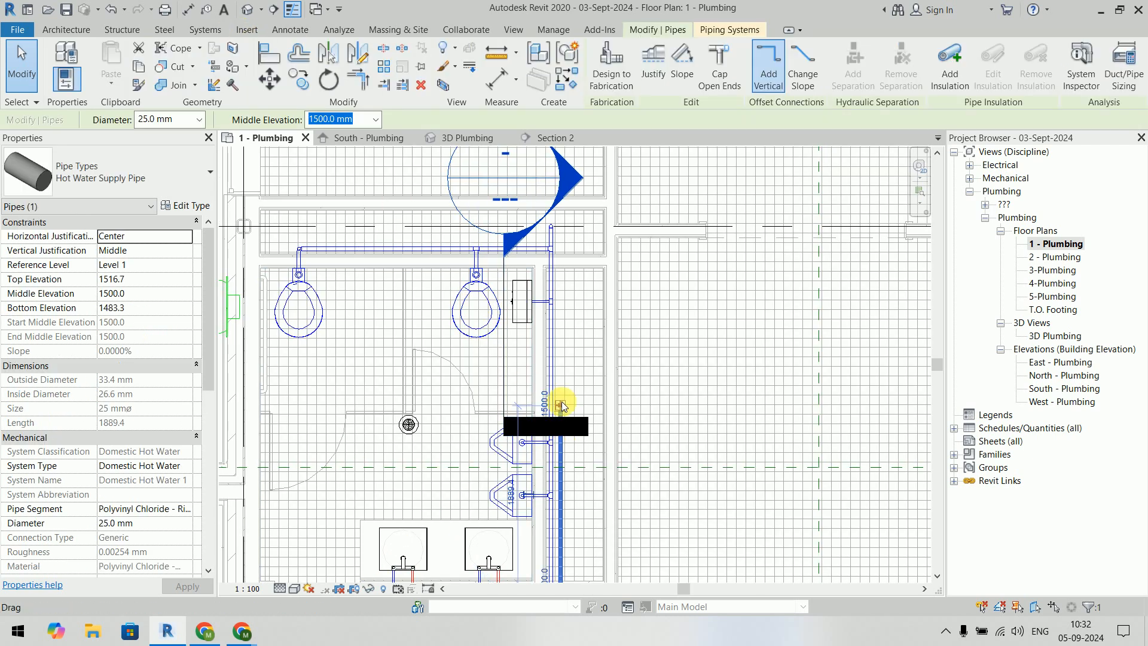
pyautogui.click(562, 401)
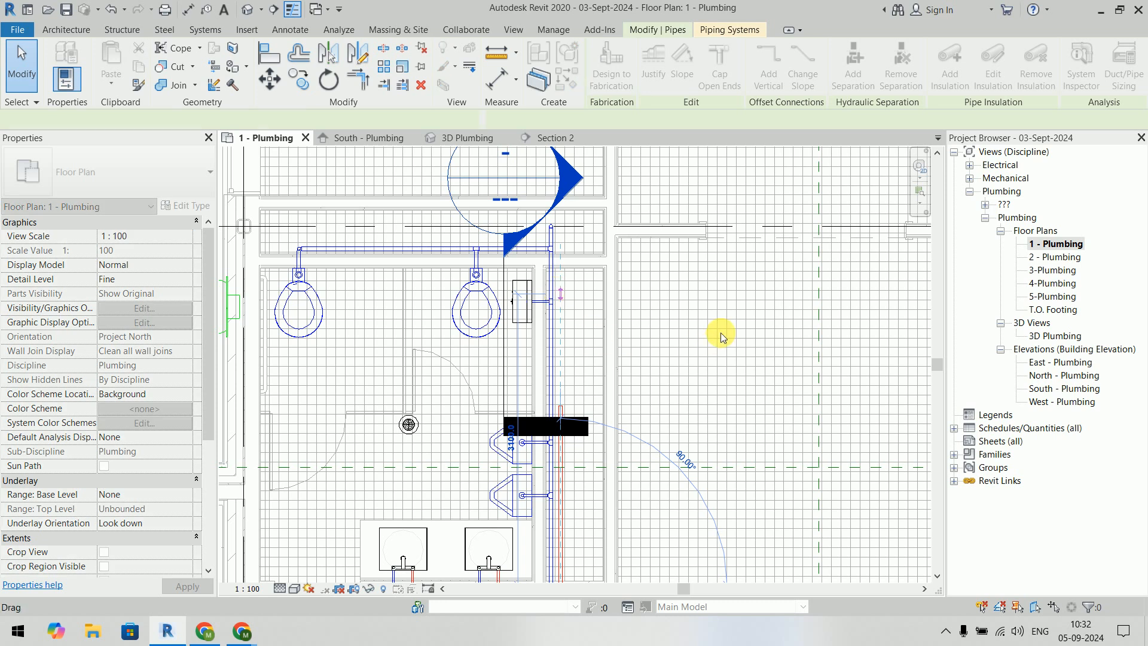
pyautogui.press('Escape')
pyautogui.press('Escape')
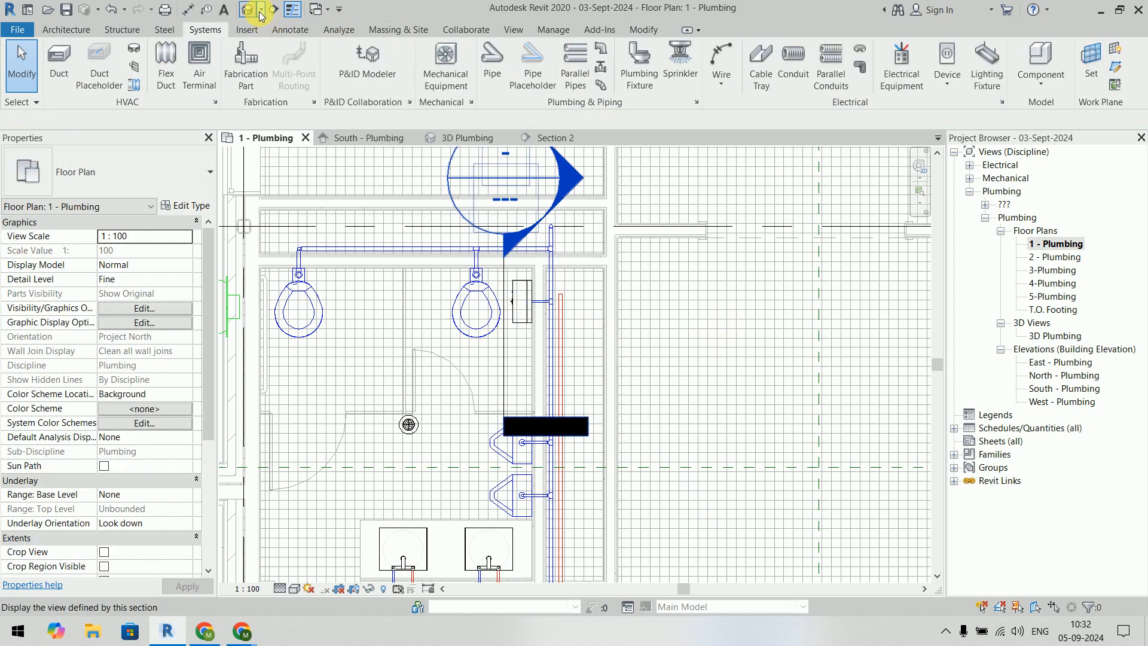
# Step: Create a section across the hot water supply pipe, looking toward the water heater, with a far clip offset of about 938 mm
pyautogui.click(273, 9)
pyautogui.click(458, 359)
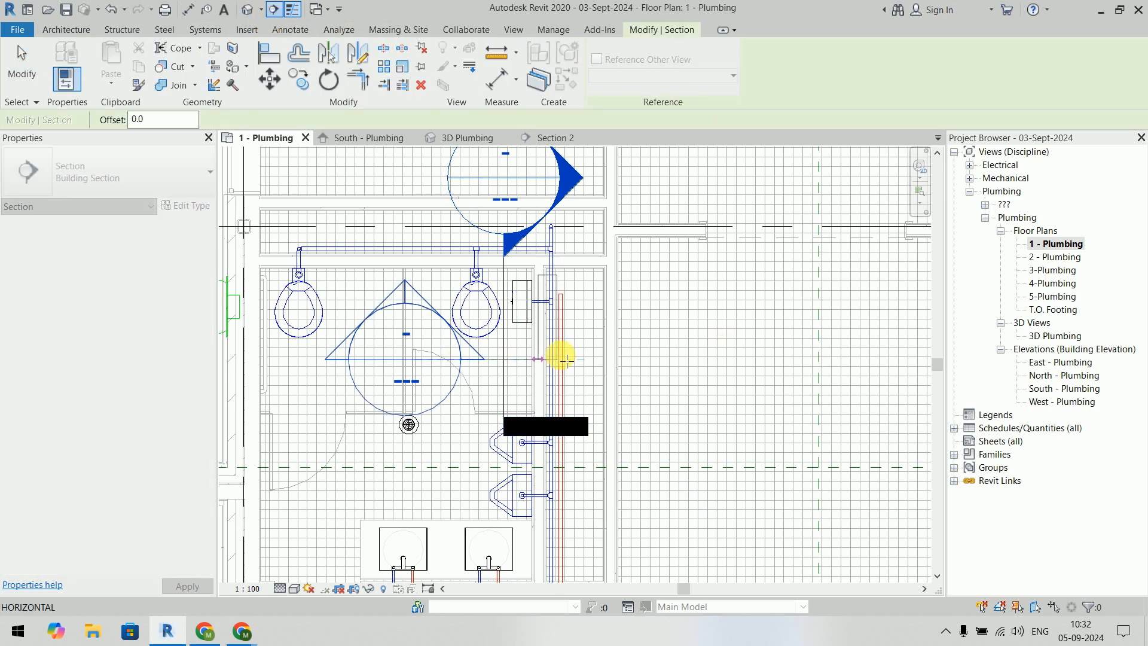
pyautogui.click(661, 360)
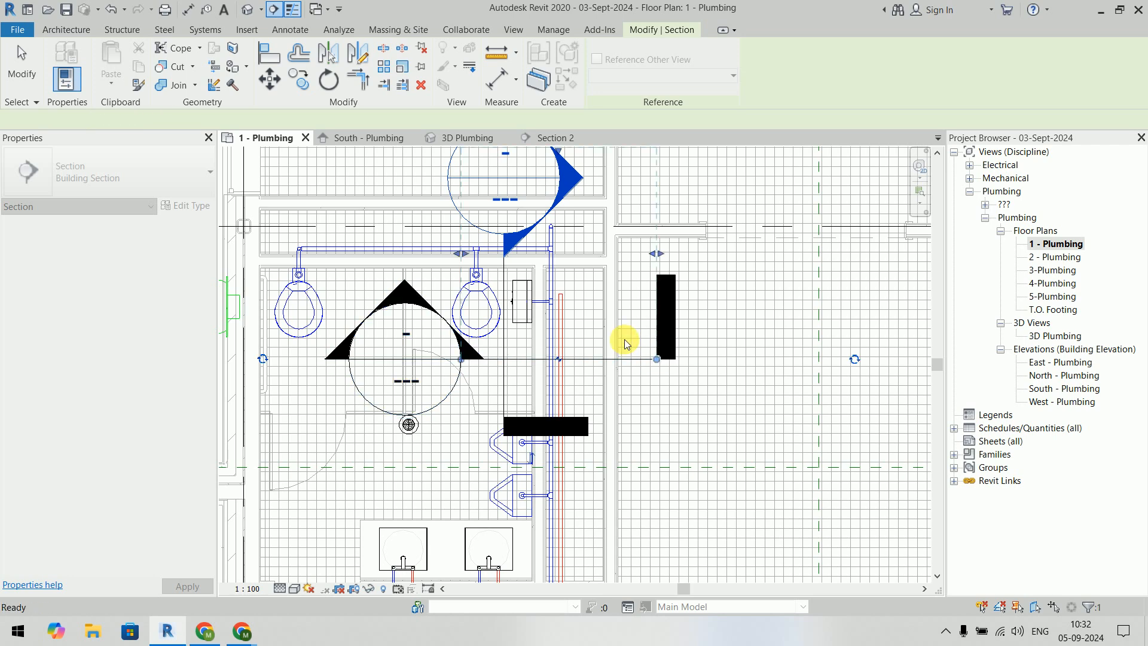
pyautogui.scroll(-2, 622, 353)
pyautogui.moveTo(583, 230); pyautogui.dragTo(585, 296)
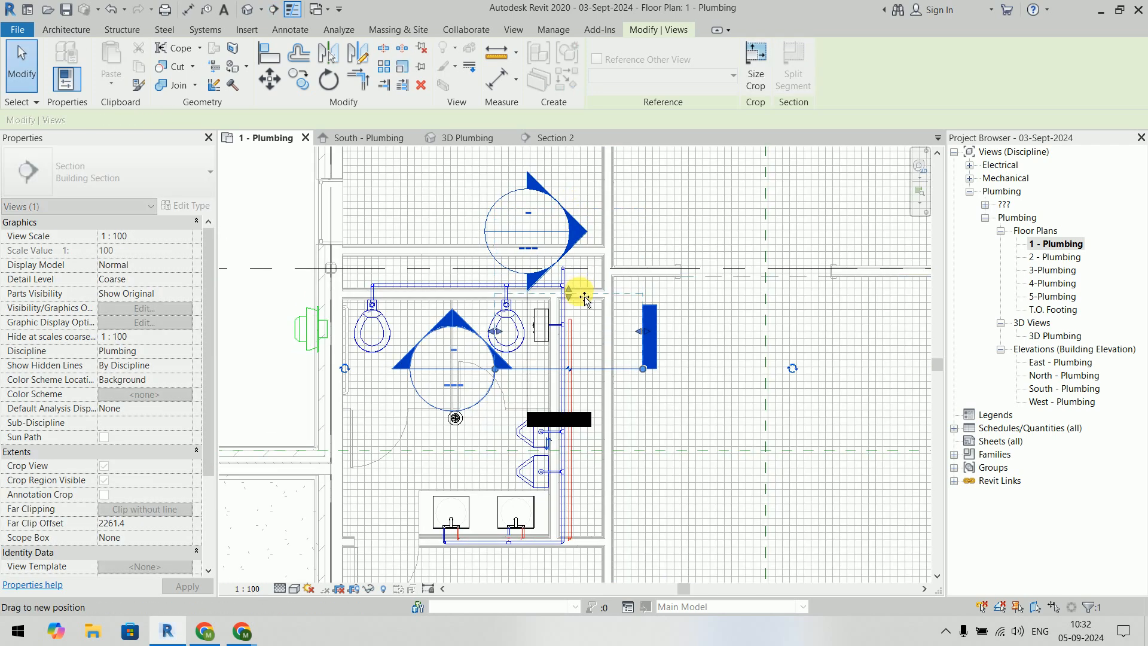
# Step: Open the new section view and set its detail level to Fine
pyautogui.click(598, 359)
pyautogui.rightClick(598, 368)
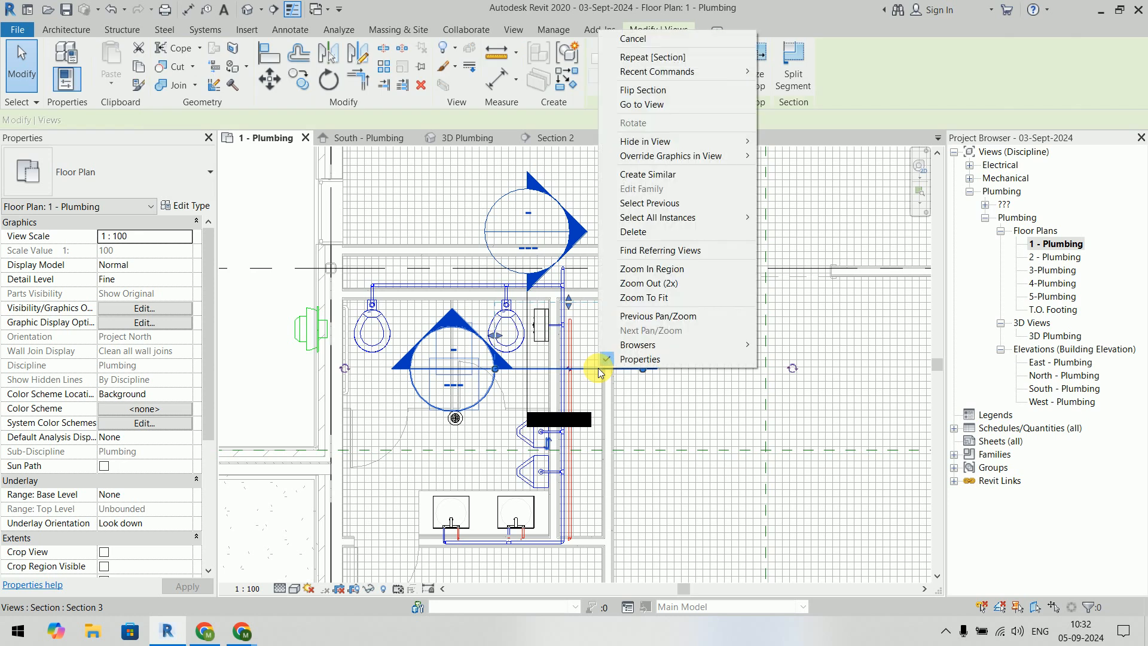
pyautogui.click(654, 104)
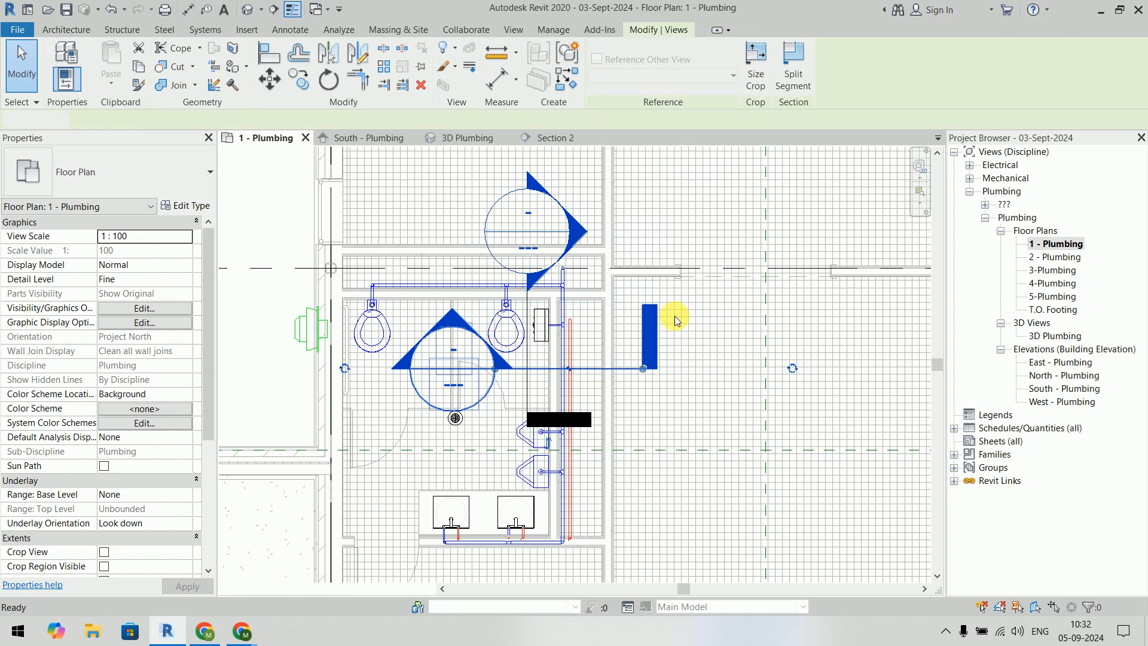
pyautogui.scroll(5, 594, 527)
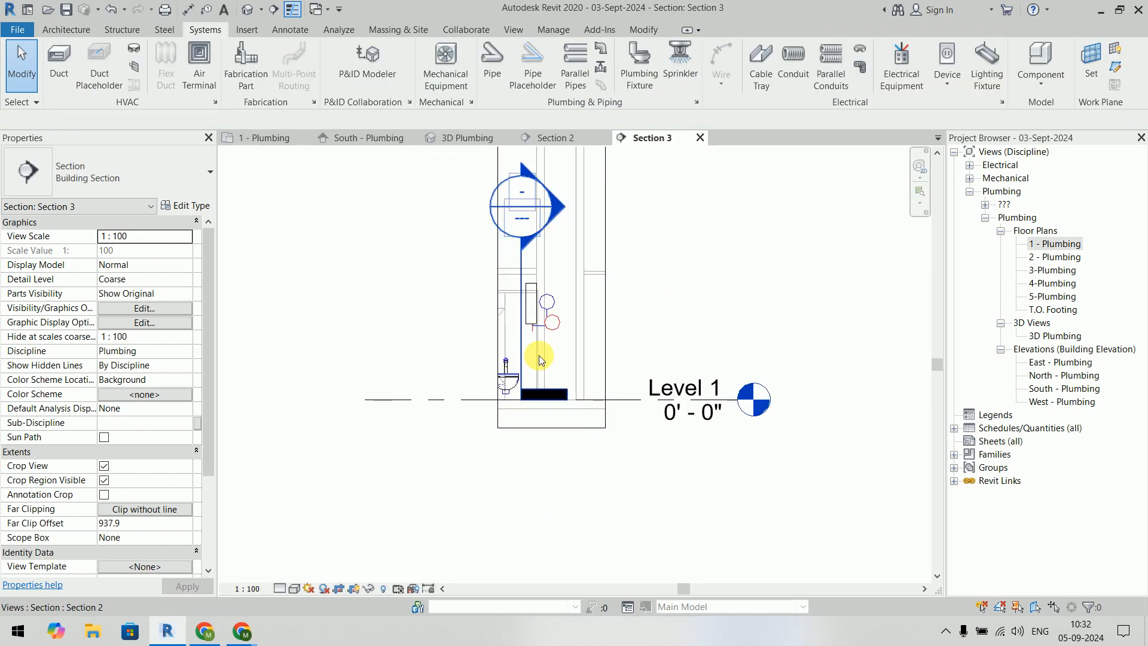
pyautogui.moveTo(542, 333); pyautogui.dragTo(538, 403, button='middle')
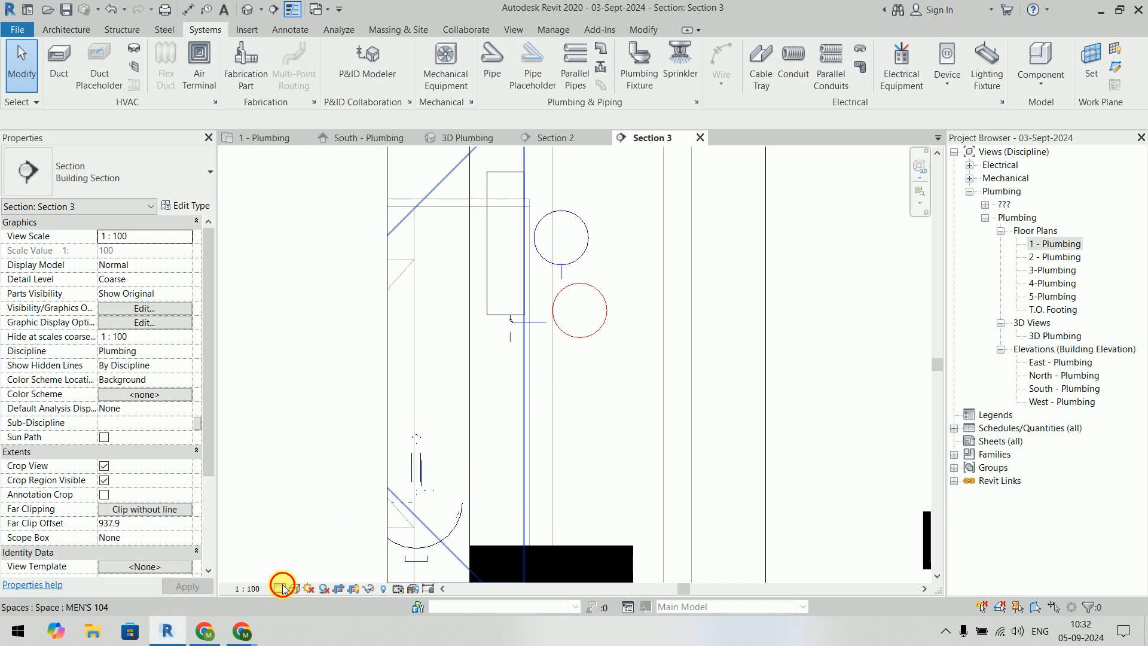
pyautogui.click(280, 589)
pyautogui.click(299, 574)
pyautogui.scroll(3, 605, 379)
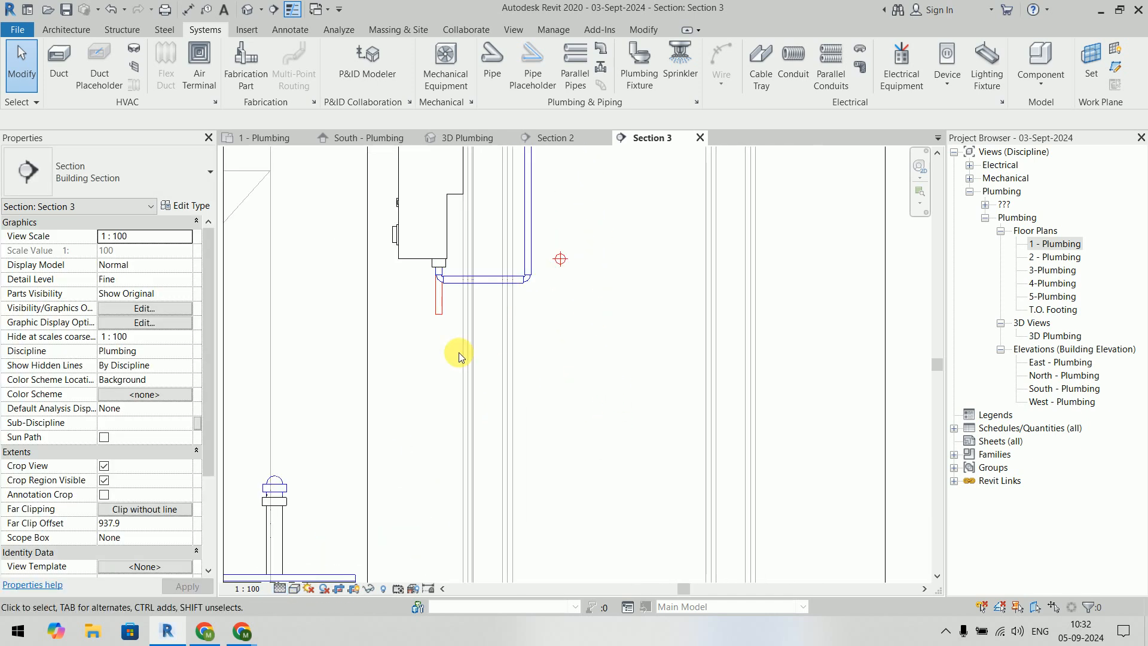
# Step: Draw a horizontal 15 mm hot water pipe about 368 mm long from the heater's drop pipe to directly below the supply pipe
pyautogui.click(439, 317)
pyautogui.rightClick(441, 317)
pyautogui.click(477, 328)
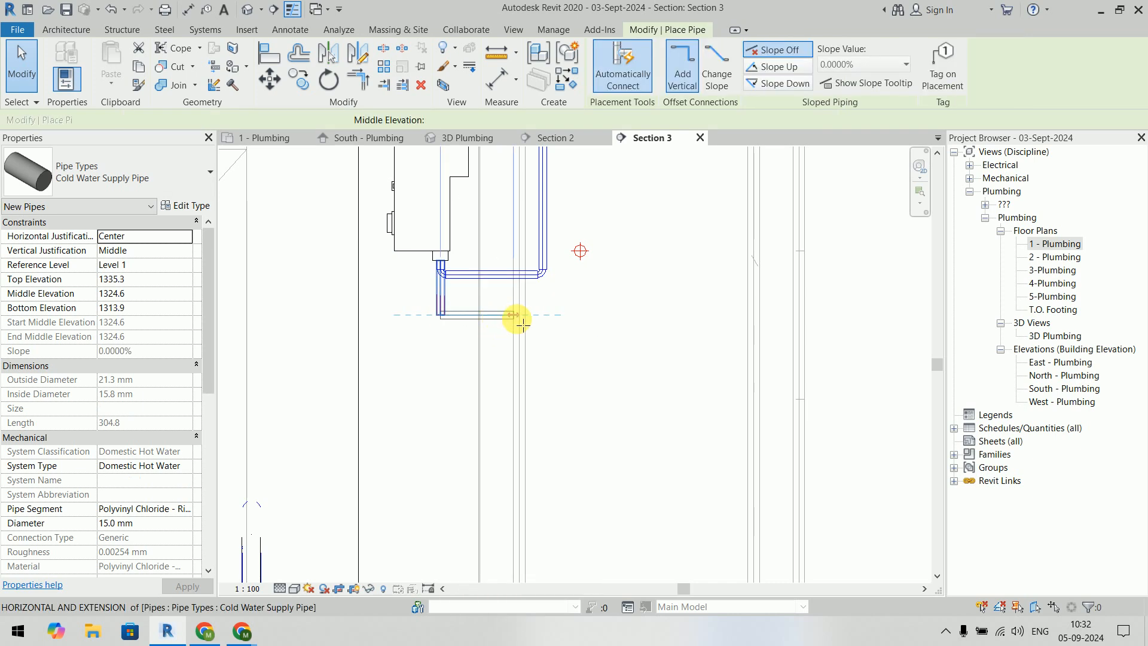
pyautogui.click(580, 316)
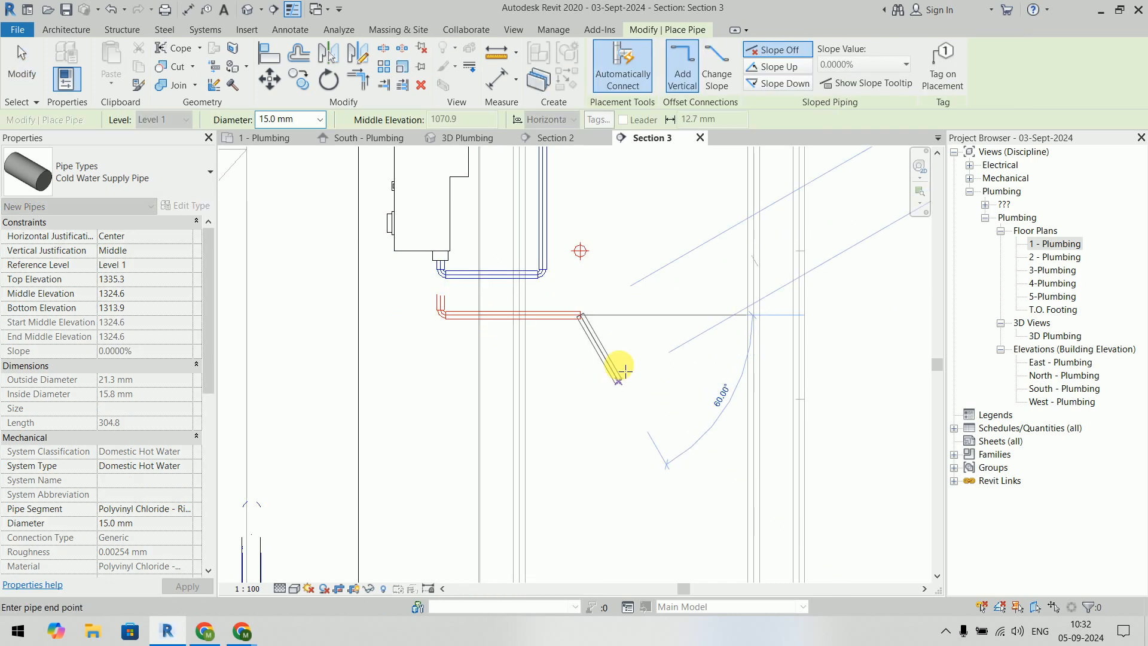
pyautogui.press('Escape')
pyautogui.press('Escape')
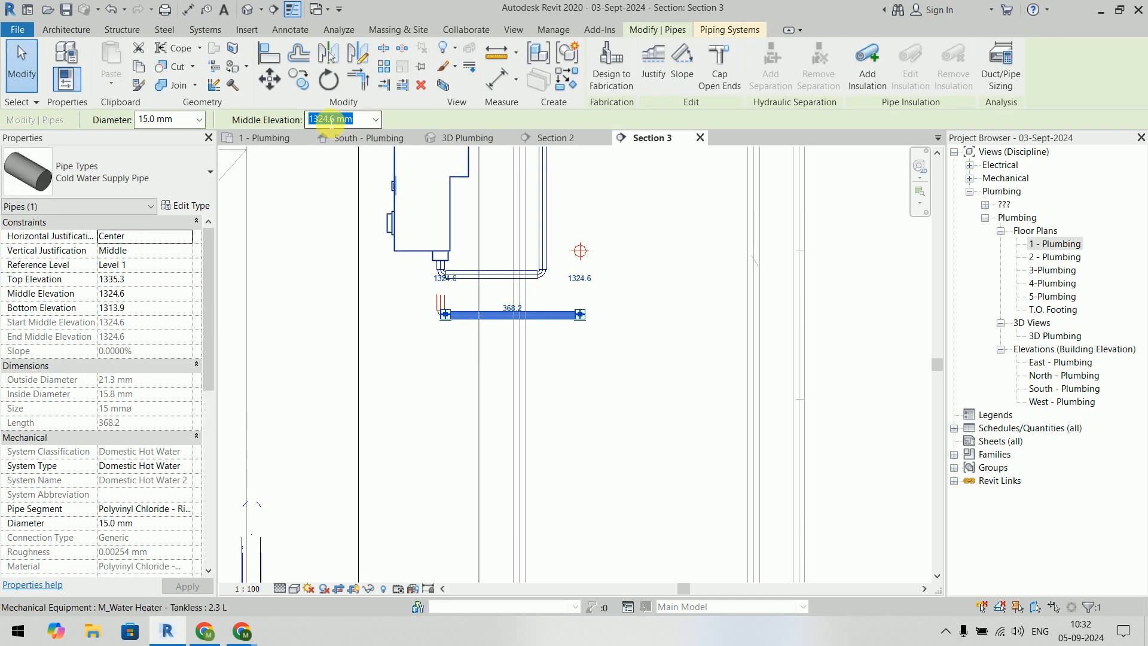
# Step: Set the middle elevation of the new horizontal hot water pipe to 1320 mm
pyautogui.click(641, 361)
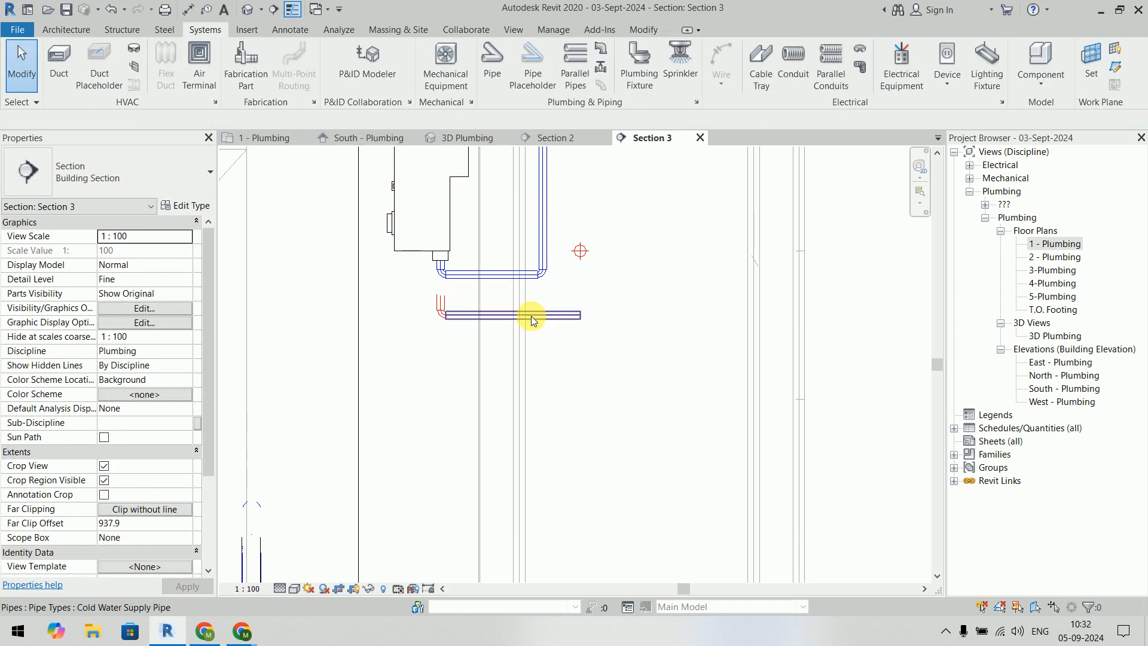
pyautogui.click(532, 319)
pyautogui.click(322, 124)
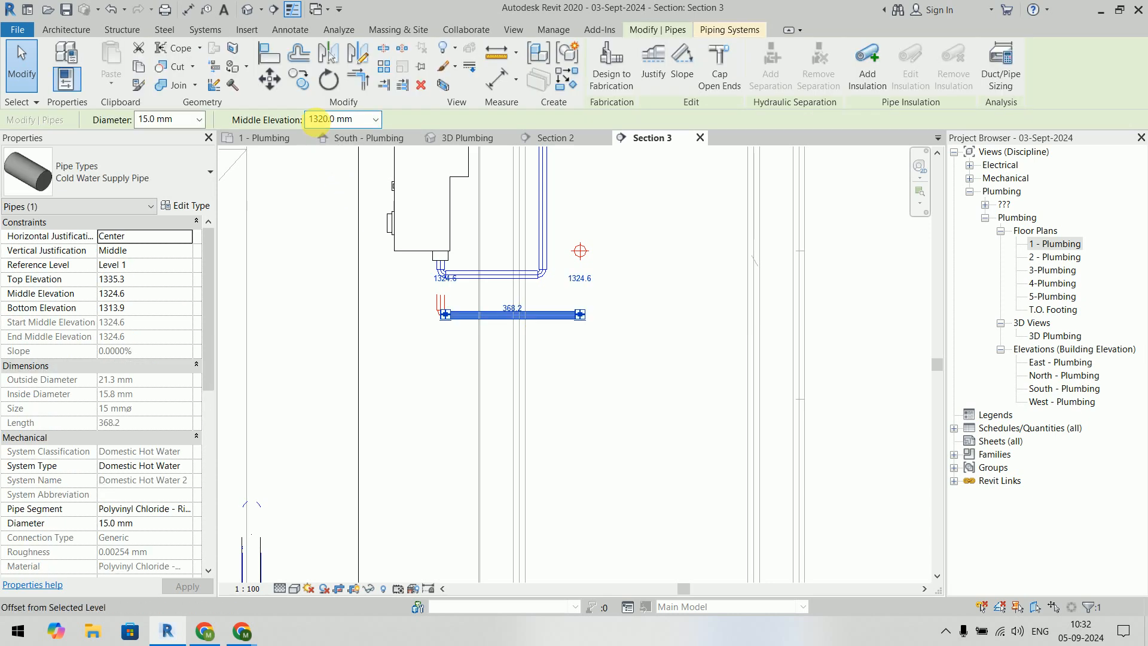
pyautogui.click(630, 407)
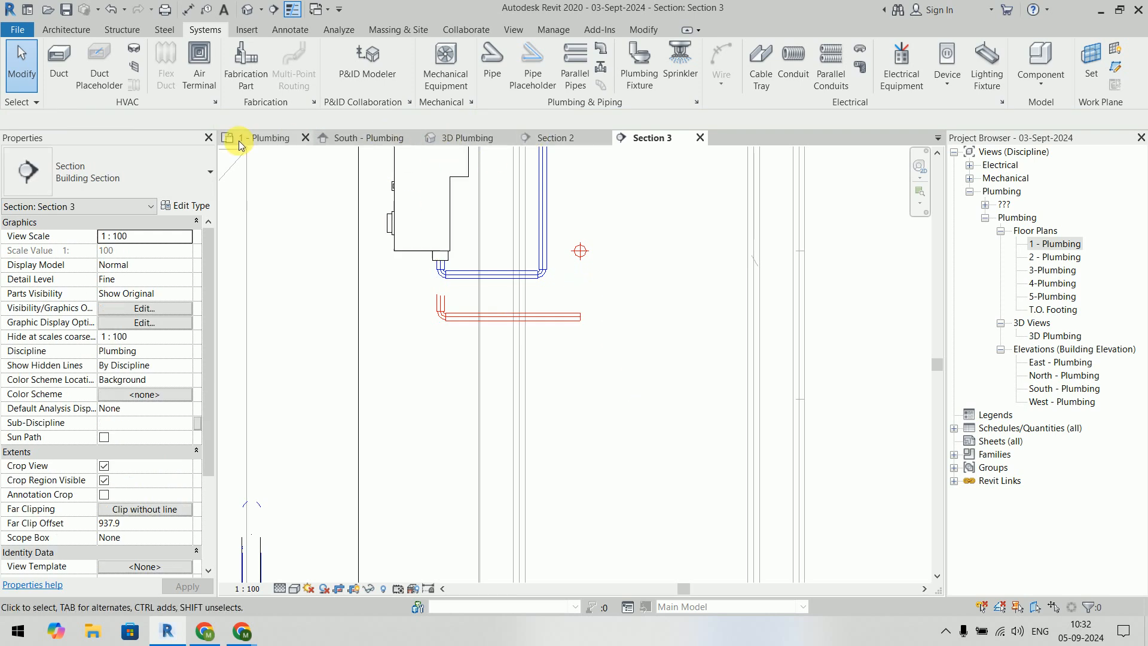
# Step: In the 1 - Plumbing plan, shorten the hot water supply pipe to about 1979 mm, pulling its open end back from the heater
pyautogui.click(297, 142)
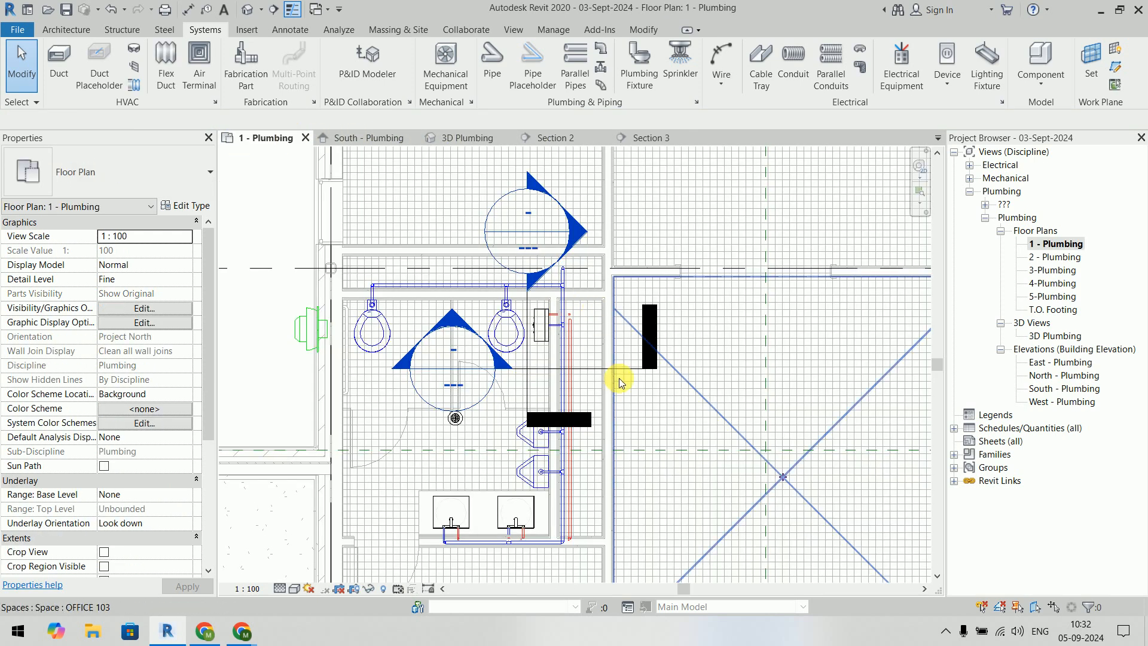
pyautogui.click(561, 332)
pyautogui.scroll(1, 564, 327)
pyautogui.moveTo(564, 327); pyautogui.dragTo(650, 310, button='middle')
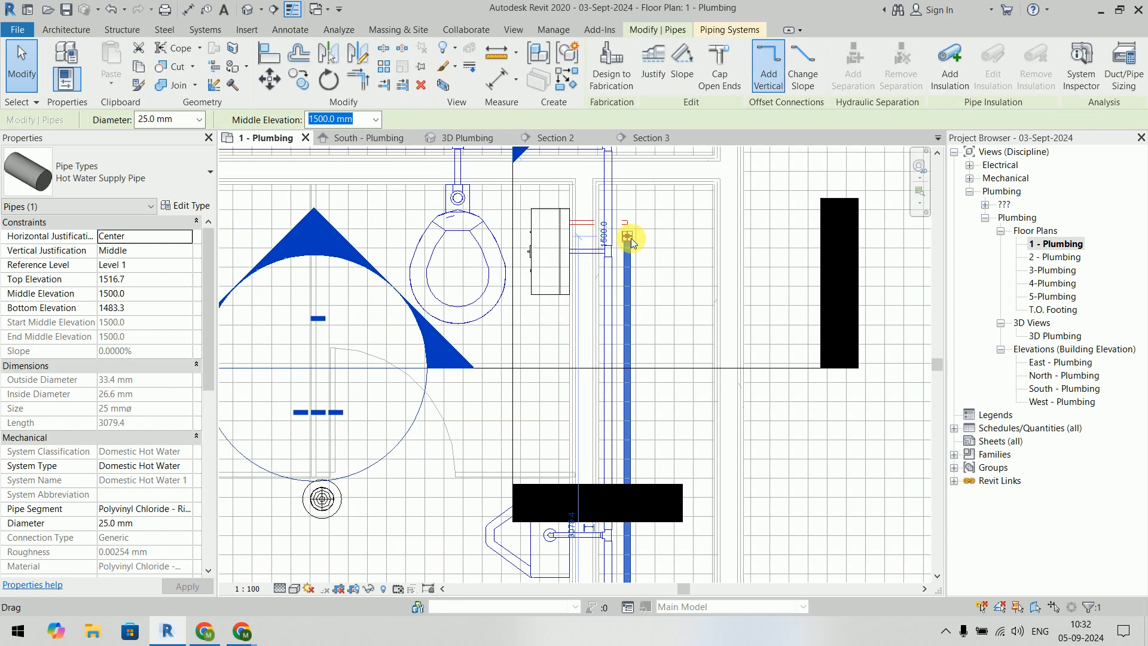
pyautogui.press('Delete')
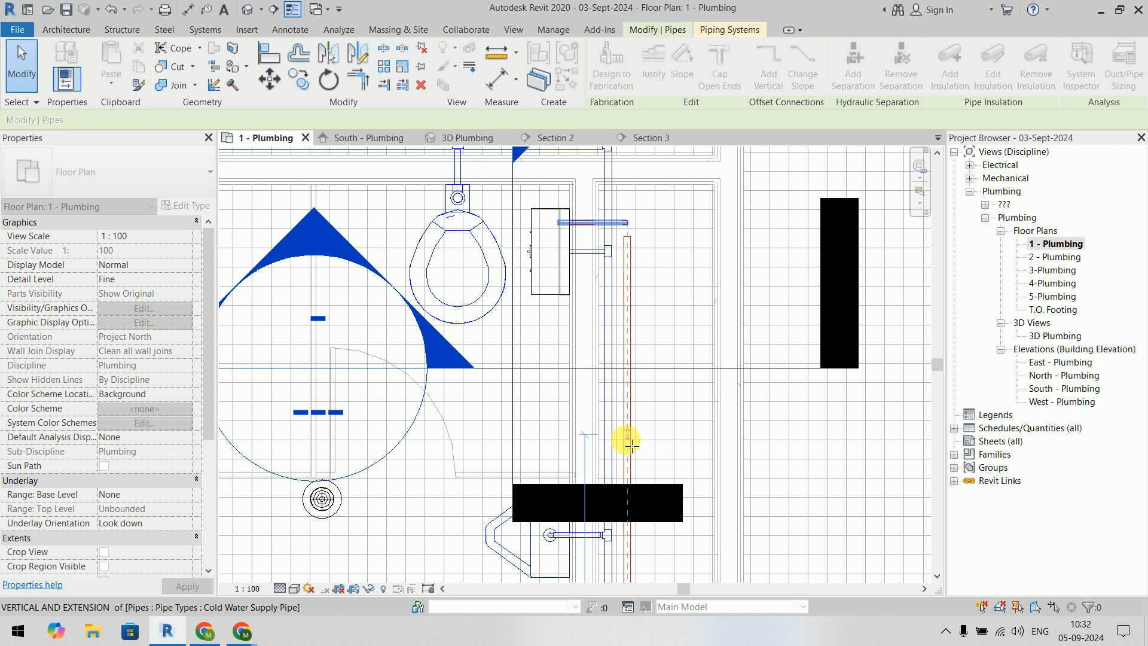
pyautogui.click(638, 450)
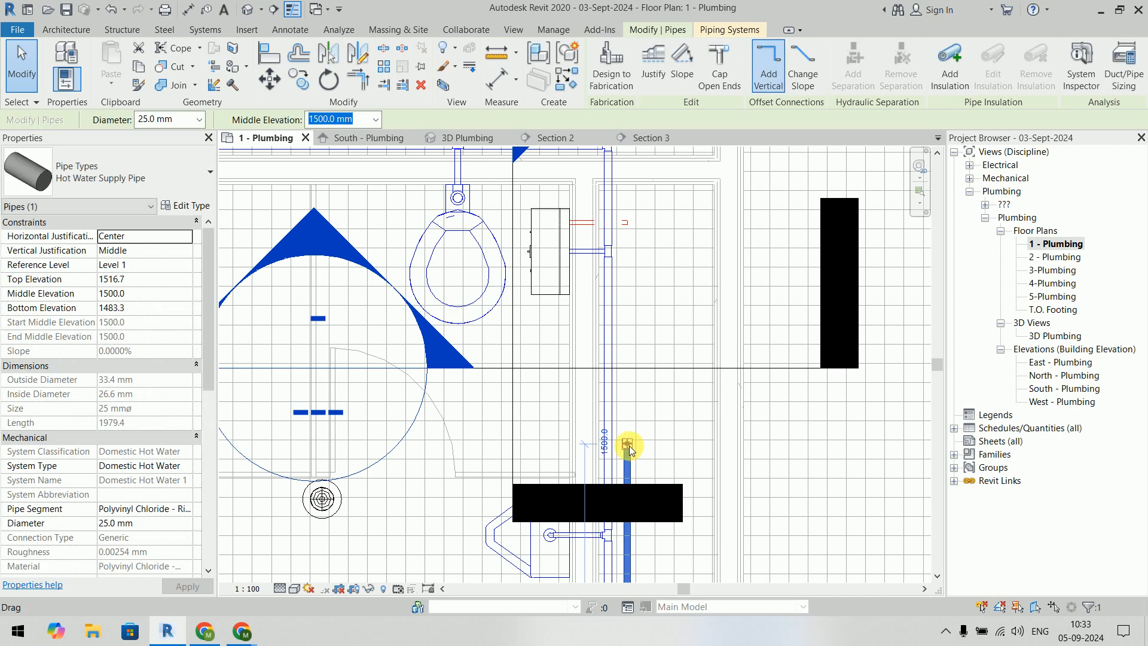
# Step: Draw a 25 mm hot water pipe at 1320 mm middle elevation from the supply pipe's open end to the heater's horizontal branch
pyautogui.rightClick(629, 447)
pyautogui.click(694, 157)
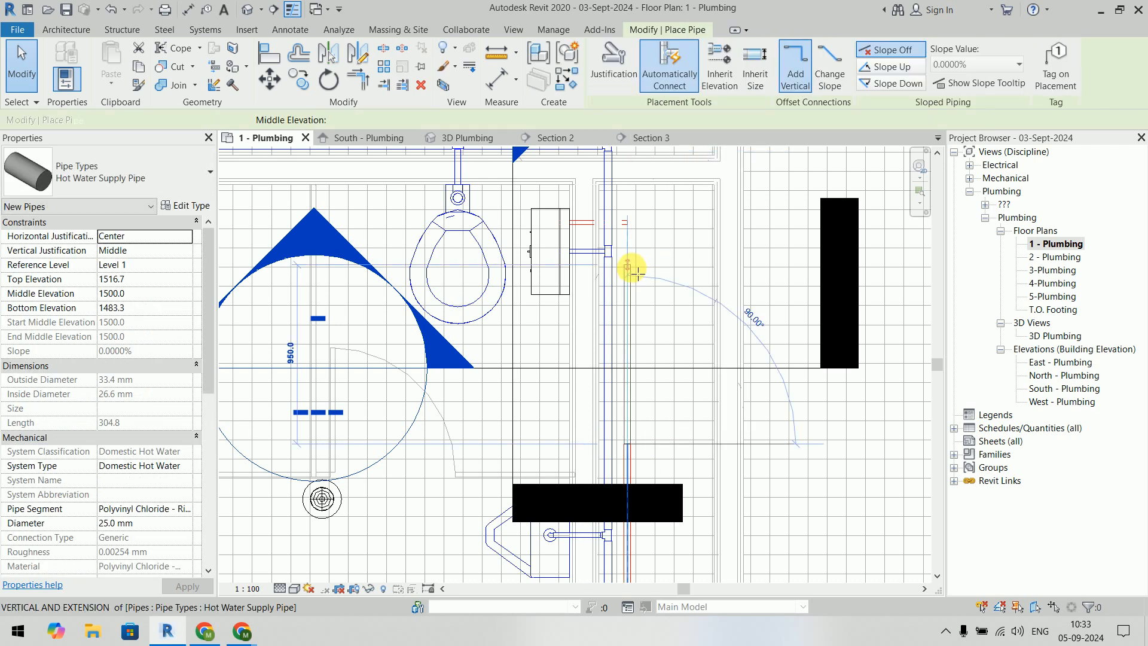
pyautogui.click(344, 120)
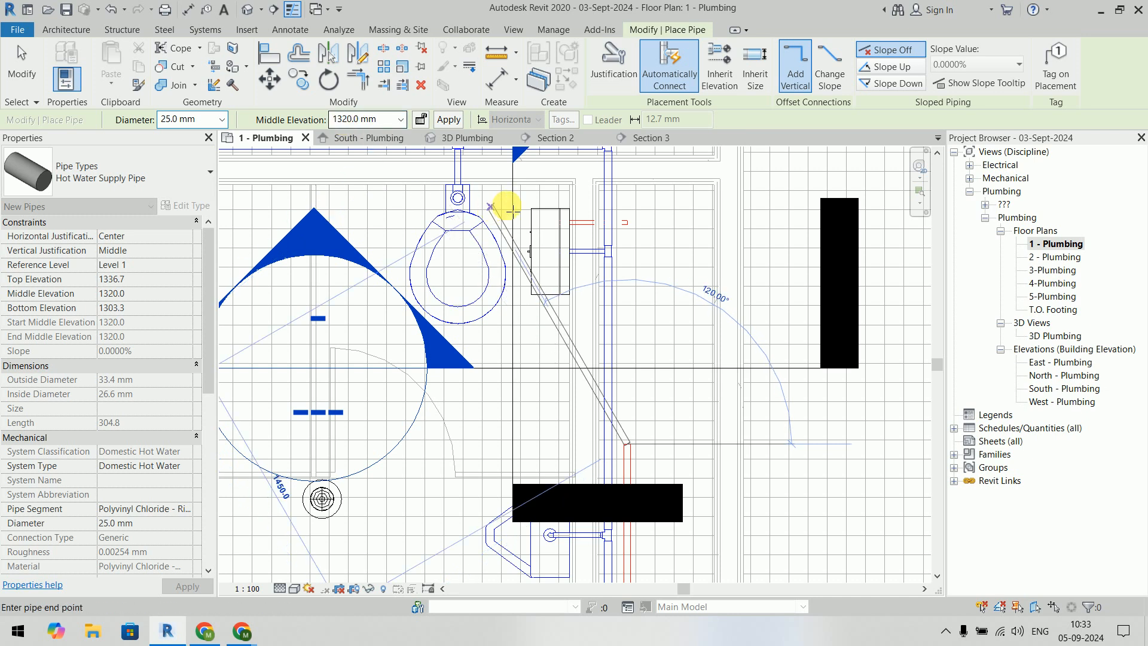
pyautogui.scroll(3, 637, 245)
pyautogui.scroll(1, 637, 248)
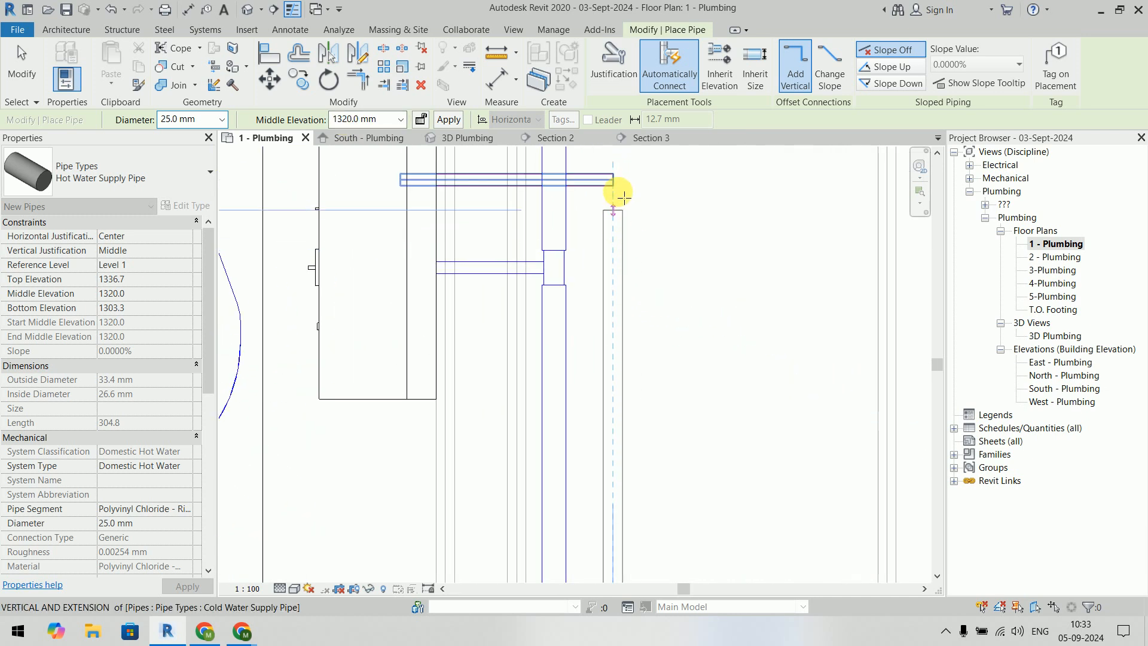
pyautogui.press('Escape')
pyautogui.press('Escape')
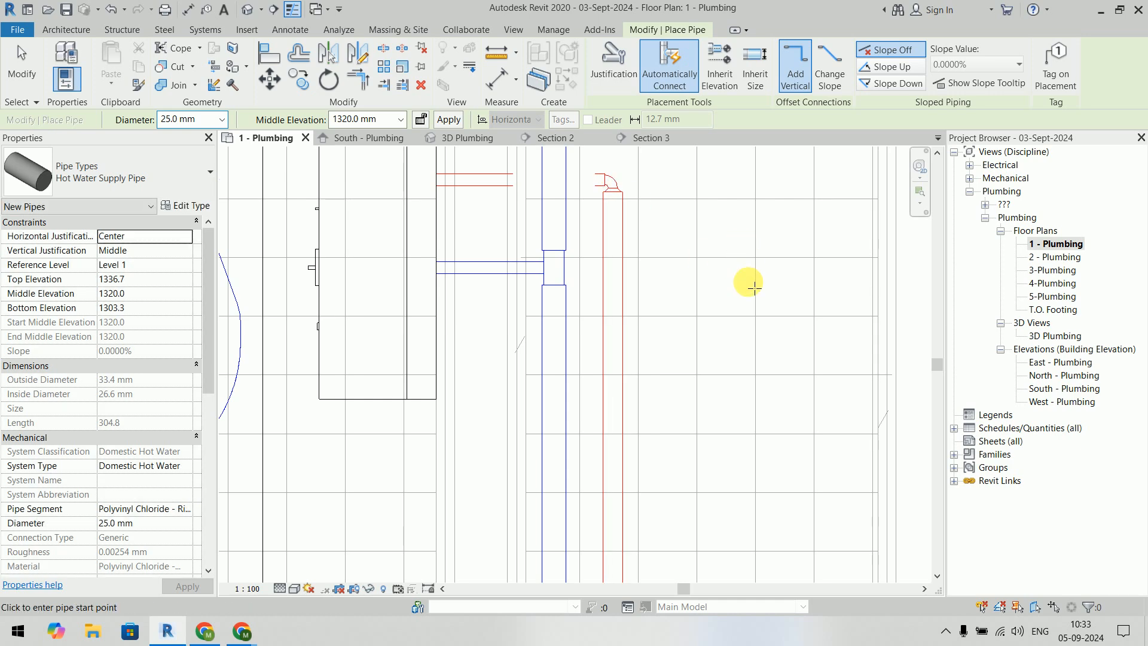
# Step: In the 3D Plumbing view, delete the short vertical offset pipe and its two elbows between the hot water supply runs
pyautogui.click(482, 139)
pyautogui.moveTo(610, 300)
pyautogui.keyDown('shift'); pyautogui.mouseDown(button='middle')
pyautogui.moveTo(690, 357)
pyautogui.moveTo(743, 436)
pyautogui.moveTo(746, 473)
pyautogui.moveTo(691, 466)
pyautogui.moveTo(705, 456)
pyautogui.moveTo(628, 436)
pyautogui.moveTo(559, 388)
pyautogui.mouseUp(button='middle'); pyautogui.keyUp('shift')
pyautogui.scroll(8, 555, 382)
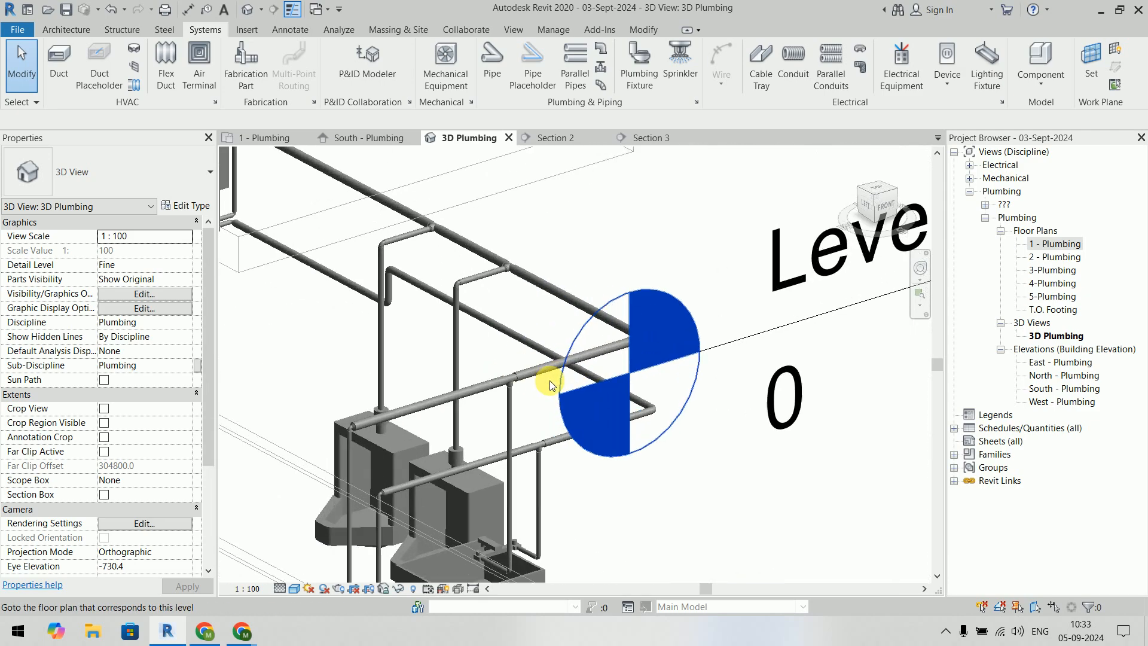
pyautogui.scroll(3, 369, 209)
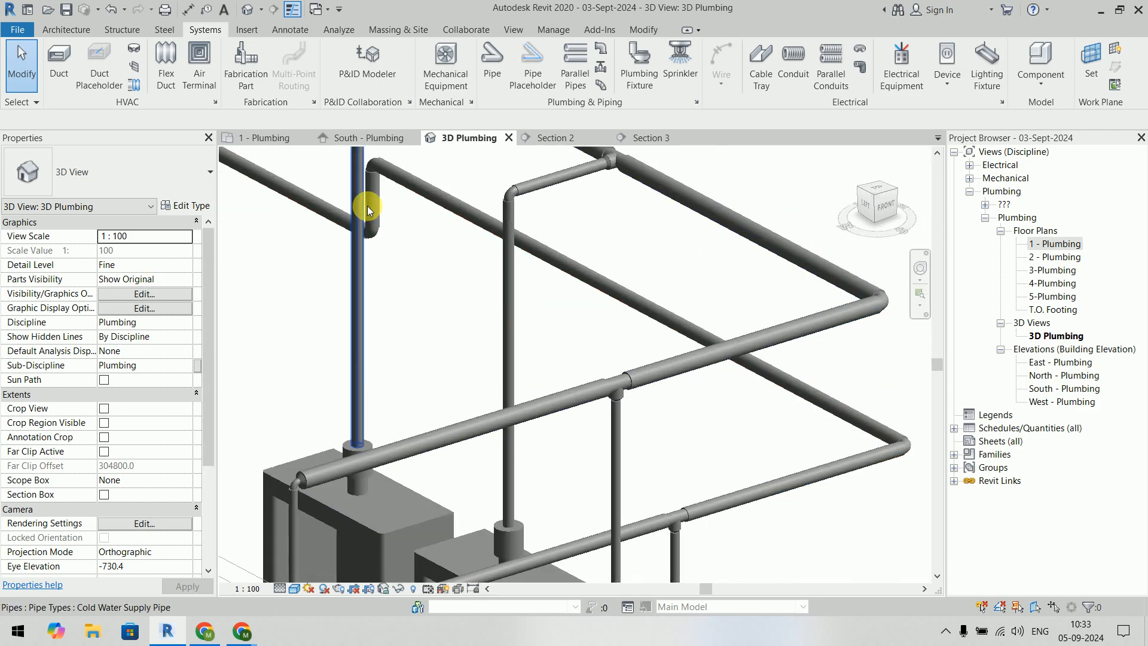
pyautogui.moveTo(317, 153); pyautogui.dragTo(411, 264)
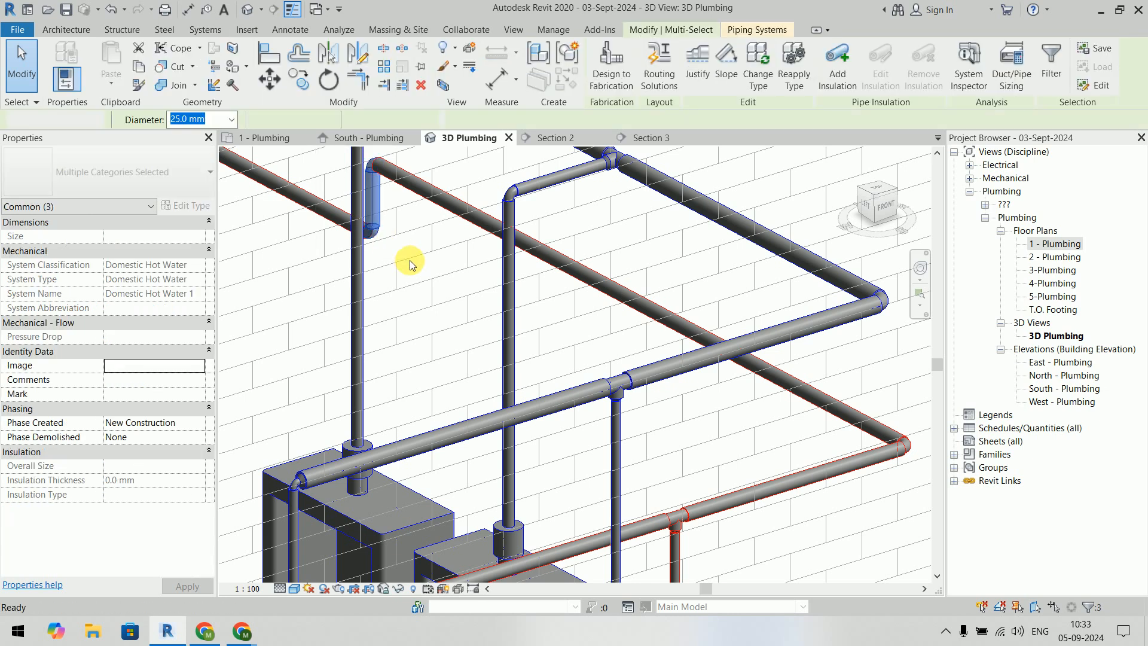
pyautogui.click(410, 263)
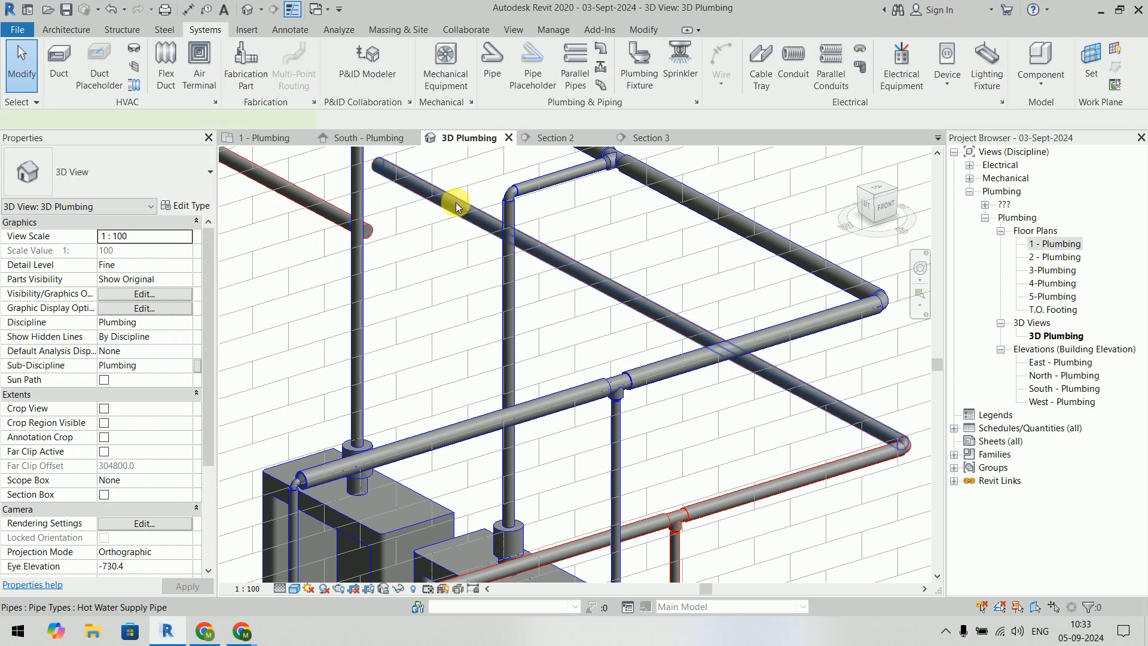
# Step: Set the middle elevation of the three remaining 25 mm hot water supply pipes above the sinks to 1320 mm
pyautogui.scroll(-2, 456, 202)
pyautogui.click(456, 202)
pyautogui.keyDown('ctrl'); pyautogui.click(606, 381); pyautogui.keyUp('ctrl')
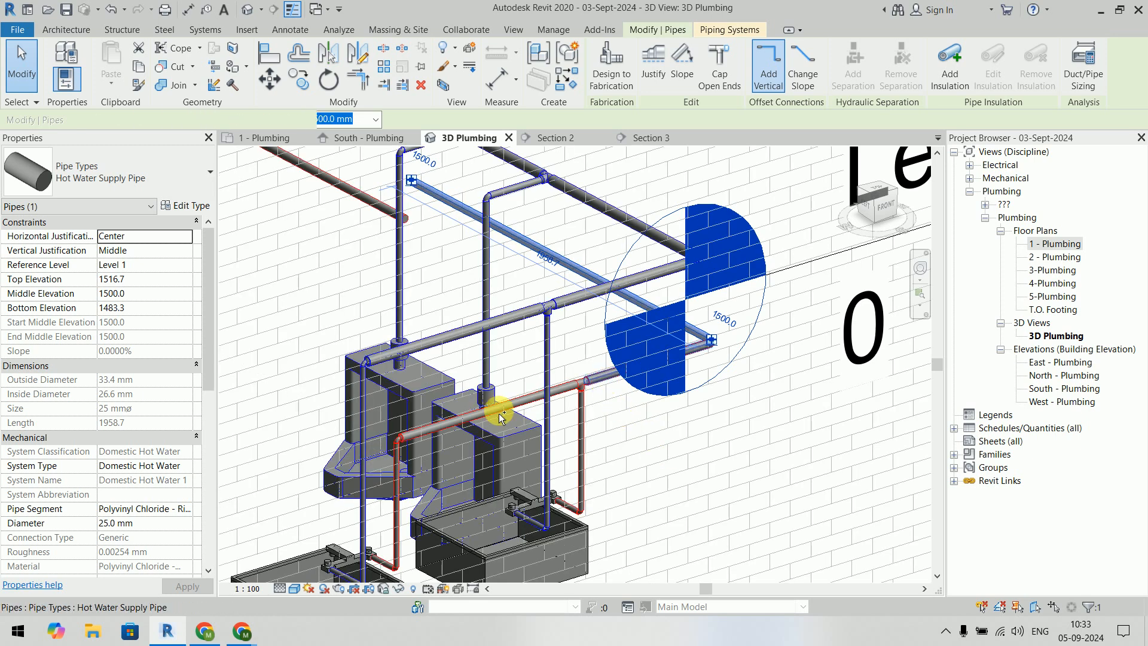
pyautogui.keyDown('ctrl'); pyautogui.click(443, 430); pyautogui.keyUp('ctrl')
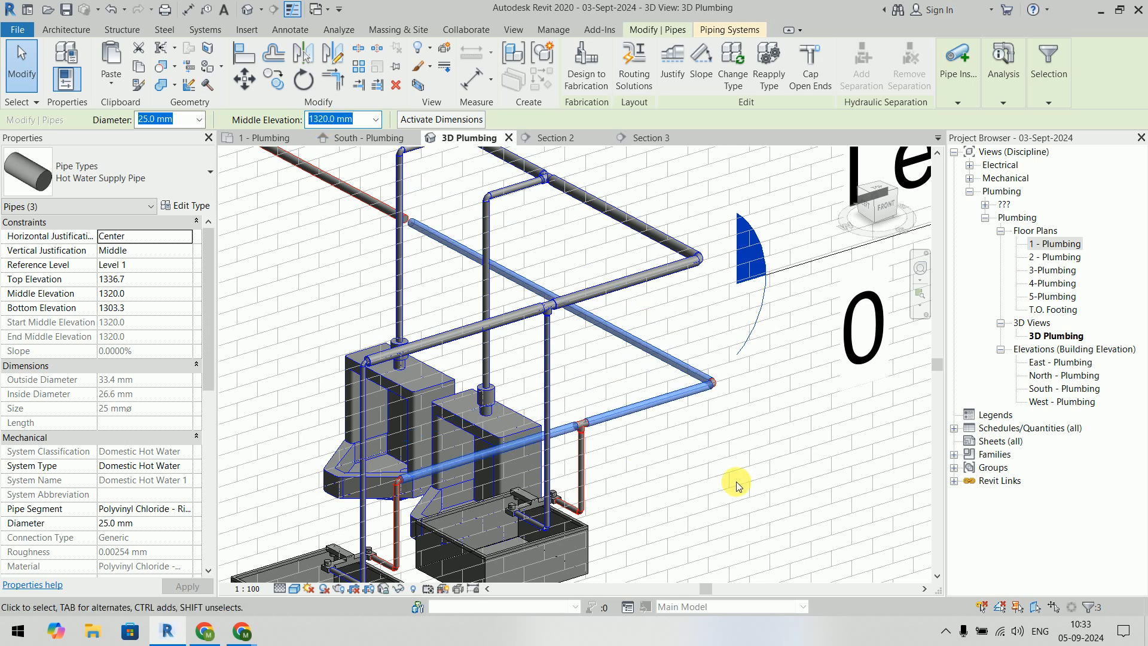
pyautogui.click(459, 270)
# Step: In the 1 - Plumbing plan, extend the open end of the hot water supply pipe to meet the shorter run near the sinks
pyautogui.scroll(5, 458, 270)
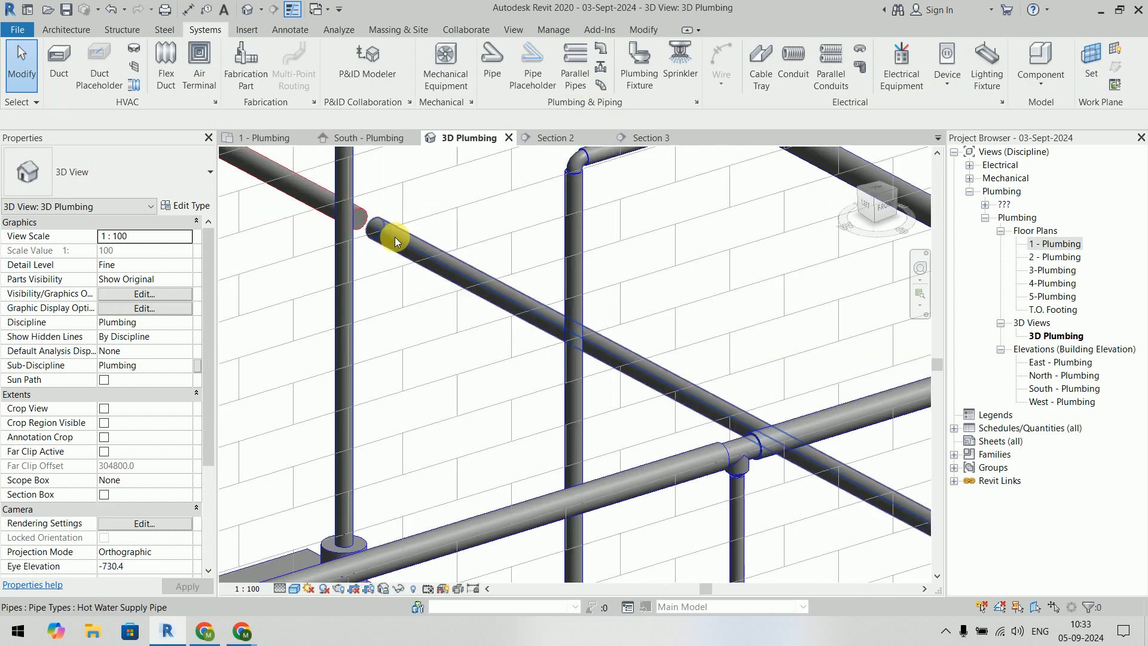
pyautogui.click(268, 137)
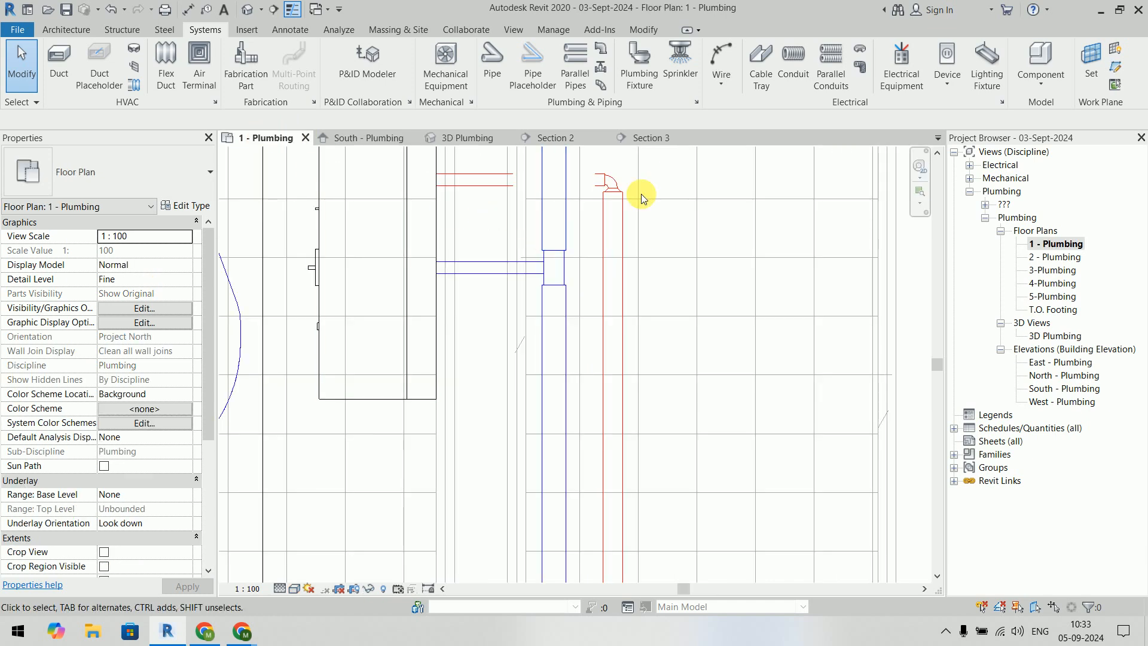
pyautogui.scroll(-2, 698, 365)
pyautogui.moveTo(699, 366); pyautogui.dragTo(652, 160, button='middle')
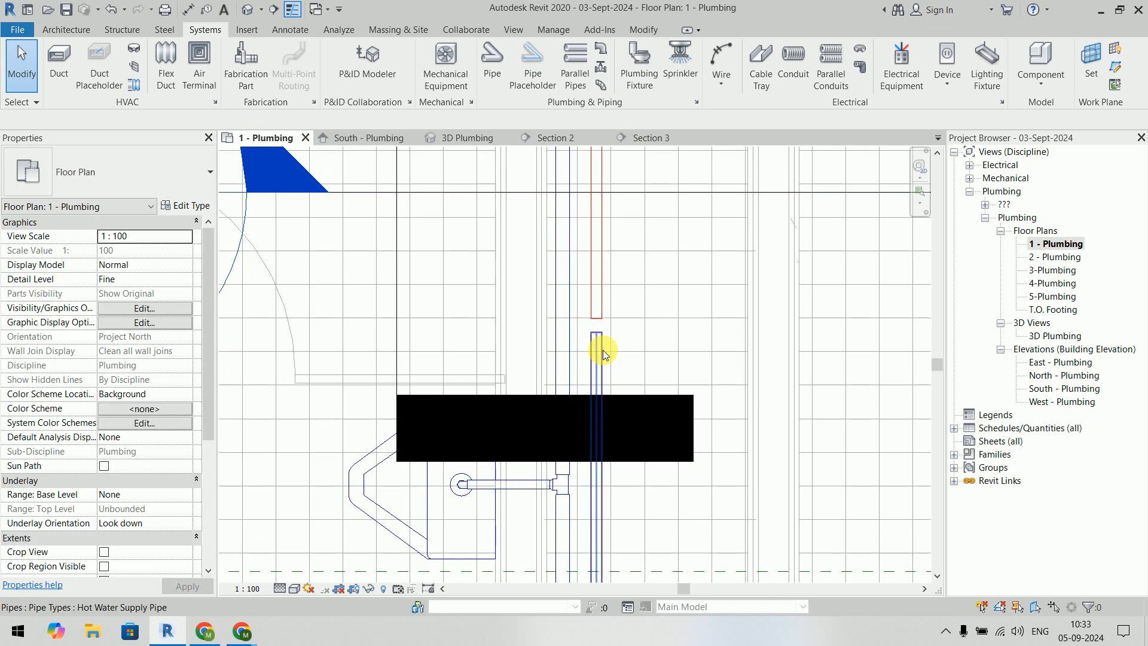
pyautogui.scroll(4, 602, 350)
pyautogui.click(601, 350)
pyautogui.moveTo(585, 296); pyautogui.dragTo(584, 253)
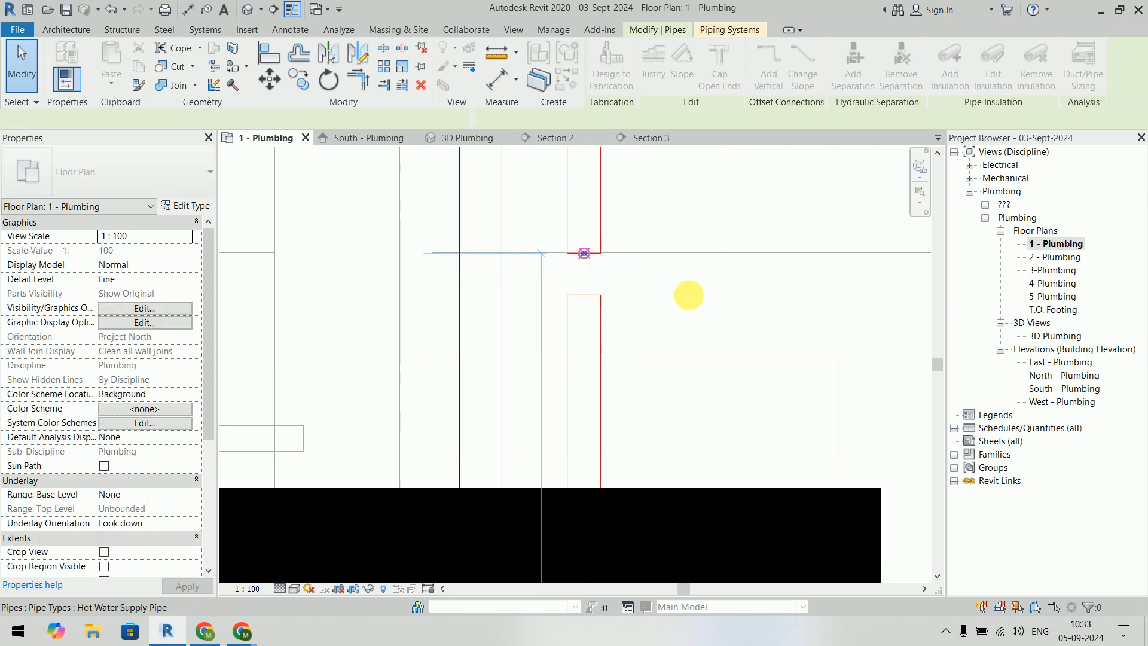
pyautogui.press('Escape')
# Step: In the 3D Plumbing view, set the middle elevation of the short 15 mm cold water pipe under the heater to 1300 mm
pyautogui.click(457, 136)
pyautogui.scroll(-5, 609, 312)
pyautogui.keyDown('shift'); pyautogui.moveTo(609, 312); pyautogui.dragTo(760, 374, button='middle'); pyautogui.keyUp('shift')
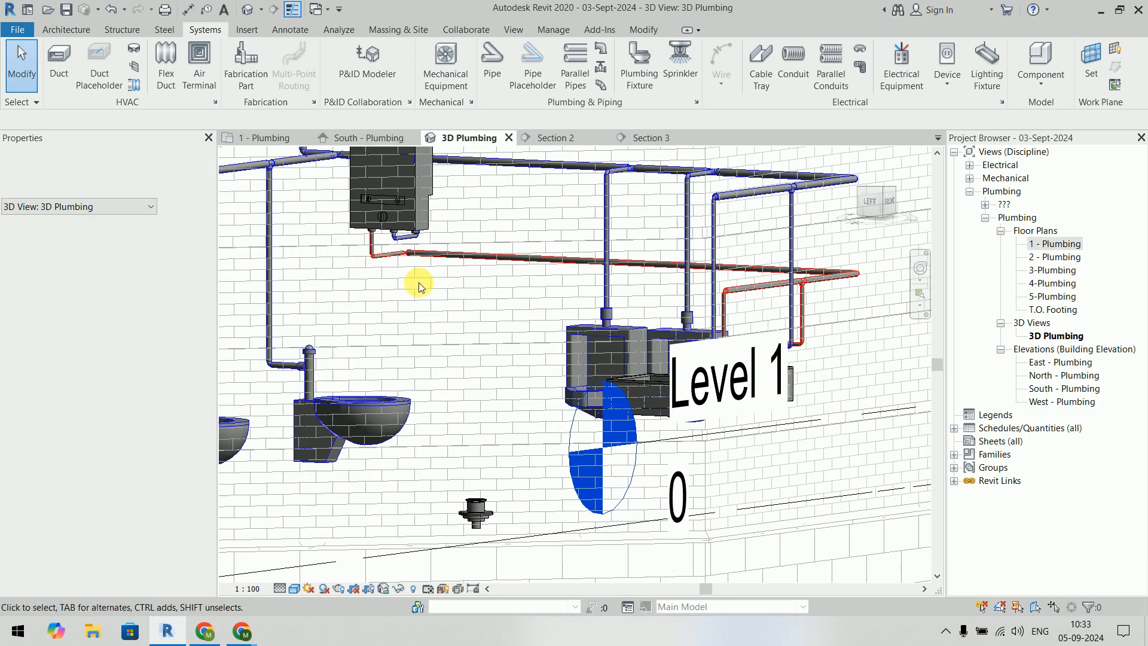
pyautogui.scroll(6, 419, 244)
pyautogui.moveTo(407, 215); pyautogui.dragTo(479, 310, button='middle')
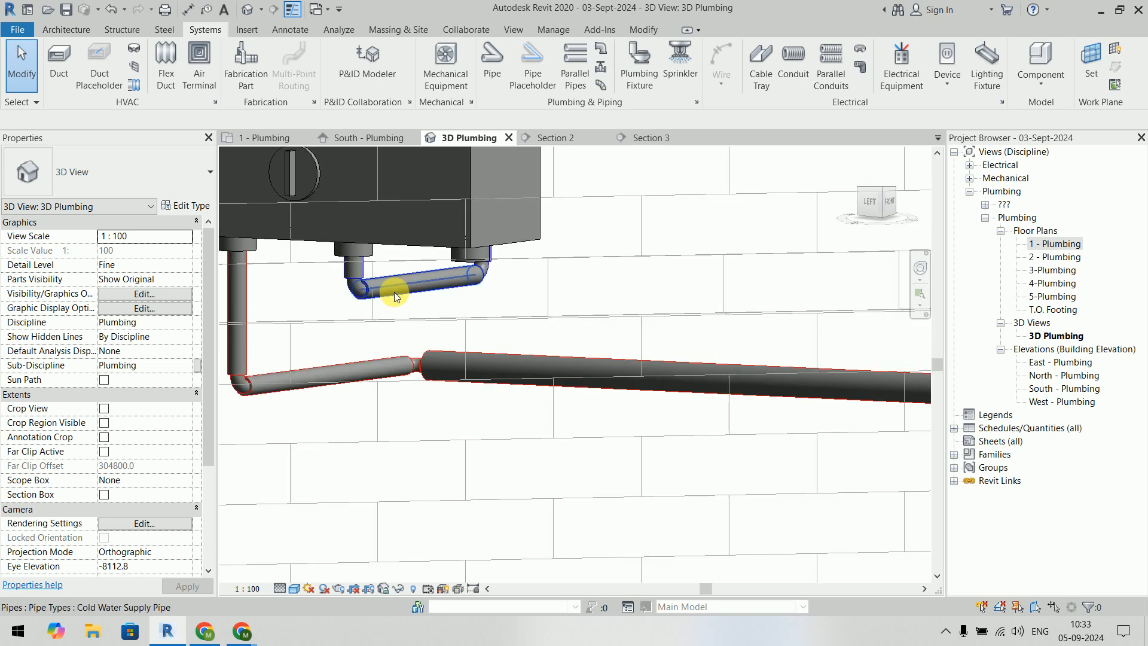
pyautogui.click(459, 280)
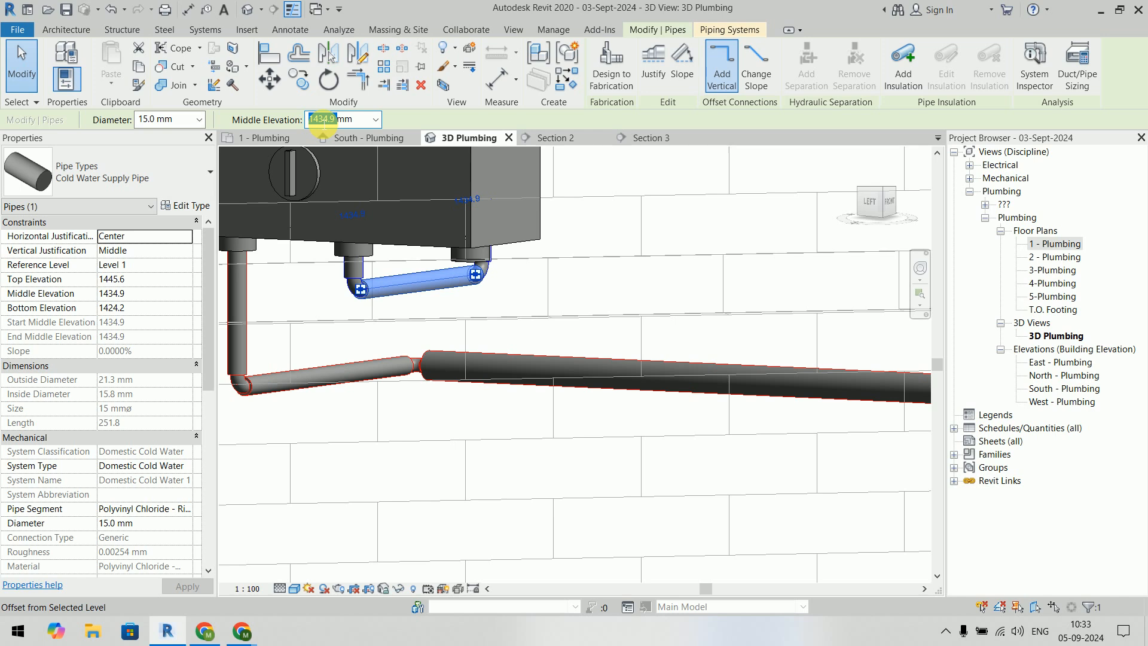
pyautogui.press('Return')
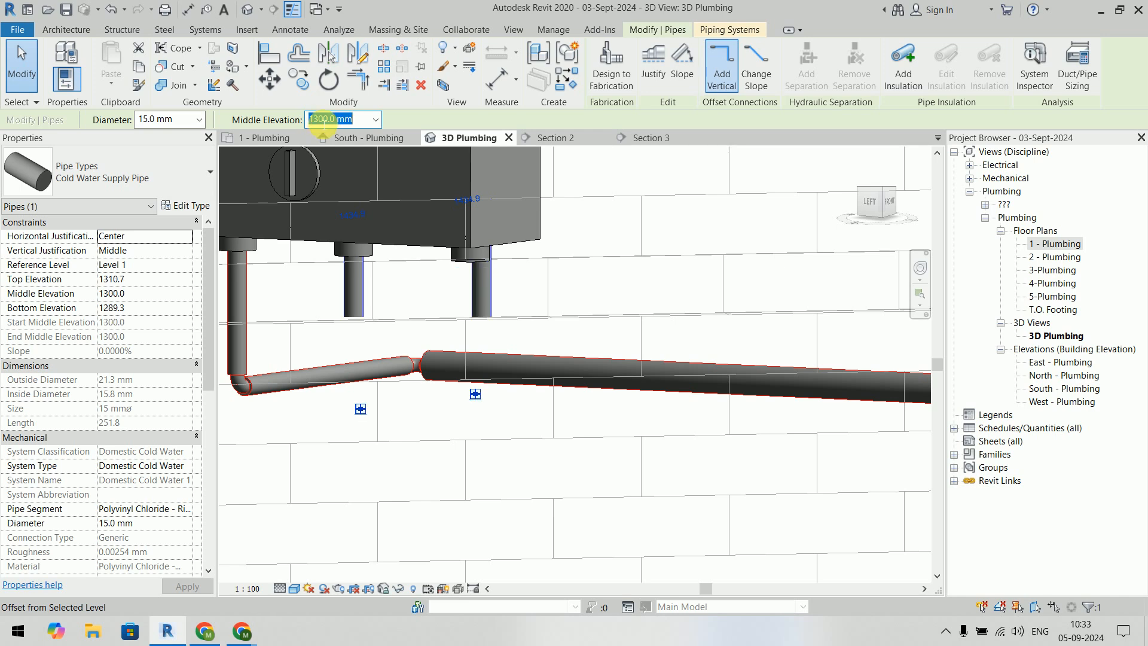
pyautogui.press('Escape')
# Step: Set the middle elevation of the 15 mm cold water pipe under the heater to 1400 mm
pyautogui.keyDown('shift'); pyautogui.moveTo(605, 285); pyautogui.dragTo(592, 312, button='middle'); pyautogui.keyUp('shift')
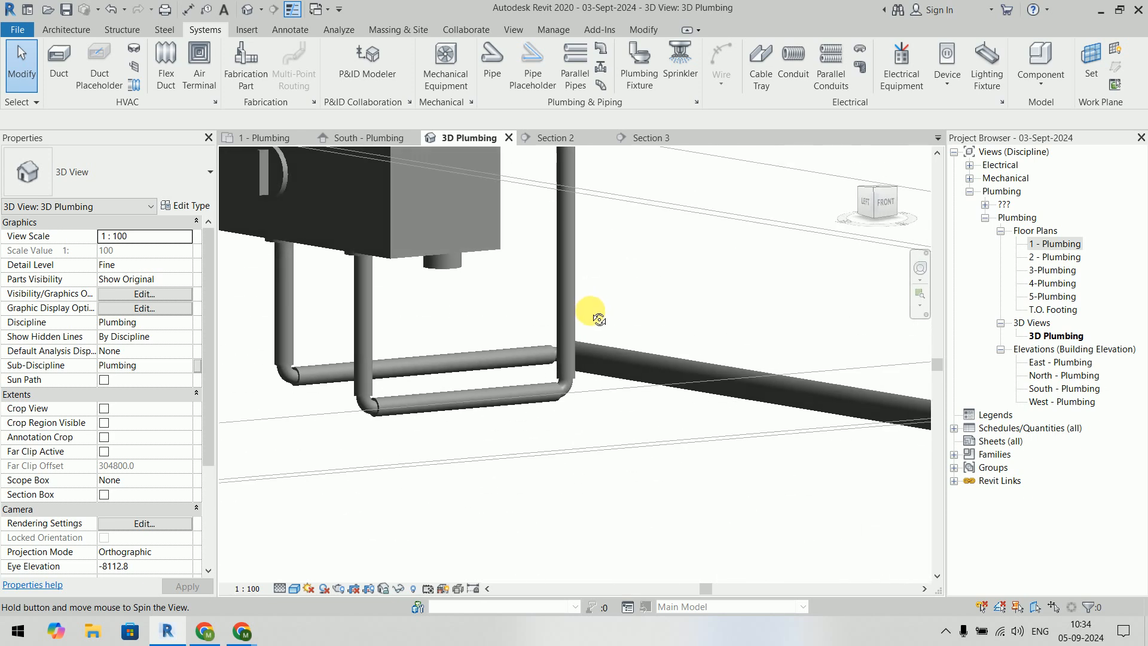
pyautogui.click(482, 400)
pyautogui.doubleClick(313, 120)
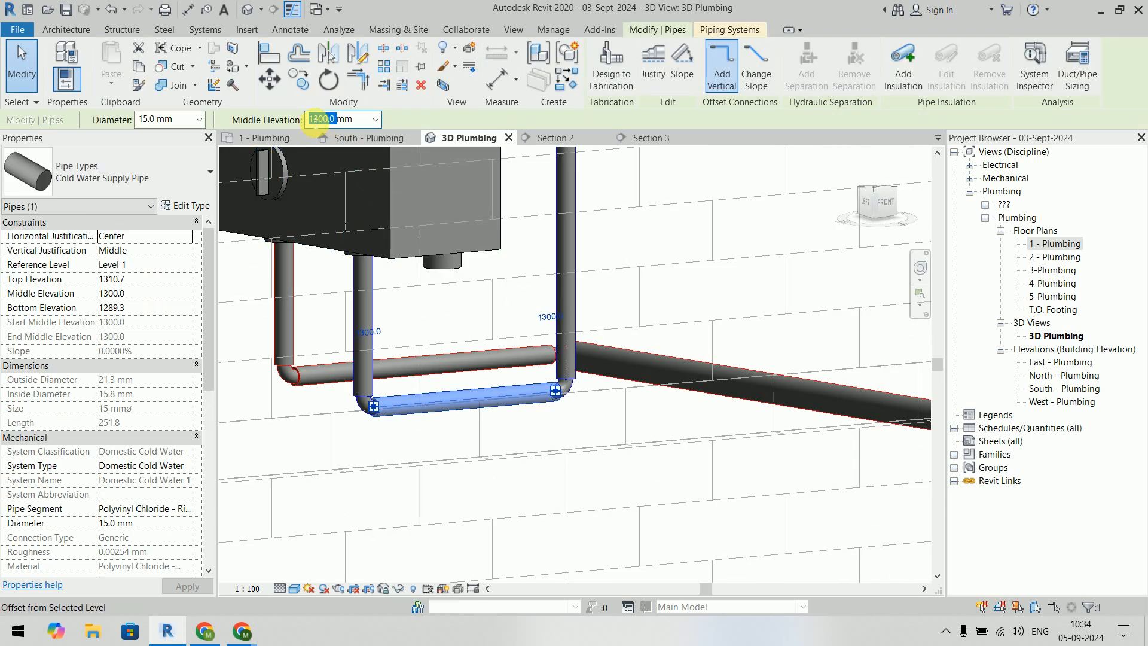
pyautogui.write('1400')
pyautogui.press('Return')
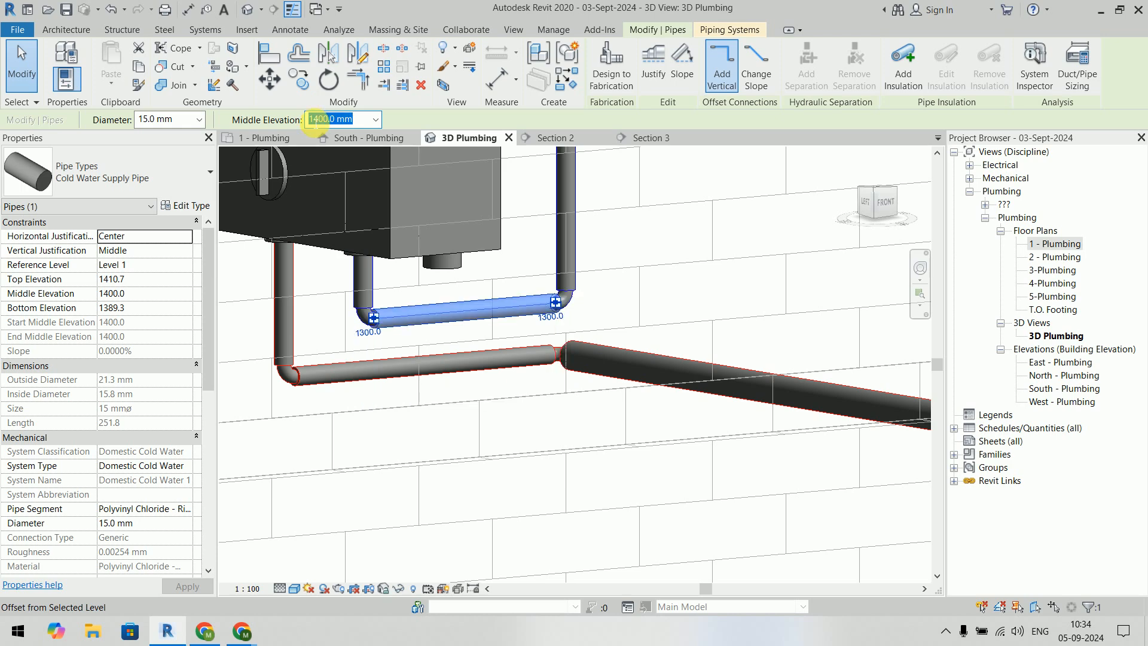
pyautogui.click(770, 282)
# Step: Inspect the hot and cold water runs between the heater, toilets, urinals and sinks in 3D
pyautogui.scroll(-5, 765, 281)
pyautogui.scroll(-3, 759, 279)
pyautogui.keyDown('shift'); pyautogui.moveTo(648, 263); pyautogui.dragTo(680, 223, button='middle'); pyautogui.keyUp('shift')
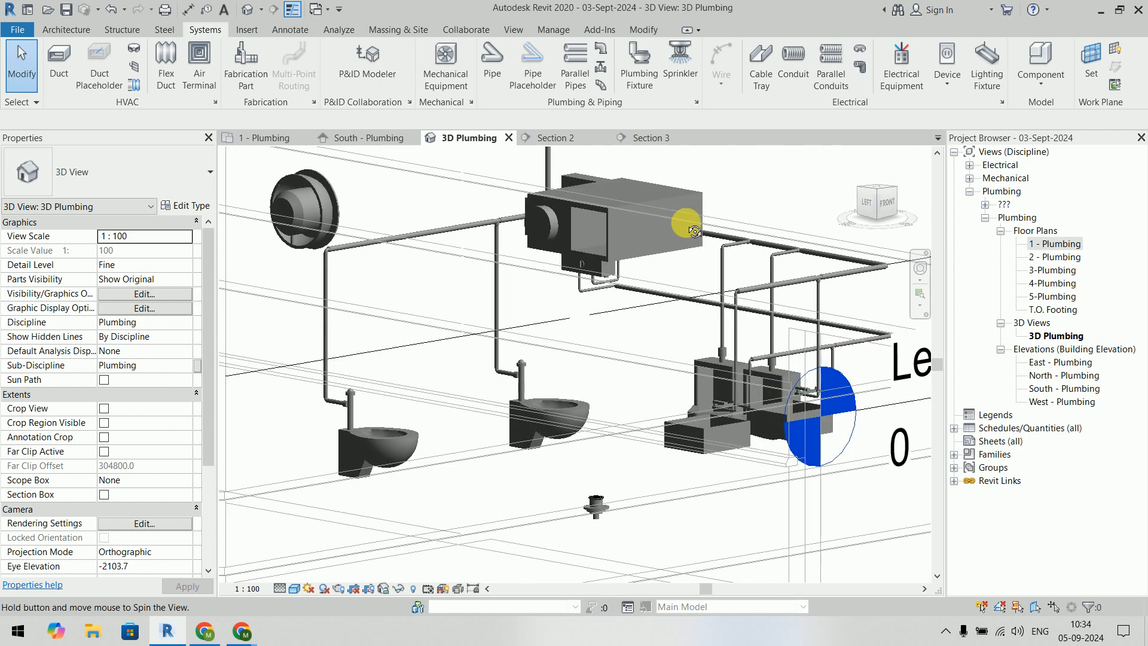
pyautogui.keyDown('shift'); pyautogui.moveTo(730, 264); pyautogui.dragTo(778, 314, button='middle'); pyautogui.keyUp('shift')
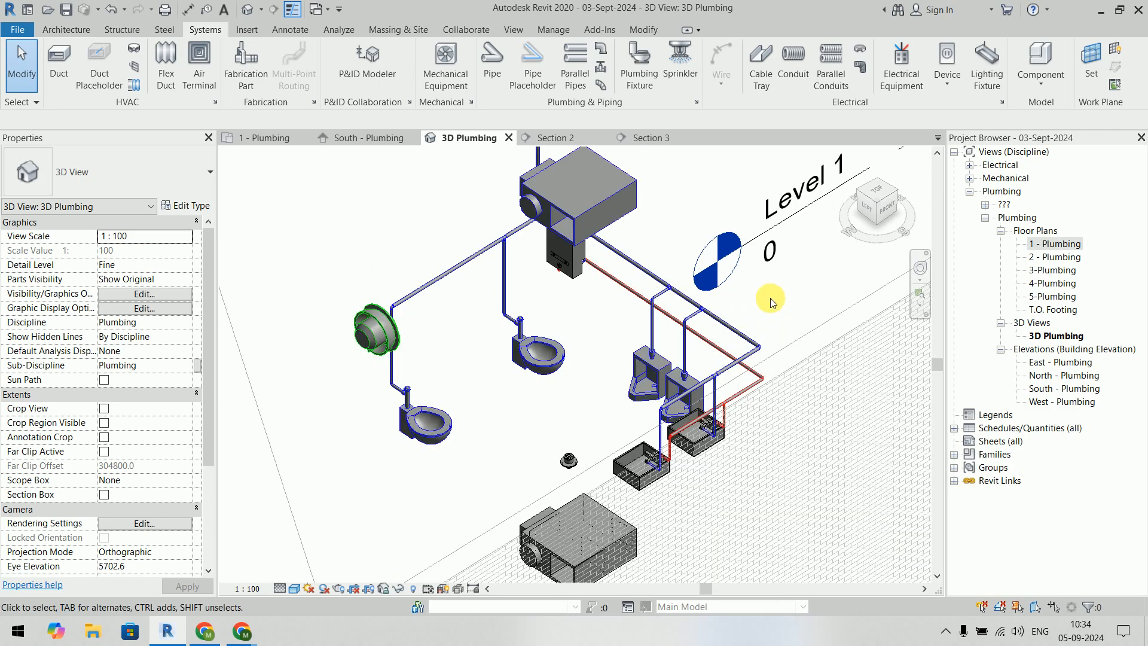
pyautogui.moveTo(770, 293)
pyautogui.keyDown('shift'); pyautogui.mouseDown(button='middle')
pyautogui.moveTo(789, 326)
pyautogui.moveTo(672, 449)
pyautogui.moveTo(752, 449)
pyautogui.moveTo(730, 313)
pyautogui.moveTo(615, 354)
pyautogui.moveTo(538, 359)
pyautogui.moveTo(522, 384)
pyautogui.moveTo(714, 408)
pyautogui.moveTo(671, 406)
pyautogui.moveTo(700, 341)
pyautogui.moveTo(742, 289)
pyautogui.mouseUp(button='middle'); pyautogui.keyUp('shift')
pyautogui.scroll(8, 743, 289)
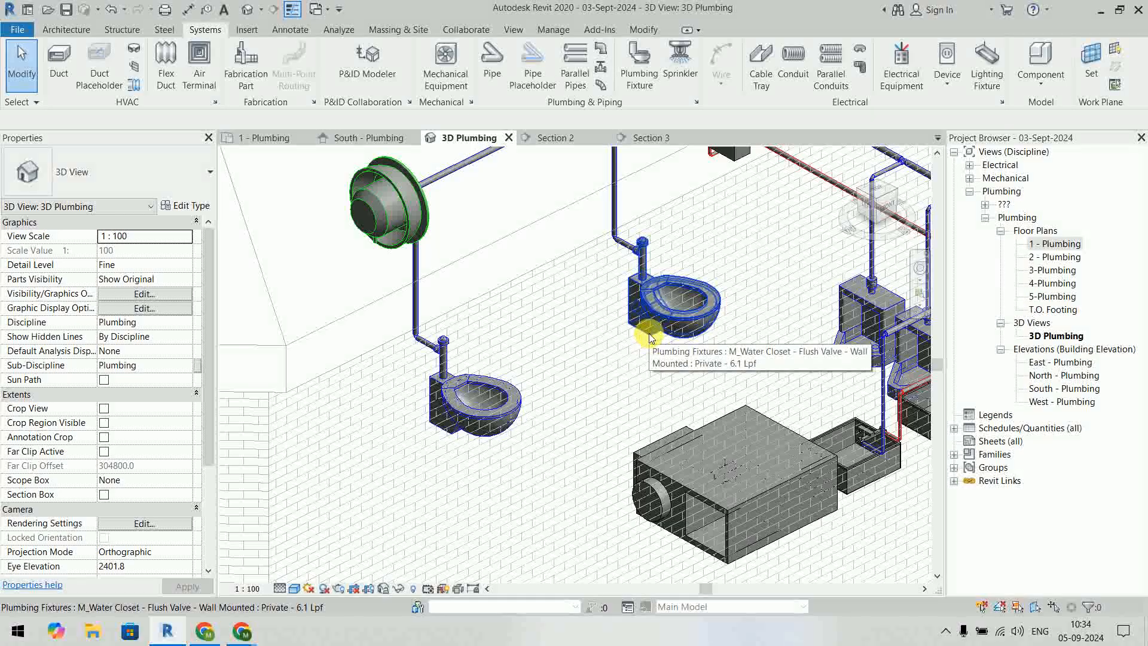
# Step: In the 1 - Plumbing plan, move both building section markers out of the toilet room into the empty area beside it
pyautogui.doubleClick(1050, 246)
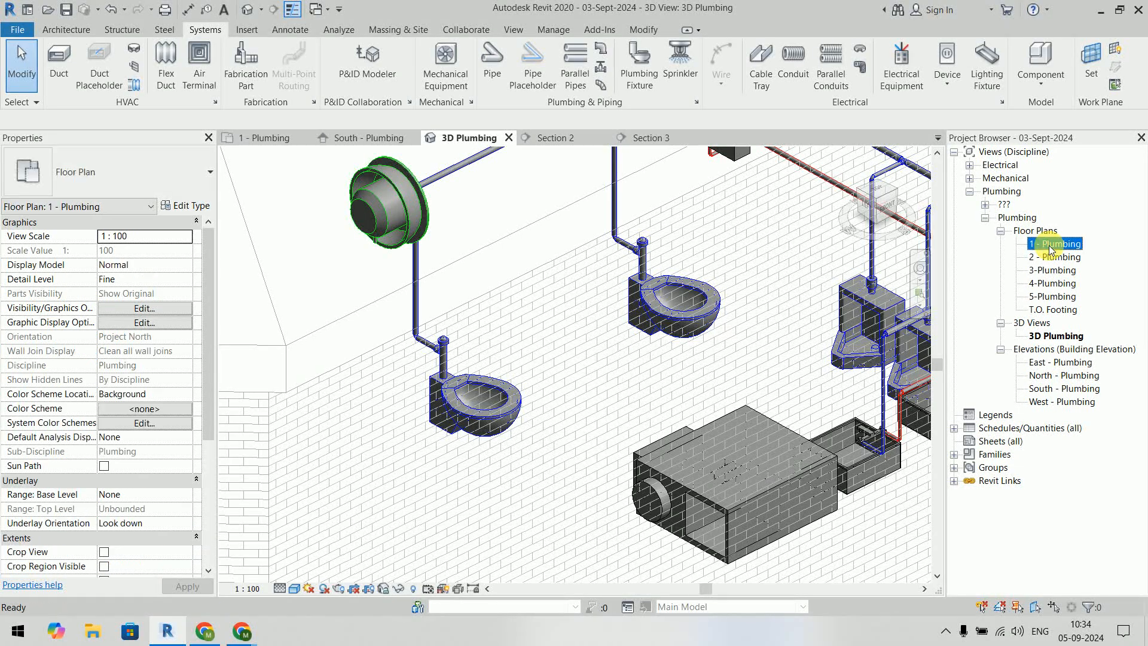
pyautogui.scroll(-3, 747, 389)
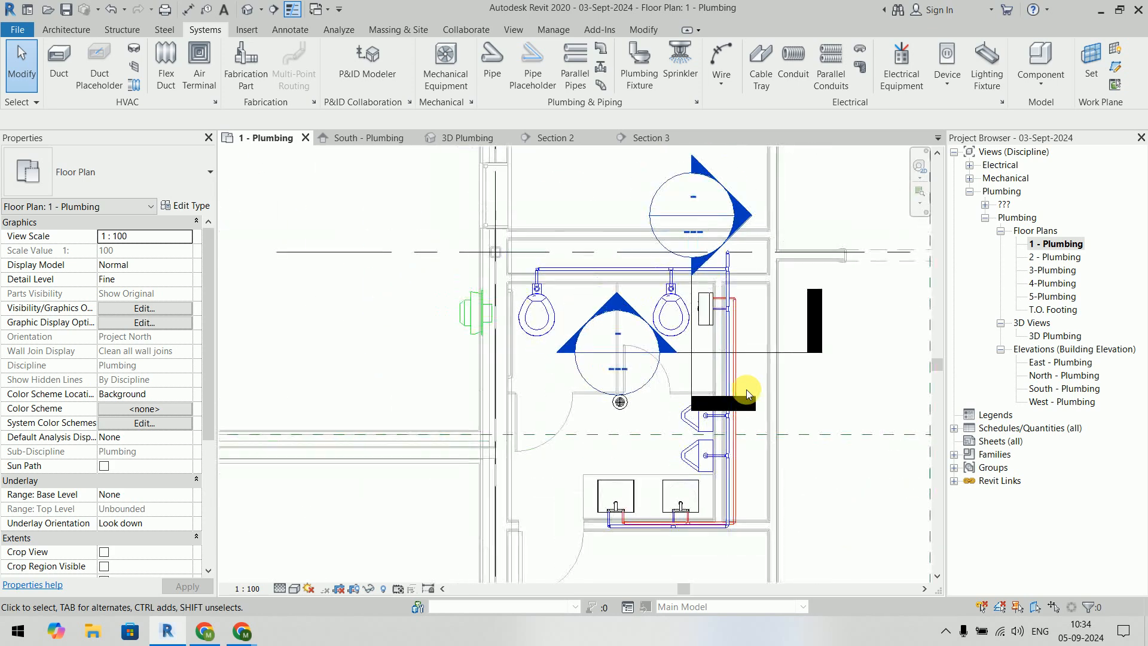
pyautogui.scroll(5, 677, 266)
pyautogui.moveTo(679, 302); pyautogui.dragTo(652, 273, button='middle')
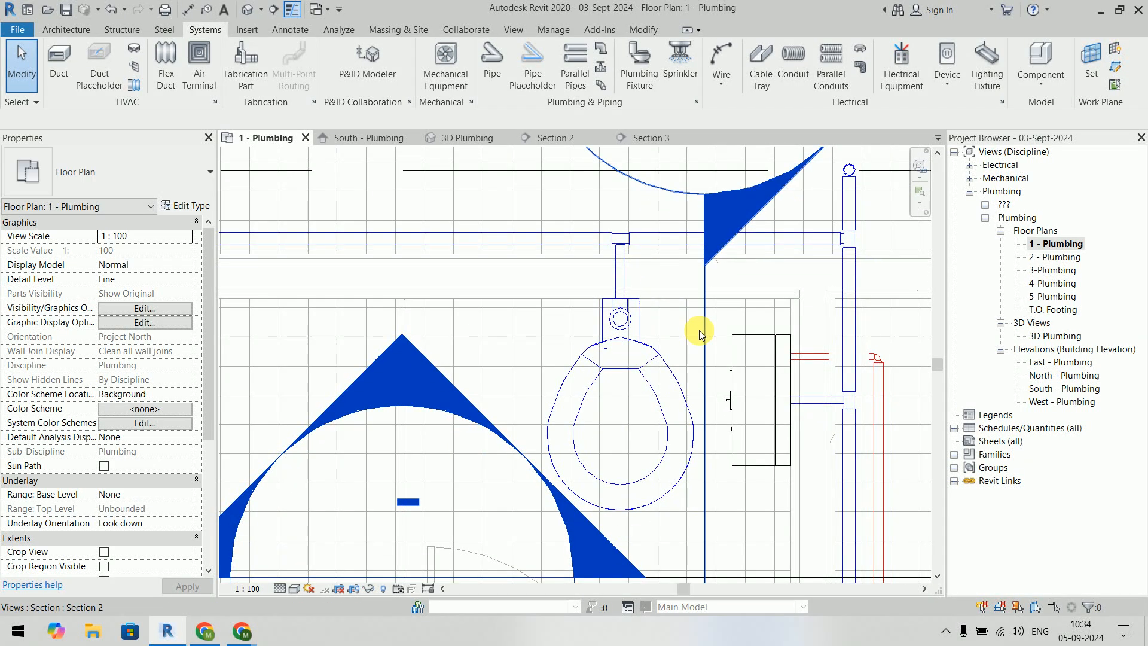
pyautogui.click(706, 336)
pyautogui.scroll(-3, 697, 328)
pyautogui.moveTo(698, 328); pyautogui.dragTo(607, 264, button='middle')
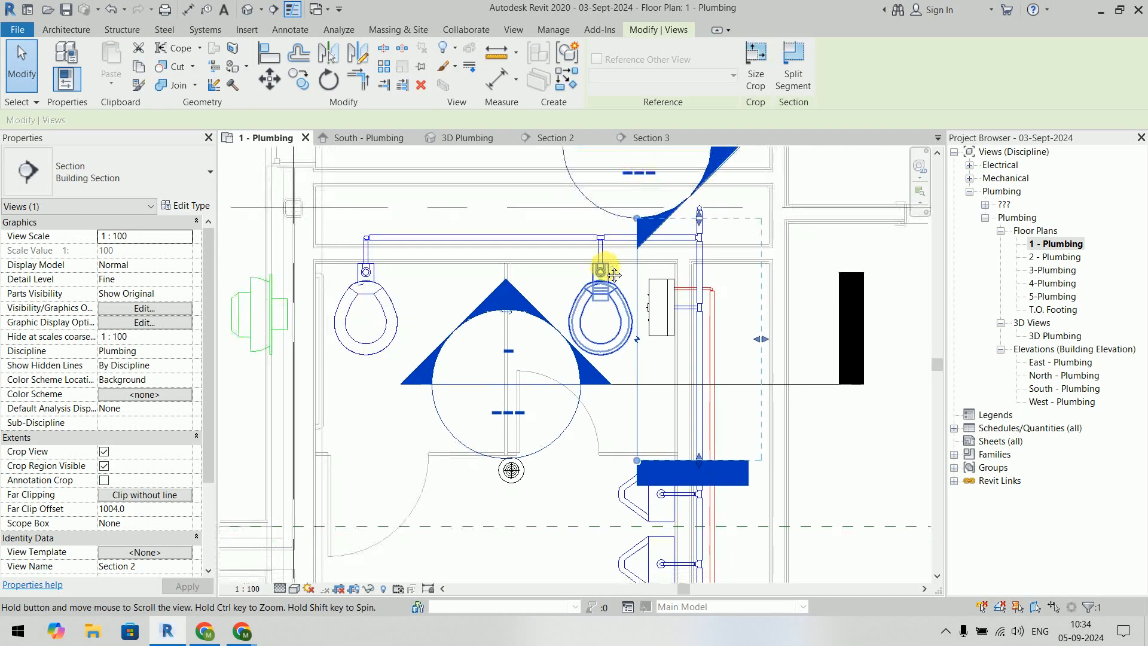
pyautogui.scroll(-3, 637, 279)
pyautogui.moveTo(635, 278); pyautogui.dragTo(828, 236)
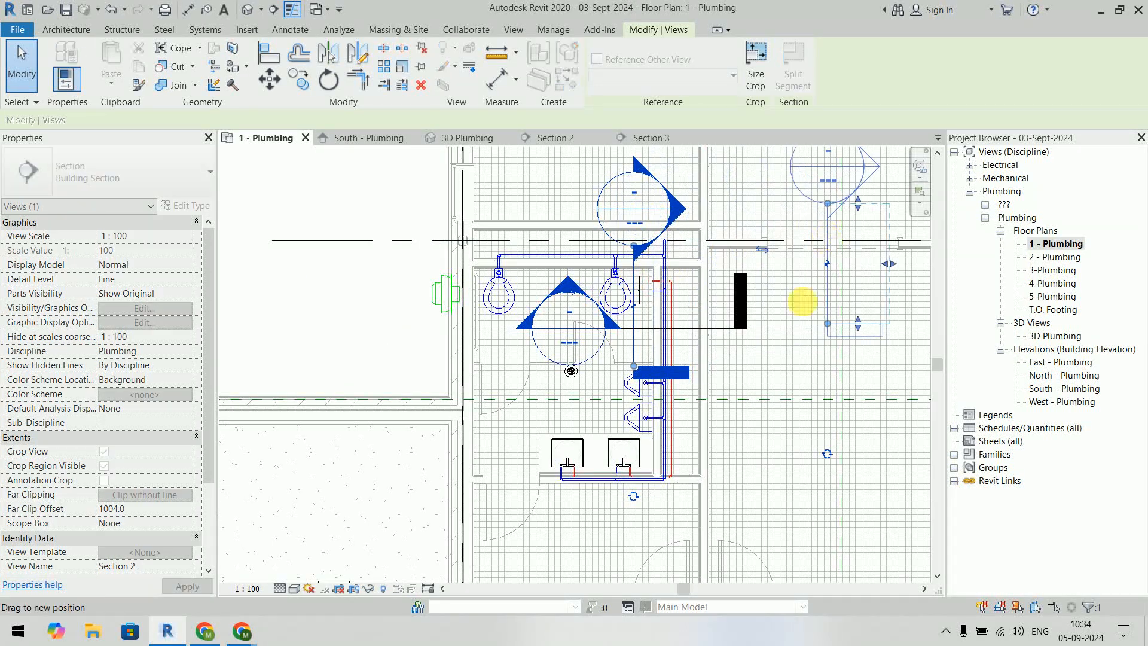
pyautogui.moveTo(686, 332); pyautogui.dragTo(879, 466)
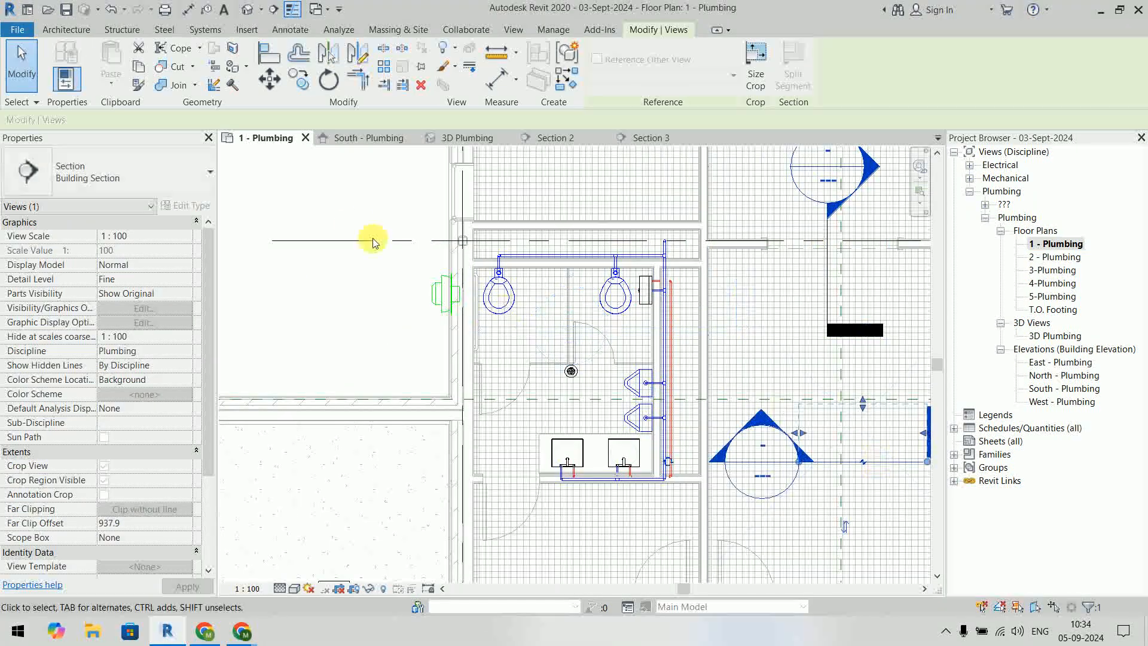
pyautogui.click(336, 214)
# Step: Start a new pipe with the Standard type, duplicate that type in its type properties, and leave the Pipe command
pyautogui.scroll(5, 512, 264)
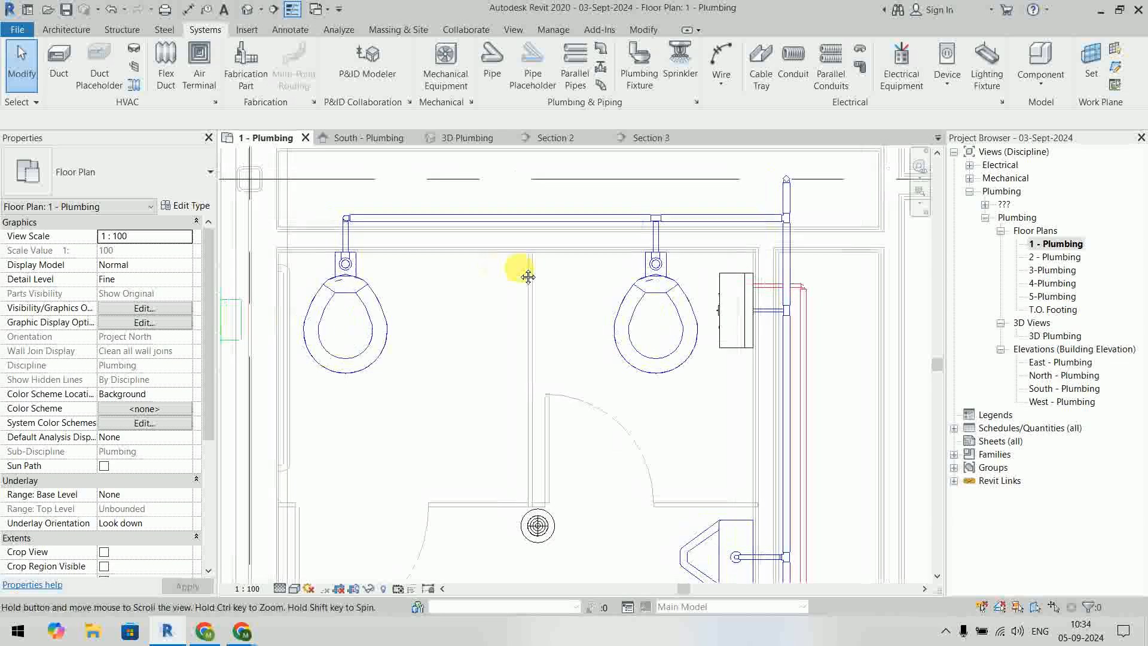
pyautogui.scroll(-2, 534, 274)
pyautogui.click(488, 62)
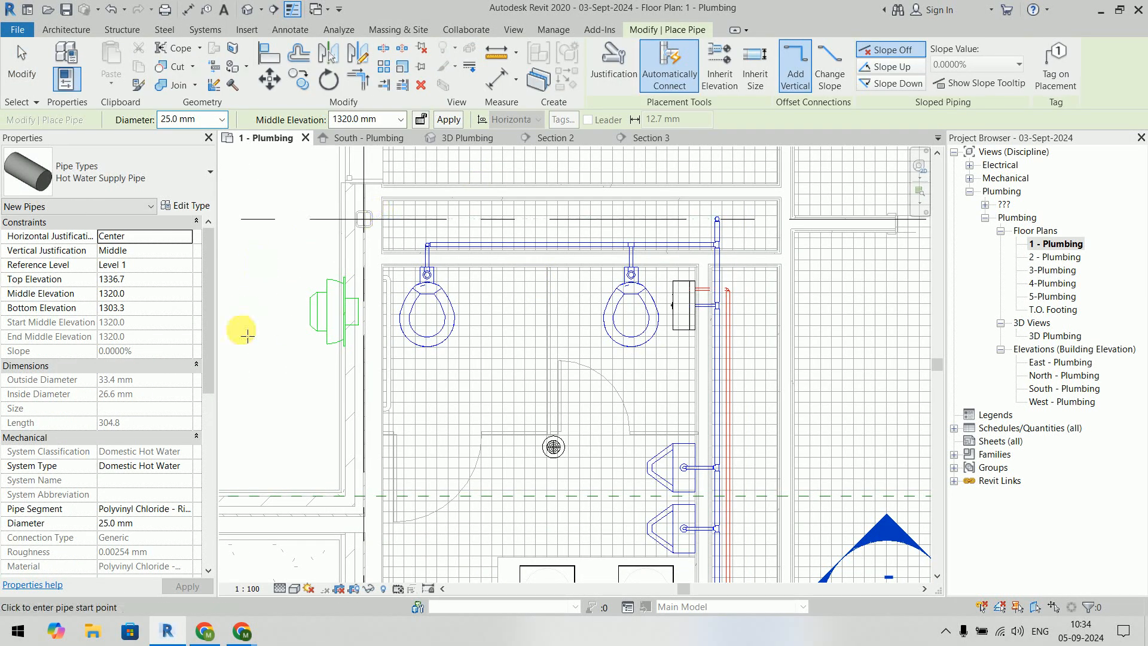
pyautogui.click(164, 180)
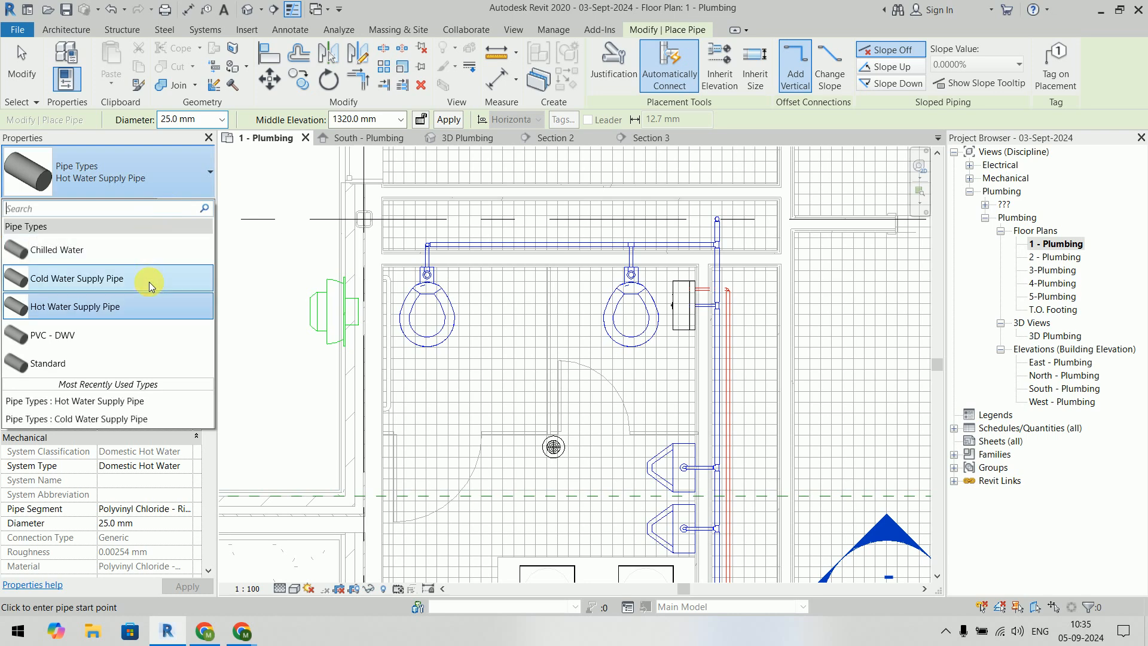
pyautogui.click(137, 361)
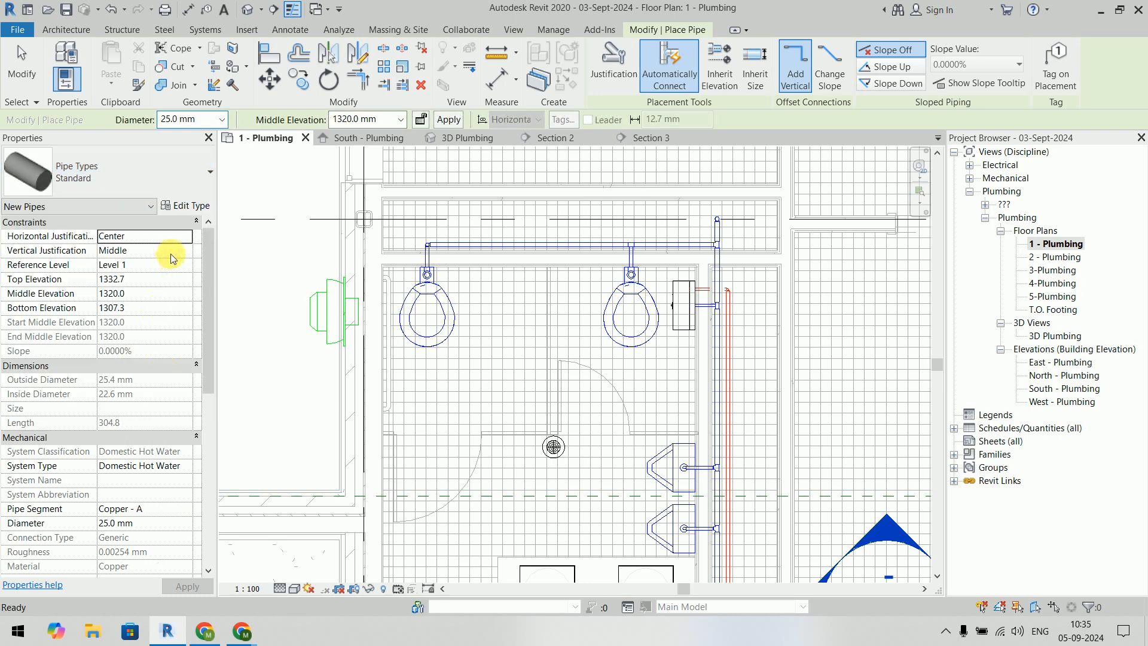
pyautogui.click(182, 207)
pyautogui.click(1060, 103)
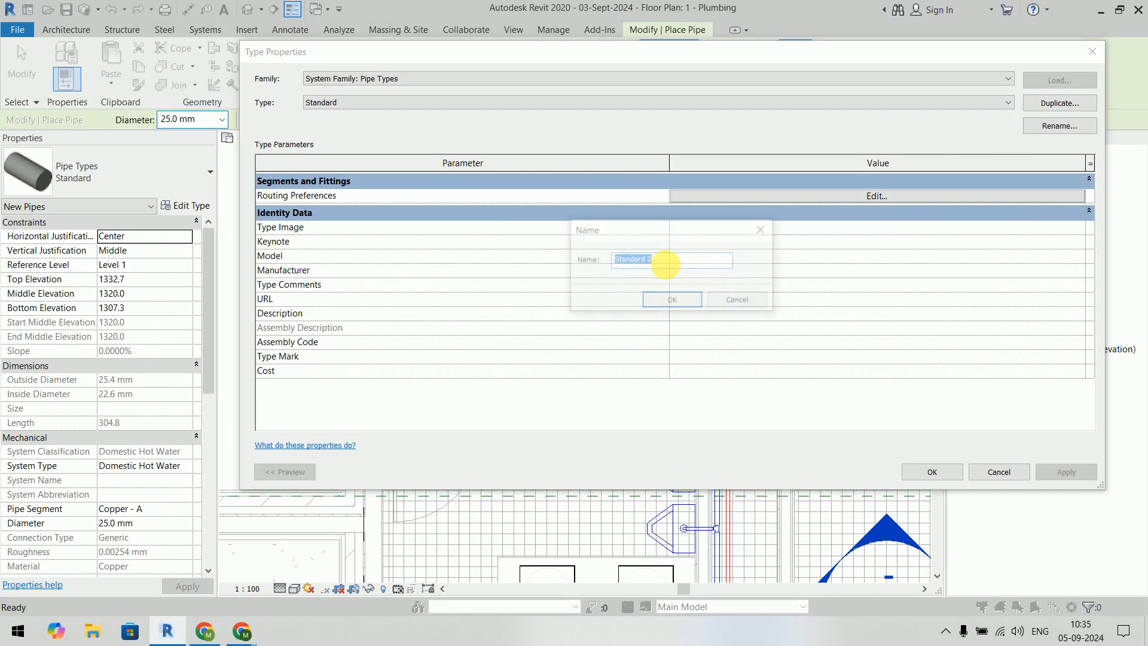
pyautogui.click(672, 298)
pyautogui.press('Return')
pyautogui.press('Escape')
pyautogui.click(631, 327)
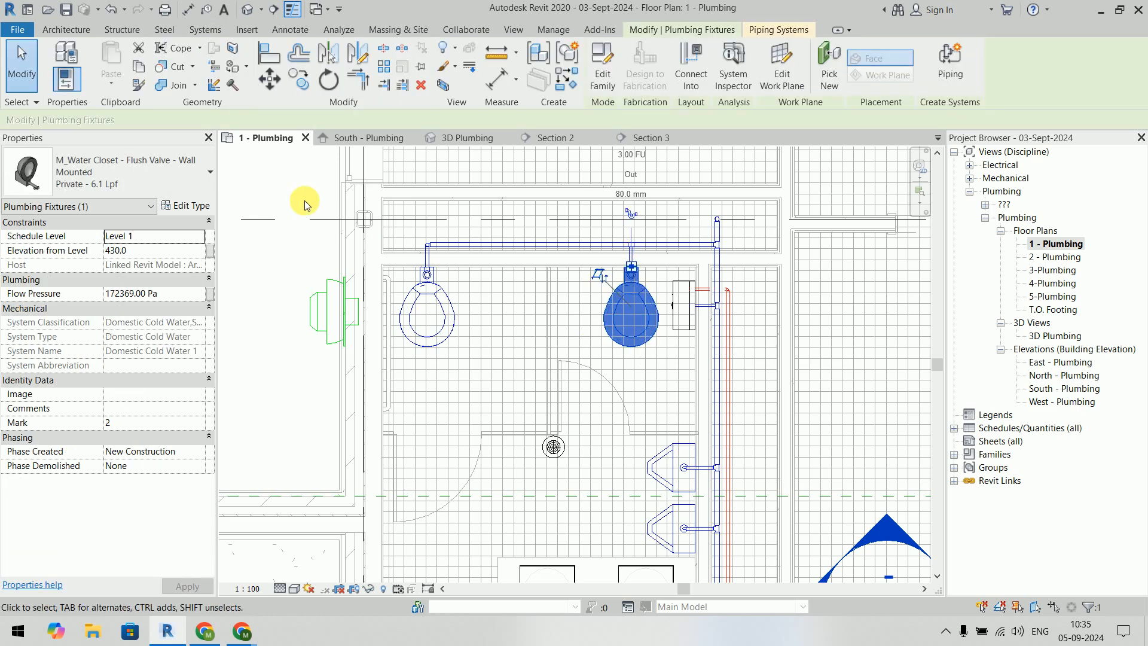
pyautogui.click(692, 87)
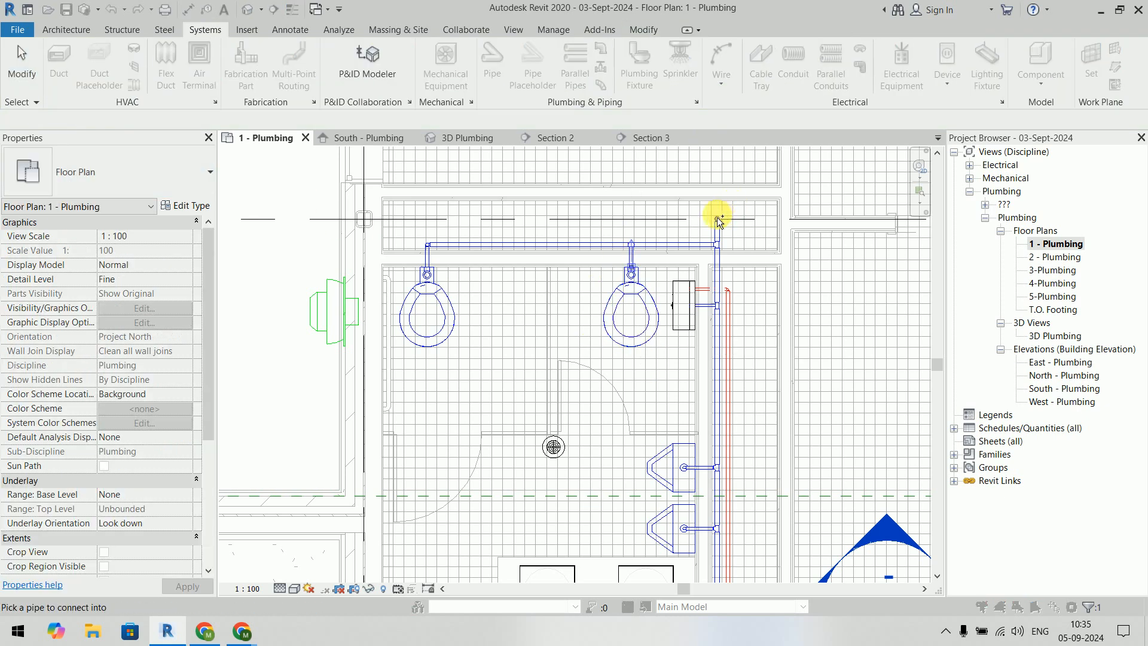
pyautogui.click(618, 251)
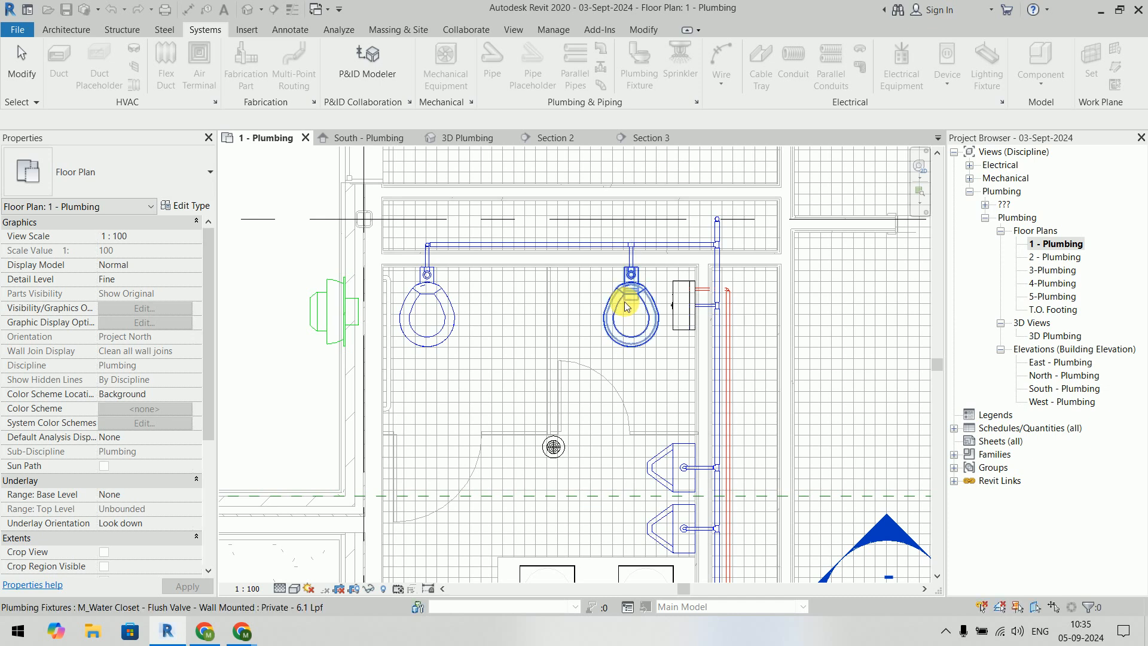
# Step: Draw an 80 mm sanitary pipe about 449 mm long from the drain outlet of the toilet nearest the heater, straight back to the dashed grid line
pyautogui.click(640, 328)
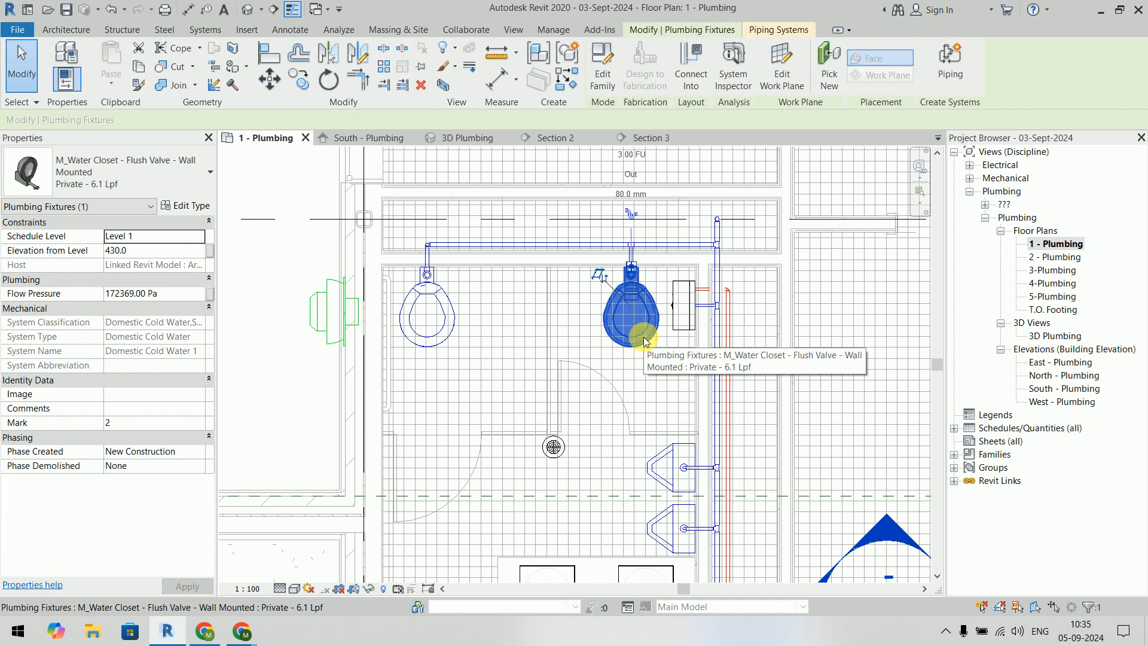
pyautogui.moveTo(645, 343); pyautogui.dragTo(638, 397, button='middle')
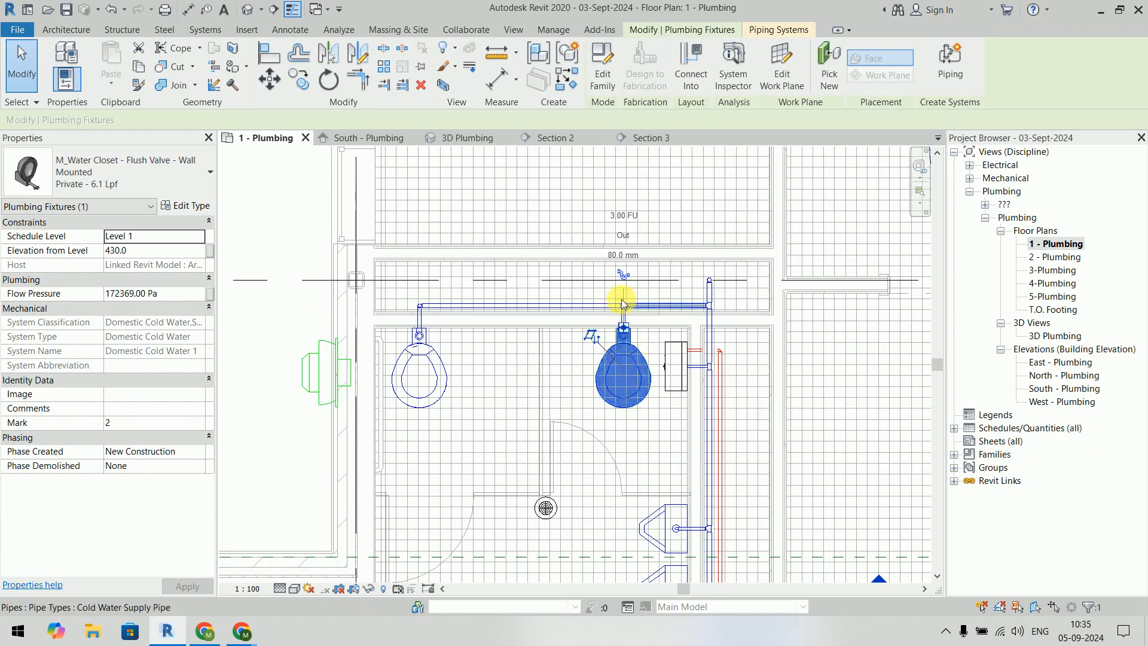
pyautogui.click(622, 278)
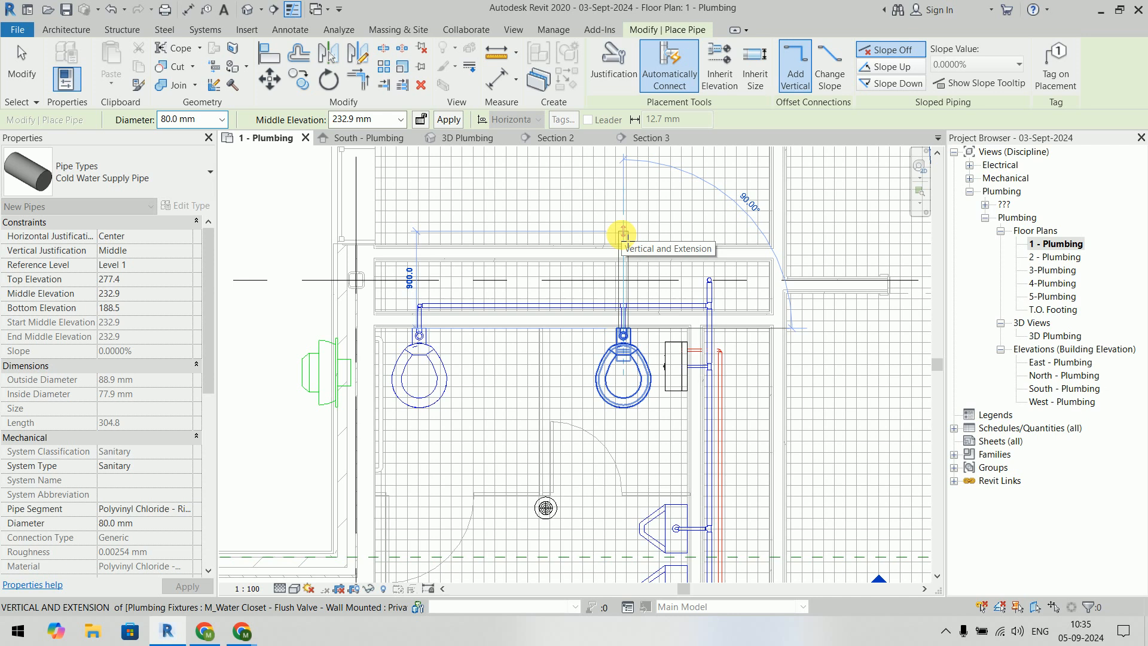
pyautogui.click(623, 279)
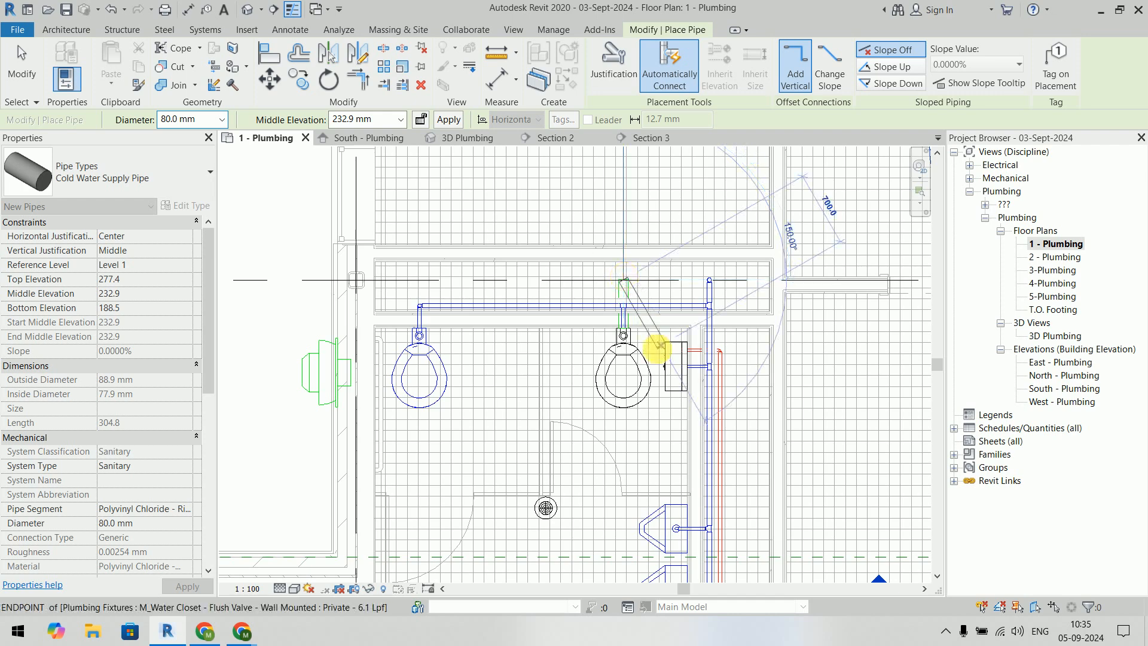
pyautogui.press('Escape')
pyautogui.press('Escape')
# Step: Check the pipe type and pipe segment of the 80 mm sanitary pipe behind the toilet
pyautogui.scroll(5, 616, 321)
pyautogui.moveTo(634, 342); pyautogui.dragTo(703, 393, button='middle')
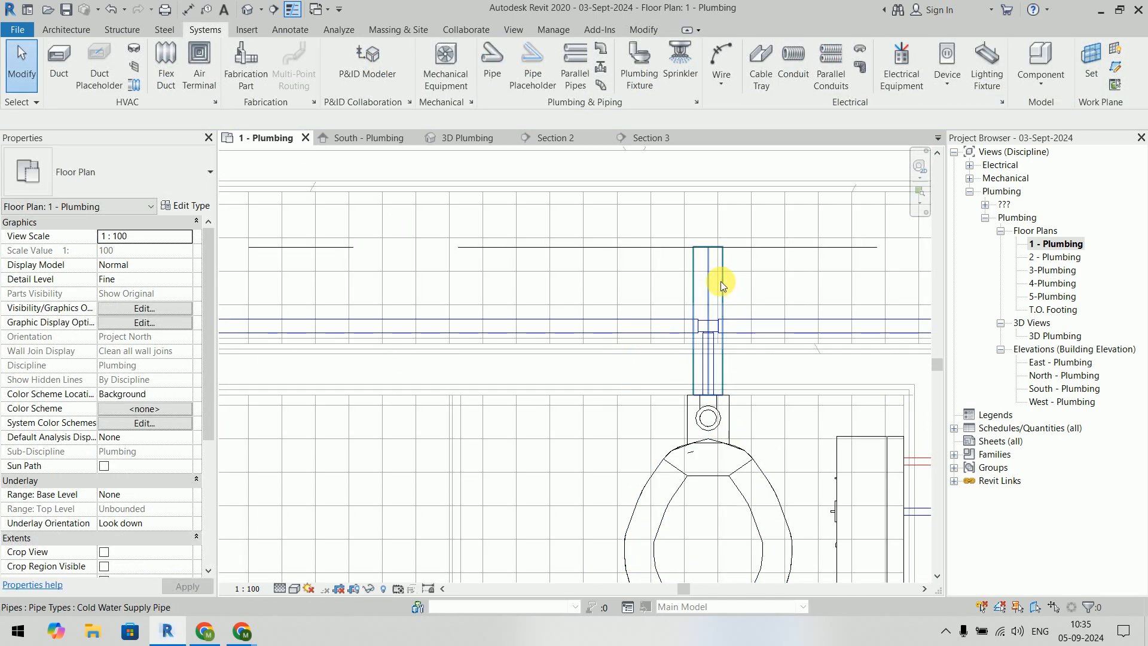
pyautogui.click(193, 515)
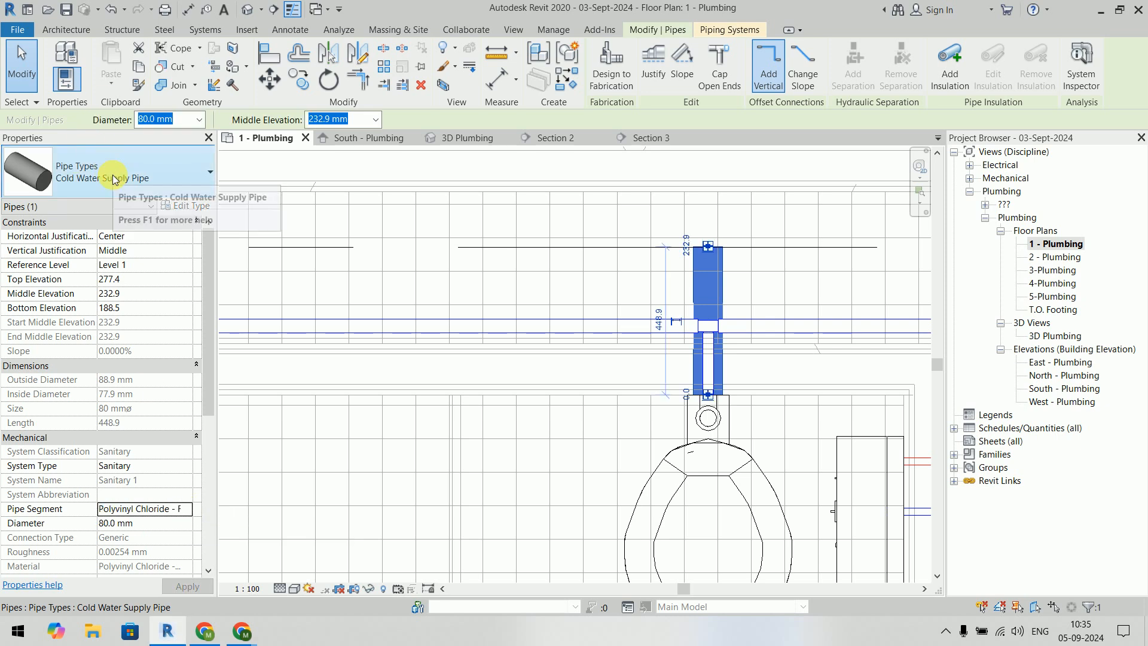
pyautogui.click(277, 303)
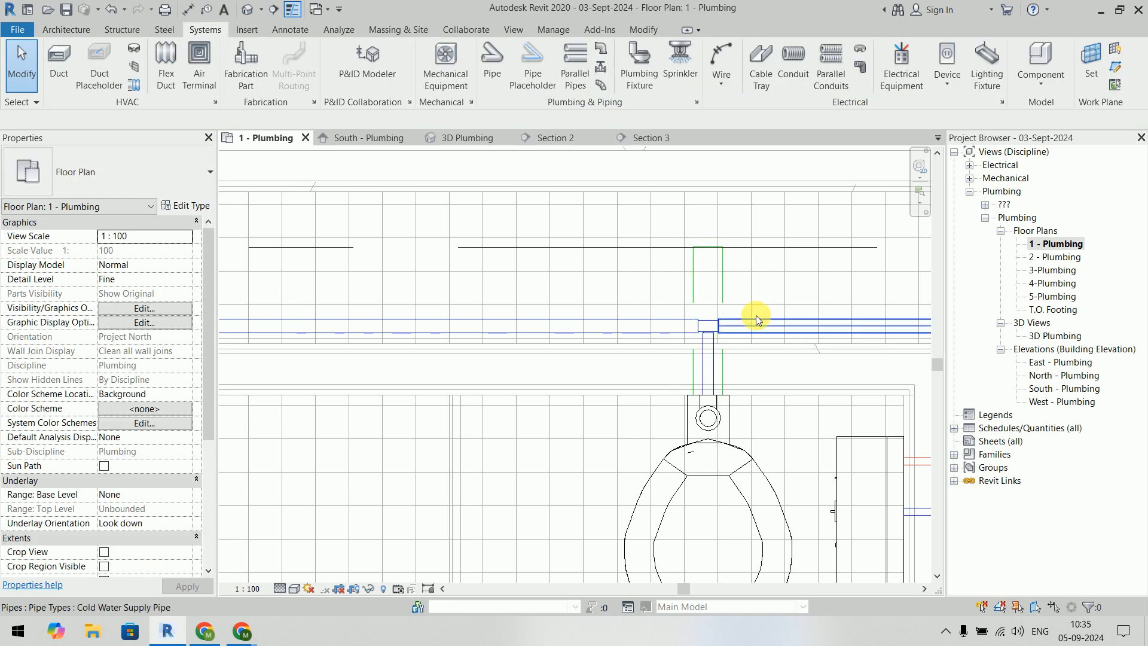
# Step: Delete the short sanitary pipe behind the toilet and duplicate the Cold Water Supply Pipe type as Sanitary Pipe
pyautogui.click(723, 269)
pyautogui.press('Delete')
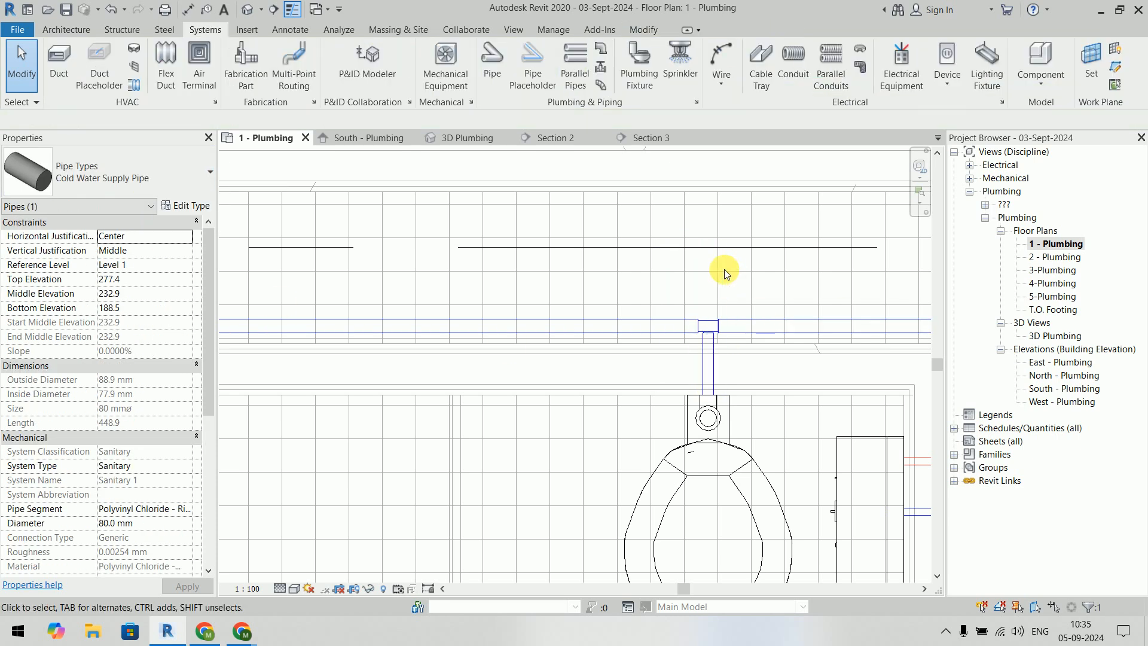
pyautogui.click(492, 60)
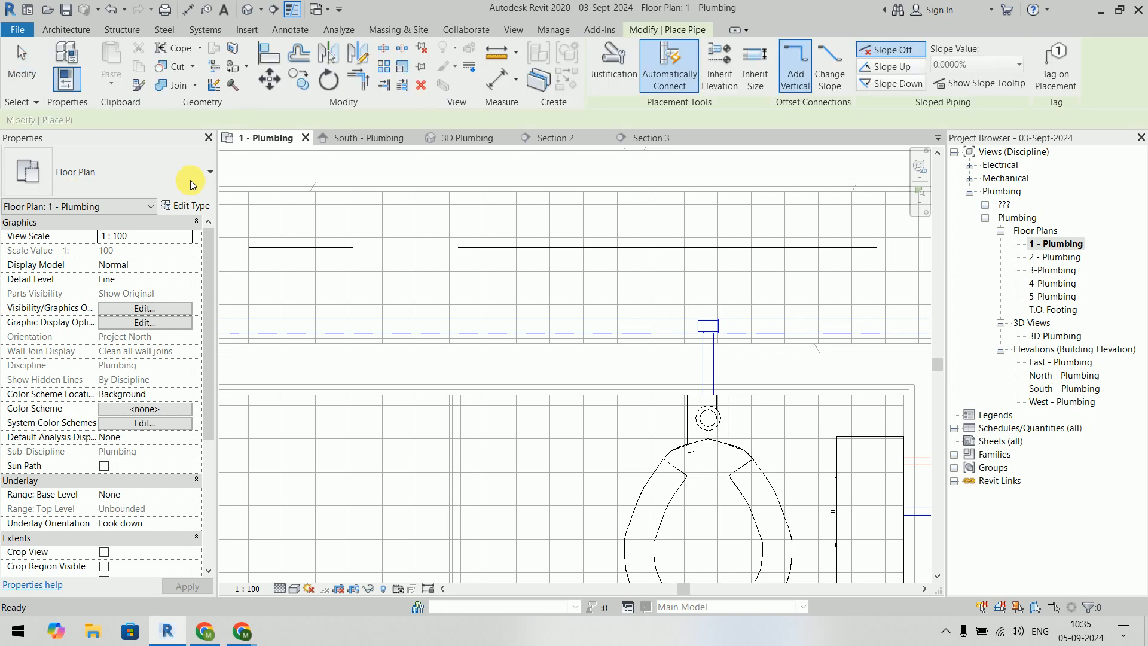
pyautogui.click(186, 208)
pyautogui.click(1055, 102)
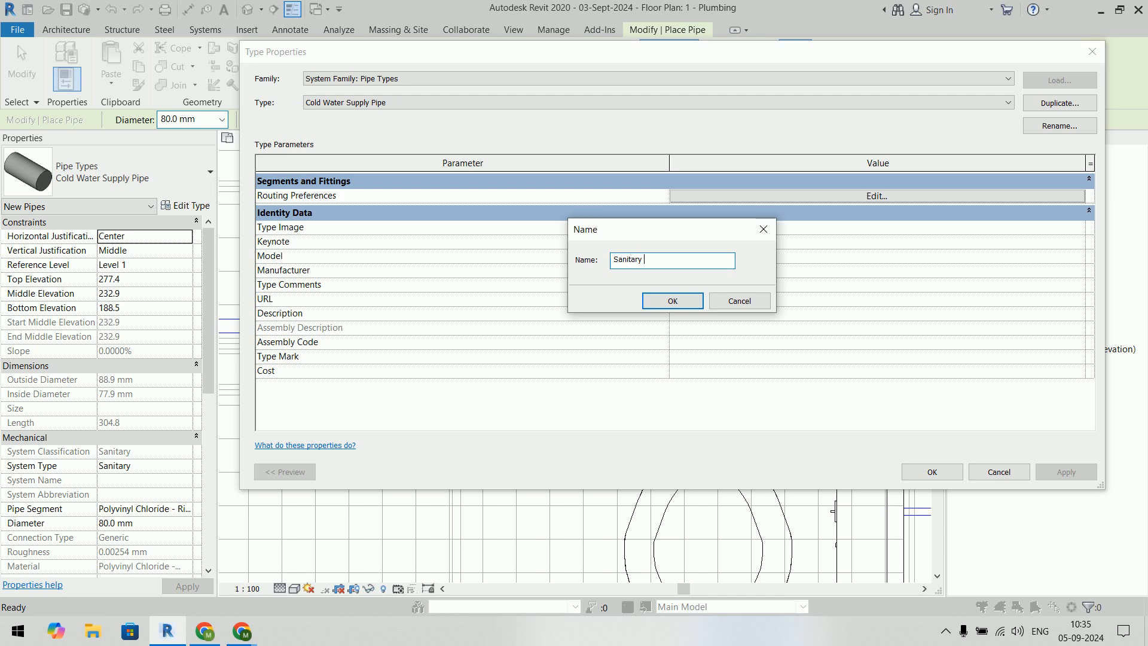
pyautogui.press('Return')
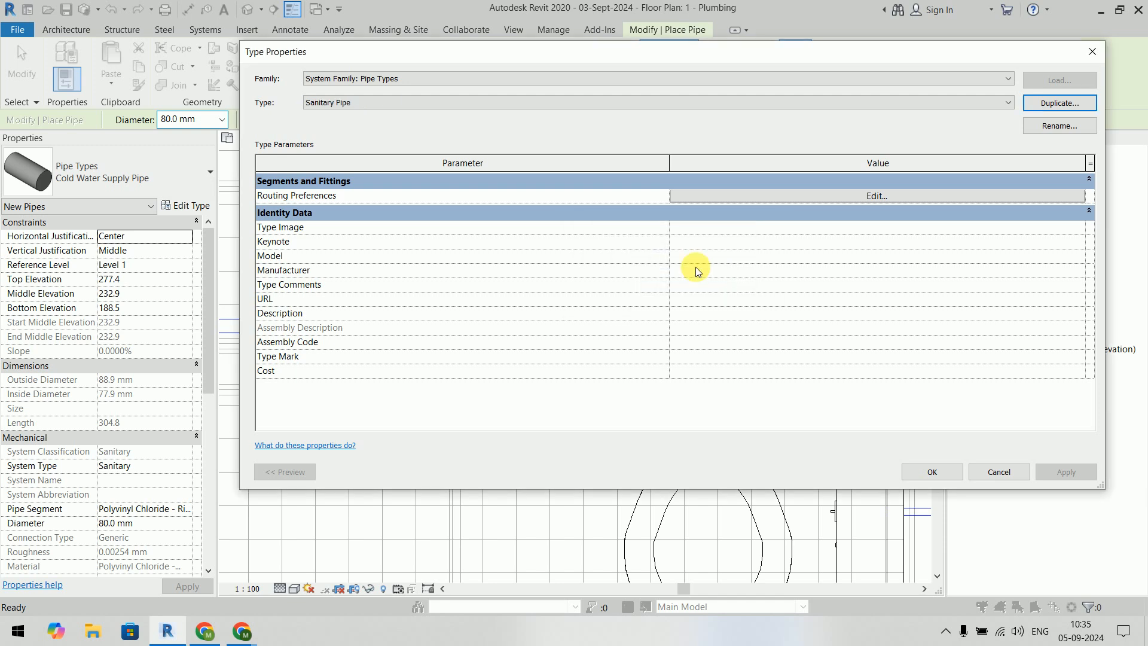
pyautogui.click(930, 472)
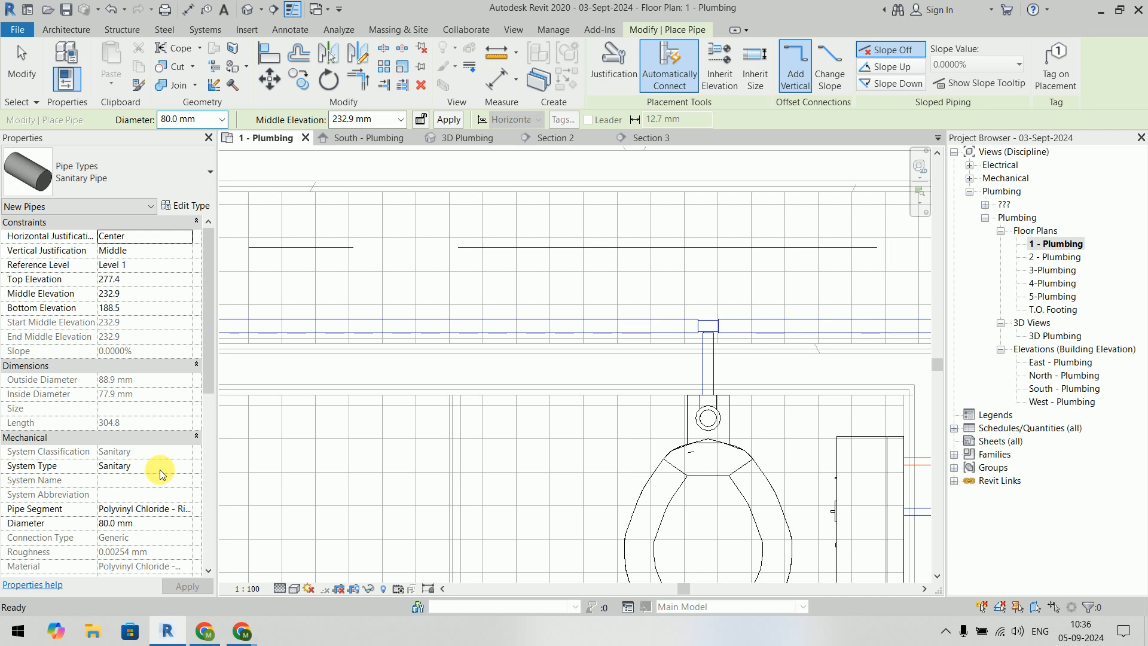
# Step: Draw an 80 mm Sanitary Pipe 4000 mm long at -450 mm middle elevation behind the toilets, from outside the wall to past the toilet nearest the heater
pyautogui.click(185, 526)
pyautogui.click(185, 525)
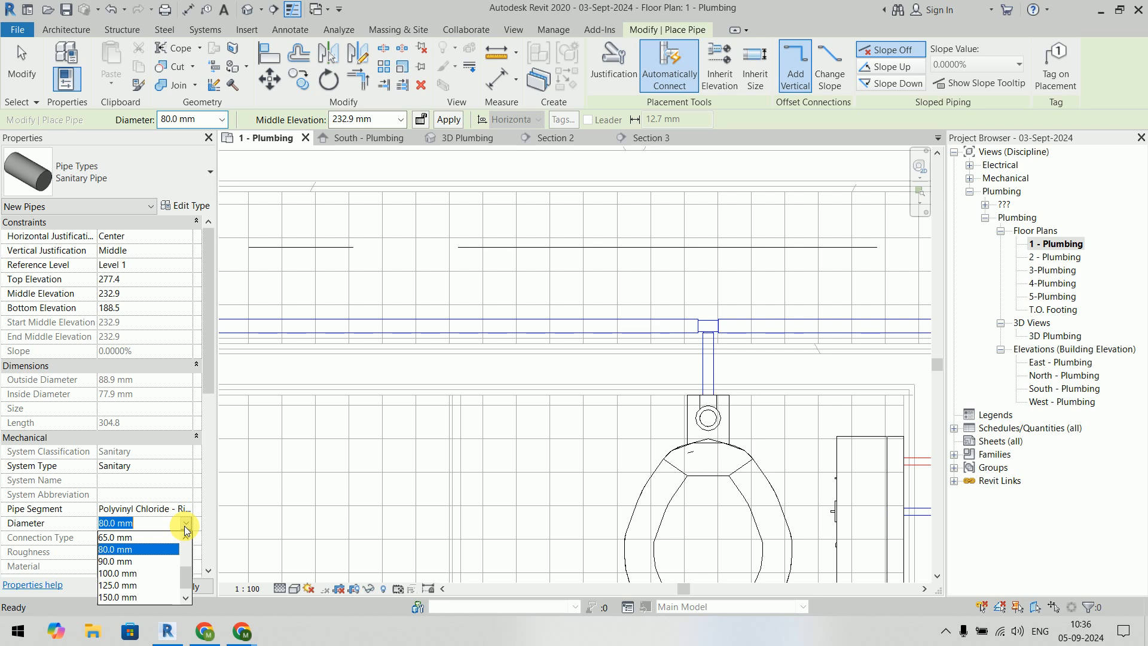
pyautogui.click(184, 526)
pyautogui.scroll(-3, 703, 307)
pyautogui.scroll(-2, 704, 307)
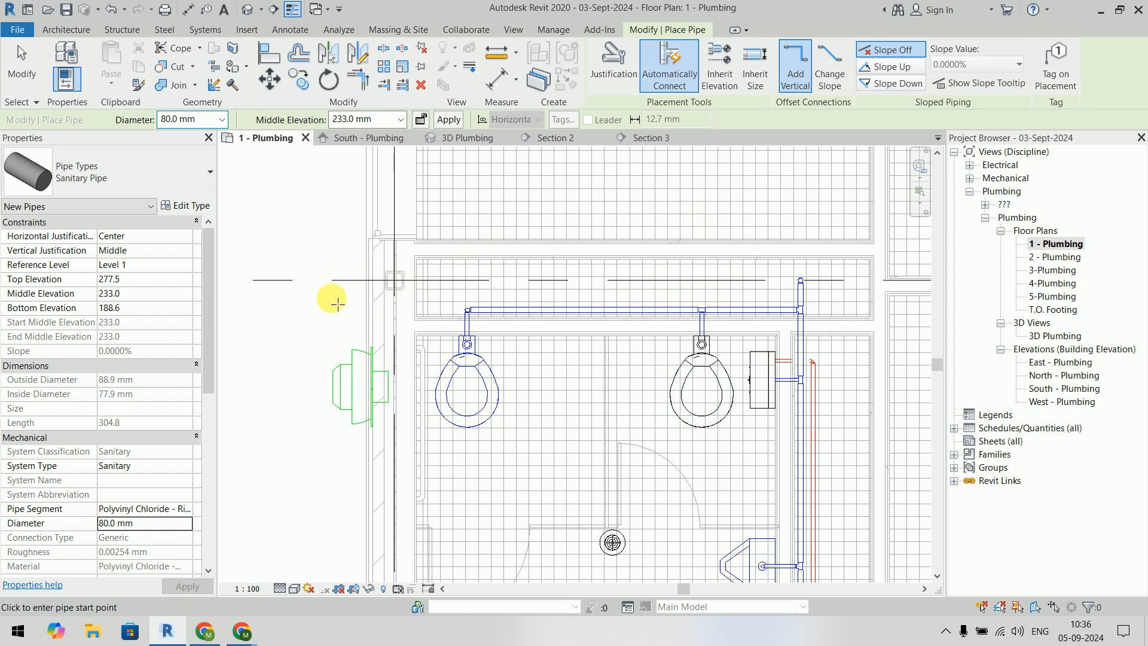
pyautogui.click(342, 120)
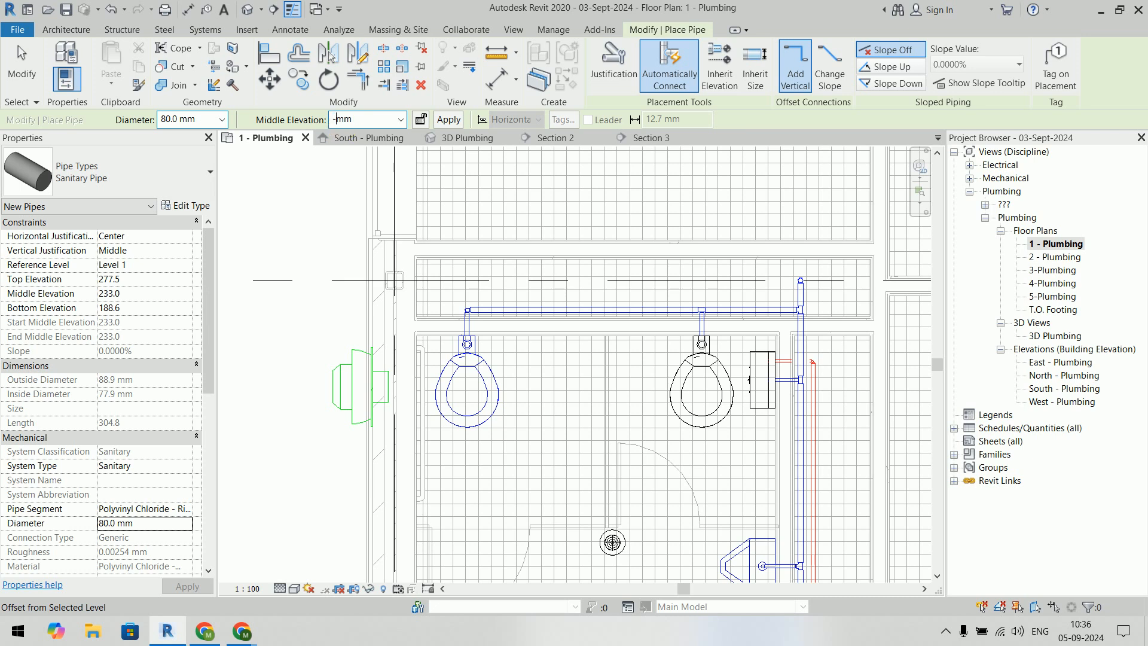
pyautogui.press('Return')
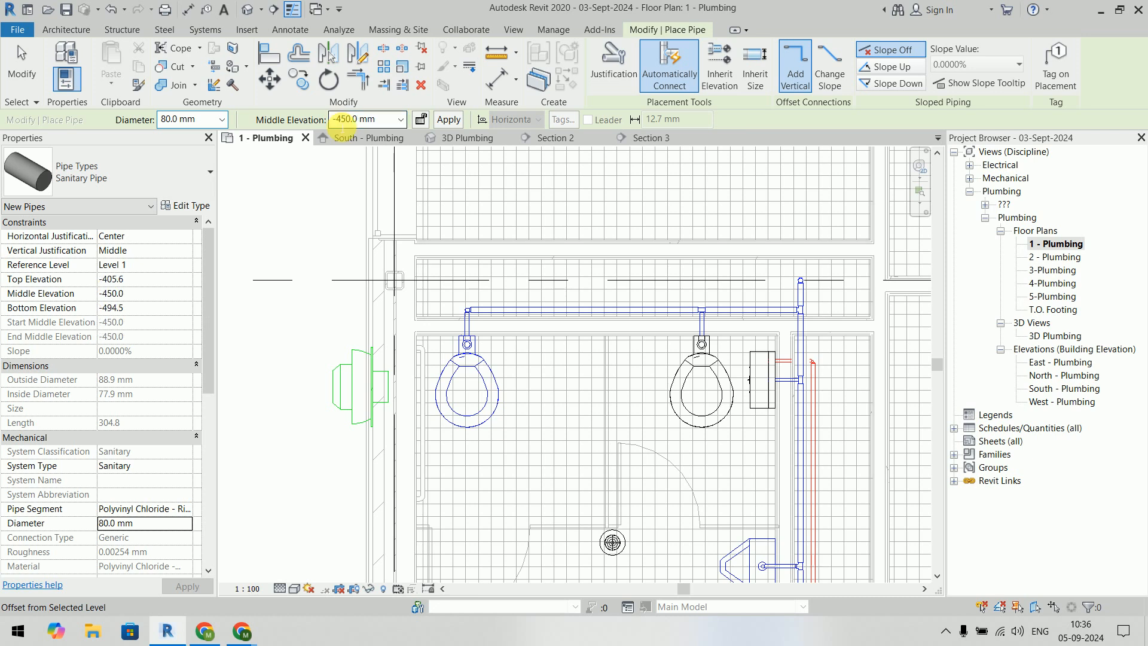
pyautogui.click(279, 286)
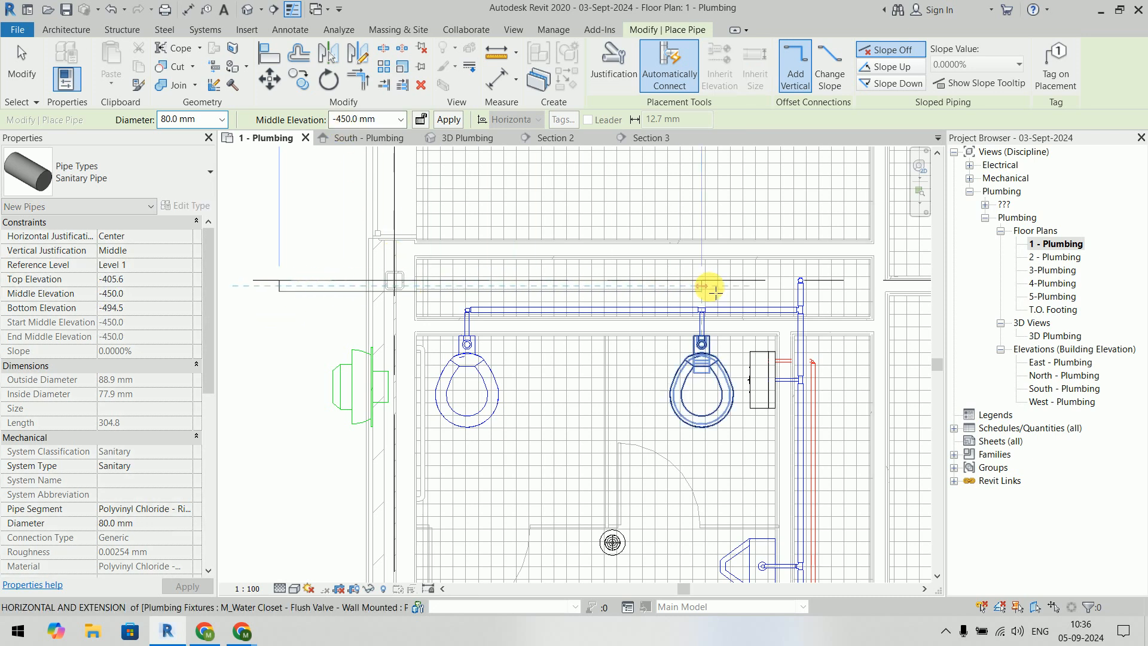
pyautogui.scroll(3, 784, 290)
pyautogui.click(772, 336)
pyautogui.press('Escape')
pyautogui.press('Escape')
# Step: Turn off thin lines and cap the open end of the sanitary main nearest the heater
pyautogui.scroll(2, 775, 296)
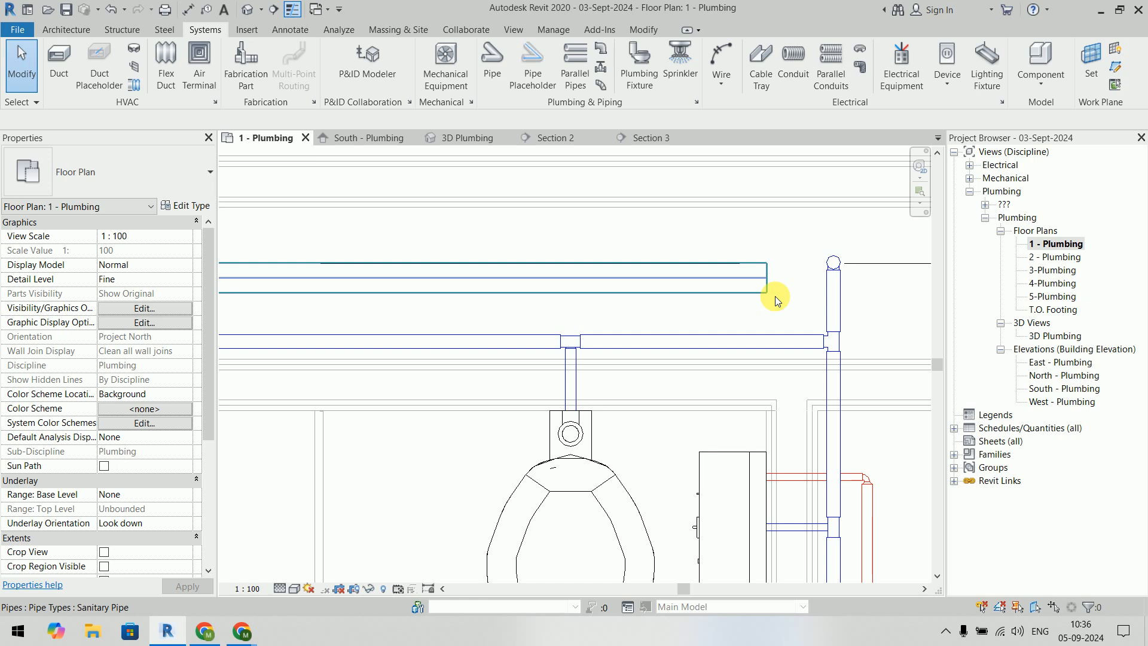
pyautogui.click(292, 9)
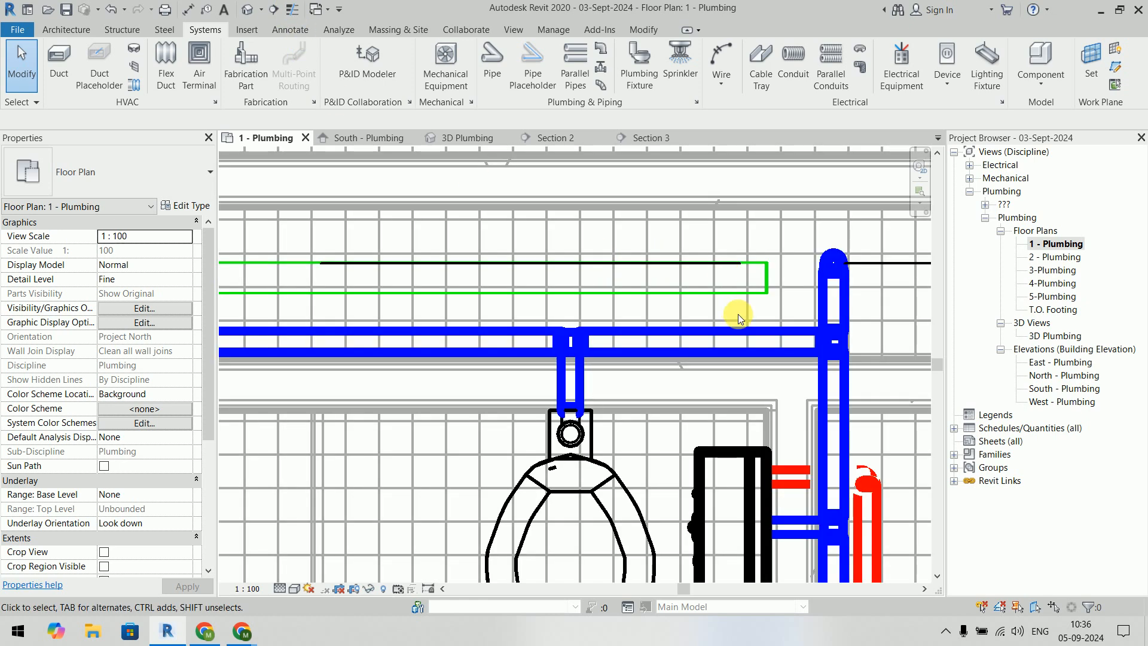
pyautogui.click(758, 289)
pyautogui.rightClick(769, 280)
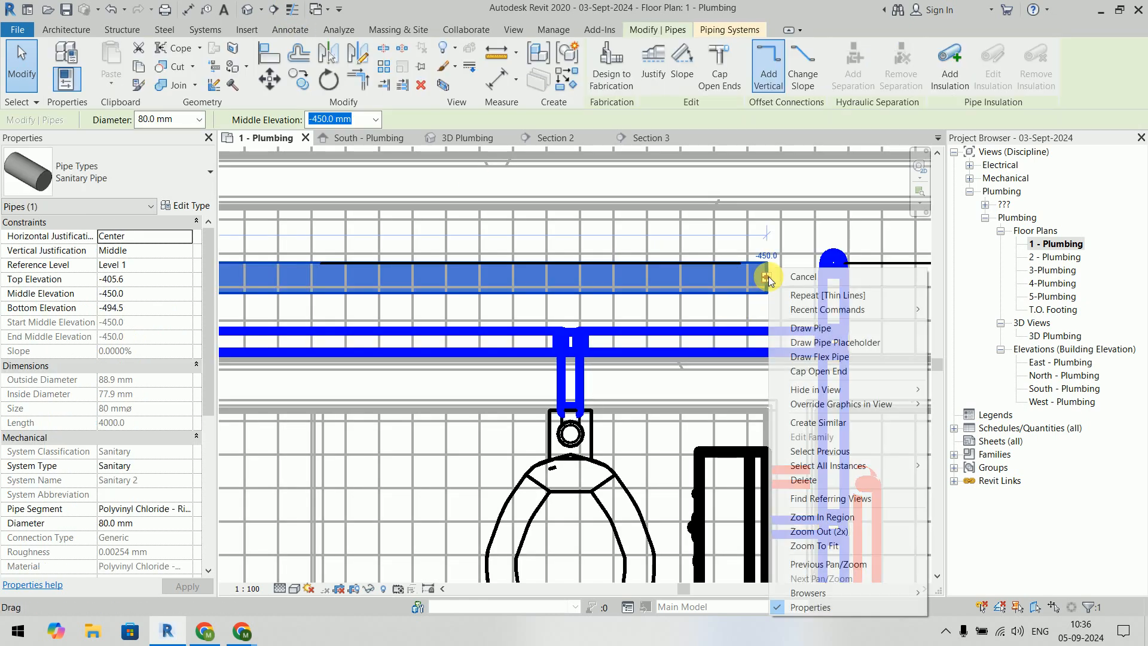
pyautogui.click(815, 370)
pyautogui.scroll(-4, 822, 378)
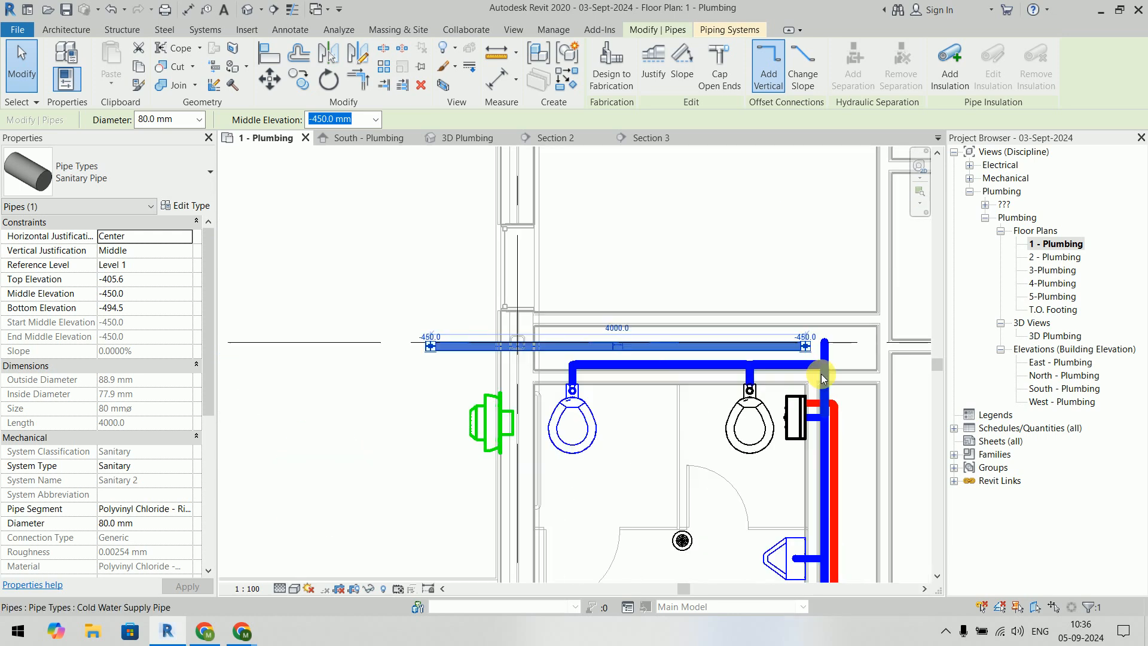
# Step: Cap the open end of the sanitary main outside the building wall
pyautogui.press('Escape')
pyautogui.scroll(6, 573, 371)
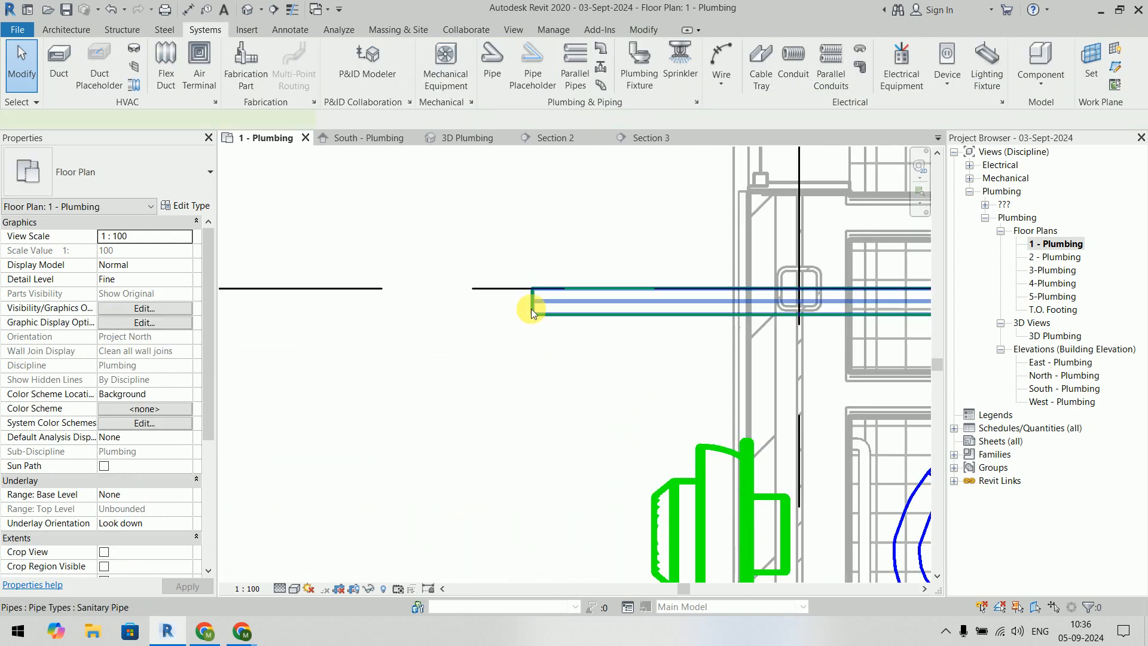
pyautogui.click(532, 309)
pyautogui.rightClick(530, 304)
pyautogui.click(548, 373)
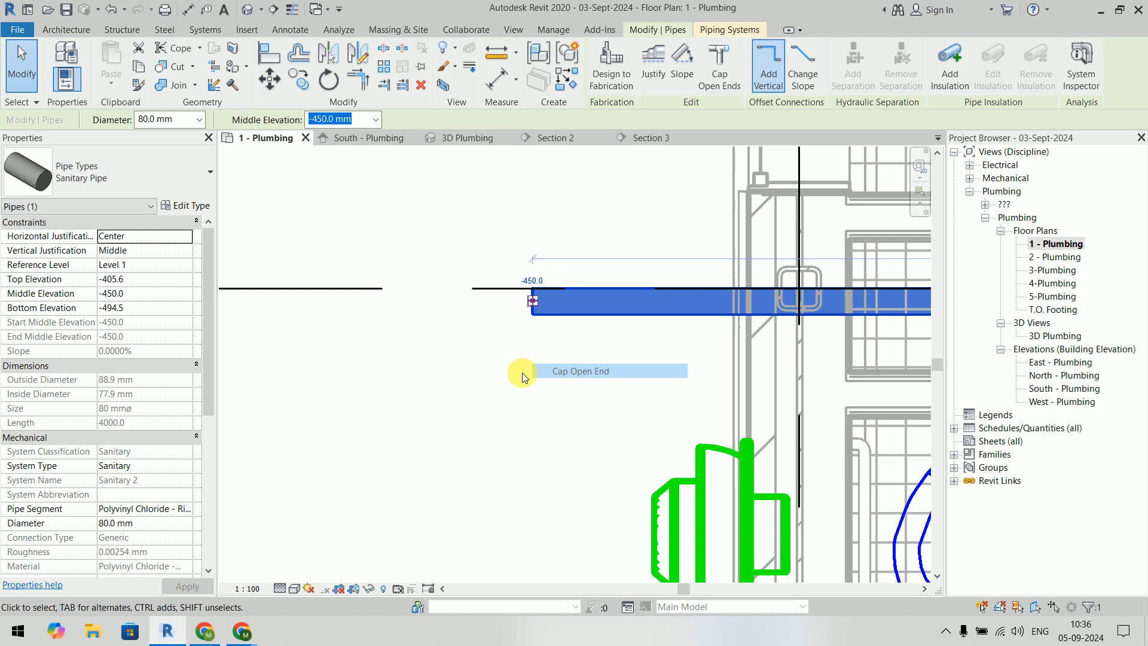
pyautogui.click(520, 372)
pyautogui.scroll(-4, 521, 372)
pyautogui.moveTo(522, 376); pyautogui.dragTo(291, 328, button='middle')
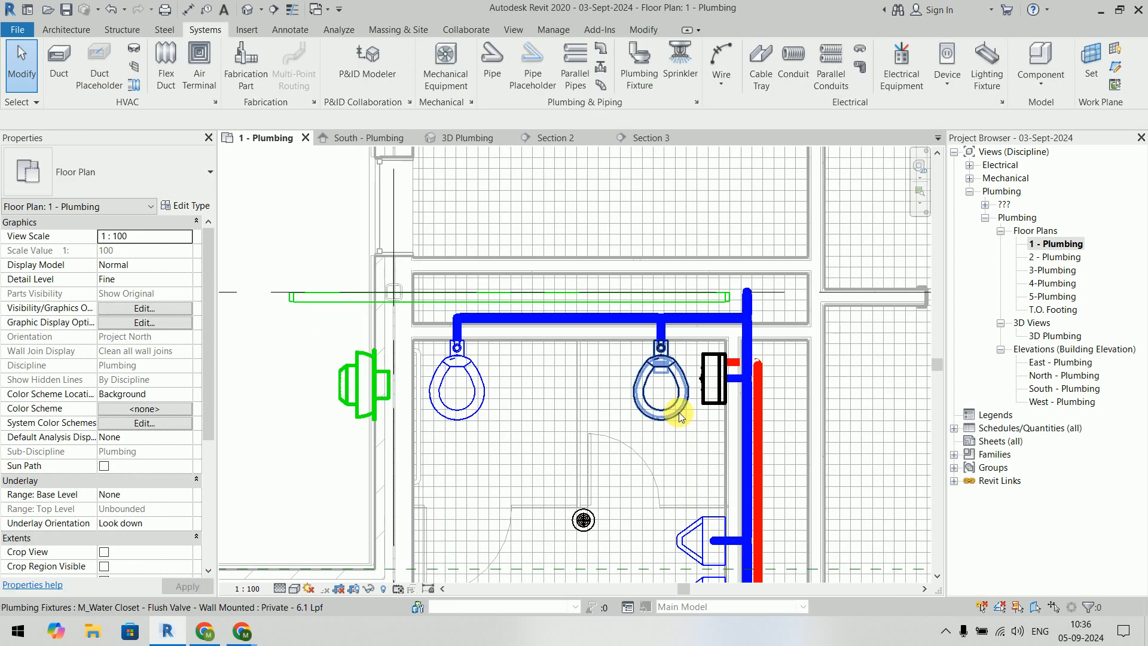
# Step: Connect the sanitary outlets of both toilets into the sanitary main behind them with Connect Into
pyautogui.click(679, 417)
pyautogui.click(691, 66)
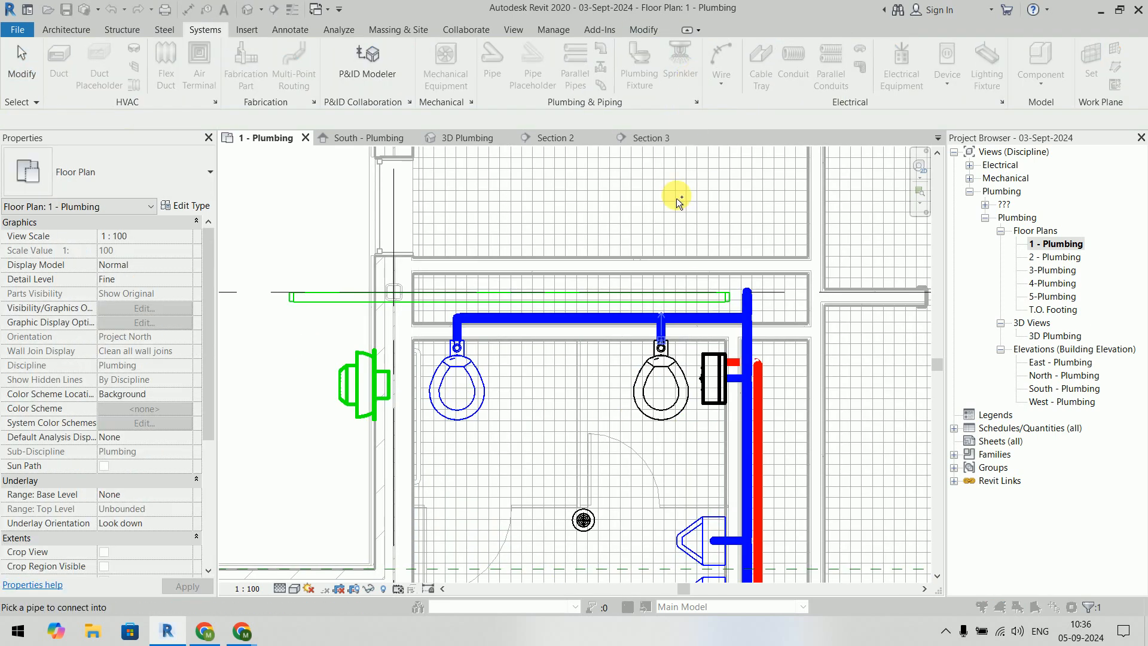
pyautogui.click(676, 296)
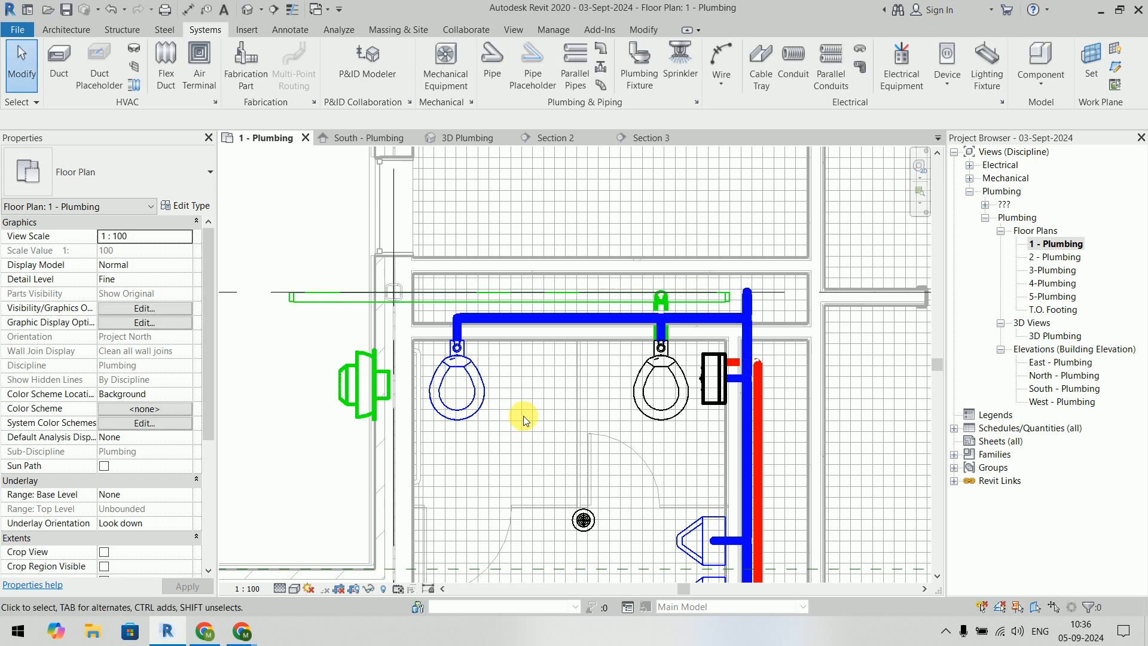
pyautogui.click(489, 395)
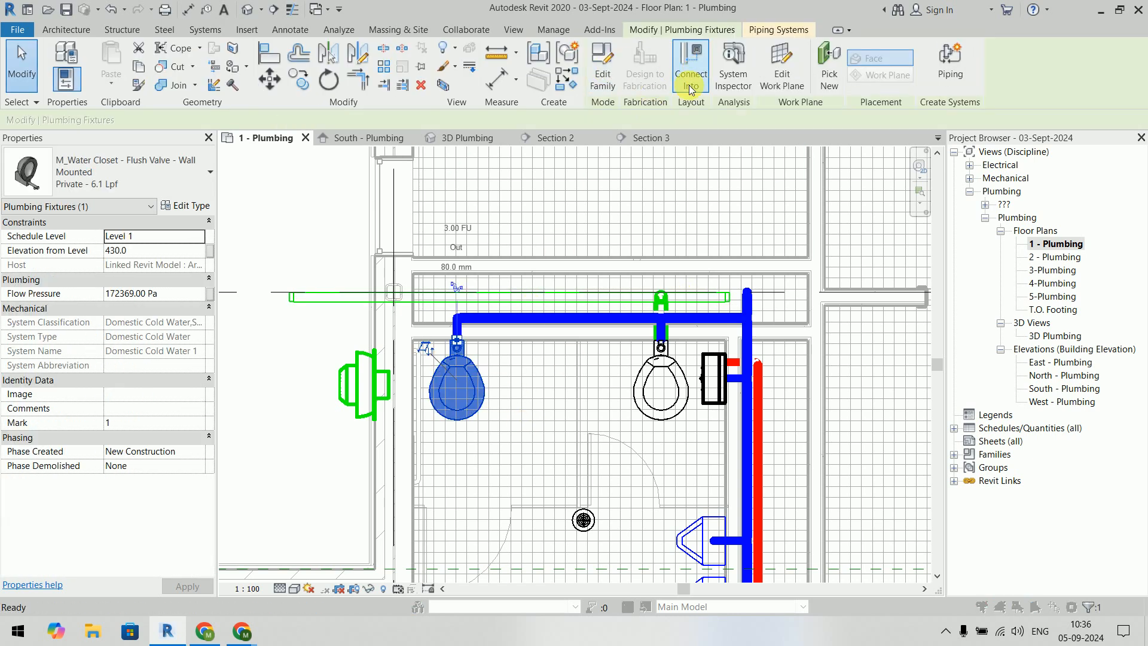
pyautogui.click(691, 75)
pyautogui.click(481, 296)
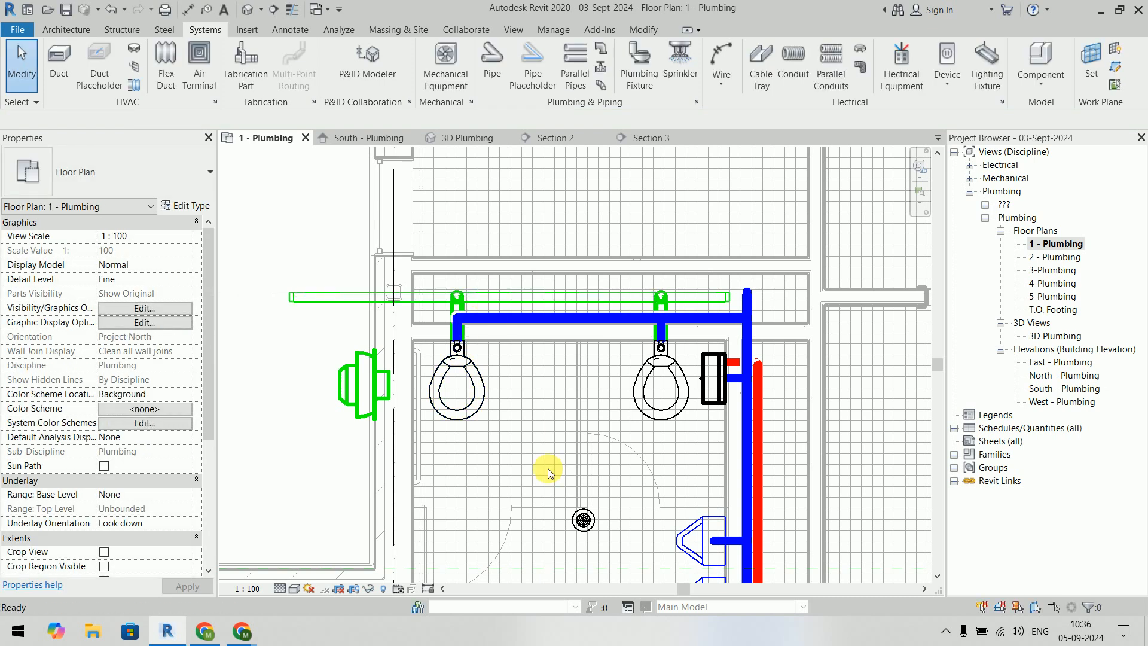
# Step: Delete the leftover pipe and cap beyond the toilet nearest the heater, and reduce the tee behind that toilet to an elbow
pyautogui.scroll(5, 688, 318)
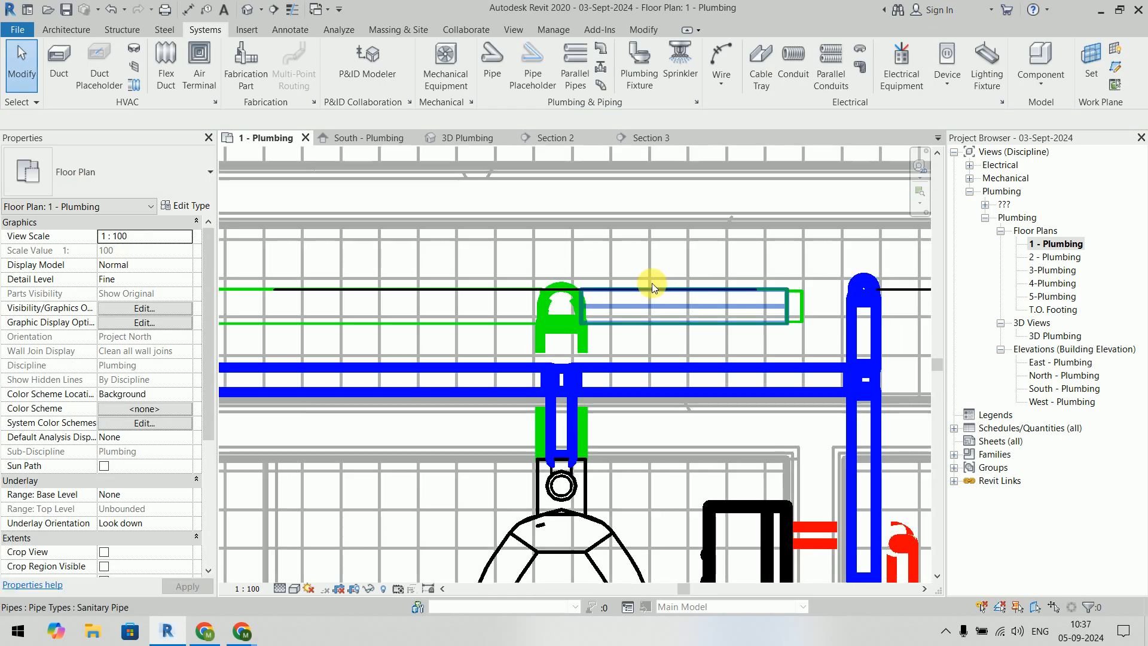
pyautogui.moveTo(829, 260); pyautogui.dragTo(733, 341)
pyautogui.click(739, 326)
pyautogui.press('Delete')
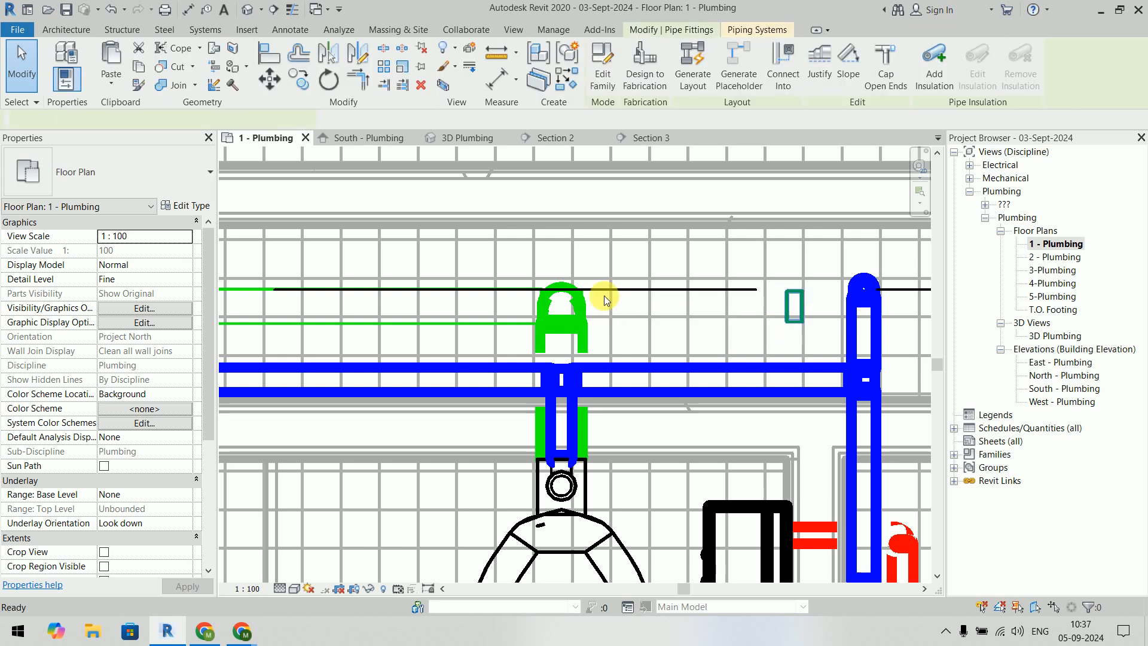
pyautogui.click(727, 347)
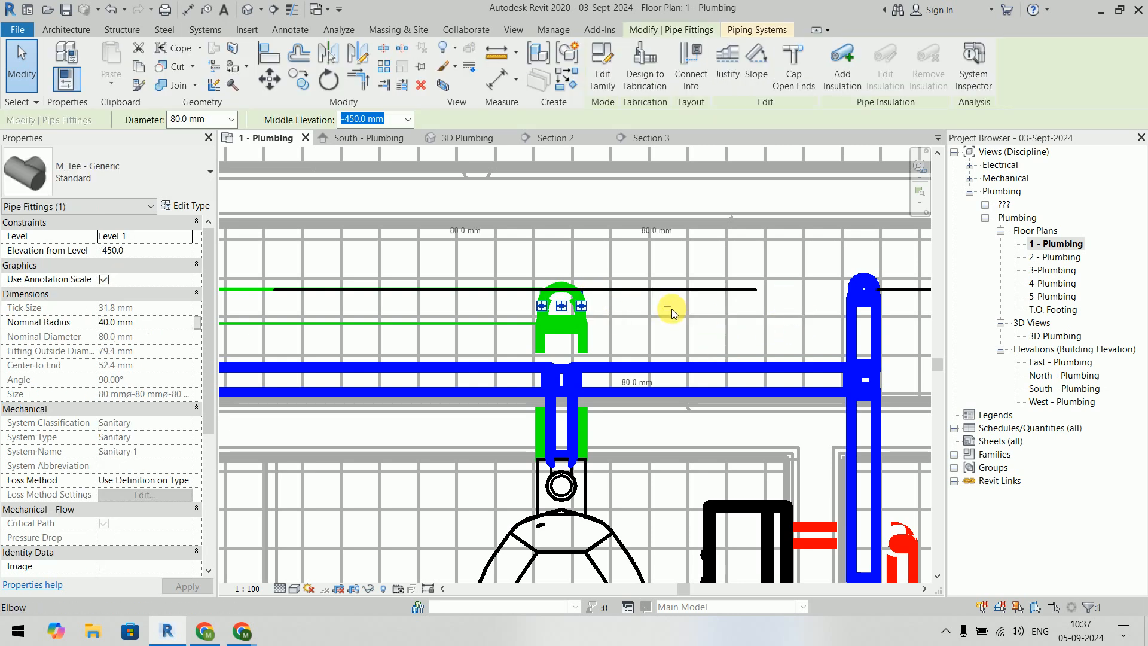
pyautogui.press('Delete')
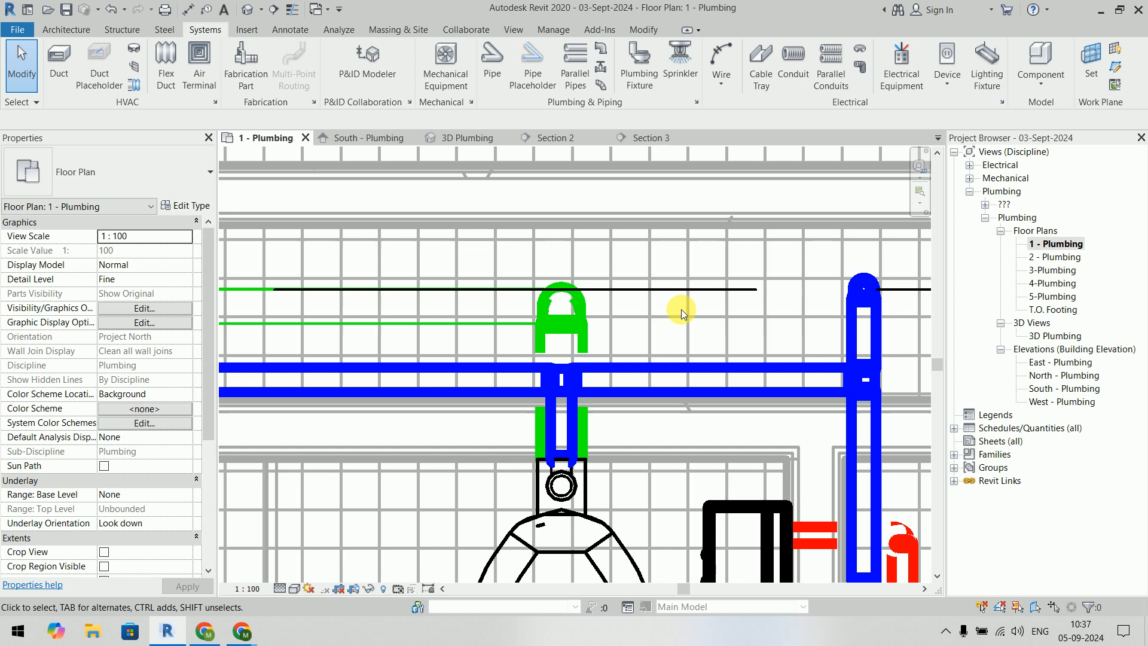
# Step: Turn thin lines back on, examine the toilets' drainage piping in the 3D Plumbing view, and return to the 1 - Plumbing plan
pyautogui.click(475, 137)
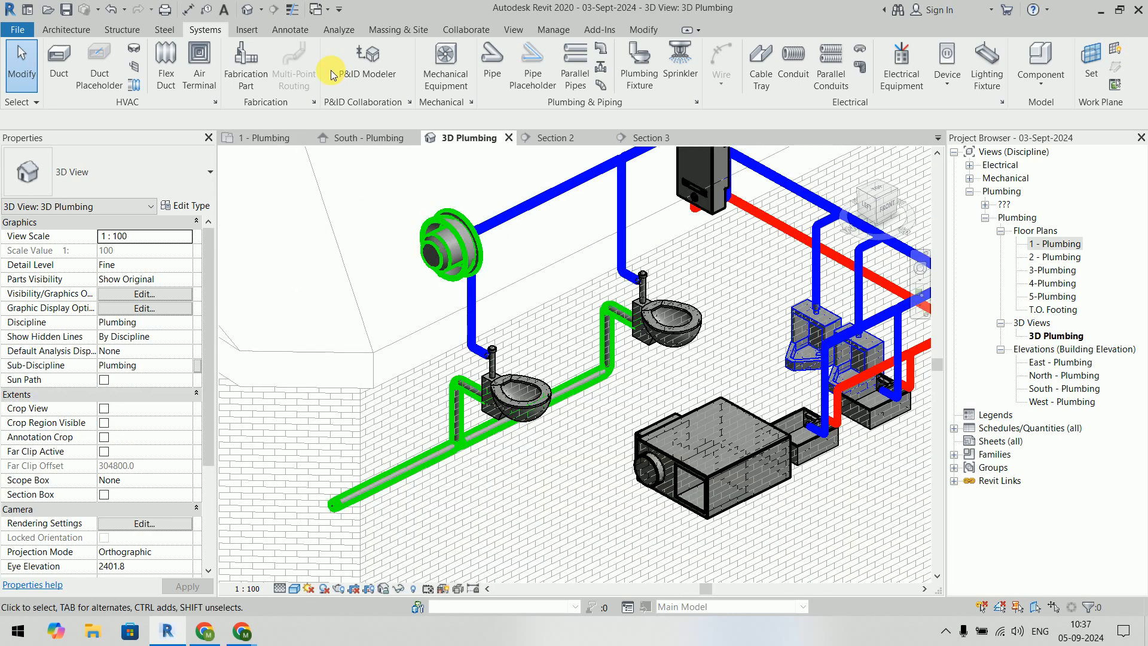
pyautogui.click(291, 7)
pyautogui.moveTo(536, 480)
pyautogui.keyDown('shift'); pyautogui.mouseDown(button='middle')
pyautogui.moveTo(559, 423)
pyautogui.moveTo(594, 432)
pyautogui.moveTo(556, 402)
pyautogui.moveTo(559, 412)
pyautogui.mouseUp(button='middle'); pyautogui.keyUp('shift')
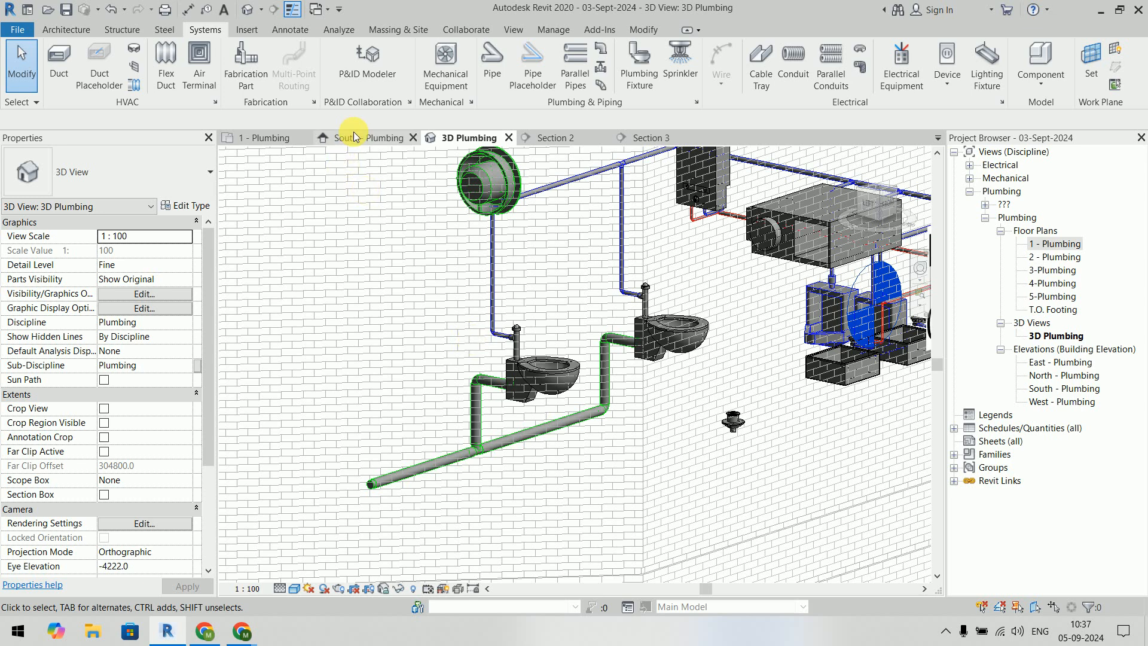
pyautogui.click(268, 138)
pyautogui.scroll(-3, 490, 361)
pyautogui.moveTo(514, 383); pyautogui.dragTo(640, 255, button='middle')
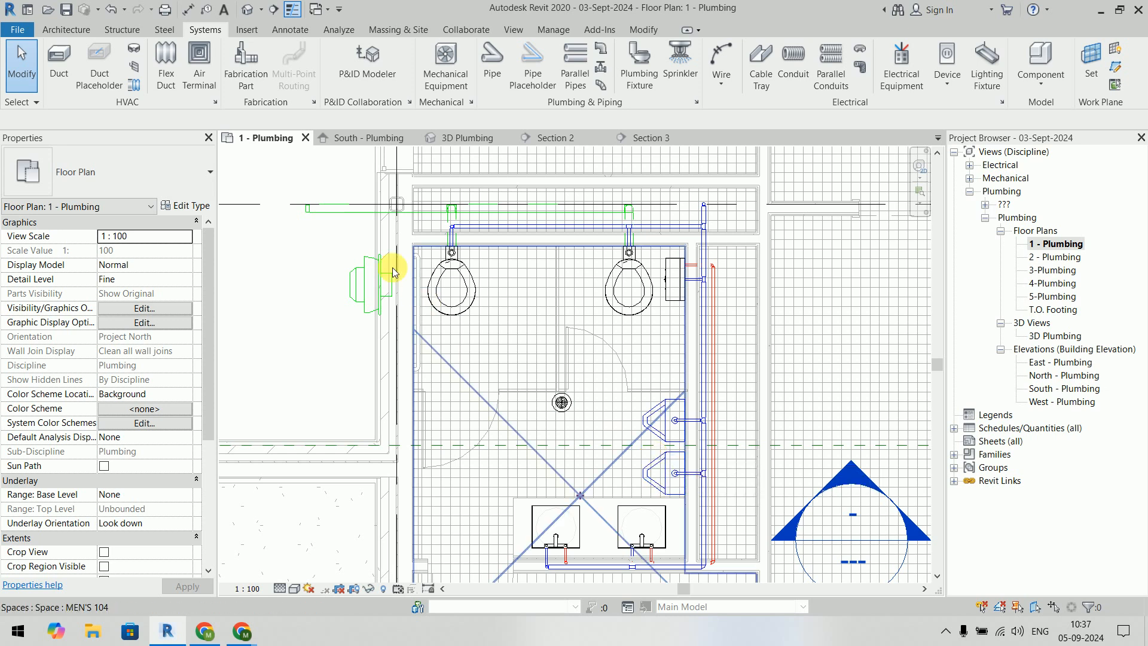
# Step: Using Create Similar on the sanitary main, draw an 80 mm pipe about 1714 mm long horizontally beneath both basins, at -300 mm middle elevation
pyautogui.click(299, 280)
pyautogui.press('Escape')
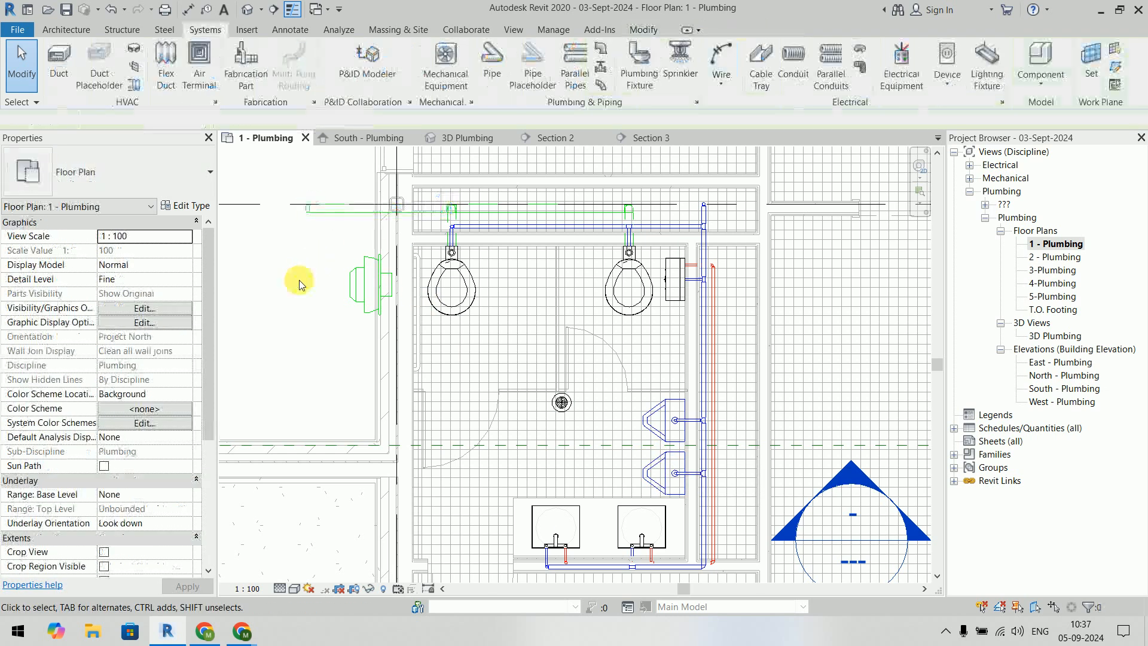
pyautogui.click(330, 212)
pyautogui.press('c')
pyautogui.press('s')
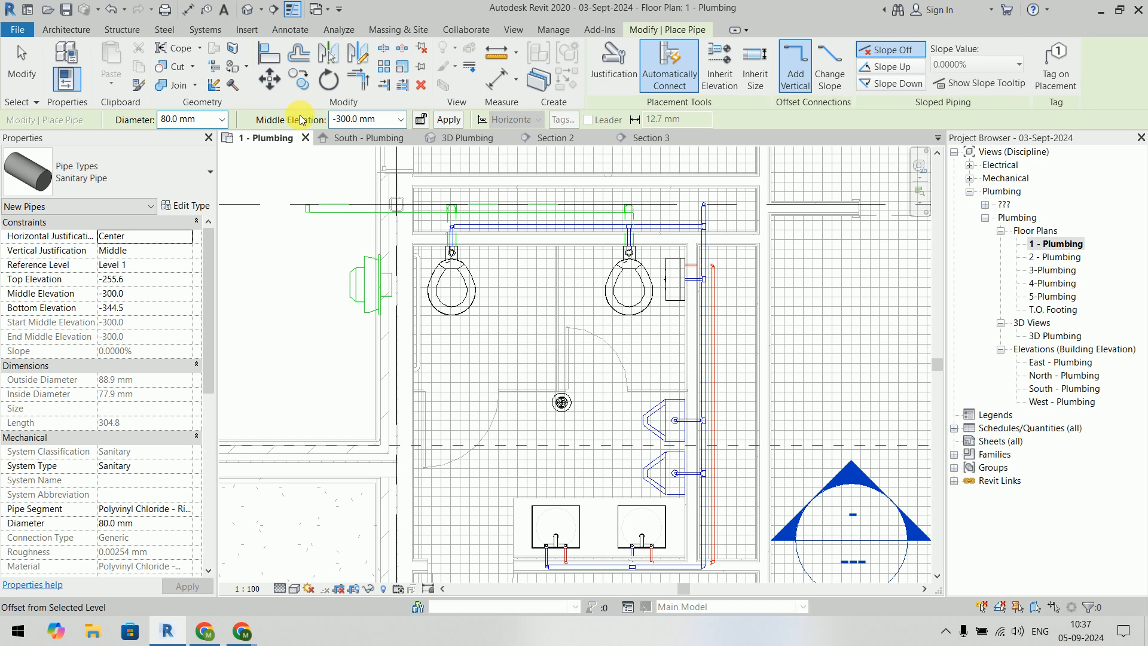
pyautogui.scroll(5, 671, 476)
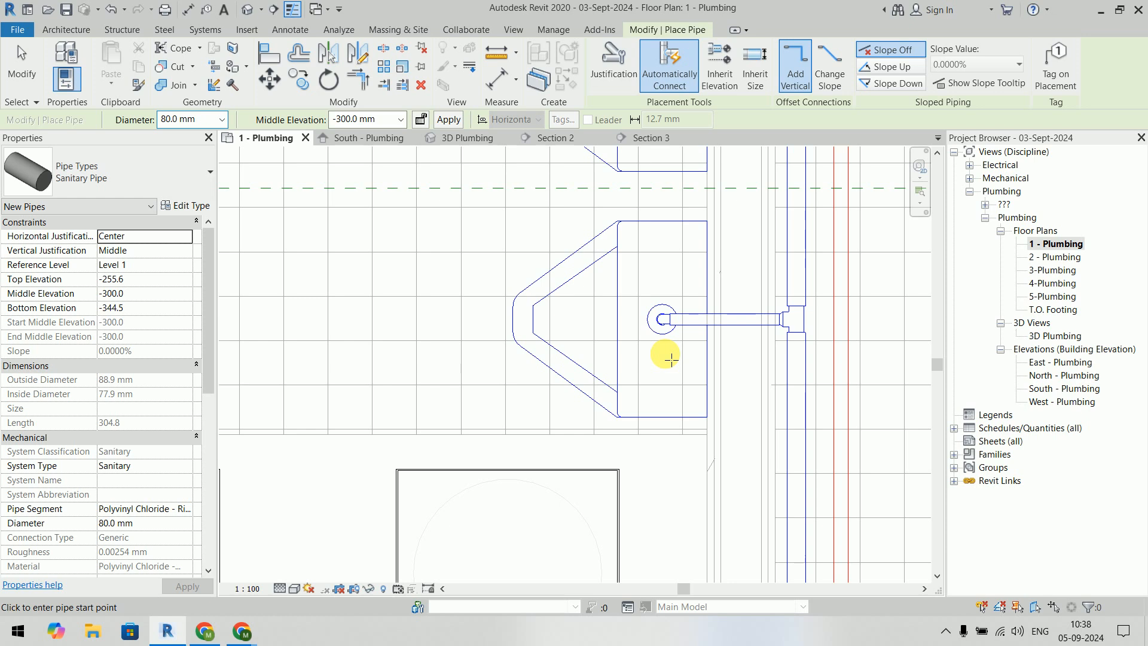
pyautogui.scroll(-4, 671, 359)
pyautogui.moveTo(371, 495); pyautogui.dragTo(352, 467, button='middle')
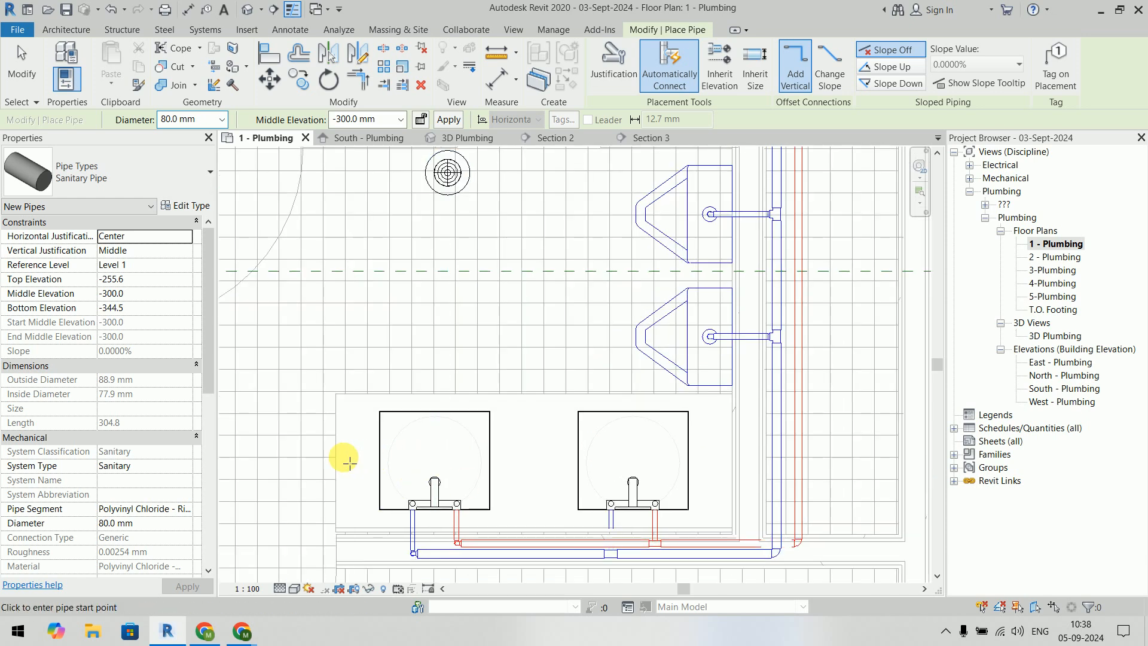
pyautogui.click(330, 467)
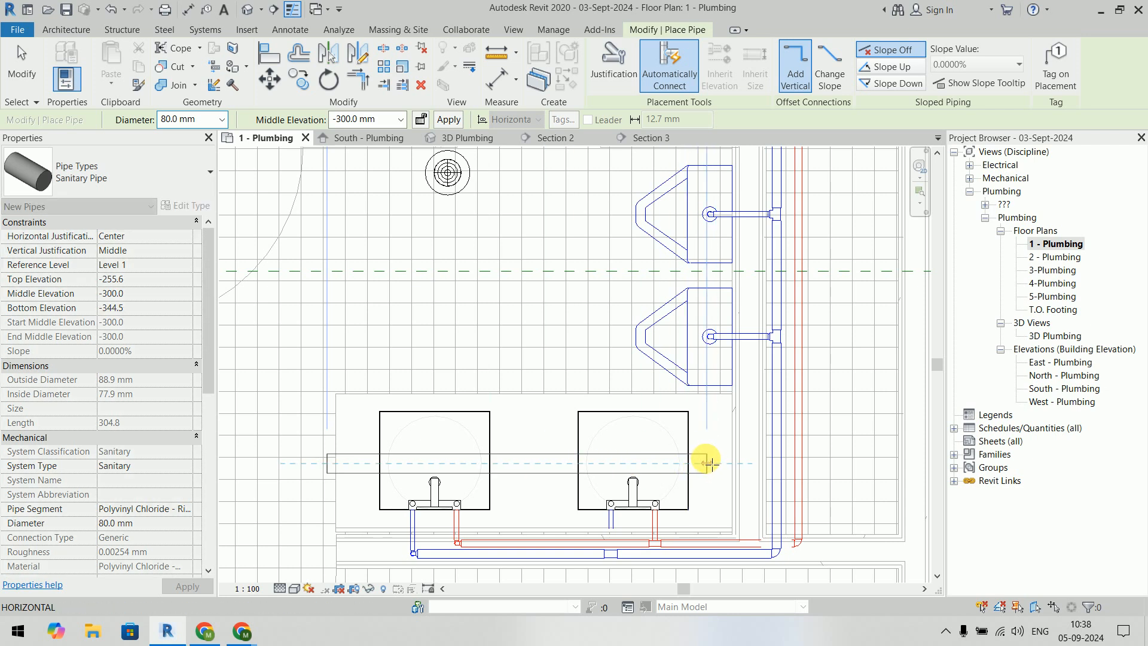
pyautogui.scroll(3, 709, 463)
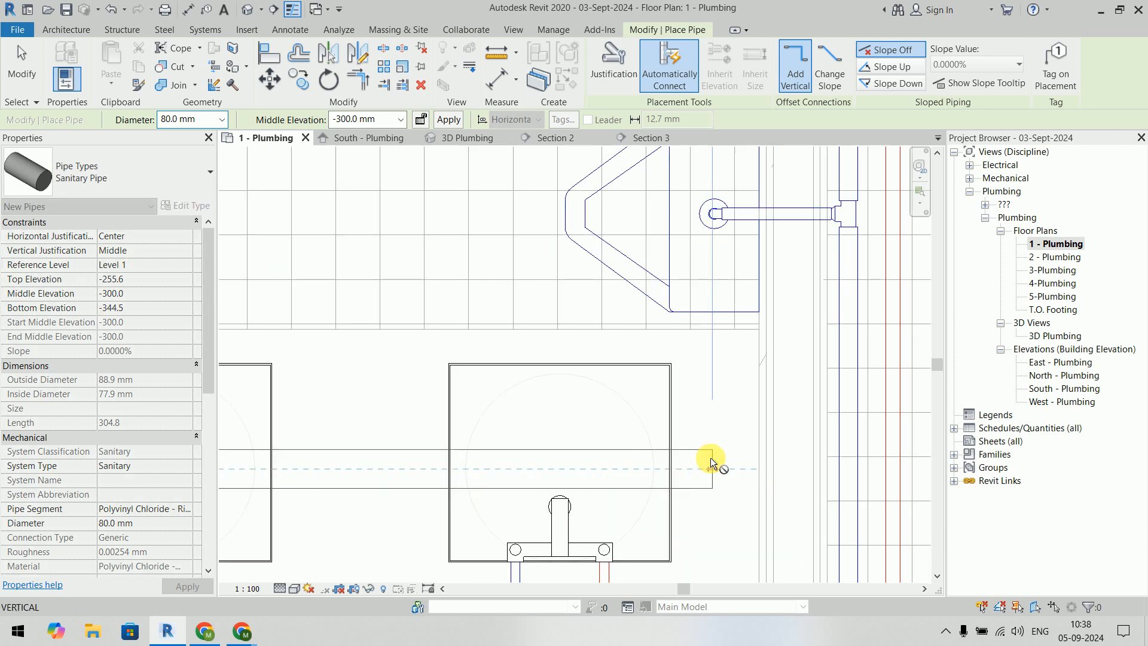
pyautogui.click(711, 459)
# Step: Continue the 80 mm pipe vertically past the urinals, then about 4554 mm horizontally behind the toilets to outside the building wall
pyautogui.scroll(-2, 709, 362)
pyautogui.moveTo(702, 275); pyautogui.dragTo(728, 546, button='middle')
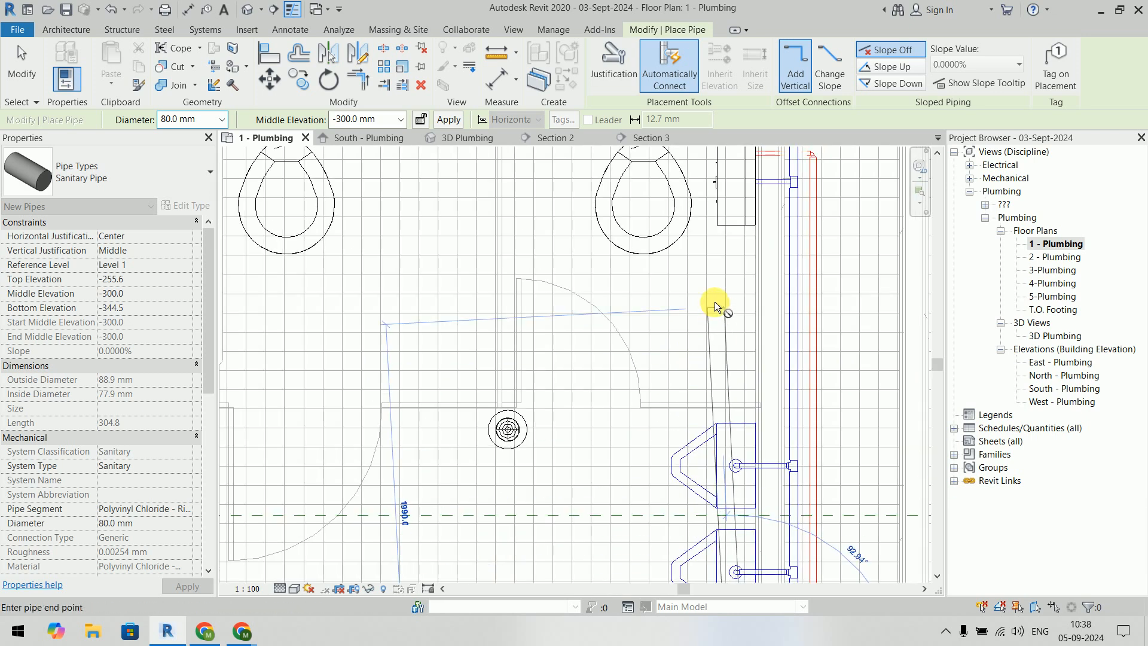
pyautogui.moveTo(738, 309); pyautogui.dragTo(747, 405, button='middle')
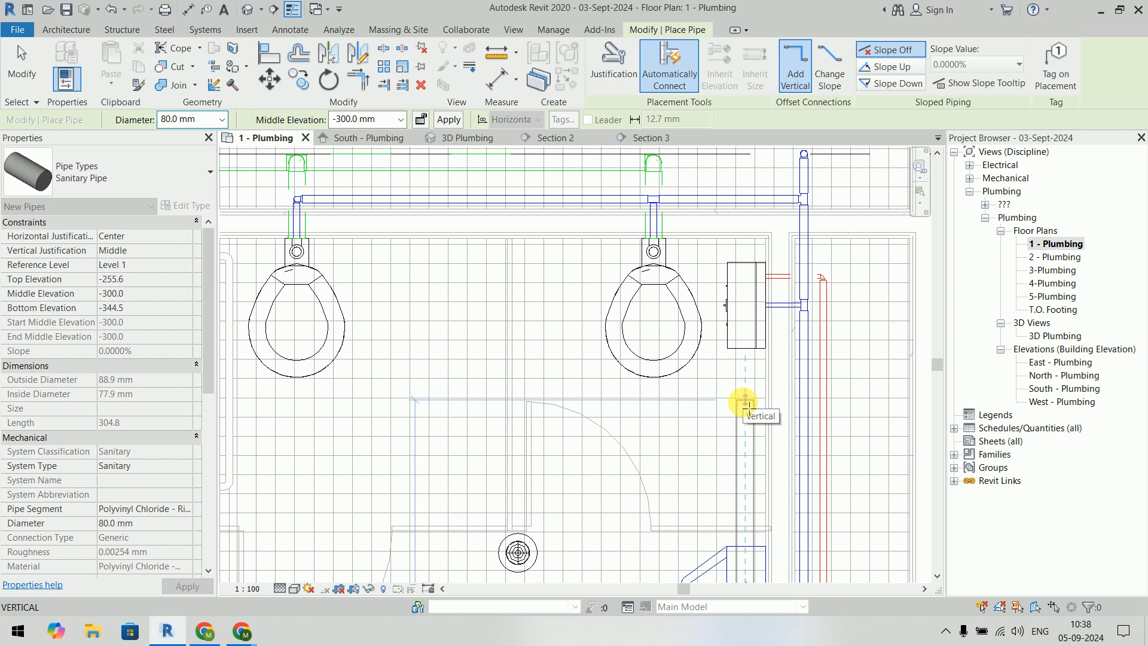
pyautogui.moveTo(741, 174); pyautogui.dragTo(783, 277, button='middle')
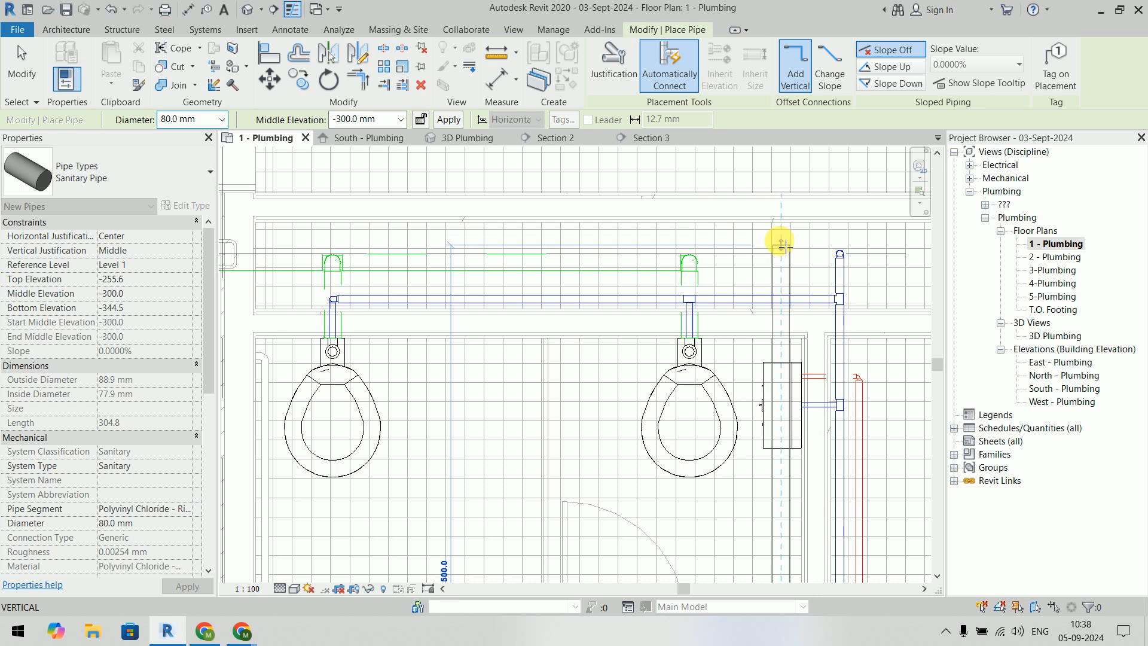
pyautogui.scroll(-2, 606, 240)
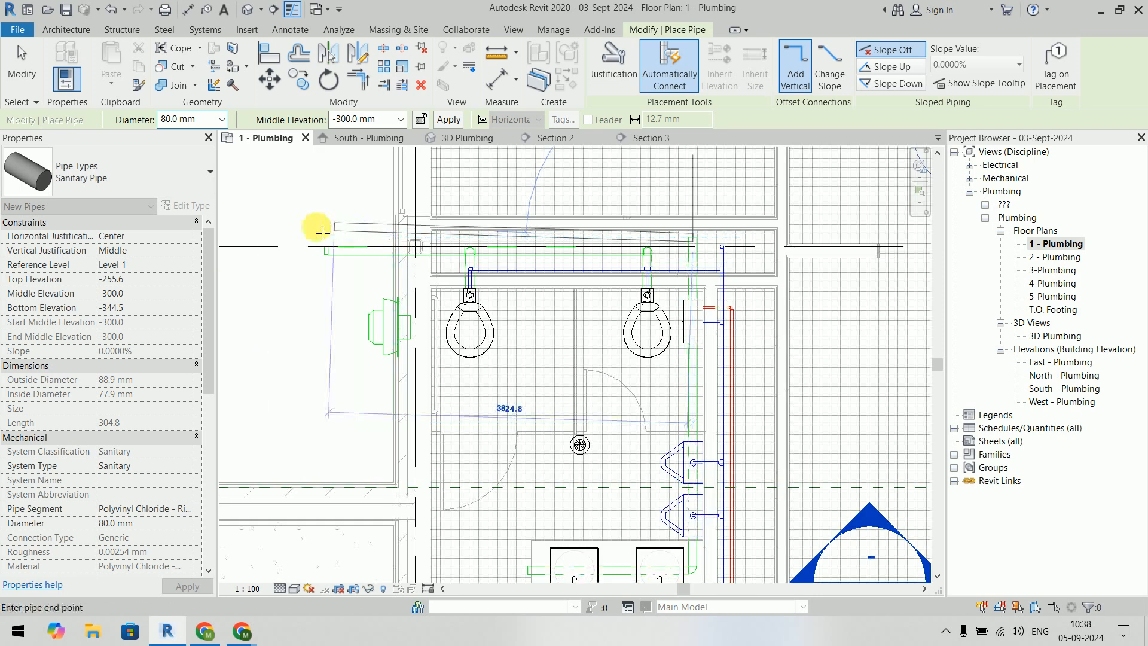
pyautogui.click(258, 238)
pyautogui.press('Escape')
pyautogui.press('Escape')
# Step: Cap both open ends of the new sanitary run, outside the building wall and beside the basins
pyautogui.moveTo(546, 438); pyautogui.dragTo(654, 461, button='middle')
pyautogui.scroll(3, 396, 260)
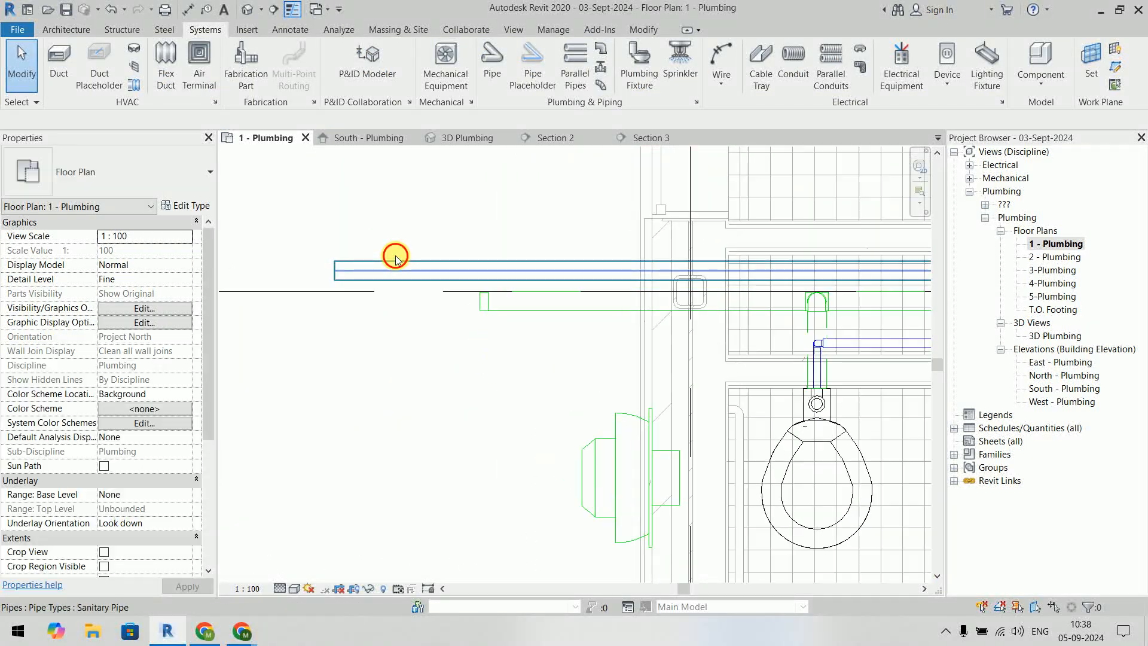
pyautogui.click(333, 266)
pyautogui.rightClick(333, 269)
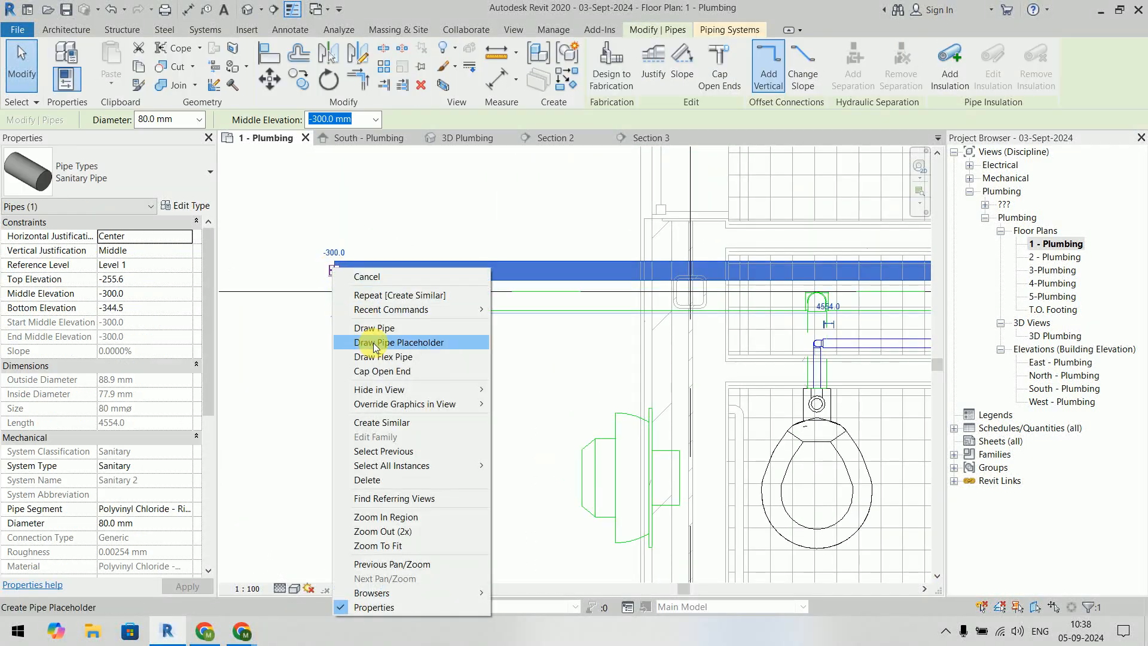
pyautogui.click(388, 374)
pyautogui.scroll(-3, 458, 361)
pyautogui.moveTo(459, 446); pyautogui.dragTo(422, 170, button='middle')
pyautogui.press('Escape')
pyautogui.scroll(5, 664, 270)
pyautogui.click(407, 304)
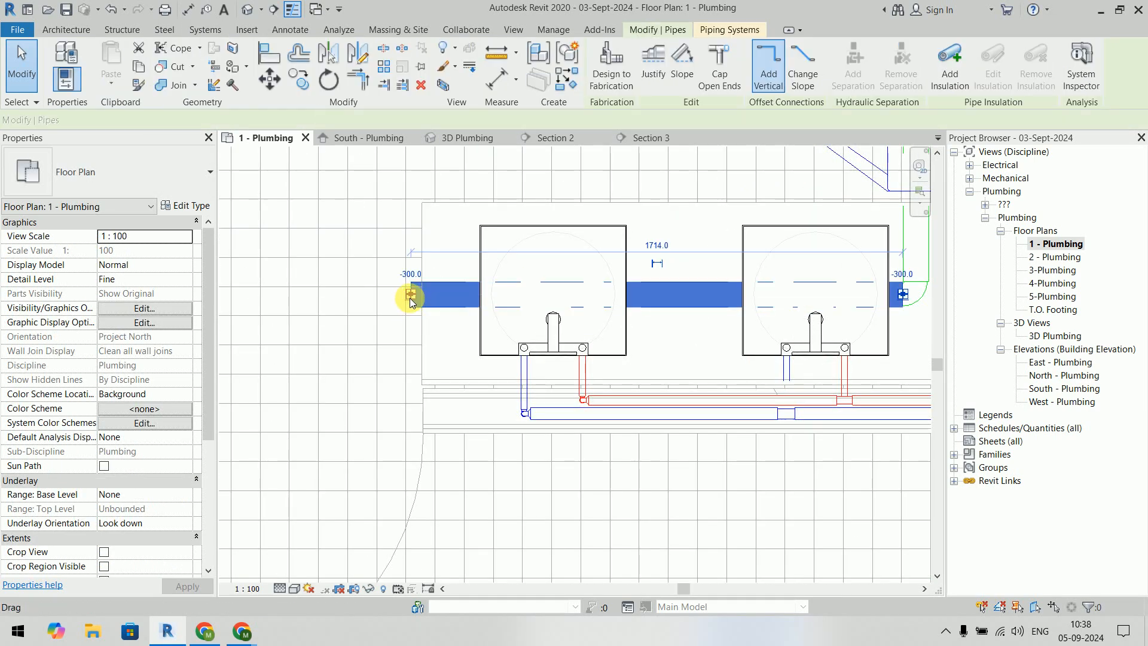
pyautogui.rightClick(412, 300)
pyautogui.click(458, 371)
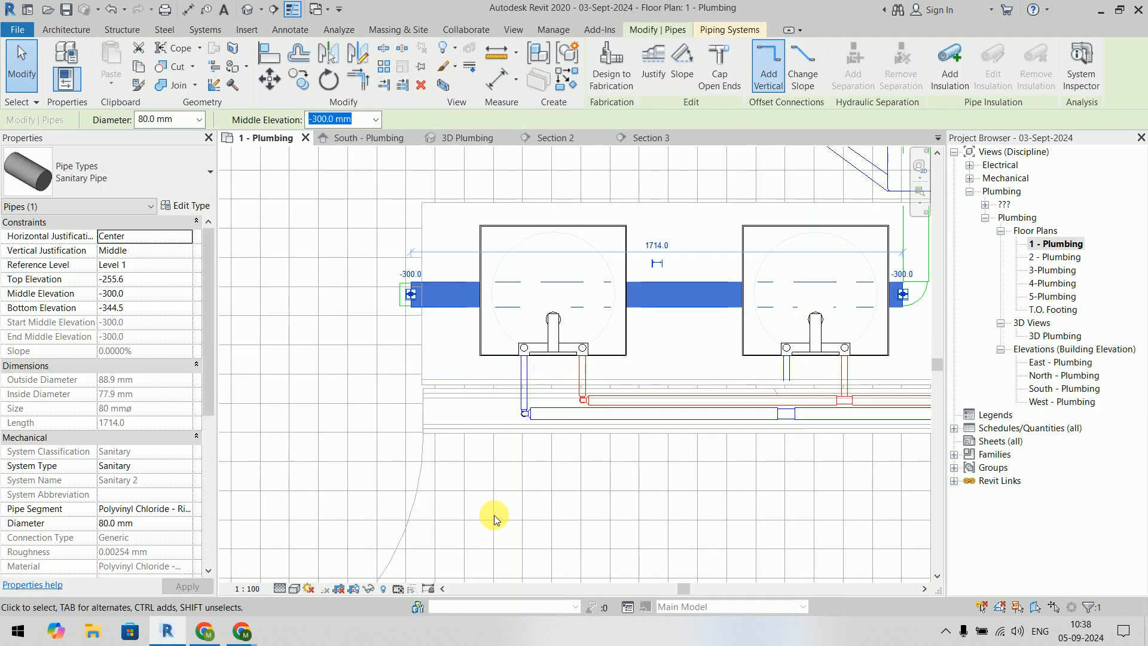
pyautogui.press('Escape')
# Step: Try to connect the sanitary outlet of the basin nearest the capped end into the pipe beneath it with Connect Into
pyautogui.click(623, 353)
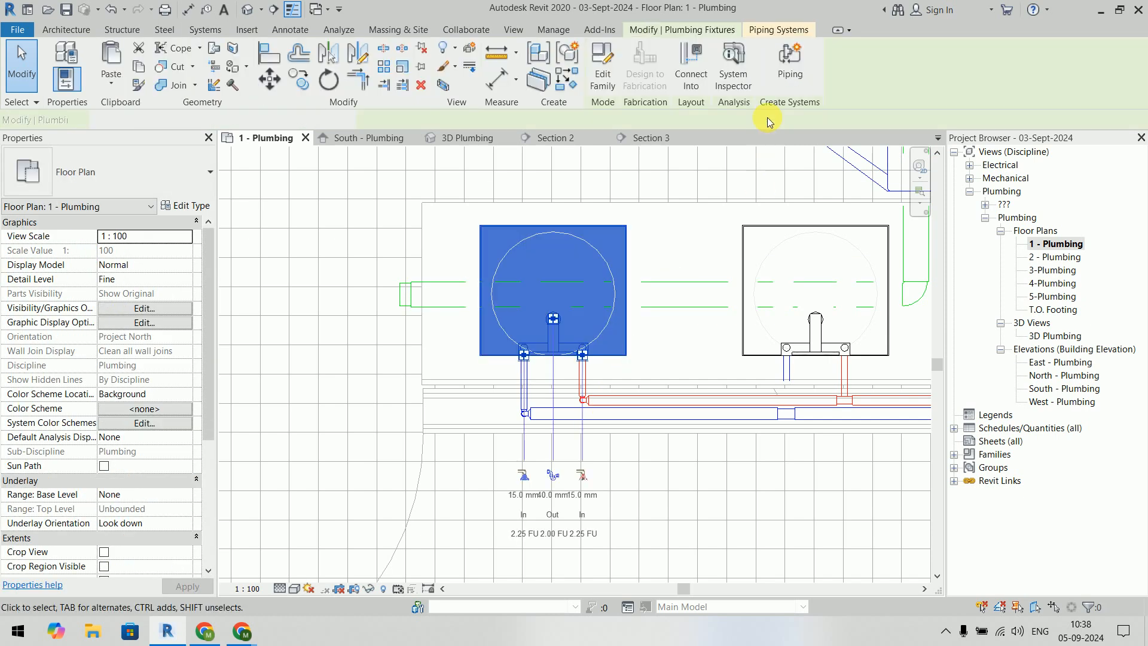
pyautogui.click(691, 63)
pyautogui.click(668, 305)
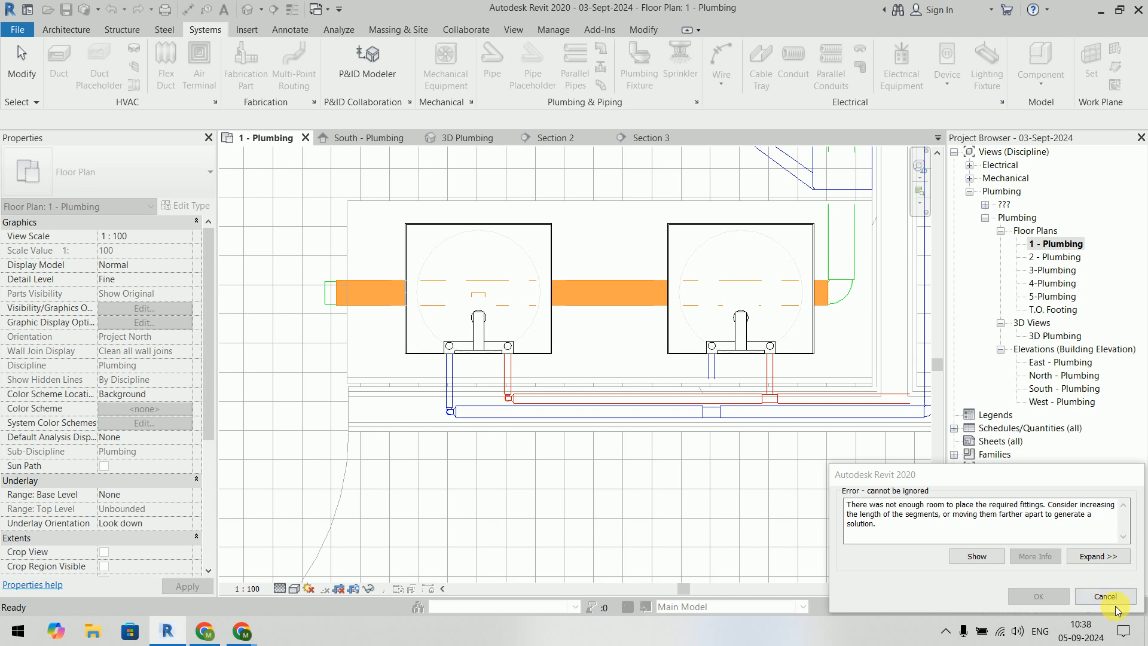
pyautogui.click(1106, 597)
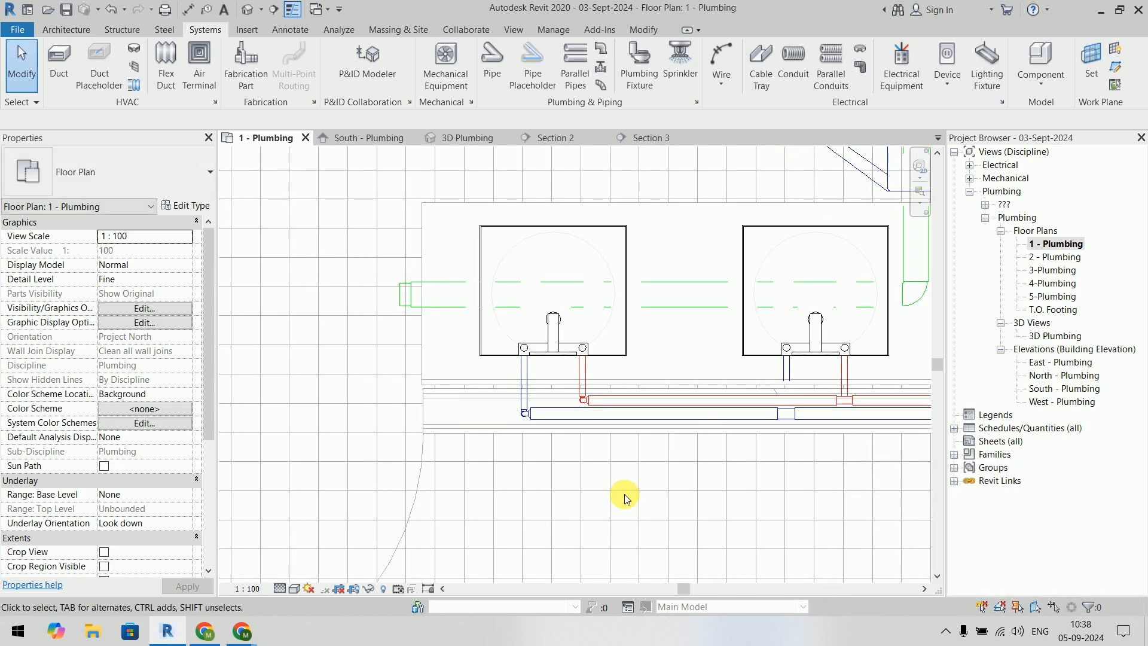
pyautogui.click(633, 318)
pyautogui.press('Escape')
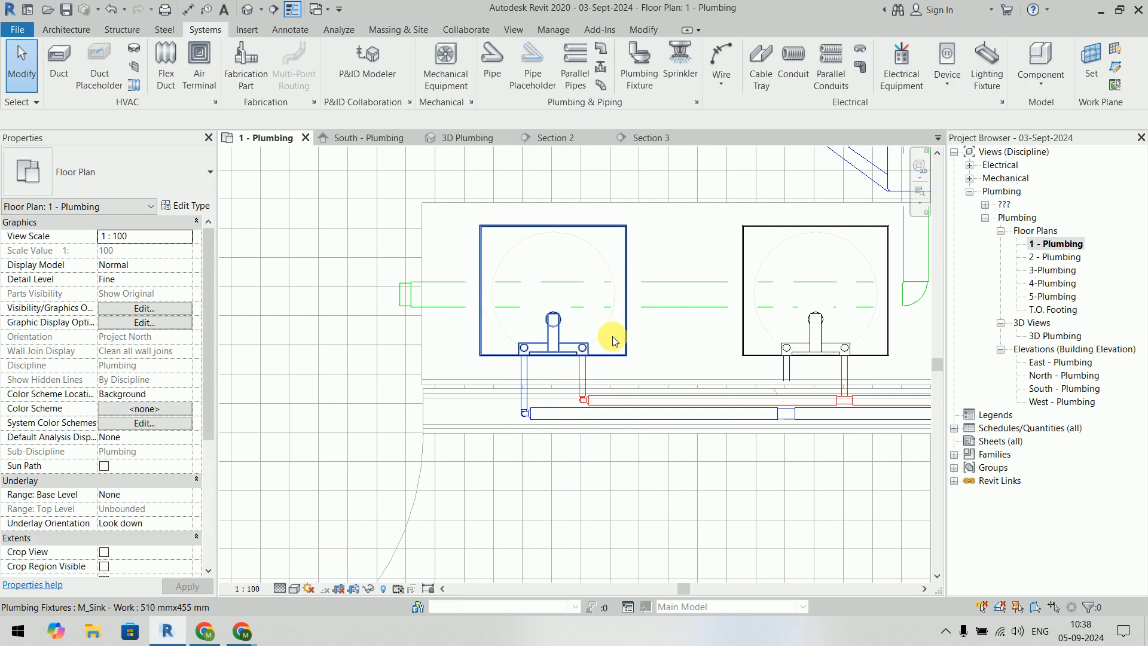
# Step: Align the drain of the basin nearest the pipe cap to the sanitary pipe's centreline, and undo the move
pyautogui.scroll(4, 551, 323)
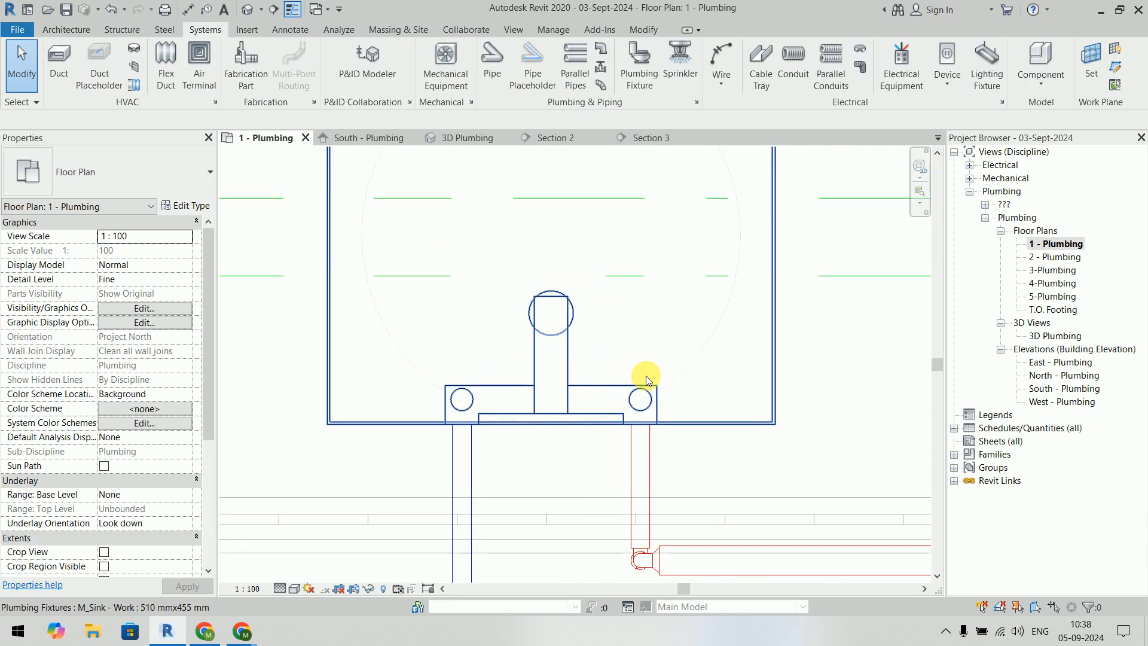
pyautogui.press('a')
pyautogui.press('l')
pyautogui.click(687, 231)
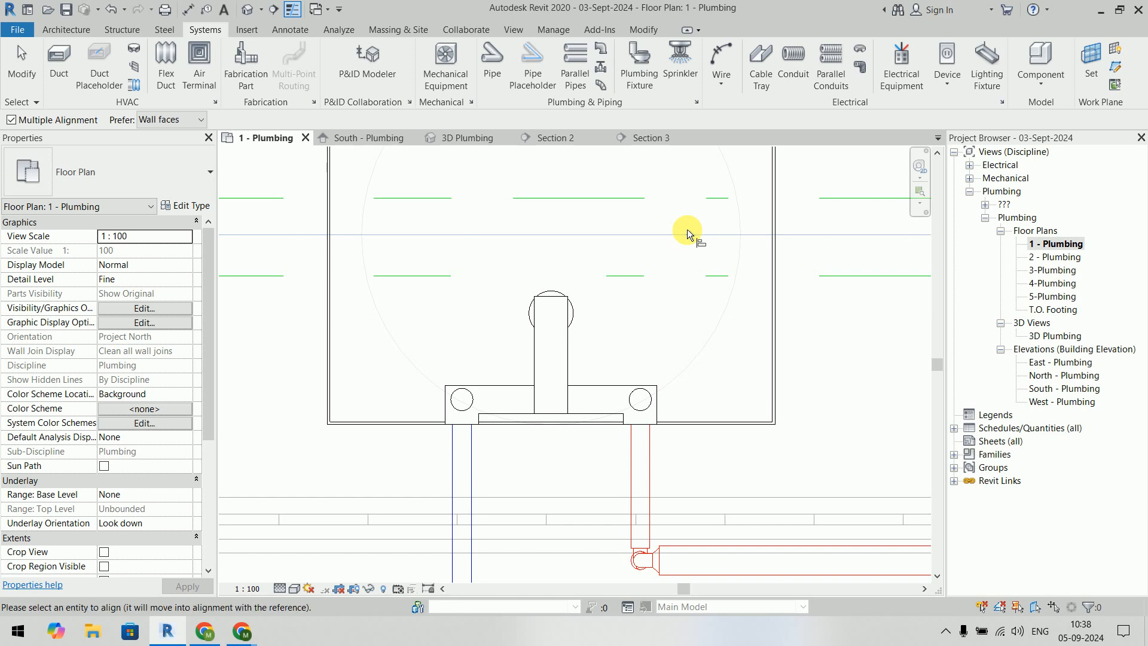
pyautogui.click(529, 314)
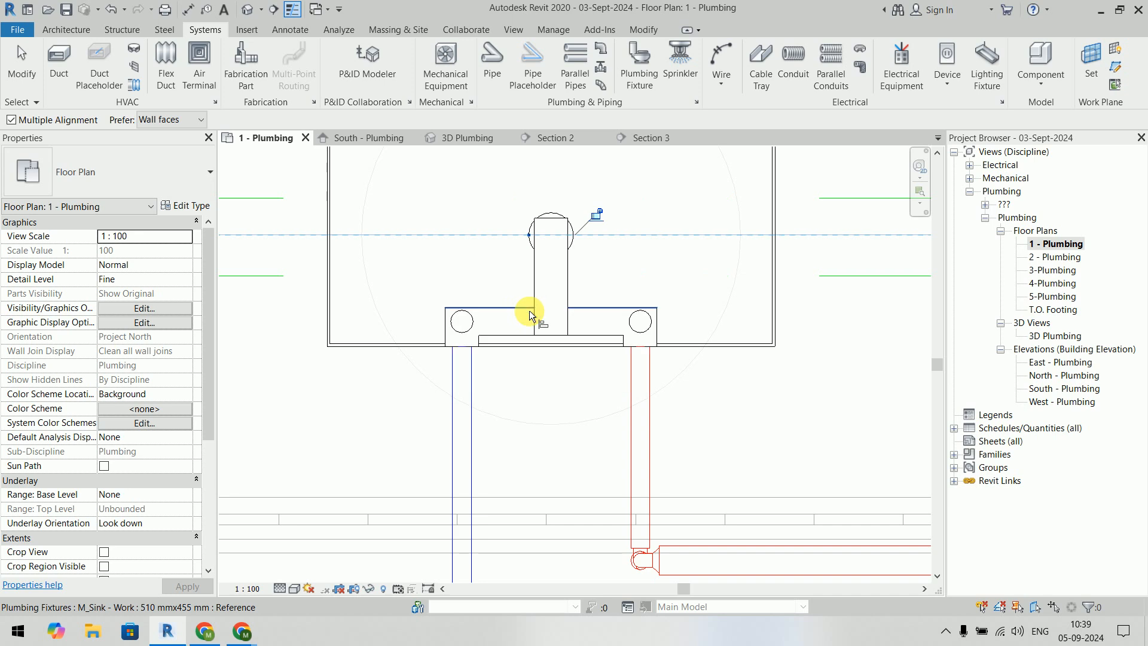
pyautogui.press('Escape')
pyautogui.scroll(-3, 706, 445)
pyautogui.scroll(-2, 678, 400)
pyautogui.press('Escape')
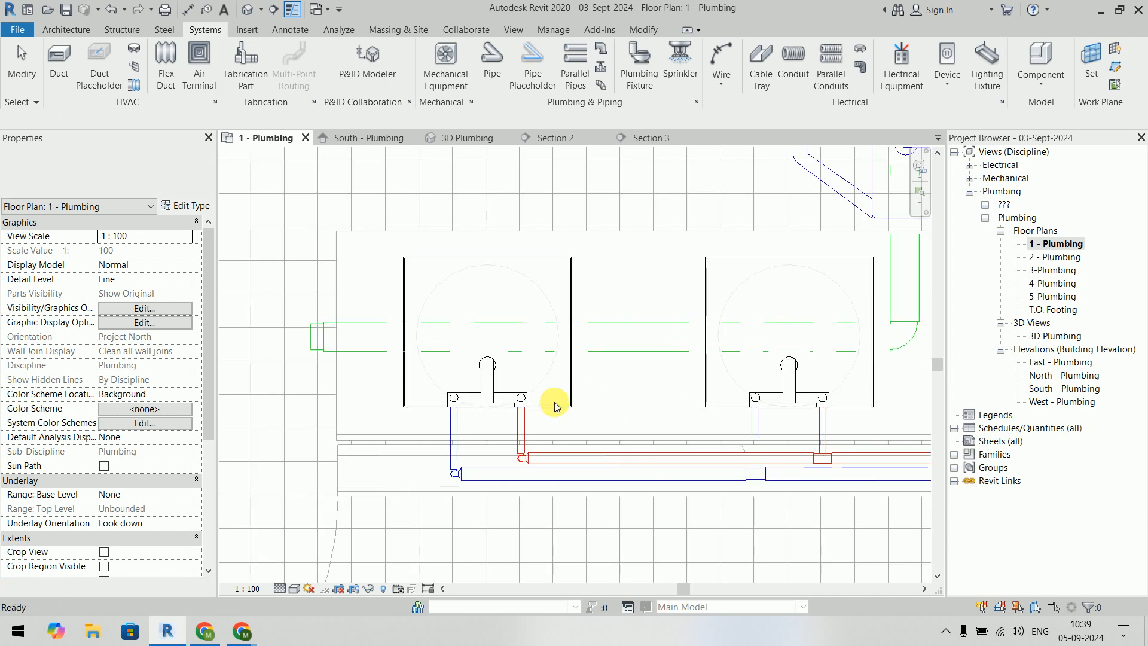
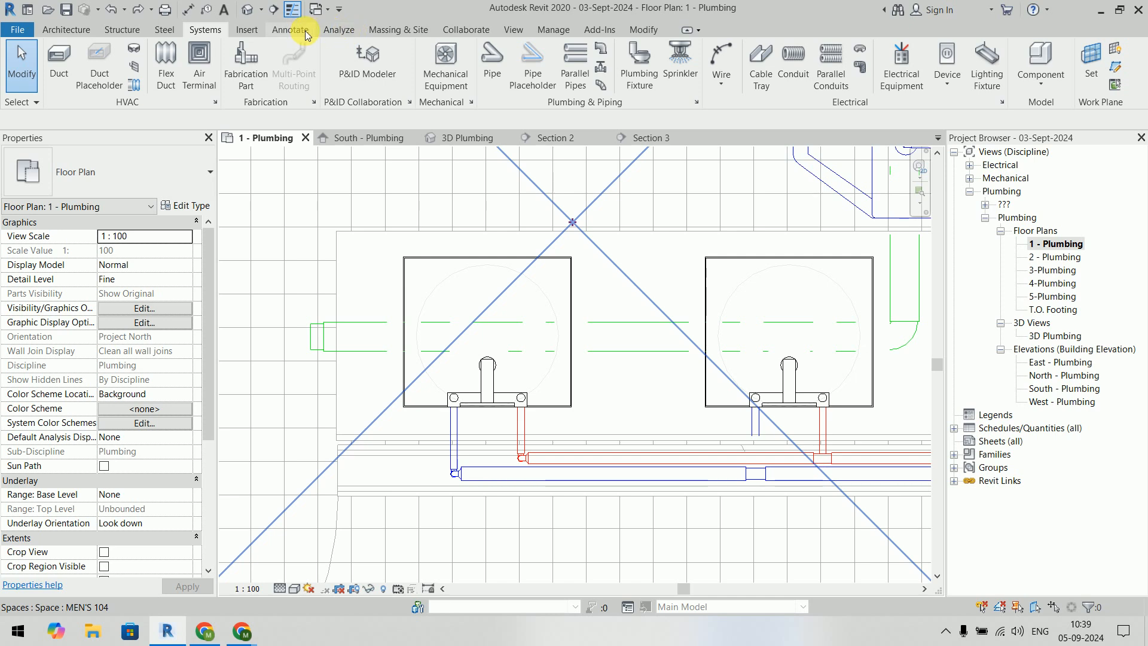
pyautogui.click(1114, 67)
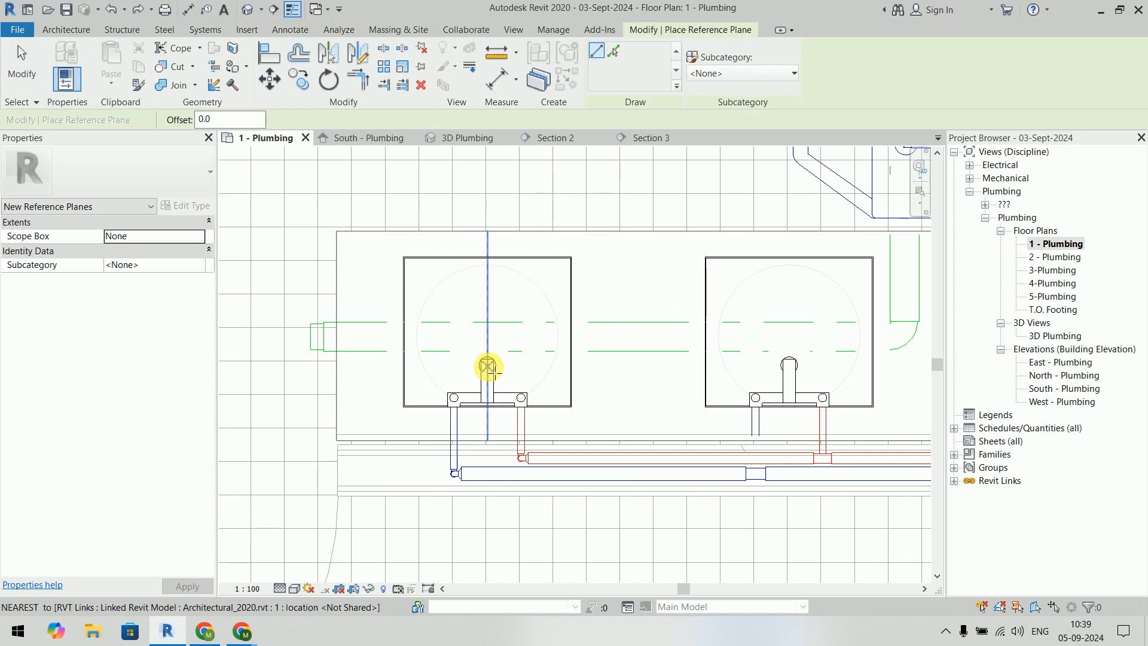
pyautogui.scroll(3, 493, 371)
pyautogui.scroll(3, 492, 371)
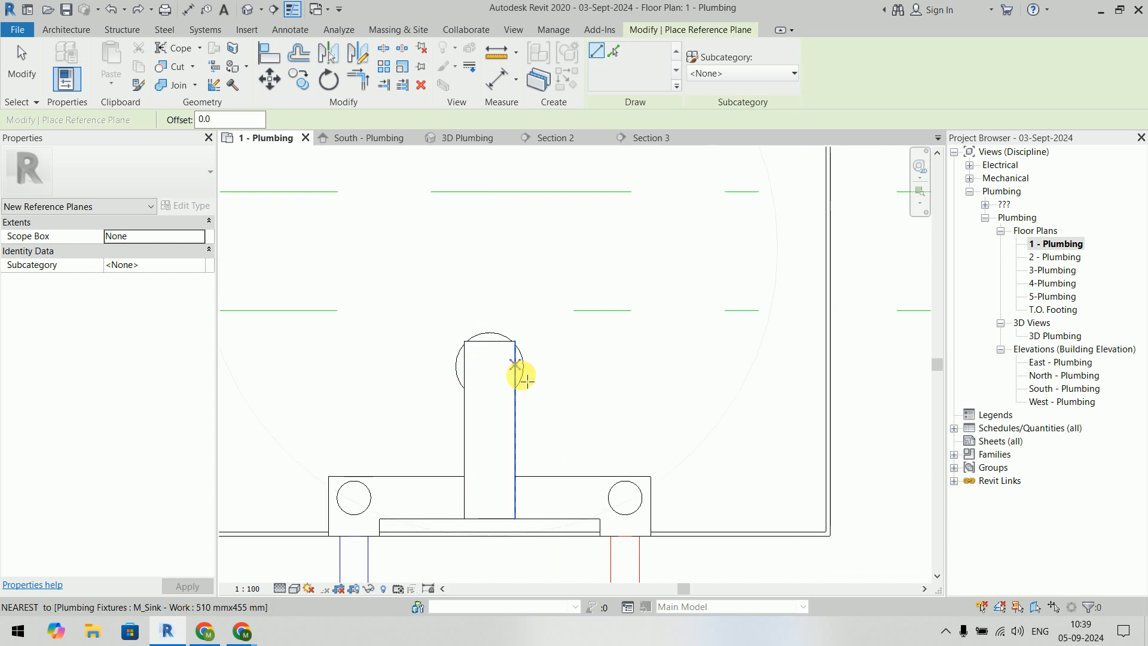
pyautogui.press('Escape')
pyautogui.press('Escape')
# Step: Try to draw a 40 mm pipe horizontally from the sanitary outlet of the basin nearest the cap toward the other basin
pyautogui.click(829, 392)
pyautogui.scroll(-4, 658, 400)
pyautogui.moveTo(659, 400); pyautogui.dragTo(488, 302, button='middle')
pyautogui.scroll(-1, 488, 302)
pyautogui.scroll(-2, 457, 451)
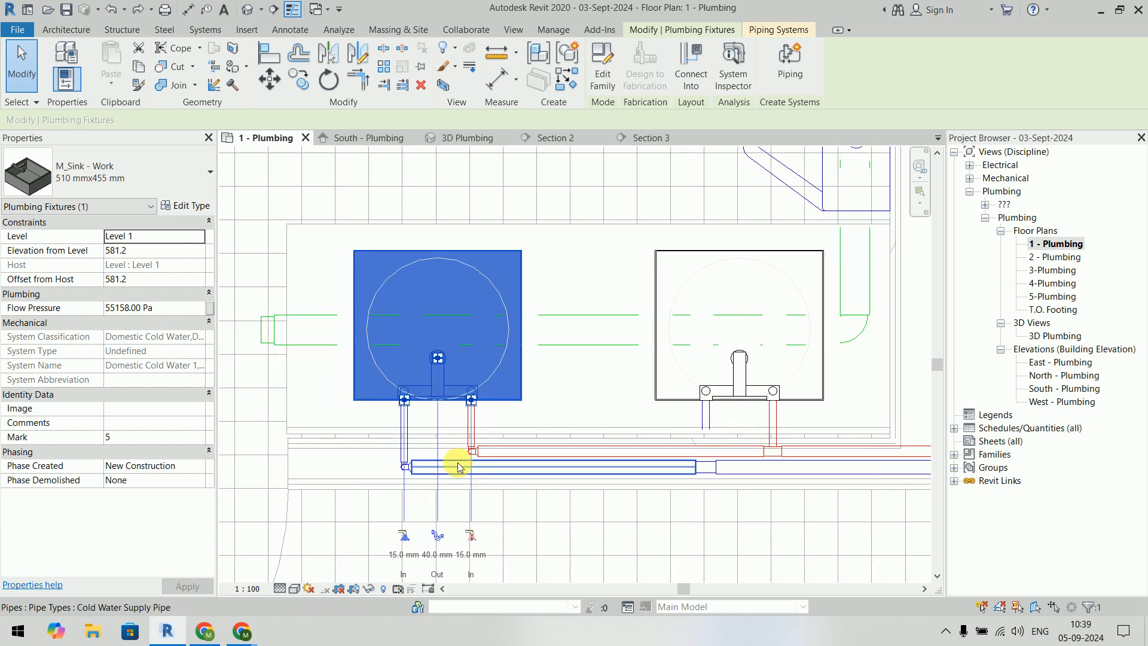
pyautogui.click(437, 540)
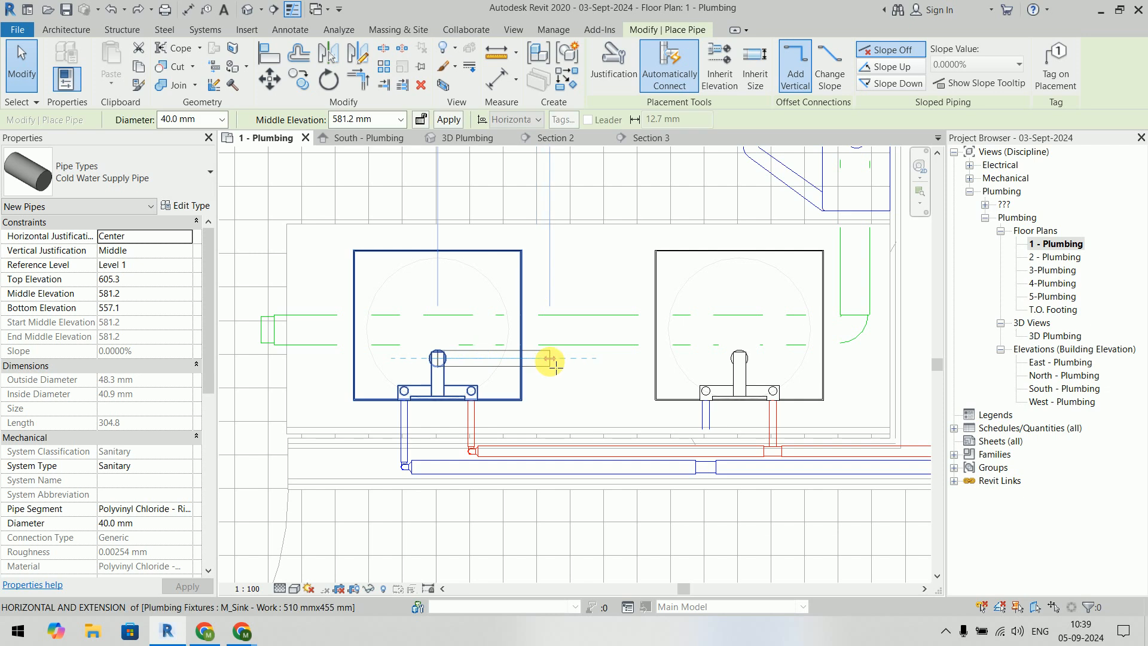
pyautogui.click(551, 361)
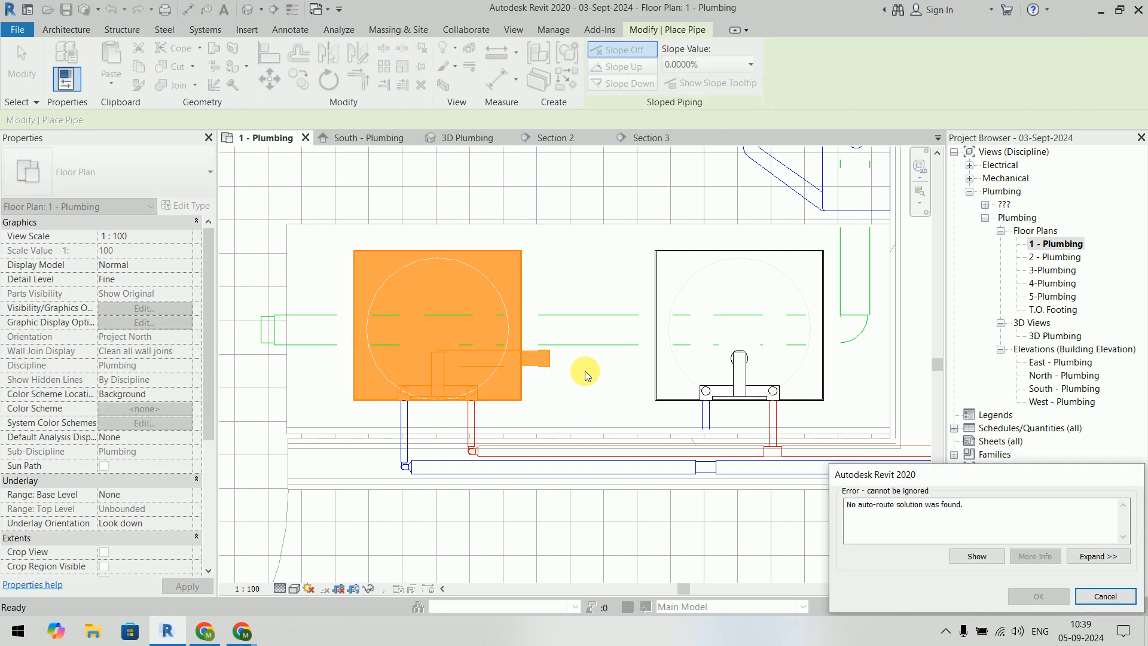
pyautogui.click(1124, 598)
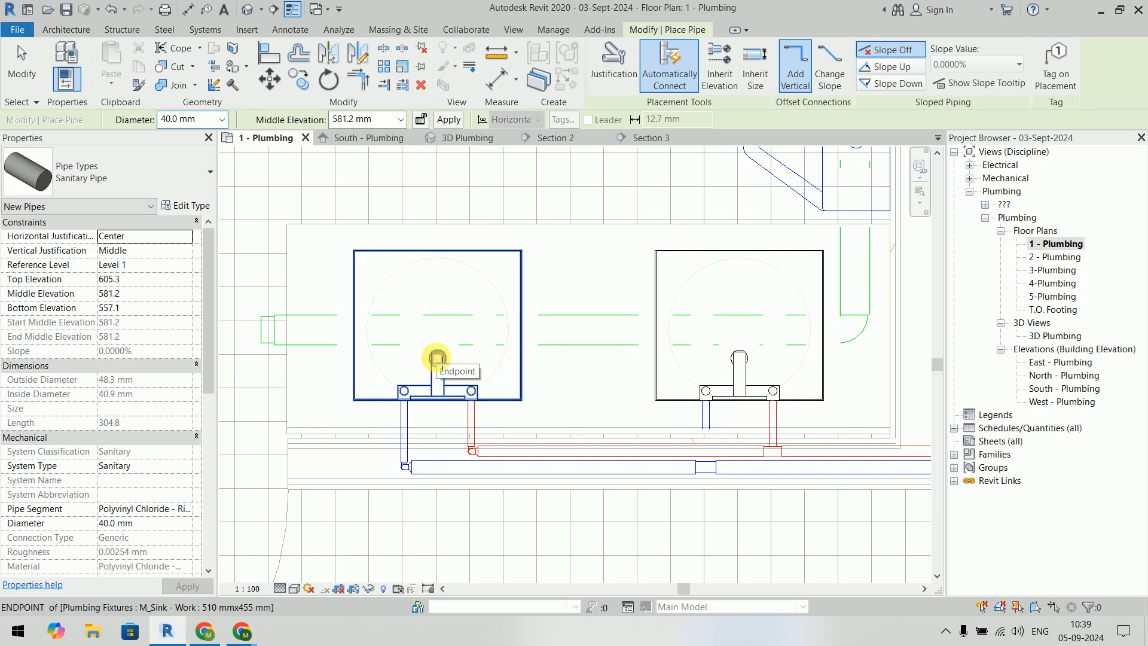
pyautogui.press('Escape')
pyautogui.press('Escape')
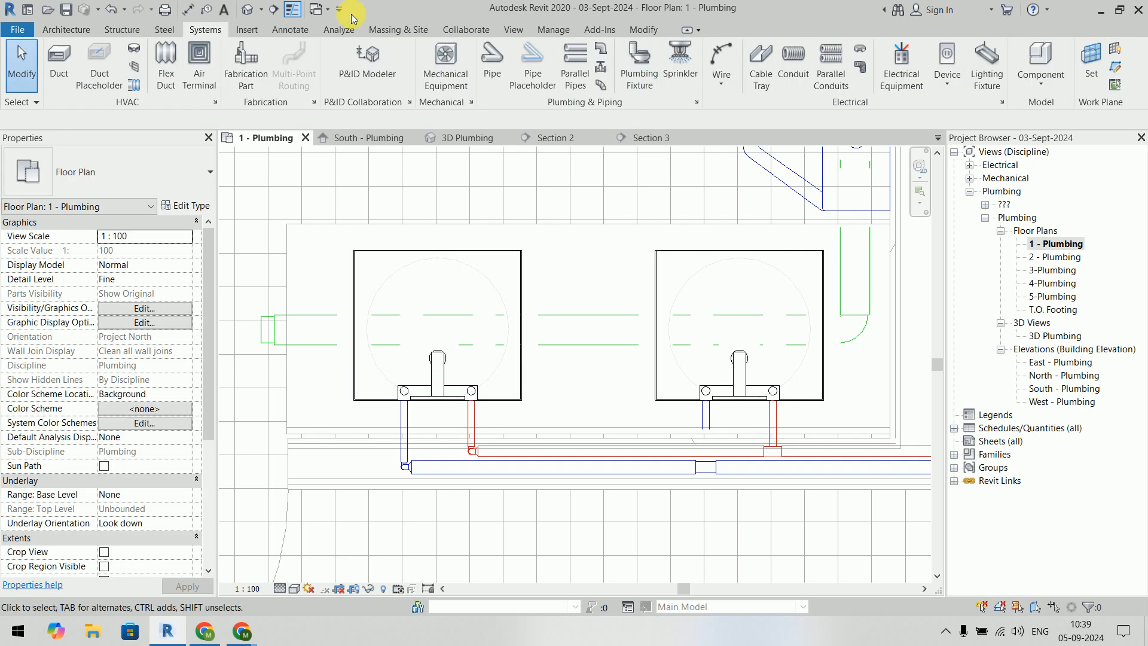
# Step: Draw a short horizontal detail line in the Thin Lines style outward from the drain of the basin nearest the cap
pyautogui.click(289, 31)
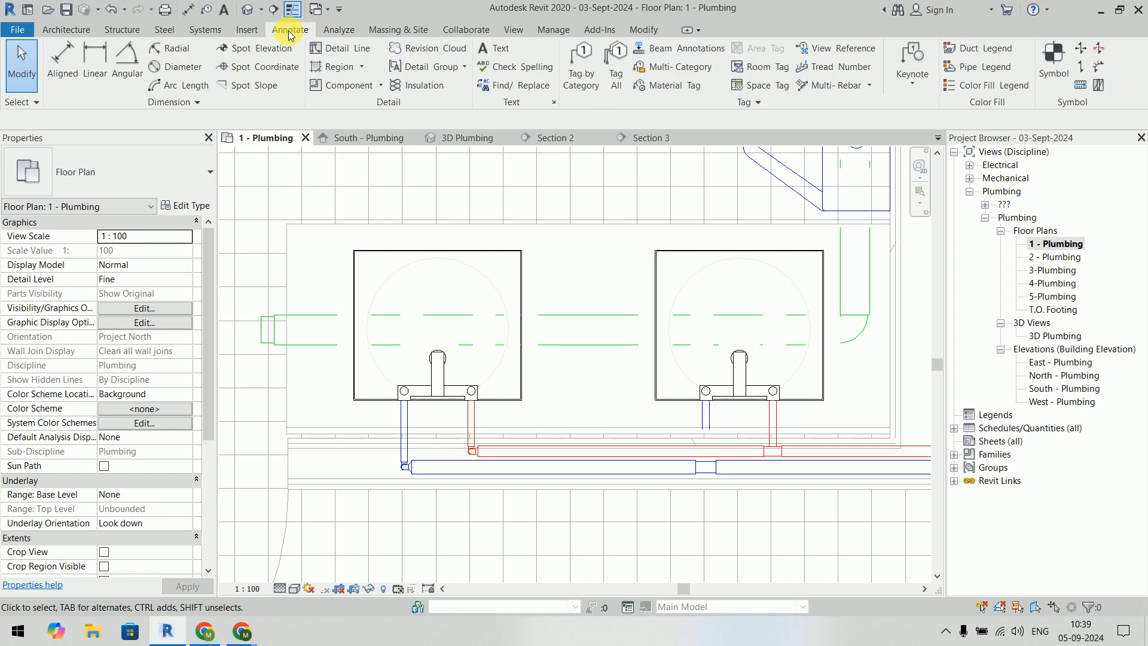
pyautogui.click(326, 53)
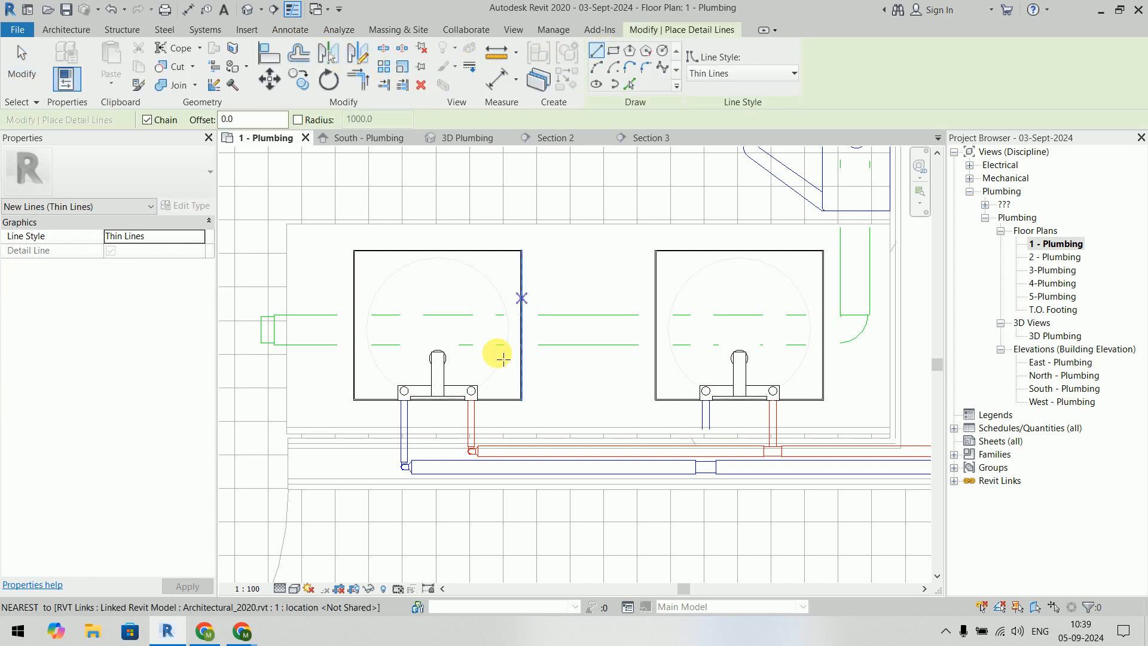
pyautogui.scroll(4, 442, 361)
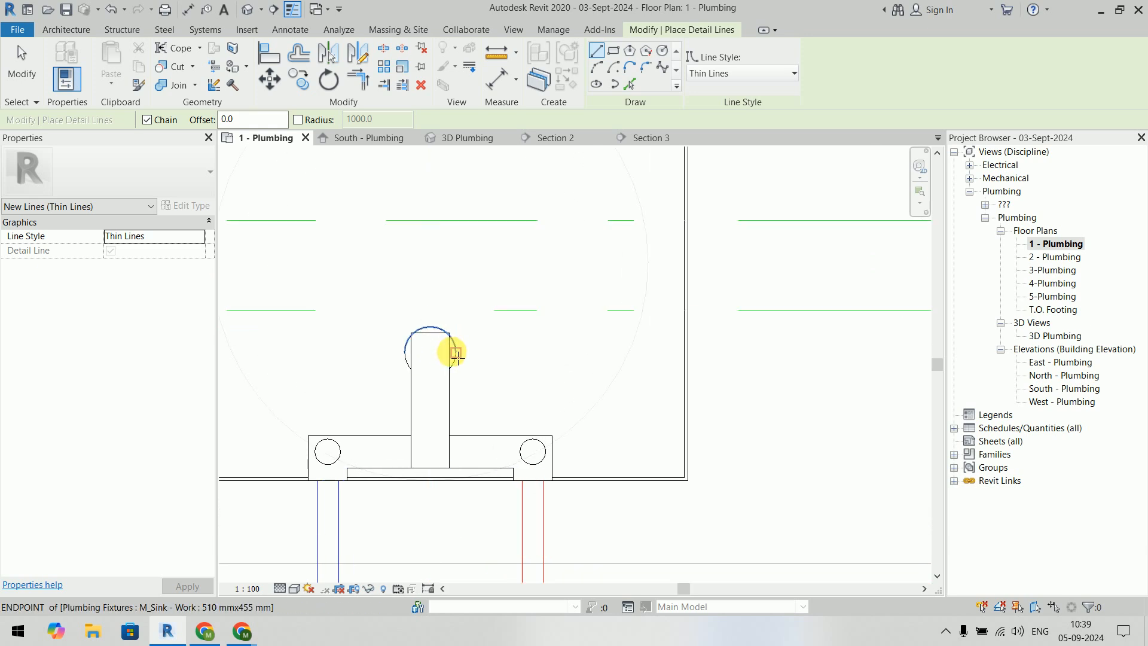
pyautogui.click(456, 352)
pyautogui.click(537, 353)
pyautogui.press('Escape')
pyautogui.press('Escape')
# Step: Align the centreline of the sanitary pipe beneath the basins to the detail line at the basin drain
pyautogui.scroll(-2, 612, 363)
pyautogui.press('a')
pyautogui.press('l')
pyautogui.click(504, 366)
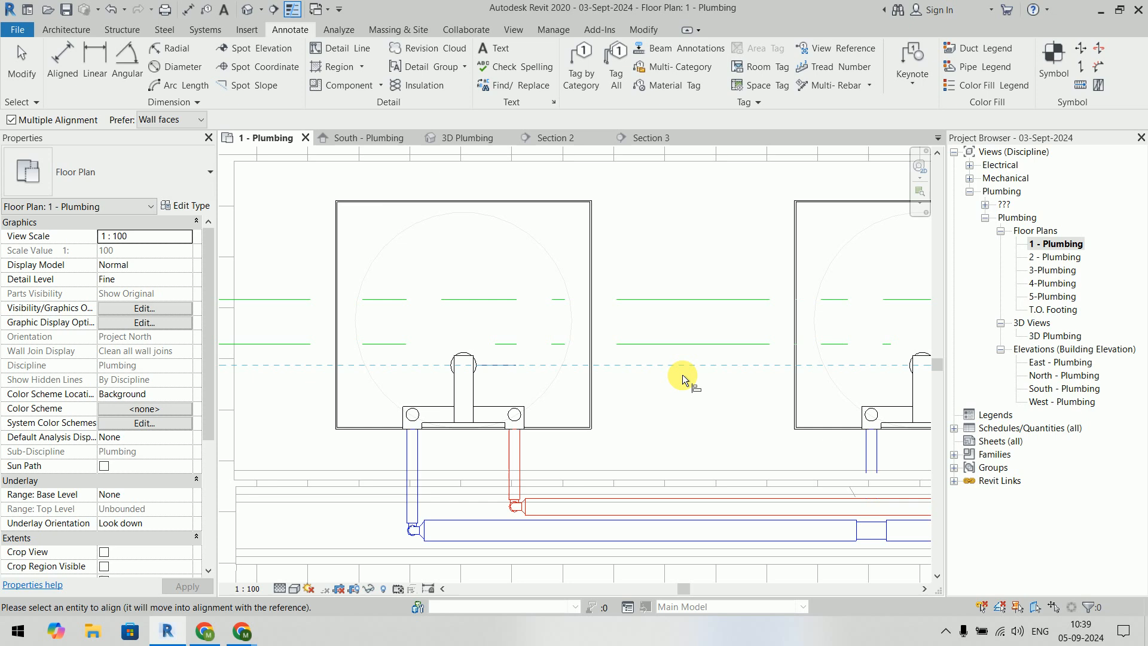
pyautogui.click(681, 328)
pyautogui.scroll(-3, 682, 327)
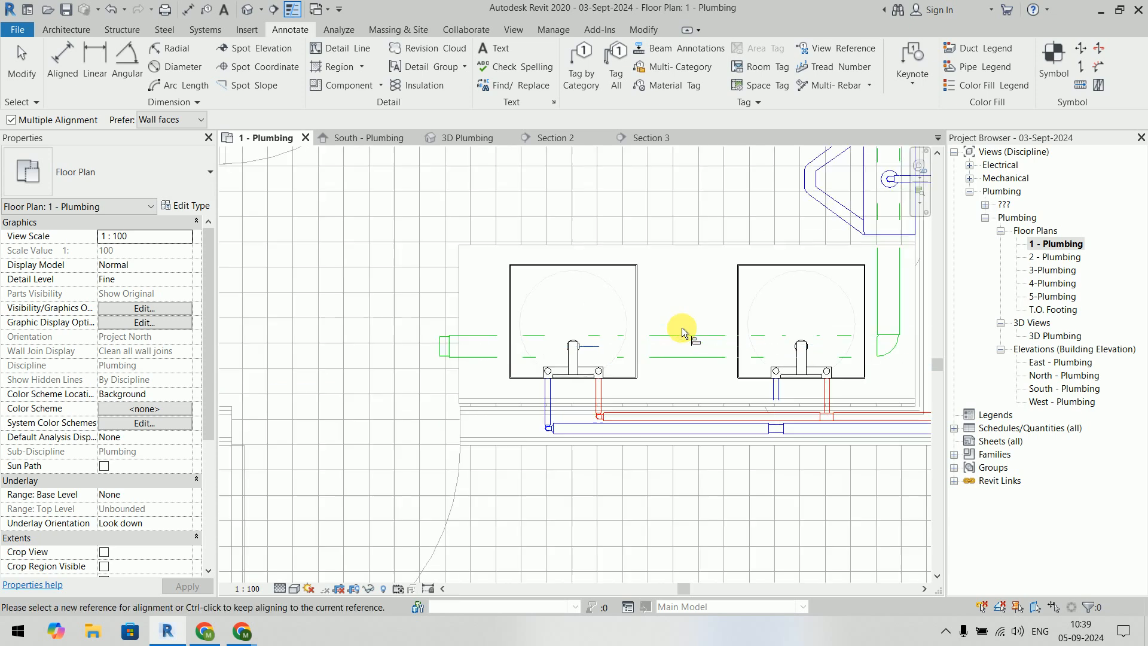
# Step: Delete the short detail line at the drain of the basin nearest the pipe cap
pyautogui.press('Escape')
pyautogui.press('Escape')
pyautogui.click(589, 346)
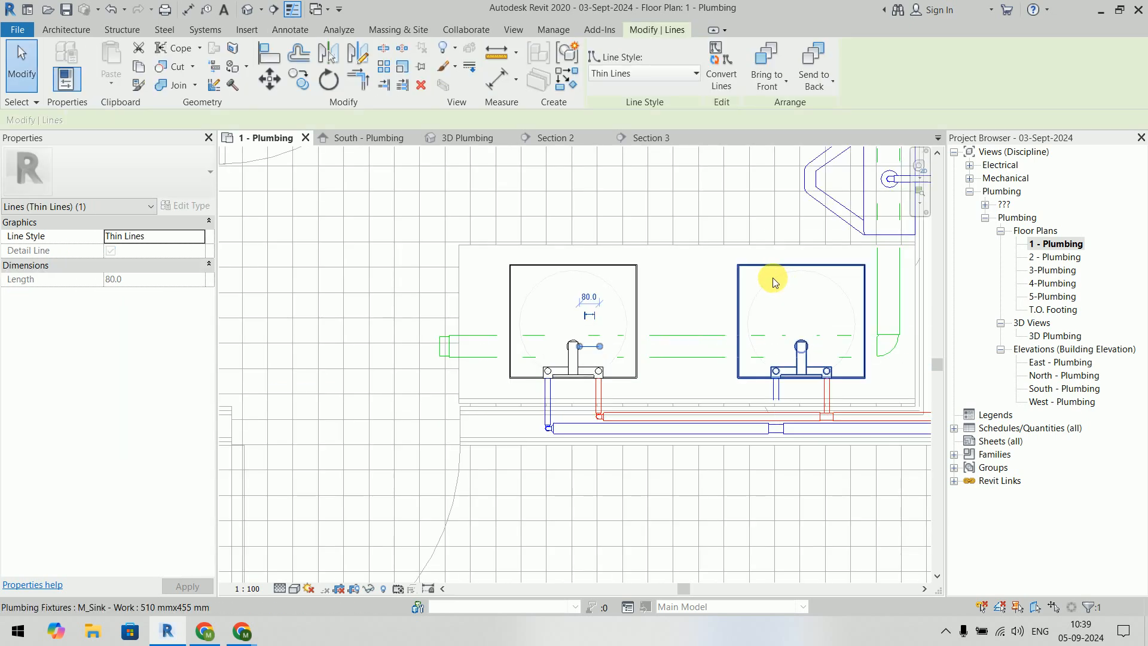
pyautogui.click(693, 263)
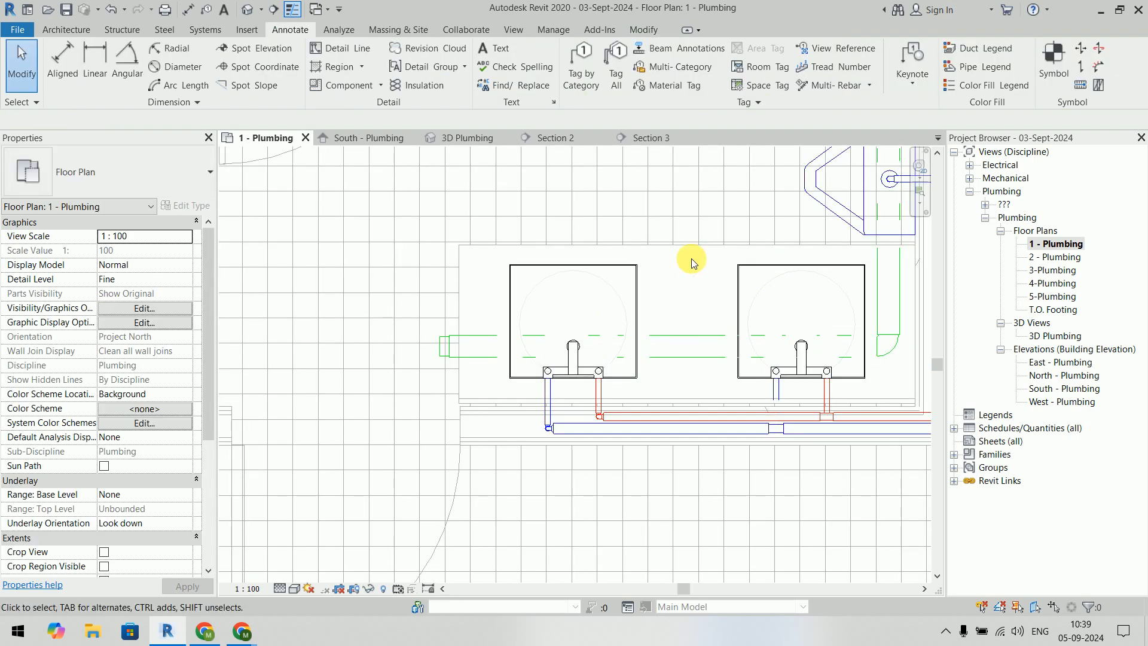
# Step: Connect the basin nearest the pipe cap into the horizontal sanitary pipe beneath it
pyautogui.click(639, 270)
pyautogui.click(691, 63)
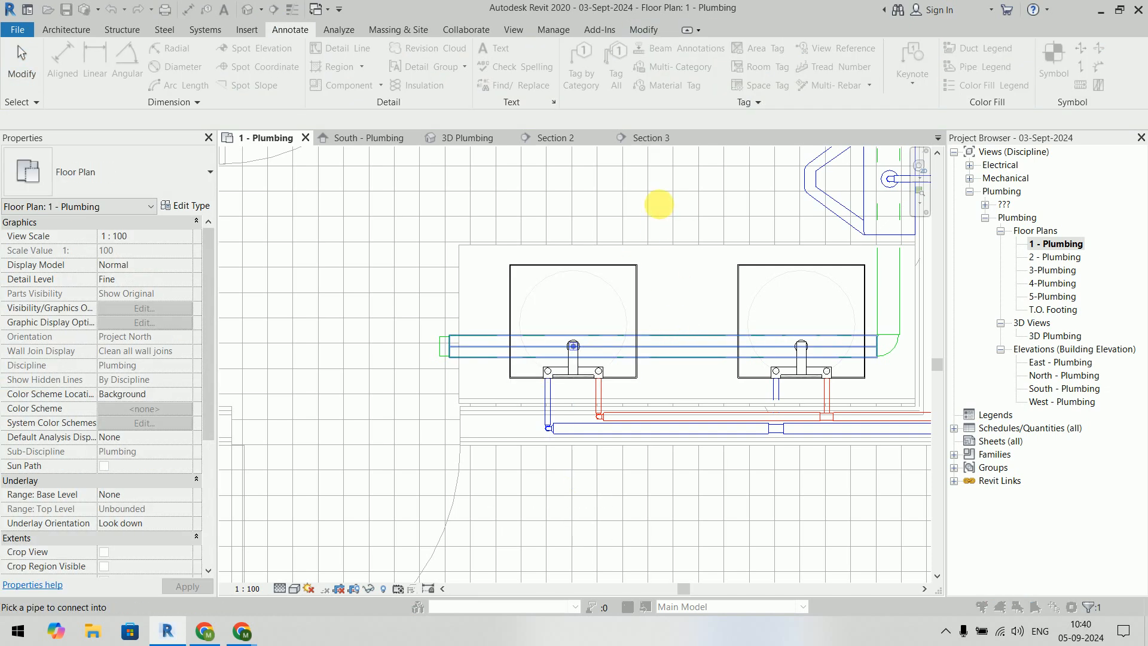
pyautogui.scroll(-2, 659, 205)
pyautogui.moveTo(631, 225); pyautogui.dragTo(457, 250, button='middle')
# Step: Connect the basin nearest the pipe elbow into the same horizontal sanitary pipe
pyautogui.click(561, 269)
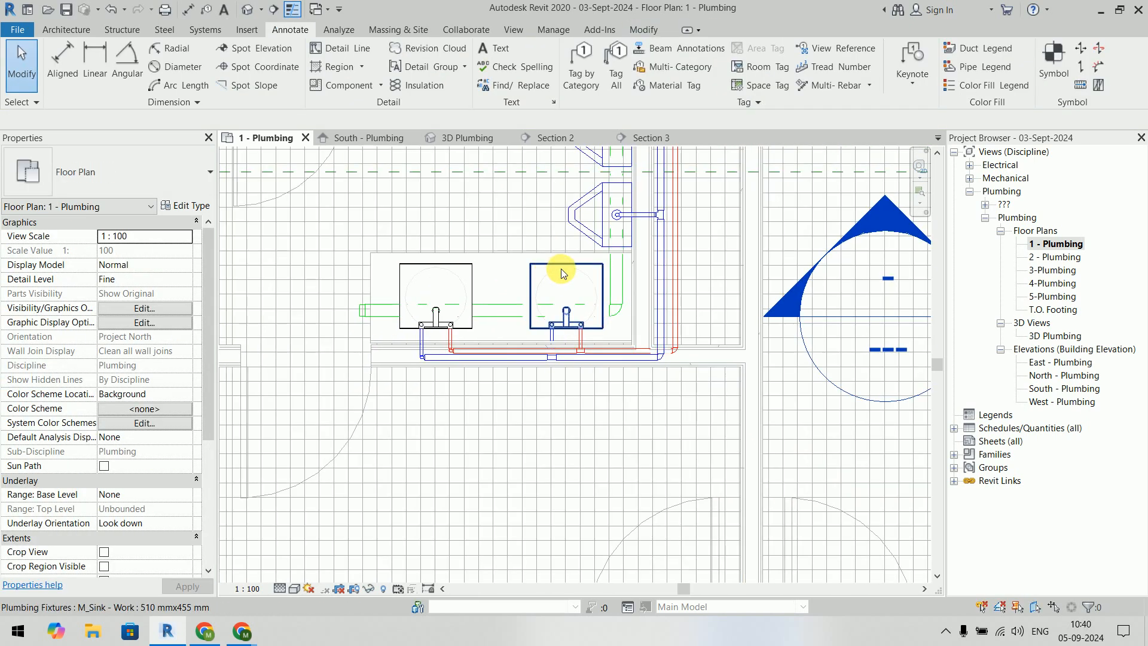
pyautogui.click(698, 70)
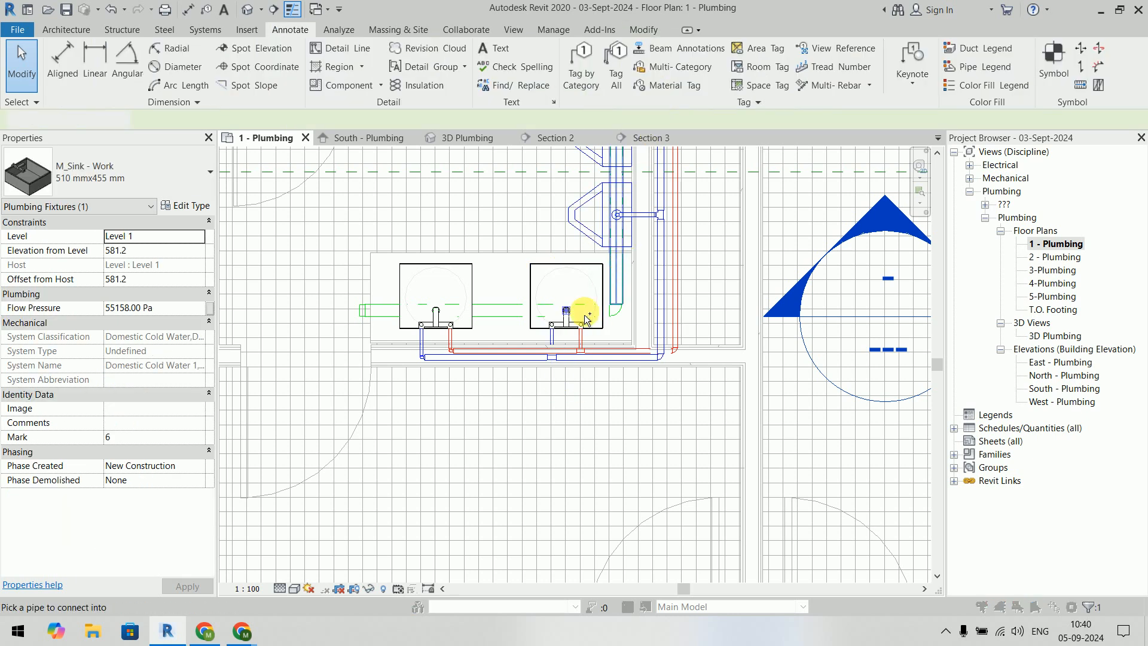
pyautogui.click(515, 311)
pyautogui.scroll(3, 519, 310)
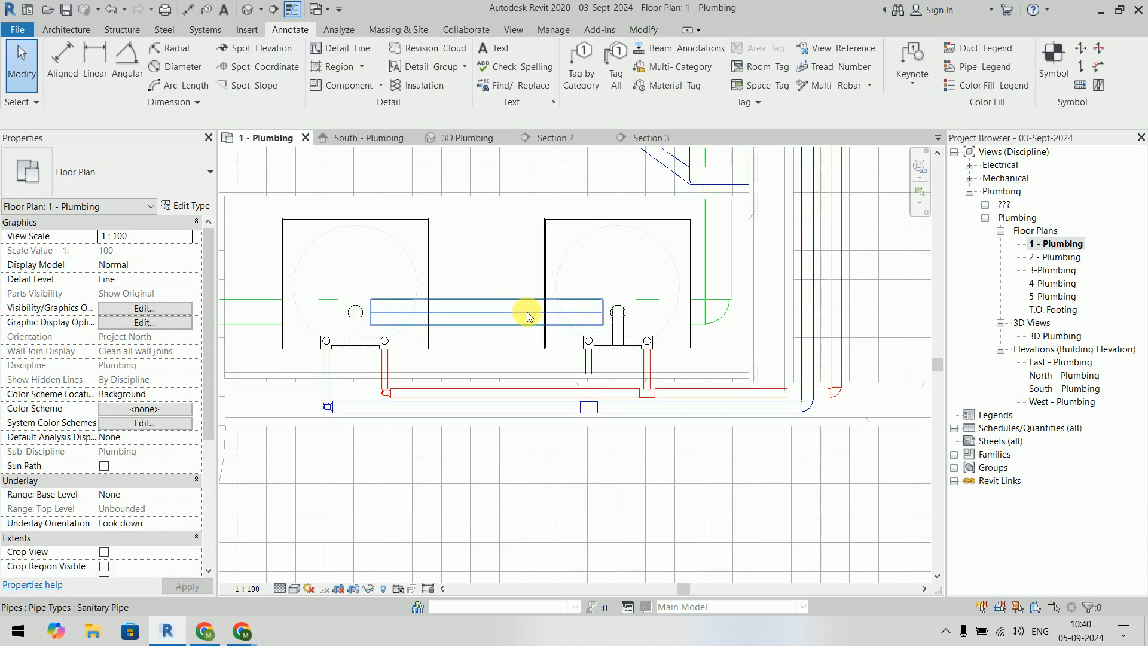
# Step: Try to connect the urinal nearest the basins into the vertical sanitary pipe beneath the urinals
pyautogui.scroll(-3, 525, 307)
pyautogui.scroll(-1, 549, 341)
pyautogui.scroll(2, 627, 271)
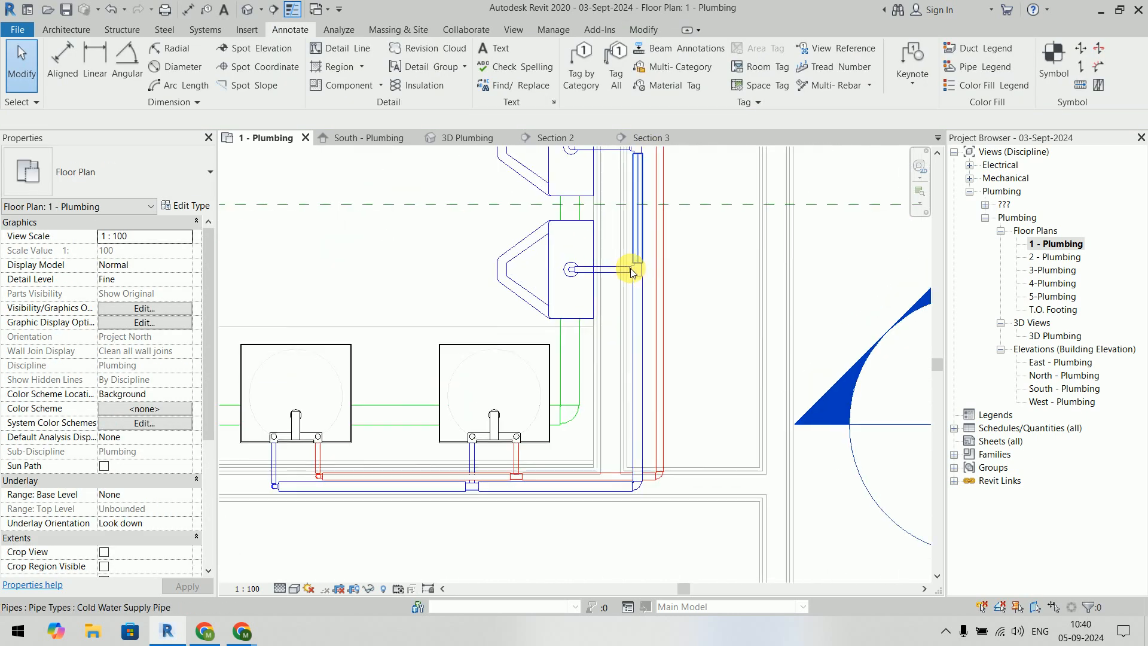
pyautogui.click(519, 278)
pyautogui.click(699, 70)
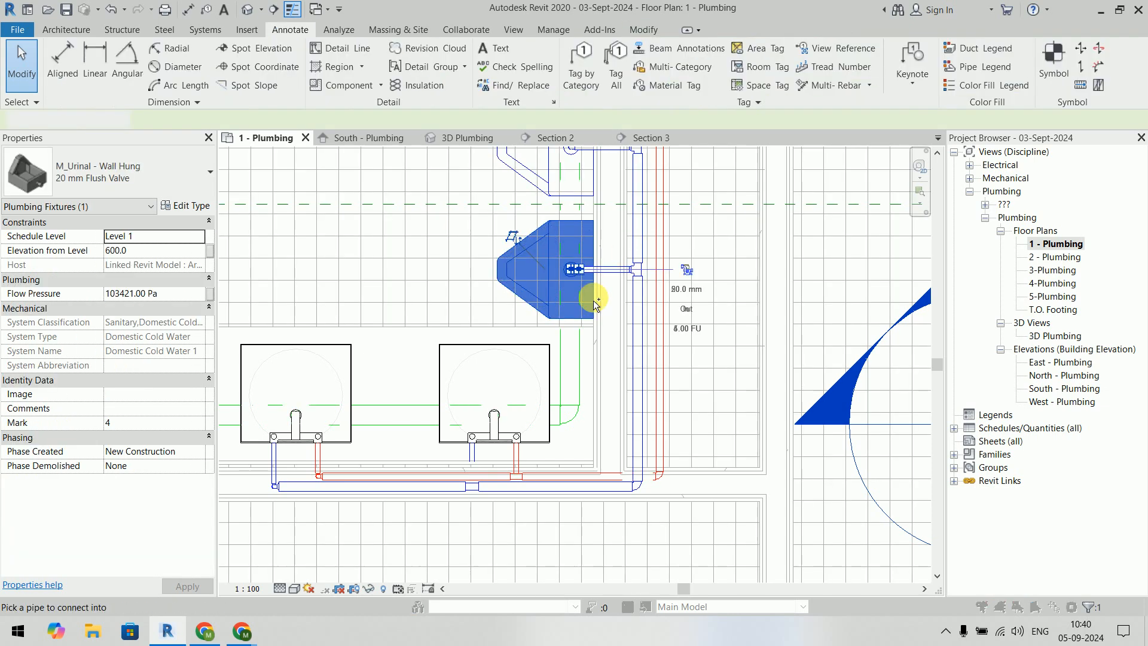
pyautogui.click(578, 345)
pyautogui.click(653, 206)
# Step: Try to connect the urinal nearest the floor drain into the same vertical sanitary pipe
pyautogui.moveTo(696, 311); pyautogui.dragTo(730, 505, button='middle')
pyautogui.click(628, 259)
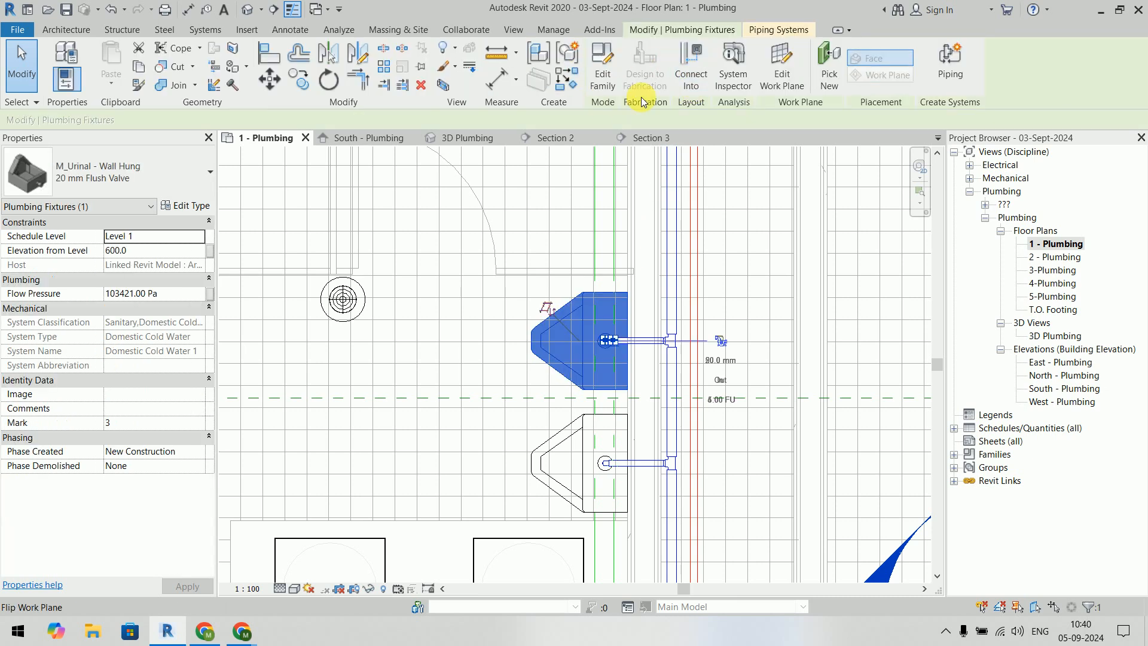
pyautogui.click(690, 72)
pyautogui.click(613, 233)
pyautogui.scroll(-2, 744, 277)
pyautogui.moveTo(747, 282); pyautogui.dragTo(548, 197, button='middle')
# Step: Inspect the urinal drops and their fittings on the sanitary main in the 3D Plumbing view, and undo both urinal connections
pyautogui.click(459, 138)
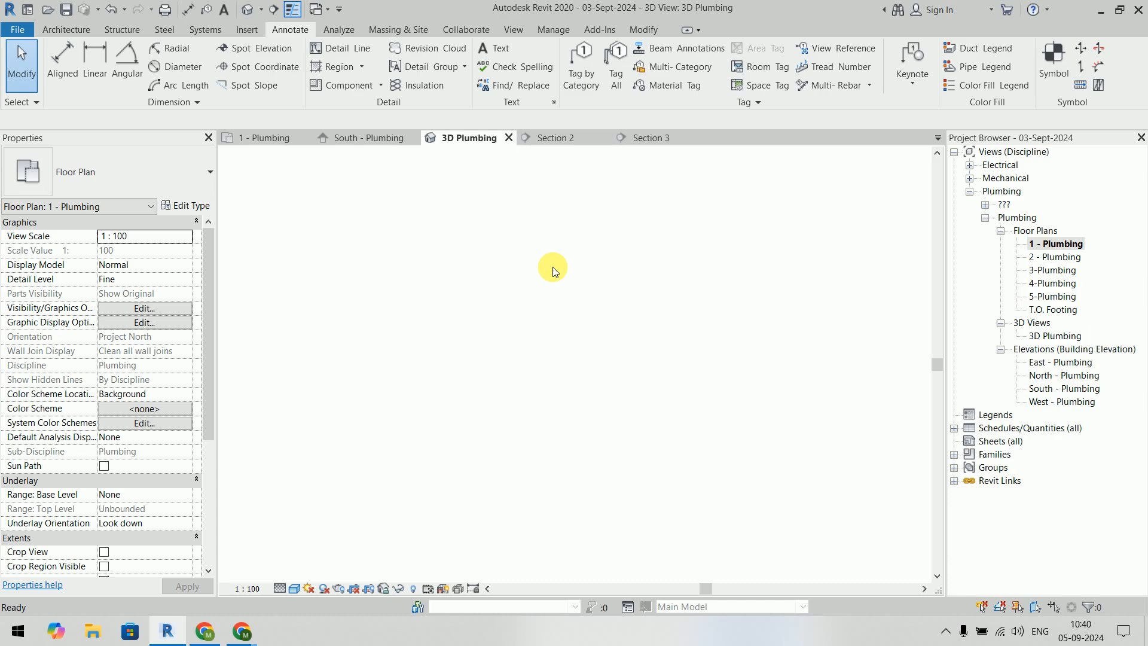
pyautogui.scroll(-2, 553, 267)
pyautogui.keyDown('shift'); pyautogui.moveTo(552, 266); pyautogui.dragTo(841, 302, button='middle'); pyautogui.keyUp('shift')
pyautogui.scroll(5, 766, 275)
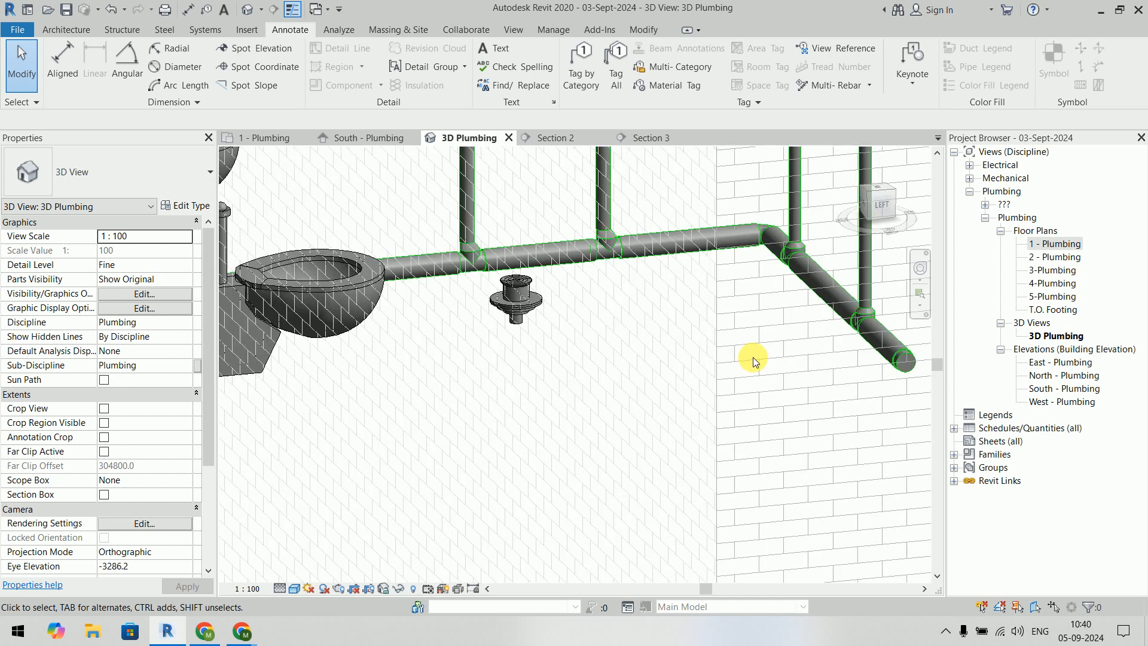
pyautogui.scroll(4, 466, 232)
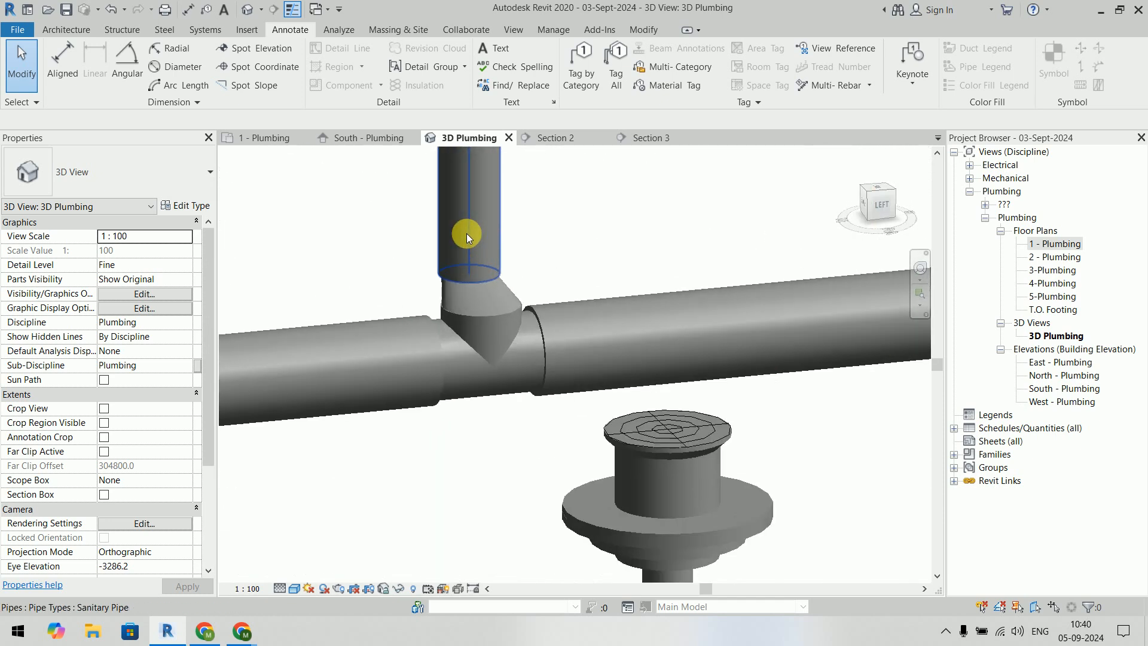
pyautogui.scroll(-5, 471, 276)
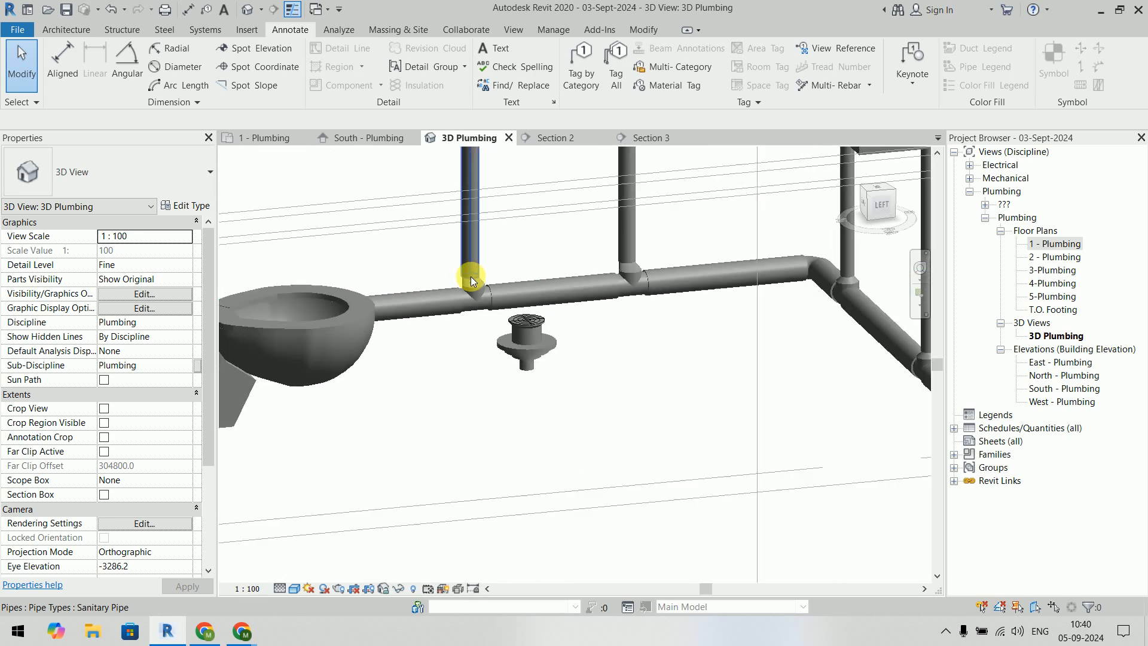
pyautogui.scroll(3, 607, 305)
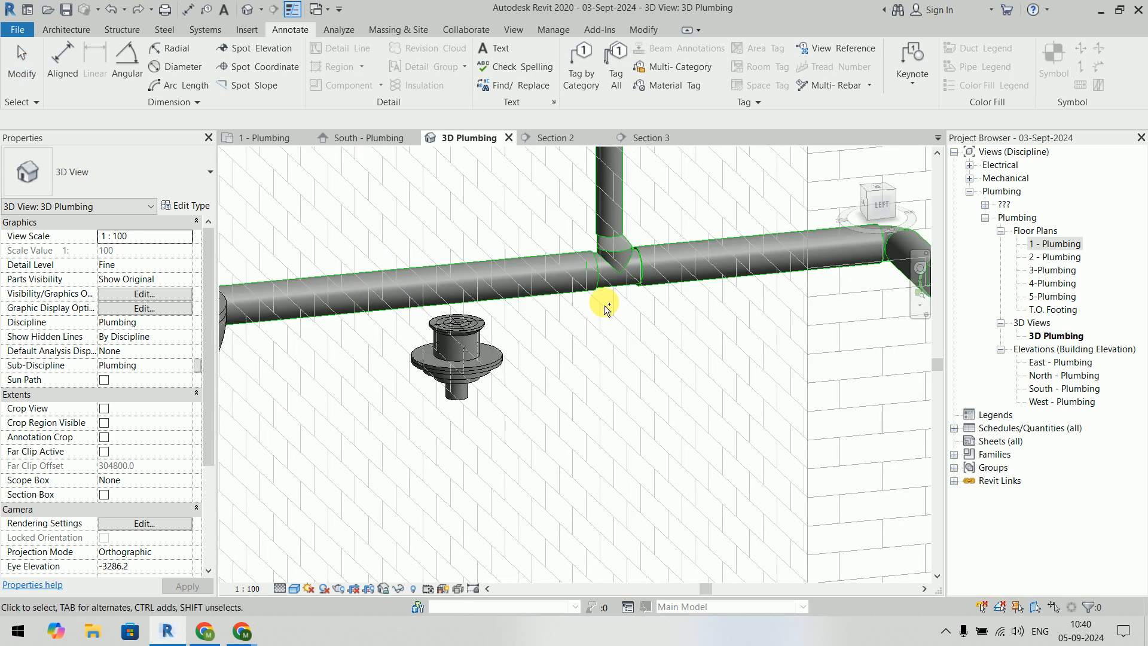
pyautogui.scroll(-3, 604, 302)
pyautogui.scroll(-2, 604, 302)
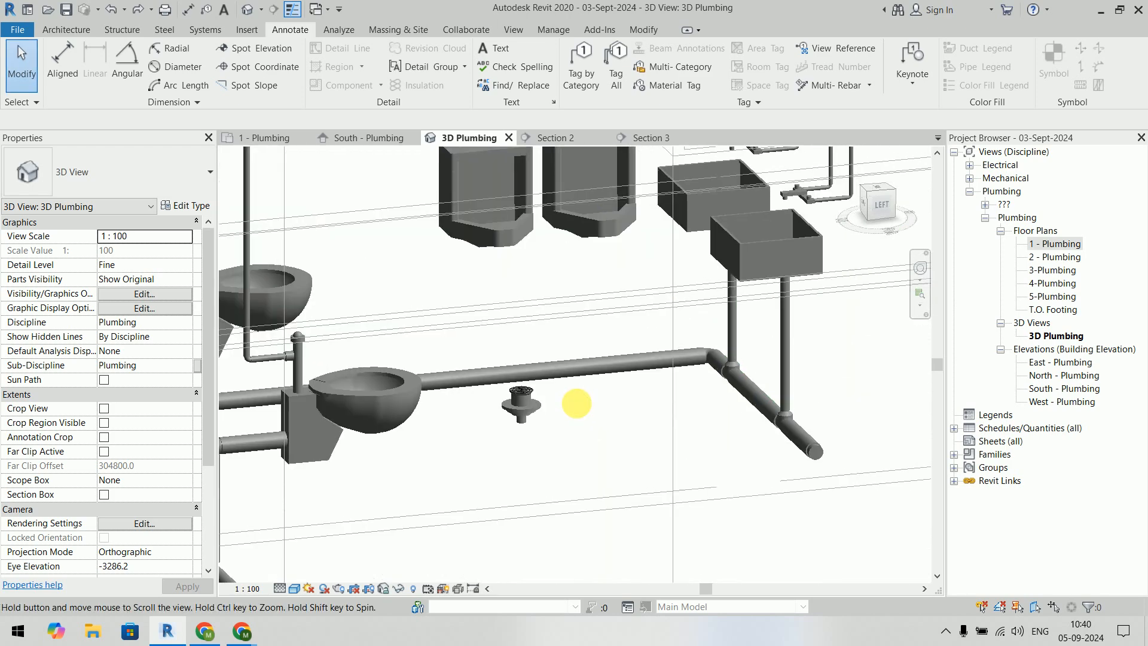
# Step: On the 1 - Plumbing plan, draw a short vertical Thin Lines detail line from the drain of the urinal nearest the basins
pyautogui.click(271, 138)
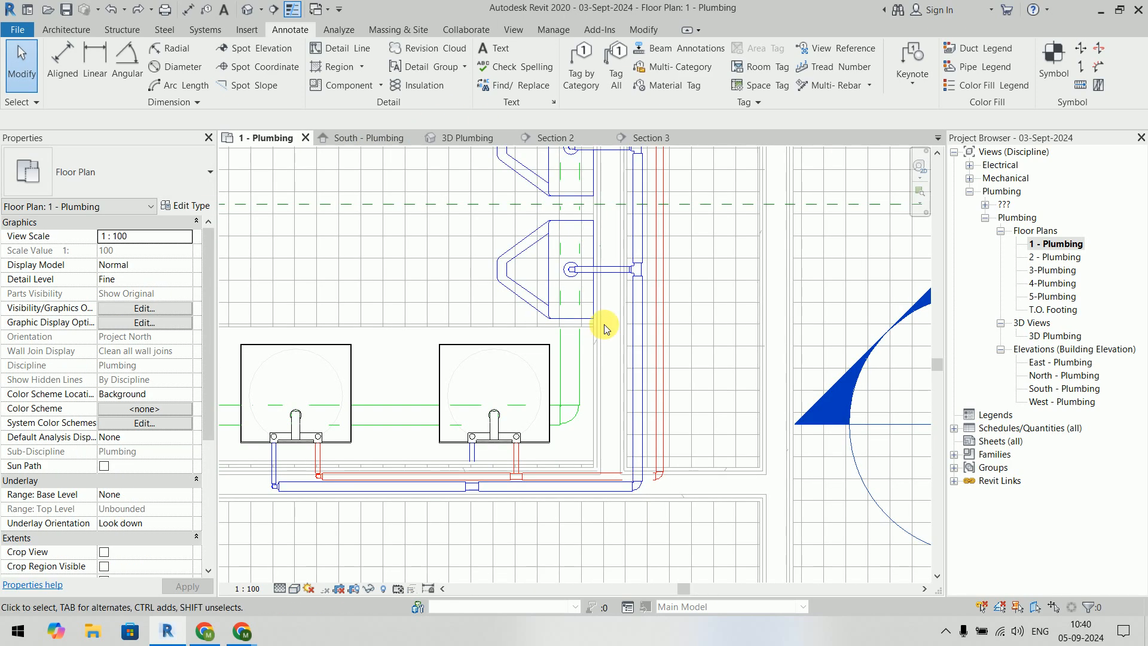
pyautogui.scroll(4, 552, 357)
pyautogui.click(558, 423)
pyautogui.scroll(3, 557, 422)
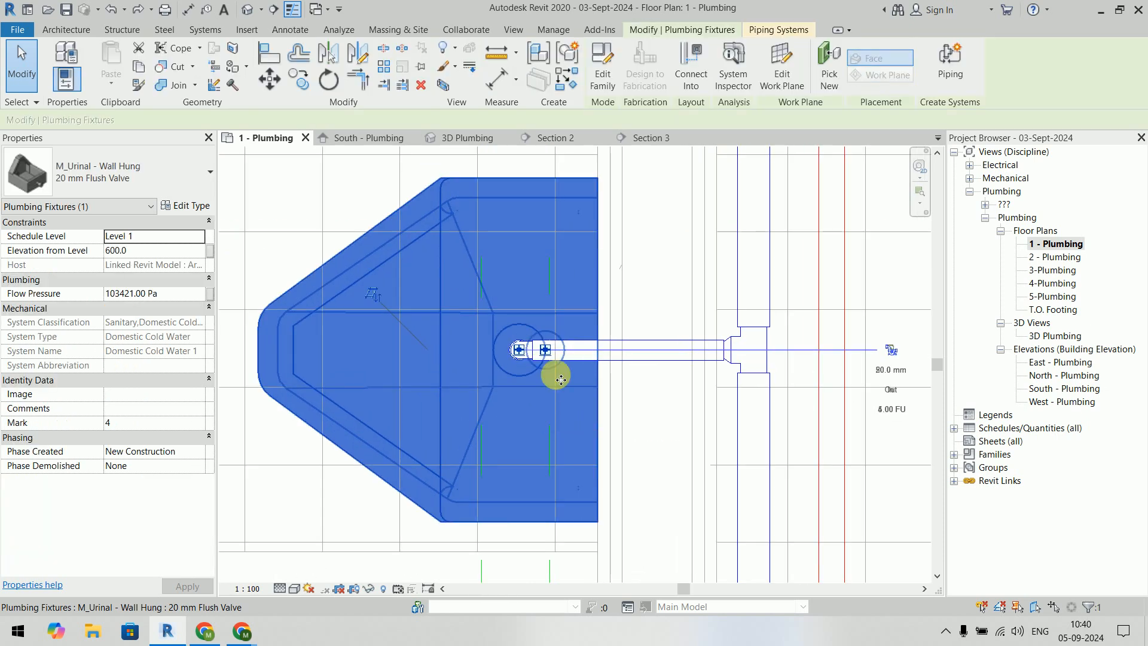
pyautogui.click(603, 156)
pyautogui.click(340, 49)
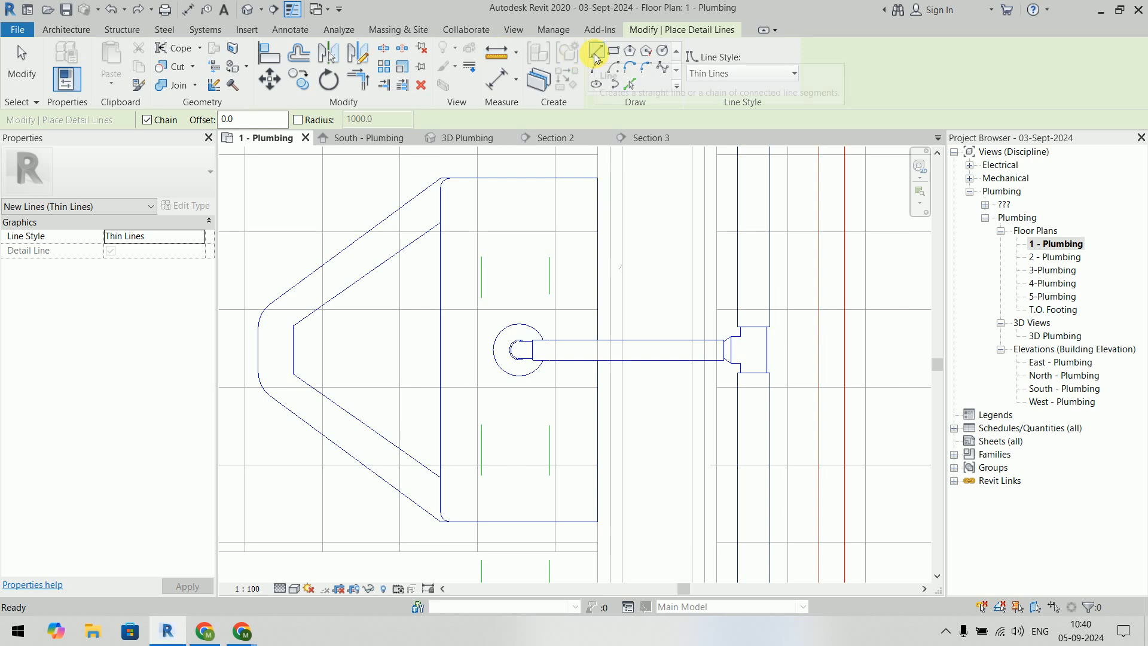
pyautogui.click(519, 383)
pyautogui.click(519, 466)
pyautogui.press('Escape')
pyautogui.press('Escape')
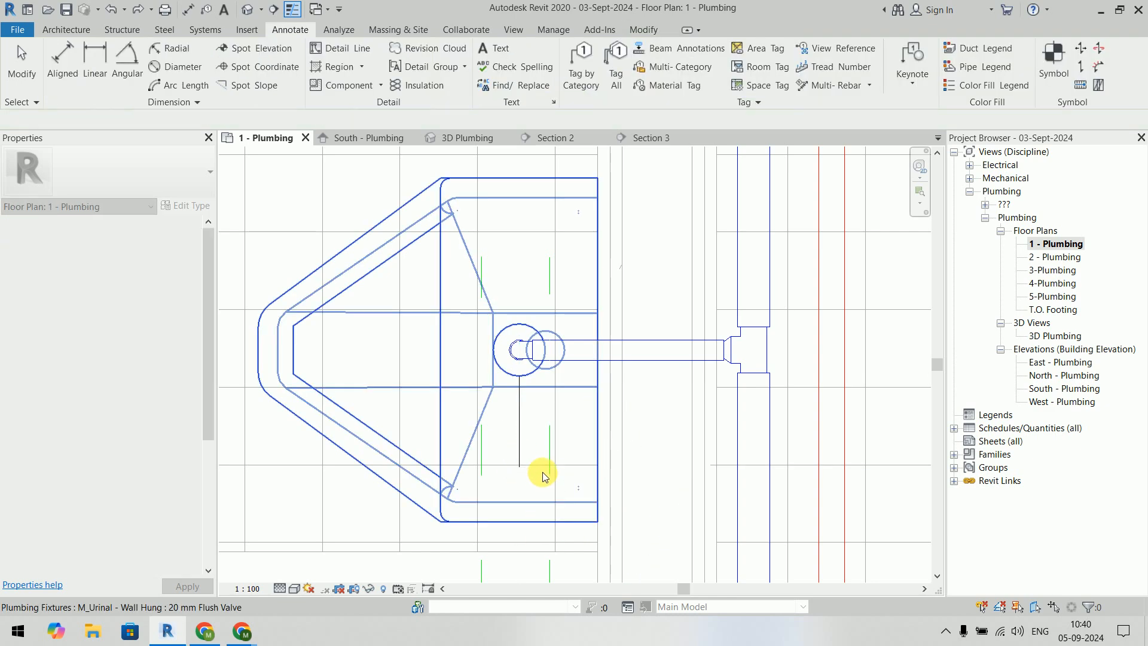
# Step: Align the urinal's detail line to the centreline of the vertical sanitary pipe, and undo the move
pyautogui.scroll(-2, 631, 374)
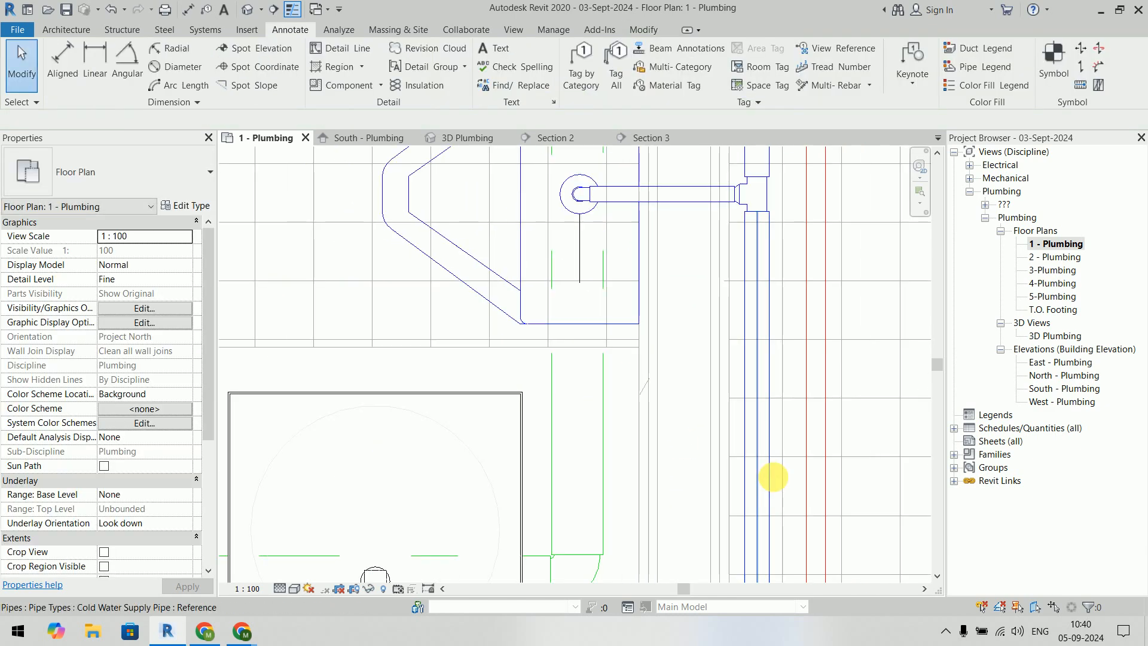
pyautogui.press('a')
pyautogui.press('l')
pyautogui.click(579, 430)
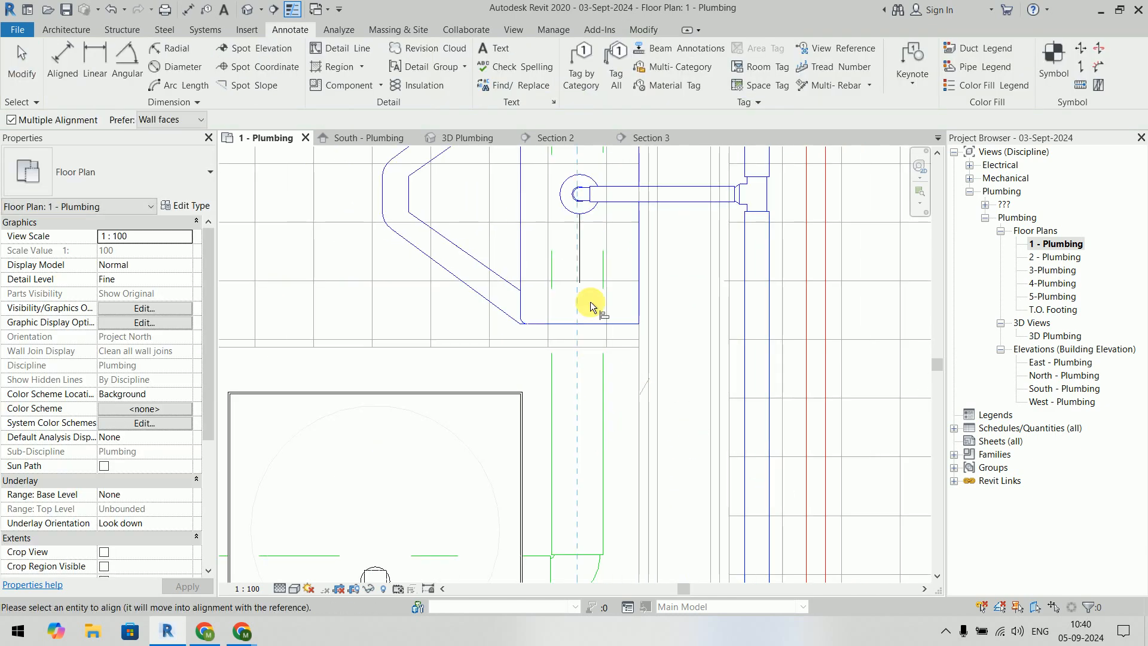
pyautogui.click(583, 255)
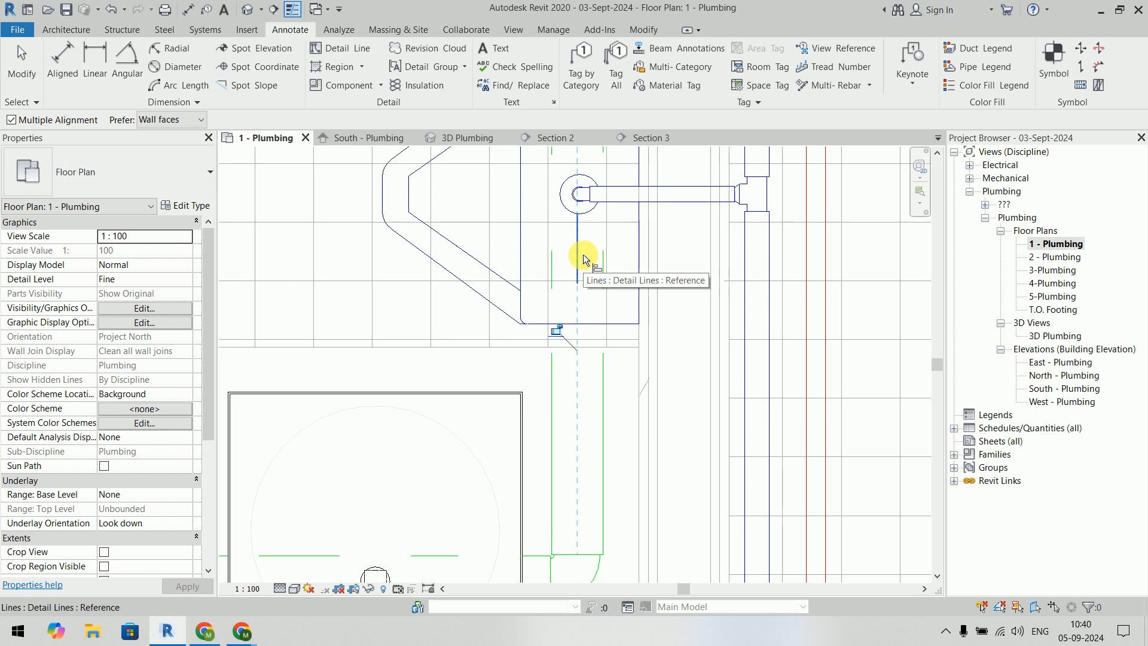
pyautogui.press('Escape')
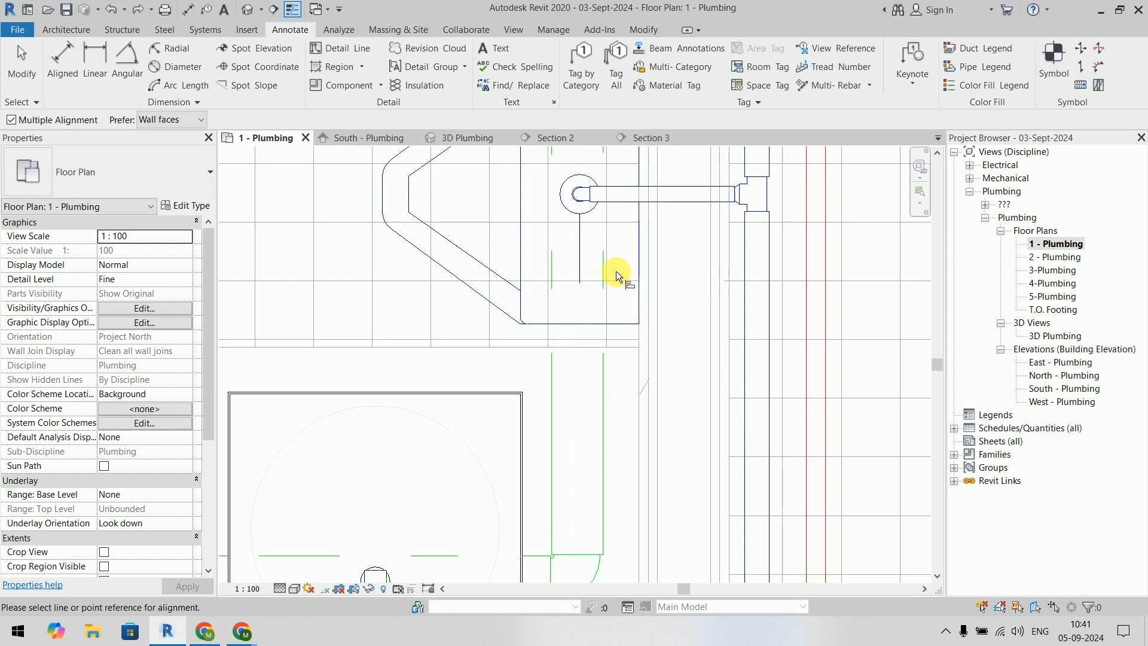
pyautogui.press('Escape')
# Step: Align the centreline of the vertical sanitary pipe to the detail line at the urinal drain
pyautogui.press('a')
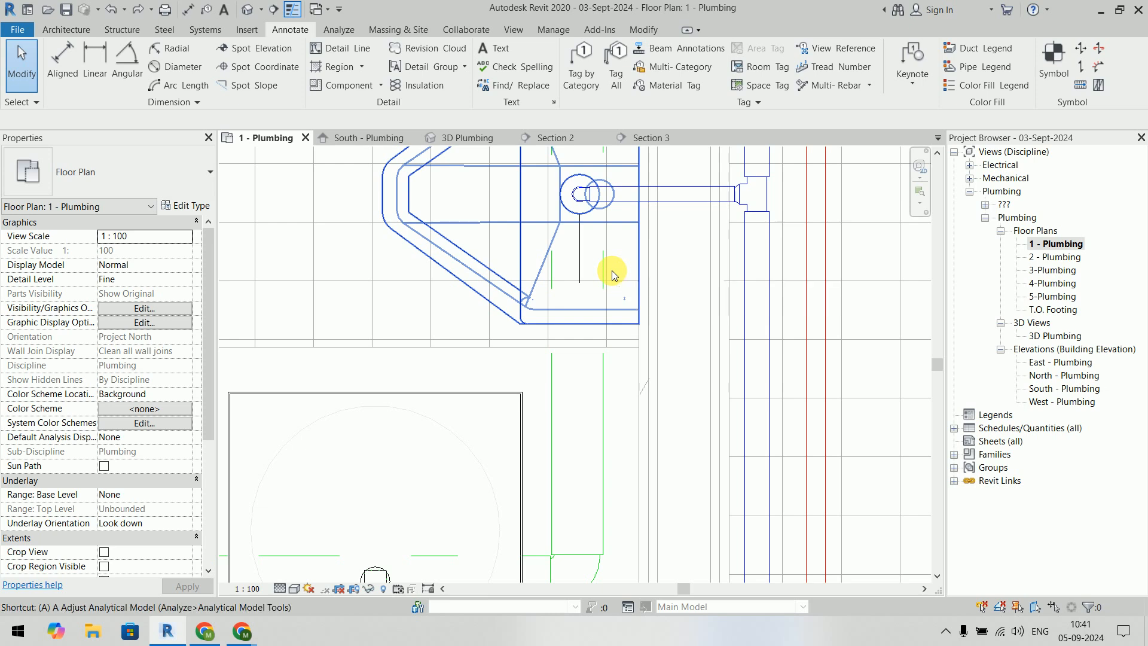
pyautogui.press('l')
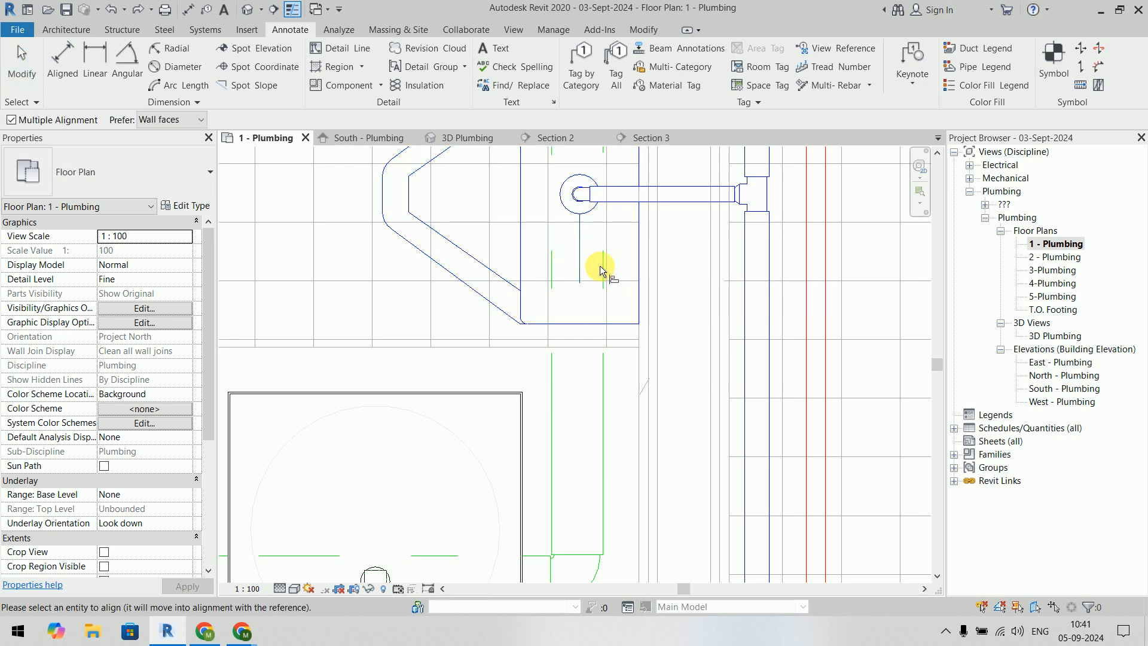
pyautogui.click(576, 455)
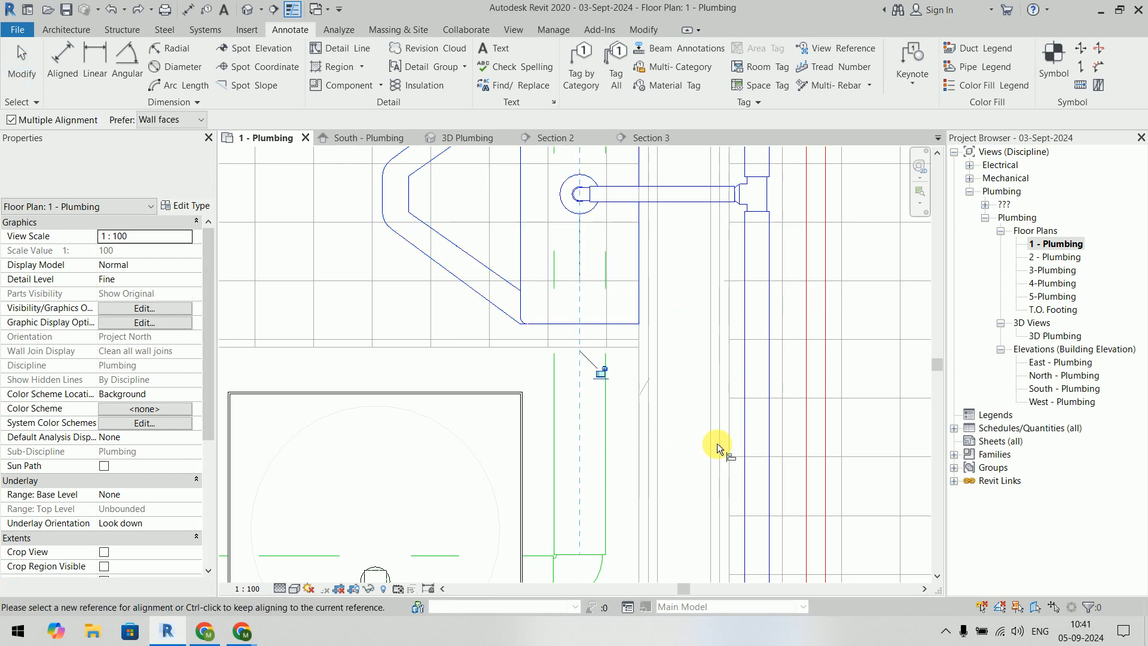
pyautogui.press('Escape')
pyautogui.press('Escape')
pyautogui.scroll(-3, 687, 351)
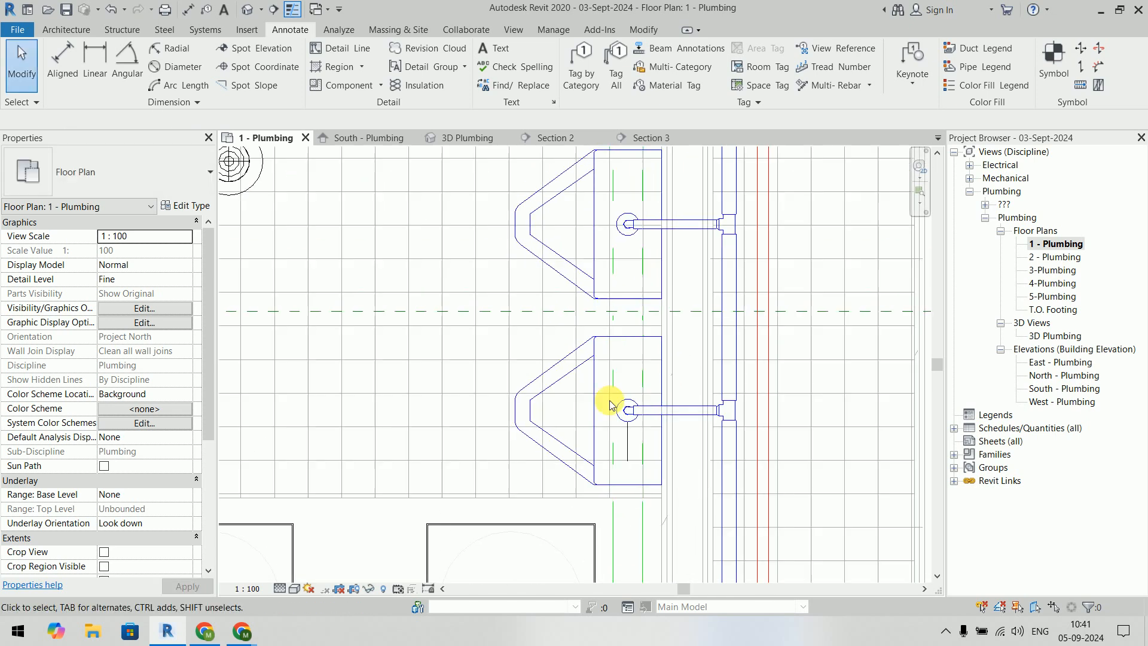
# Step: Connect the urinal nearest the basins into the realigned vertical sanitary pipe
pyautogui.click(561, 374)
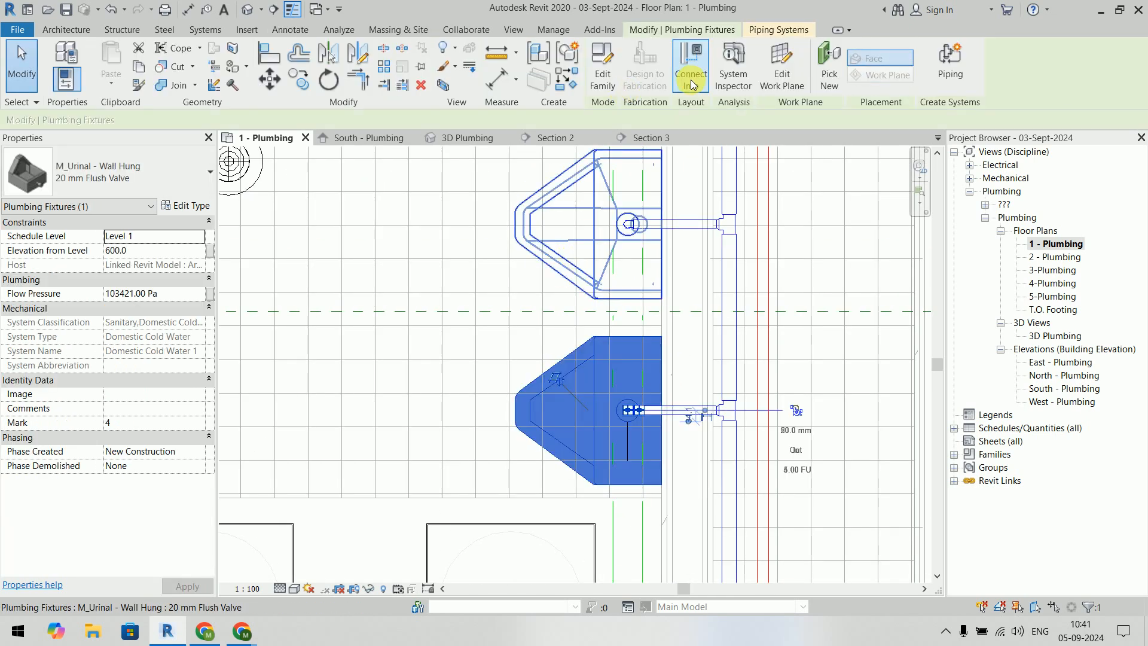
pyautogui.click(692, 69)
pyautogui.click(644, 526)
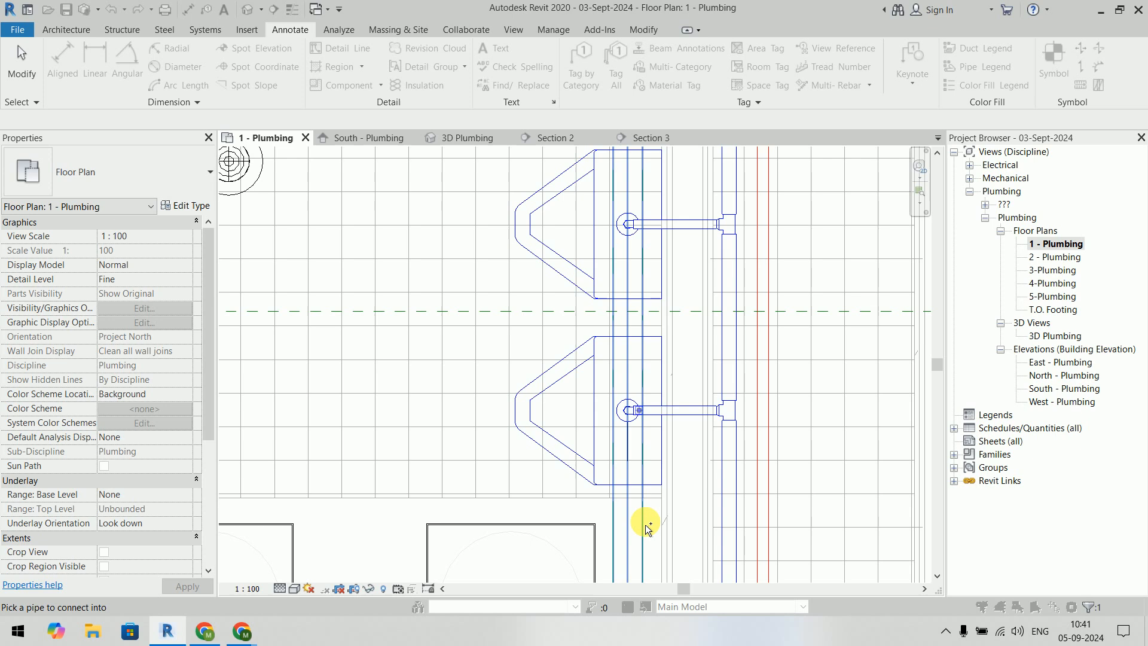
# Step: Connect the urinal nearest the floor drain into the realigned vertical sanitary pipe
pyautogui.moveTo(699, 313); pyautogui.dragTo(669, 488, button='middle')
pyautogui.click(551, 310)
pyautogui.click(692, 69)
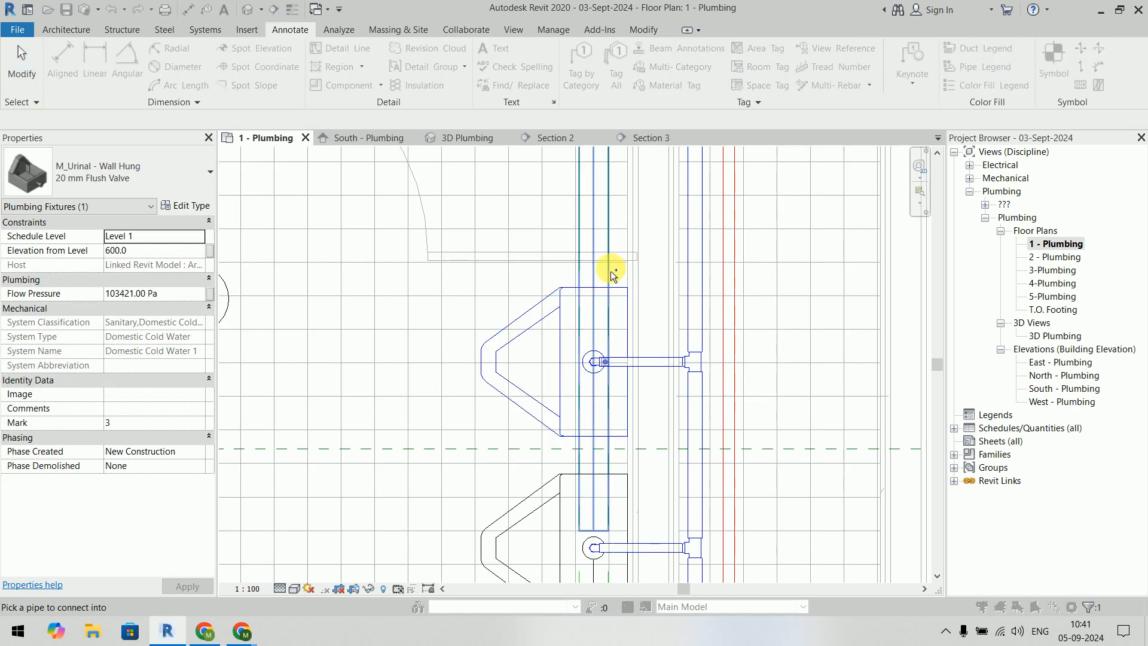
pyautogui.click(611, 270)
pyautogui.scroll(-4, 760, 330)
pyautogui.moveTo(759, 330); pyautogui.dragTo(731, 495, button='middle')
# Step: Examine the basin and urinal drops and their fittings on the sanitary run in the 3D Plumbing view
pyautogui.click(454, 138)
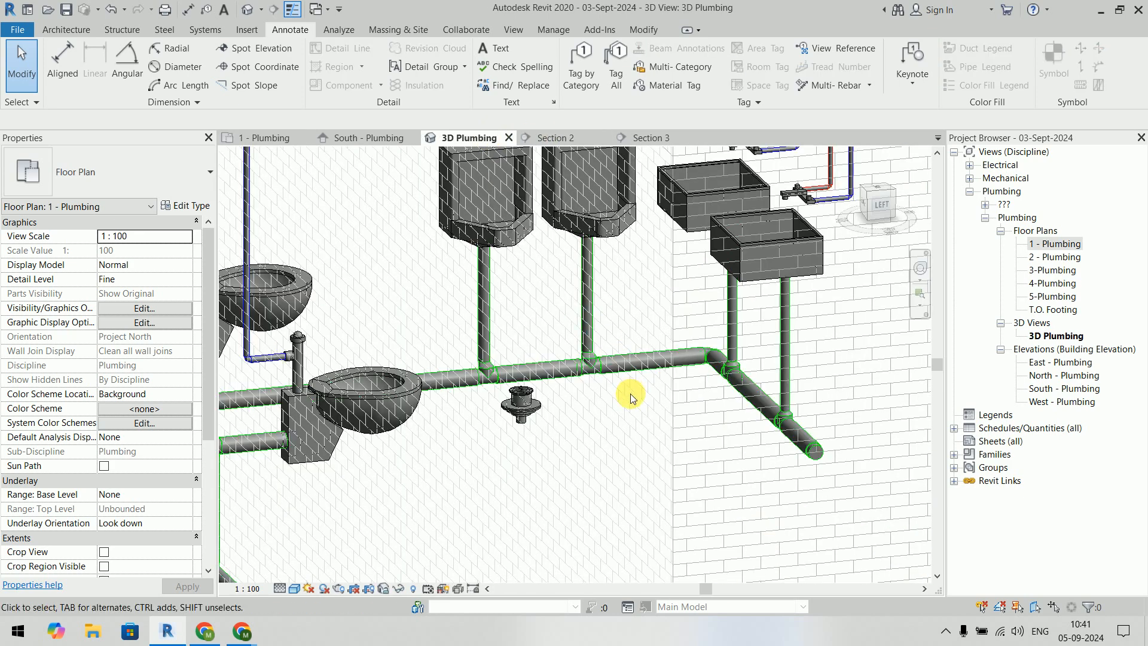
pyautogui.scroll(4, 586, 353)
pyautogui.scroll(-2, 658, 436)
pyautogui.keyDown('shift'); pyautogui.moveTo(658, 436); pyautogui.dragTo(533, 410, button='middle'); pyautogui.keyUp('shift')
pyautogui.scroll(5, 520, 443)
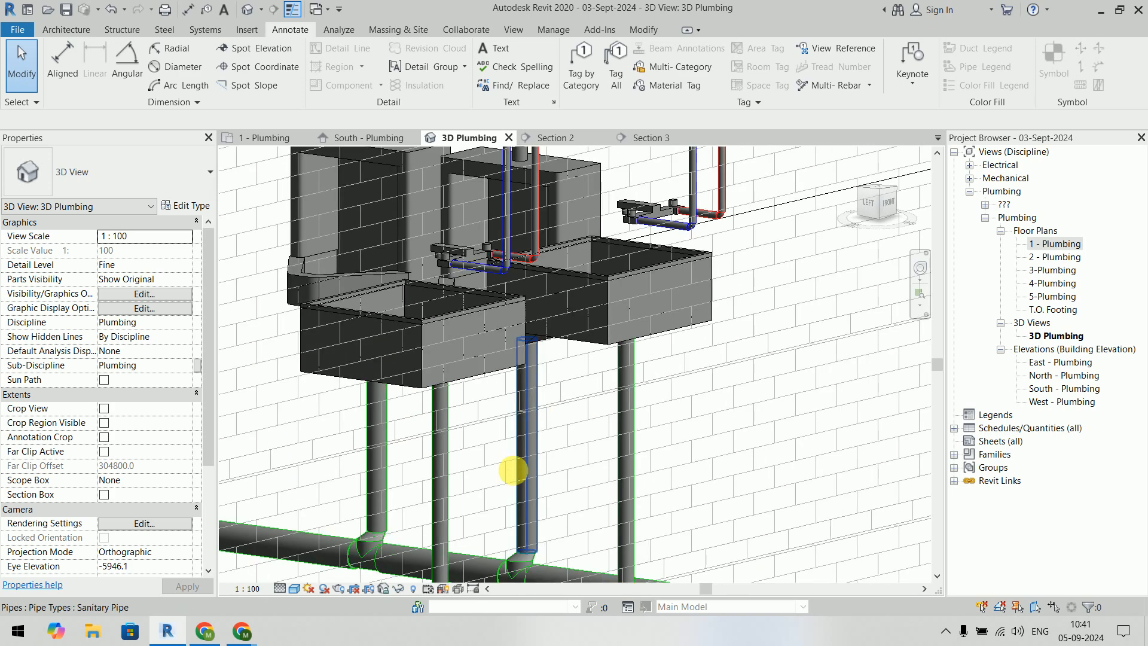
pyautogui.scroll(3, 550, 305)
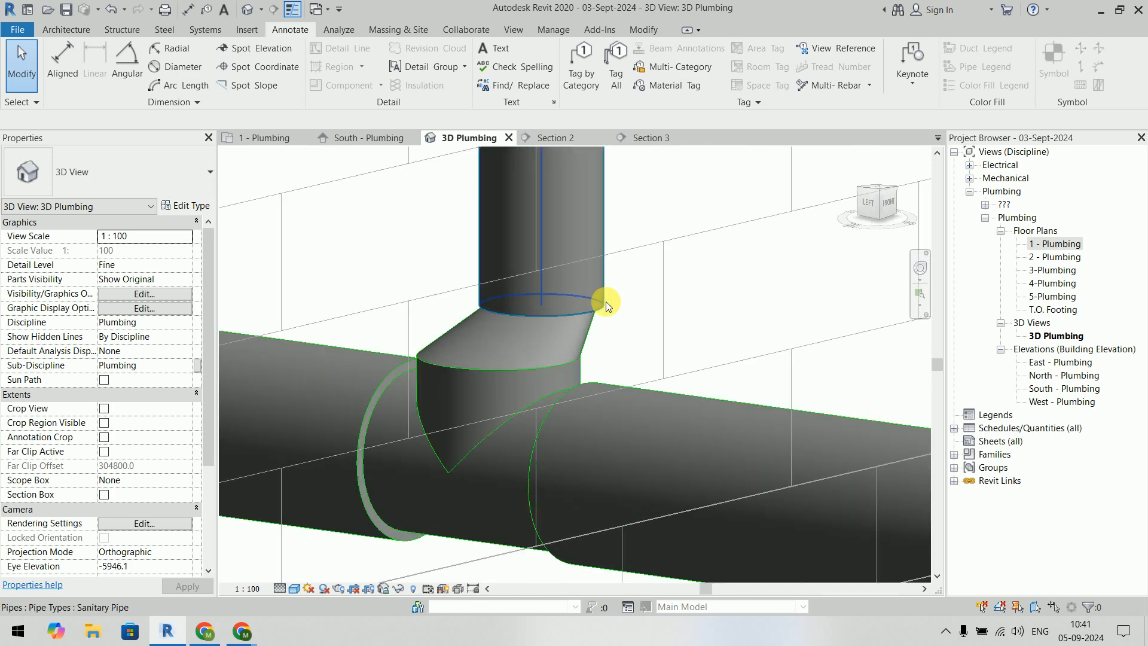
pyautogui.scroll(-4, 605, 302)
pyautogui.scroll(-2, 605, 301)
pyautogui.scroll(5, 363, 385)
pyautogui.scroll(1, 380, 382)
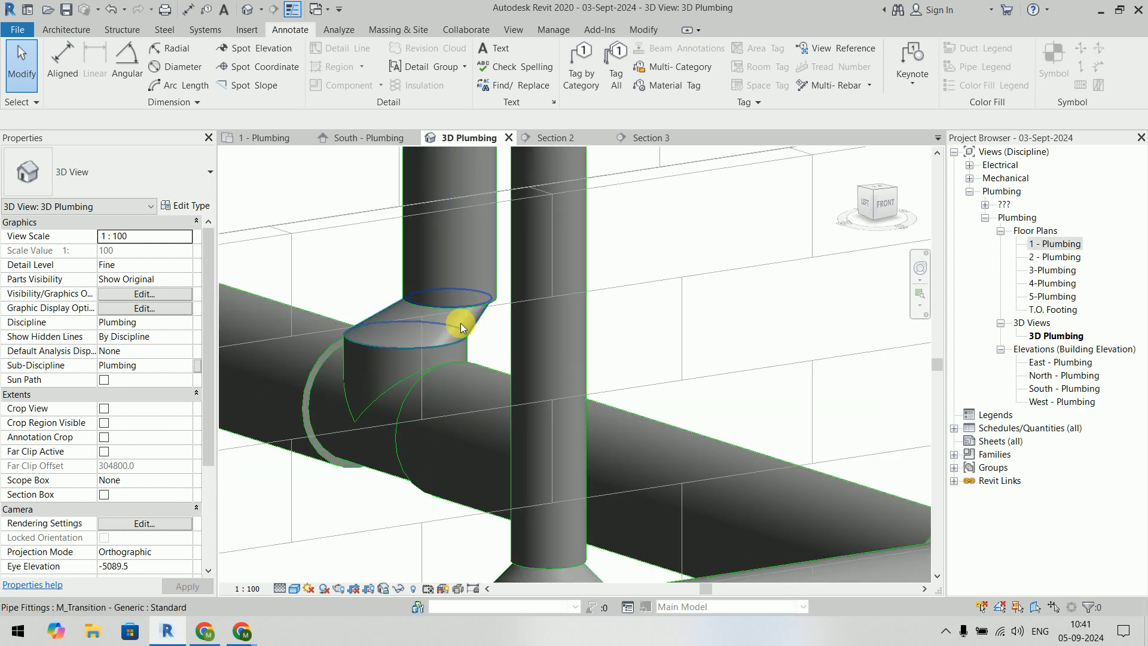
pyautogui.scroll(-6, 653, 356)
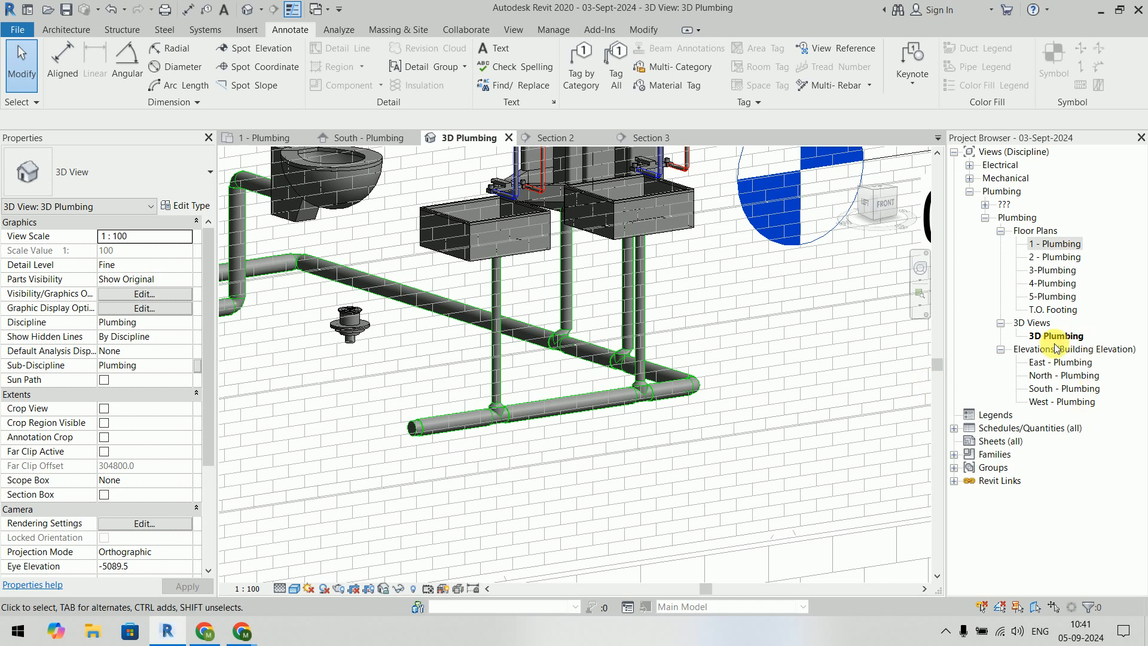
# Step: In the 1 - Plumbing plan, move the Section 2 line beside the pipe shaft near the toilets and flip it to face the restroom
pyautogui.scroll(-6, 781, 369)
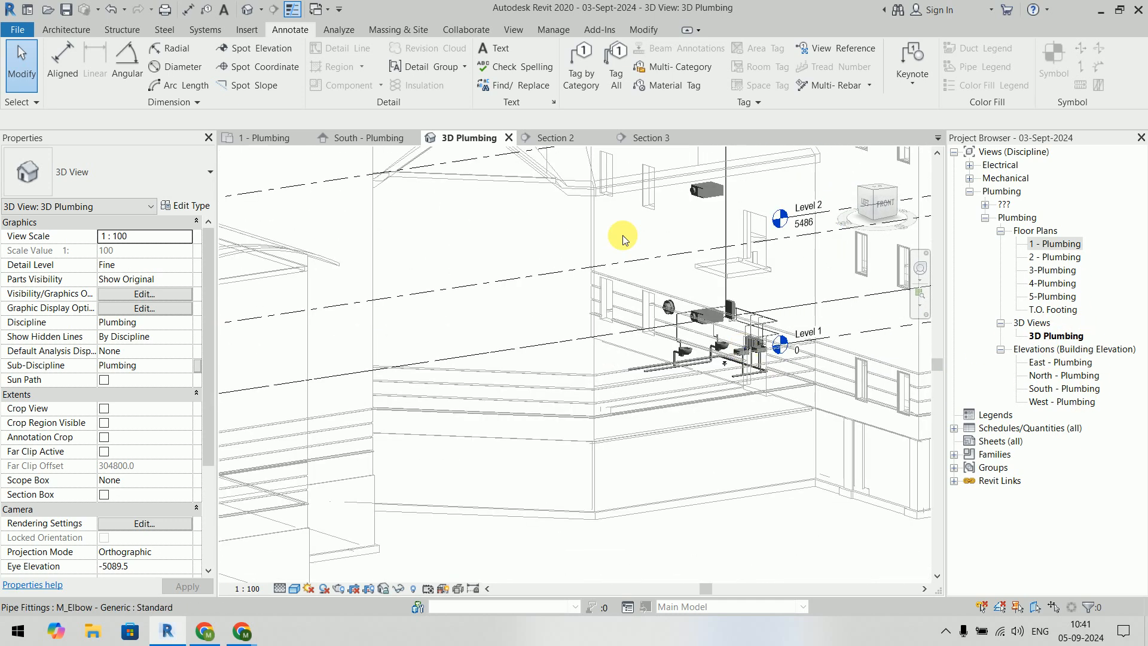
pyautogui.click(265, 139)
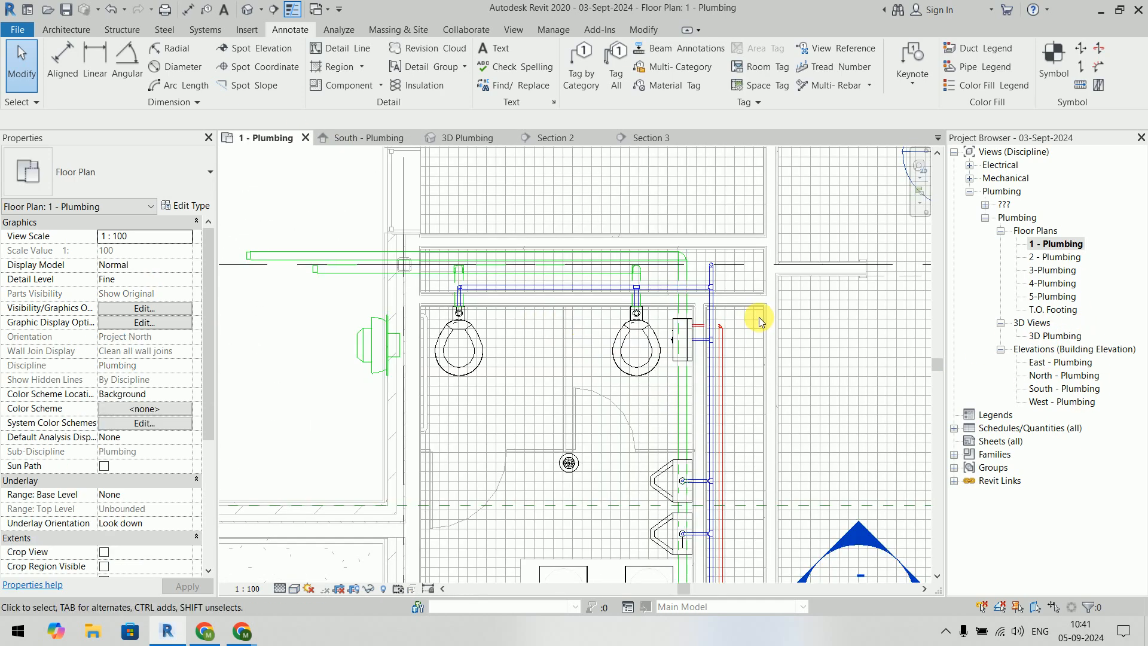
pyautogui.scroll(-3, 806, 296)
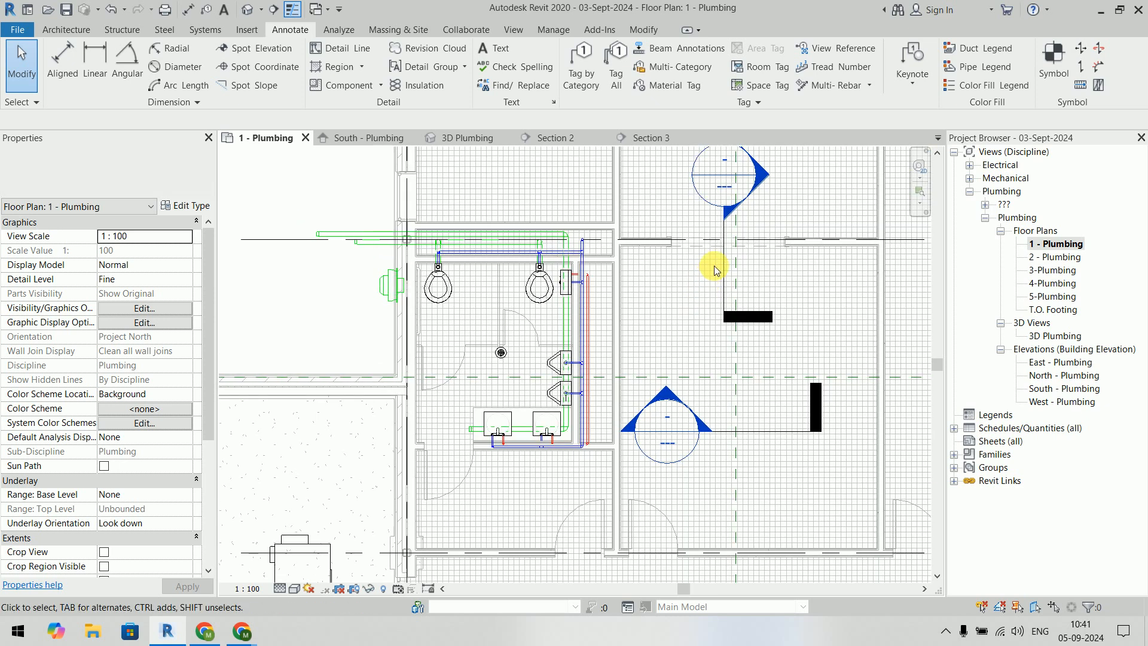
pyautogui.moveTo(650, 273); pyautogui.dragTo(602, 265)
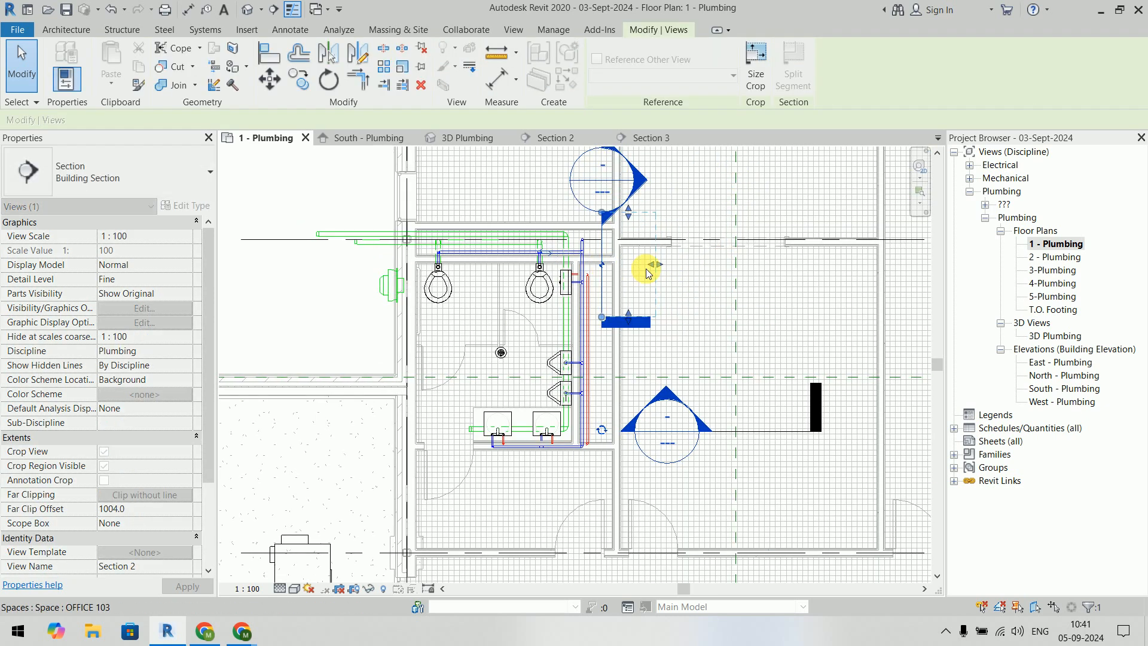
pyautogui.moveTo(584, 272); pyautogui.dragTo(573, 359, button='middle')
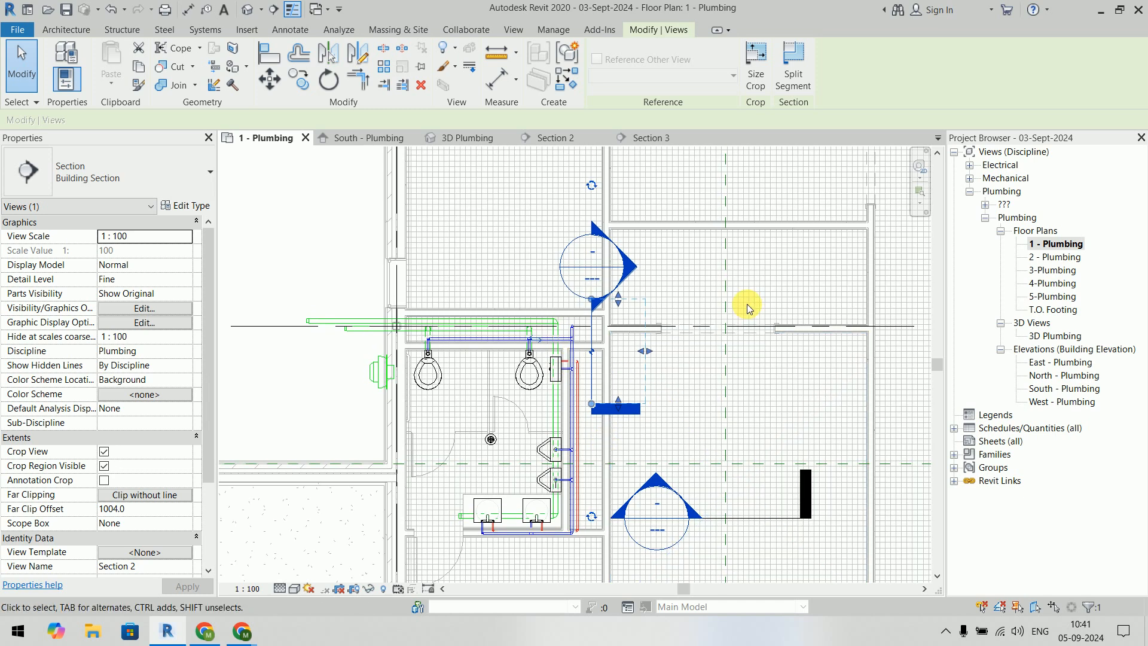
pyautogui.scroll(-4, 744, 309)
pyautogui.scroll(5, 744, 310)
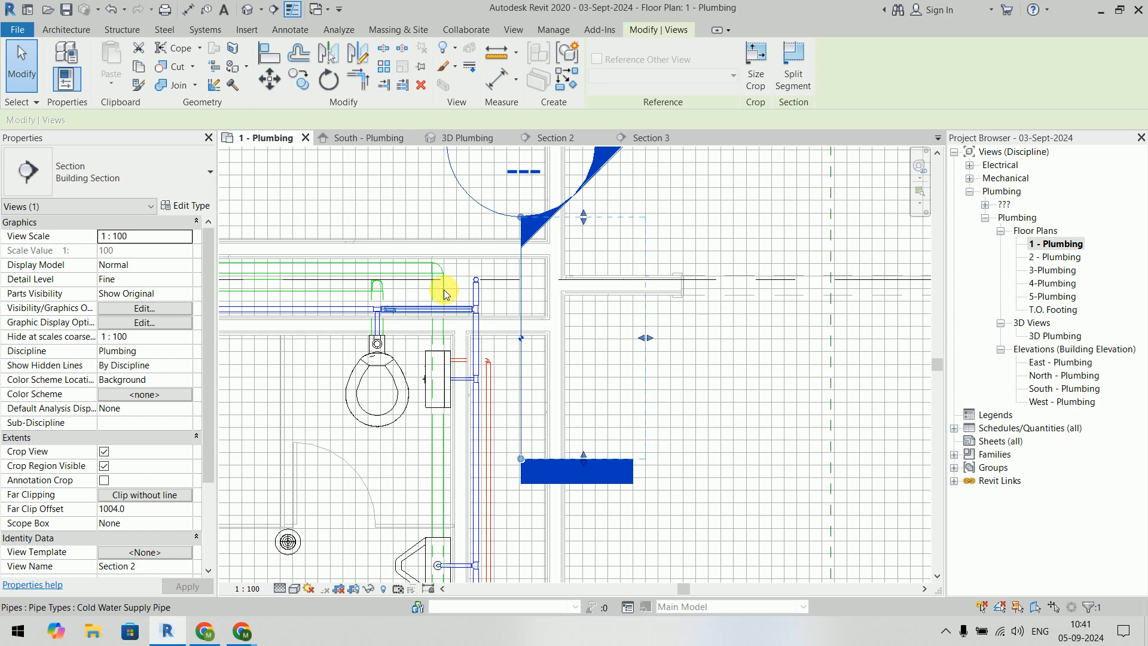
pyautogui.moveTo(520, 290)
pyautogui.mouseDown()
pyautogui.moveTo(560, 326)
pyautogui.moveTo(564, 313)
pyautogui.moveTo(533, 302)
pyautogui.mouseUp()
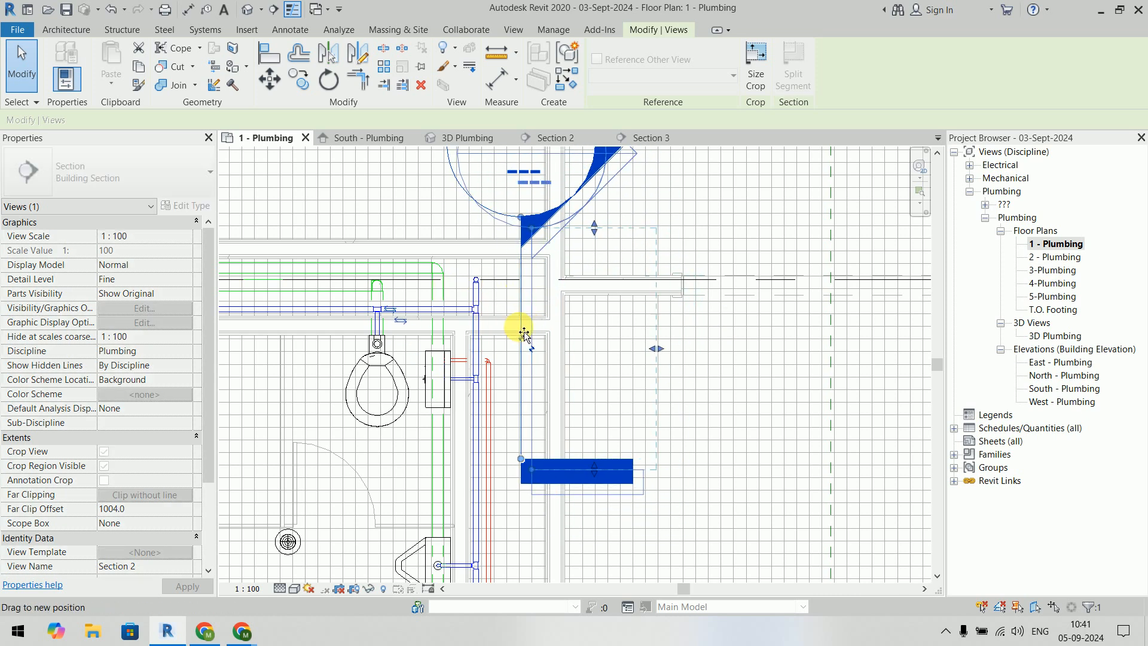
pyautogui.click(402, 321)
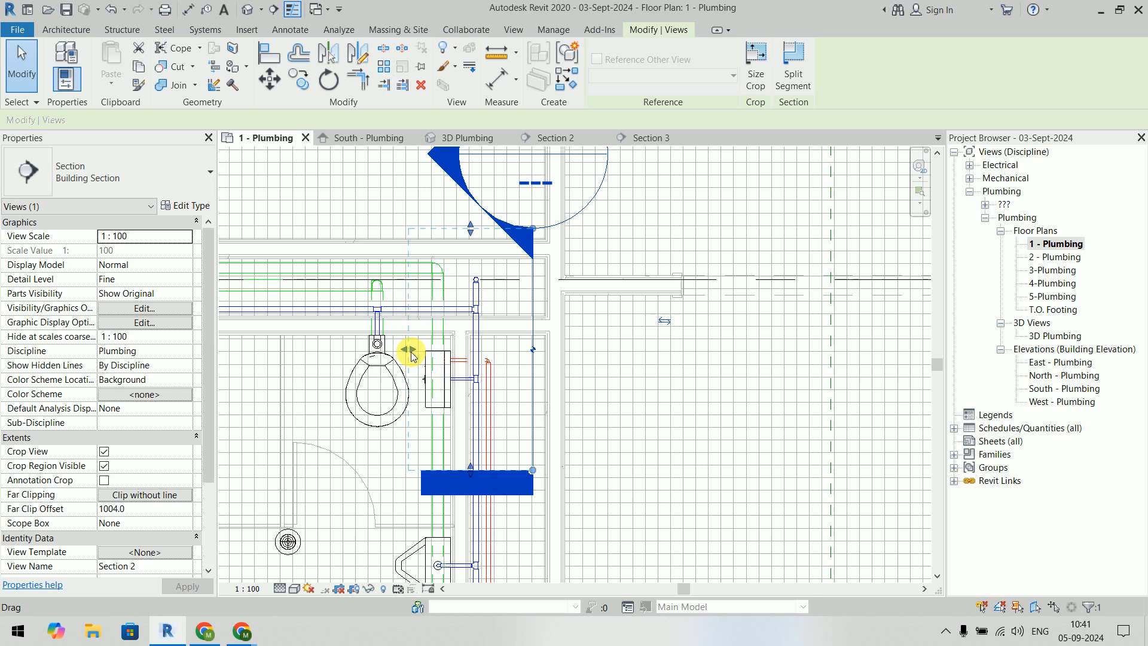
# Step: Move the Section 3 line into the restroom between the urinals and basins, and open its view at the sanitary pipe
pyautogui.scroll(-1, 411, 354)
pyautogui.moveTo(411, 354); pyautogui.dragTo(453, 216, button='middle')
pyautogui.click(761, 496)
pyautogui.moveTo(761, 496); pyautogui.dragTo(481, 458)
pyautogui.moveTo(516, 366); pyautogui.dragTo(533, 454)
pyautogui.rightClick(533, 455)
pyautogui.click(606, 188)
pyautogui.scroll(-1, 649, 468)
pyautogui.moveTo(649, 468); pyautogui.dragTo(648, 230, button='middle')
pyautogui.scroll(8, 592, 384)
pyautogui.moveTo(608, 338); pyautogui.dragTo(608, 364, button='middle')
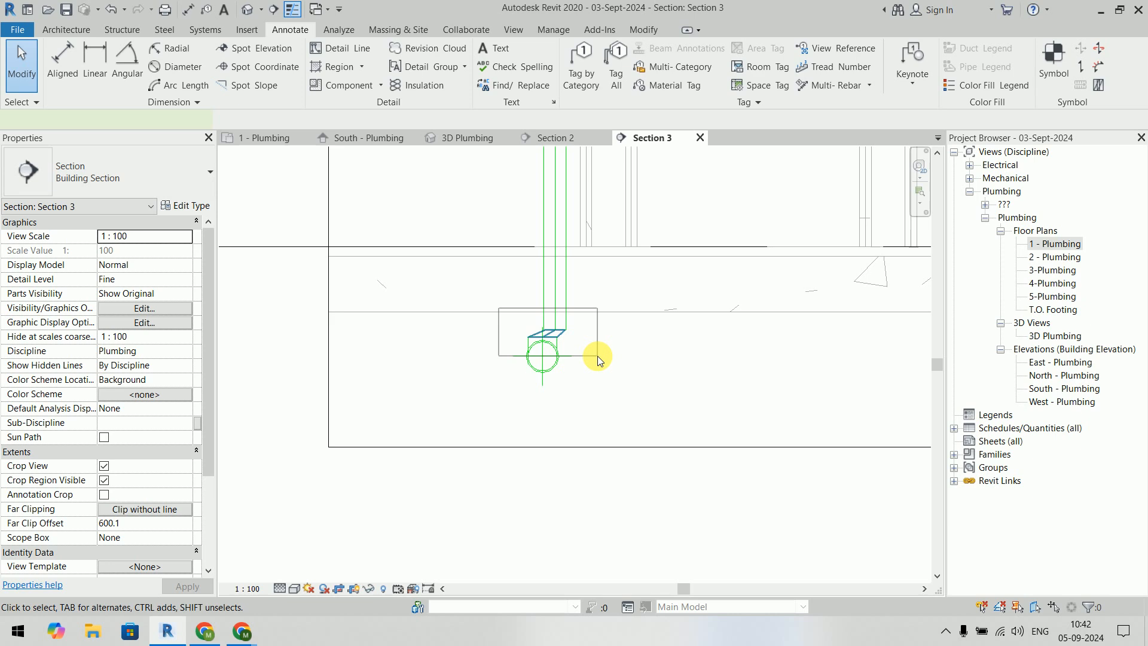
pyautogui.click(599, 358)
pyautogui.click(579, 365)
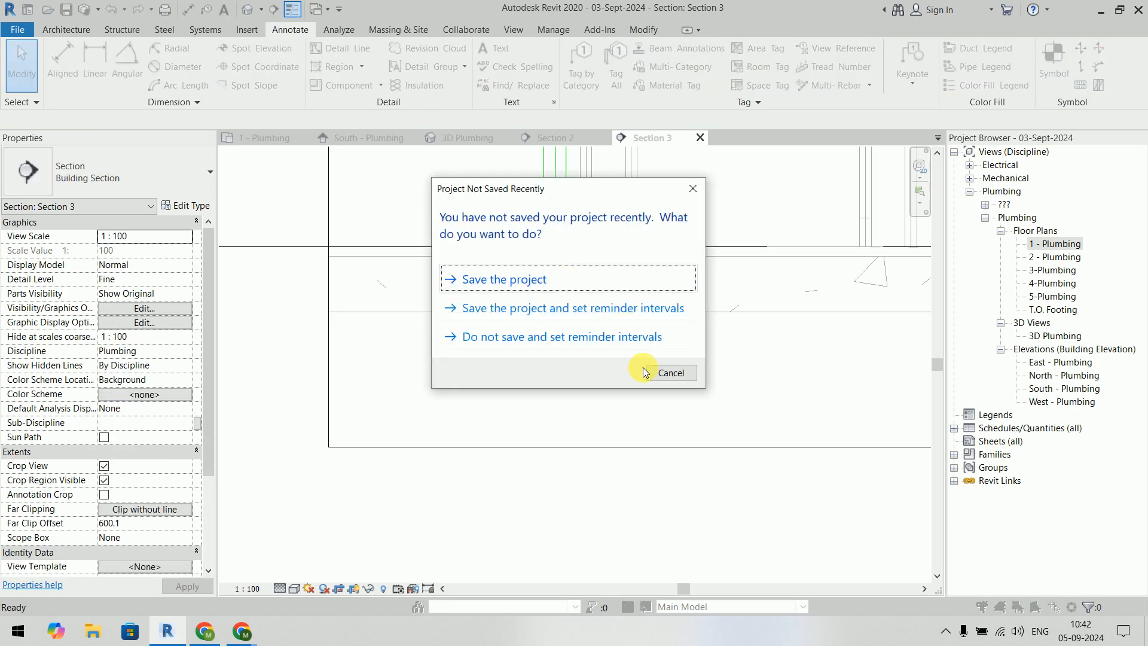
pyautogui.click(670, 373)
pyautogui.press('a')
pyautogui.press('l')
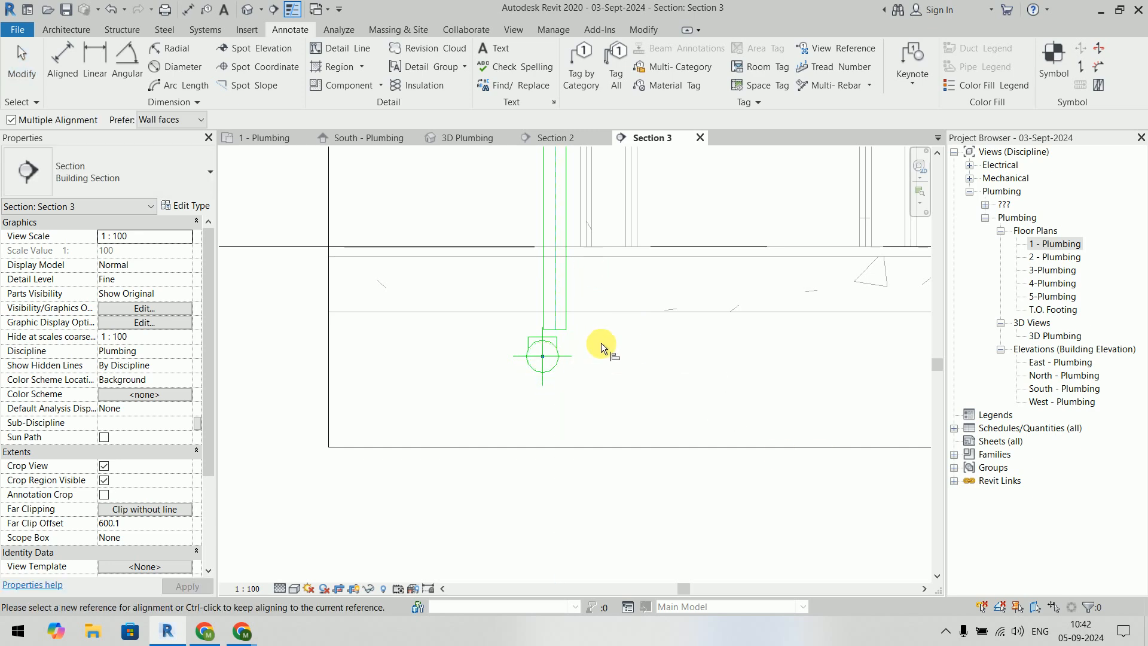
pyautogui.press('Escape')
pyautogui.moveTo(492, 328); pyautogui.dragTo(598, 395)
pyautogui.click(648, 406)
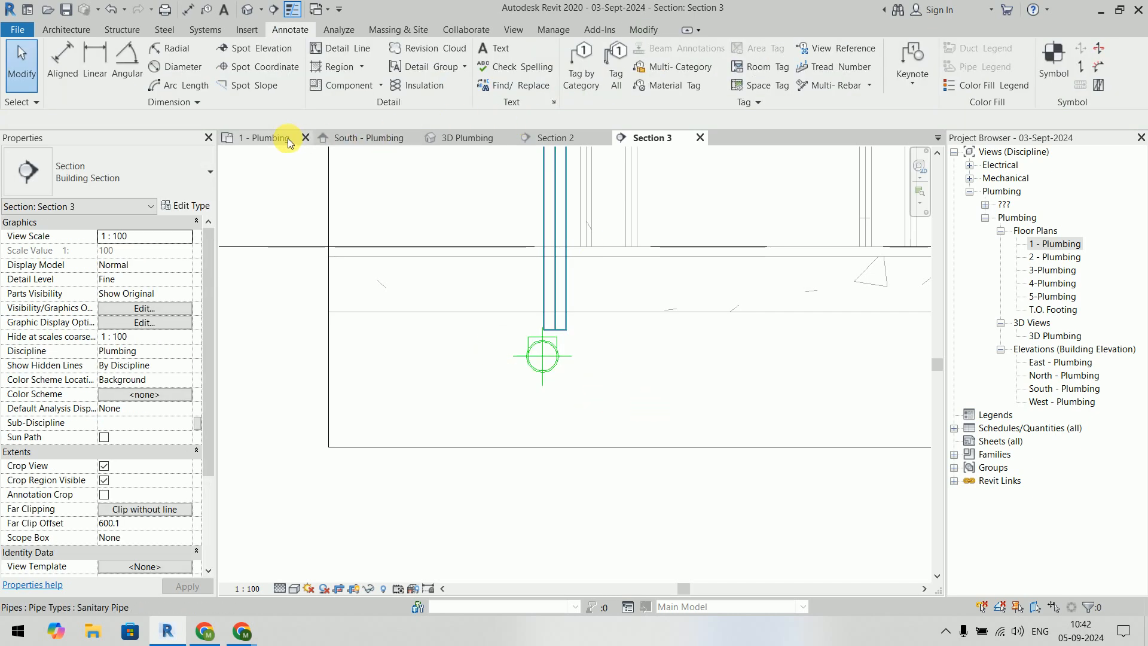
# Step: In the 3D Plumbing view, delete the fittings joining the two urinal drops to the sanitary run
pyautogui.click(467, 138)
pyautogui.scroll(4, 781, 383)
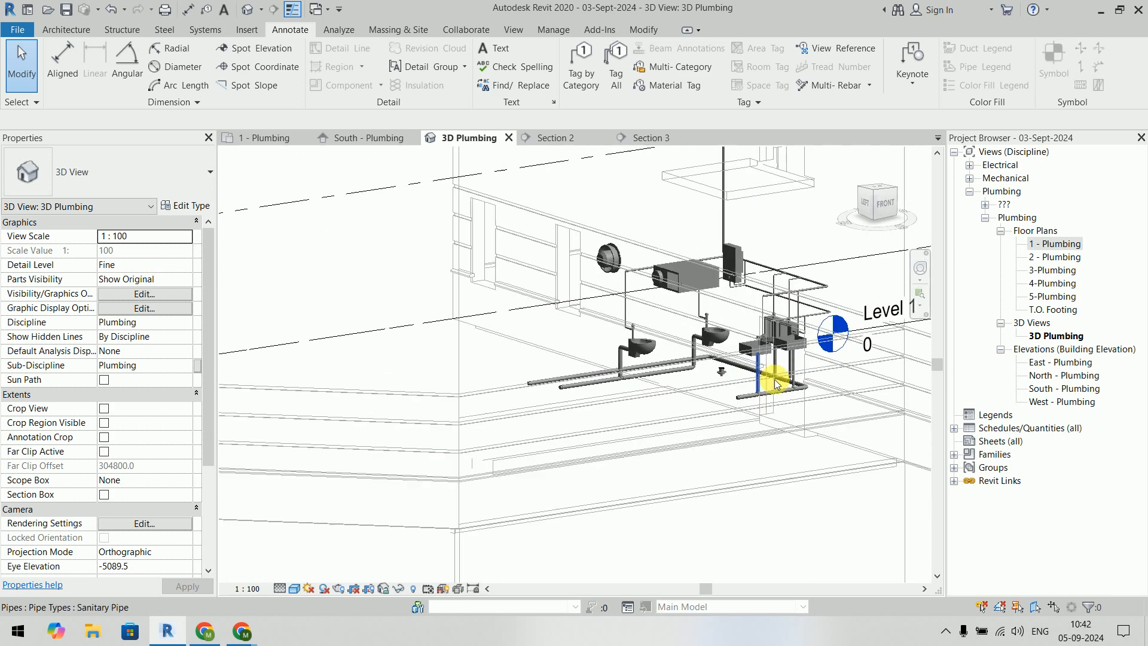
pyautogui.scroll(5, 781, 383)
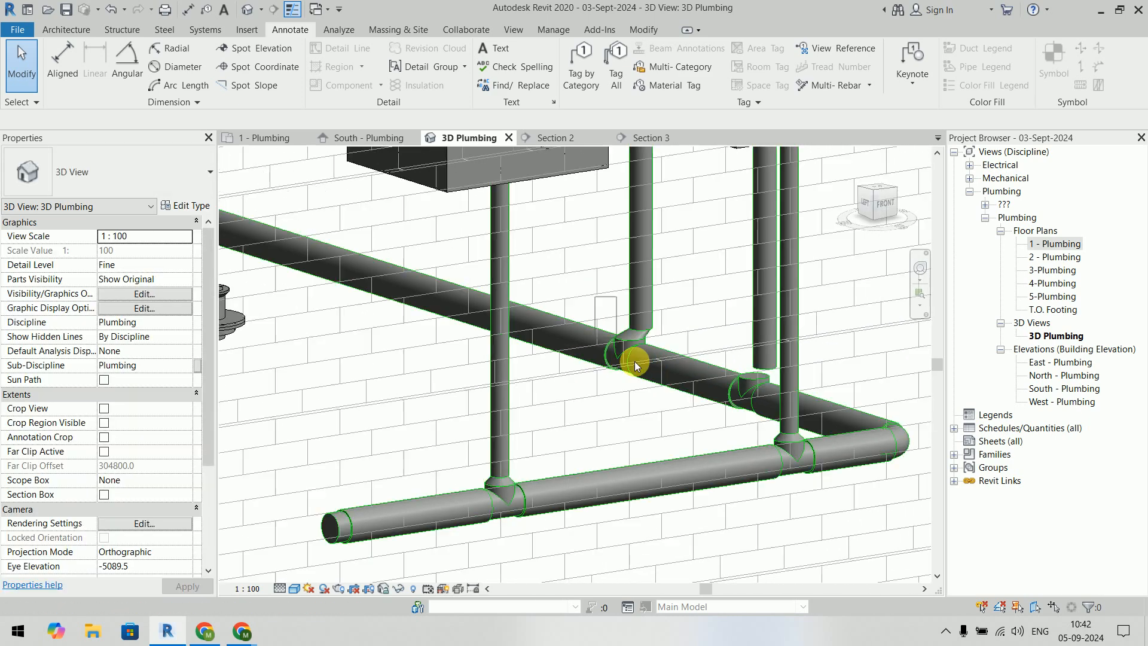
pyautogui.moveTo(670, 414); pyautogui.dragTo(669, 414)
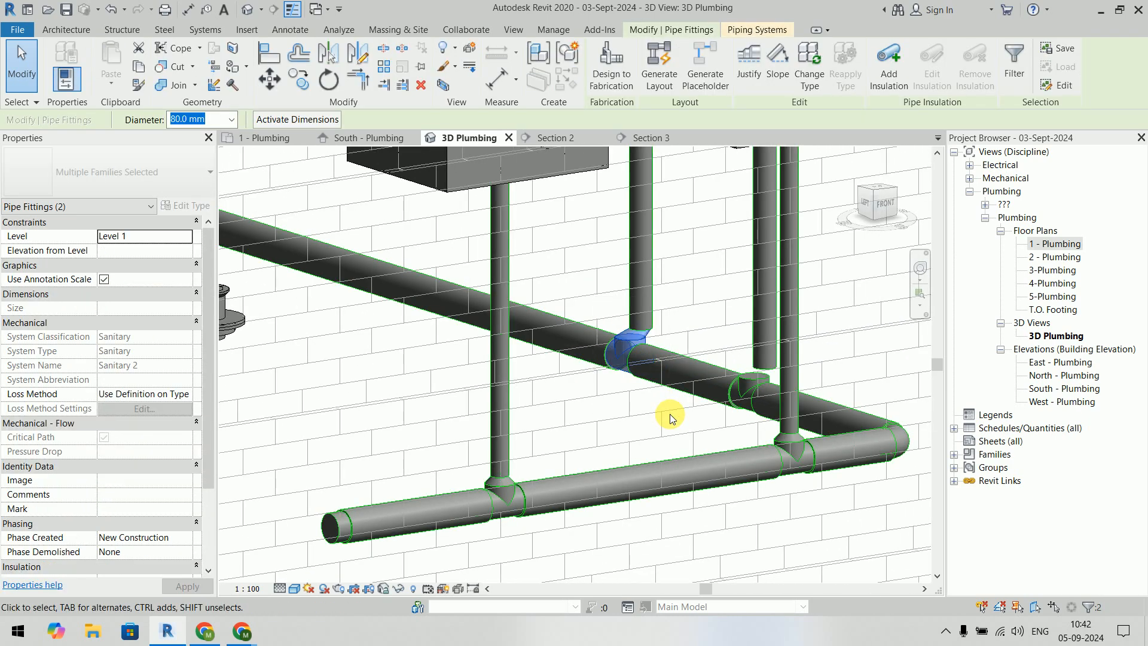
pyautogui.press('Delete')
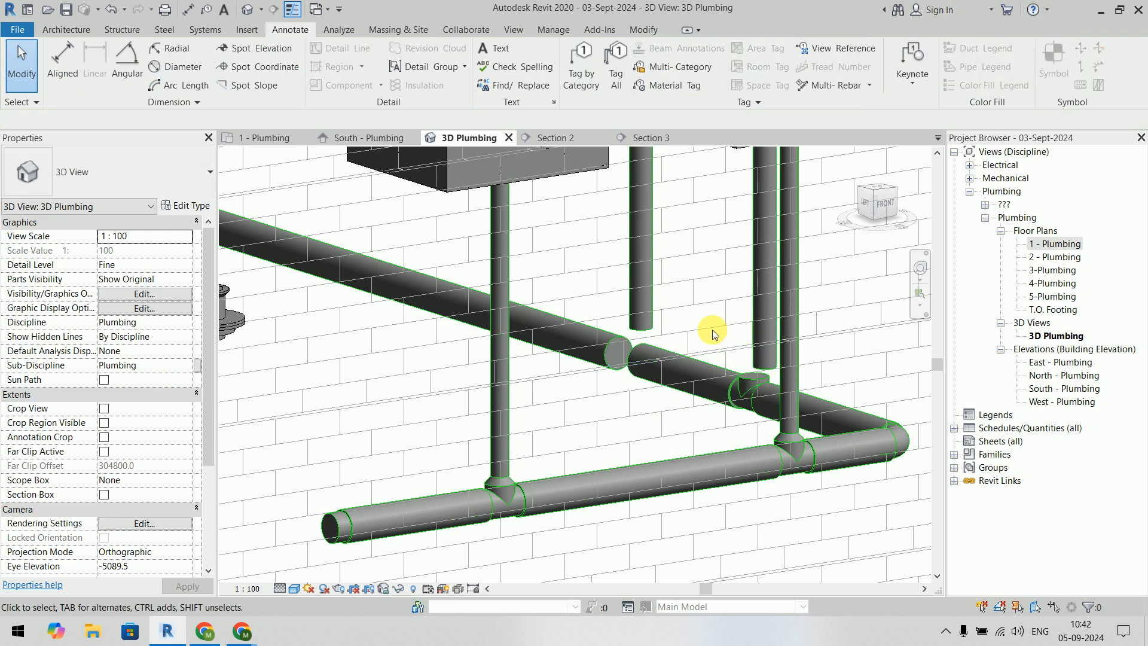
pyautogui.moveTo(777, 430); pyautogui.dragTo(777, 429)
pyautogui.press('Delete')
# Step: Extend the sanitary run across both gaps below the urinal drops to rejoin its segments into one continuous pipe
pyautogui.click(597, 354)
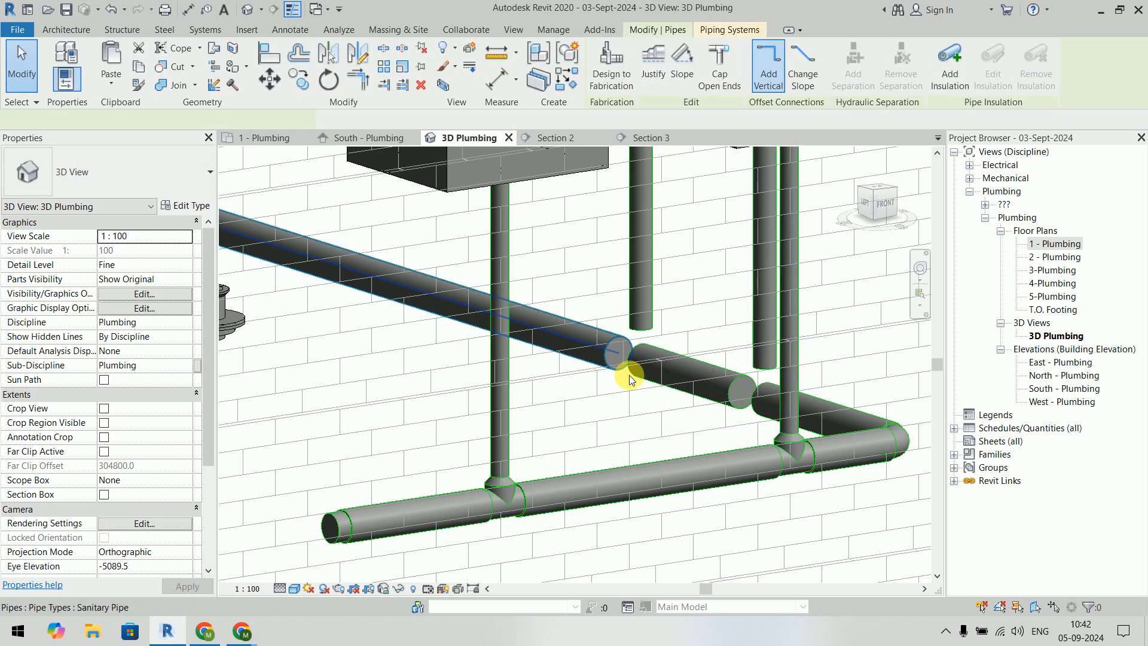
pyautogui.scroll(8, 628, 374)
pyautogui.moveTo(574, 257); pyautogui.dragTo(692, 300)
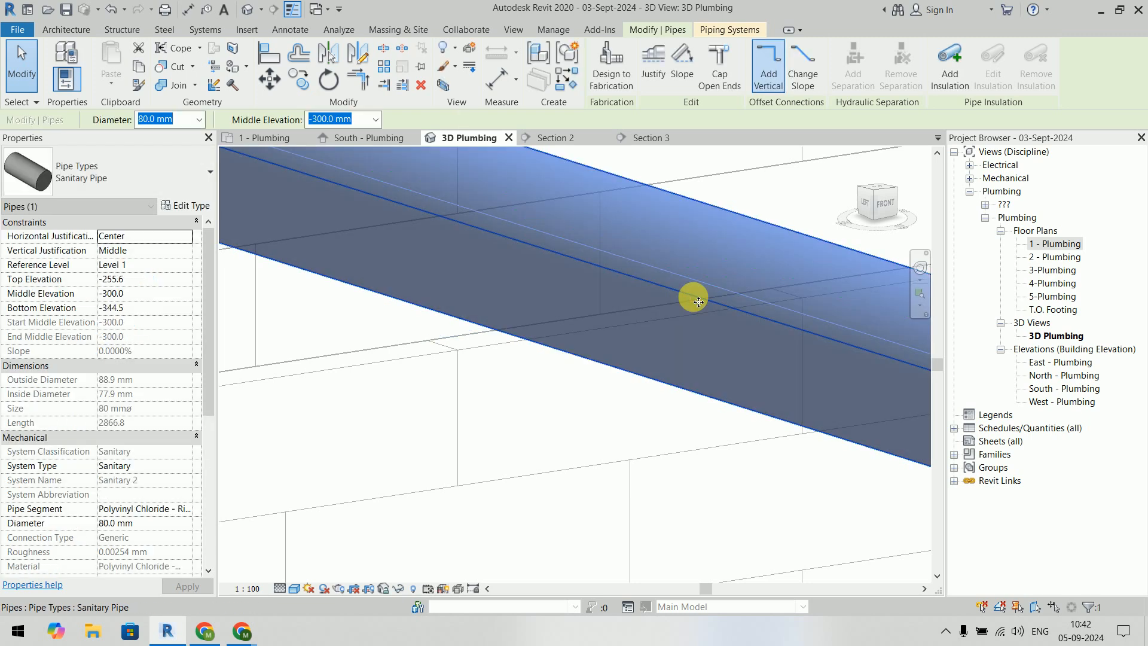
pyautogui.scroll(-4, 616, 469)
pyautogui.moveTo(615, 469); pyautogui.dragTo(482, 372, button='middle')
pyautogui.scroll(3, 546, 384)
pyautogui.press('Escape')
pyautogui.scroll(5, 593, 364)
pyautogui.click(598, 315)
pyautogui.moveTo(598, 315); pyautogui.dragTo(725, 361)
pyautogui.click(623, 451)
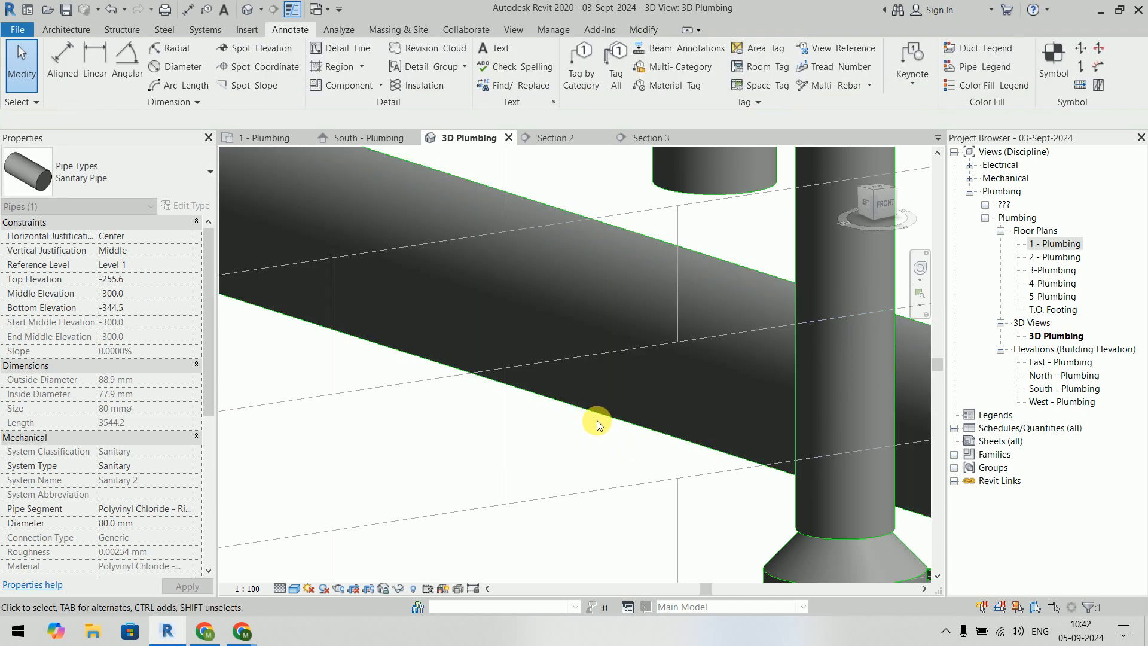
pyautogui.scroll(-5, 593, 421)
pyautogui.scroll(-3, 589, 421)
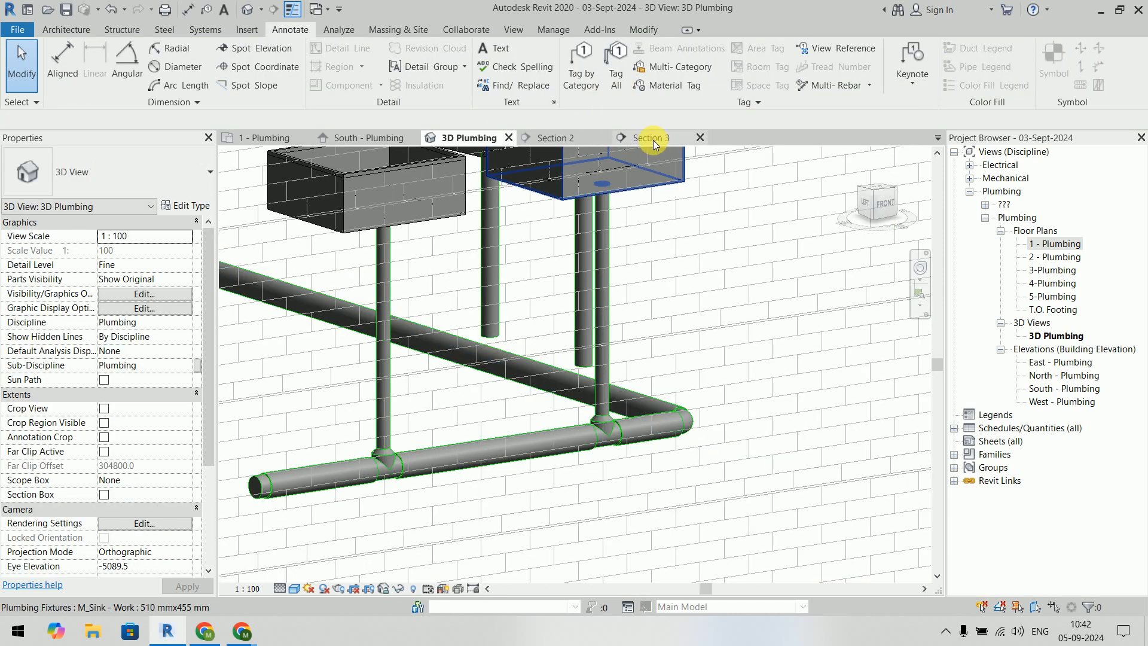
pyautogui.click(649, 139)
pyautogui.scroll(4, 598, 344)
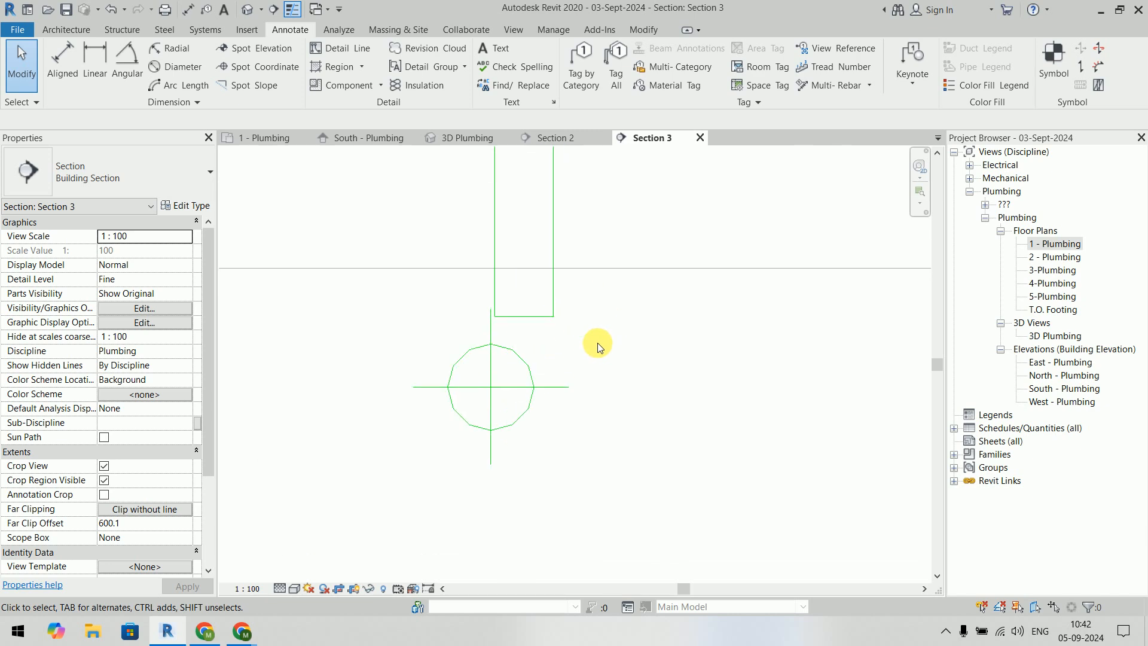
pyautogui.press('l')
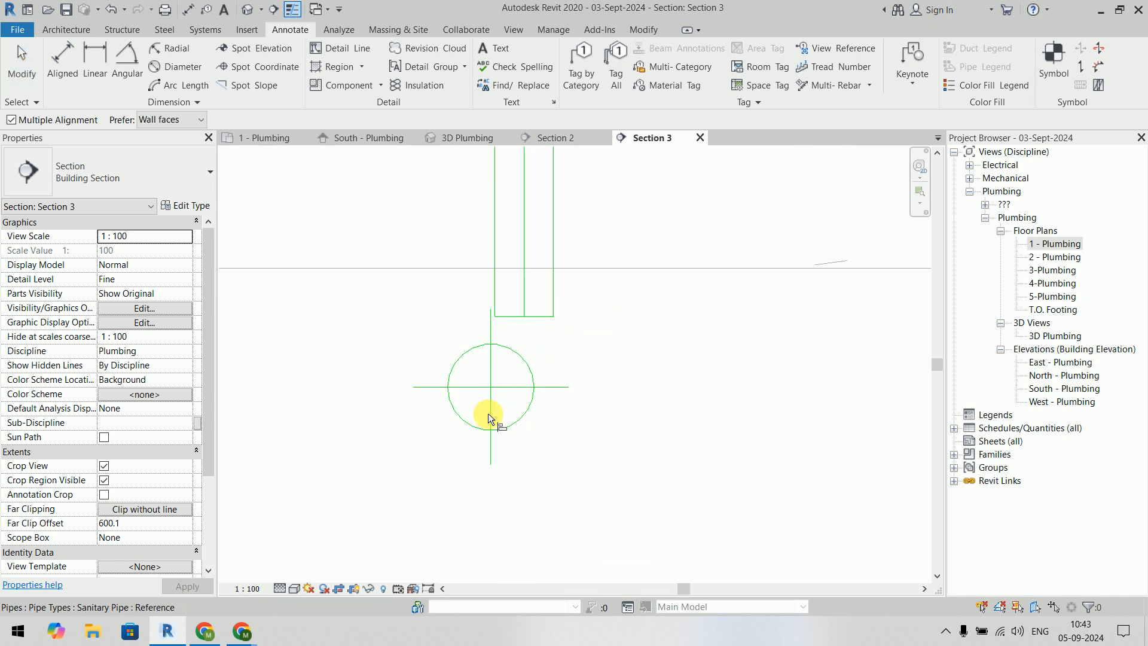
pyautogui.click(525, 289)
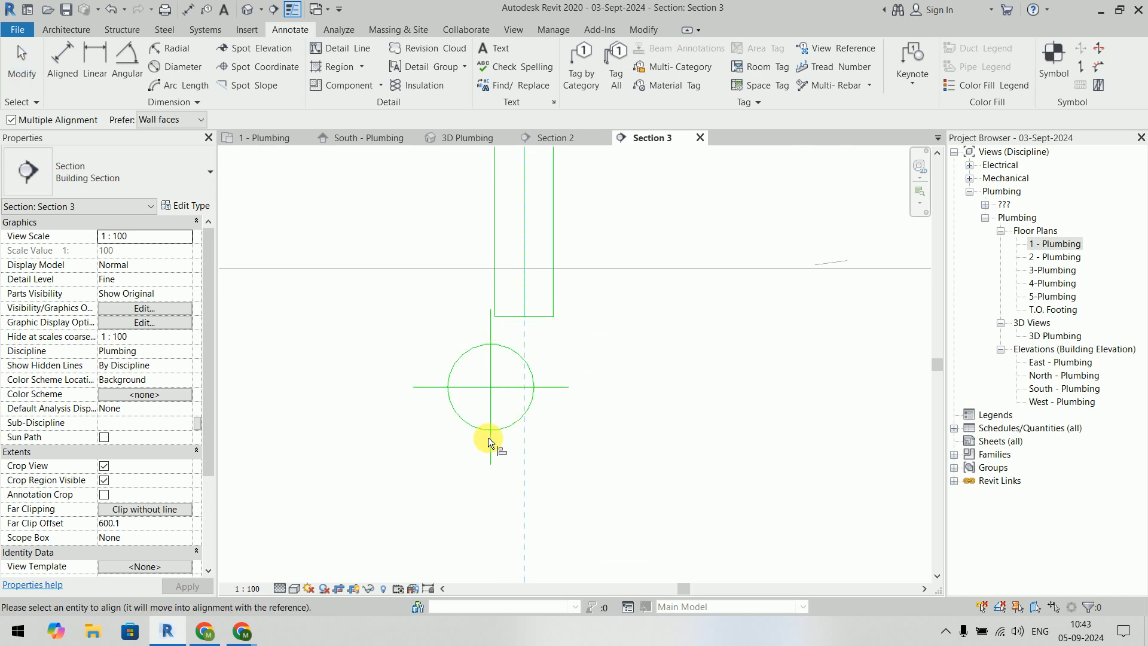
pyautogui.press('Escape')
pyautogui.press('Escape')
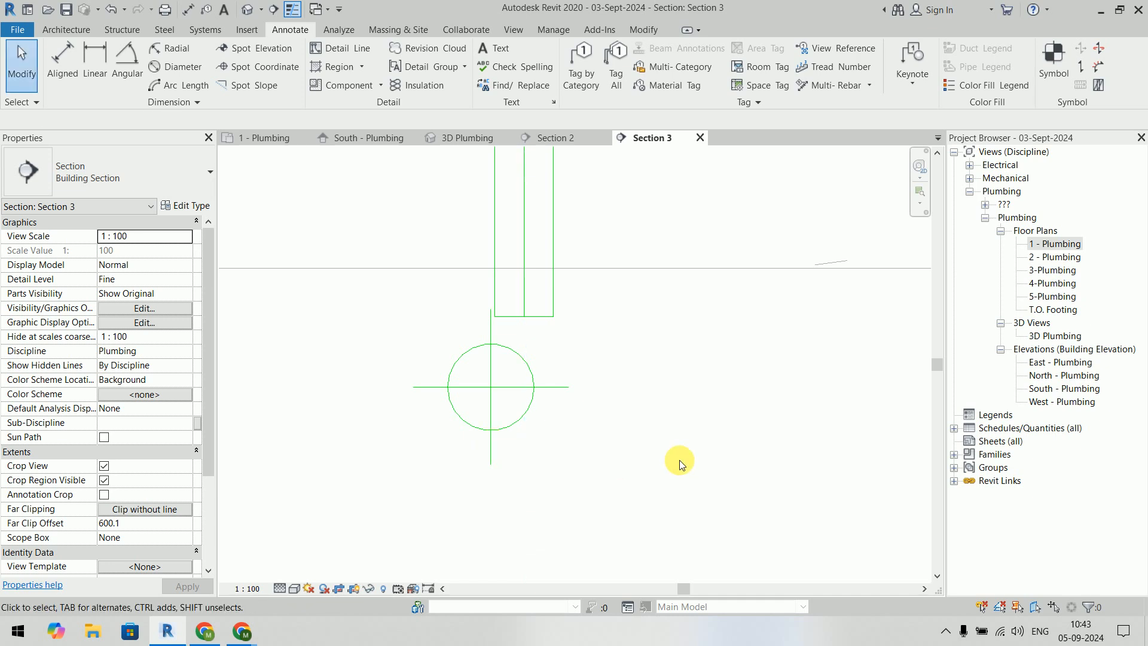
pyautogui.click(346, 59)
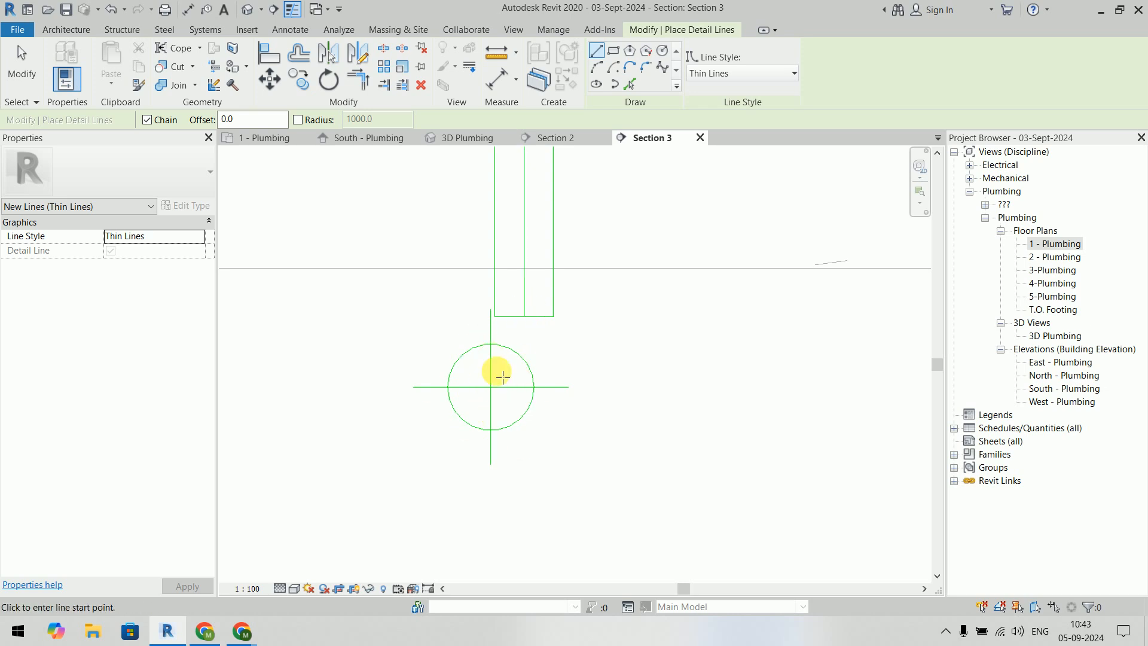
pyautogui.press('Escape')
pyautogui.press('Escape')
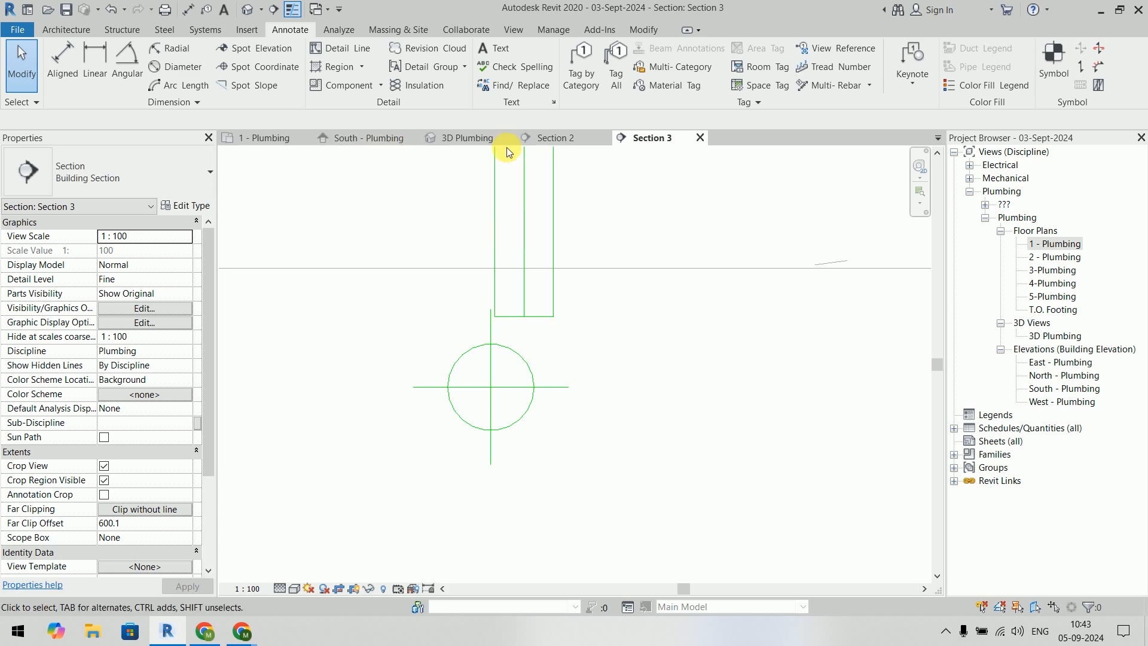
# Step: Set the 1 - Plumbing plan to the Wireframe visual style at the urinal nearest the basins
pyautogui.click(282, 140)
pyautogui.scroll(4, 433, 446)
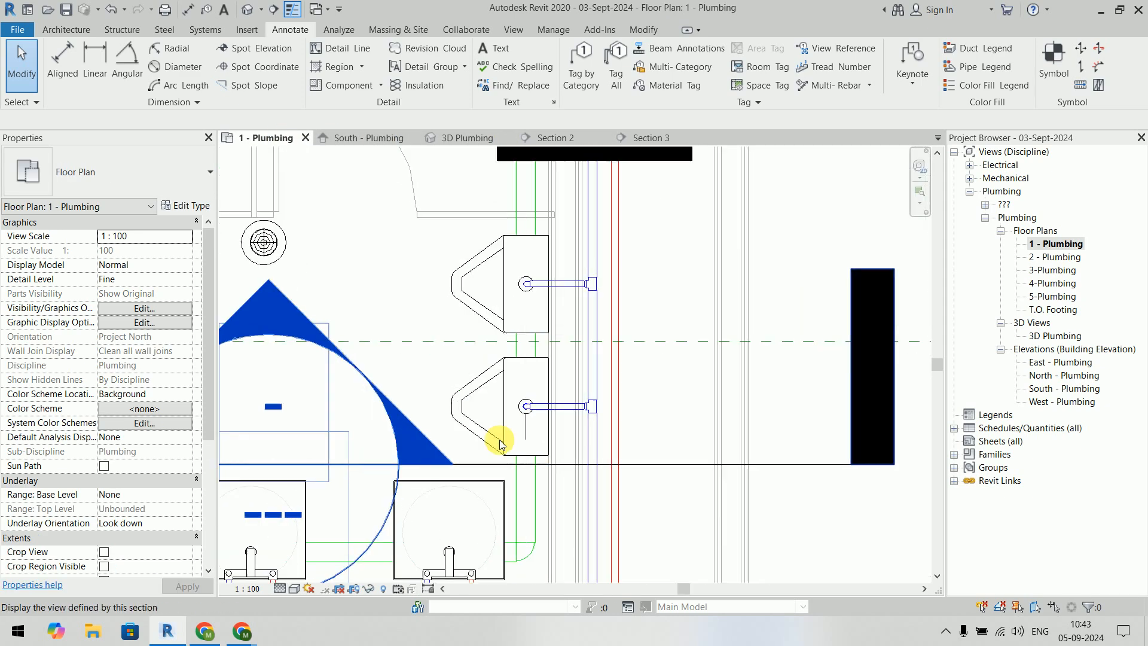
pyautogui.scroll(1, 550, 436)
pyautogui.moveTo(608, 444); pyautogui.dragTo(597, 303, button='middle')
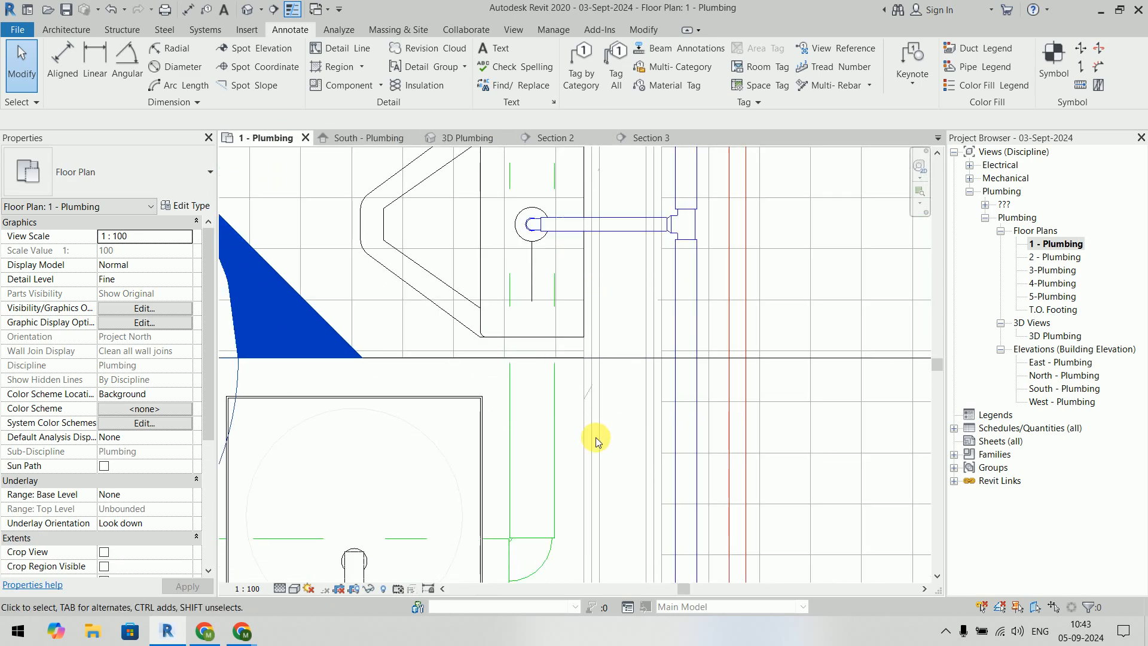
pyautogui.click(555, 286)
pyautogui.scroll(1, 548, 261)
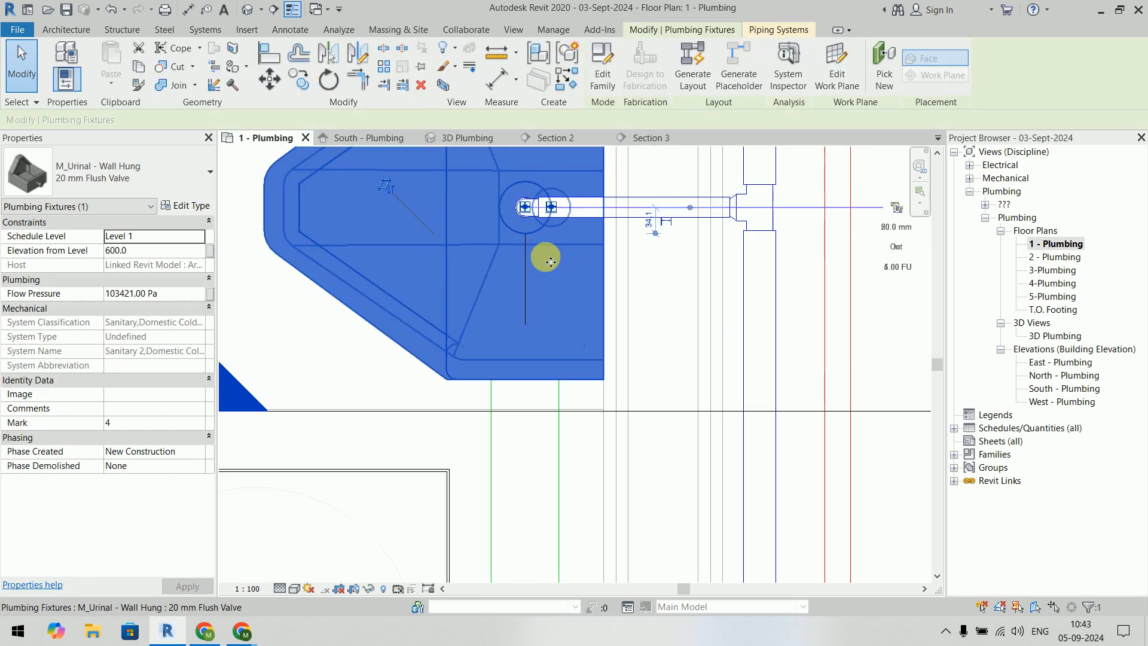
pyautogui.scroll(1, 550, 261)
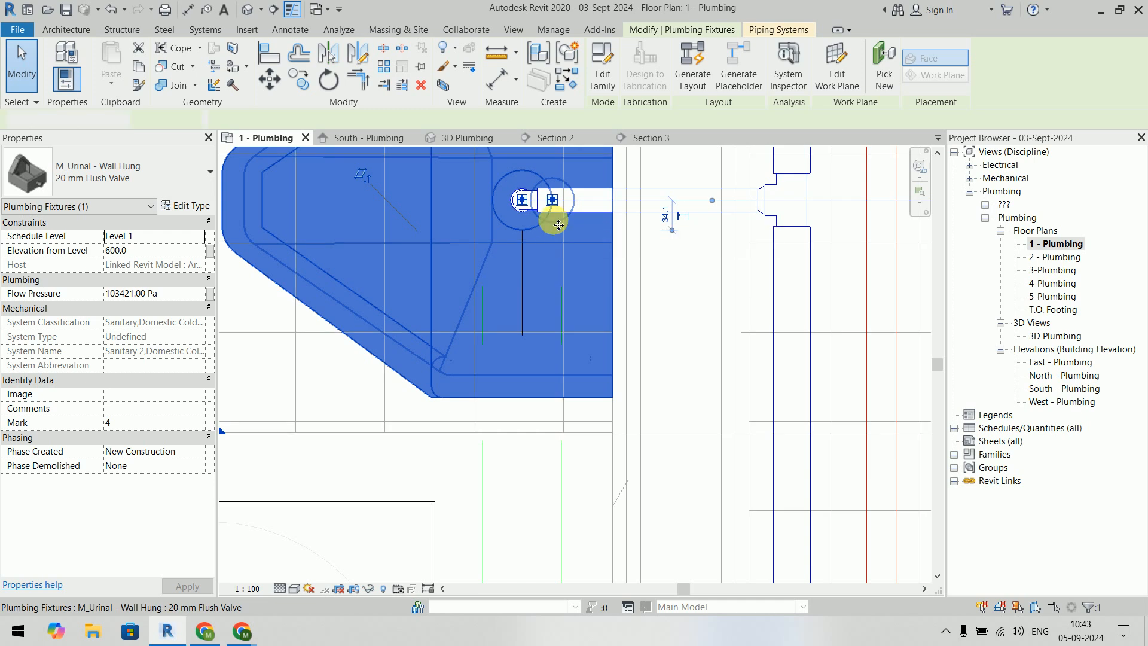
pyautogui.press('Escape')
pyautogui.click(295, 591)
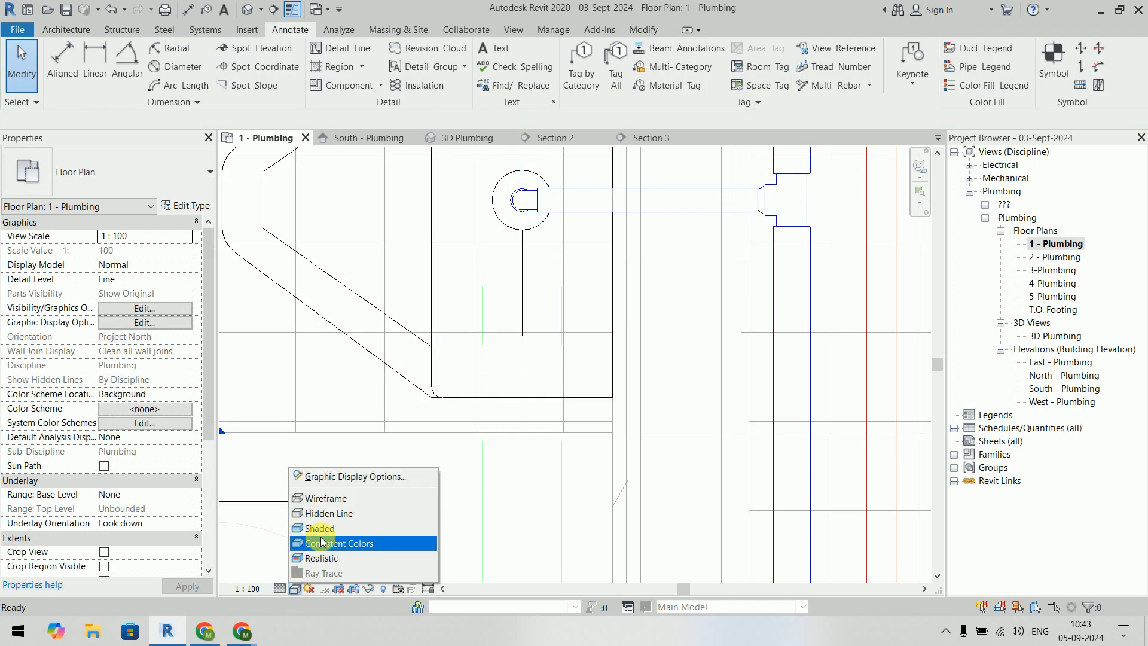
pyautogui.click(320, 500)
# Step: Delete the misplaced detail line at the drain of the urinal nearest the basins
pyautogui.scroll(2, 538, 221)
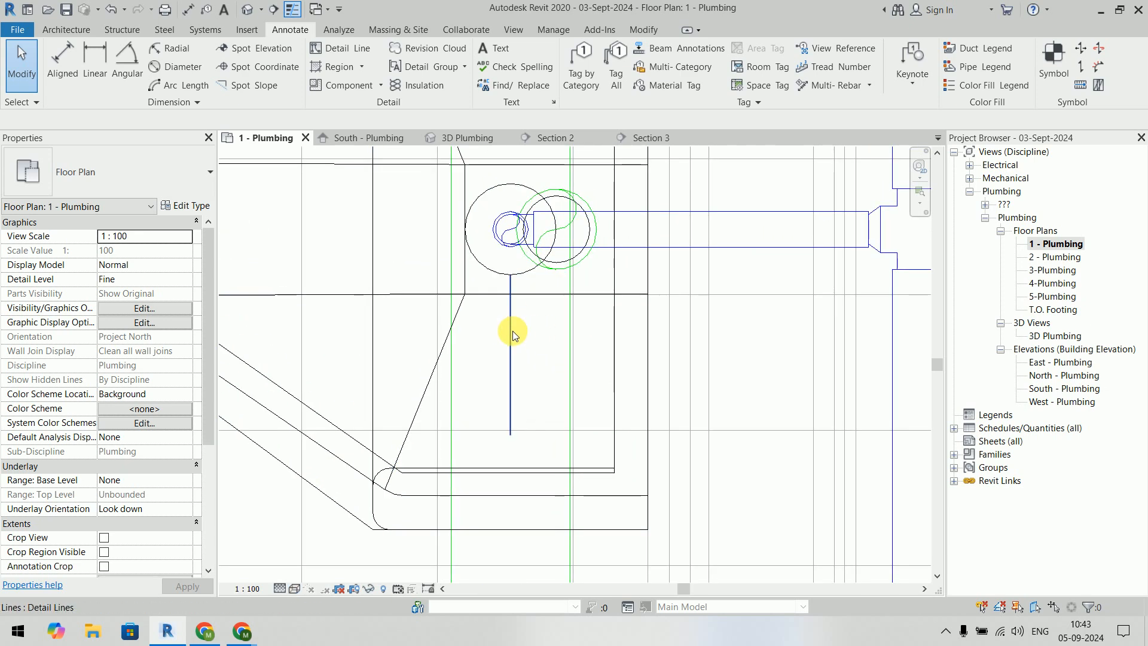
pyautogui.moveTo(522, 339); pyautogui.dragTo(550, 346)
pyautogui.moveTo(551, 295)
pyautogui.mouseDown()
pyautogui.moveTo(565, 290)
pyautogui.moveTo(559, 282)
pyautogui.mouseUp()
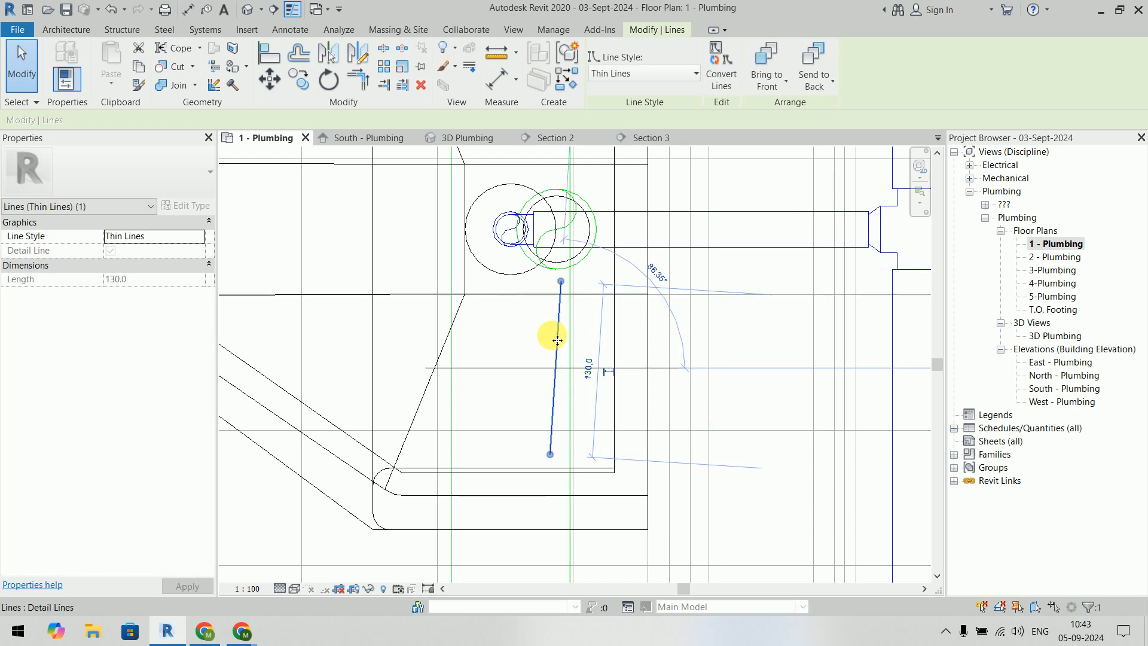
pyautogui.press('Delete')
# Step: Draw a vertical detail line about 90 mm long from the drain circle of the urinal nearest the basins
pyautogui.click(340, 48)
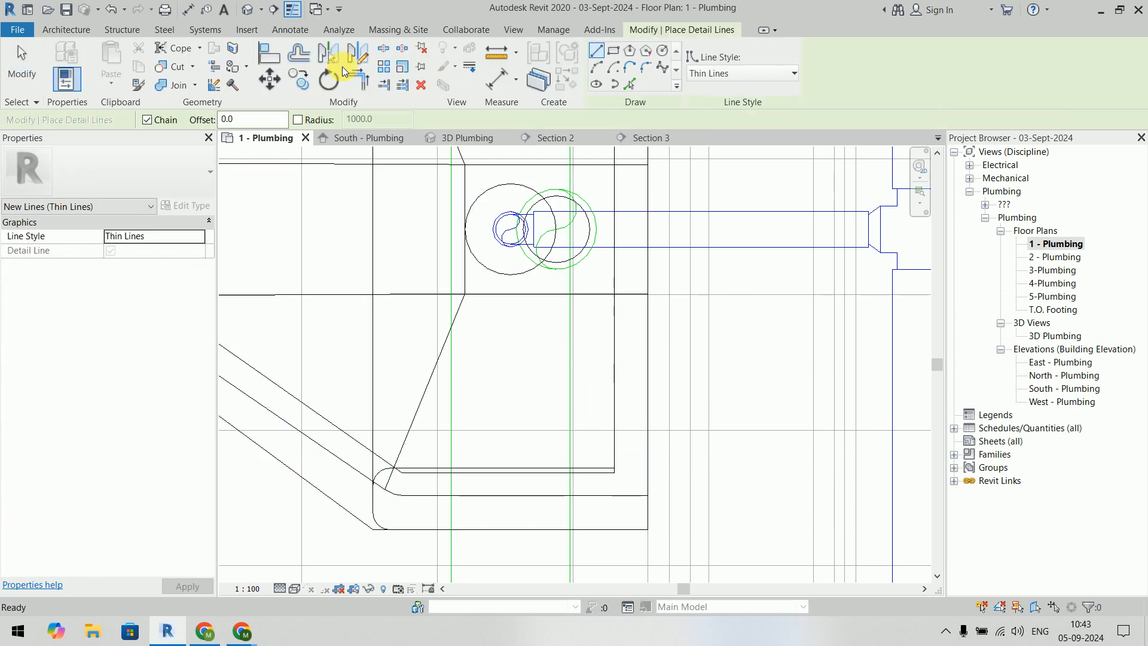
pyautogui.click(557, 264)
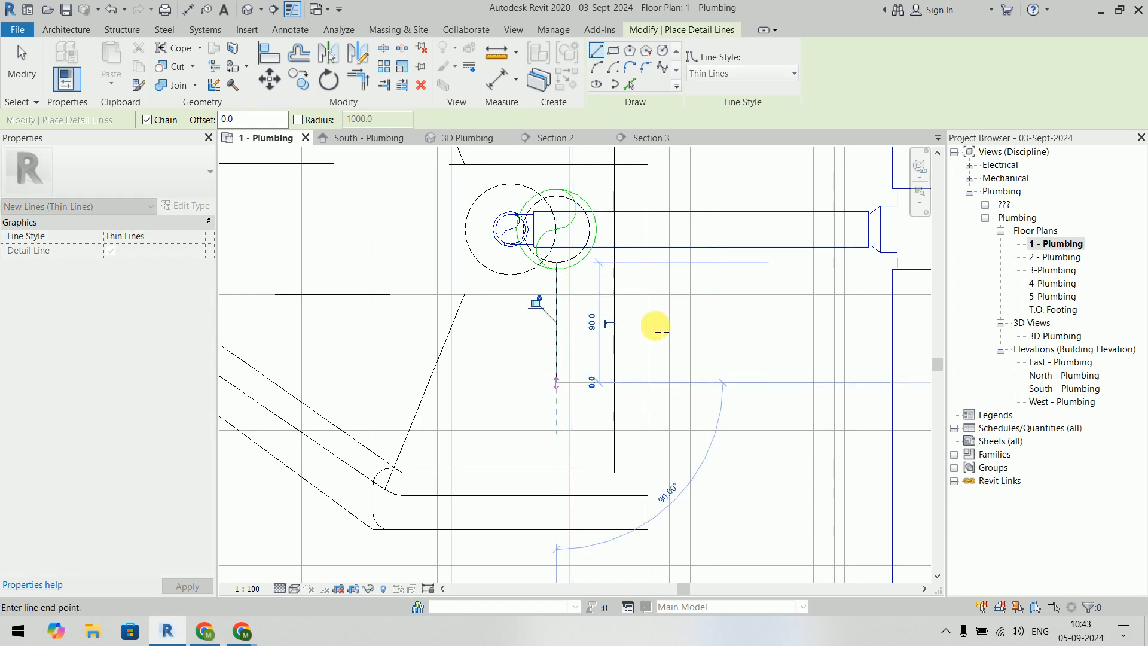
pyautogui.press('Escape')
pyautogui.press('Escape')
# Step: Align the centreline of the sanitary pipe behind the urinals with the new detail line
pyautogui.scroll(-2, 656, 327)
pyautogui.moveTo(679, 355); pyautogui.dragTo(633, 333, button='middle')
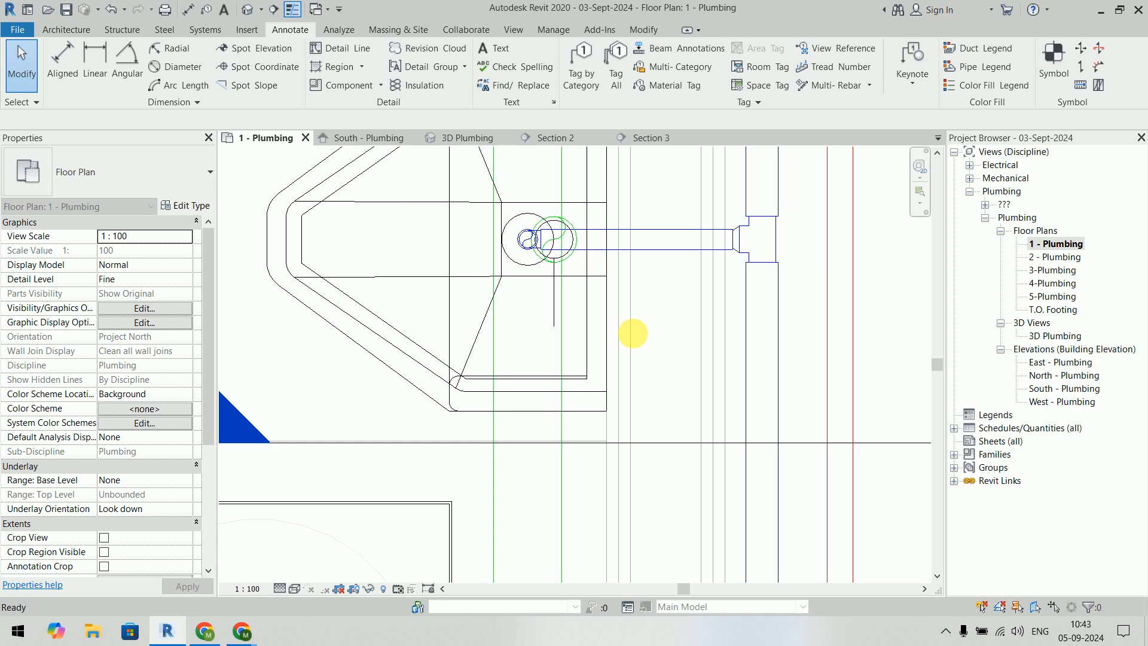
pyautogui.press('l')
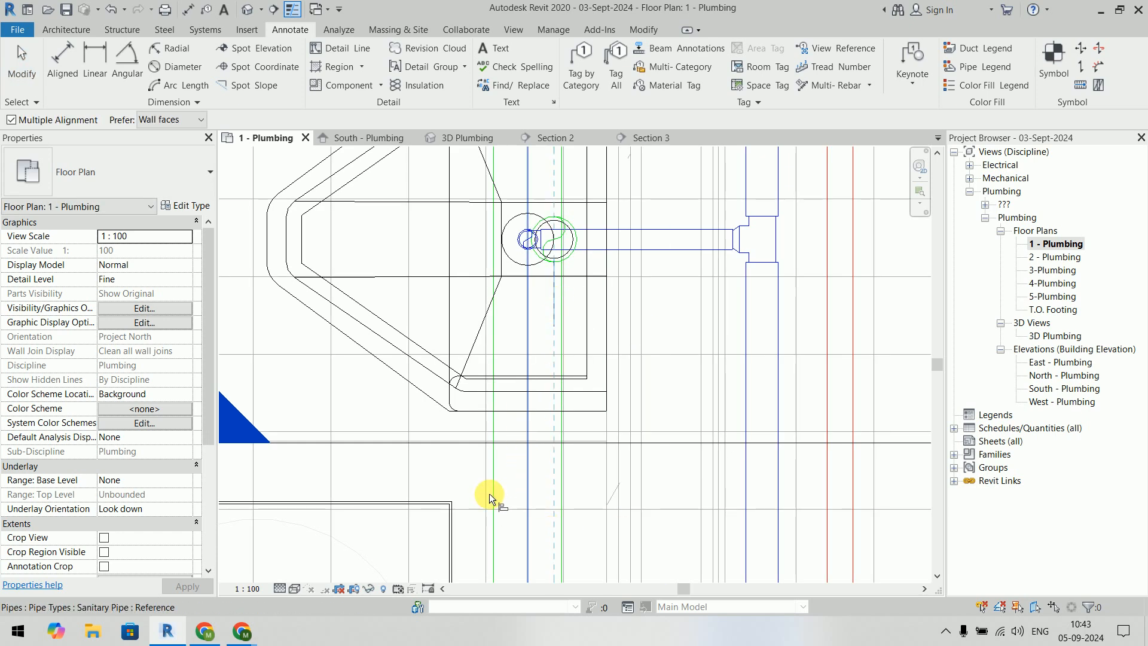
pyautogui.click(529, 486)
pyautogui.press('Escape')
pyautogui.press('Escape')
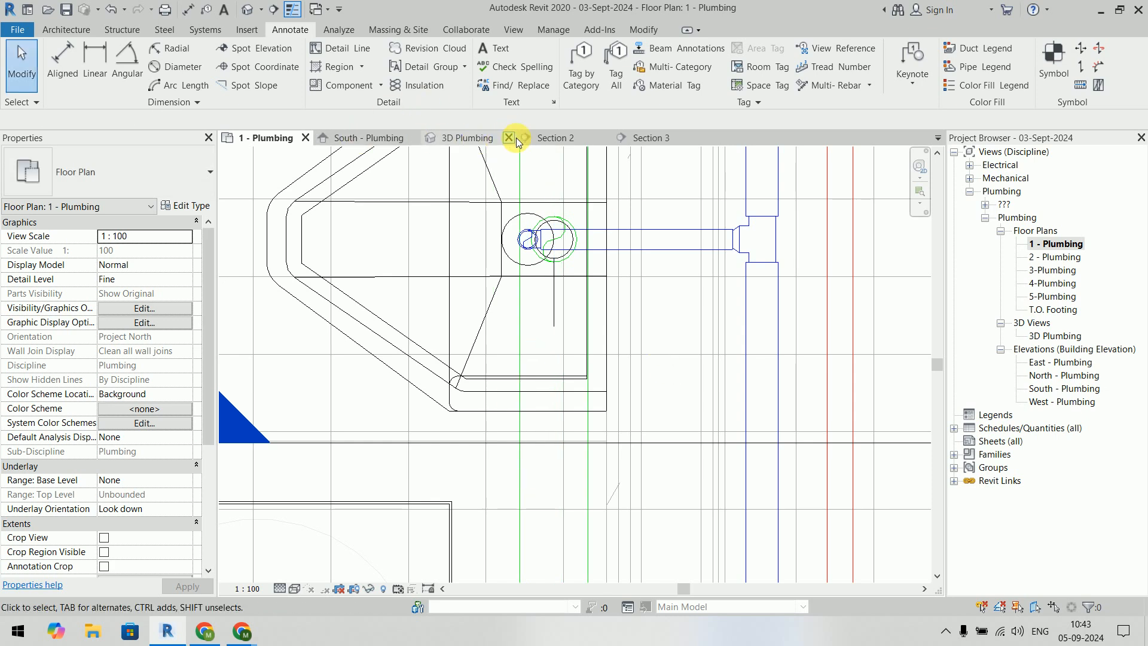
# Step: Check the run in Section 3 and delete the two old urinal drop pipes in the 3D Plumbing view
pyautogui.click(651, 139)
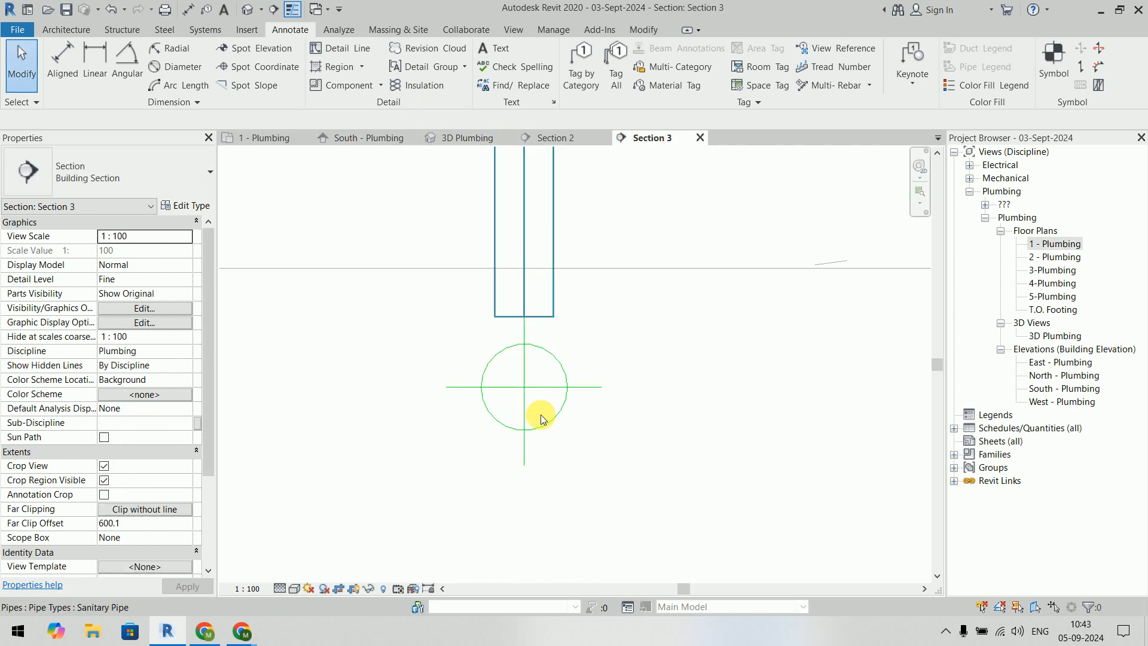
pyautogui.click(457, 138)
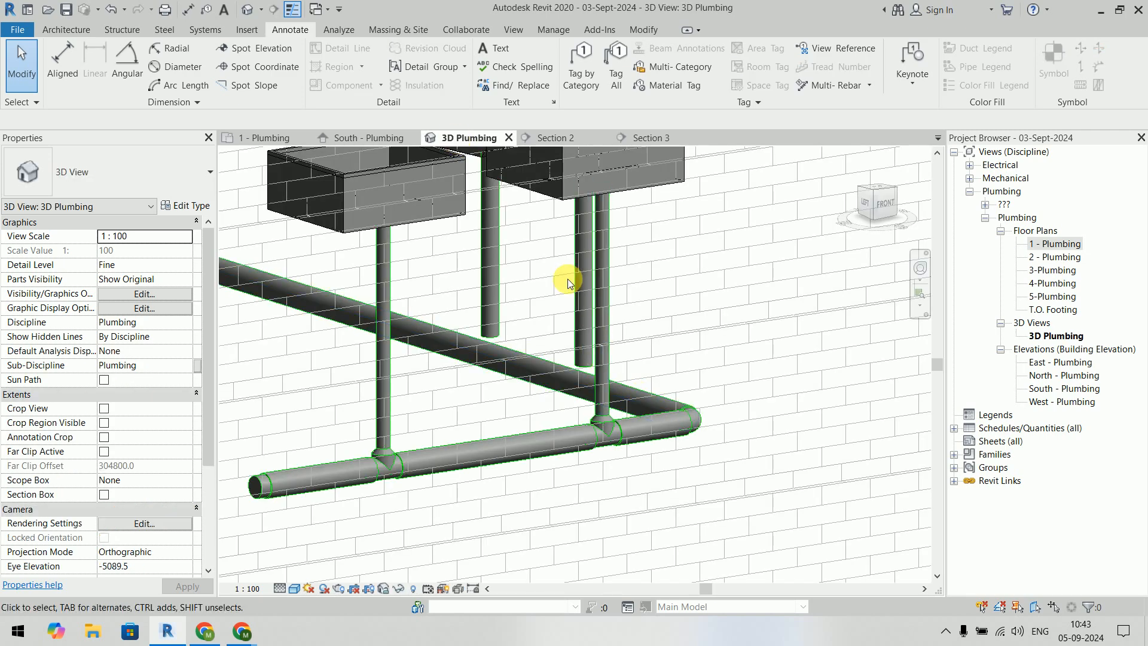
pyautogui.scroll(-2, 648, 324)
pyautogui.moveTo(701, 359)
pyautogui.keyDown('shift'); pyautogui.mouseDown(button='middle')
pyautogui.moveTo(666, 289)
pyautogui.moveTo(668, 266)
pyautogui.moveTo(594, 379)
pyautogui.moveTo(598, 324)
pyautogui.mouseUp(button='middle'); pyautogui.keyUp('shift')
pyautogui.click(598, 324)
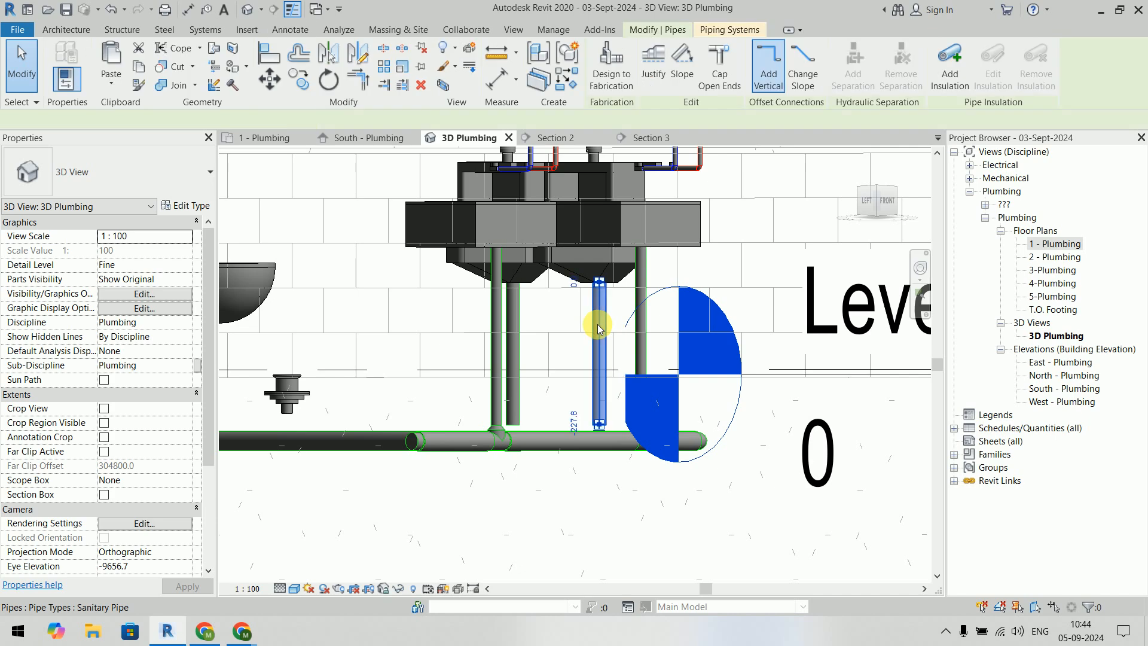
pyautogui.press('Escape')
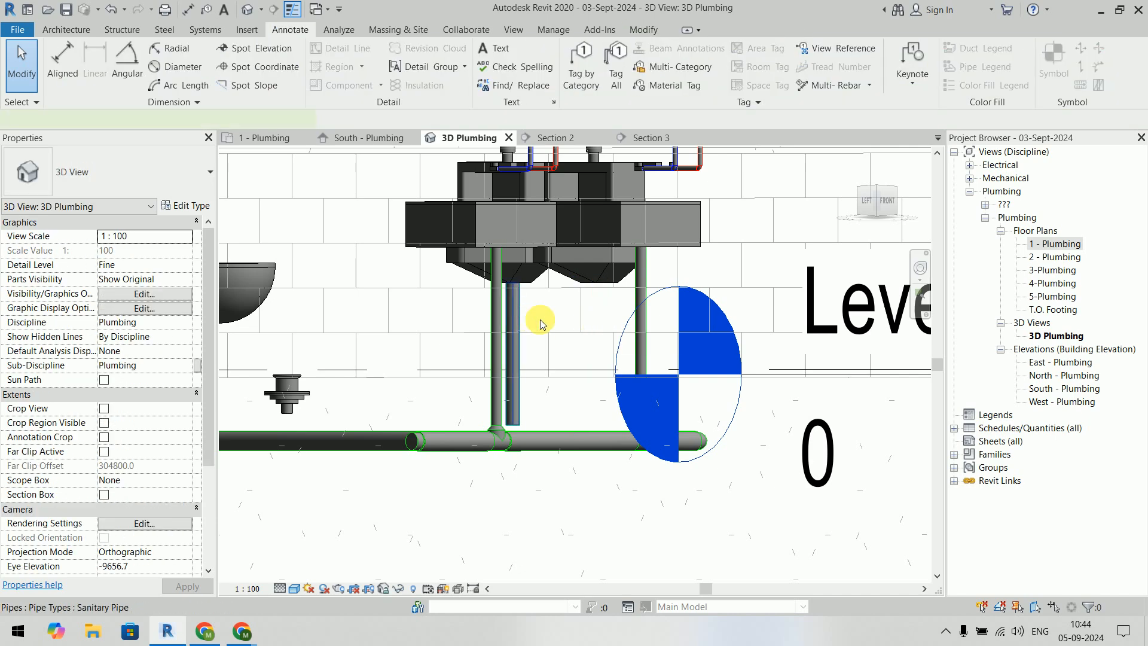
pyautogui.keyDown('shift'); pyautogui.moveTo(566, 327); pyautogui.dragTo(657, 318, button='middle'); pyautogui.keyUp('shift')
# Step: Connect both urinals' sanitary outlets into the realigned horizontal sanitary pipe with Connect Into
pyautogui.click(665, 312)
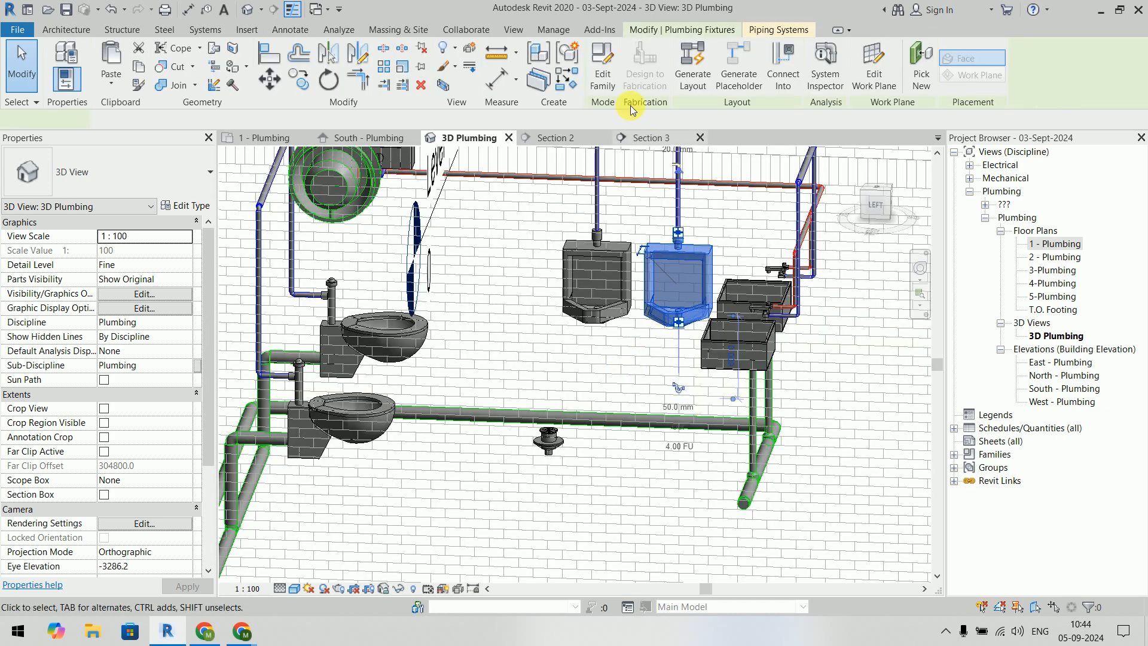
pyautogui.press('Escape')
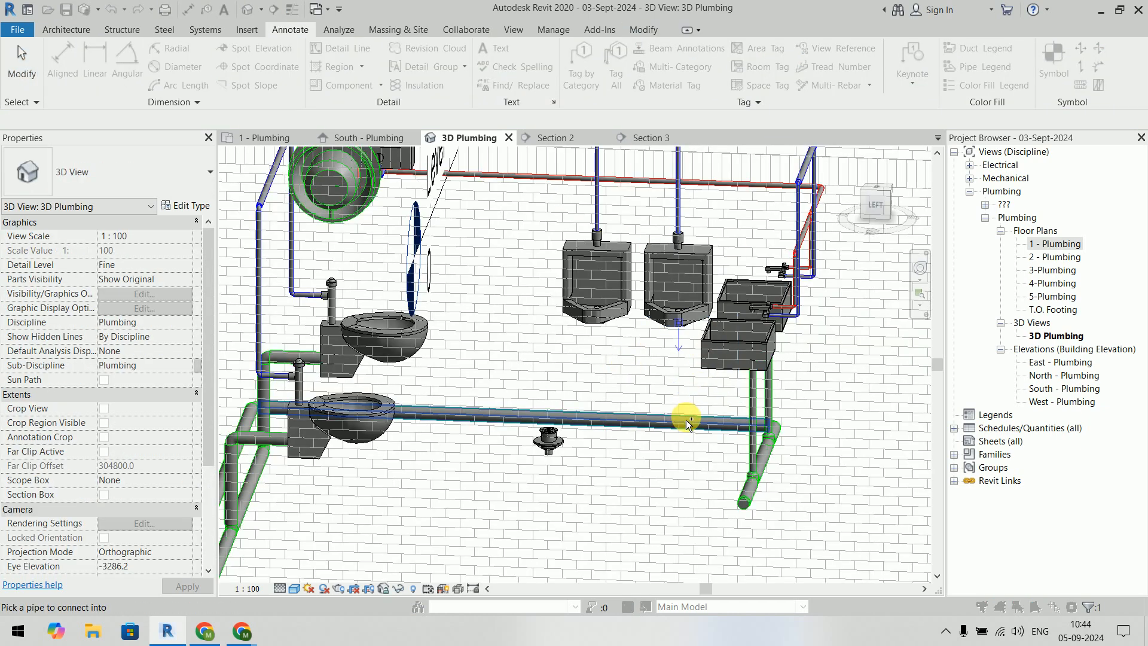
pyautogui.click(622, 257)
pyautogui.press('Escape')
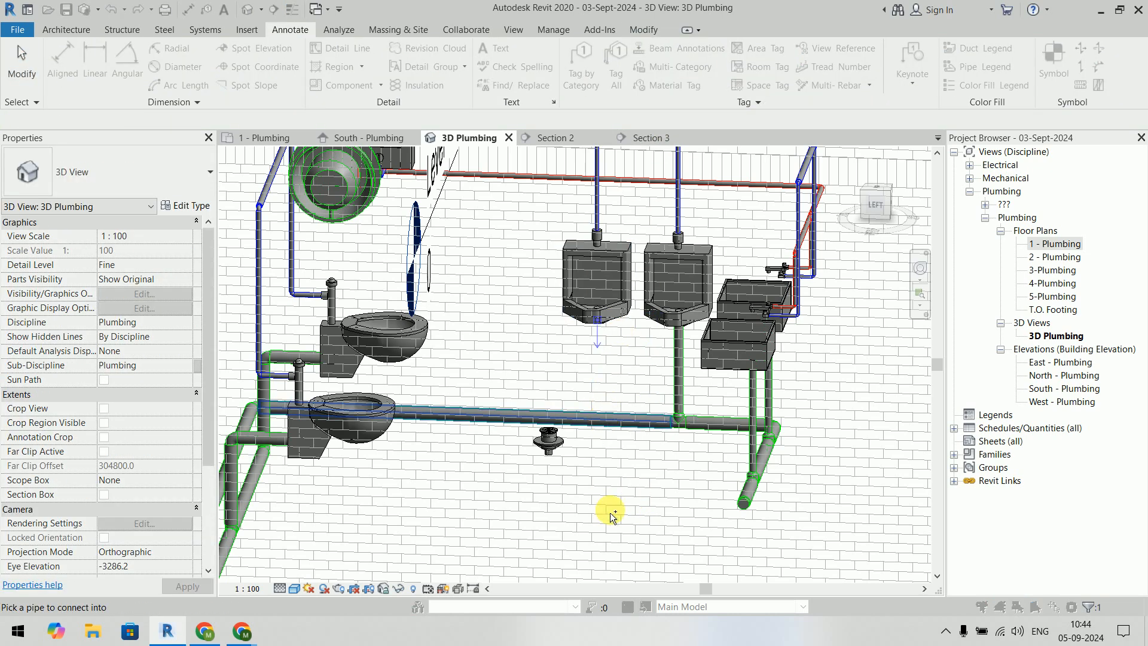
pyautogui.scroll(10, 684, 414)
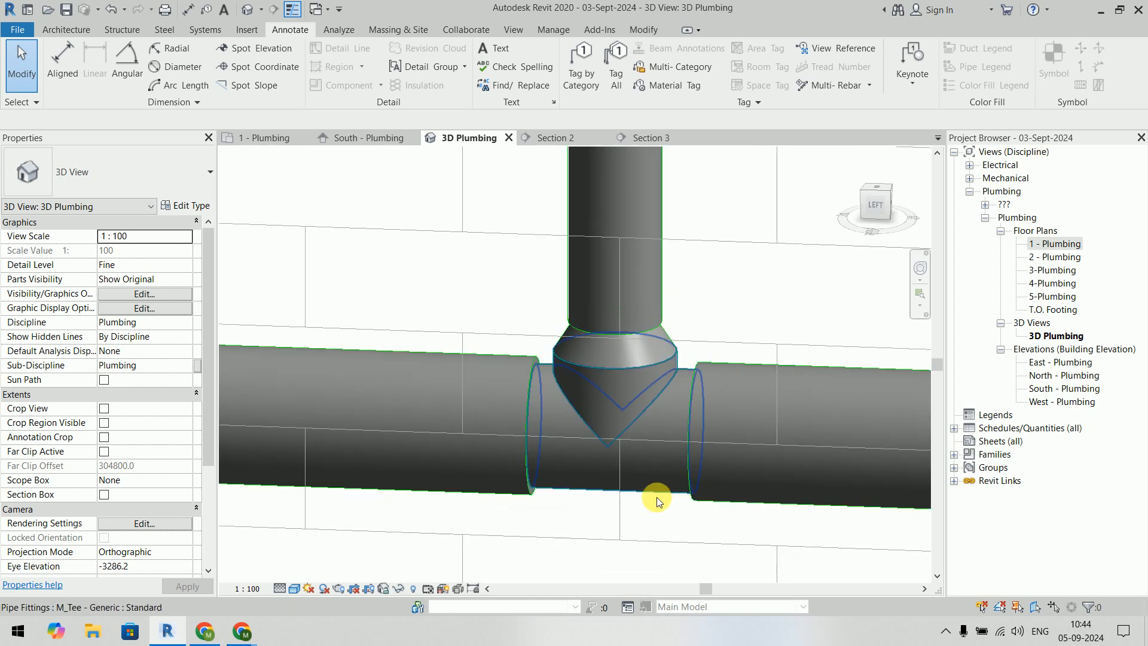
# Step: Delete the surplus pipe and end fitting beyond the last basin drop, and change the tee there to an elbow
pyautogui.scroll(-5, 625, 427)
pyautogui.scroll(-6, 622, 414)
pyautogui.keyDown('shift'); pyautogui.moveTo(623, 414); pyautogui.dragTo(591, 514, button='middle'); pyautogui.keyUp('shift')
pyautogui.scroll(6, 592, 514)
pyautogui.moveTo(392, 346); pyautogui.dragTo(536, 500)
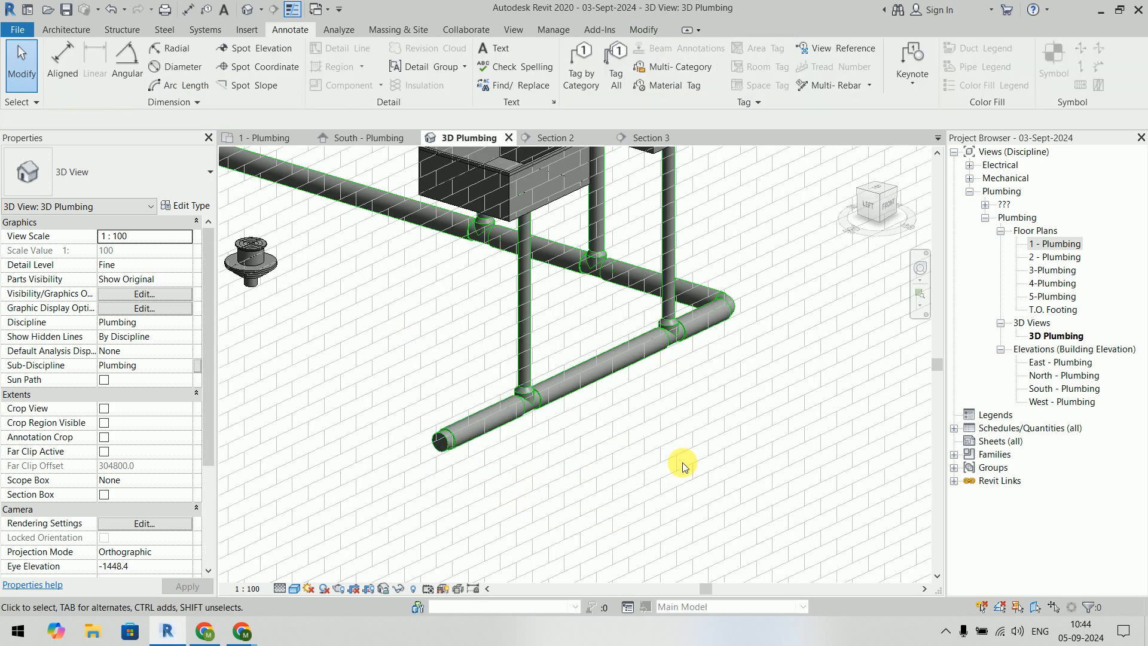
pyautogui.press('Delete')
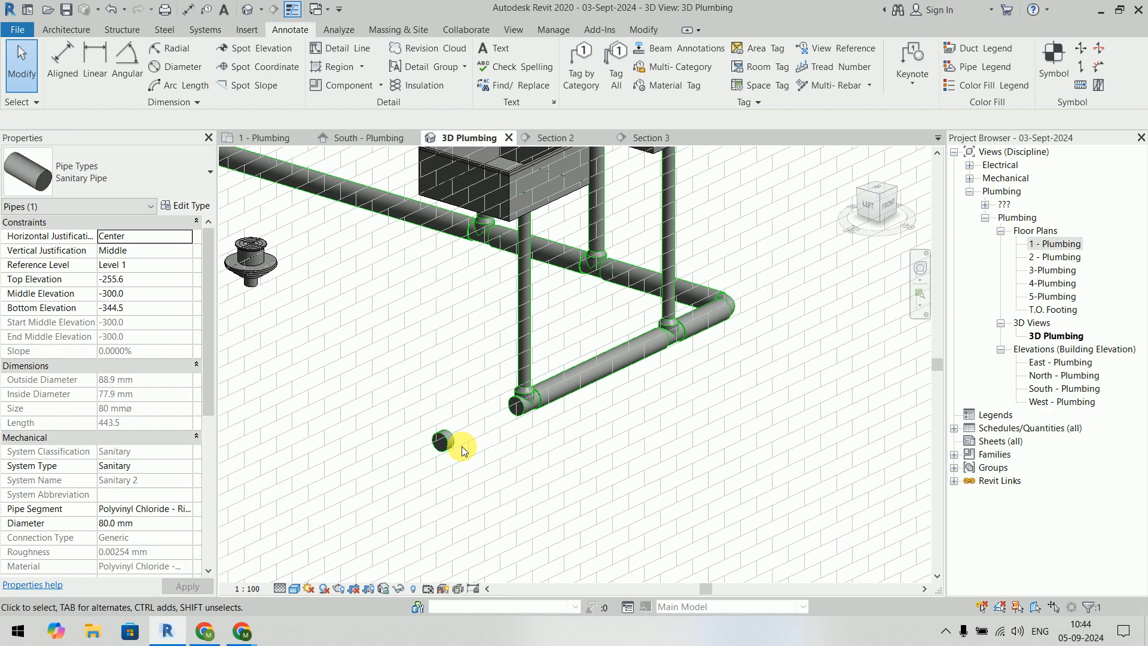
pyautogui.scroll(3, 512, 425)
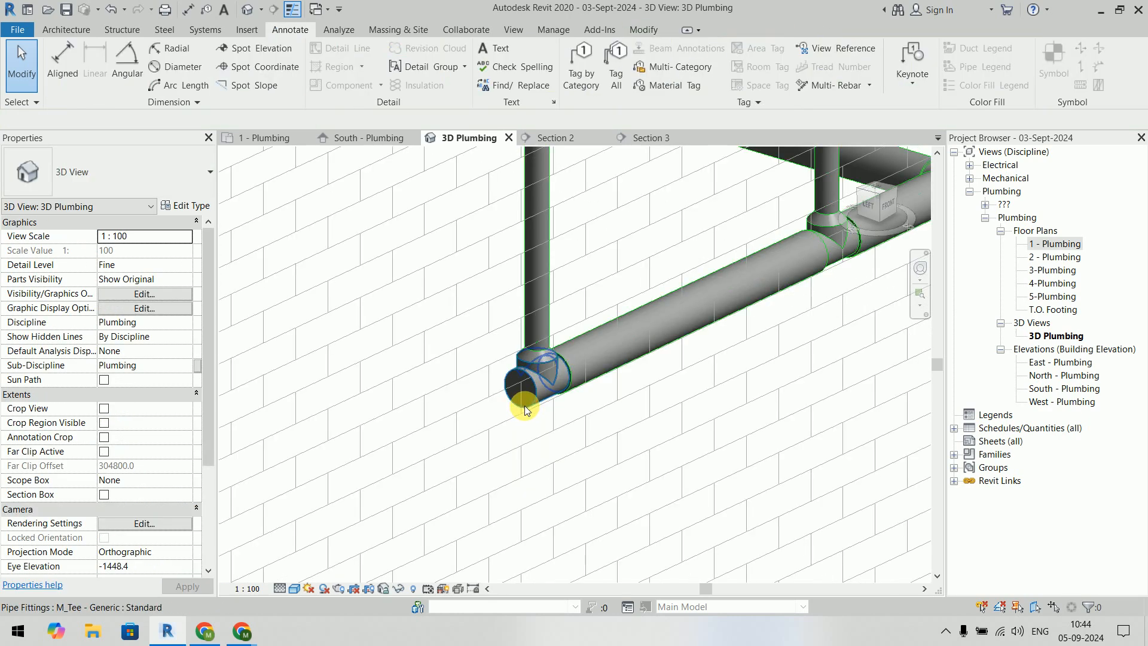
pyautogui.click(558, 454)
pyautogui.click(451, 419)
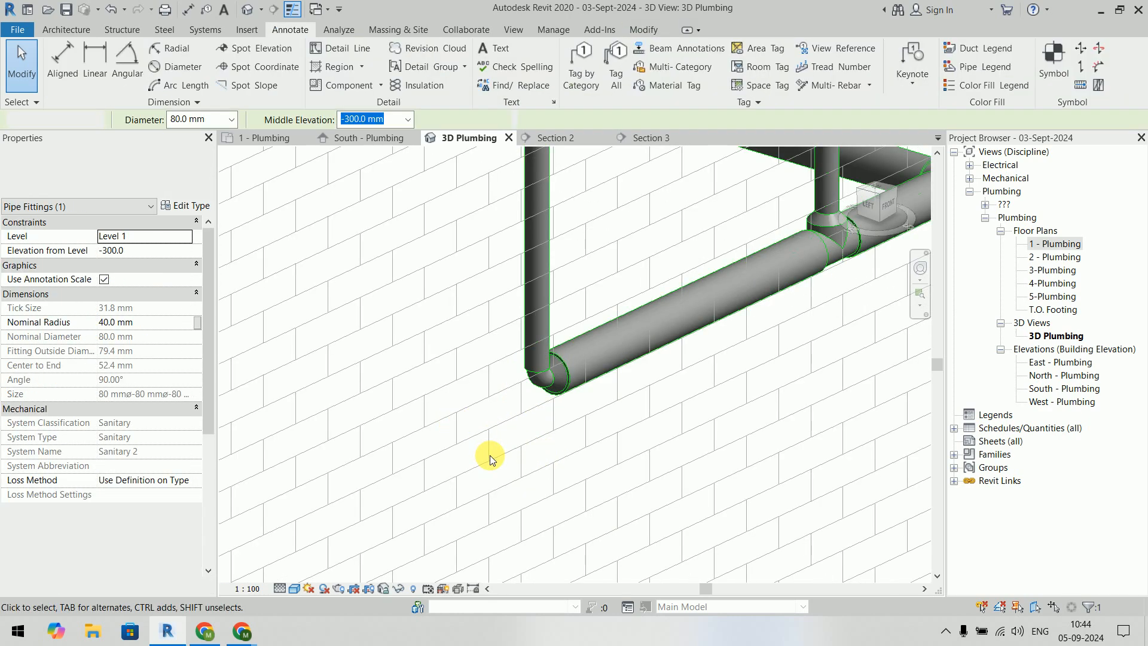
# Step: Compare the levels of the basin and urinal run, the WC run and the floor drain in the South - Plumbing elevation
pyautogui.scroll(-5, 490, 454)
pyautogui.scroll(2, 703, 429)
pyautogui.moveTo(668, 419); pyautogui.dragTo(745, 381, button='middle')
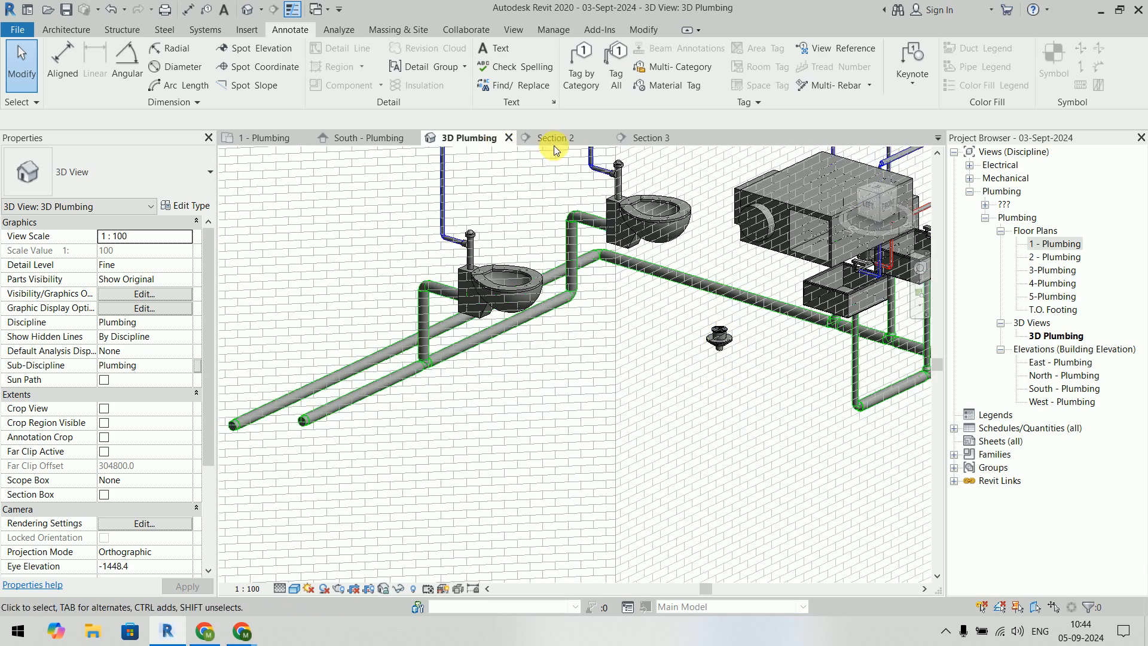
pyautogui.click(365, 139)
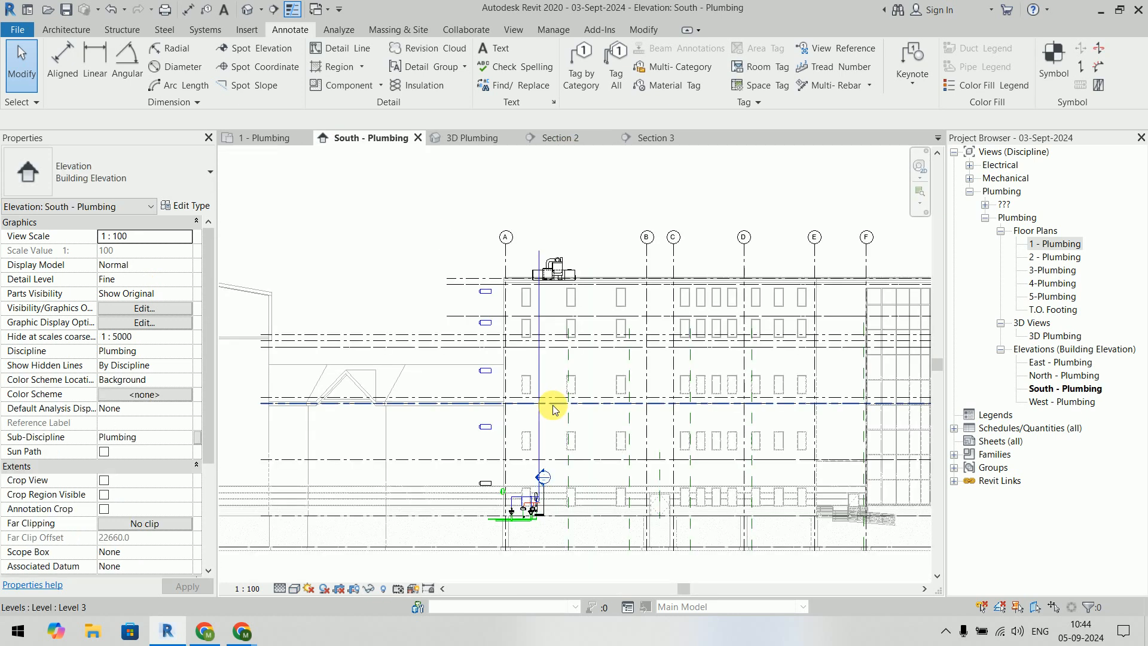
pyautogui.moveTo(613, 466); pyautogui.dragTo(555, 375, button='middle')
pyautogui.scroll(6, 547, 321)
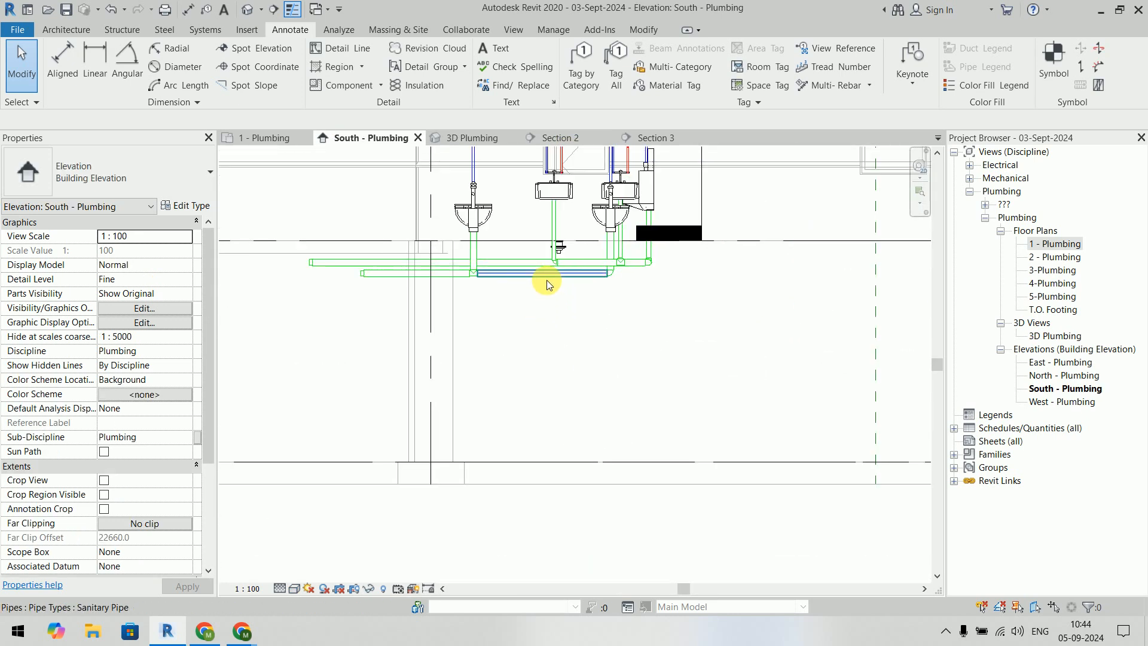
pyautogui.scroll(-3, 548, 403)
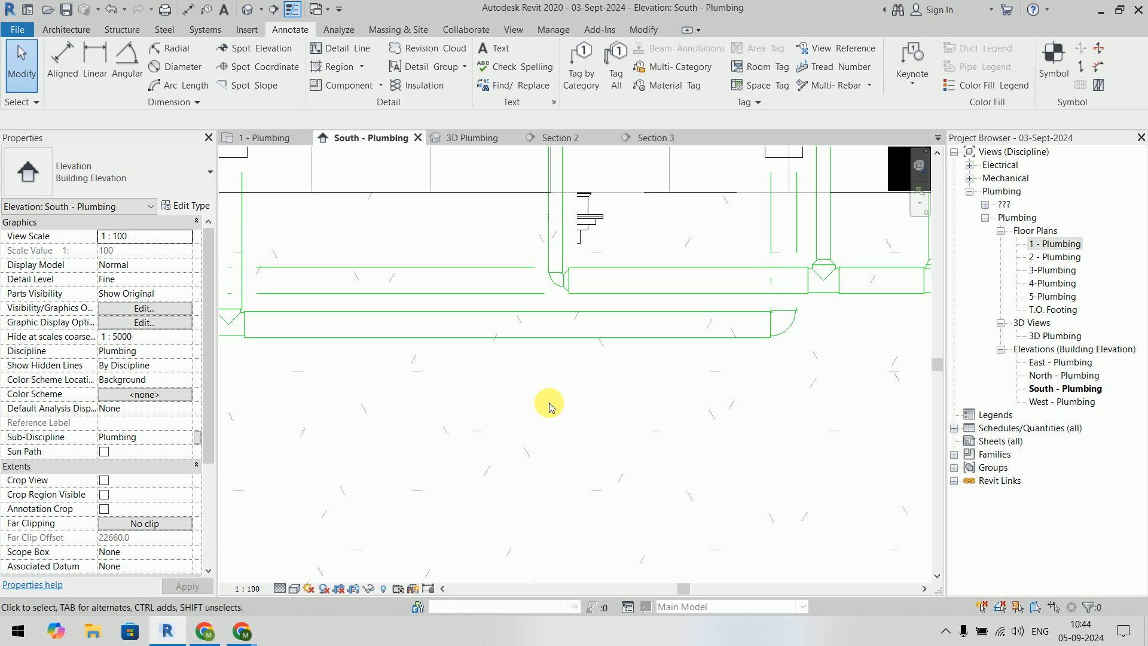
pyautogui.scroll(3, 549, 405)
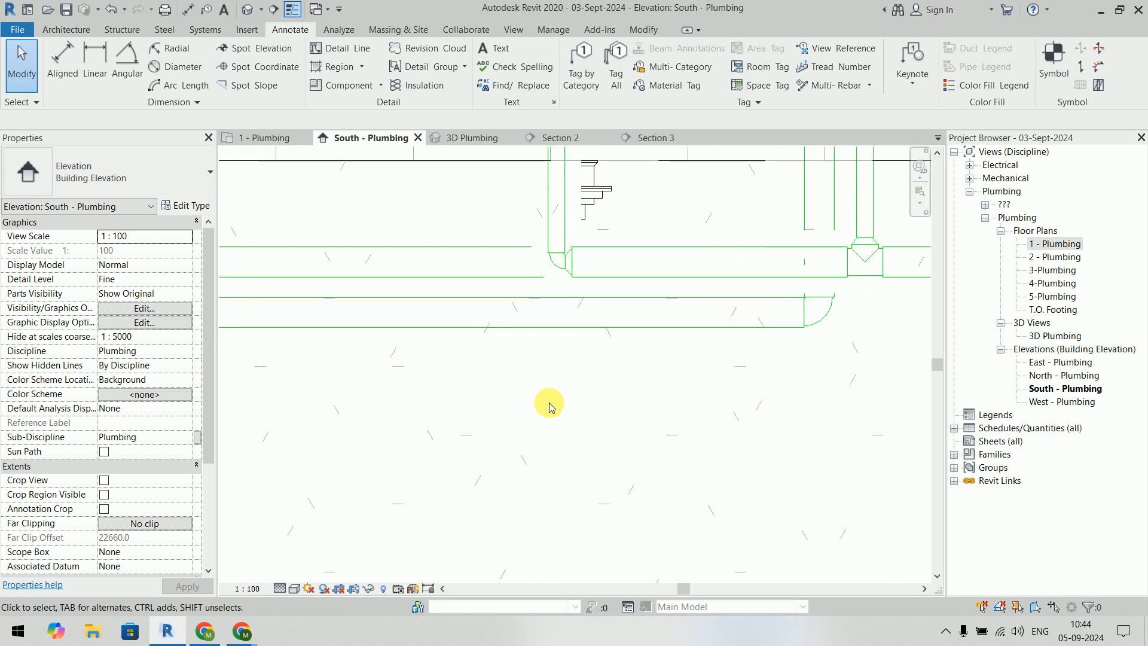
pyautogui.scroll(-3, 549, 404)
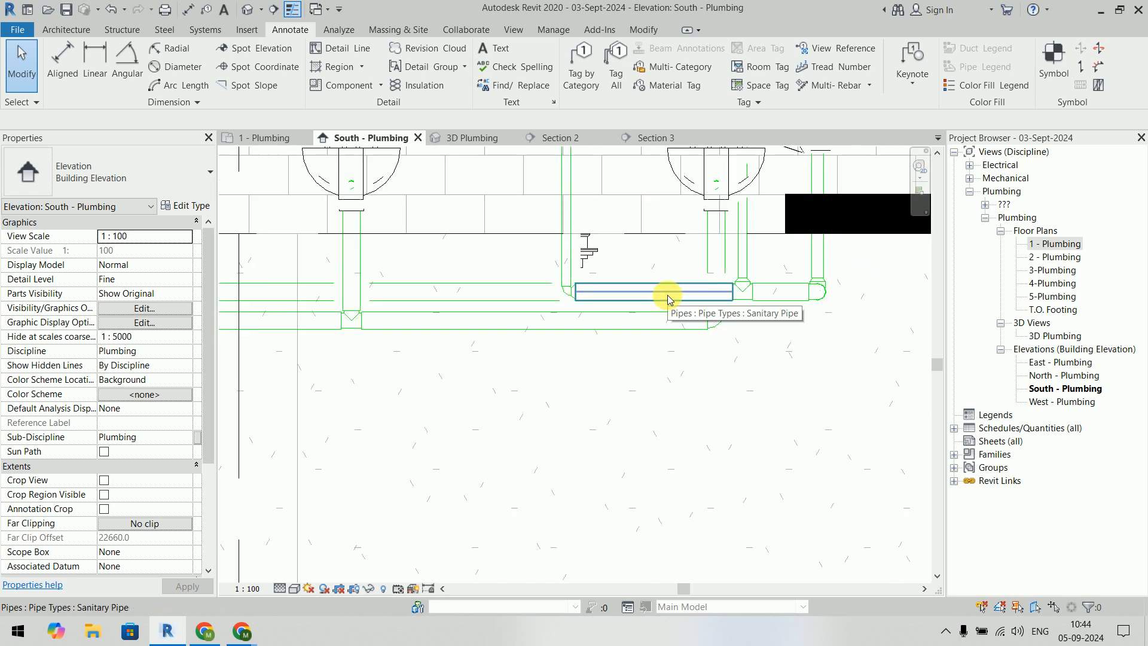
pyautogui.press('Tab')
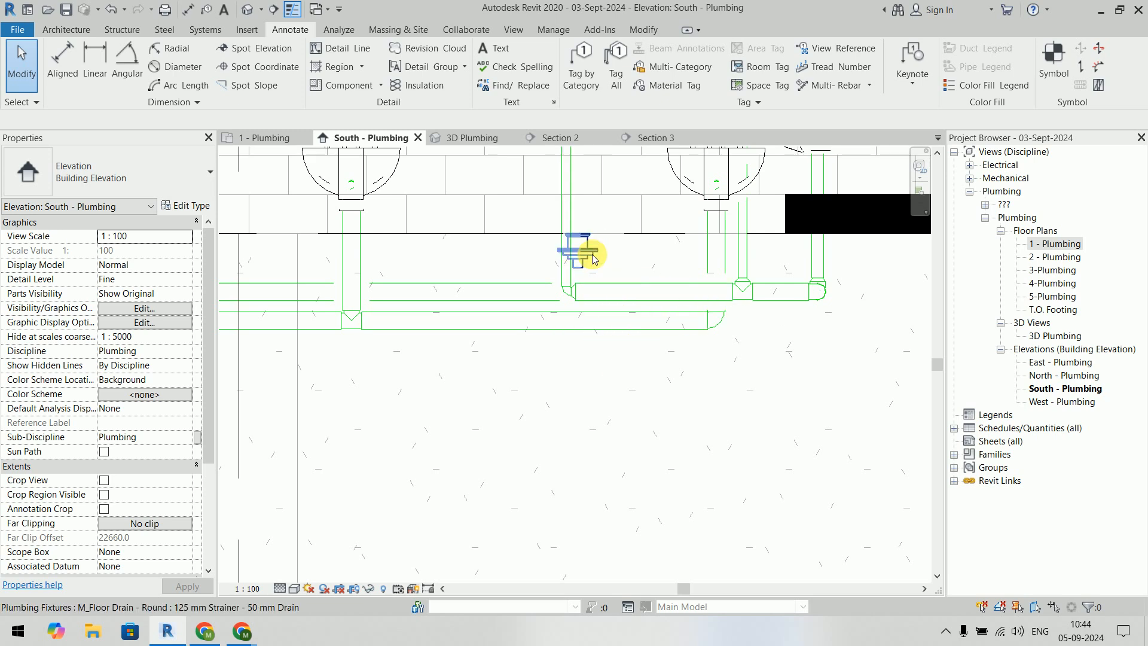
# Step: In the 3D Plumbing view, set the middle elevation of the basin and urinal run's long pipe near the WCs to -450 mm
pyautogui.click(466, 136)
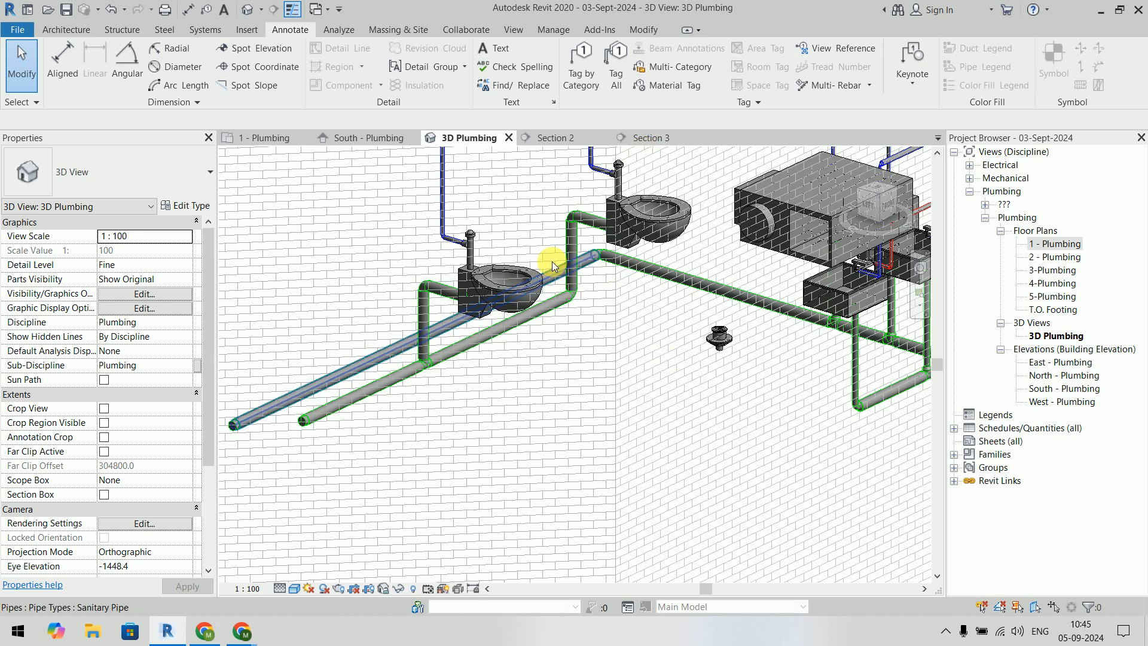
pyautogui.click(626, 403)
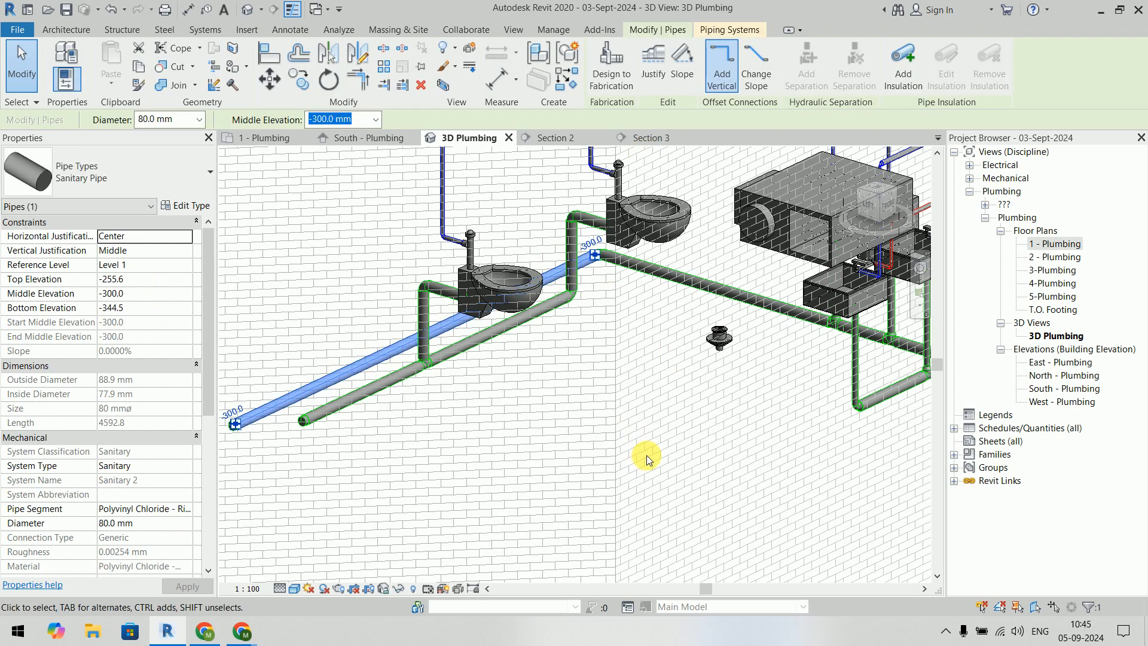
pyautogui.doubleClick(324, 120)
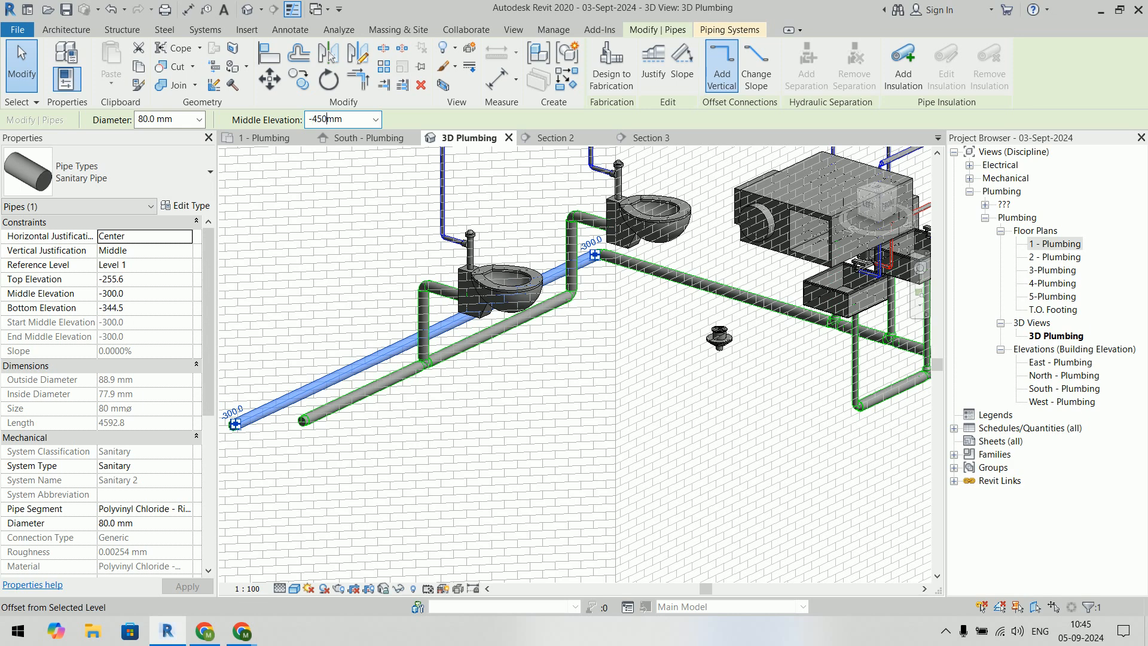
pyautogui.press('Escape')
# Step: Try to connect the floor drain into the lowered sanitary pipe beside the WCs with Connect Into
pyautogui.moveTo(599, 468)
pyautogui.keyDown('shift'); pyautogui.mouseDown(button='middle')
pyautogui.moveTo(594, 402)
pyautogui.moveTo(728, 415)
pyautogui.moveTo(584, 358)
pyautogui.moveTo(410, 379)
pyautogui.moveTo(333, 405)
pyautogui.mouseUp(button='middle'); pyautogui.keyUp('shift')
pyautogui.moveTo(517, 467); pyautogui.dragTo(423, 520, button='middle')
pyautogui.scroll(3, 439, 400)
pyautogui.click(402, 309)
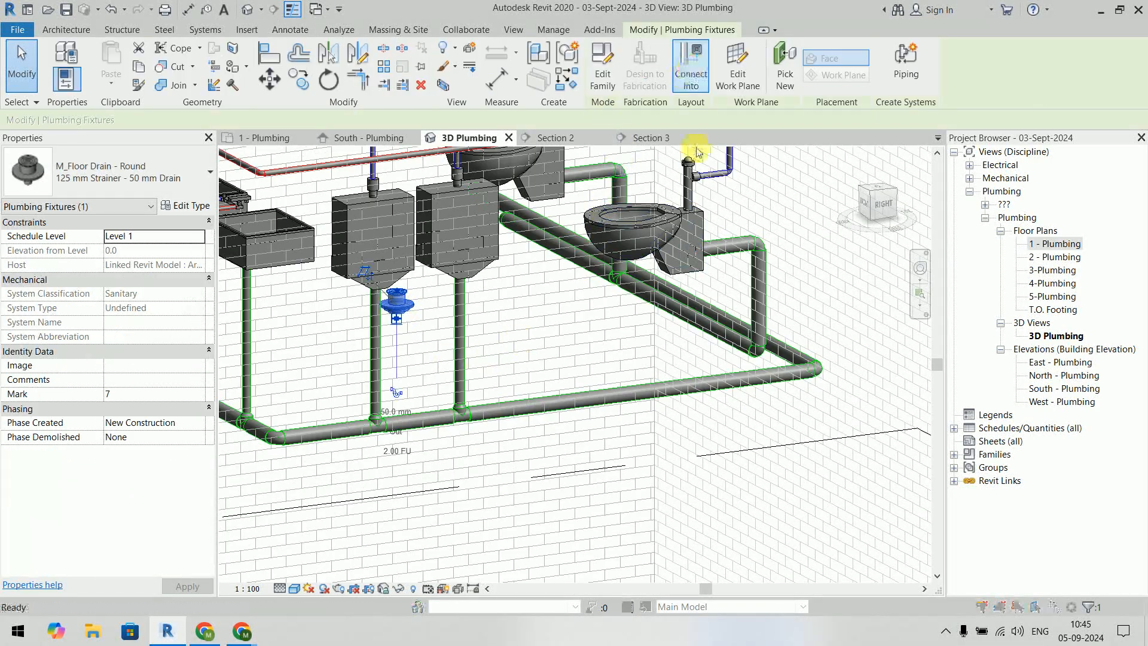
pyautogui.click(692, 76)
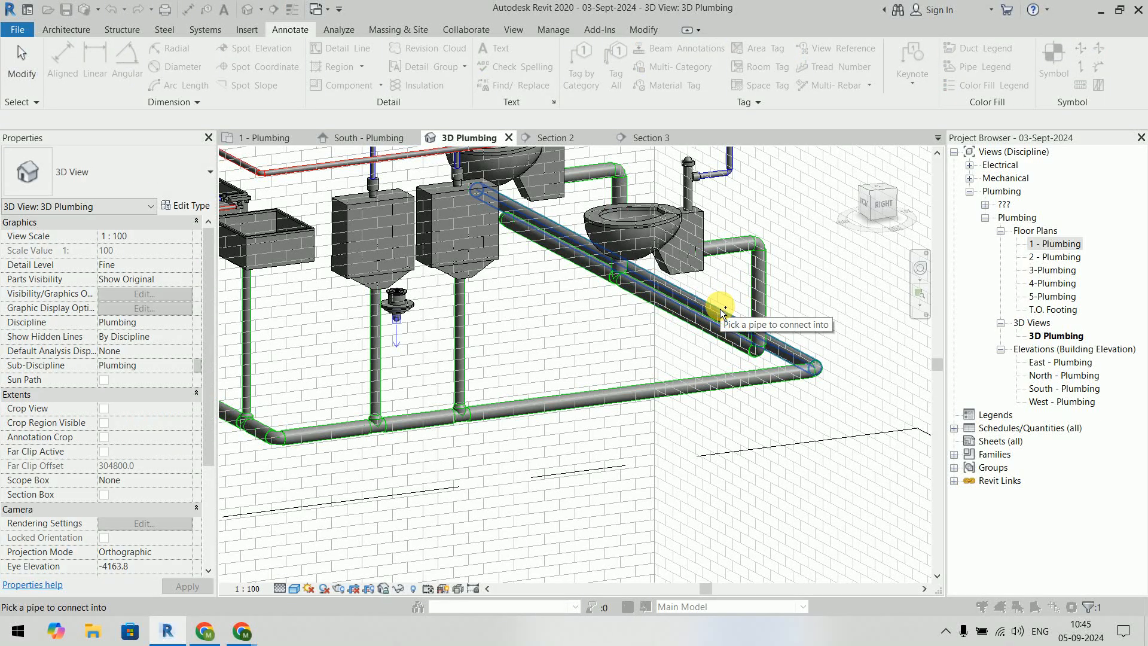
pyautogui.click(722, 312)
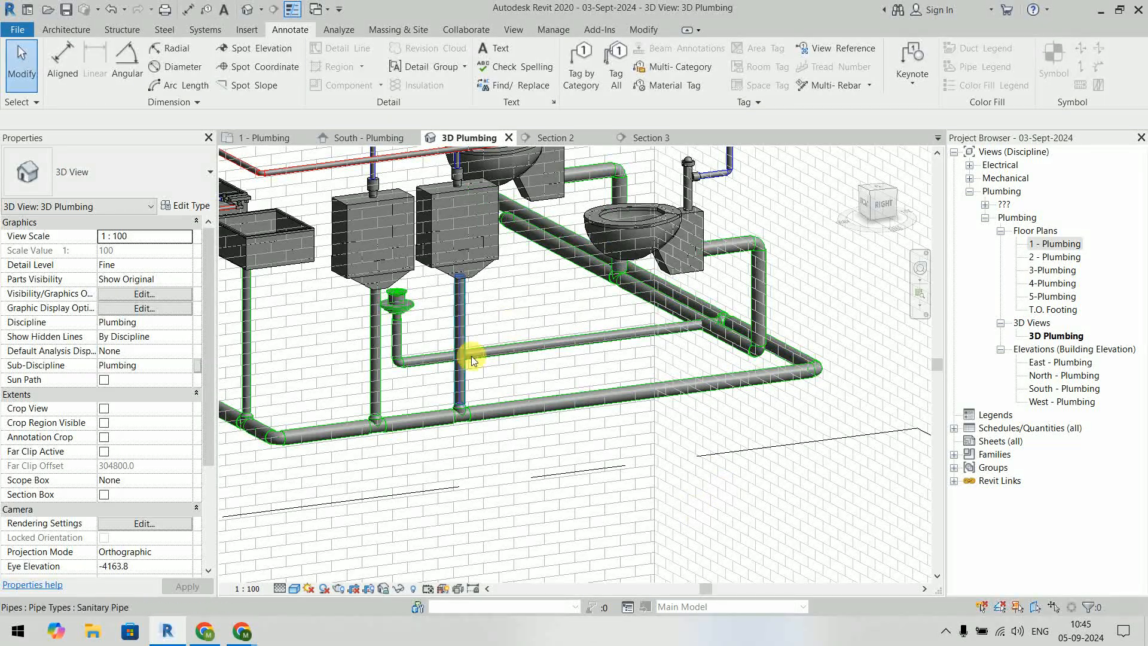
# Step: Inspect the floor drain's new branch where it meets the WC pipes, and undo that connection
pyautogui.scroll(5, 707, 357)
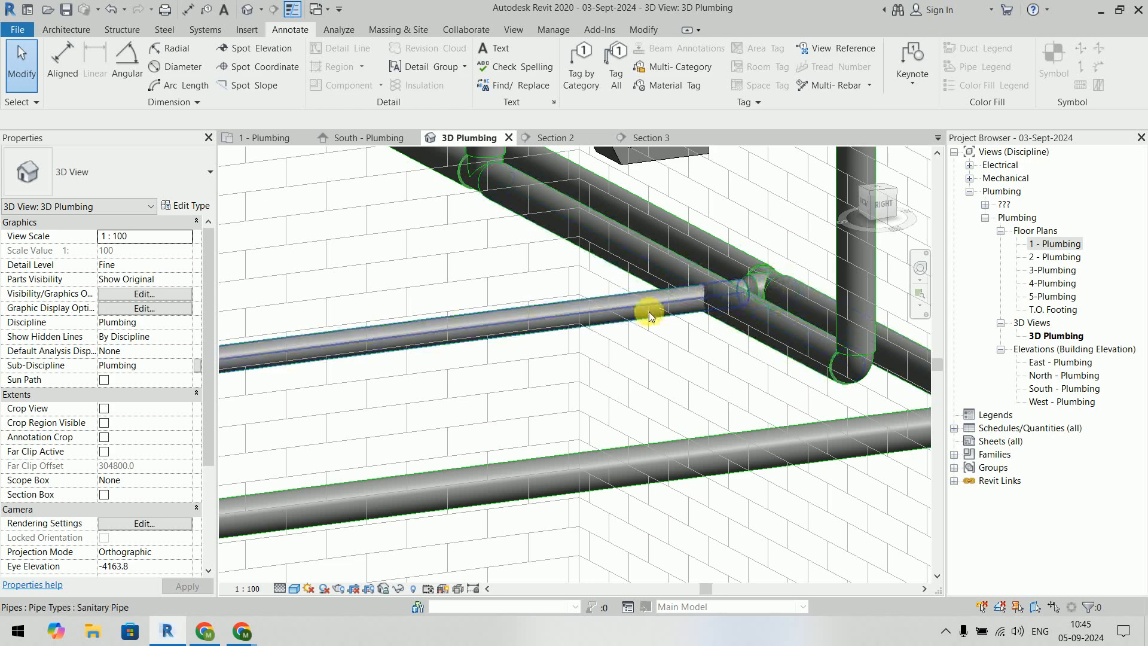
pyautogui.scroll(-8, 763, 287)
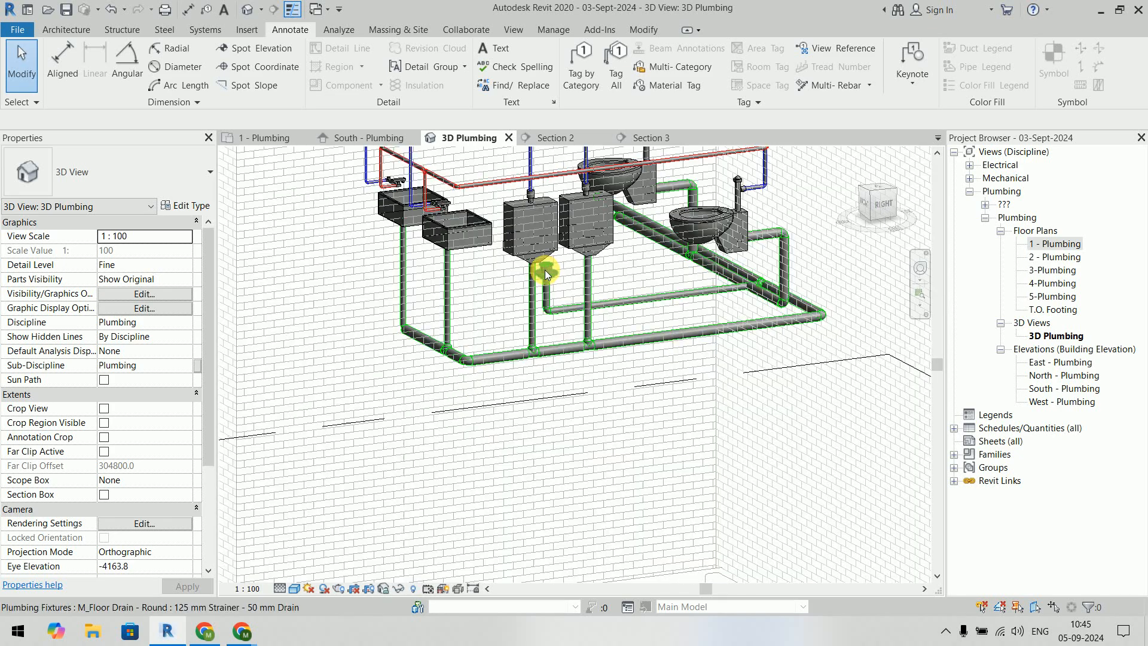
pyautogui.keyDown('shift'); pyautogui.moveTo(592, 359); pyautogui.dragTo(513, 375, button='middle'); pyautogui.keyUp('shift')
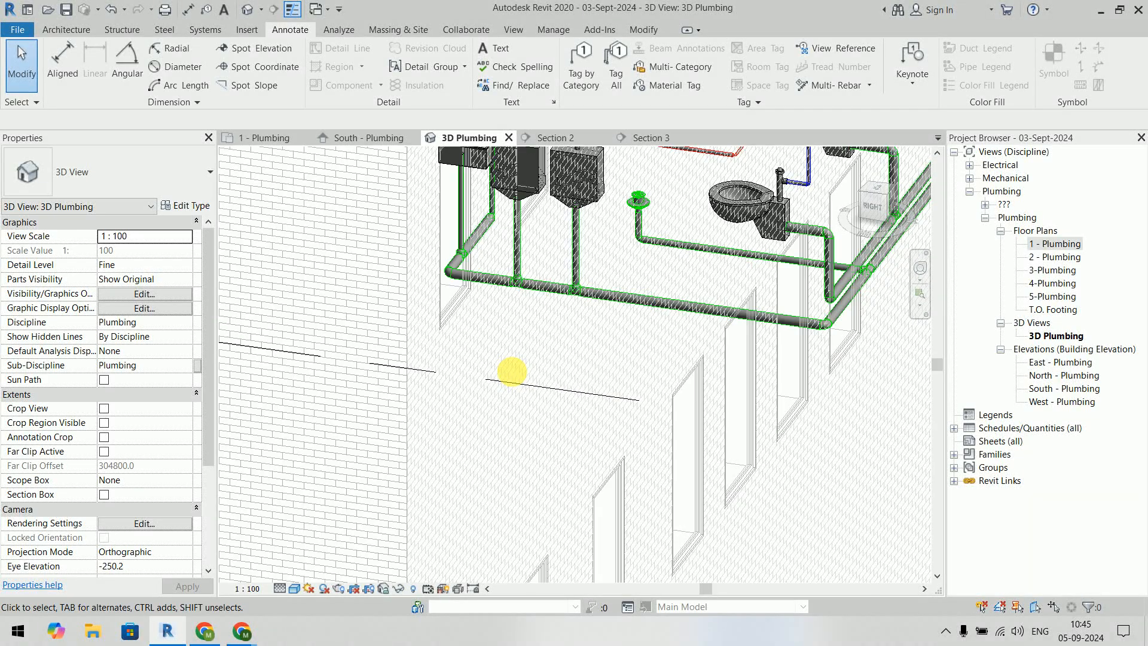
pyautogui.scroll(2, 513, 375)
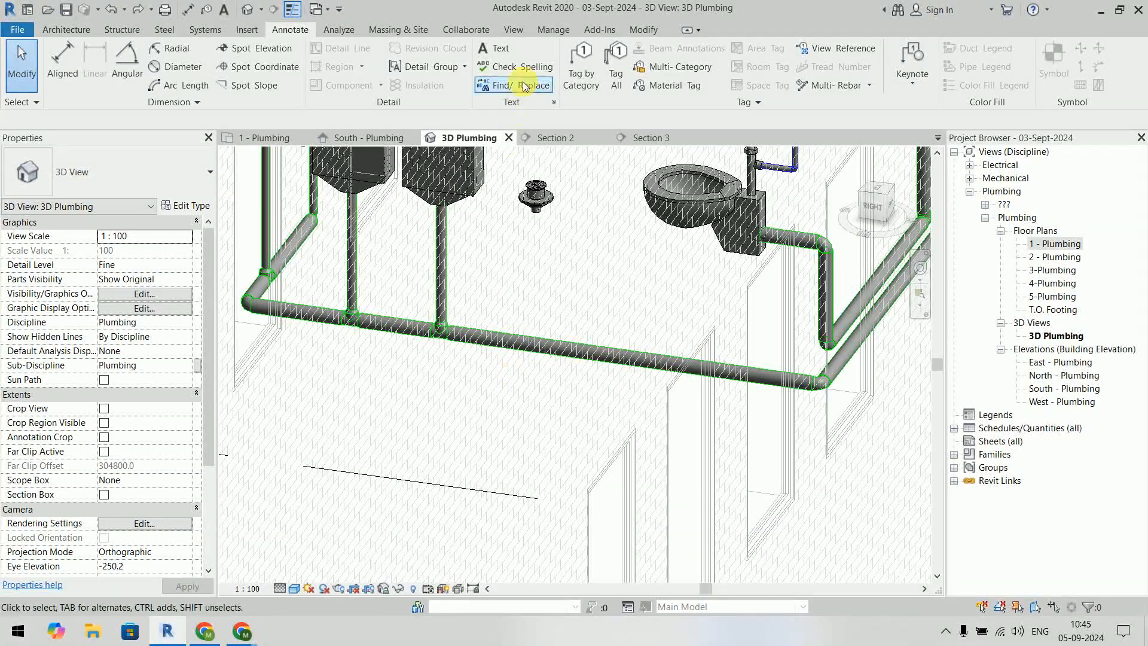
# Step: In the 1 - Plumbing floor plan, move the Section 3 line so it covers the floor drain and upper urinal, and go to its view
pyautogui.click(372, 139)
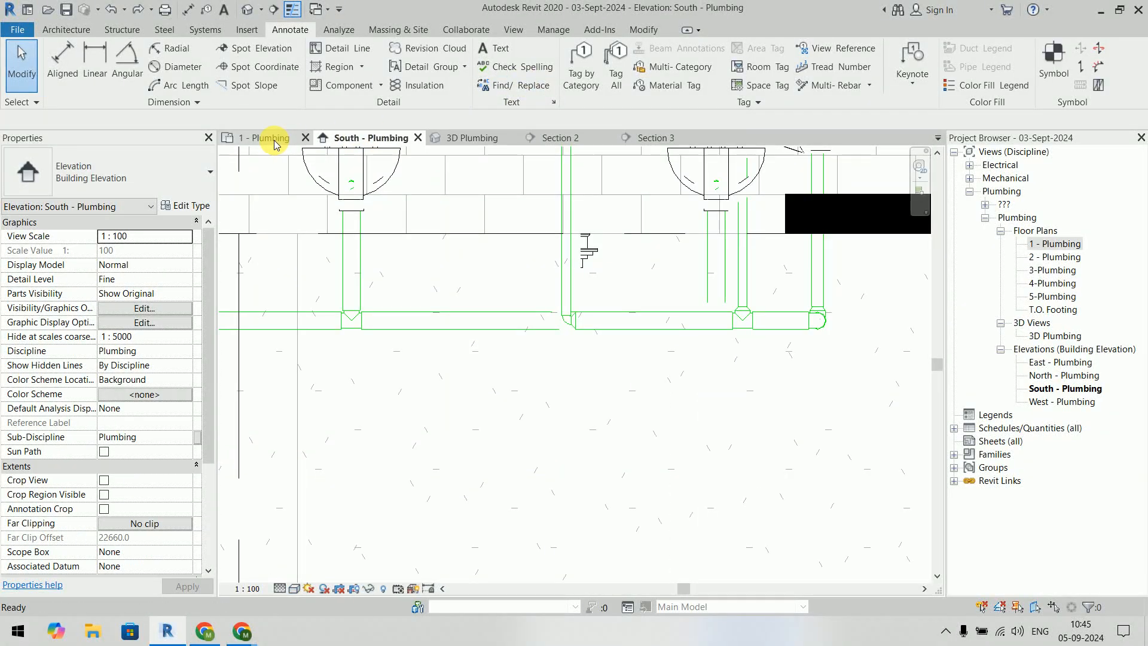
pyautogui.click(268, 138)
pyautogui.scroll(-3, 764, 369)
pyautogui.moveTo(747, 367); pyautogui.dragTo(715, 430, button='middle')
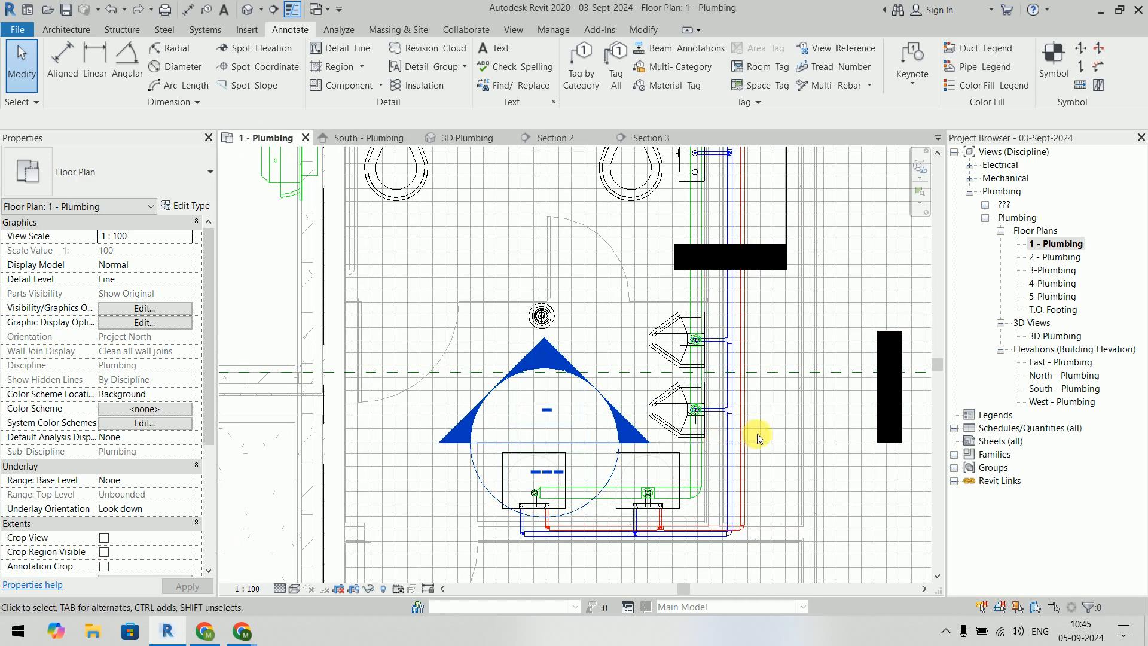
pyautogui.moveTo(786, 442)
pyautogui.mouseDown()
pyautogui.moveTo(609, 404)
pyautogui.moveTo(605, 374)
pyautogui.moveTo(662, 362)
pyautogui.mouseUp()
pyautogui.moveTo(618, 295); pyautogui.dragTo(590, 361)
pyautogui.rightClick(590, 361)
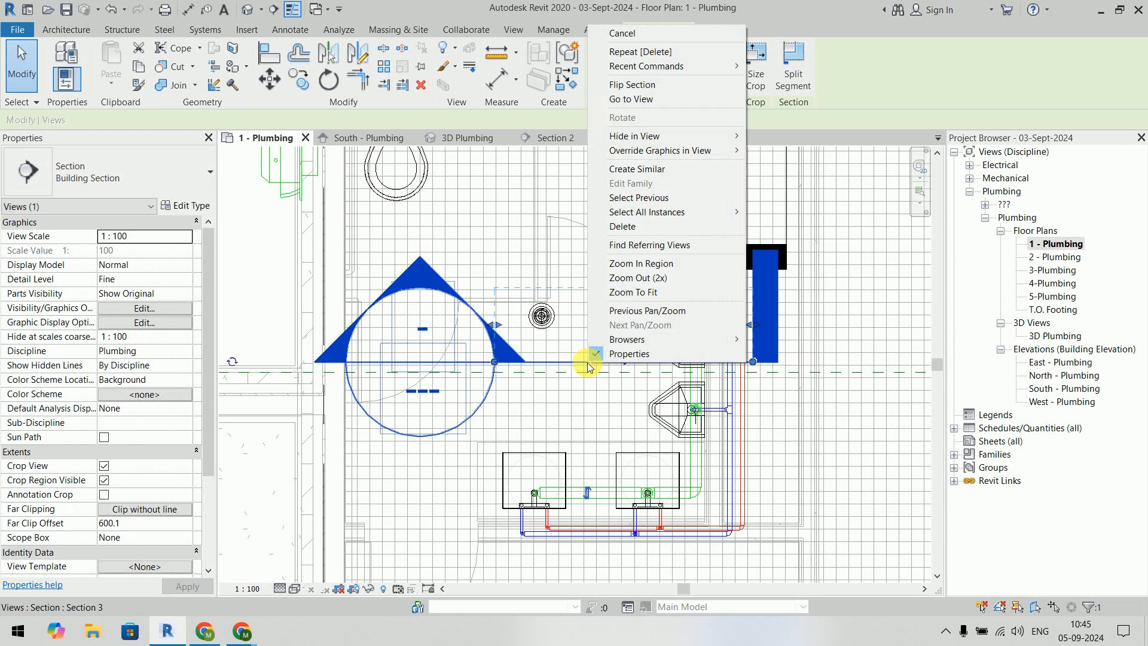
pyautogui.click(656, 106)
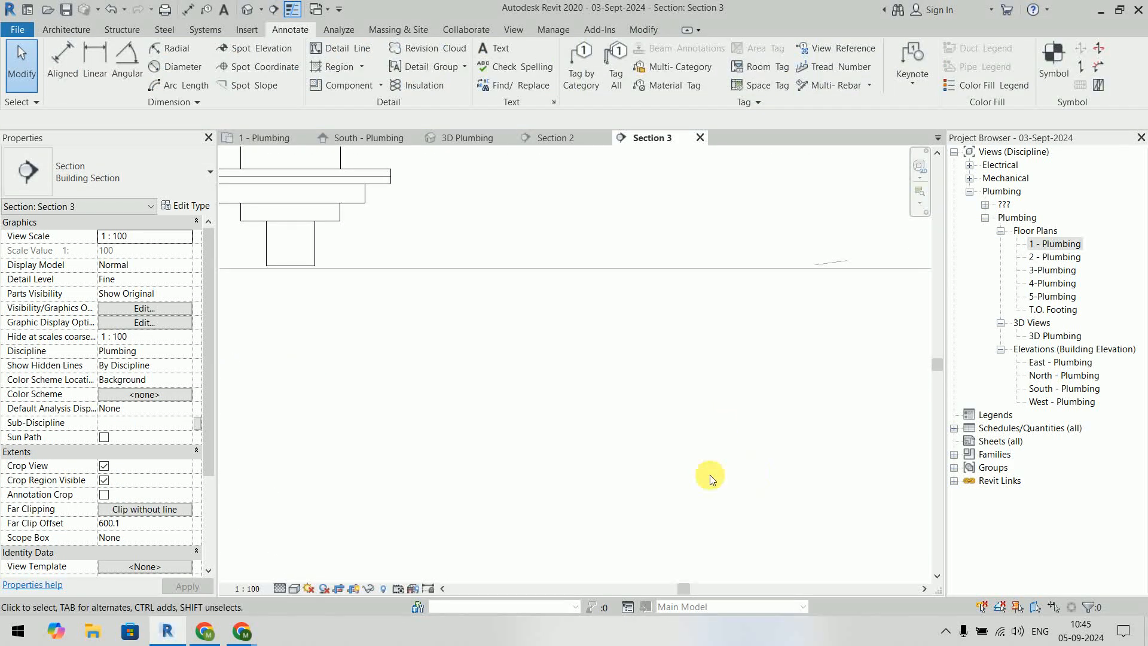
pyautogui.moveTo(604, 418); pyautogui.dragTo(530, 364, button='middle')
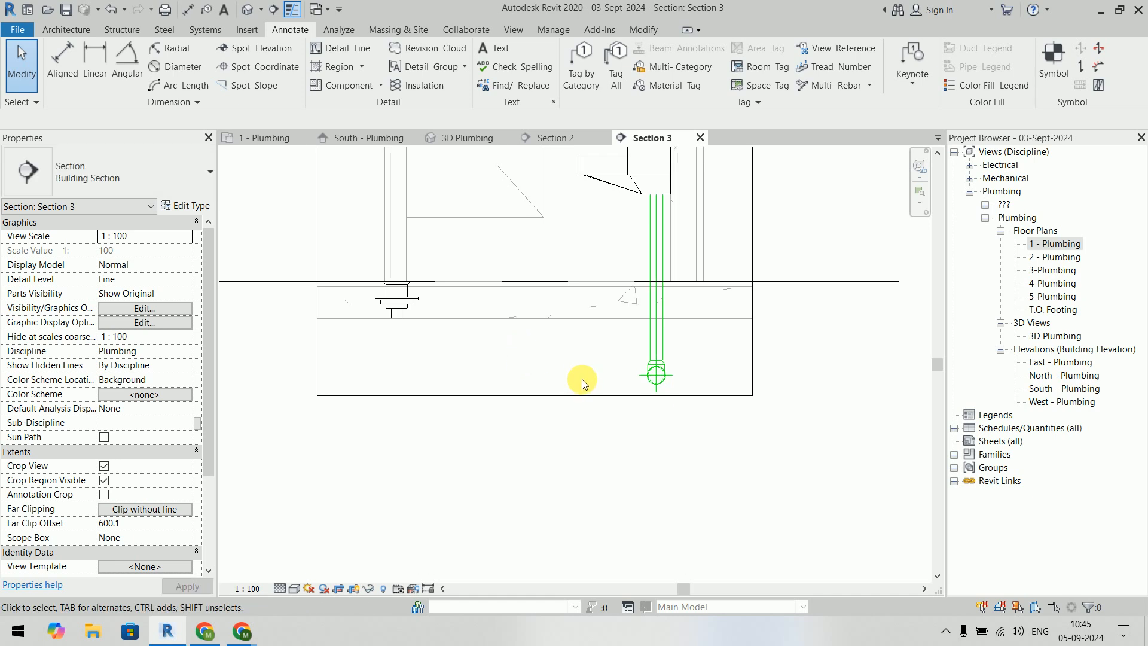
# Step: Extend the lower edge of Section 3's crop region further below the urinal's sanitary pipe
pyautogui.click(550, 396)
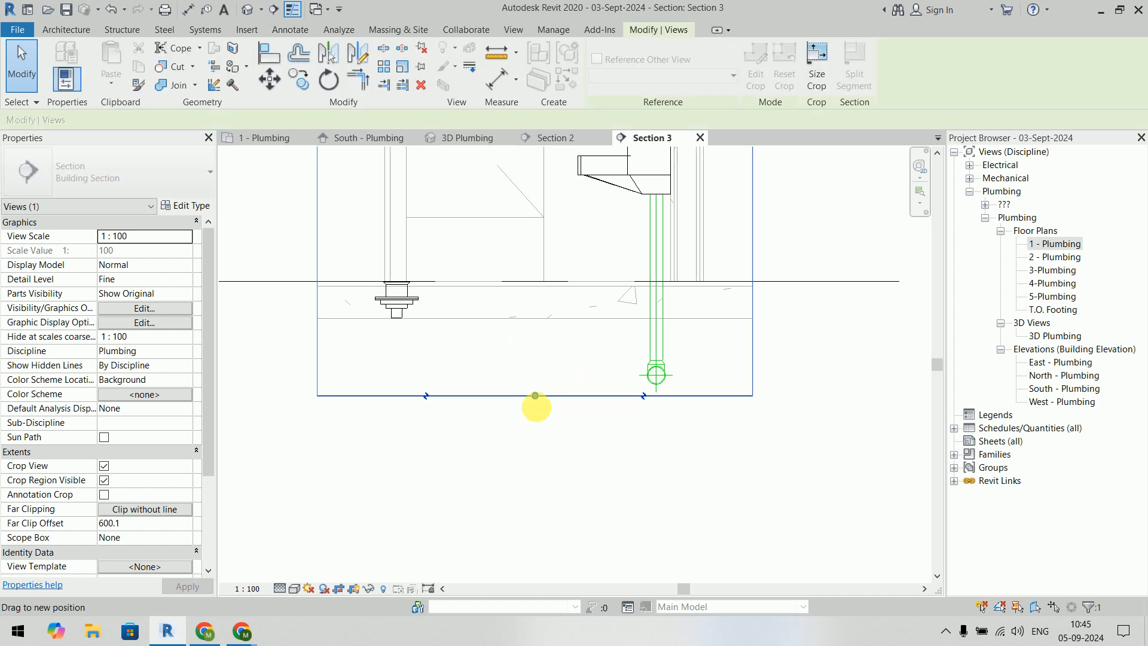
pyautogui.moveTo(547, 437); pyautogui.dragTo(547, 449)
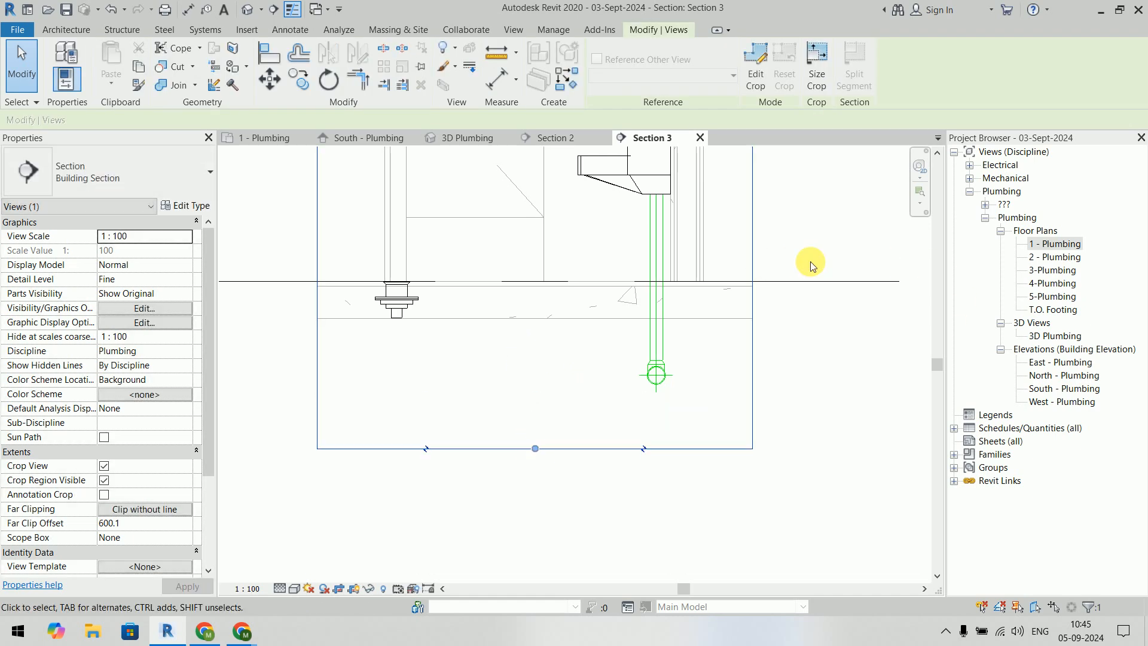
pyautogui.click(641, 505)
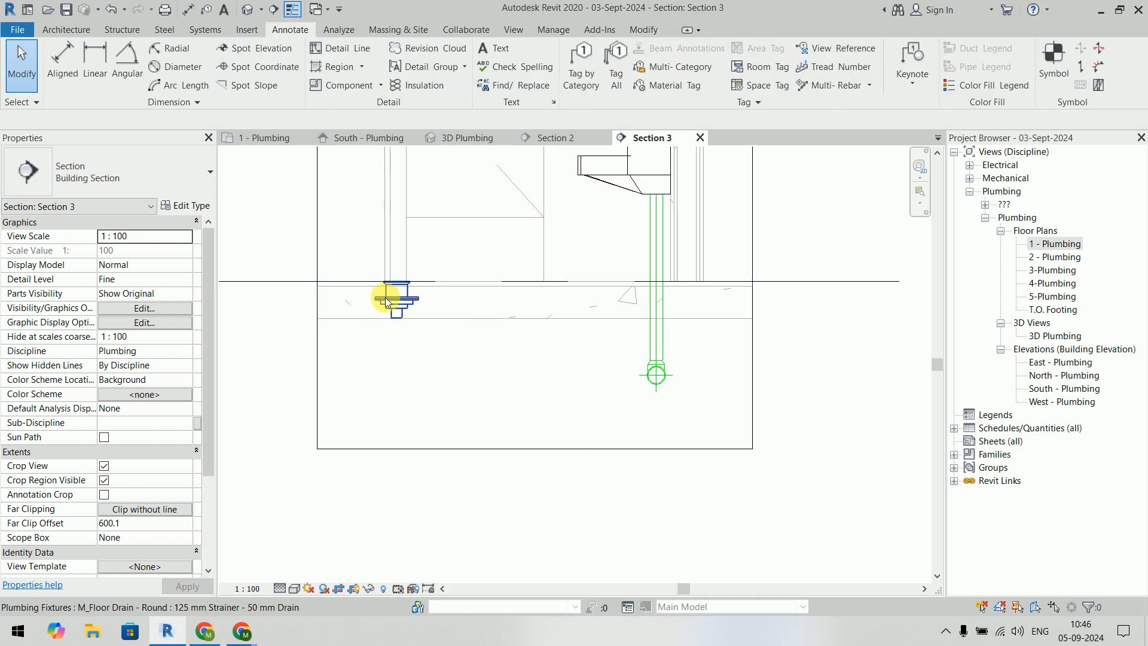
# Step: Draw a 50 mm sanitary pipe from the floor drain, 150 mm straight down and about 1067 mm horizontally towards the urinal pipe
pyautogui.click(392, 297)
pyautogui.click(398, 411)
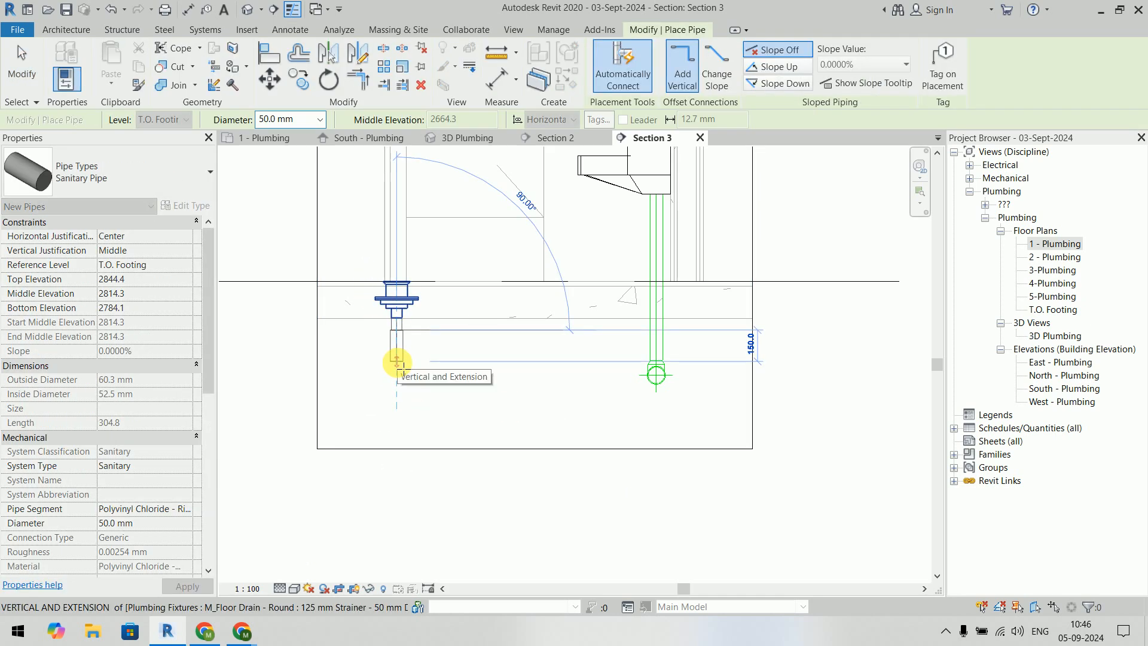
pyautogui.click(397, 361)
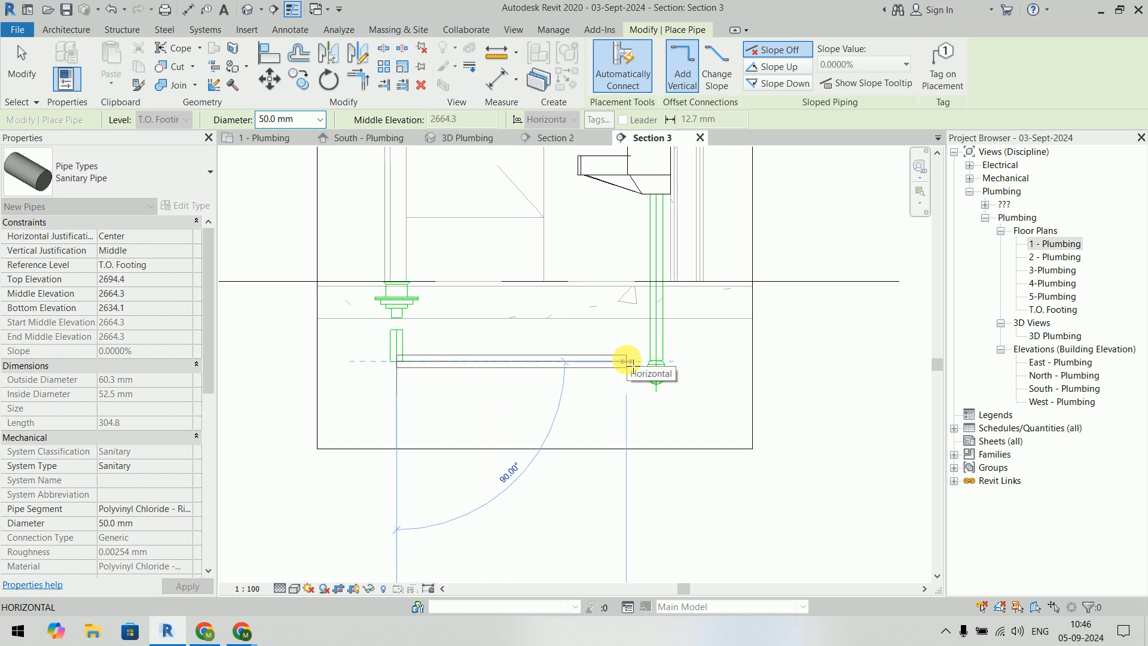
pyautogui.click(628, 362)
pyautogui.press('Escape')
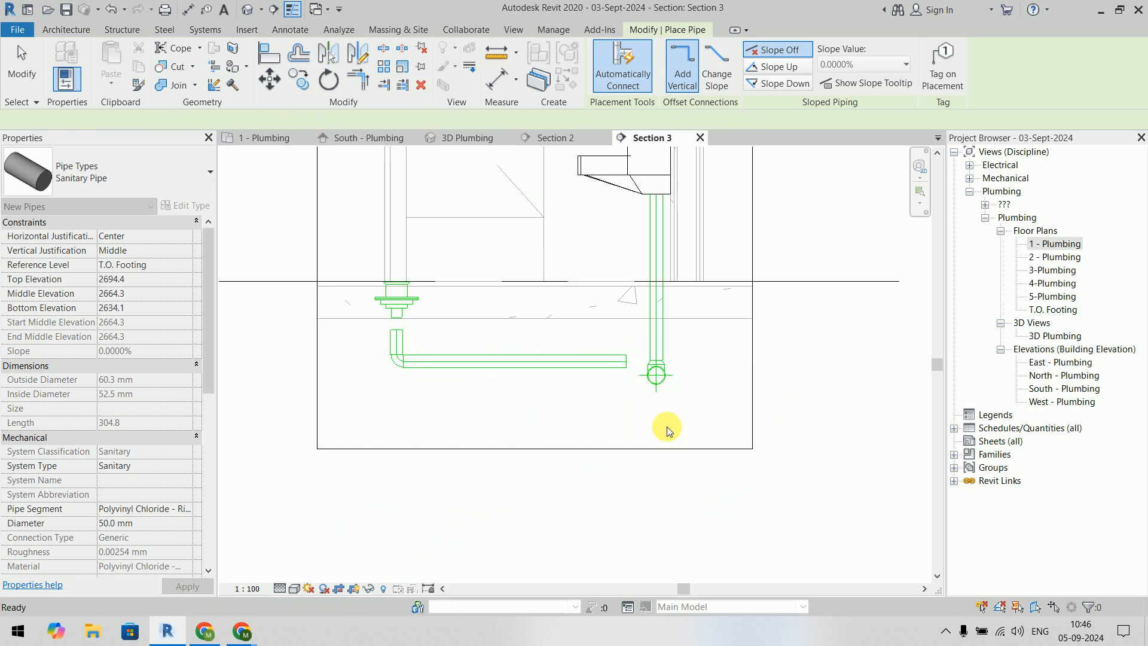
pyautogui.press('Escape')
# Step: Set the middle elevation of the floor drain's horizontal pipe to 2500 mm
pyautogui.click(549, 366)
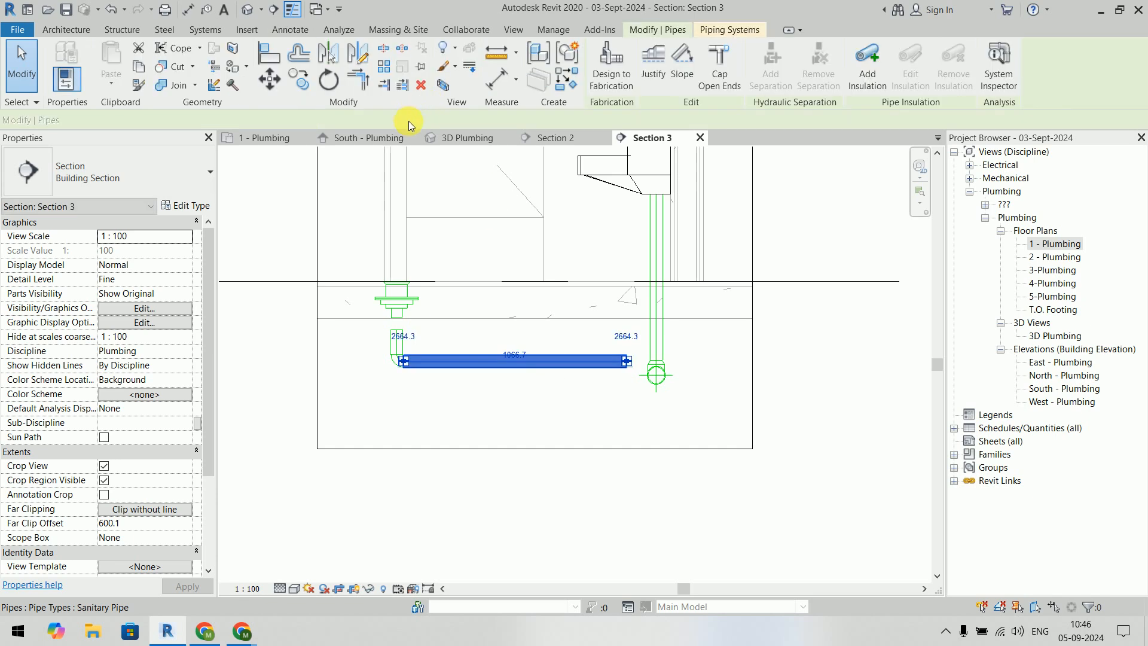
pyautogui.click(331, 121)
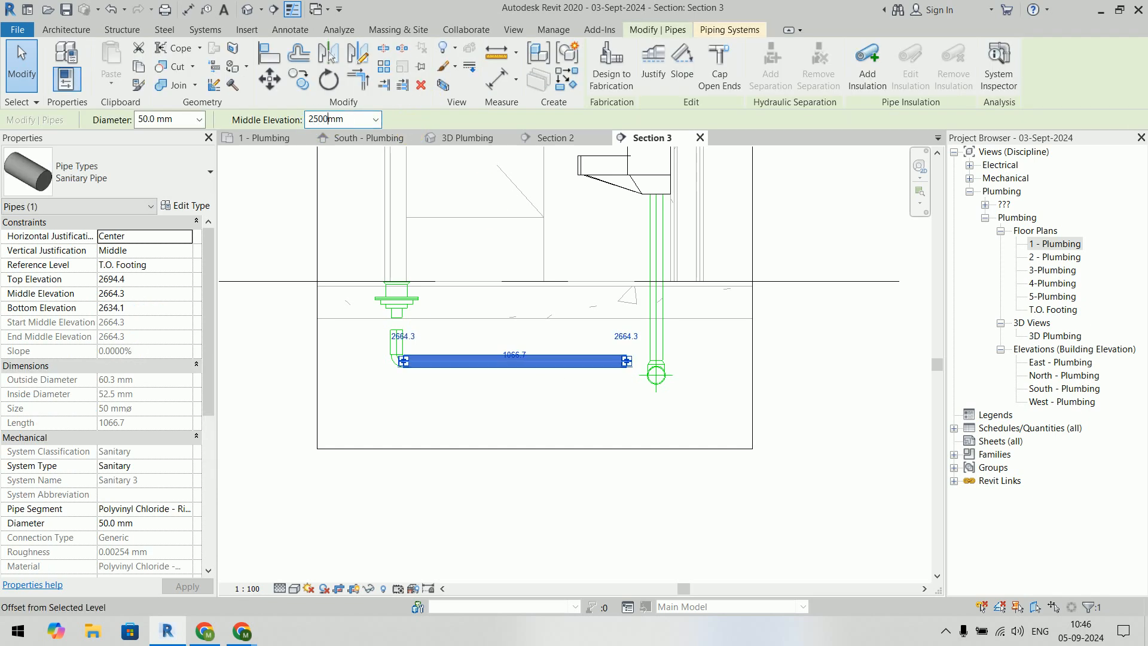
pyautogui.press('Return')
pyautogui.press('Escape')
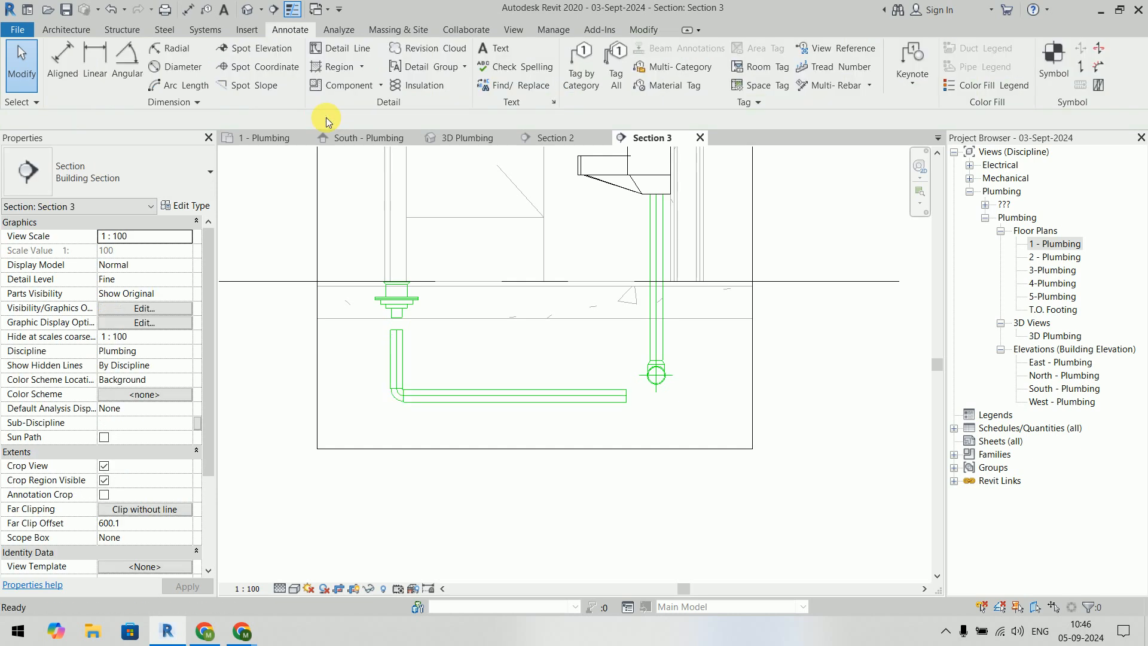
# Step: Check the middle elevation of the floor drain's horizontal pipe, and inspect the joint between drain and vertical pipe in 3D Plumbing
pyautogui.click(545, 390)
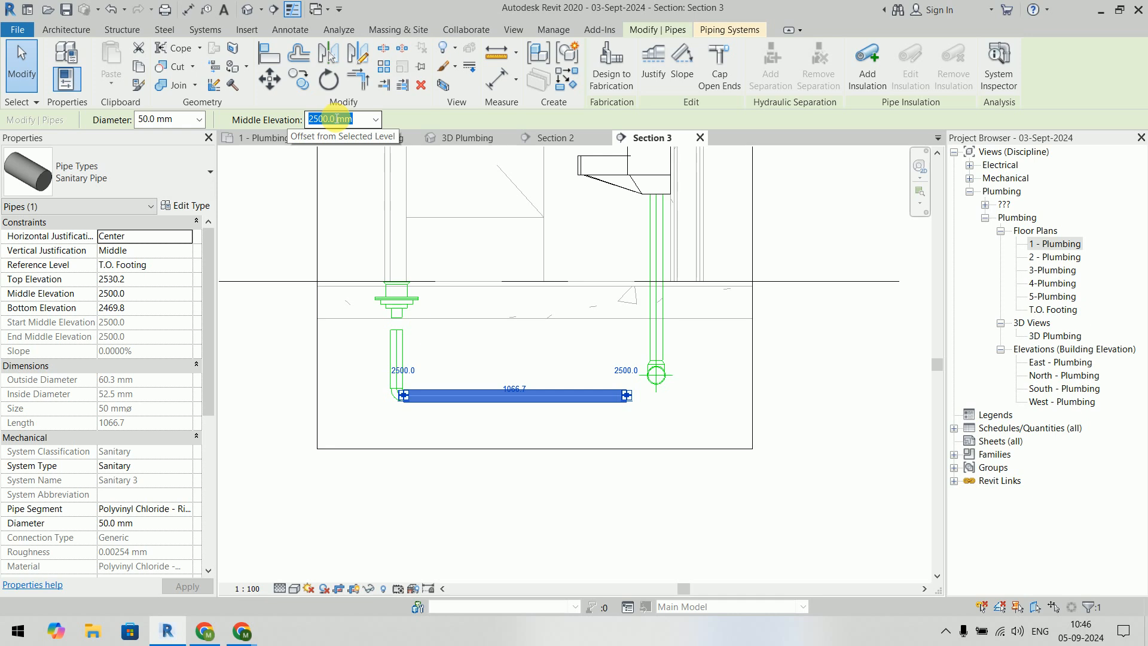
pyautogui.click(451, 509)
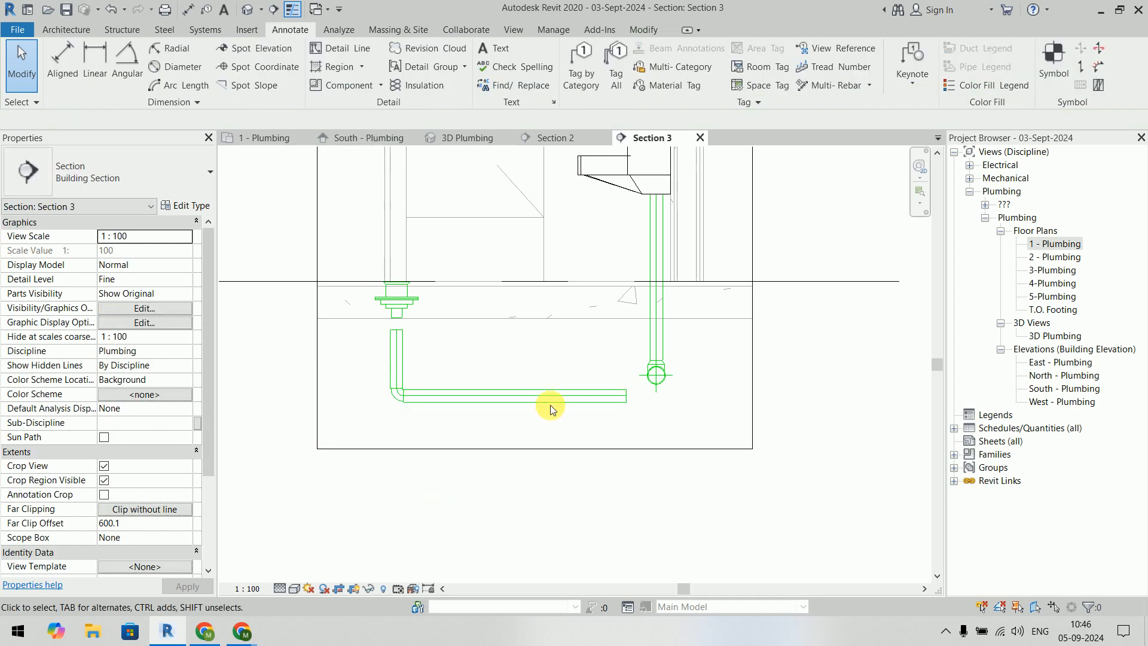
pyautogui.click(550, 397)
pyautogui.click(329, 119)
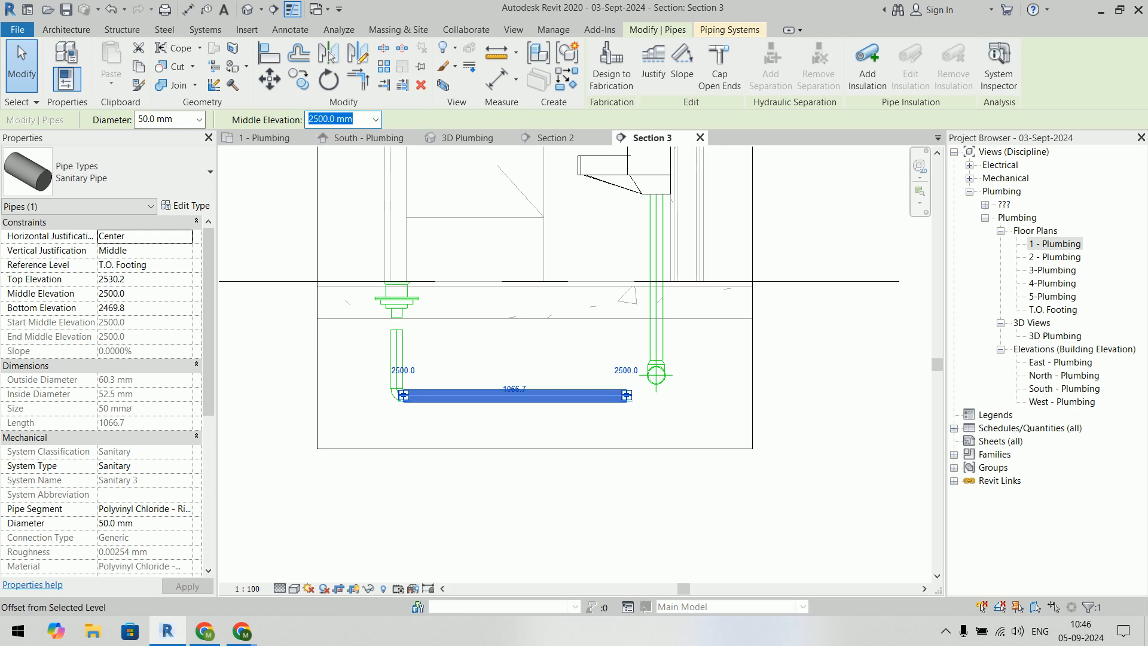
pyautogui.click(482, 495)
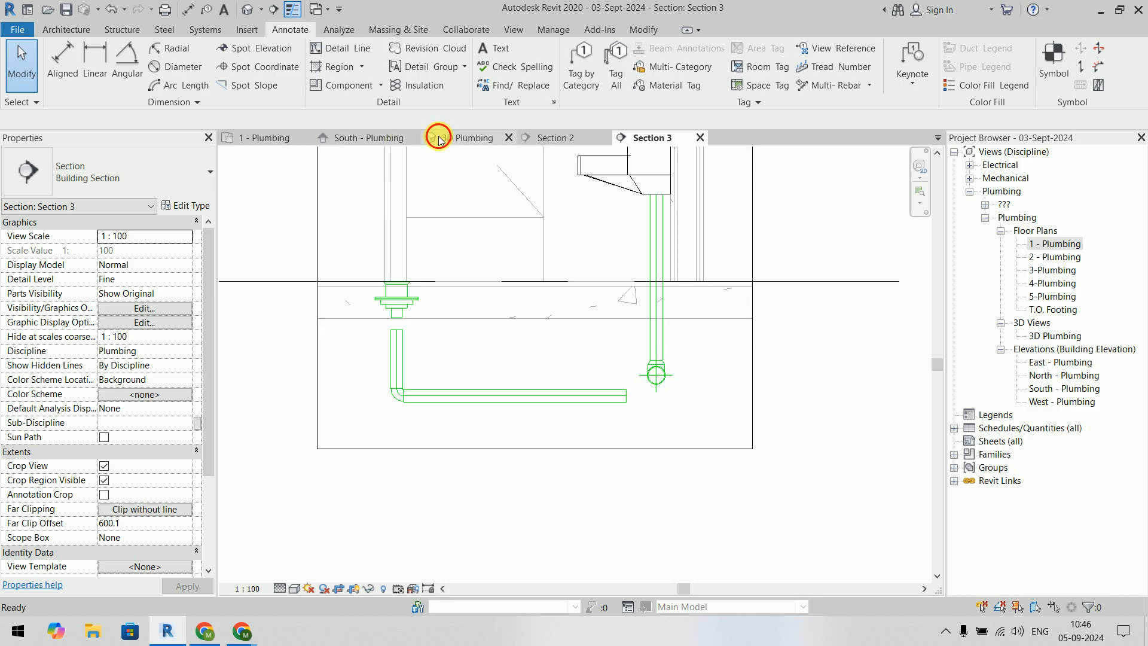
pyautogui.click(439, 135)
pyautogui.keyDown('shift'); pyautogui.moveTo(557, 289); pyautogui.dragTo(548, 249, button='middle'); pyautogui.keyUp('shift')
pyautogui.scroll(8, 547, 383)
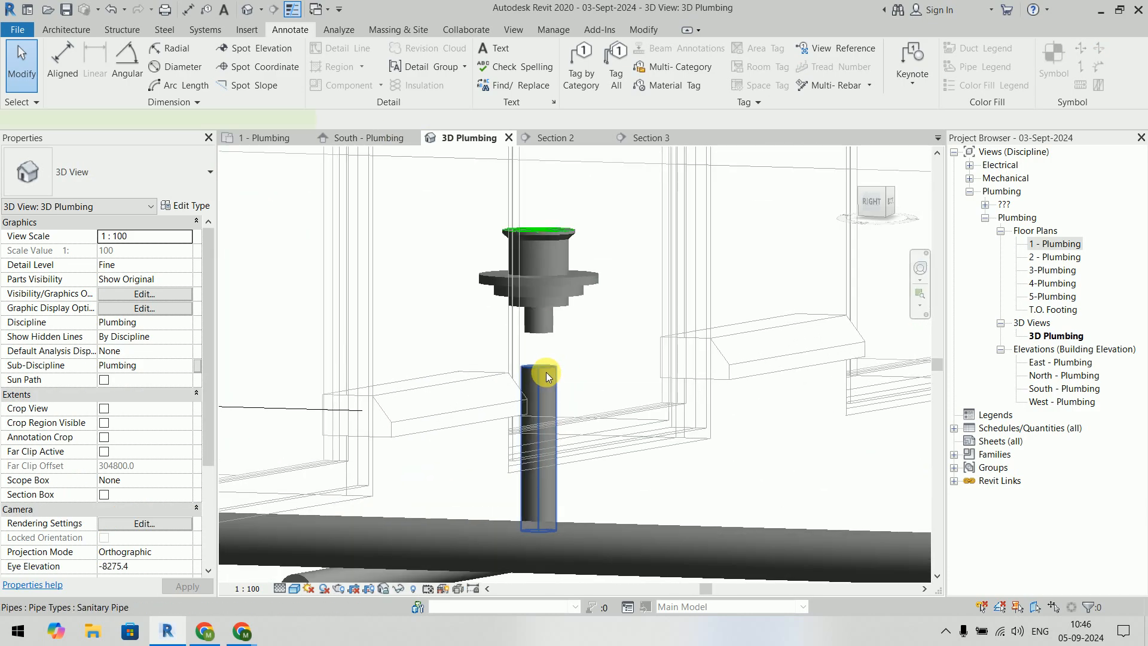
pyautogui.click(547, 372)
pyautogui.click(551, 318)
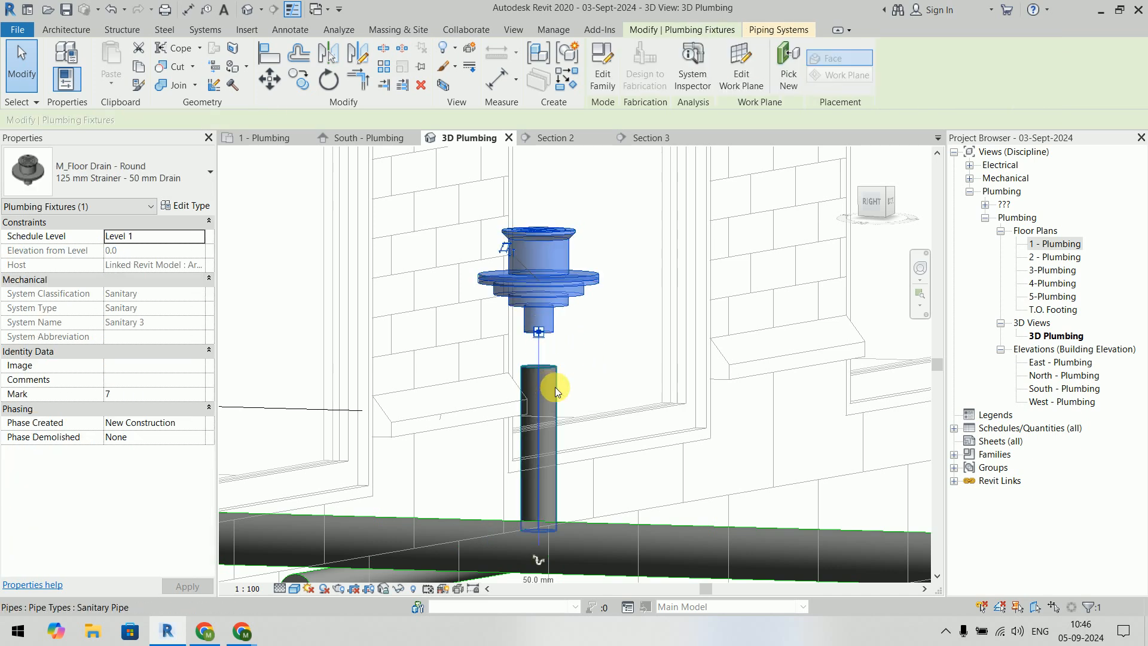
pyautogui.click(581, 132)
# Step: In Section 3, extend the upper end of the vertical pipe up to the floor drain's outlet
pyautogui.click(633, 138)
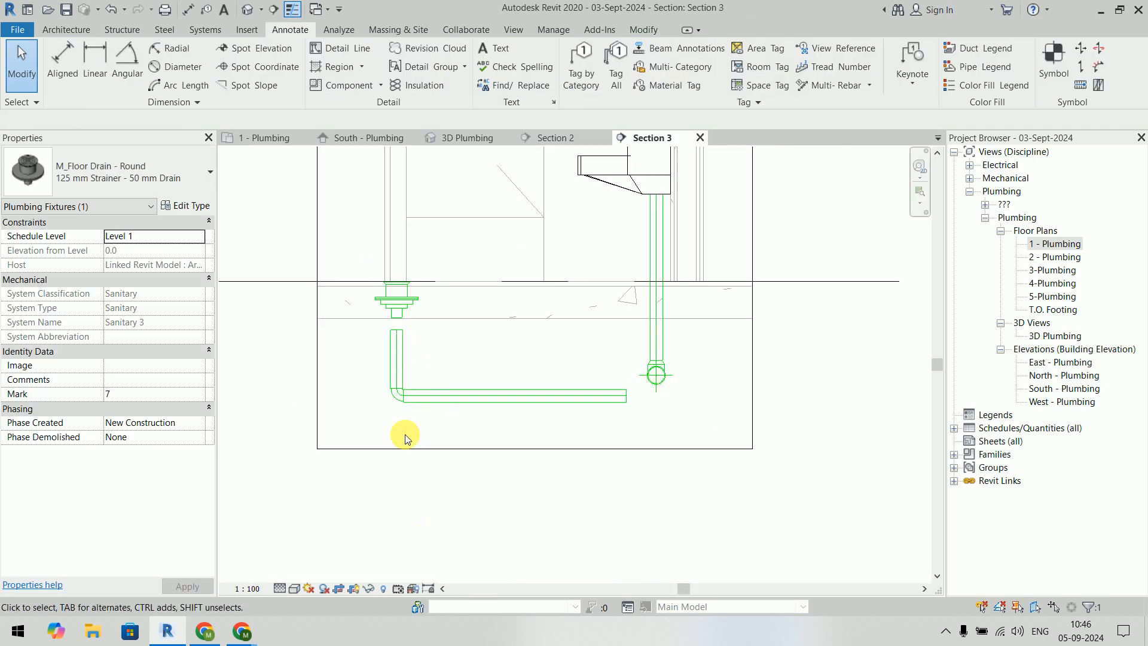
pyautogui.click(433, 536)
pyautogui.scroll(3, 400, 345)
pyautogui.click(400, 335)
pyautogui.moveTo(394, 314); pyautogui.dragTo(395, 290)
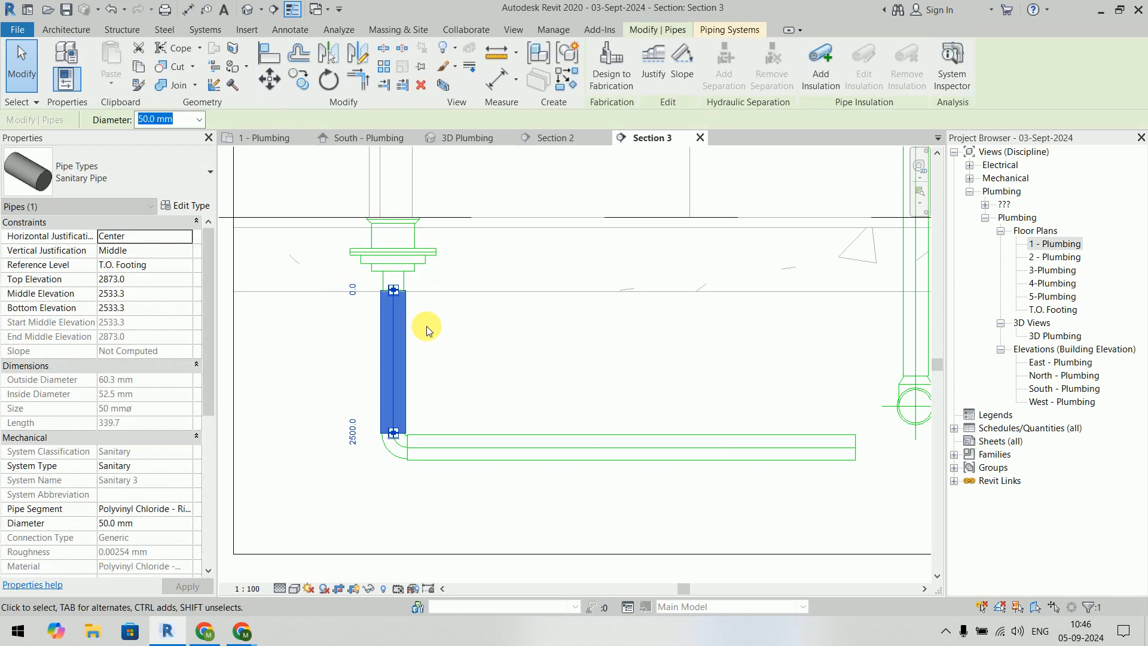
pyautogui.scroll(-3, 451, 354)
pyautogui.click(479, 500)
pyautogui.moveTo(479, 500); pyautogui.dragTo(545, 492, button='middle')
# Step: Compare the middle elevations of the 80 mm basin and urinal run and the floor drain's 50 mm pipe in the 3D Plumbing view
pyautogui.click(474, 139)
pyautogui.scroll(-4, 649, 388)
pyautogui.keyDown('shift'); pyautogui.moveTo(622, 367); pyautogui.dragTo(697, 436, button='middle'); pyautogui.keyUp('shift')
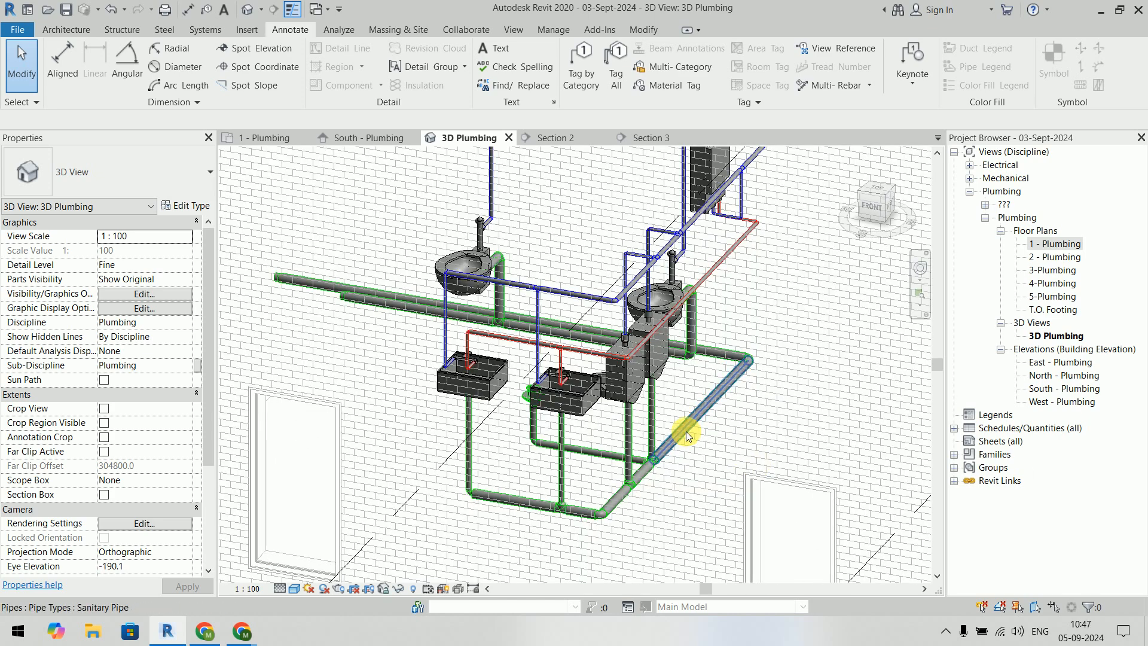
pyautogui.click(687, 434)
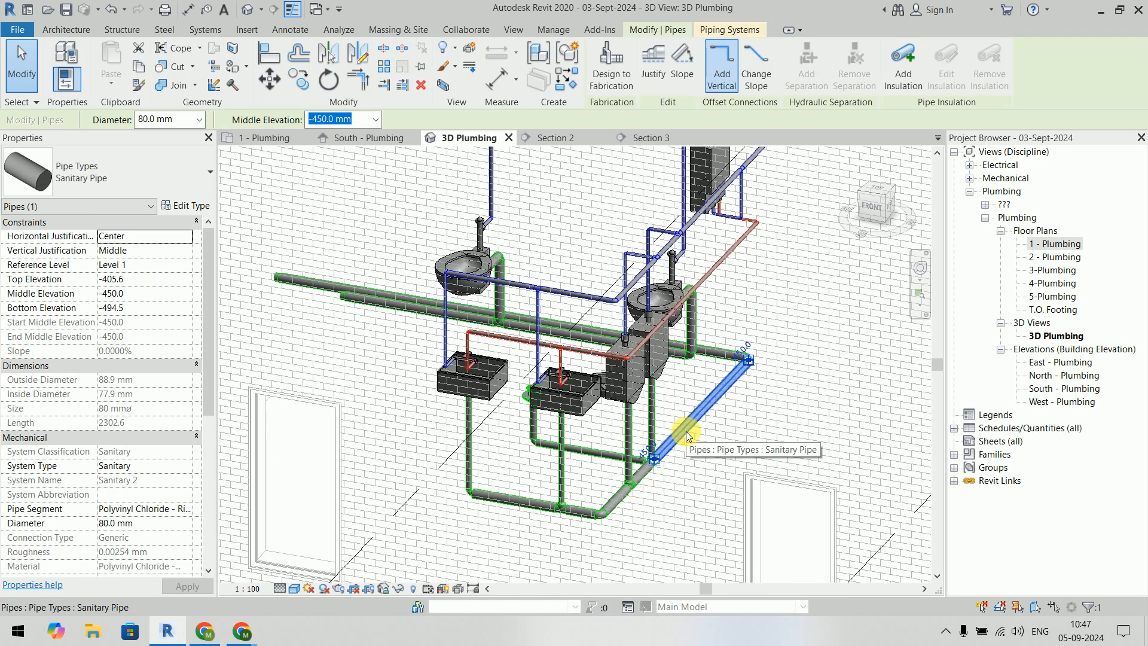
pyautogui.click(781, 516)
pyautogui.click(589, 450)
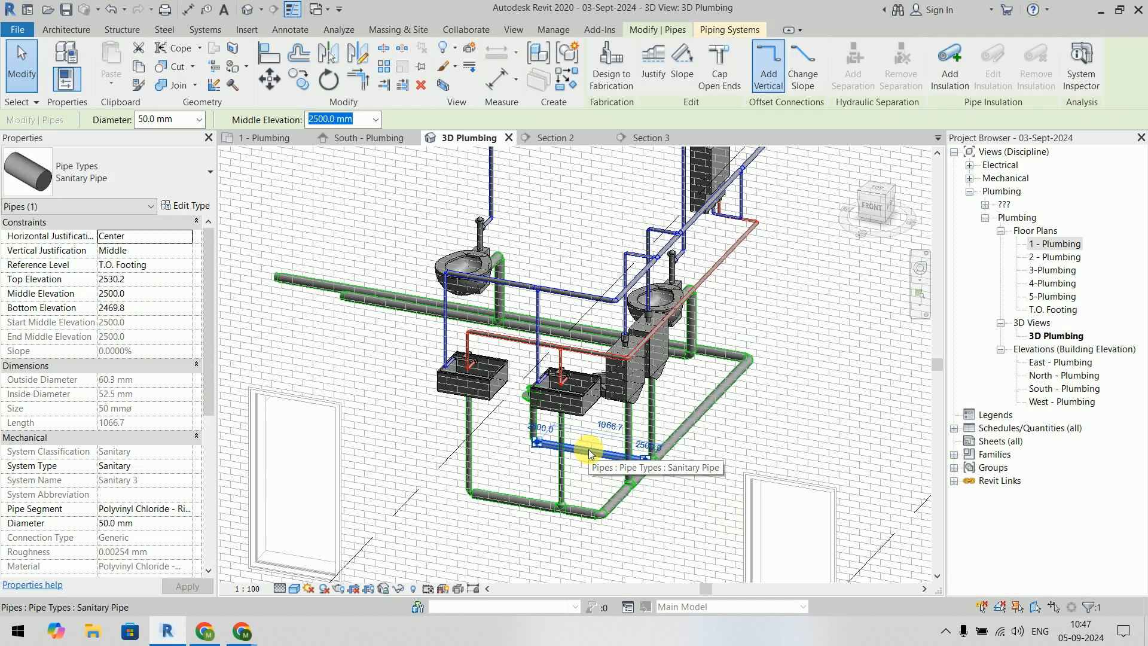
pyautogui.keyDown('shift'); pyautogui.moveTo(588, 450); pyautogui.dragTo(585, 385, button='middle'); pyautogui.keyUp('shift')
pyautogui.scroll(5, 585, 386)
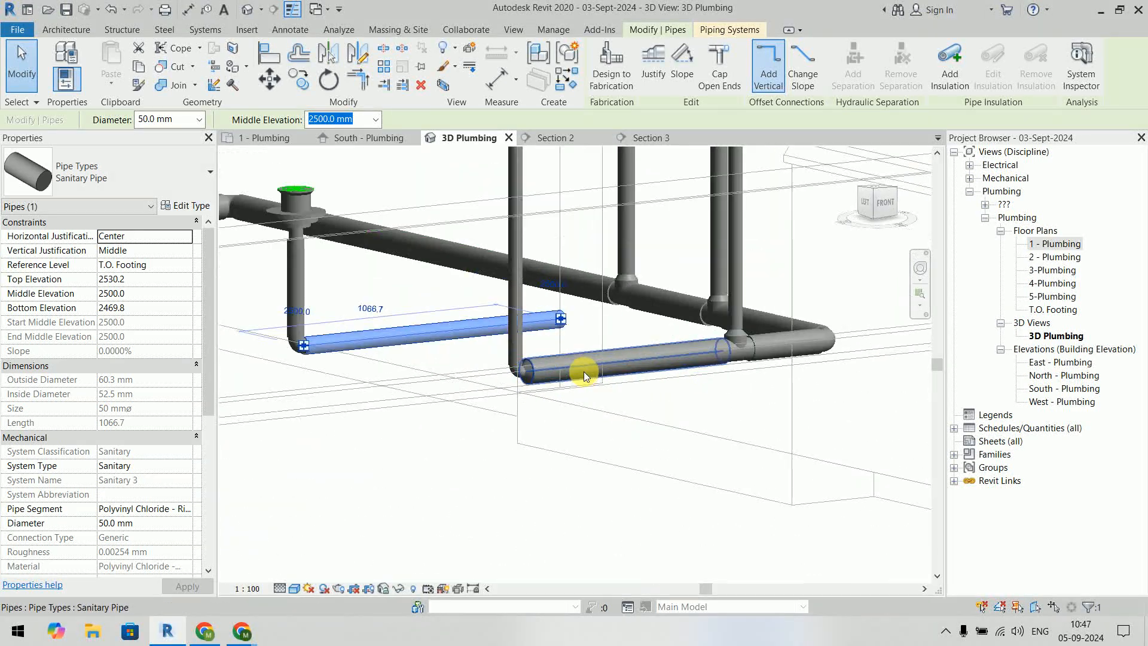
pyautogui.press('Escape')
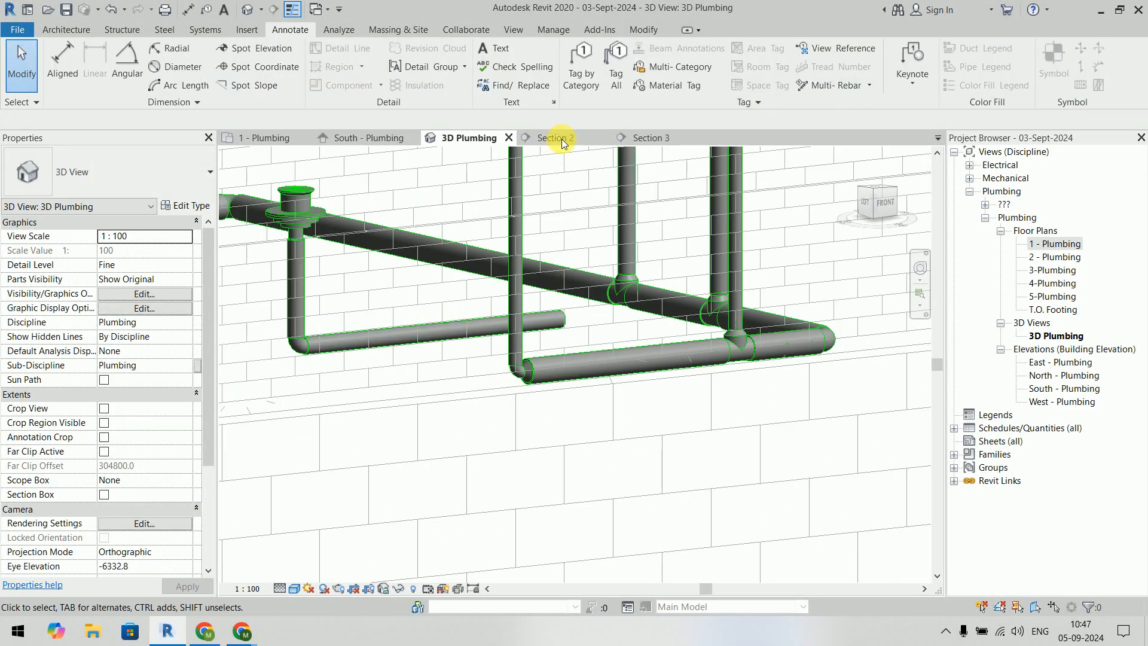
# Step: In Section 3, try to align the floor drain's horizontal pipe with the centre of the urinal run's pipe
pyautogui.click(672, 138)
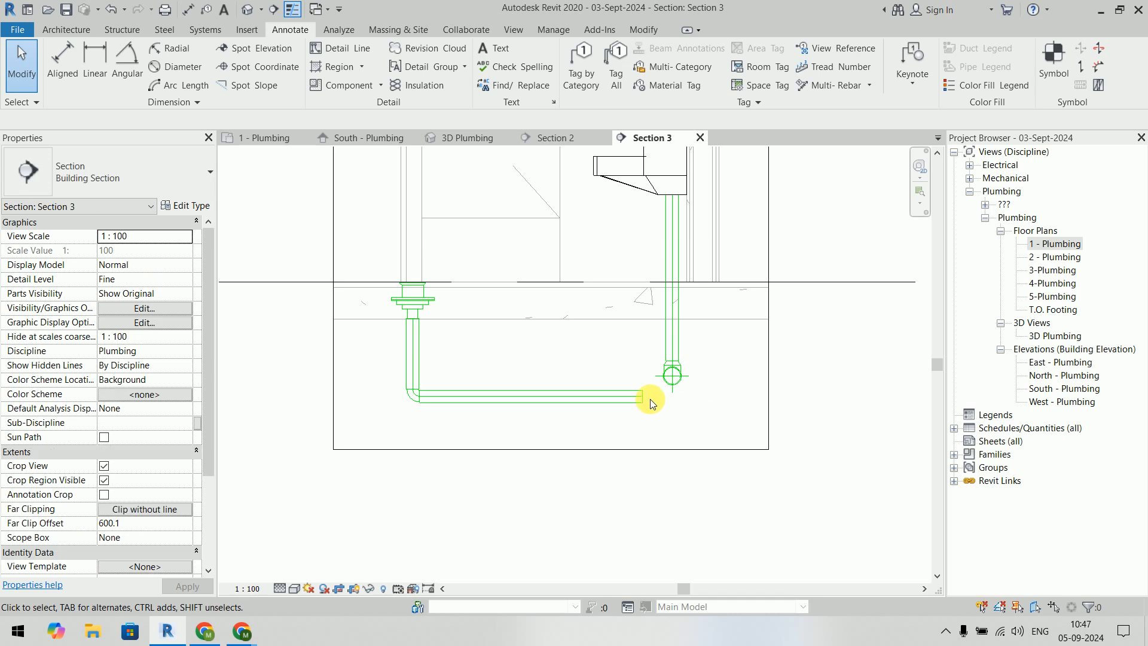
pyautogui.press('a')
pyautogui.press('l')
pyautogui.click(616, 396)
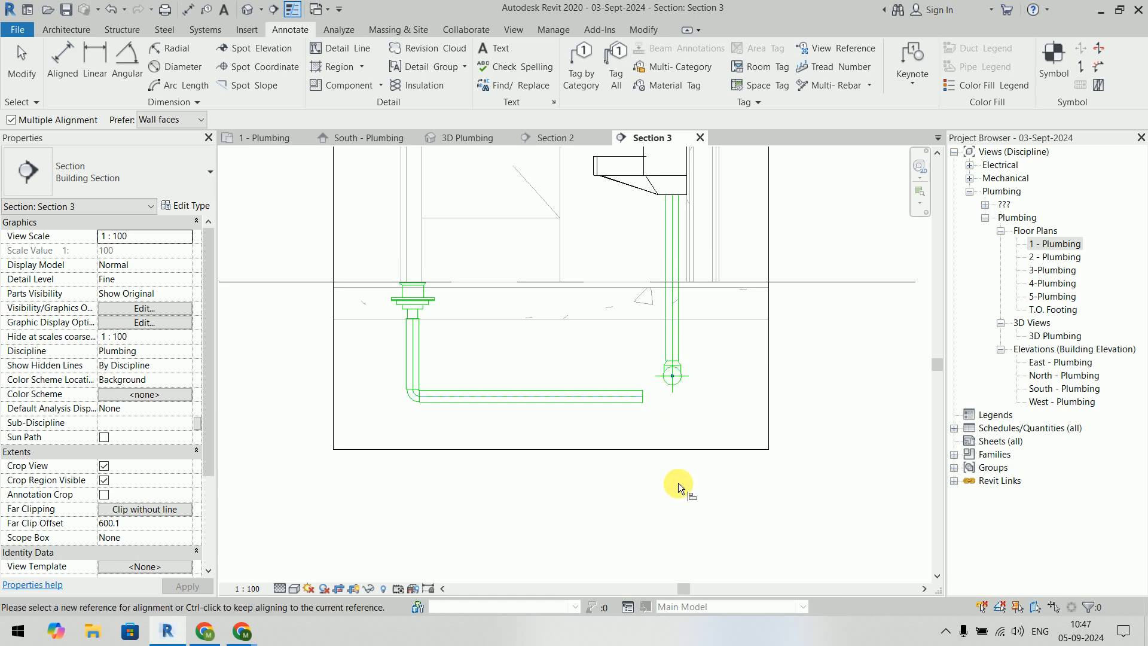
pyautogui.press('Escape')
pyautogui.press('Escape')
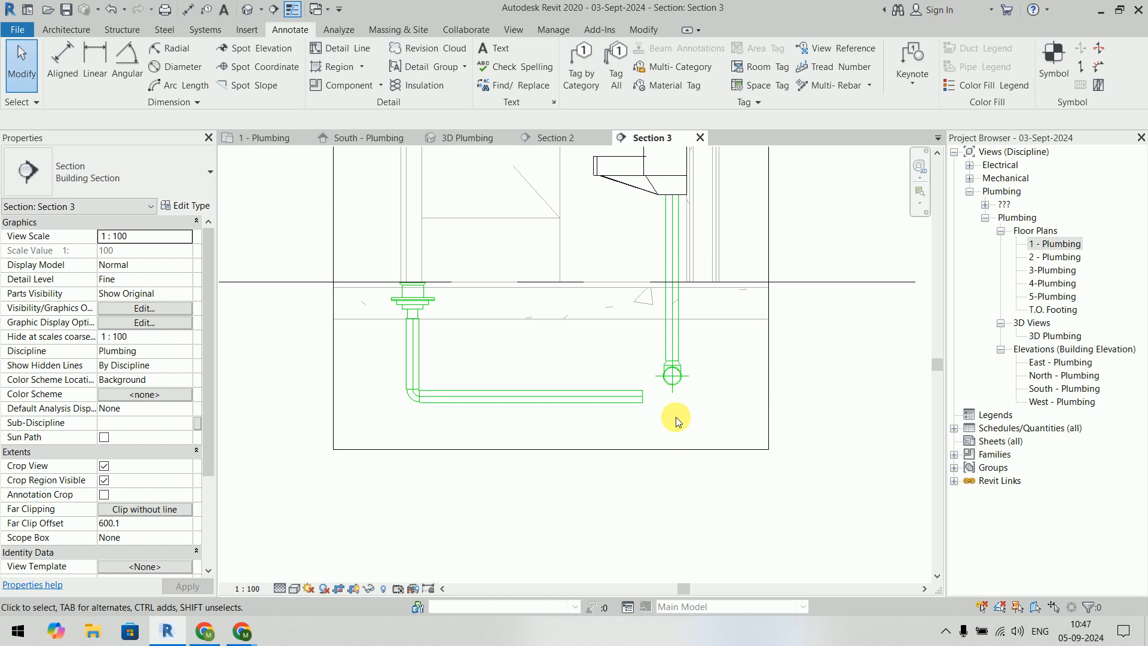
pyautogui.press('a')
pyautogui.press('l')
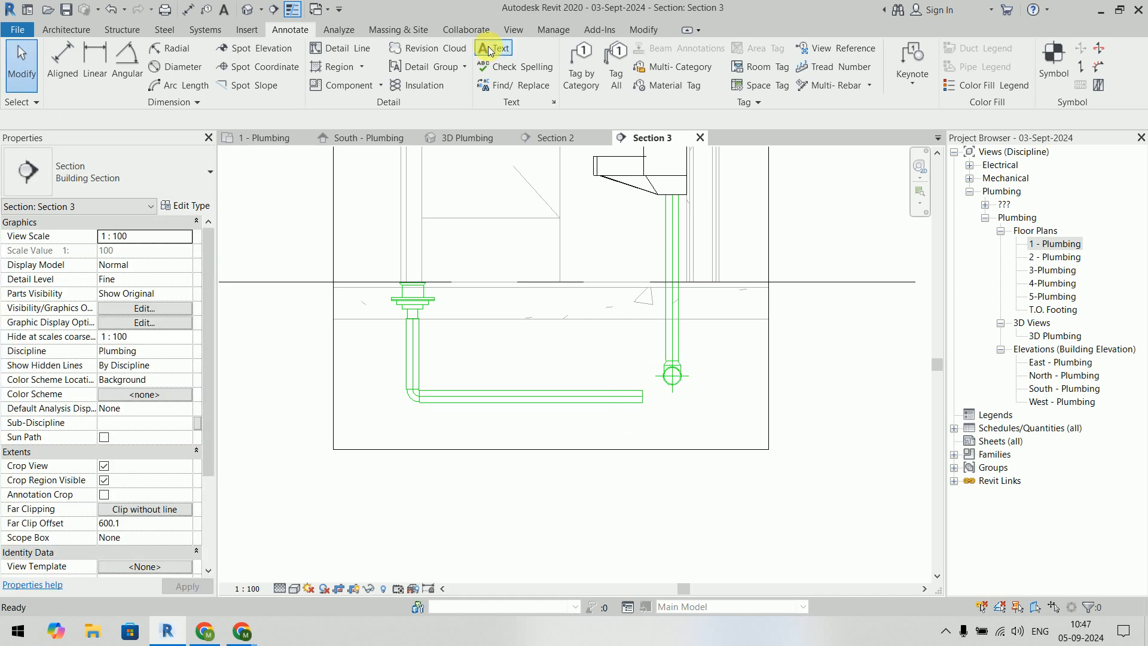
# Step: Draw a horizontal Thin Lines detail line from the urinal run pipe's edge at centre height towards the floor drain's pipe
pyautogui.click(338, 49)
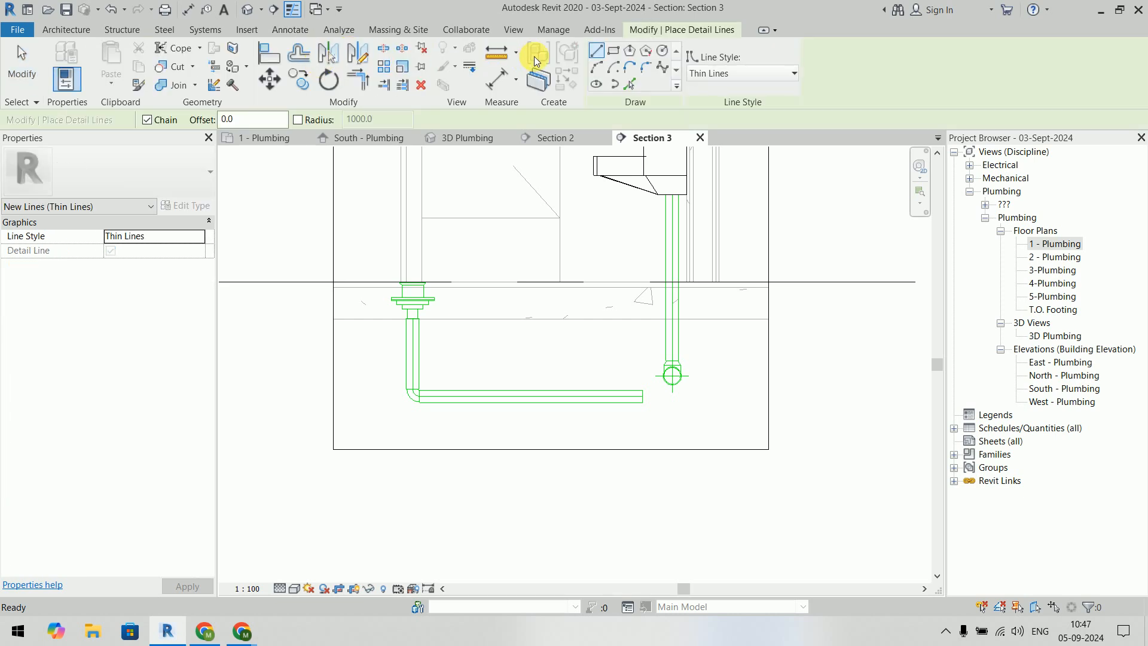
pyautogui.scroll(4, 673, 378)
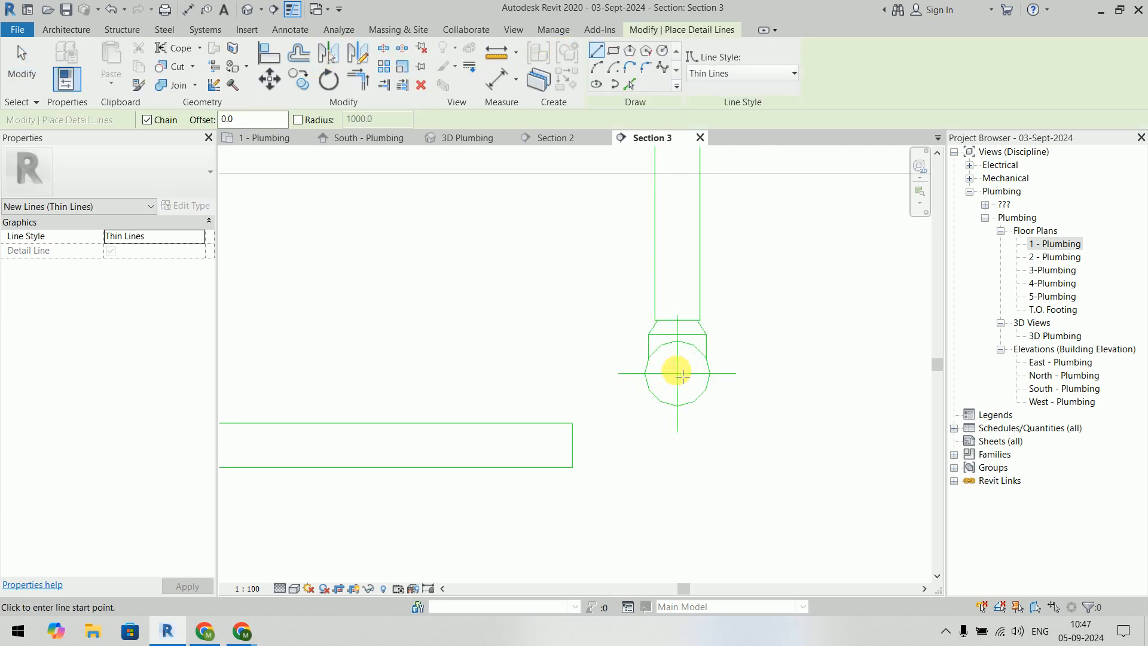
pyautogui.click(646, 374)
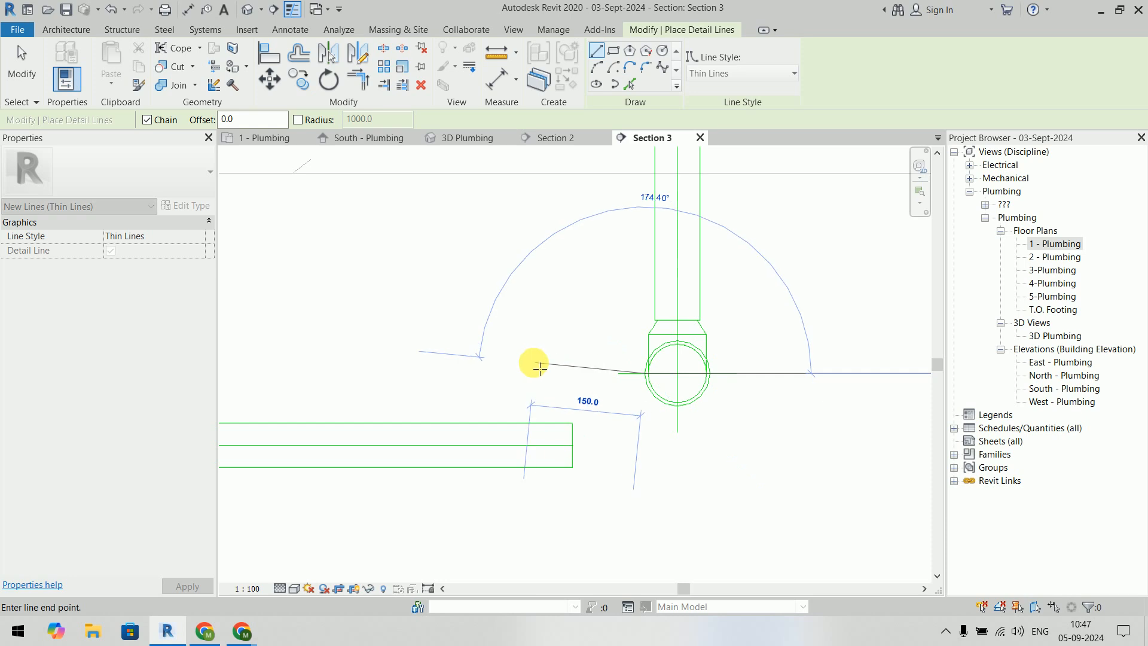
pyautogui.click(520, 373)
pyautogui.press('Escape')
pyautogui.press('Escape')
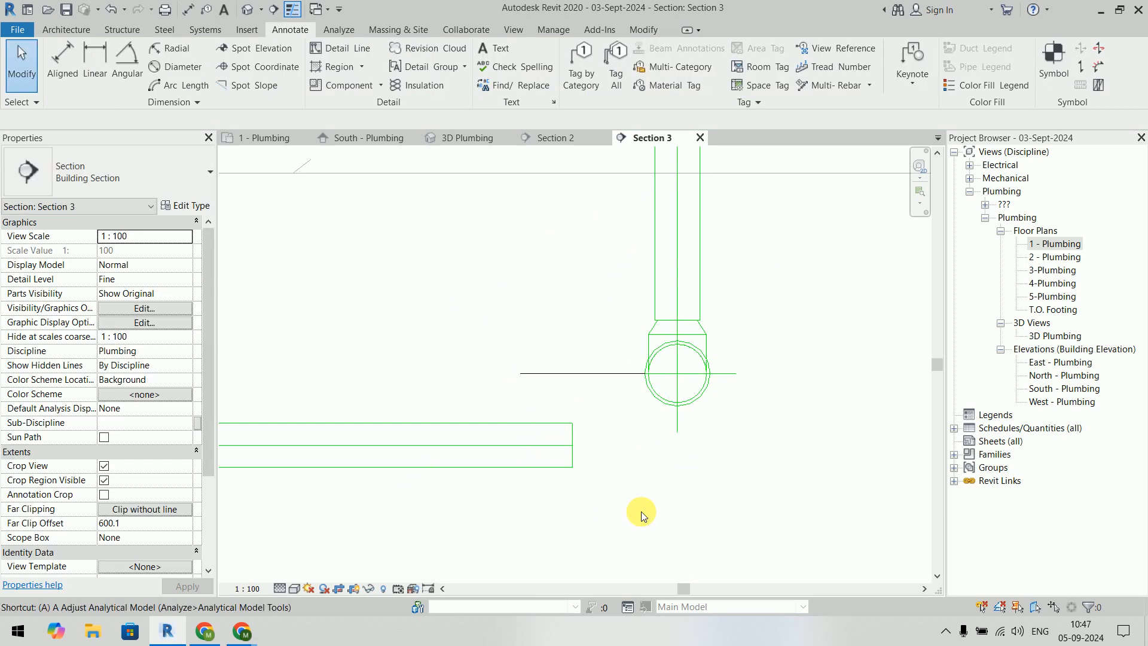
# Step: In Section 3, align the centreline of the floor drain's horizontal pipe with the detail line
pyautogui.press('d')
pyautogui.press('i')
pyautogui.click(546, 446)
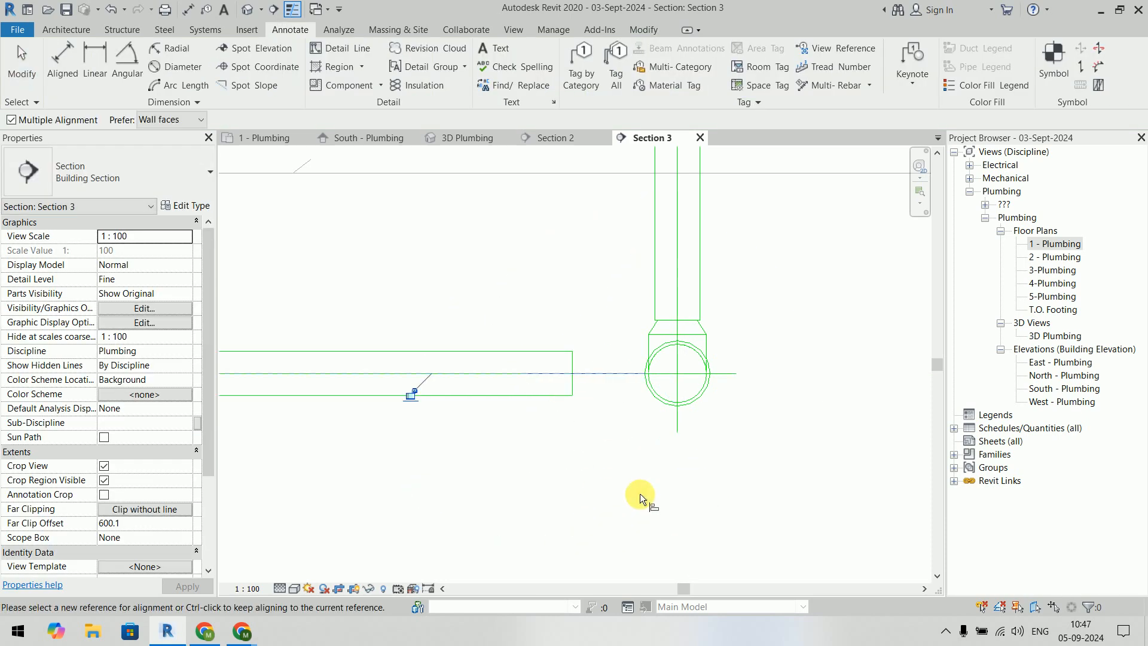
pyautogui.press('Escape')
pyautogui.press('Escape')
pyautogui.scroll(-2, 572, 365)
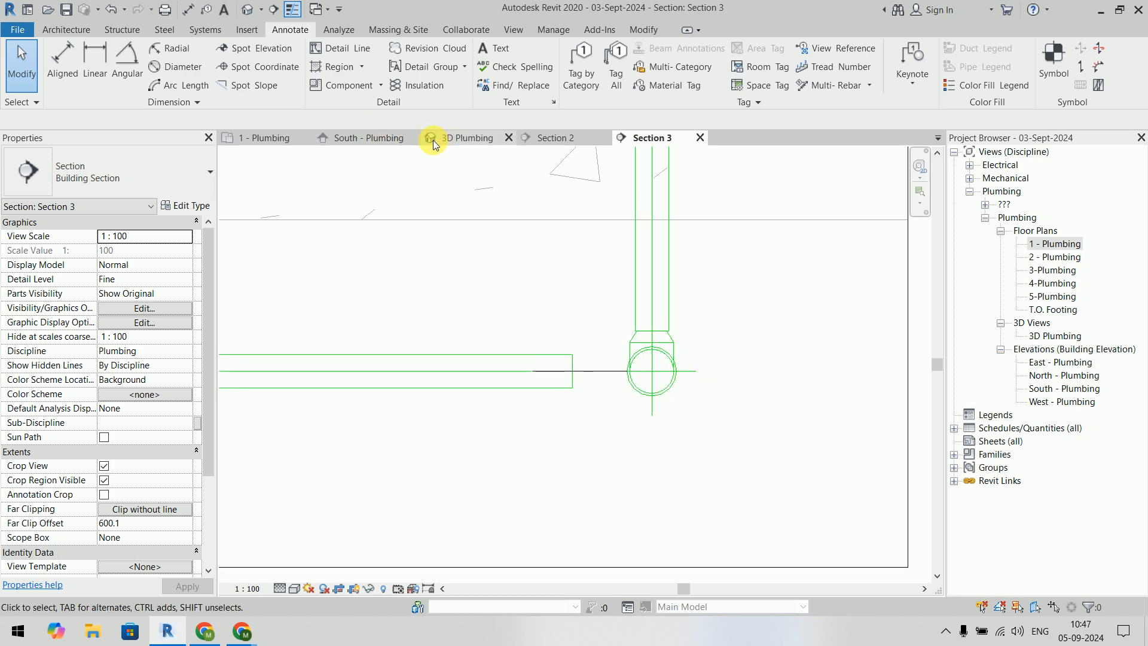
pyautogui.click(433, 143)
pyautogui.keyDown('shift'); pyautogui.moveTo(562, 331); pyautogui.dragTo(525, 287, button='middle'); pyautogui.keyUp('shift')
pyautogui.click(543, 138)
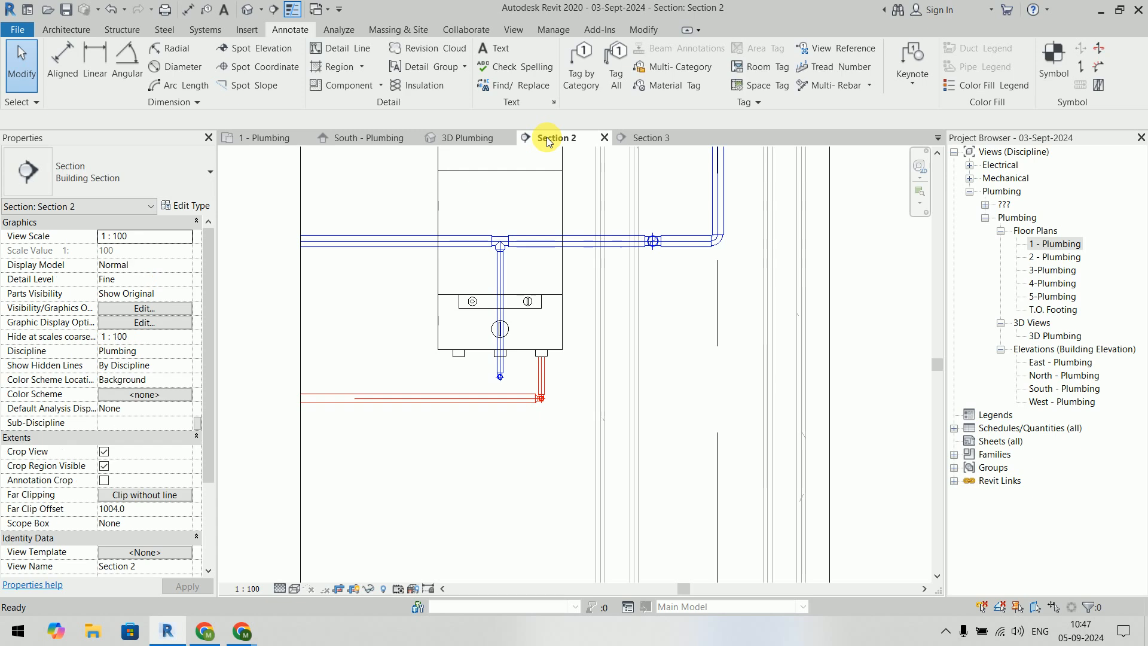
pyautogui.click(622, 138)
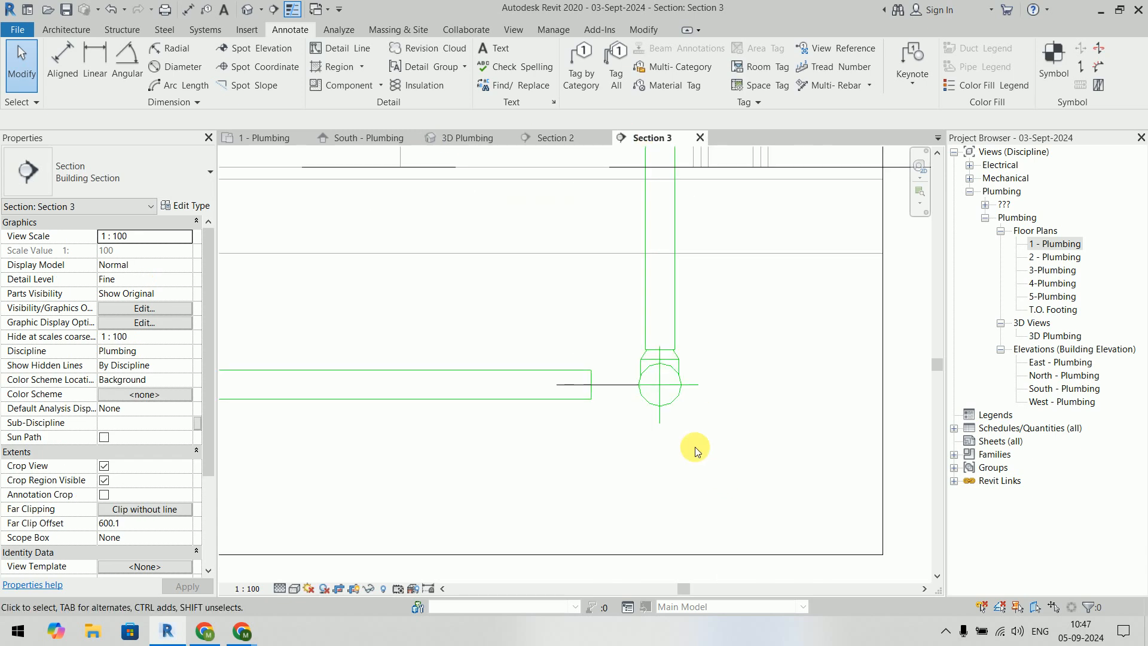
pyautogui.moveTo(620, 329); pyautogui.dragTo(709, 451)
pyautogui.click(692, 410)
pyautogui.click(681, 359)
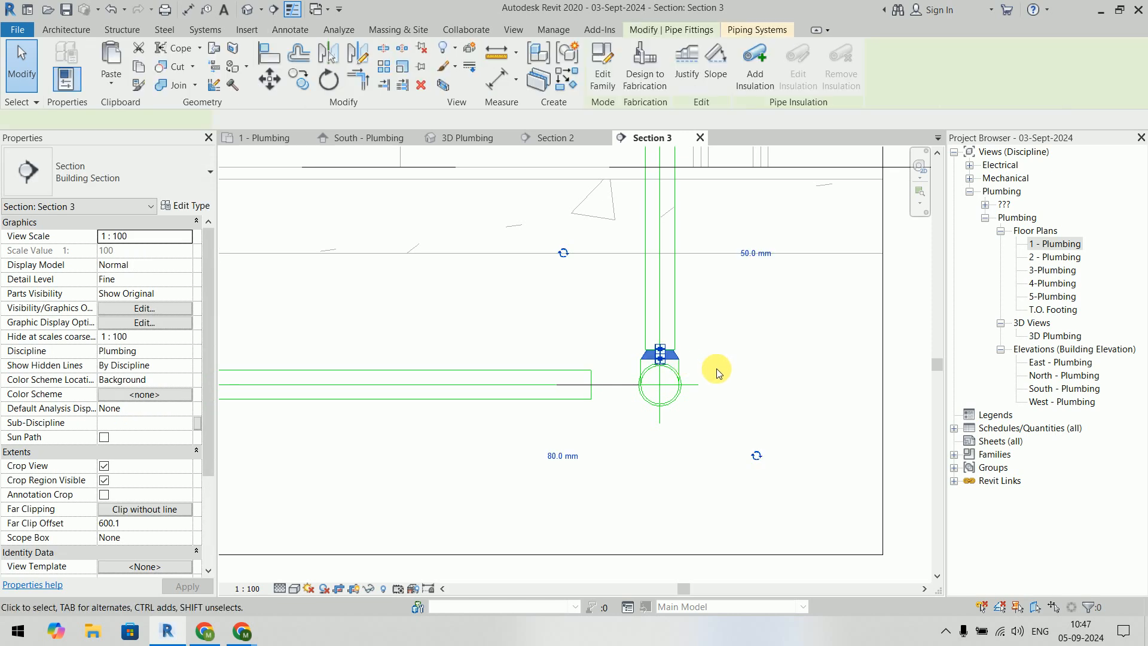
pyautogui.click(718, 348)
pyautogui.scroll(2, 669, 358)
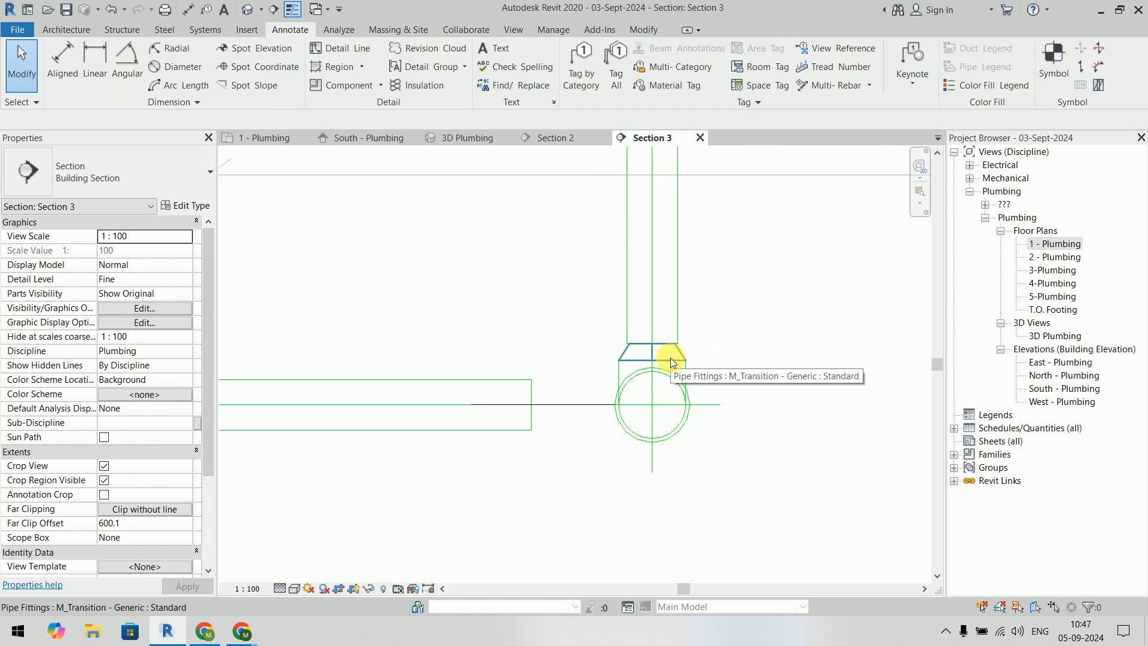
# Step: In Section 3, try to extend the floor drain pipe's end to the centre of the 80 mm run
pyautogui.click(529, 405)
pyautogui.click(468, 441)
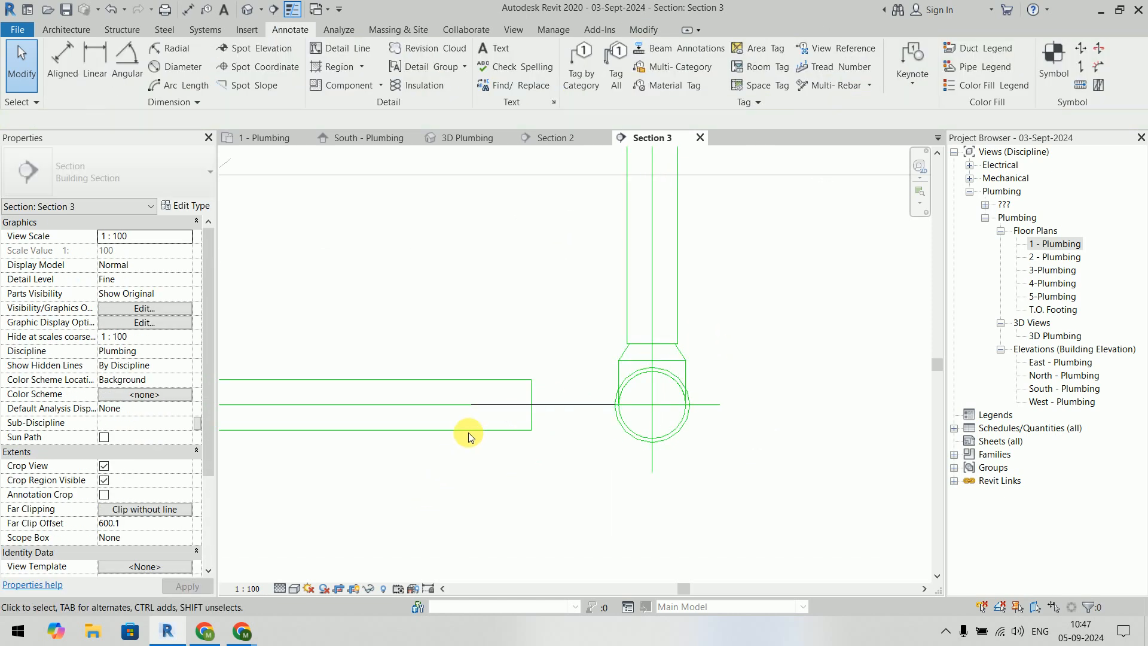
pyautogui.click(530, 404)
pyautogui.moveTo(530, 404); pyautogui.dragTo(652, 412)
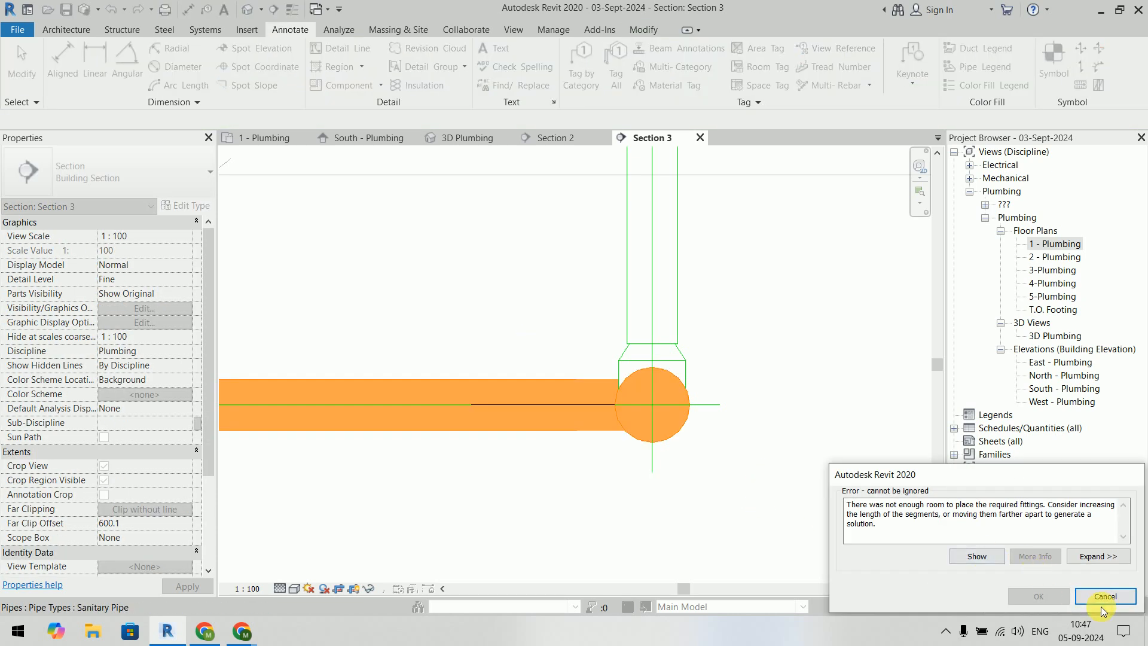
pyautogui.click(1091, 588)
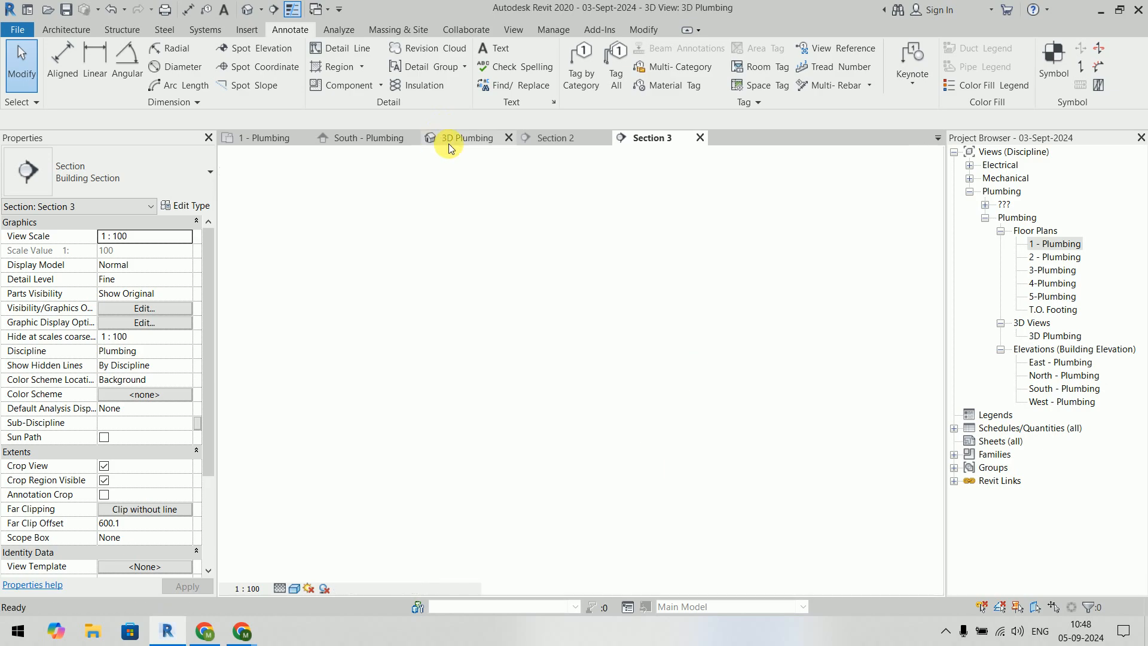
# Step: In the 1 - Plumbing floor plan, pull the end of the floor drain's 50 mm pipe back, clear of the upper urinal
pyautogui.click(442, 138)
pyautogui.keyDown('shift'); pyautogui.moveTo(560, 324); pyautogui.dragTo(759, 532, button='middle'); pyautogui.keyUp('shift')
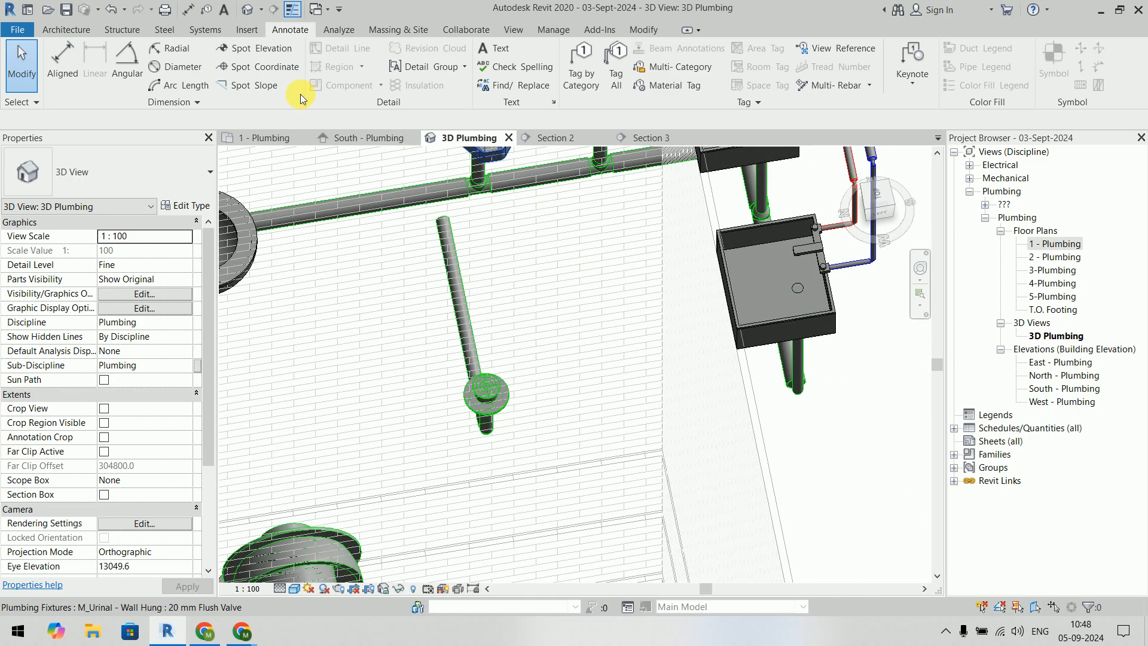
pyautogui.click(266, 139)
pyautogui.scroll(4, 690, 478)
pyautogui.scroll(-4, 738, 489)
pyautogui.moveTo(691, 292); pyautogui.dragTo(614, 412, button='middle')
pyautogui.scroll(5, 619, 371)
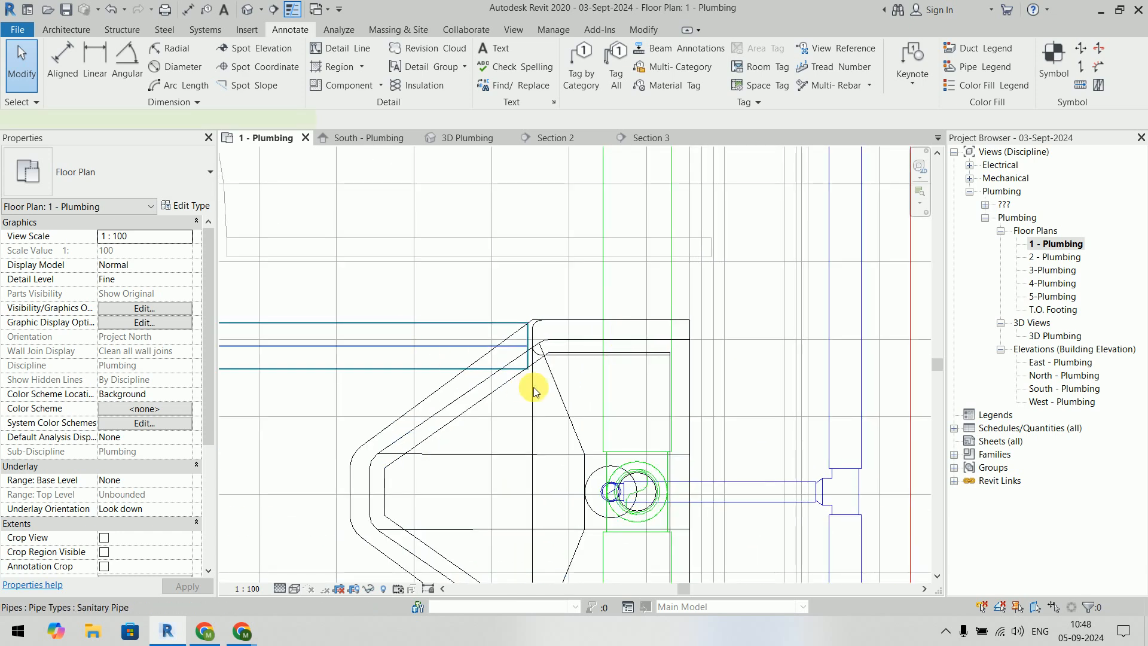
pyautogui.click(520, 388)
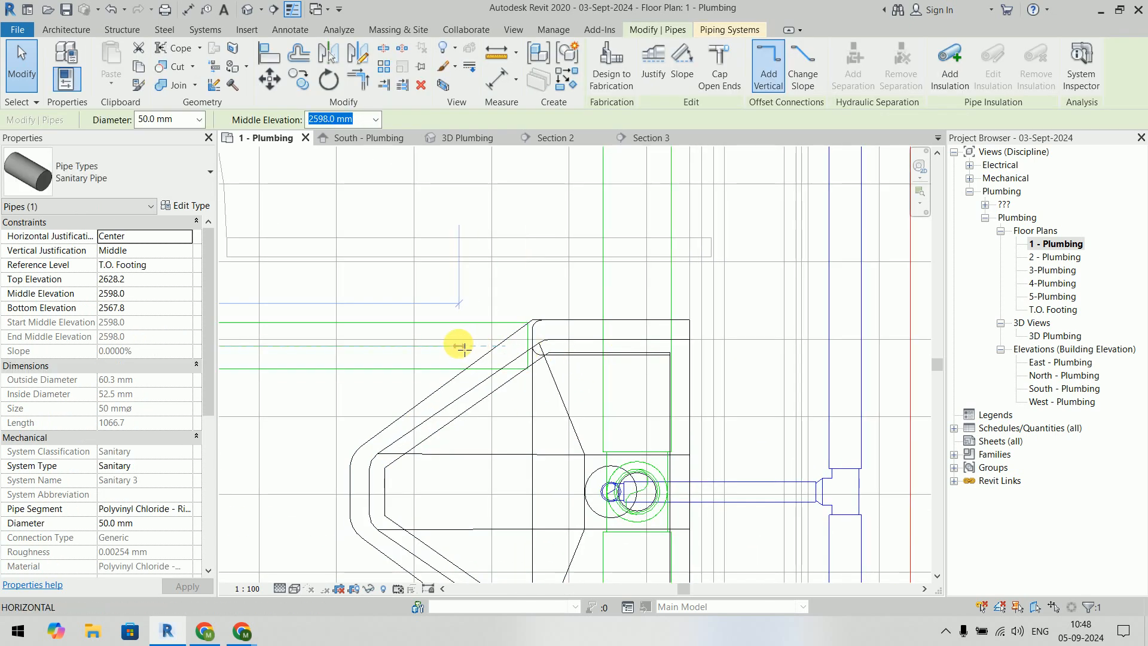
pyautogui.press('Escape')
pyautogui.moveTo(640, 346); pyautogui.dragTo(451, 345)
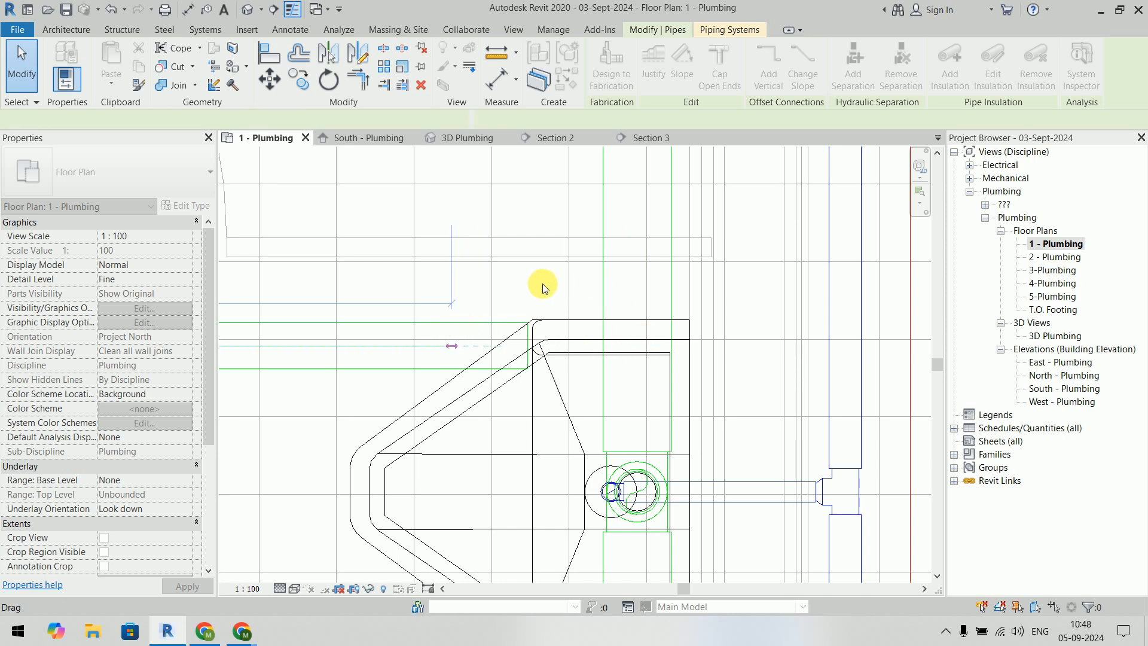
# Step: Temporarily hide the overlapping urinal and connect the floor drain's 50 mm pipe to the centreline of the 80 mm run
pyautogui.click(560, 335)
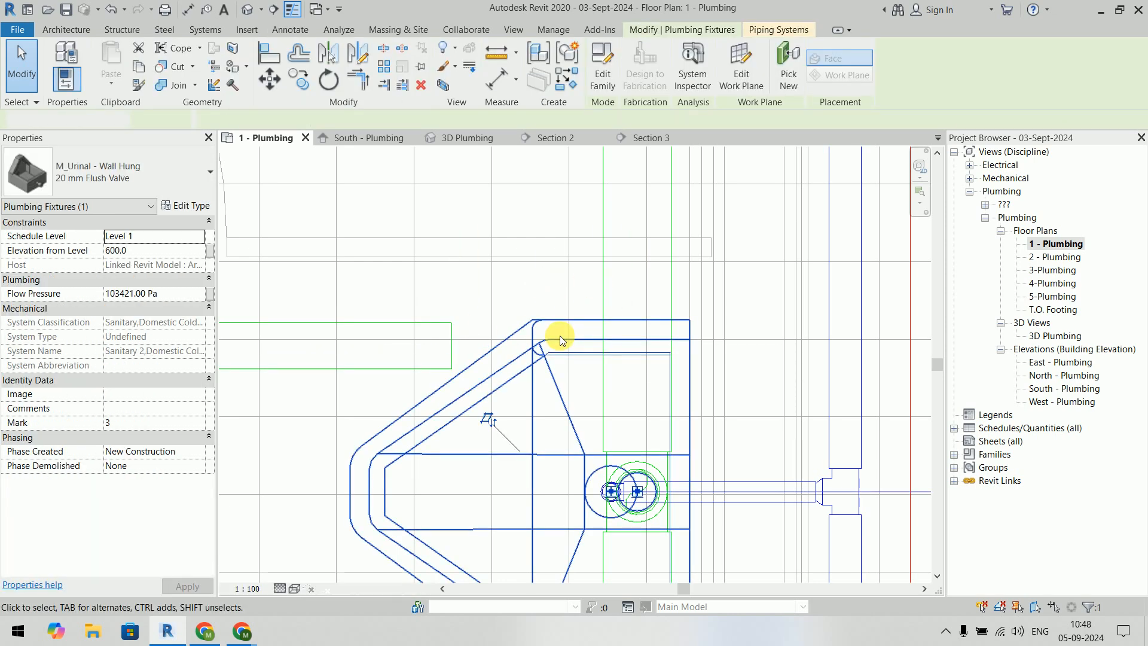
pyautogui.press('h')
pyautogui.press('h')
pyautogui.click(451, 359)
pyautogui.moveTo(451, 347); pyautogui.dragTo(641, 345)
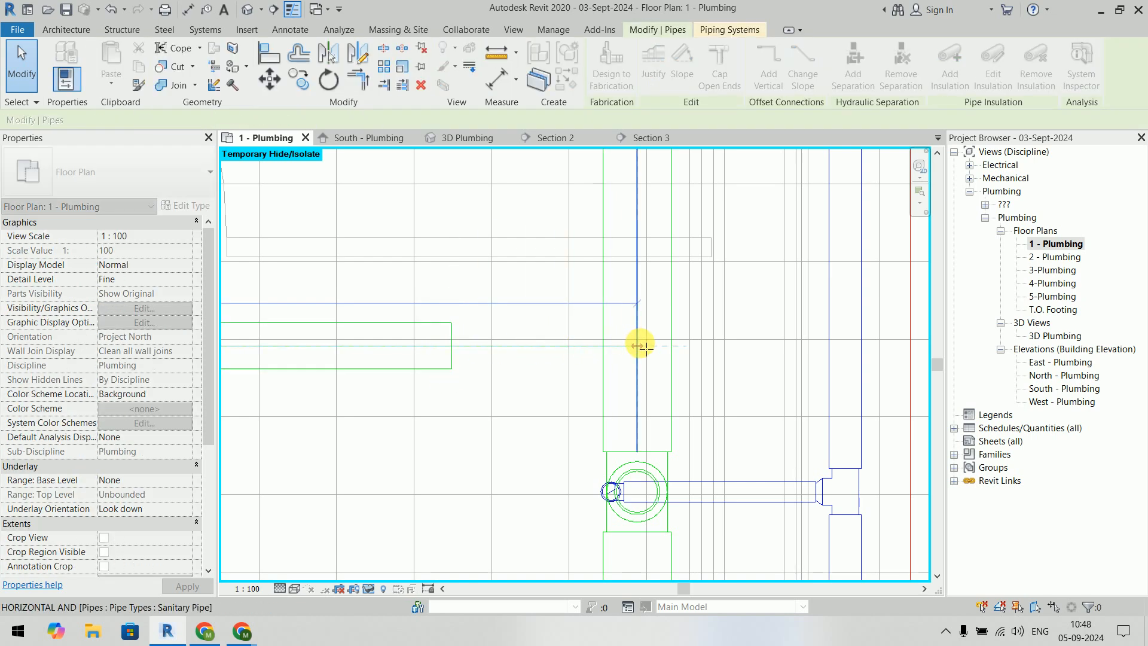
pyautogui.click(788, 349)
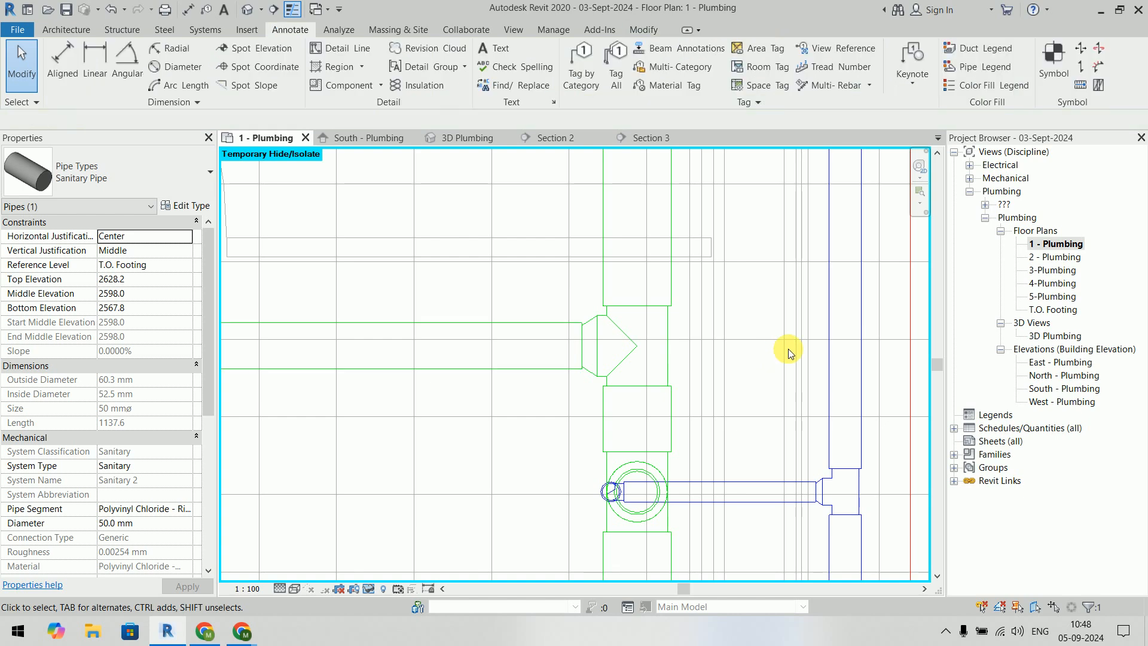
pyautogui.press('h')
pyautogui.press('r')
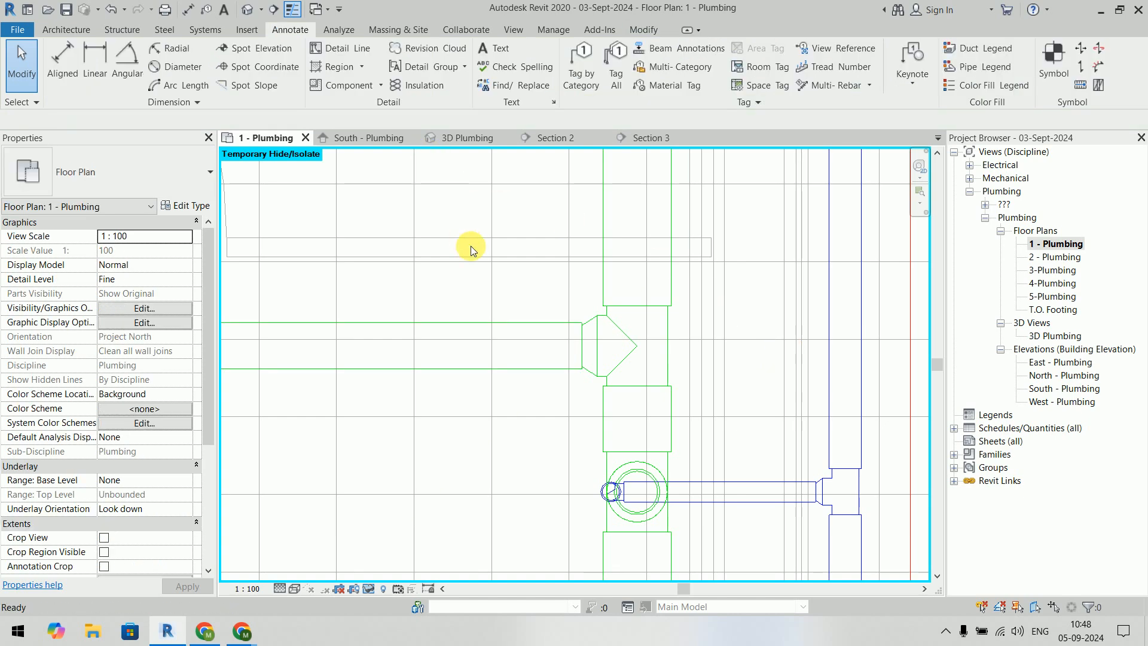
# Step: Examine the connected floor drain and the open ends of the sanitary runs in the 3D Plumbing view
pyautogui.click(469, 138)
pyautogui.scroll(-5, 575, 353)
pyautogui.keyDown('shift'); pyautogui.moveTo(577, 366); pyautogui.dragTo(543, 403, button='middle'); pyautogui.keyUp('shift')
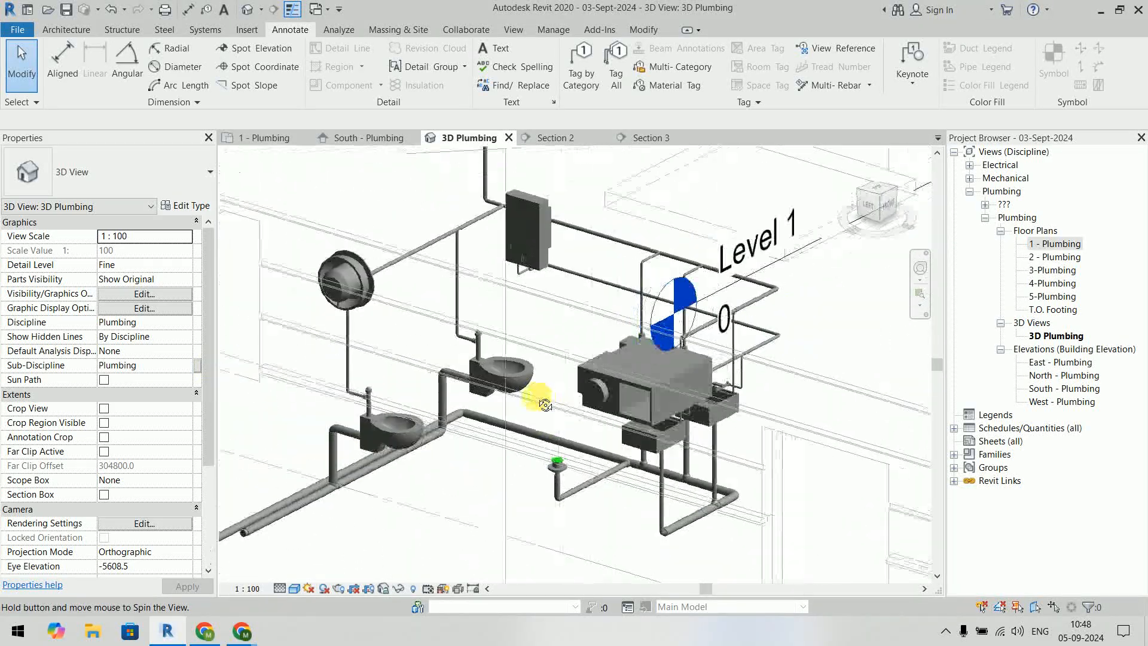
pyautogui.moveTo(317, 508); pyautogui.dragTo(557, 282, button='middle')
pyautogui.scroll(3, 520, 281)
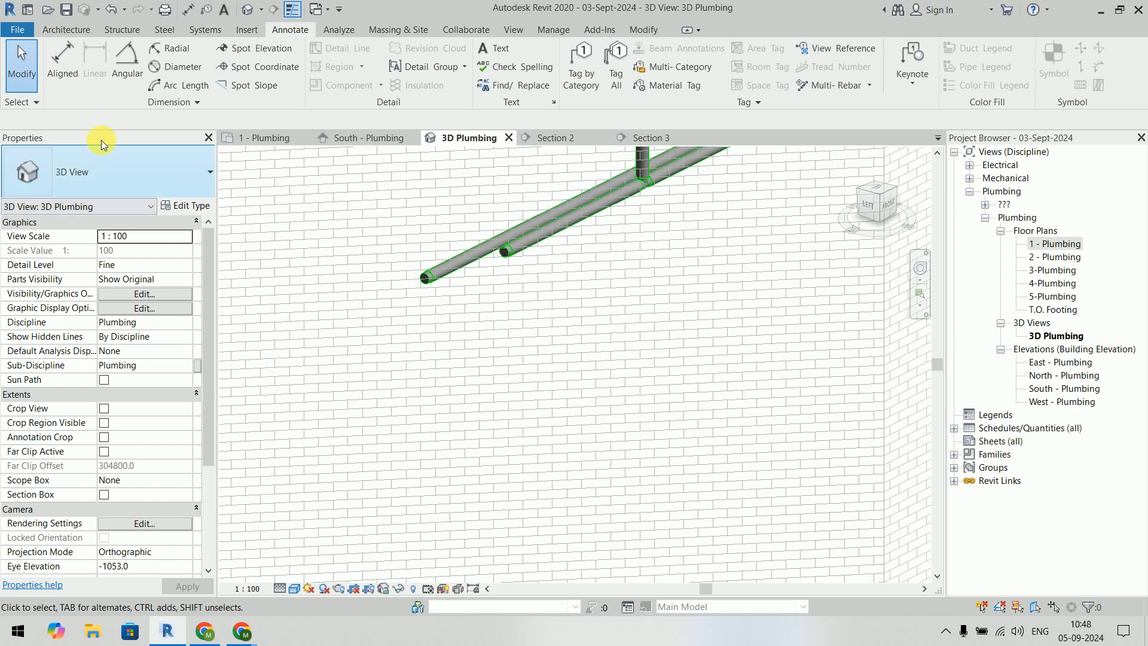
# Step: Delete the Section 2 and Section 3 markers from the 1 - Plumbing floor plan
pyautogui.click(265, 138)
pyautogui.scroll(-7, 426, 336)
pyautogui.moveTo(469, 401)
pyautogui.mouseDown(button='middle')
pyautogui.moveTo(717, 321)
pyautogui.moveTo(814, 342)
pyautogui.mouseUp(button='middle')
pyautogui.scroll(-1, 718, 317)
pyautogui.moveTo(679, 308); pyautogui.dragTo(616, 416, button='middle')
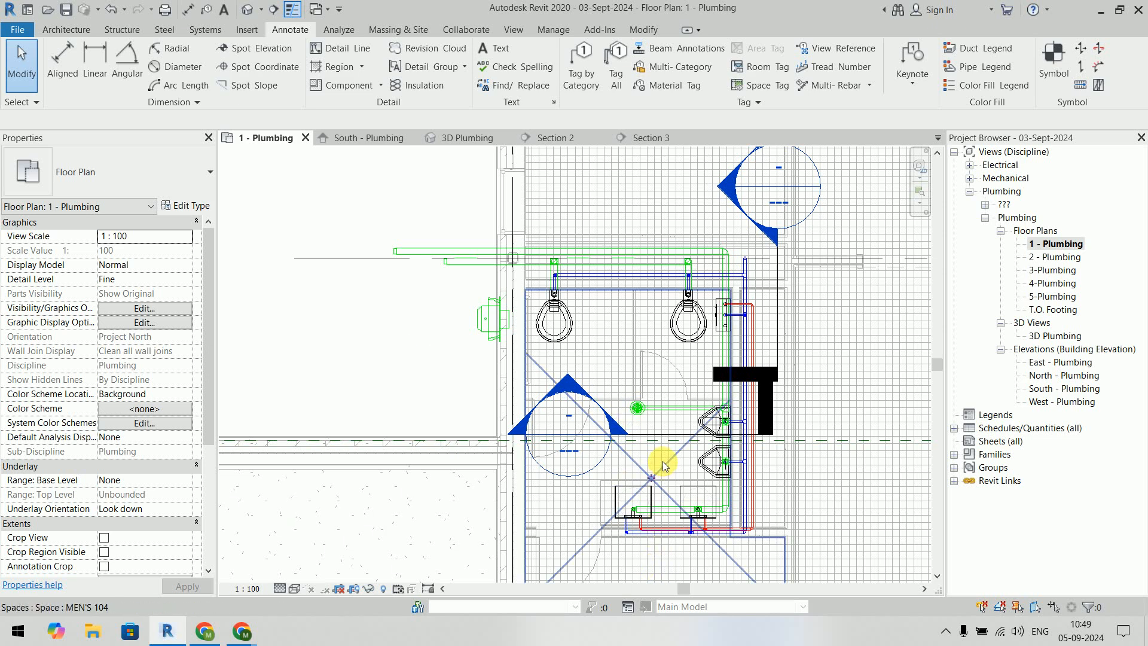
pyautogui.click(661, 436)
pyautogui.keyDown('ctrl'); pyautogui.click(661, 436); pyautogui.keyUp('ctrl')
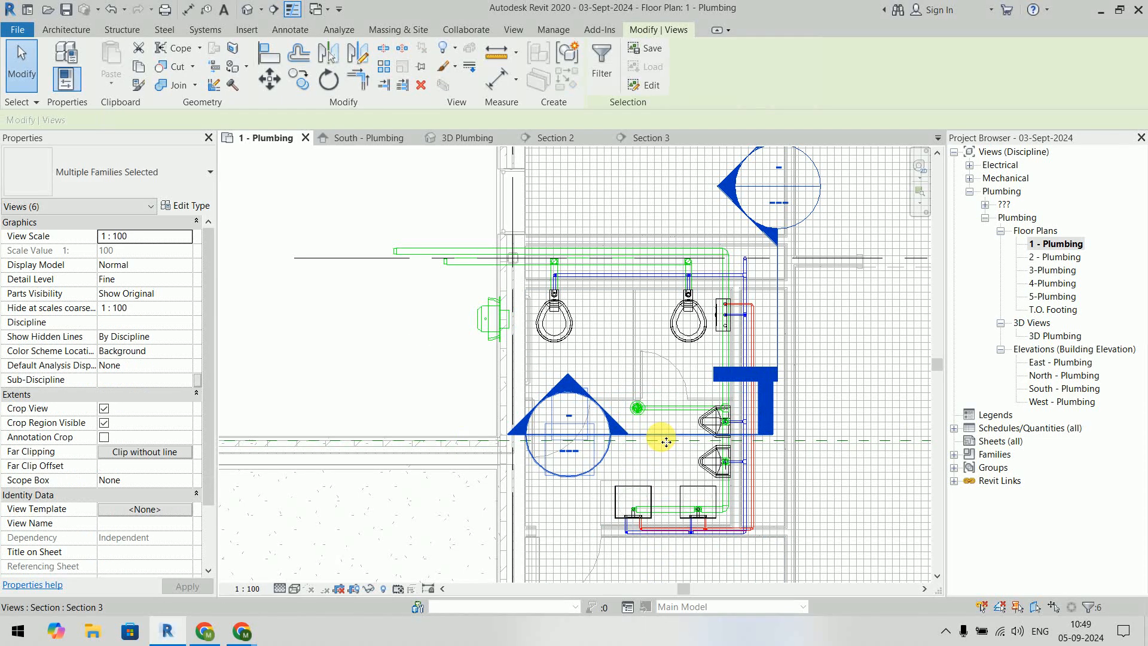
pyautogui.press('Delete')
pyautogui.scroll(3, 802, 478)
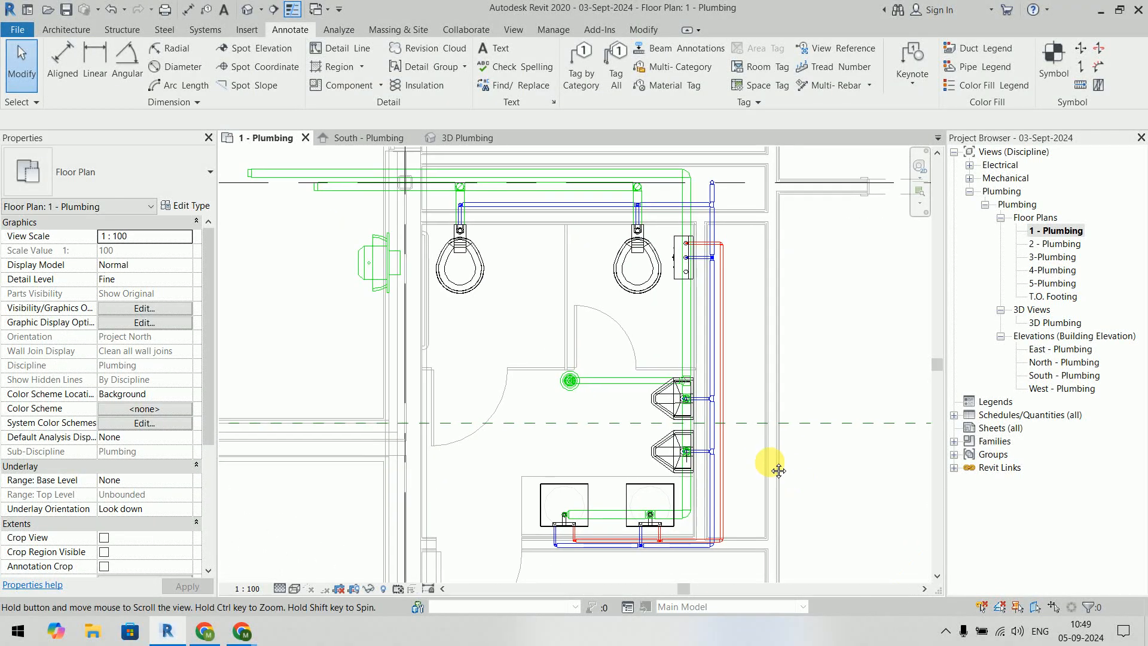
# Step: Set the 1 - Plumbing floor plan's visual style to Shaded
pyautogui.click(293, 588)
pyautogui.click(332, 531)
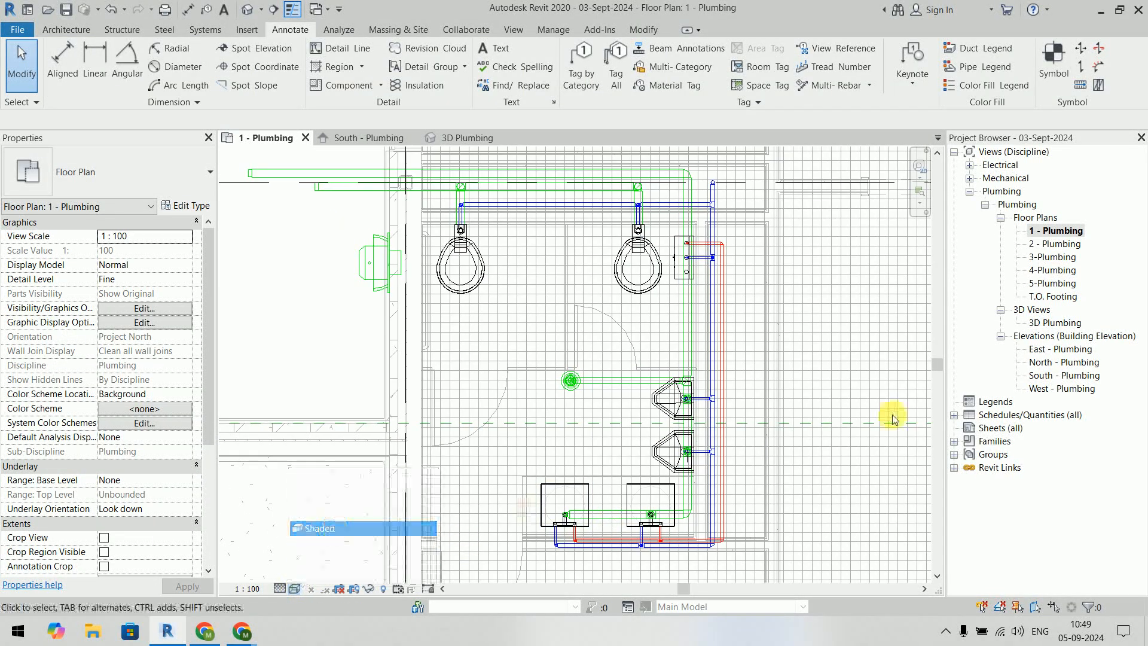
pyautogui.scroll(-2, 761, 367)
pyautogui.moveTo(806, 399); pyautogui.dragTo(795, 396, button='middle')
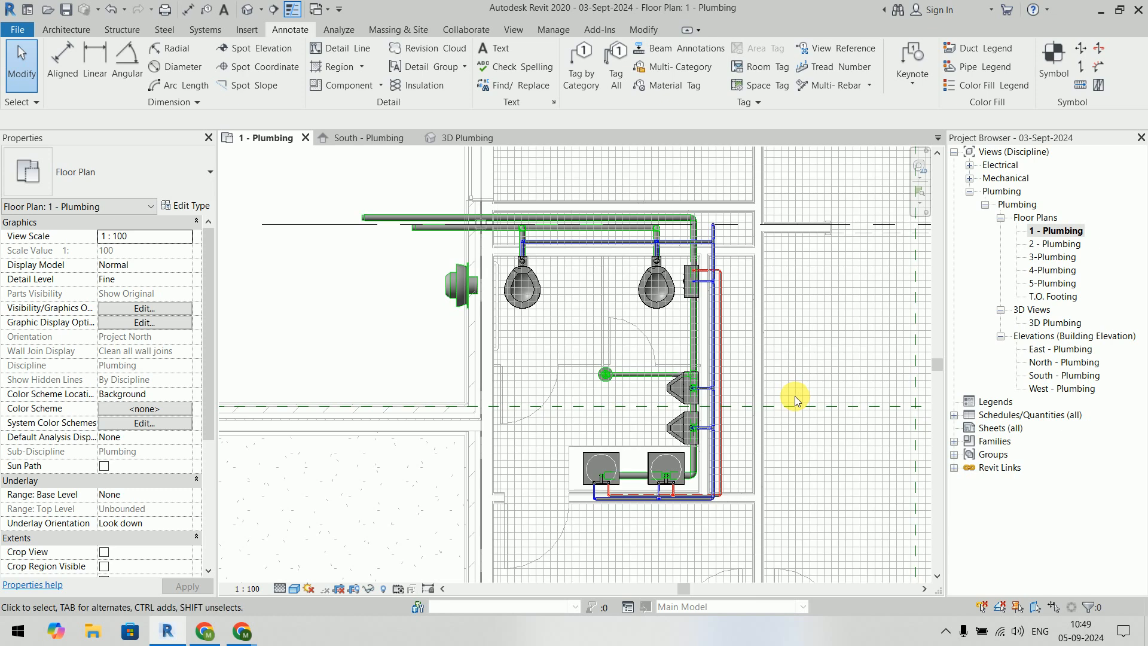